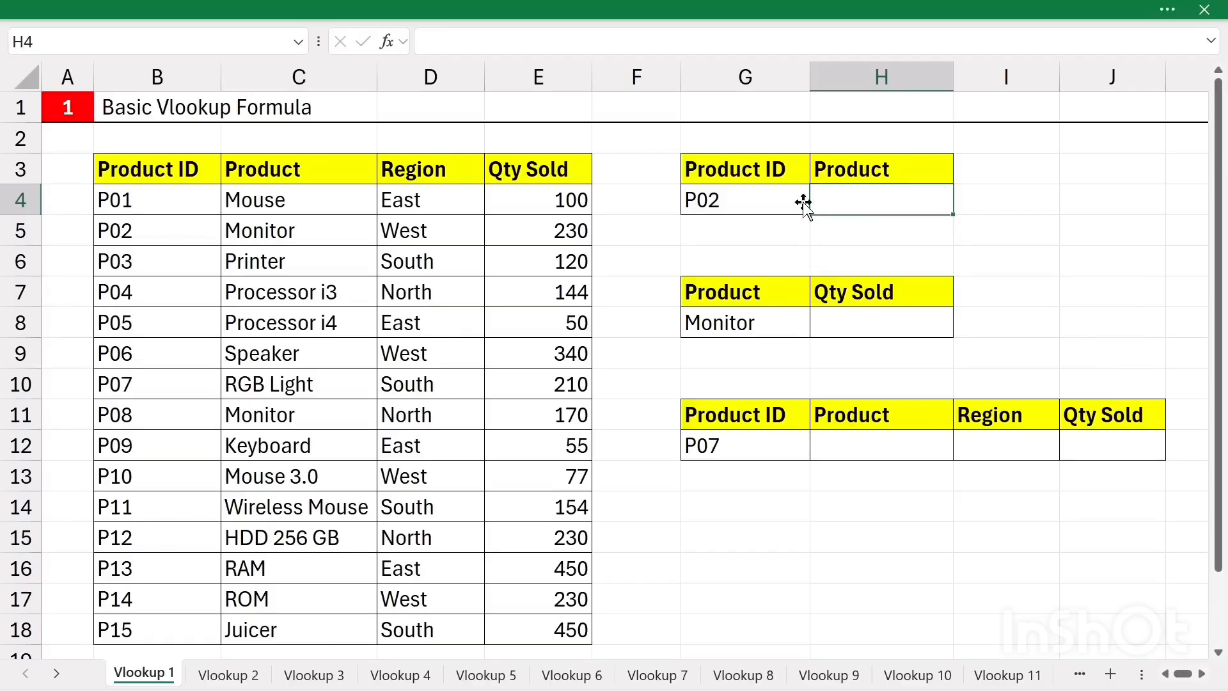
- Examine the lookup ID in G4 and the matching P02 row in the Product ID and Product columns
{"action": "left_click", "coordinate": [710, 199]}
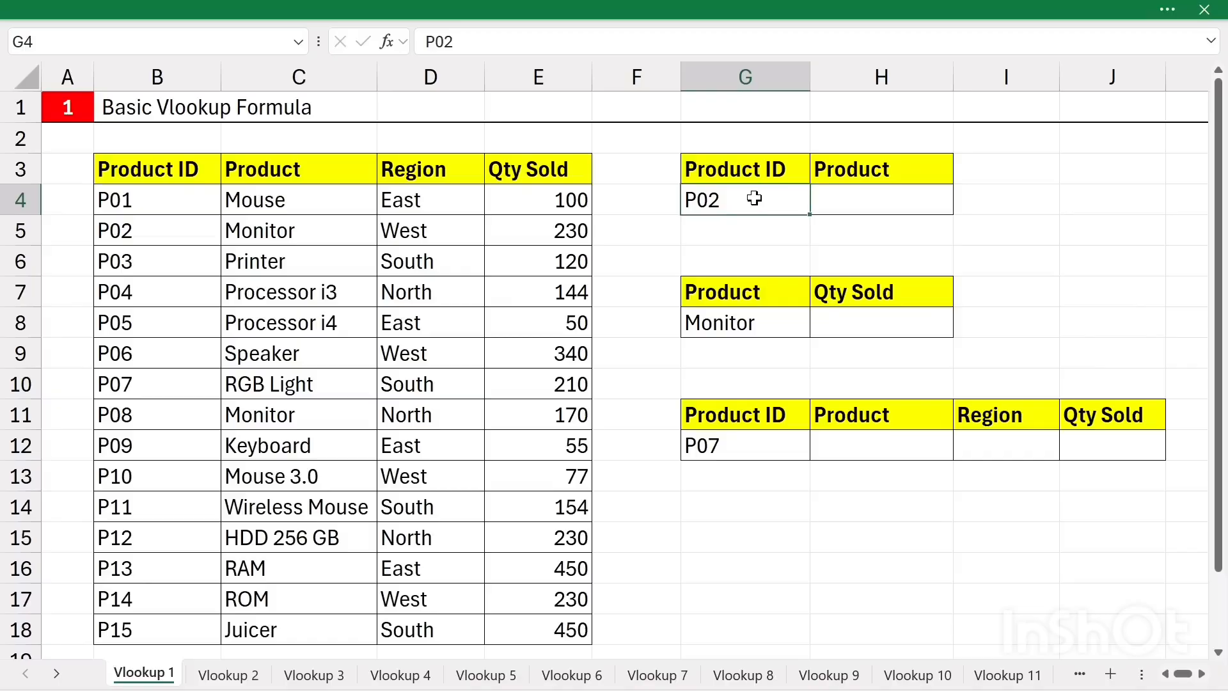
{"action": "left_click", "coordinate": [883, 203]}
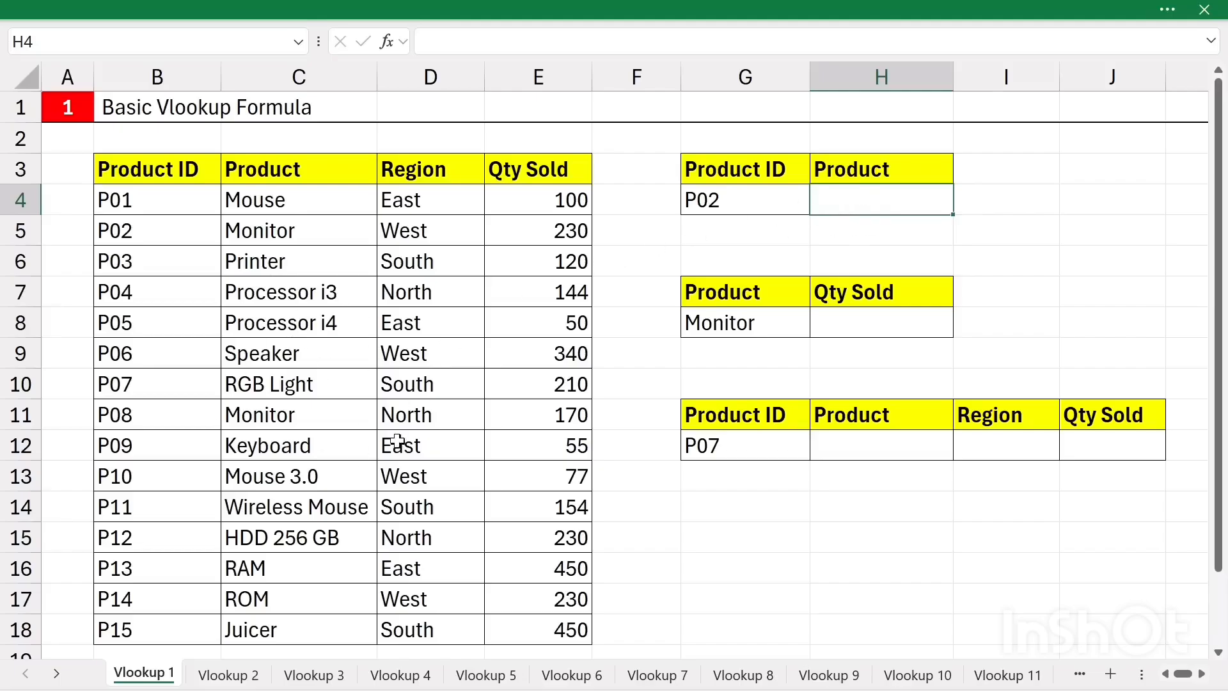
{"action": "left_click_drag", "start_coordinate": [153, 172], "coordinate": [156, 504]}
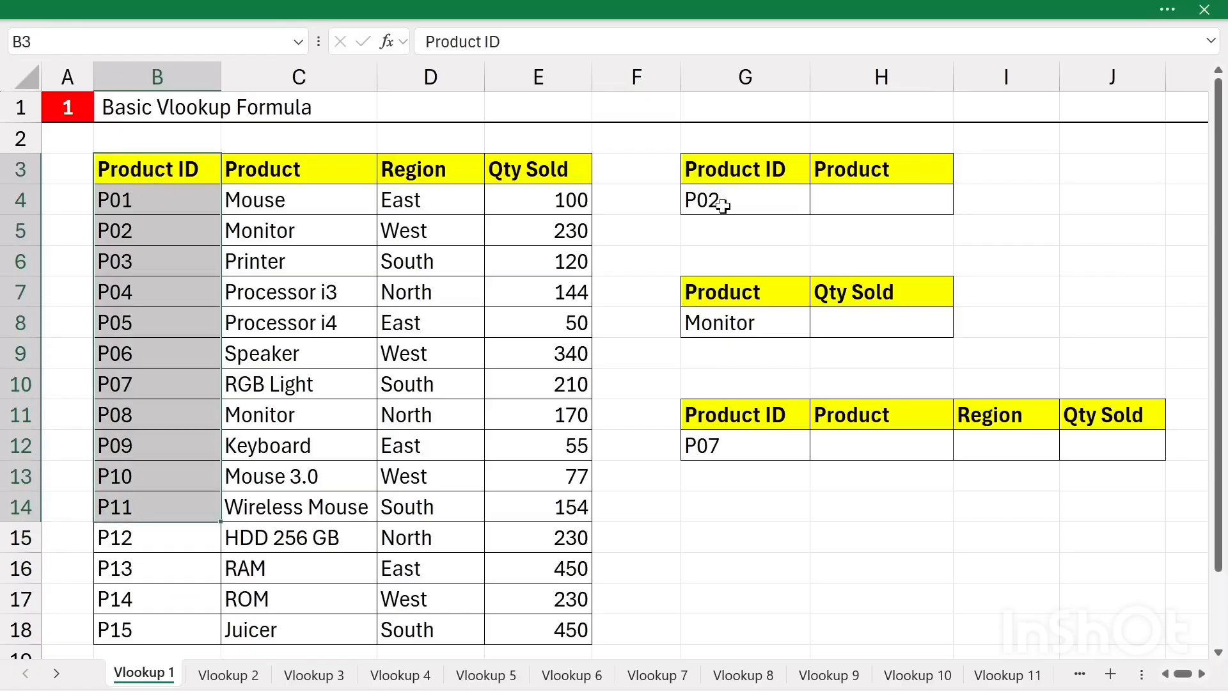
{"action": "left_click_drag", "start_coordinate": [154, 200], "coordinate": [275, 228]}
{"action": "left_click", "coordinate": [145, 231]}
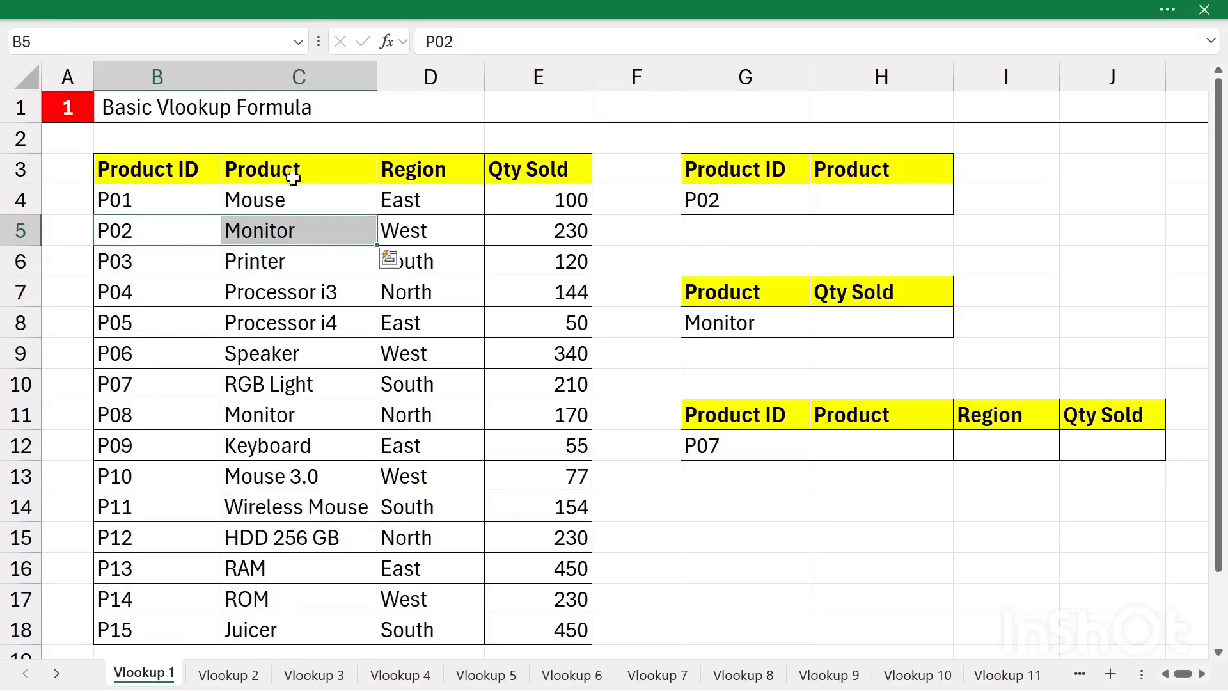
{"action": "left_click", "coordinate": [319, 234]}
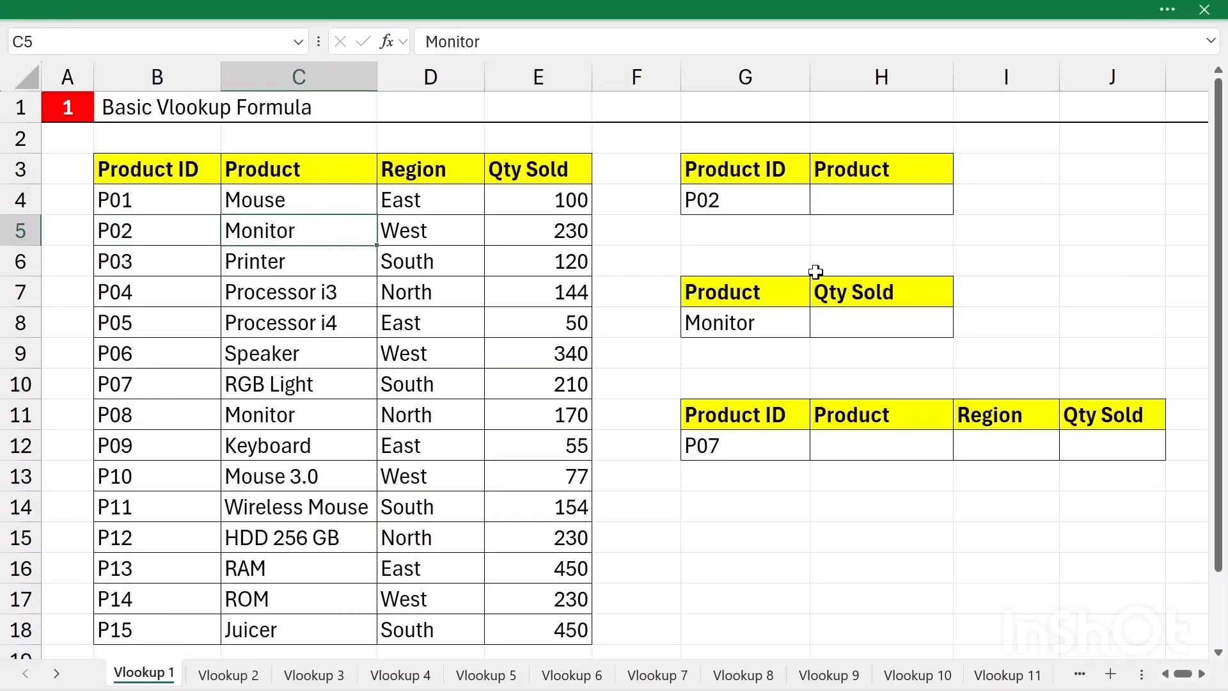
- Enter =VLOOKUP(G4,B3:E18,2,0) in H4 to look up the product for the ID in G4
{"action": "left_click", "coordinate": [874, 203]}
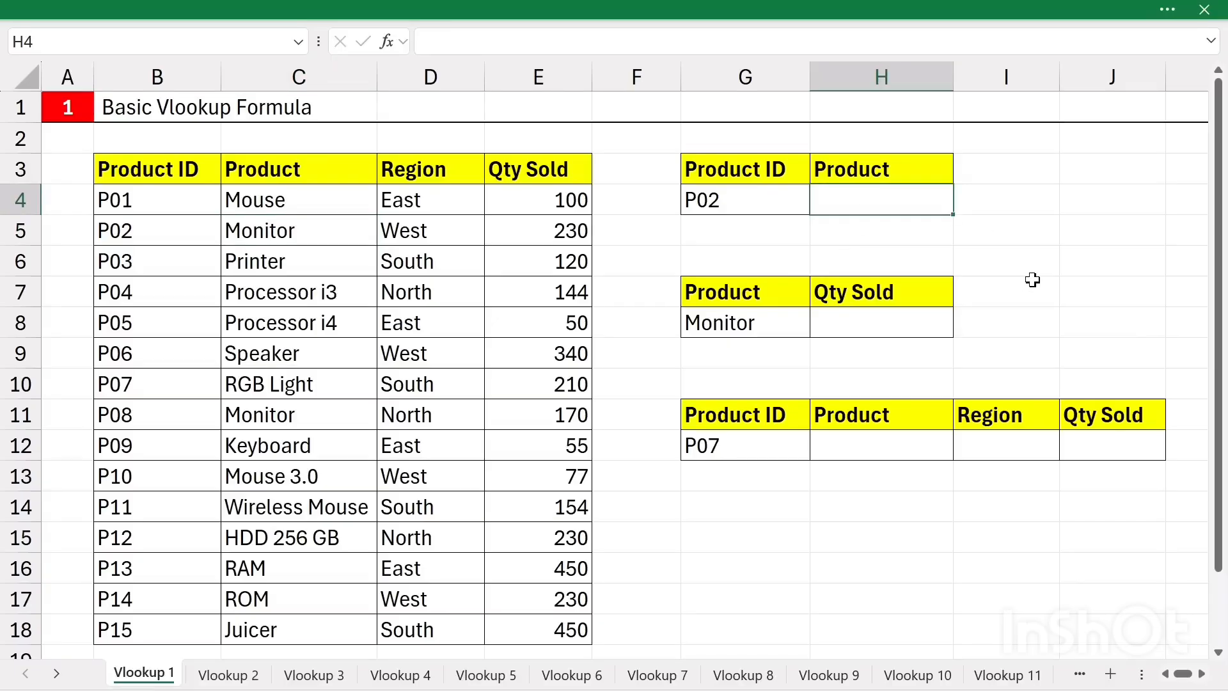
{"action": "type", "text": "=vloo"}
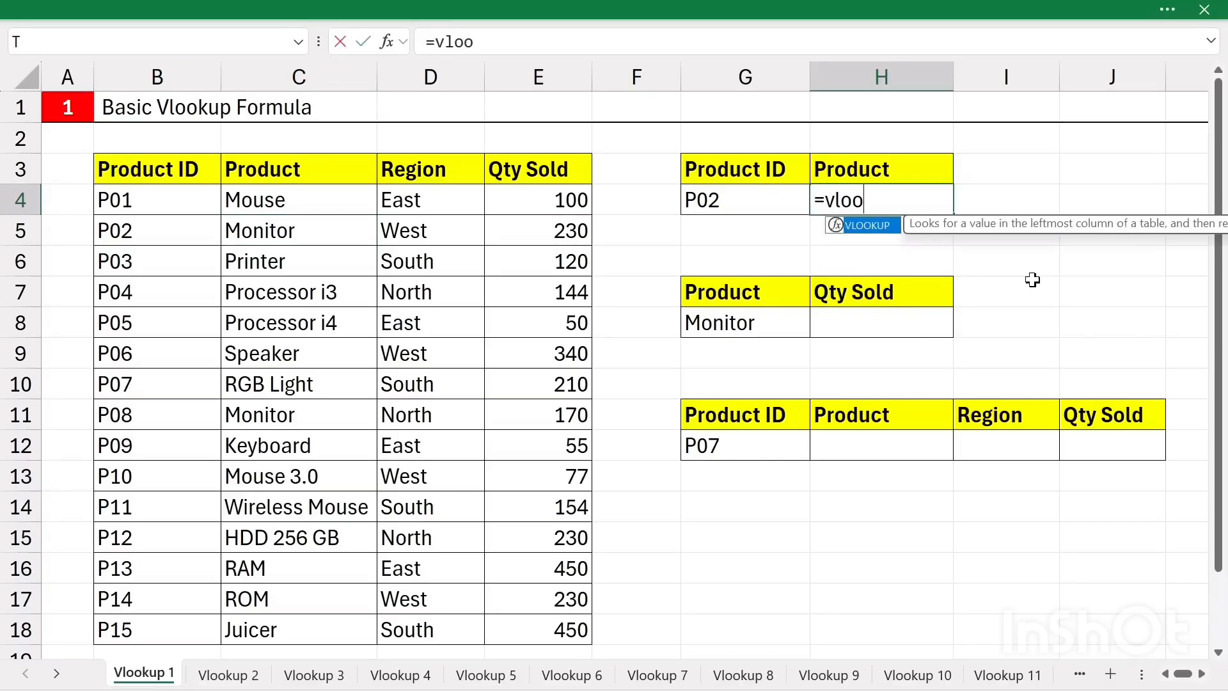
{"action": "key", "text": "Tab"}
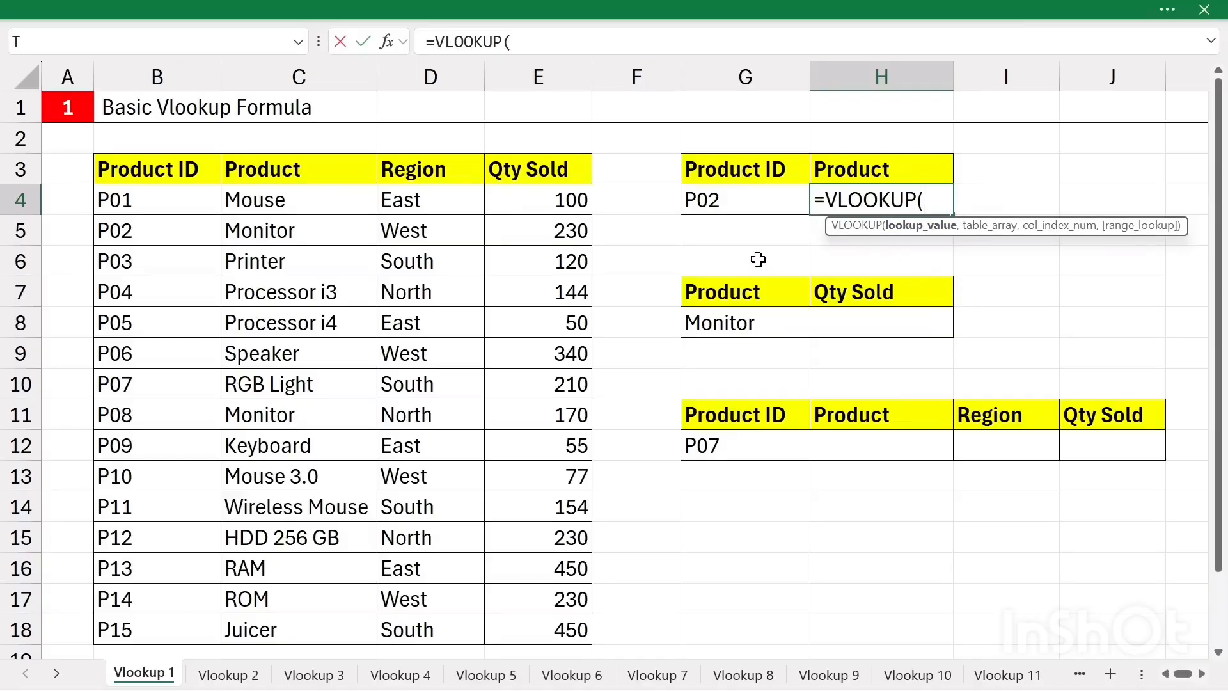
{"action": "left_click", "coordinate": [745, 204]}
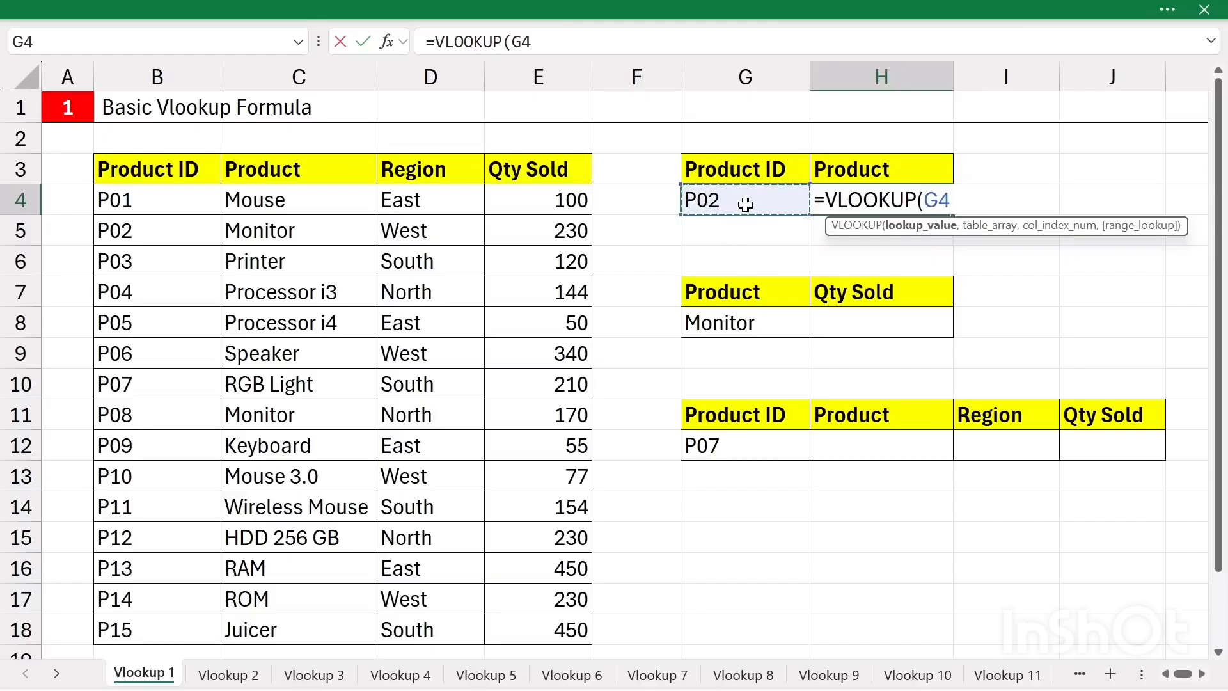
{"action": "type", "text": ","}
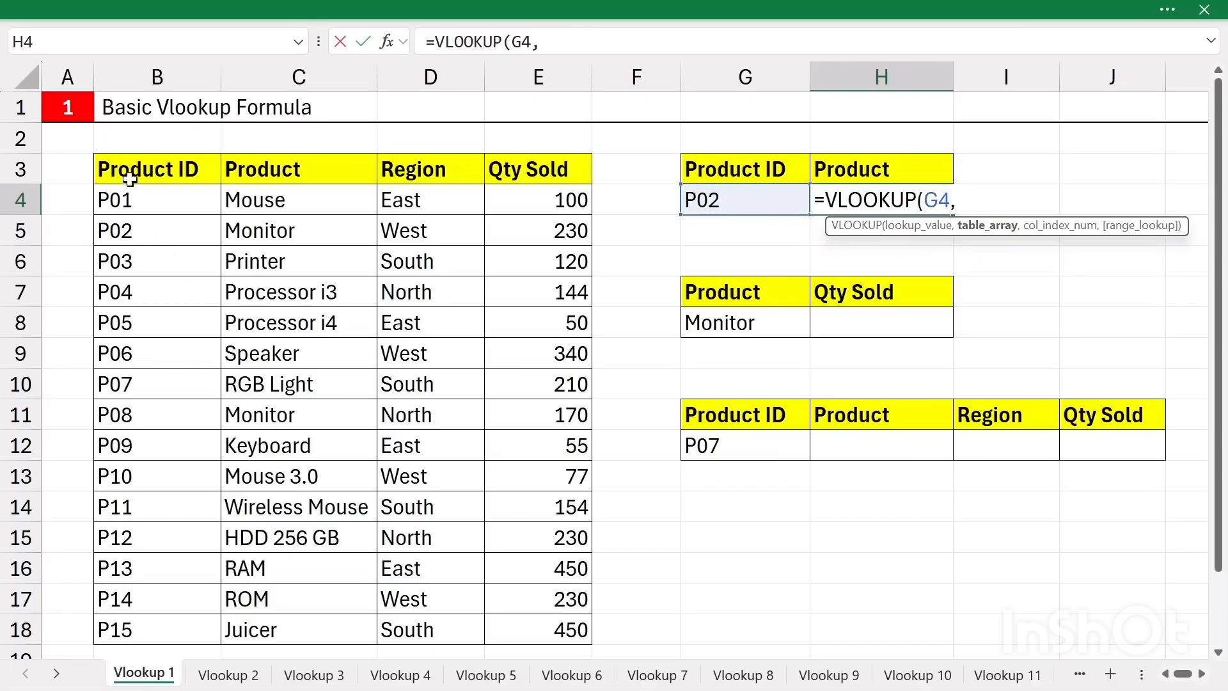
{"action": "left_click_drag", "start_coordinate": [128, 174], "coordinate": [544, 630]}
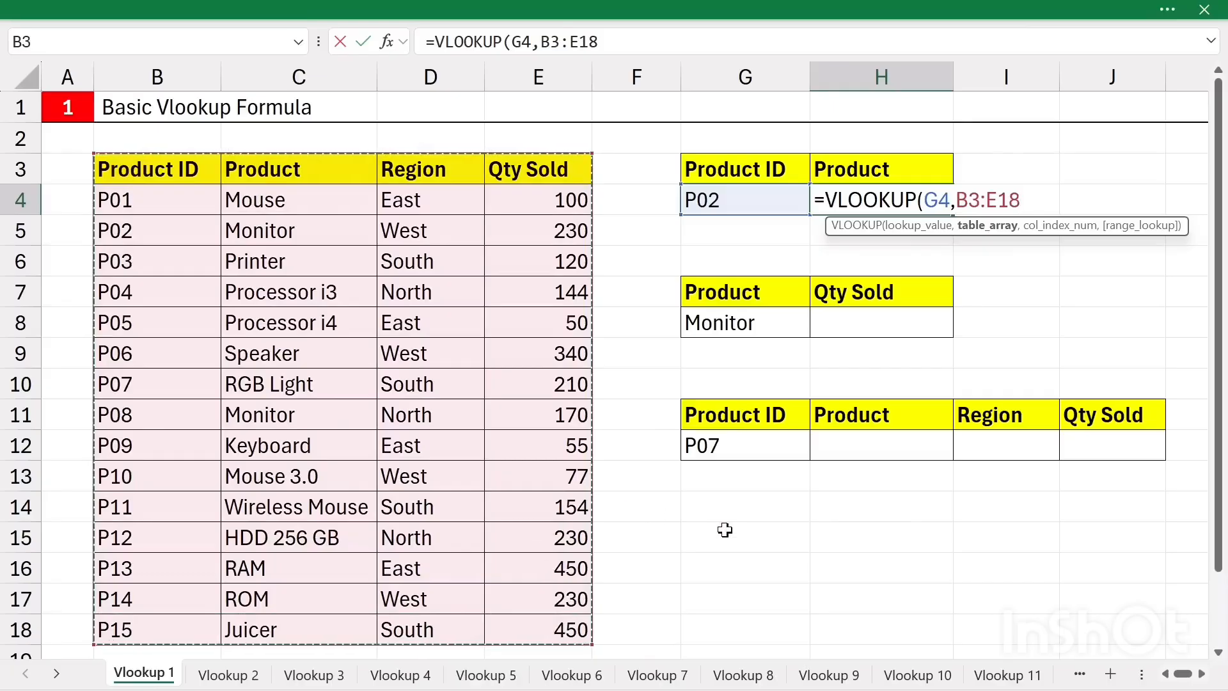
{"action": "type", "text": ",2"}
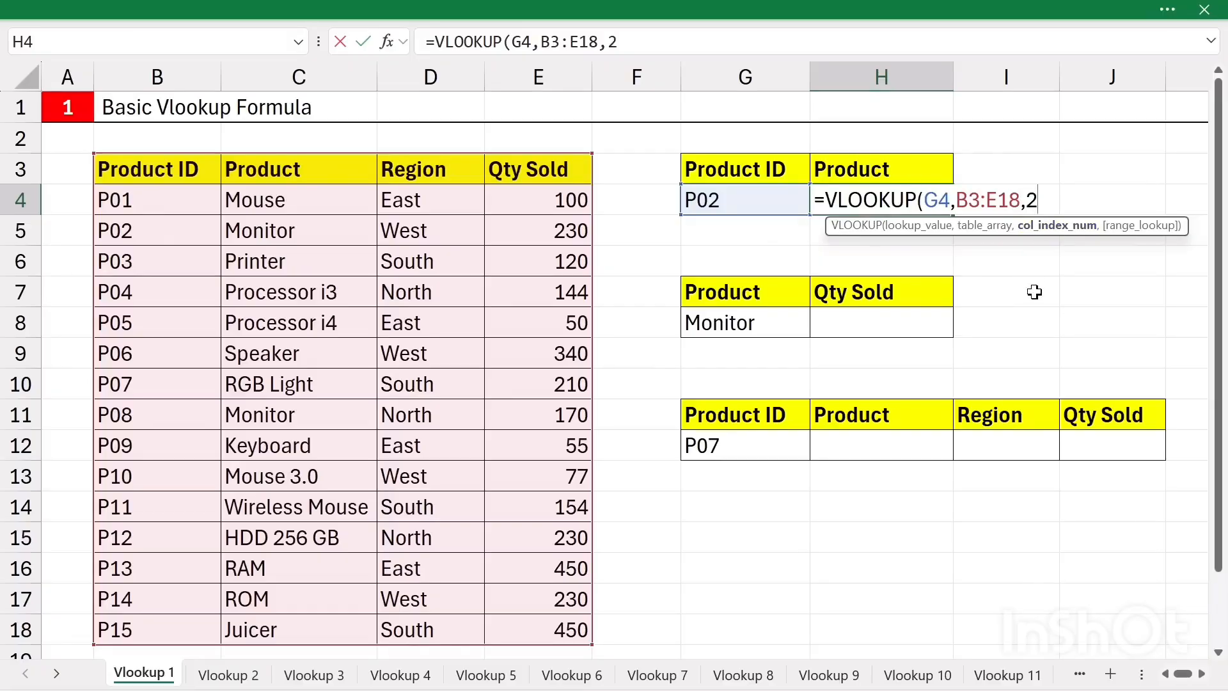
{"action": "type", "text": ","}
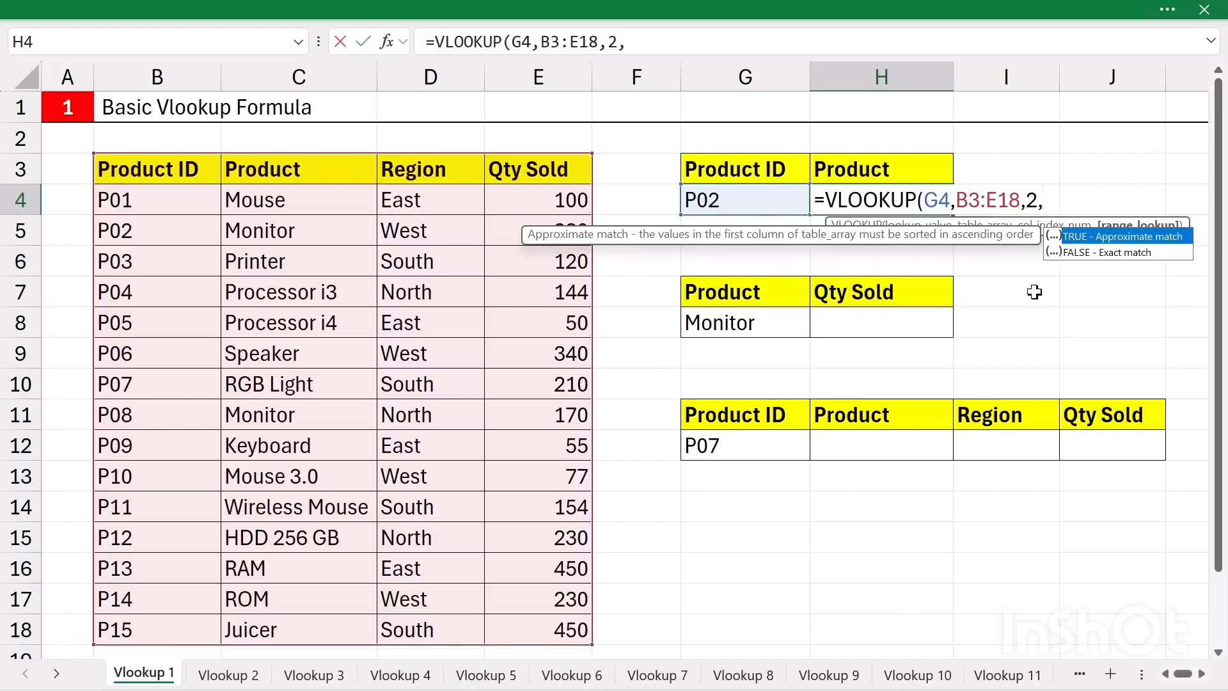
{"action": "type", "text": "0)"}
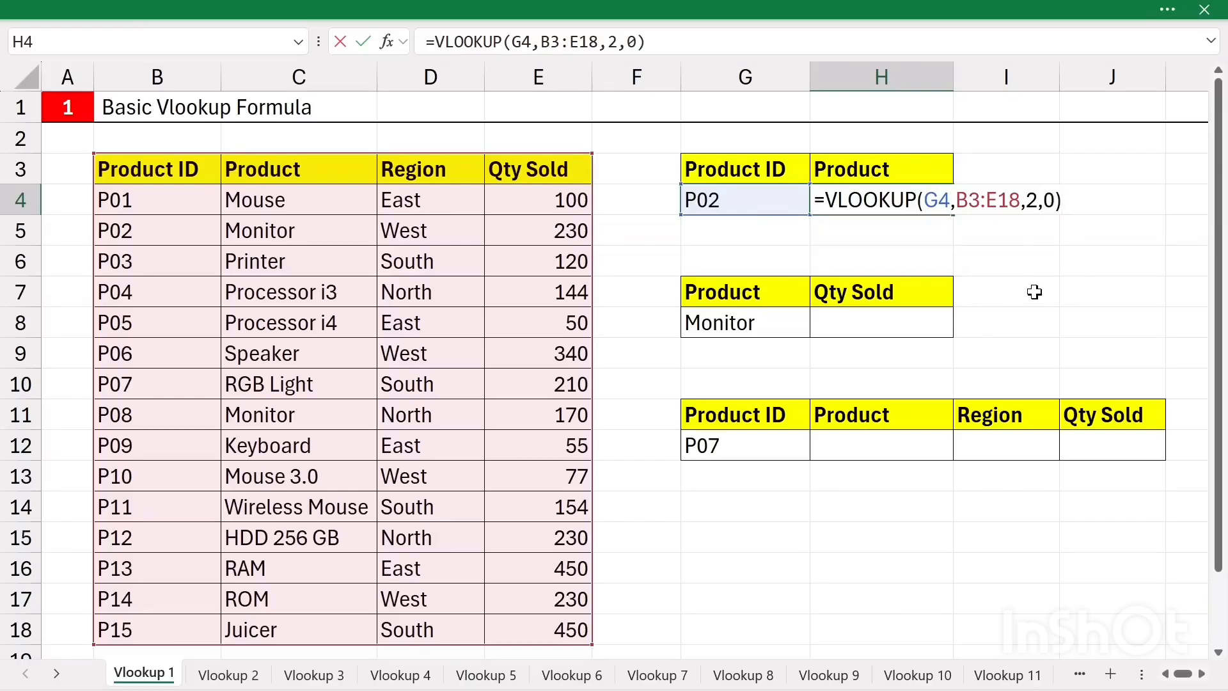
{"action": "key", "text": "Return"}
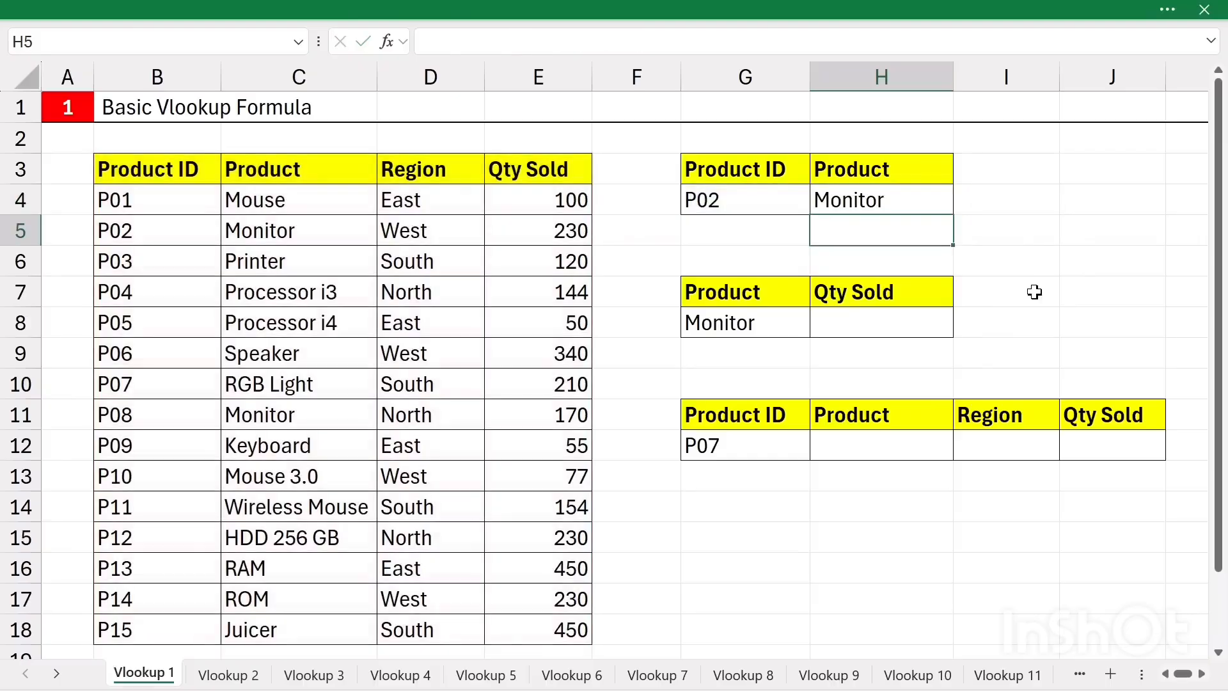
- Check the H4 formula against the lookup ID in G4 and the source table's Product ID and Product columns
{"action": "left_click", "coordinate": [901, 204]}
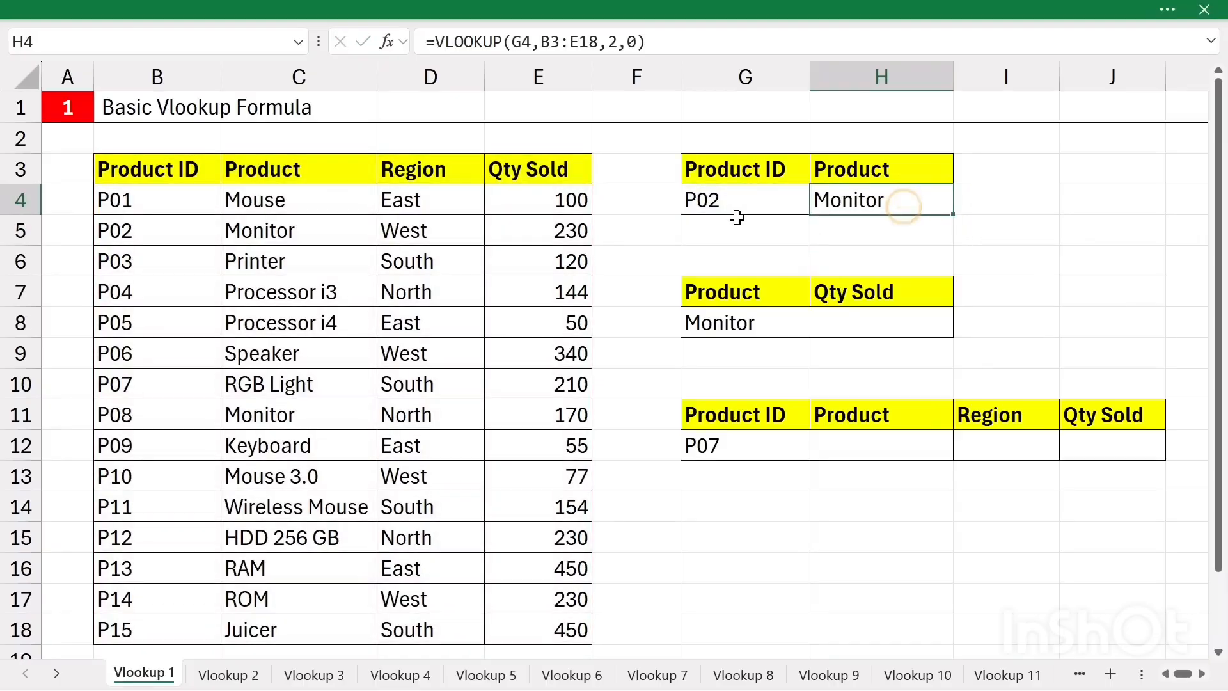
{"action": "left_click", "coordinate": [744, 212]}
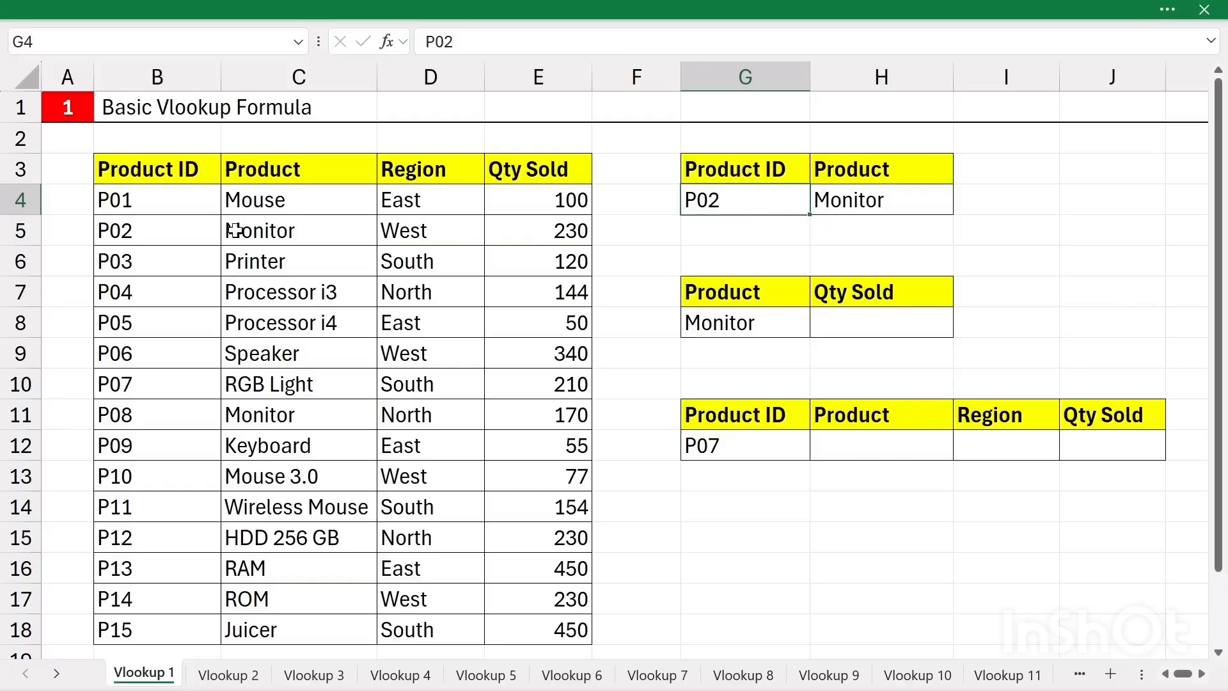
{"action": "left_click_drag", "start_coordinate": [162, 195], "coordinate": [321, 220]}
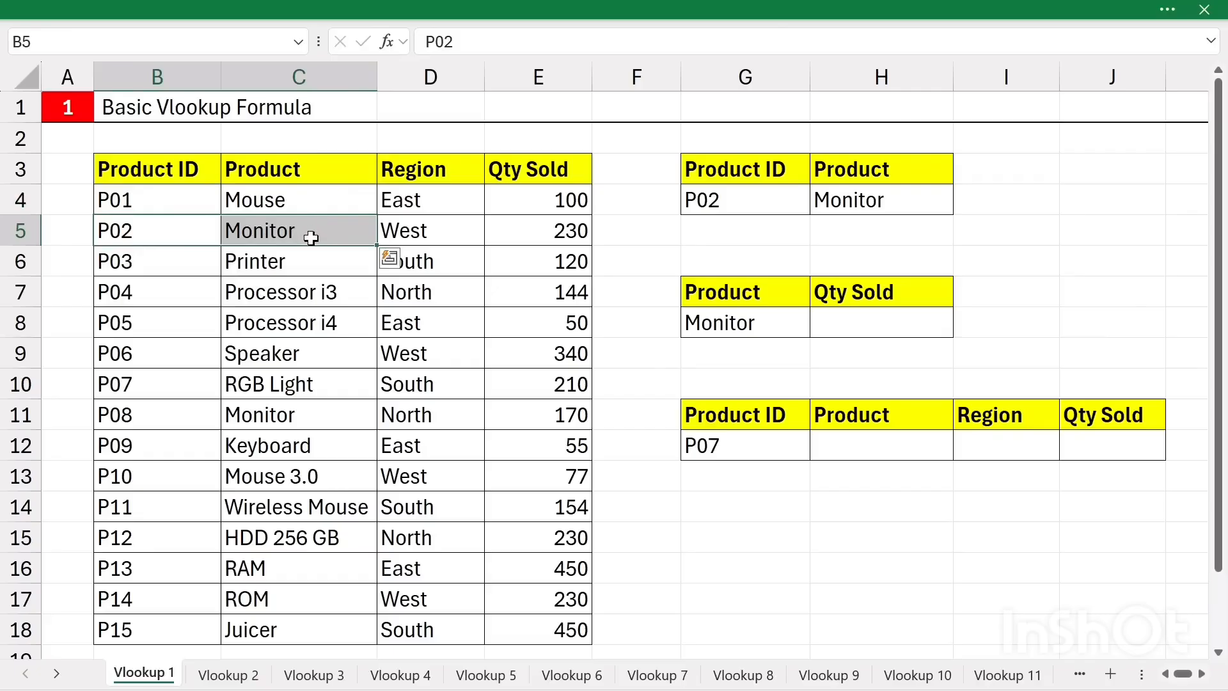
{"action": "left_click", "coordinate": [913, 206]}
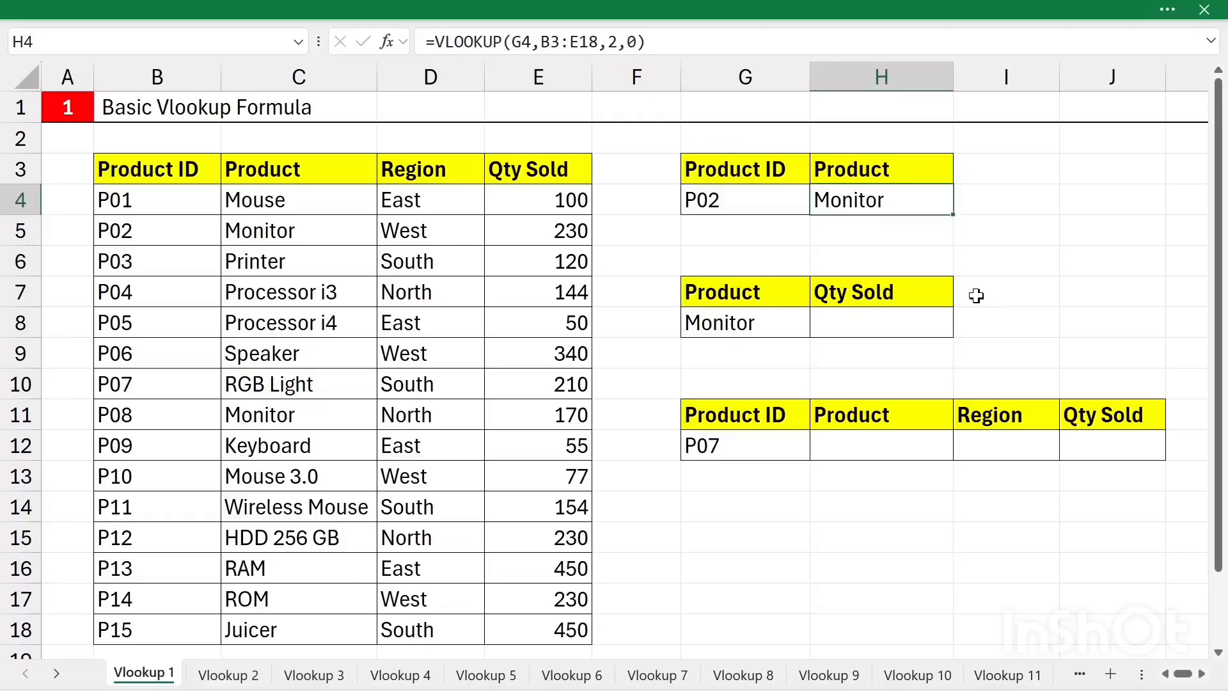
{"action": "left_click", "coordinate": [759, 204]}
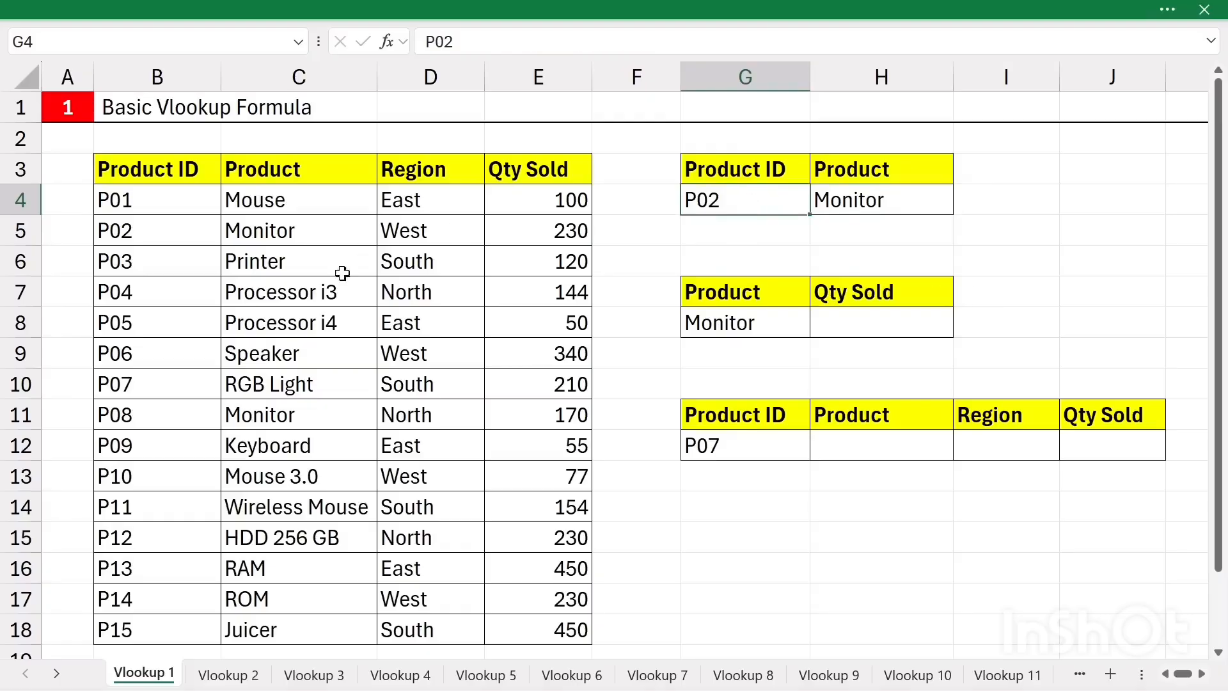
{"action": "left_click_drag", "start_coordinate": [161, 171], "coordinate": [170, 507]}
{"action": "left_click_drag", "start_coordinate": [194, 410], "coordinate": [173, 384]}
{"action": "left_click_drag", "start_coordinate": [175, 255], "coordinate": [167, 289]}
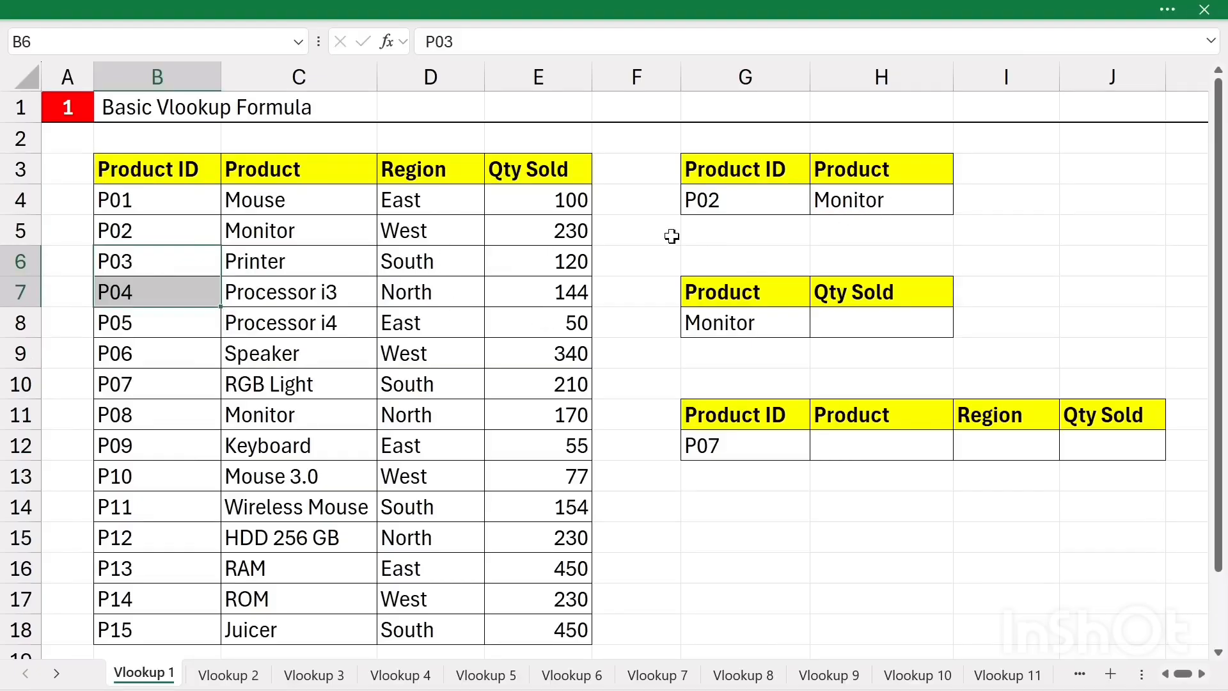
{"action": "left_click", "coordinate": [747, 202]}
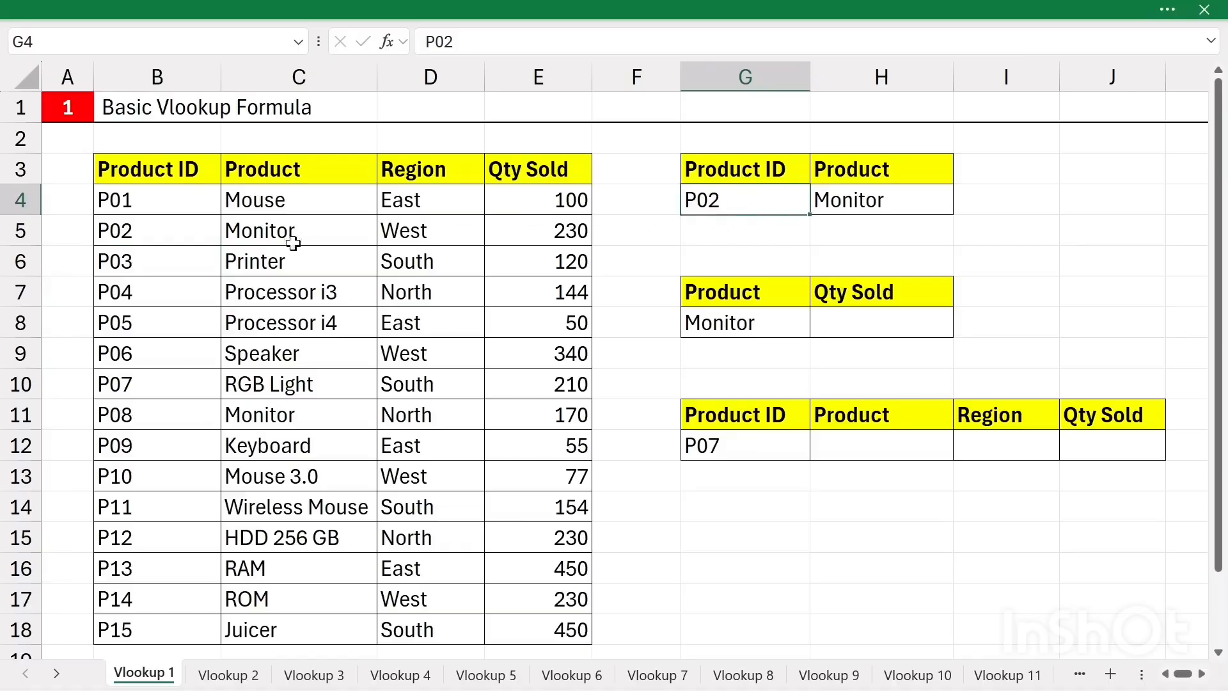
{"action": "left_click_drag", "start_coordinate": [126, 168], "coordinate": [129, 269]}
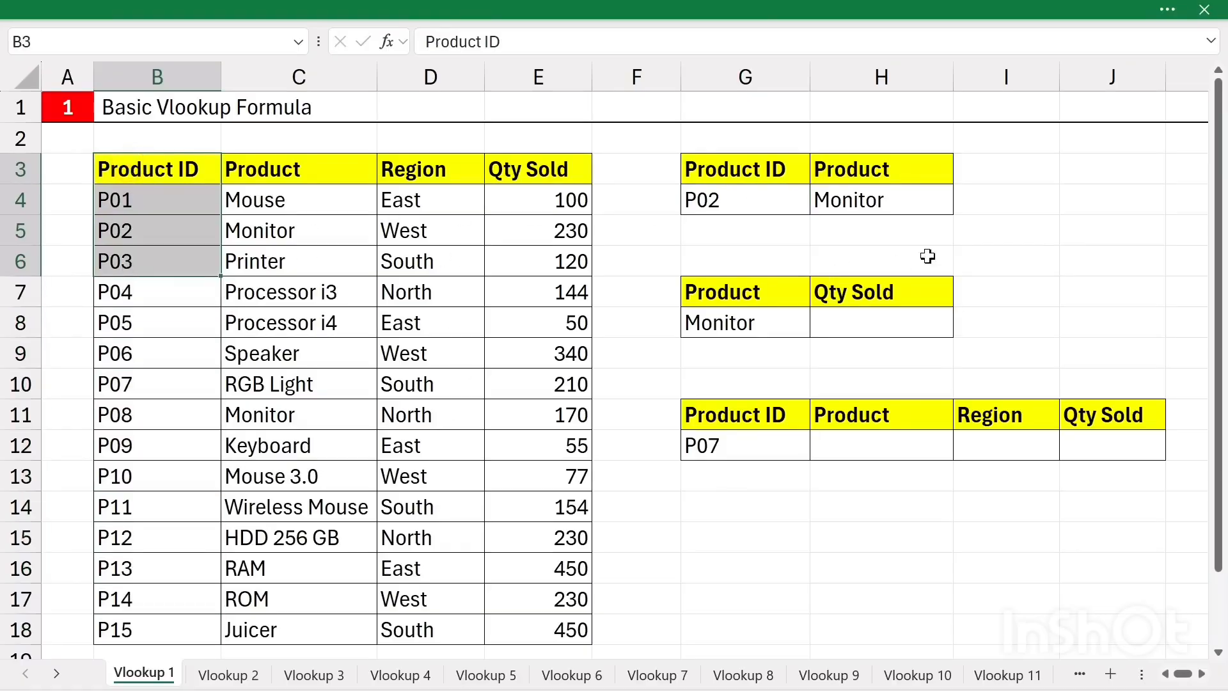
- Begin a VLOOKUP formula in H8 under Qty Sold with G8 as the lookup value
{"action": "left_click", "coordinate": [874, 326]}
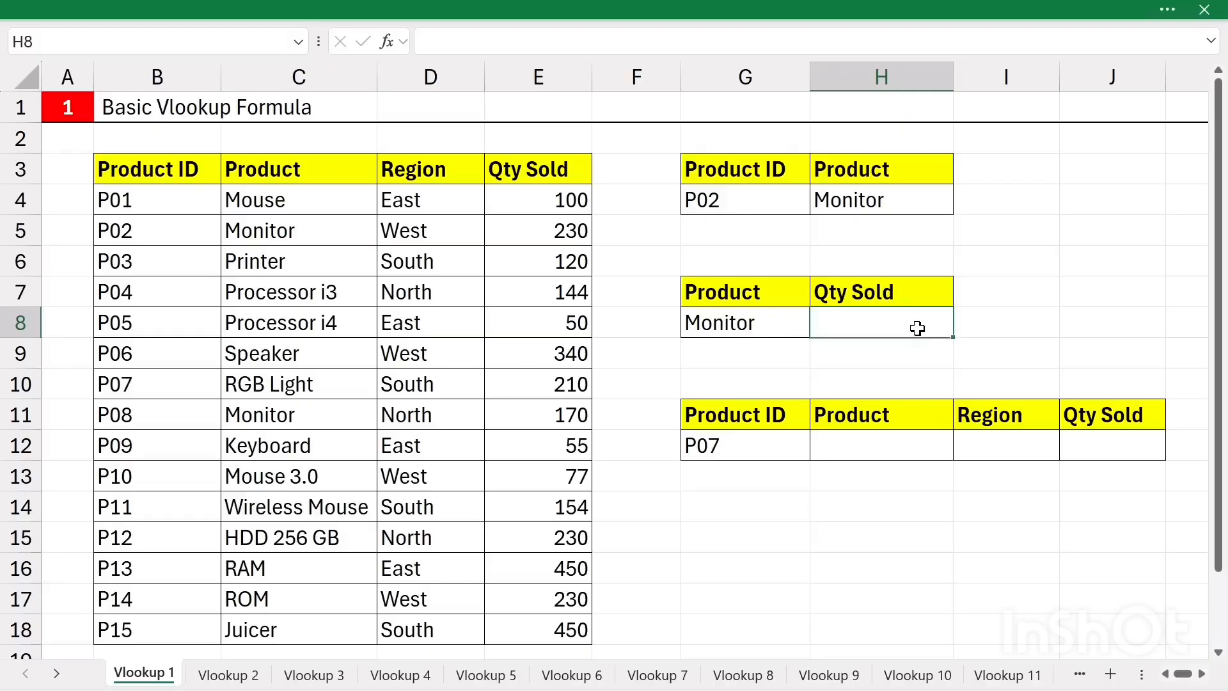
{"action": "type", "text": "=v"}
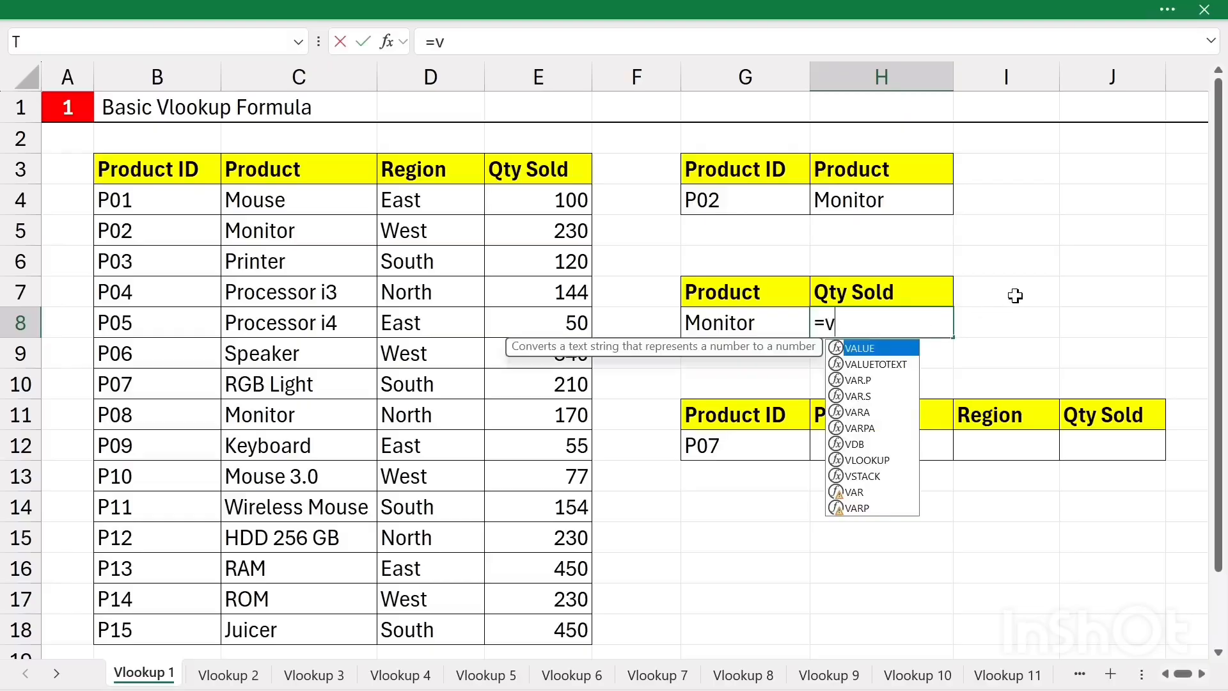
{"action": "type", "text": "looku"}
{"action": "key", "text": "Tab"}
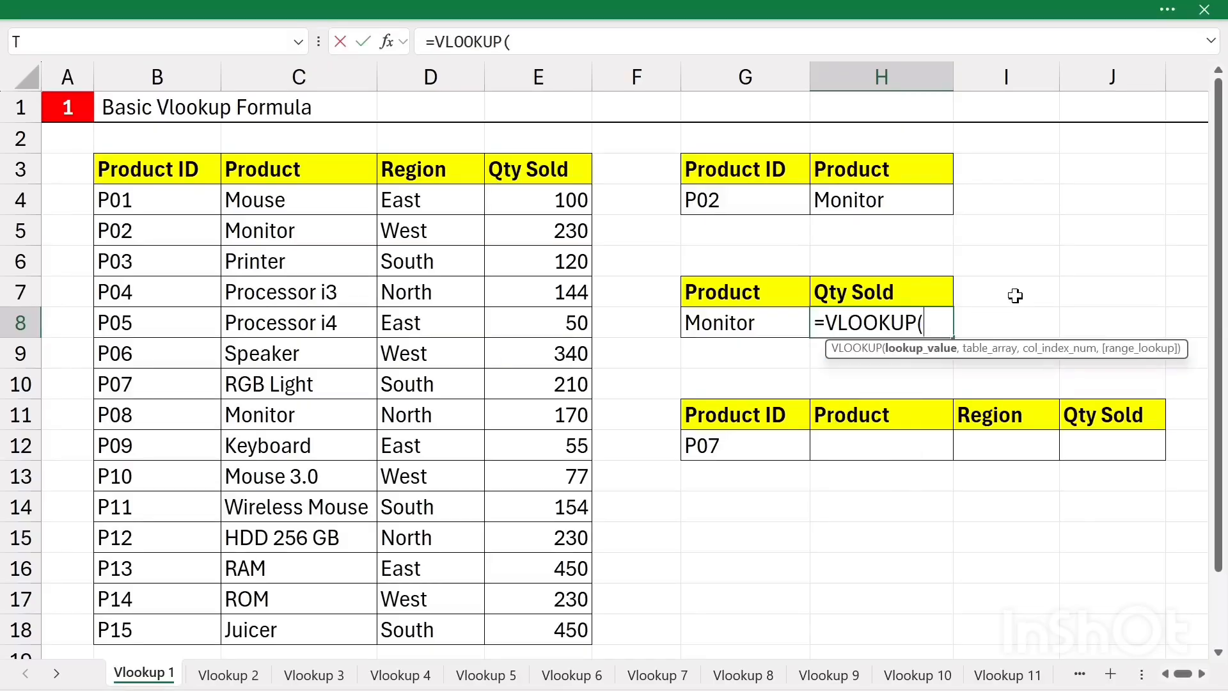
{"action": "left_click", "coordinate": [764, 324]}
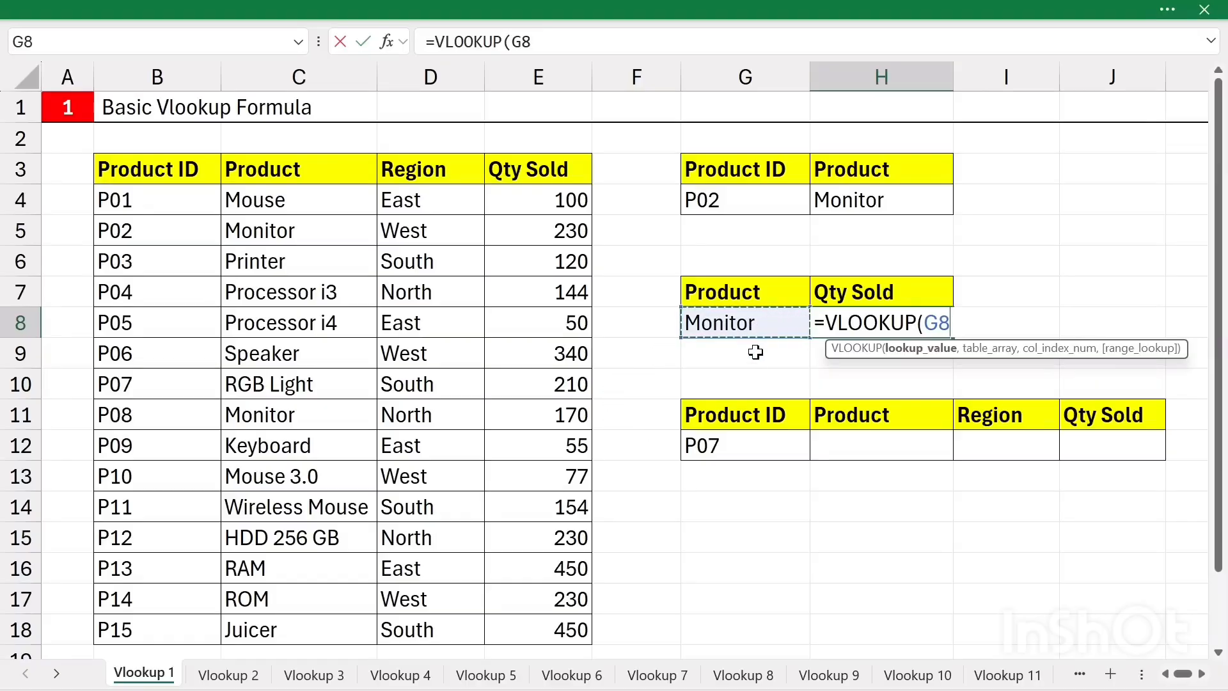
{"action": "type", "text": ","}
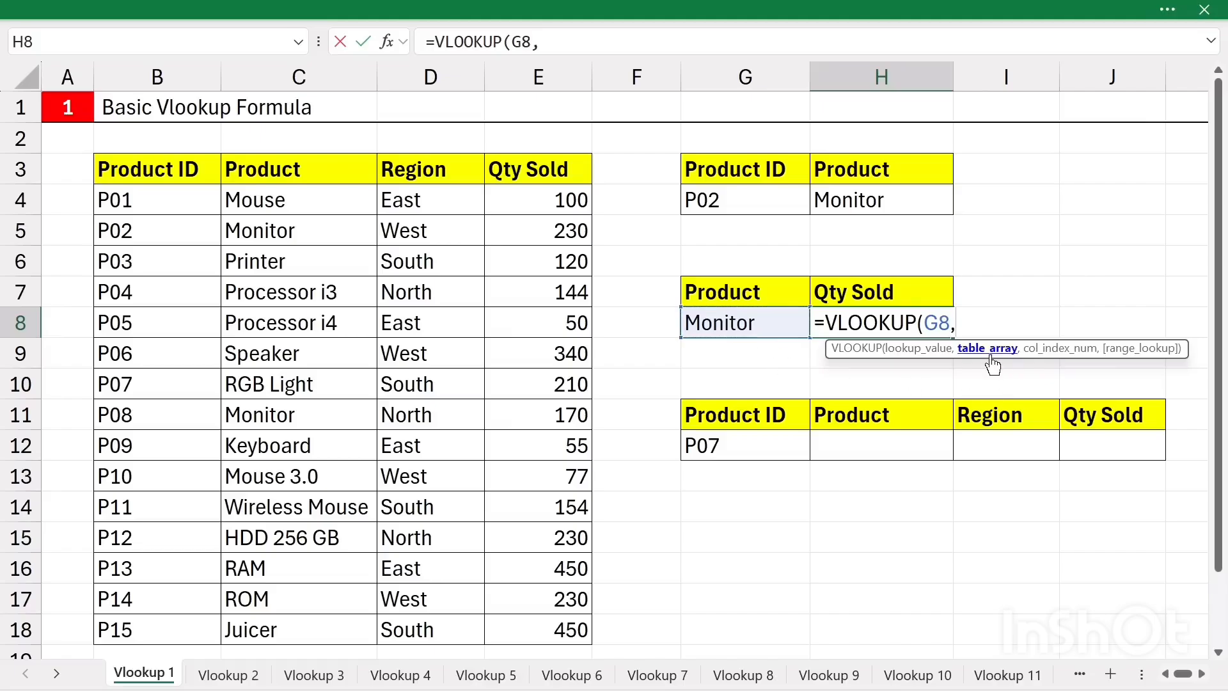
{"action": "left_click", "coordinate": [149, 174]}
{"action": "key", "text": "ctrl+shift+Right"}
{"action": "key", "text": "ctrl+shift+Down"}
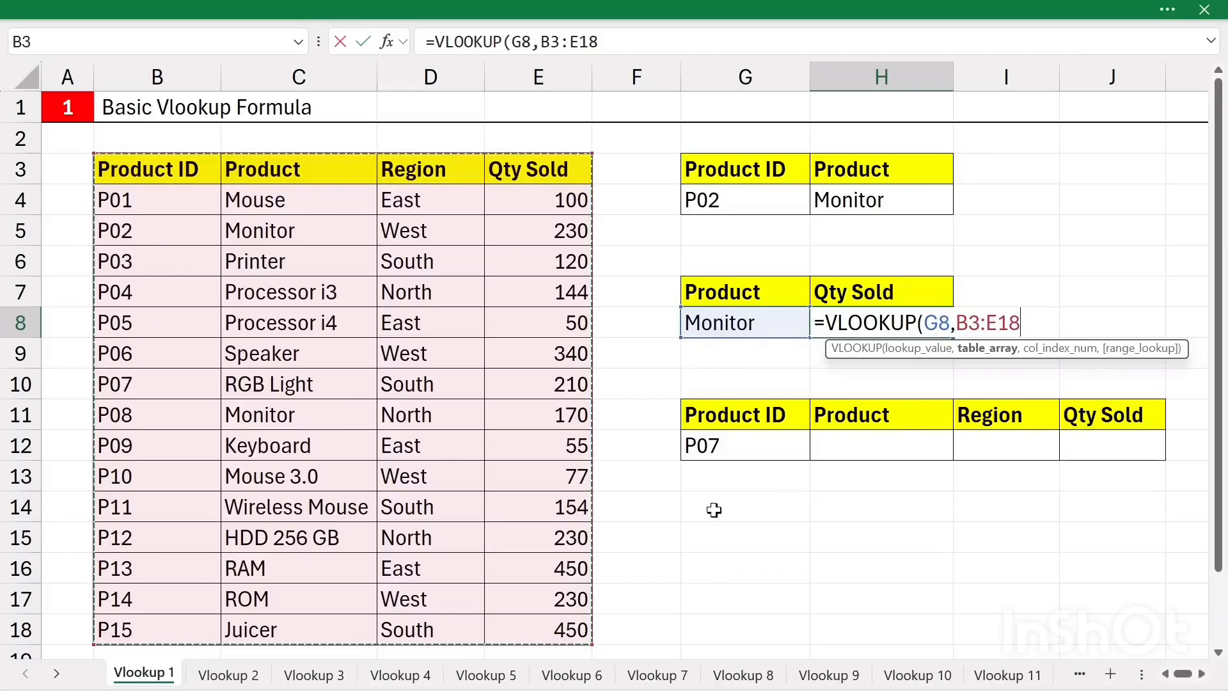
{"action": "key", "text": "BackSpace"}
{"action": "key", "text": "BackSpace"}
{"action": "key", "text": "BackSpace"}
{"action": "key", "text": "BackSpace"}
{"action": "key", "text": "BackSpace"}
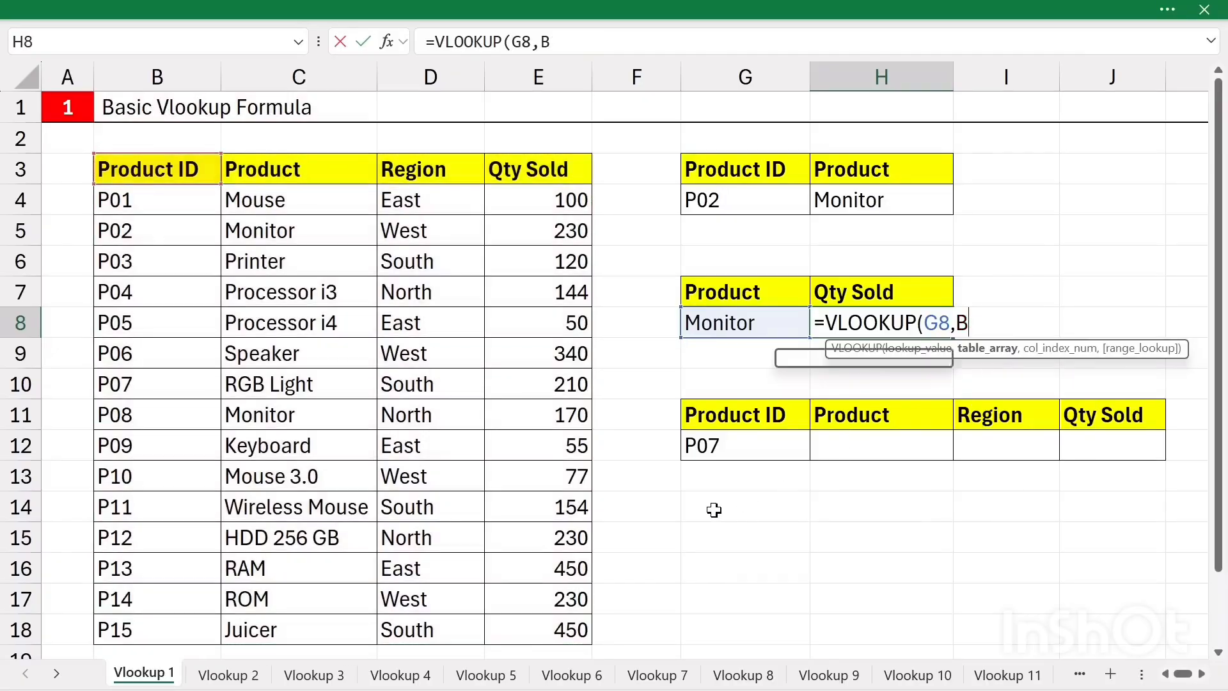
{"action": "key", "text": "BackSpace"}
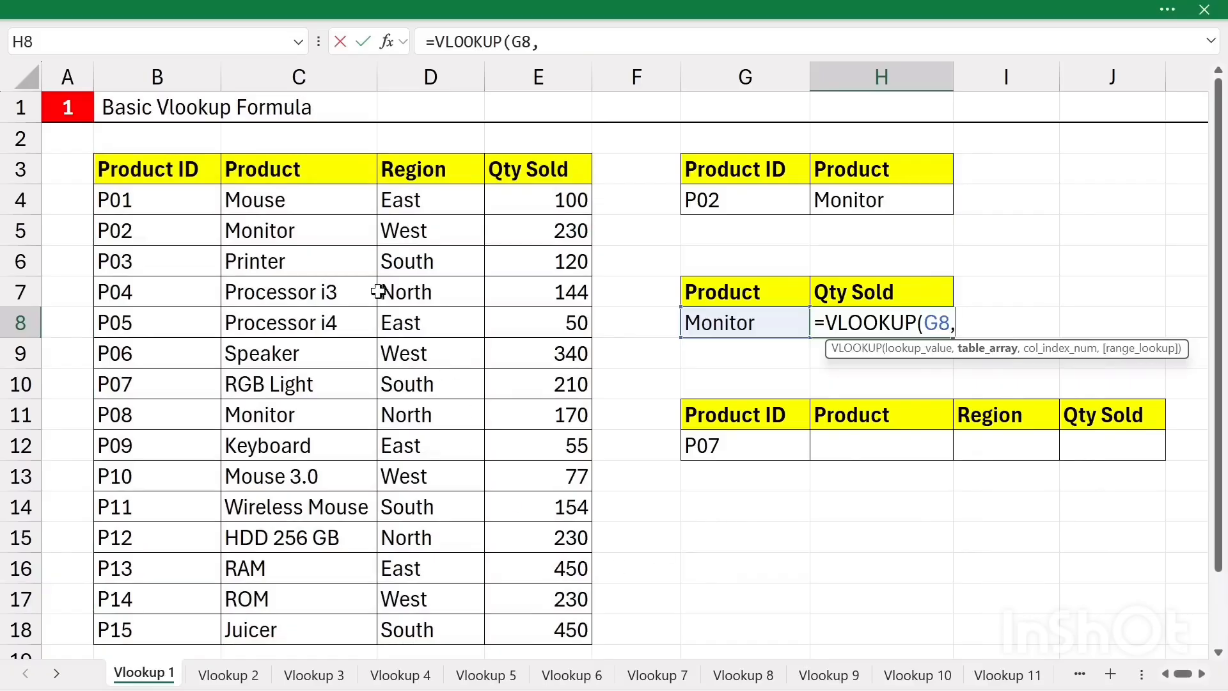
- Complete the H8 VLOOKUP with table array C3:E18, column index 3 and 0 for an exact match
{"action": "left_click_drag", "start_coordinate": [285, 177], "coordinate": [546, 625]}
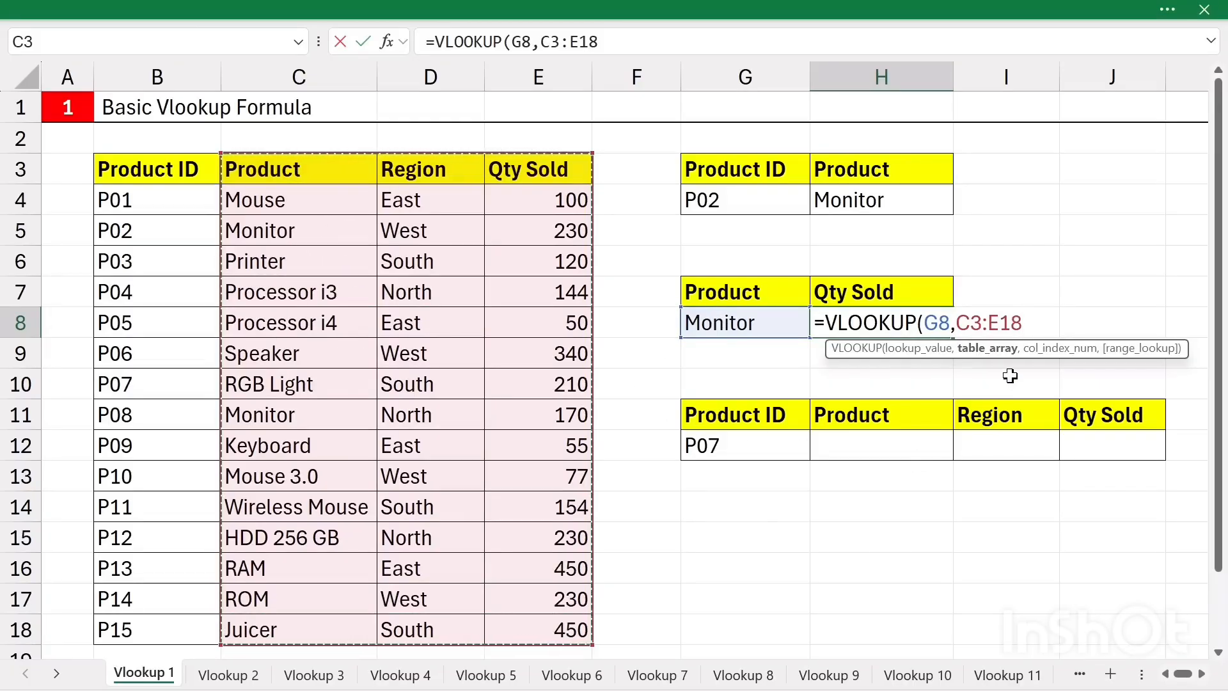
{"action": "type", "text": ",3"}
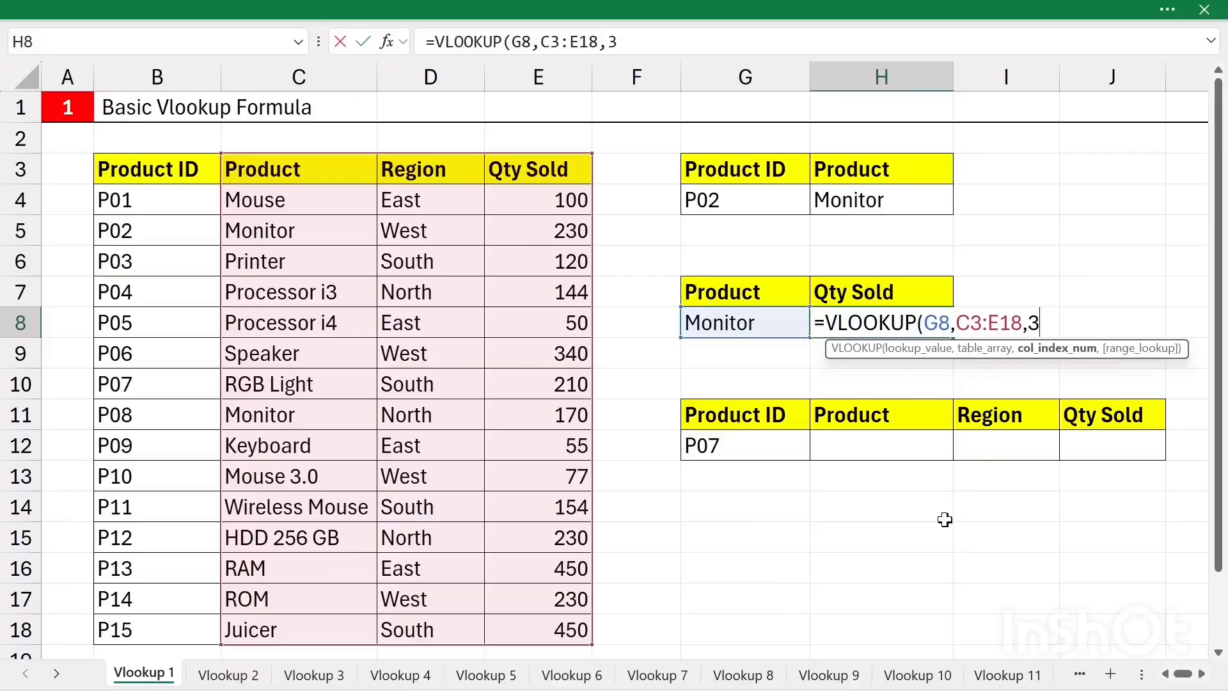
{"action": "type", "text": ","}
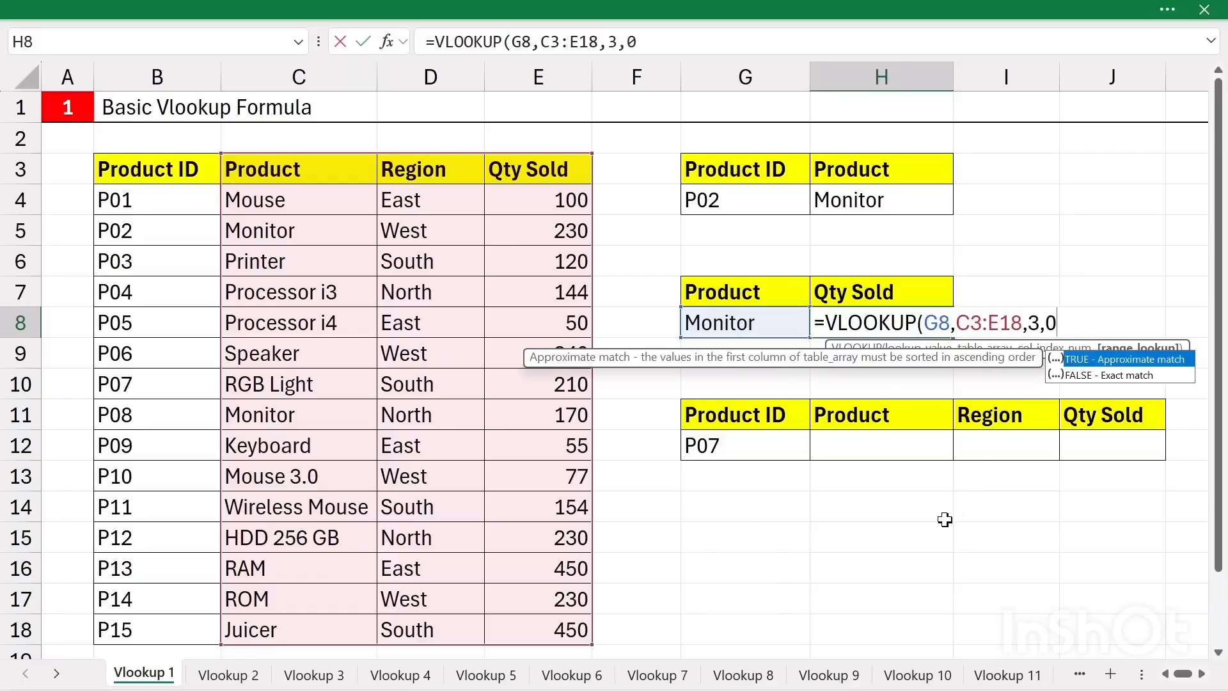
{"action": "type", "text": "0)"}
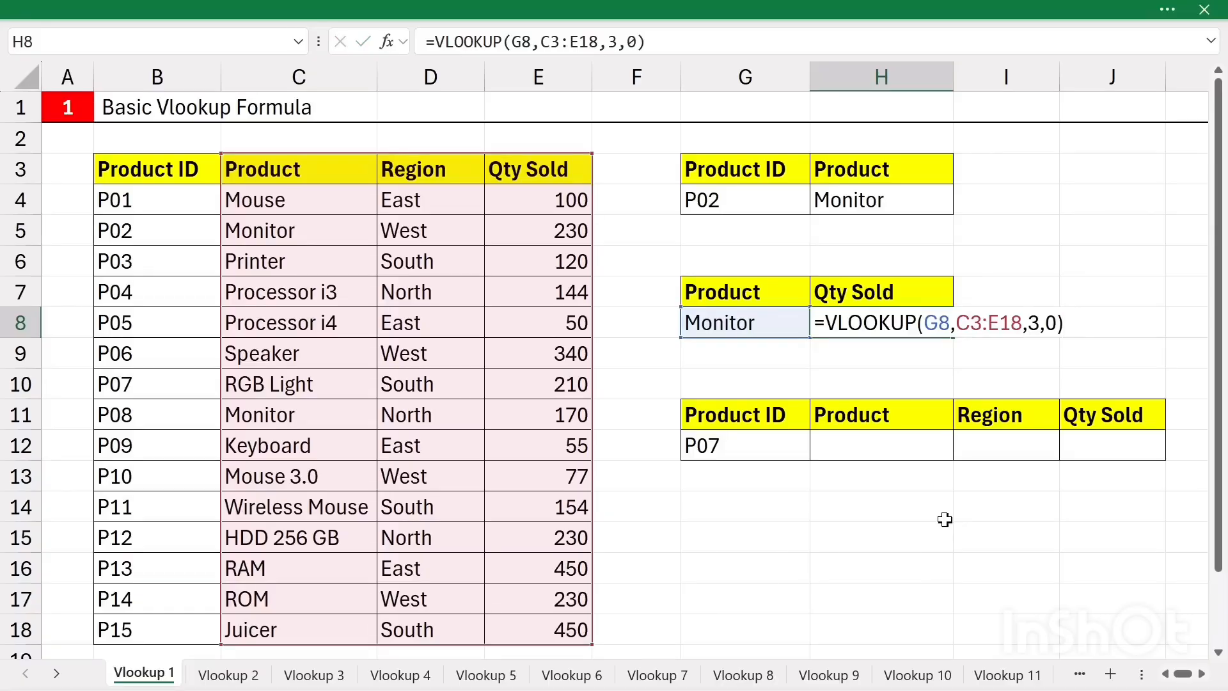
- Test the H8 formula by changing the lookup product in G8 to Mouse and comparing the result with the source table's Mouse row
{"action": "key", "text": "Return"}
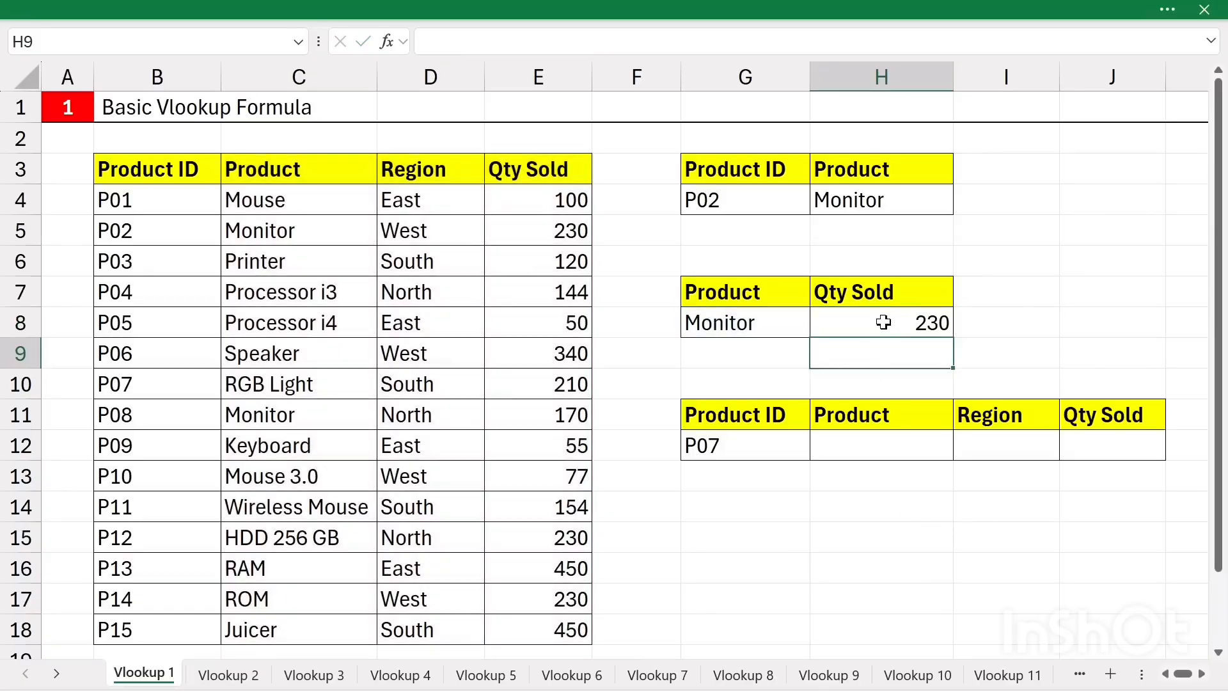
{"action": "left_click", "coordinate": [748, 326]}
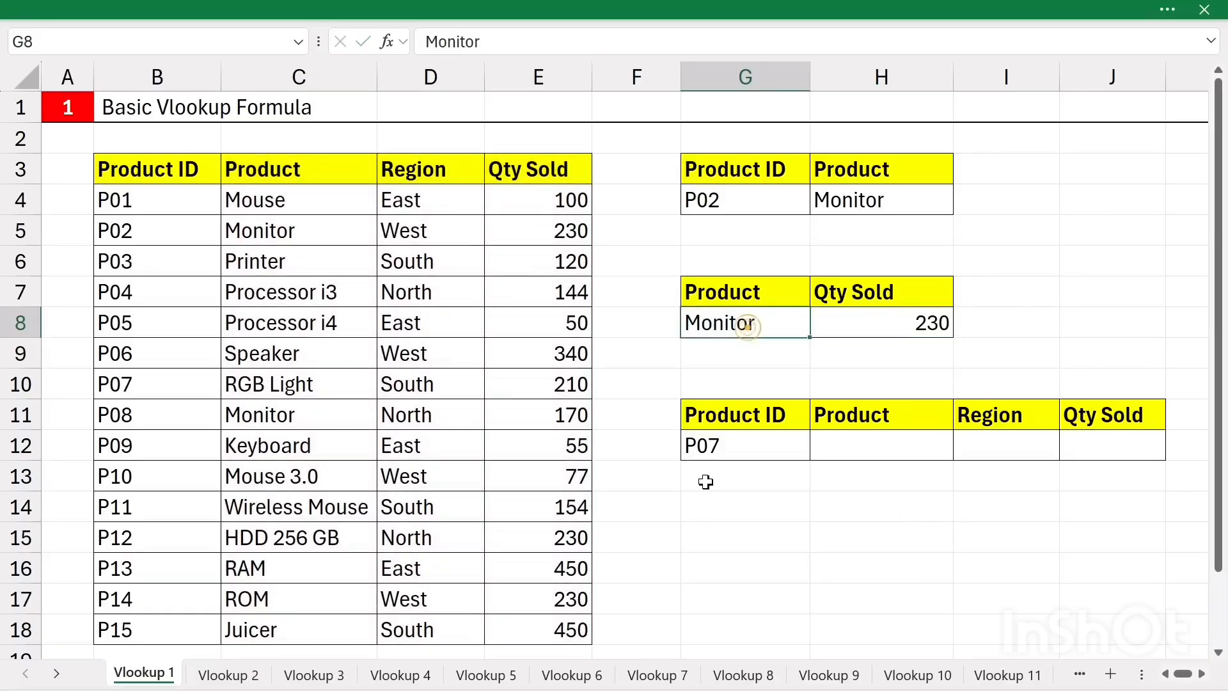
{"action": "type", "text": "Mouse"}
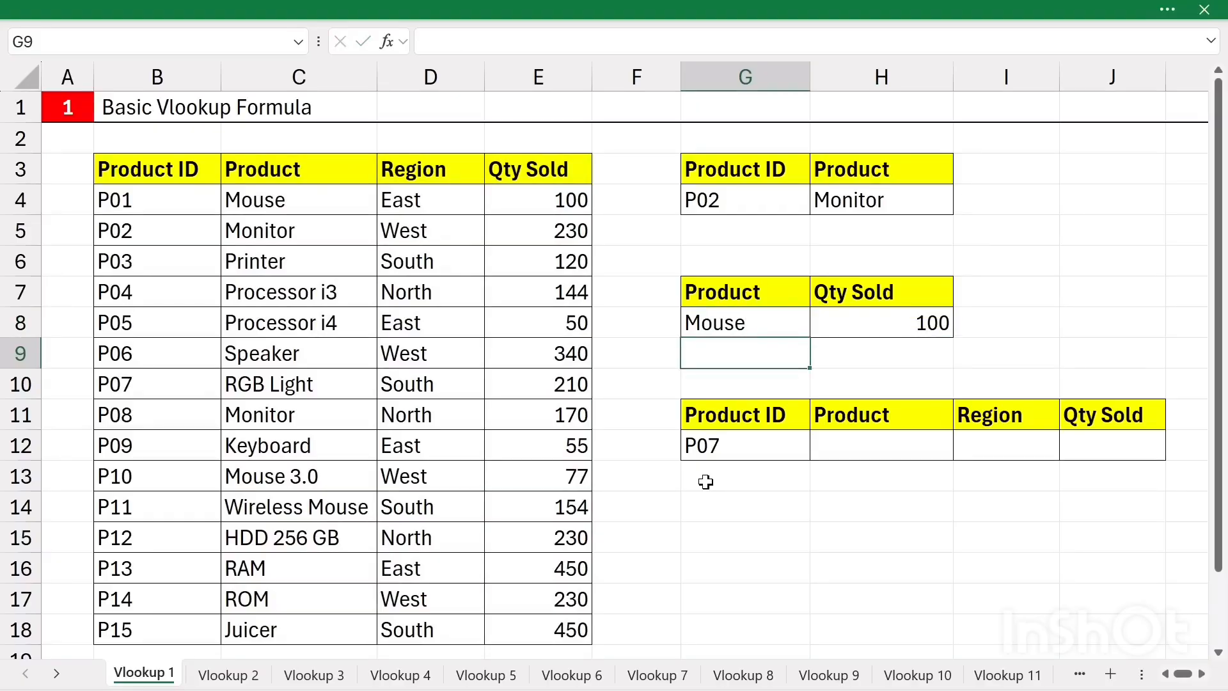
{"action": "left_click", "coordinate": [861, 329]}
{"action": "left_click_drag", "start_coordinate": [291, 201], "coordinate": [321, 356]}
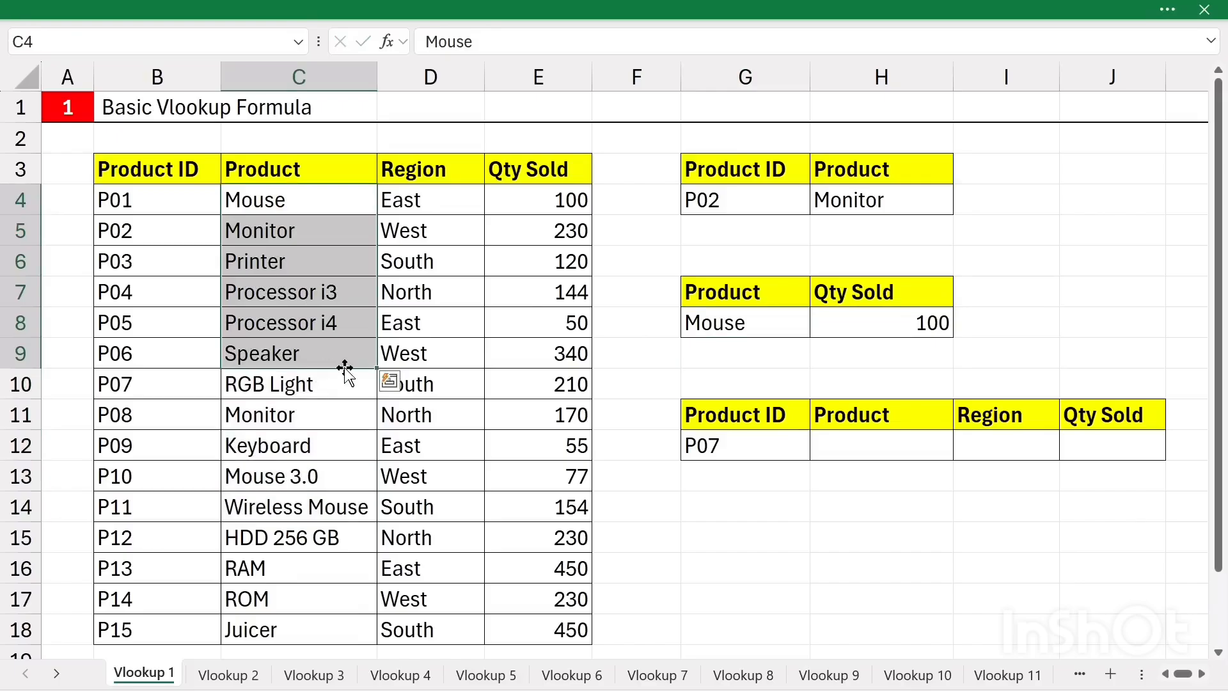
{"action": "left_click", "coordinate": [305, 203]}
{"action": "left_click_drag", "start_coordinate": [310, 200], "coordinate": [534, 197]}
{"action": "left_click", "coordinate": [535, 198]}
{"action": "left_click", "coordinate": [911, 330]}
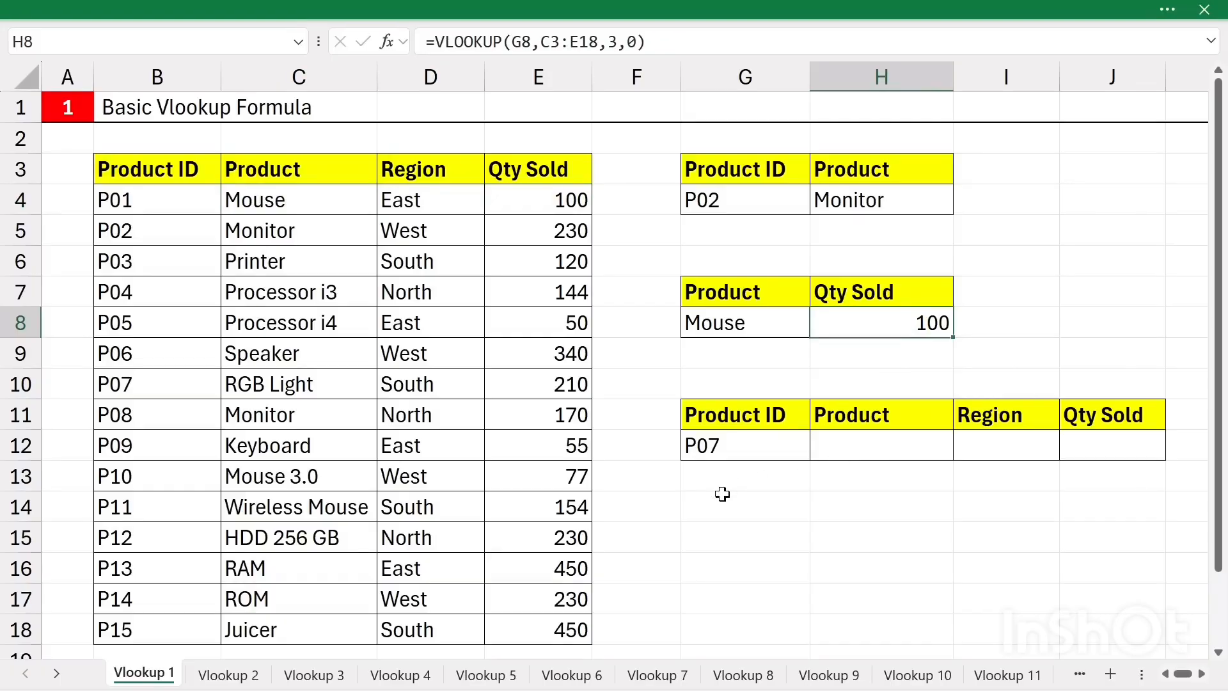
- Enter =VLOOKUP(G12,B3:E18,2,0) in H12 to return the product for the ID in G12
{"action": "left_click", "coordinate": [755, 454]}
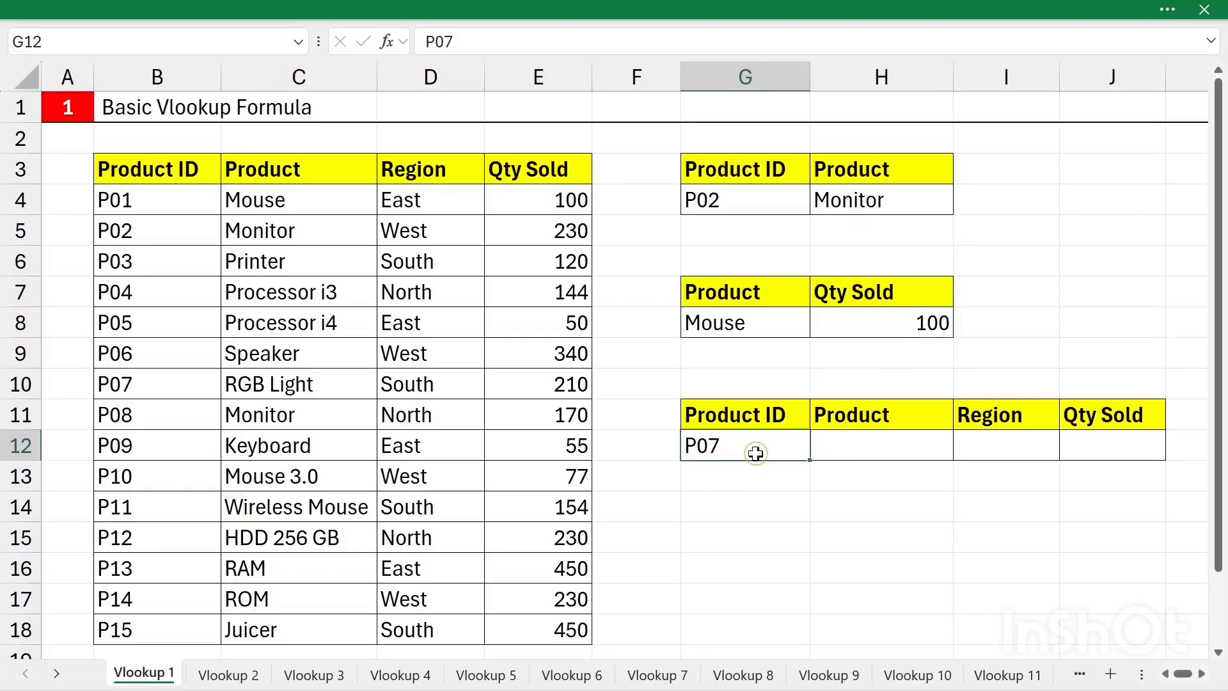
{"action": "left_click", "coordinate": [880, 438]}
{"action": "left_click_drag", "start_coordinate": [934, 436], "coordinate": [1088, 442]}
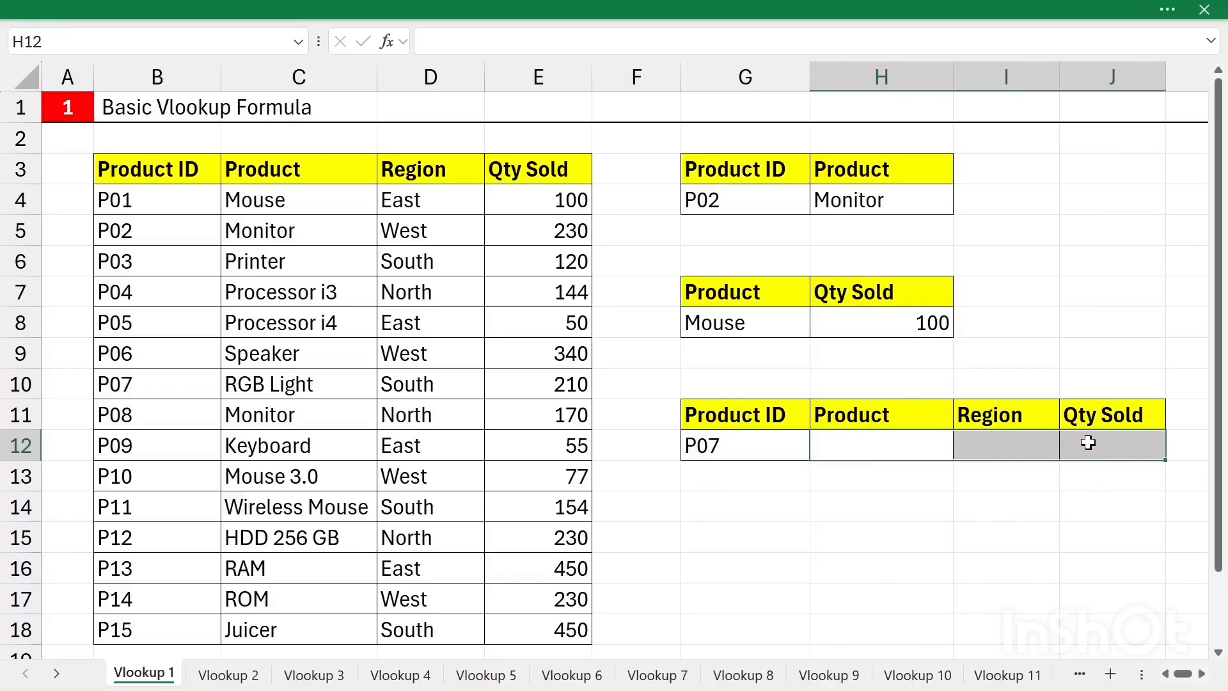
{"action": "left_click", "coordinate": [854, 450]}
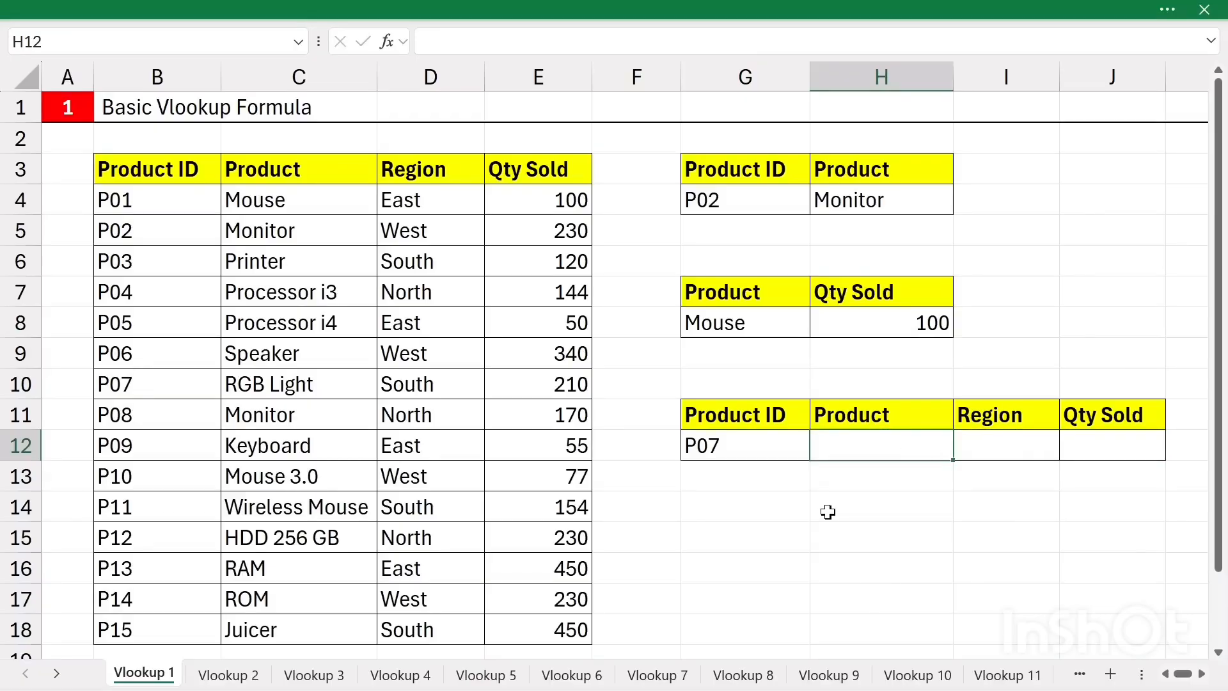
{"action": "type", "text": "=vloo"}
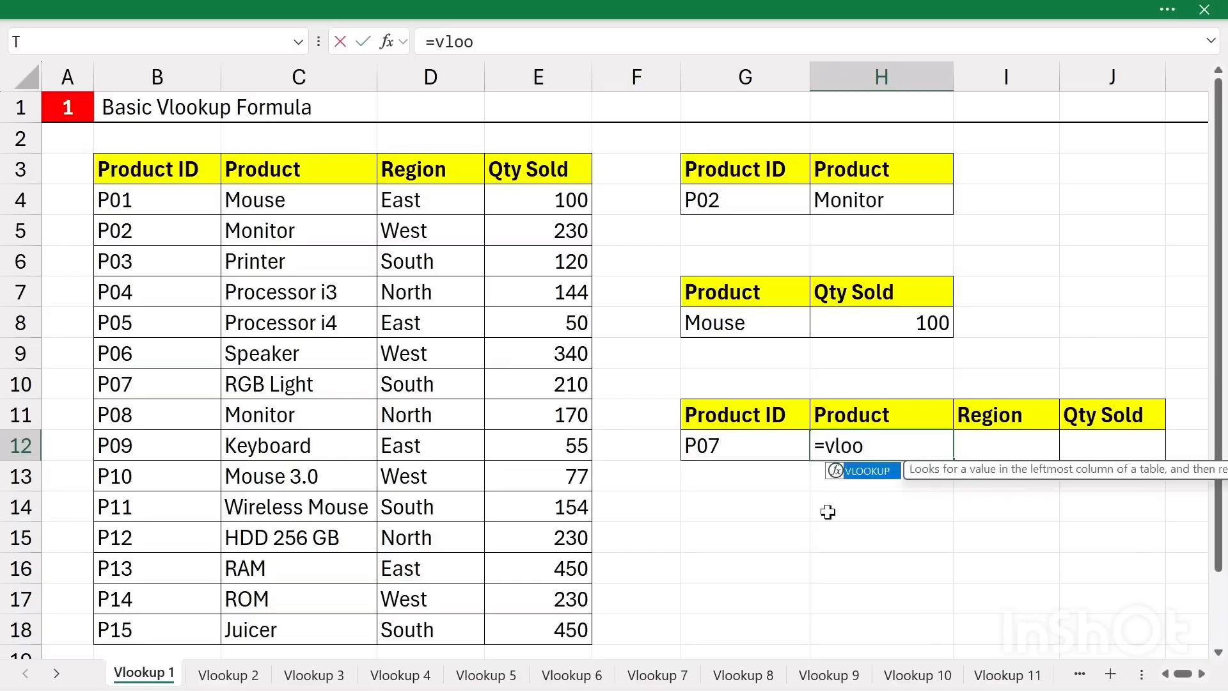
{"action": "key", "text": "Tab"}
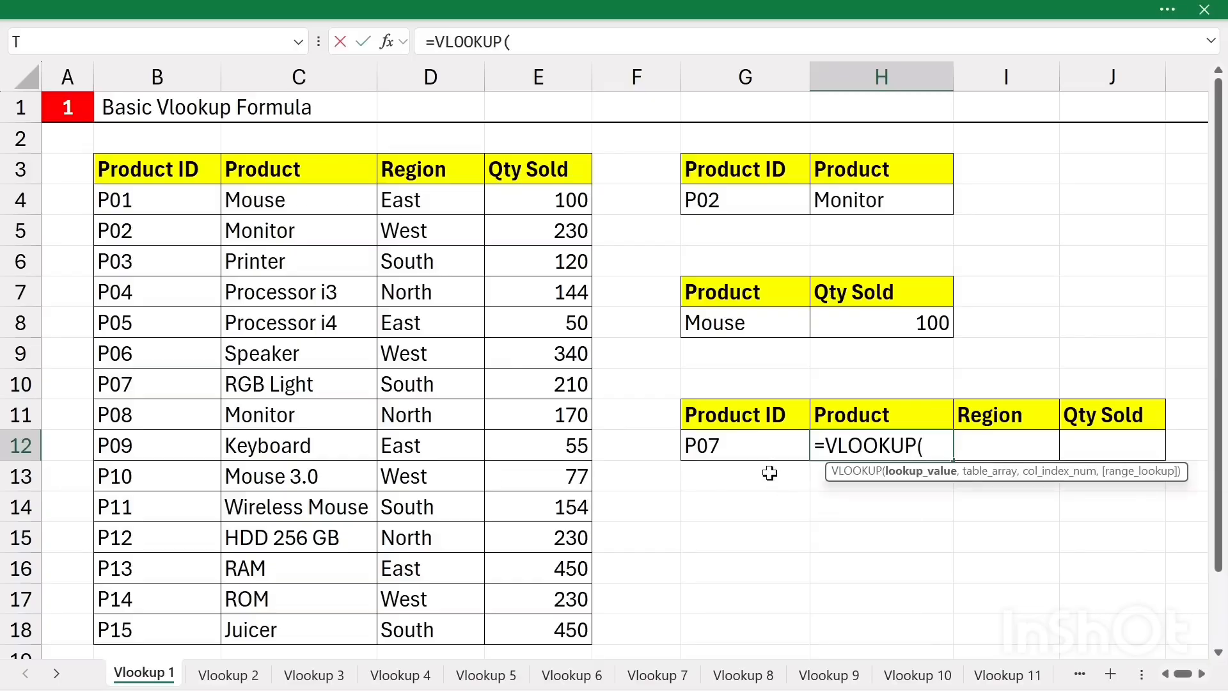
{"action": "left_click", "coordinate": [744, 450]}
{"action": "type", "text": ","}
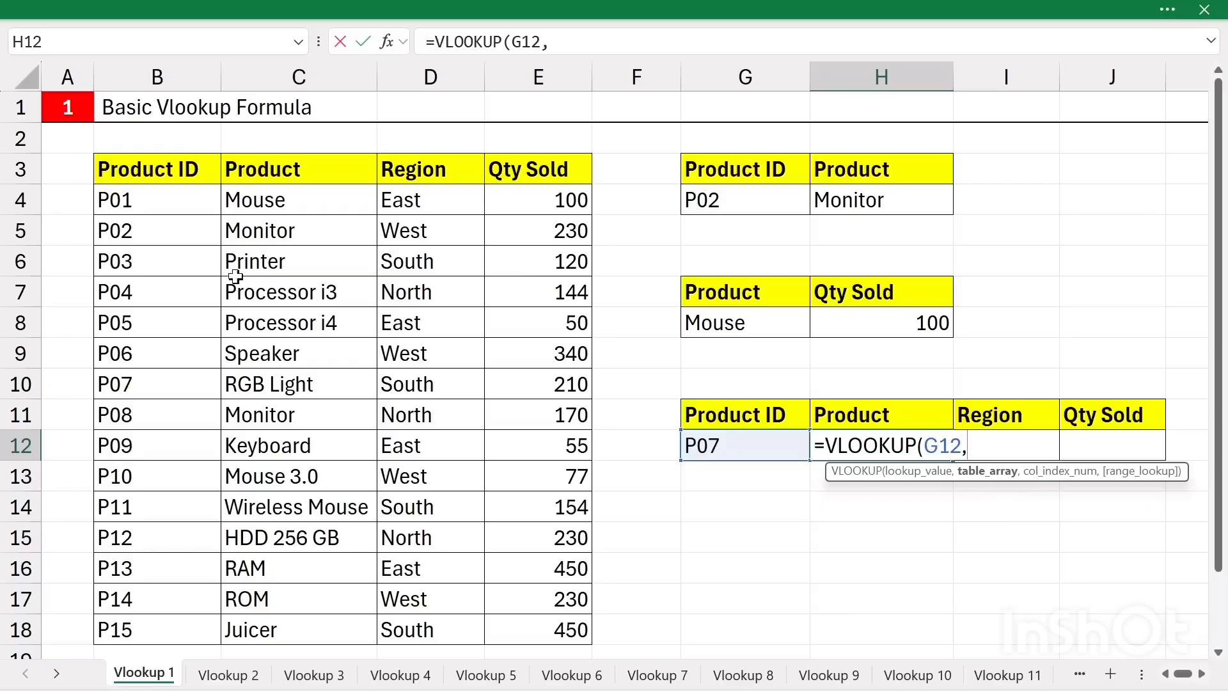
{"action": "left_click_drag", "start_coordinate": [139, 173], "coordinate": [541, 632]}
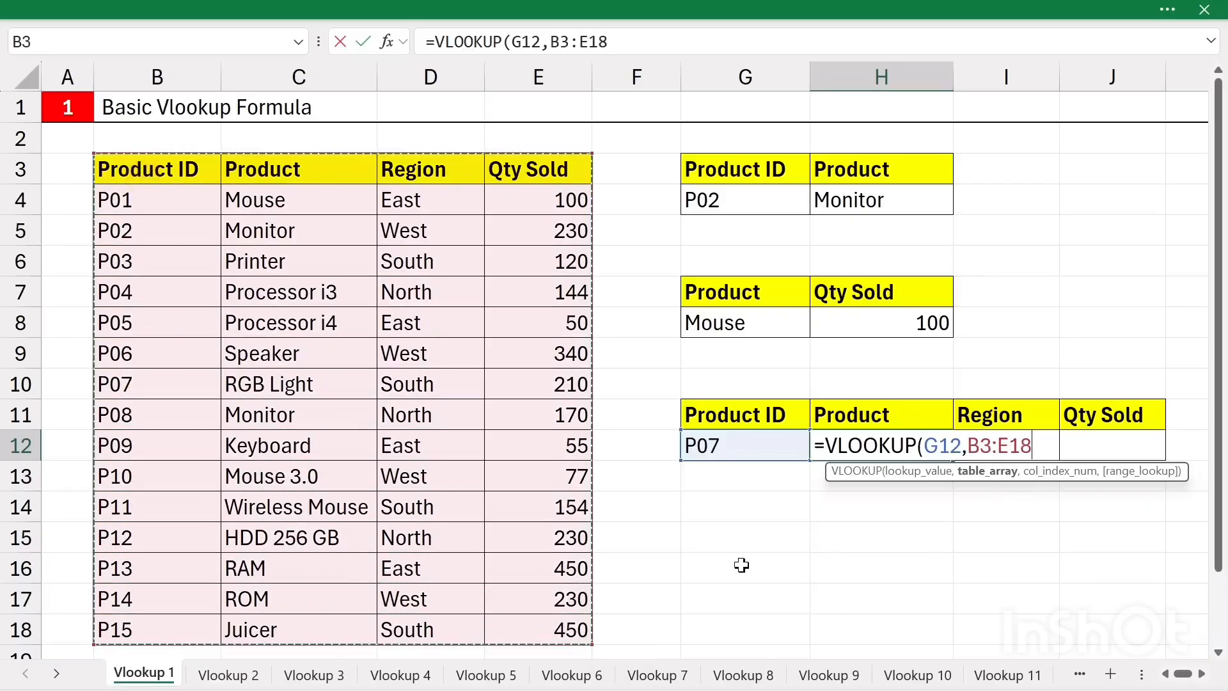
{"action": "type", "text": ","}
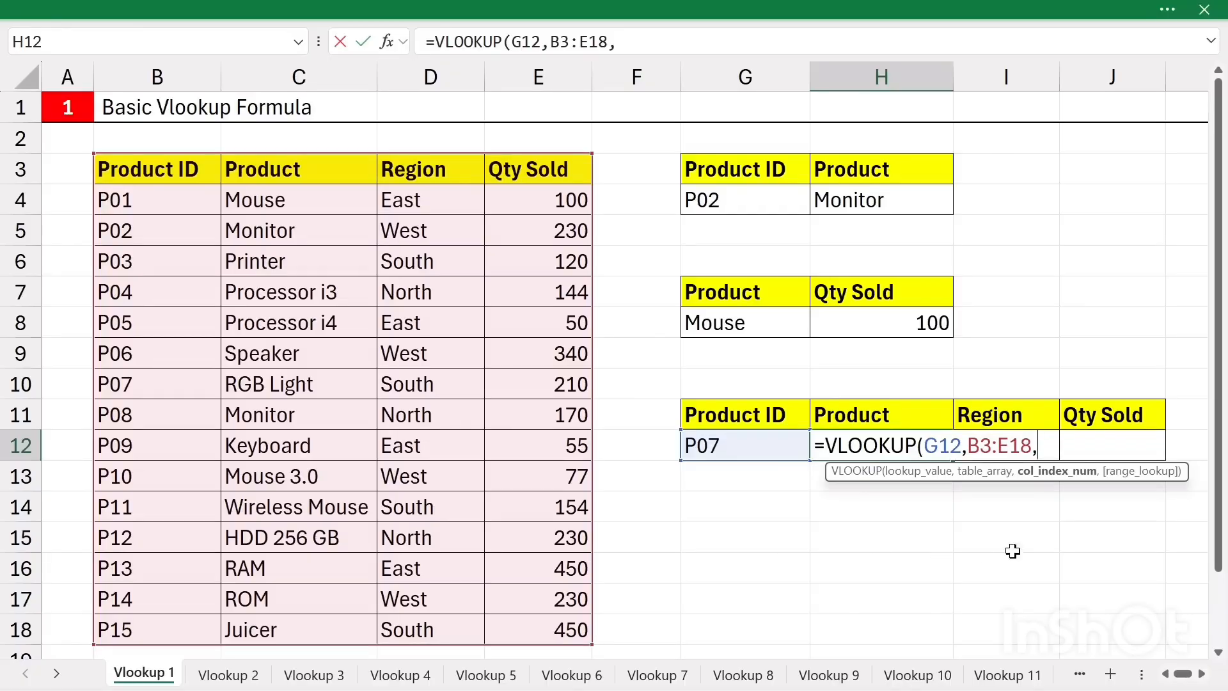
{"action": "type", "text": "2"}
{"action": "type", "text": ",0)"}
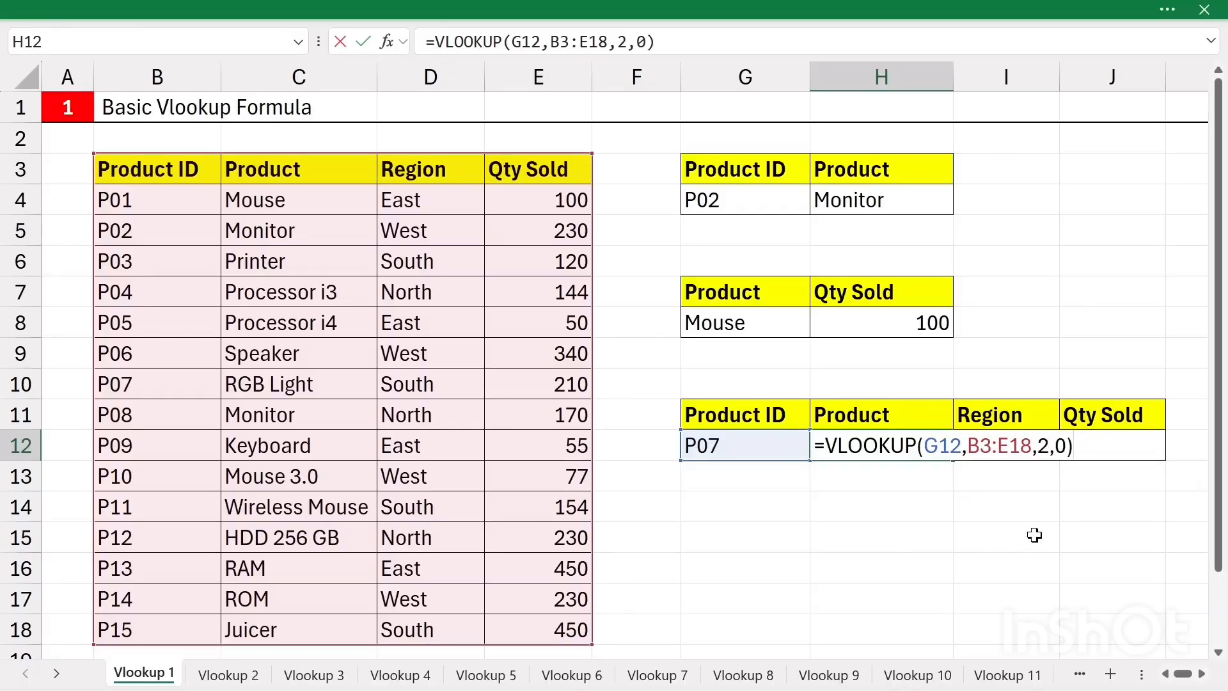
{"action": "key", "text": "Return"}
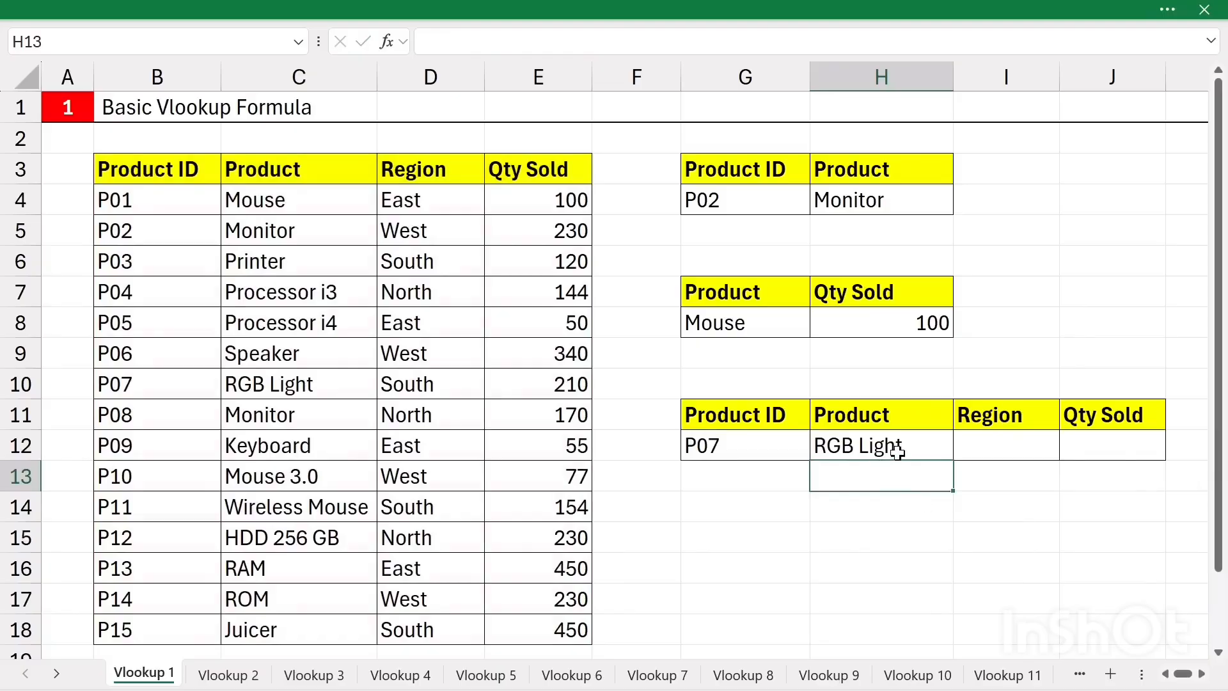
- Enter =VLOOKUP(G12,B3:E18,3,0) in I12 to return the region for the ID in G12
{"action": "left_click", "coordinate": [977, 452]}
{"action": "type", "text": "="}
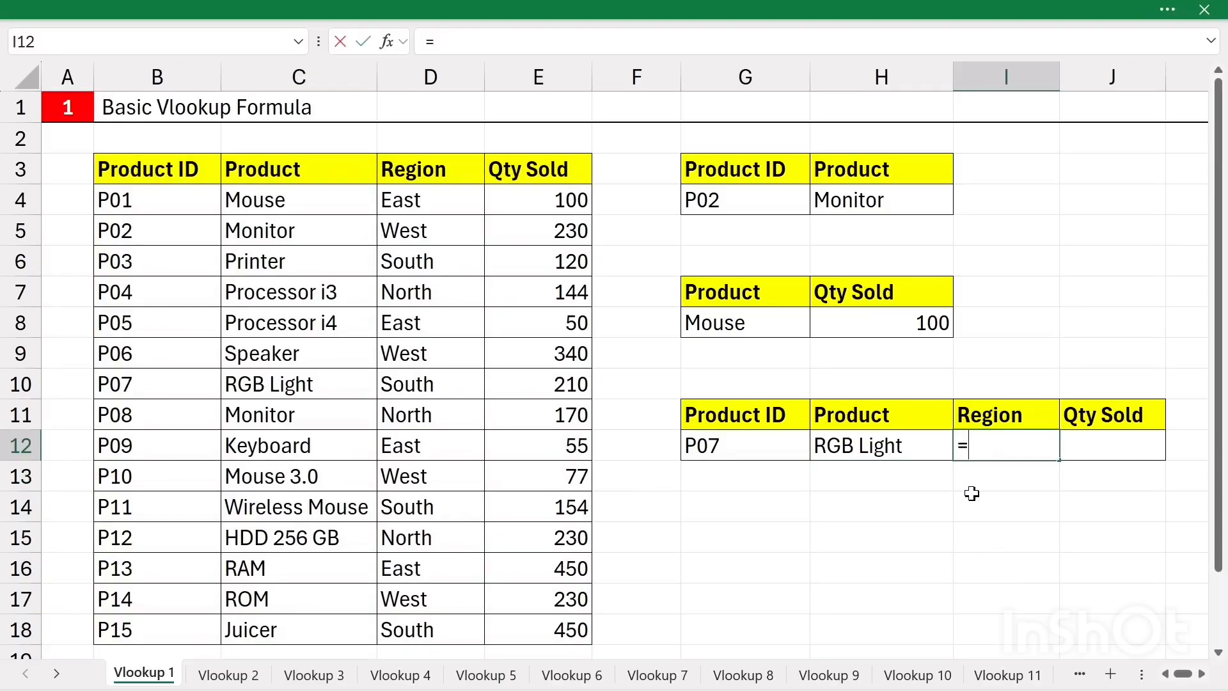
{"action": "type", "text": "vloo"}
{"action": "key", "text": "Tab"}
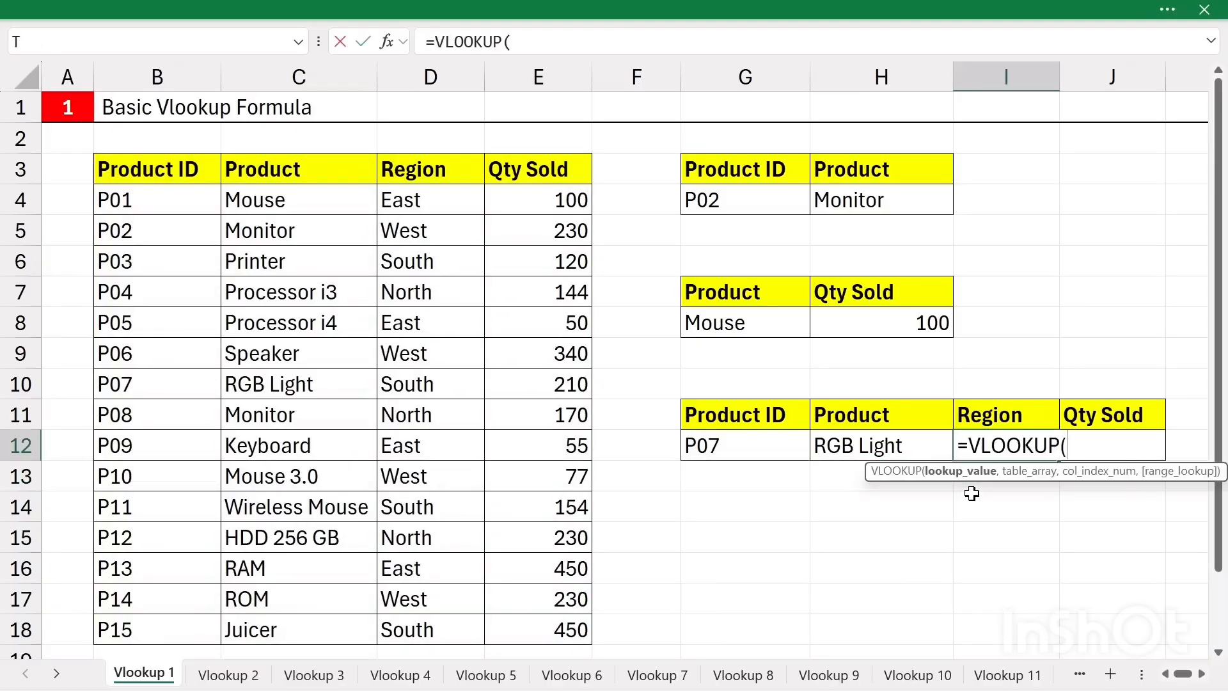
{"action": "left_click", "coordinate": [713, 448]}
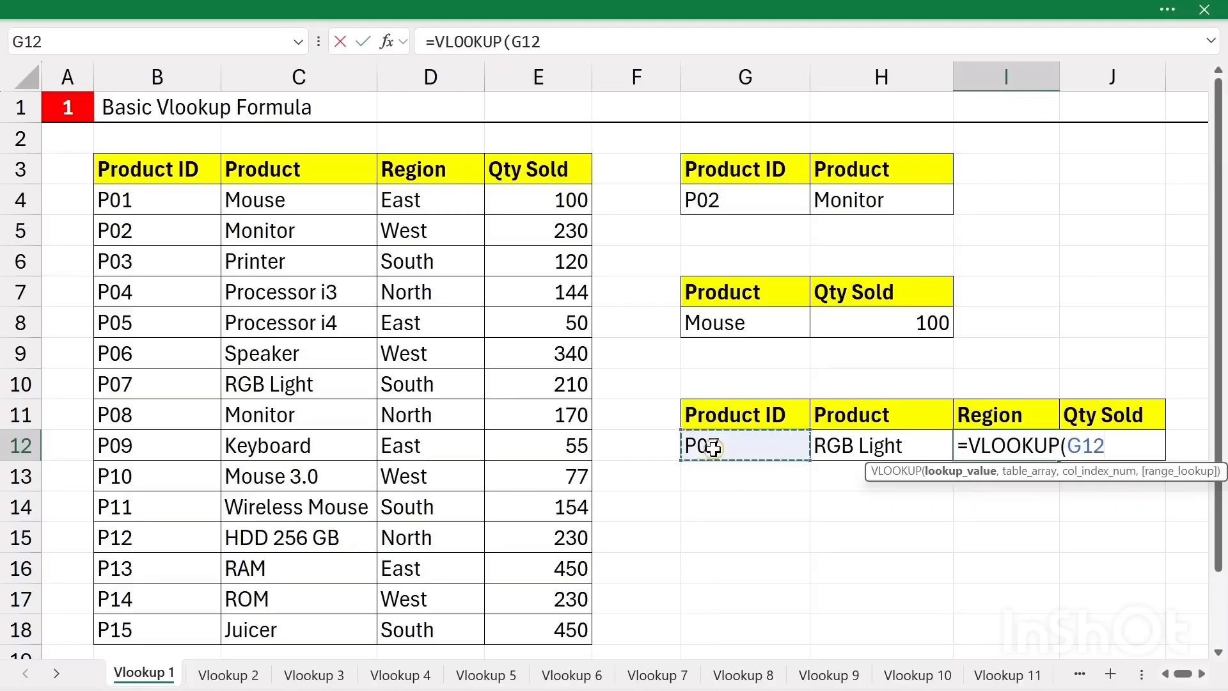
{"action": "type", "text": ","}
{"action": "left_click_drag", "start_coordinate": [155, 184], "coordinate": [573, 634]}
{"action": "type", "text": ",3"}
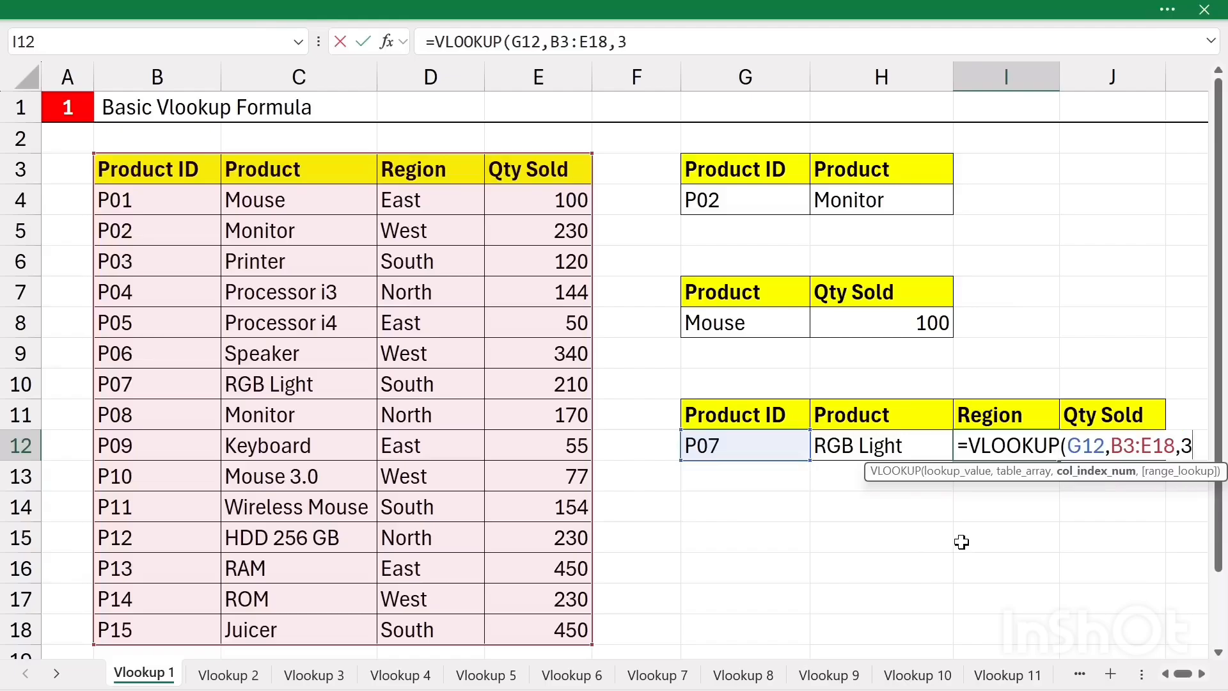
{"action": "type", "text": ",0)"}
{"action": "key", "text": "Return"}
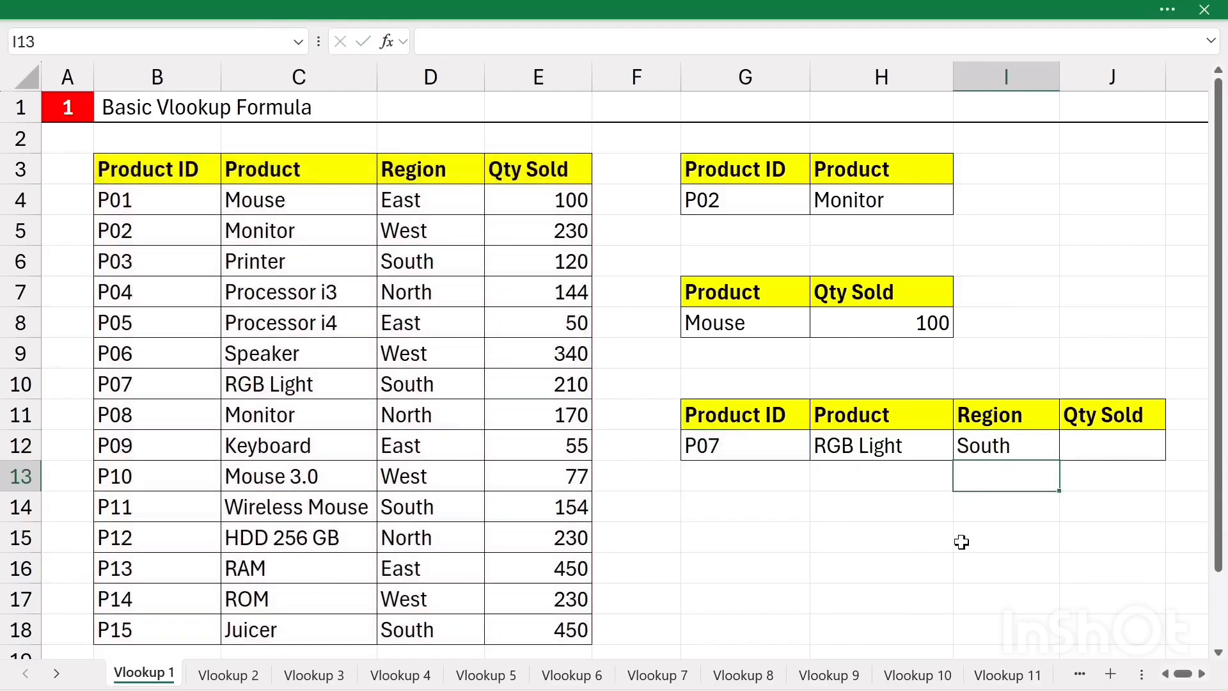
- Enter =VLOOKUP(G12,B3:E18,4,0) in J12 to return the quantity sold for the ID in G12
{"action": "left_click", "coordinate": [1089, 448]}
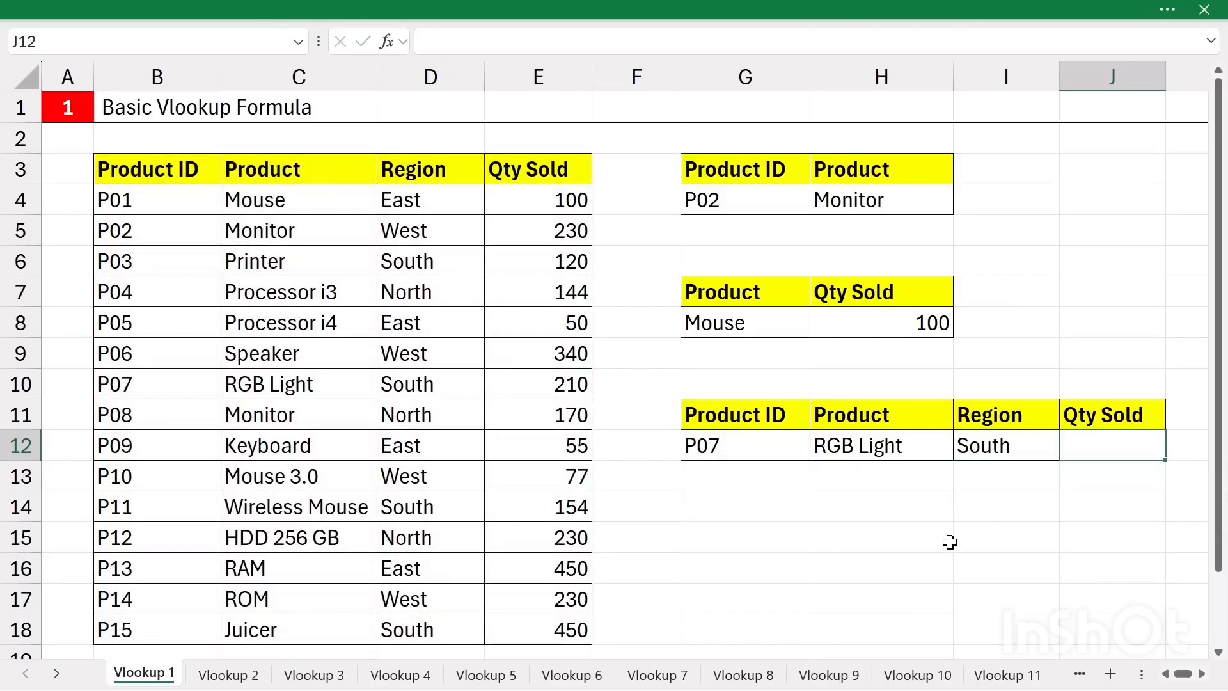
{"action": "type", "text": "=vll"}
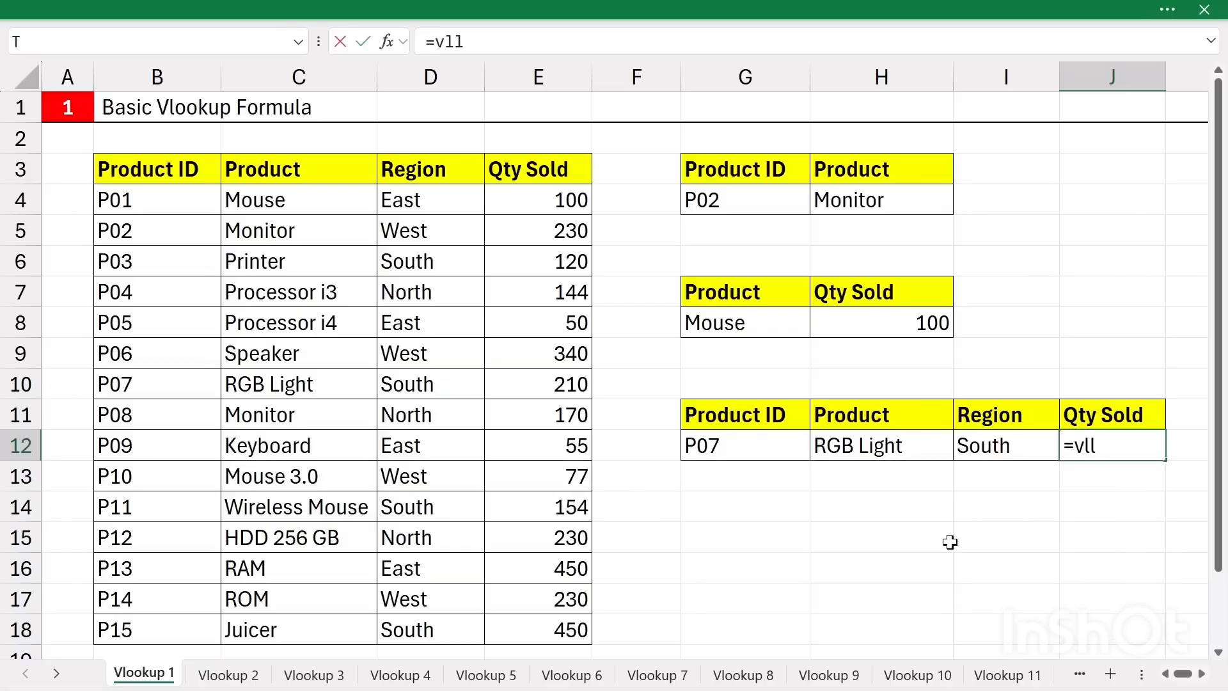
{"action": "key", "text": "BackSpace"}
{"action": "type", "text": "o"}
{"action": "key", "text": "Tab"}
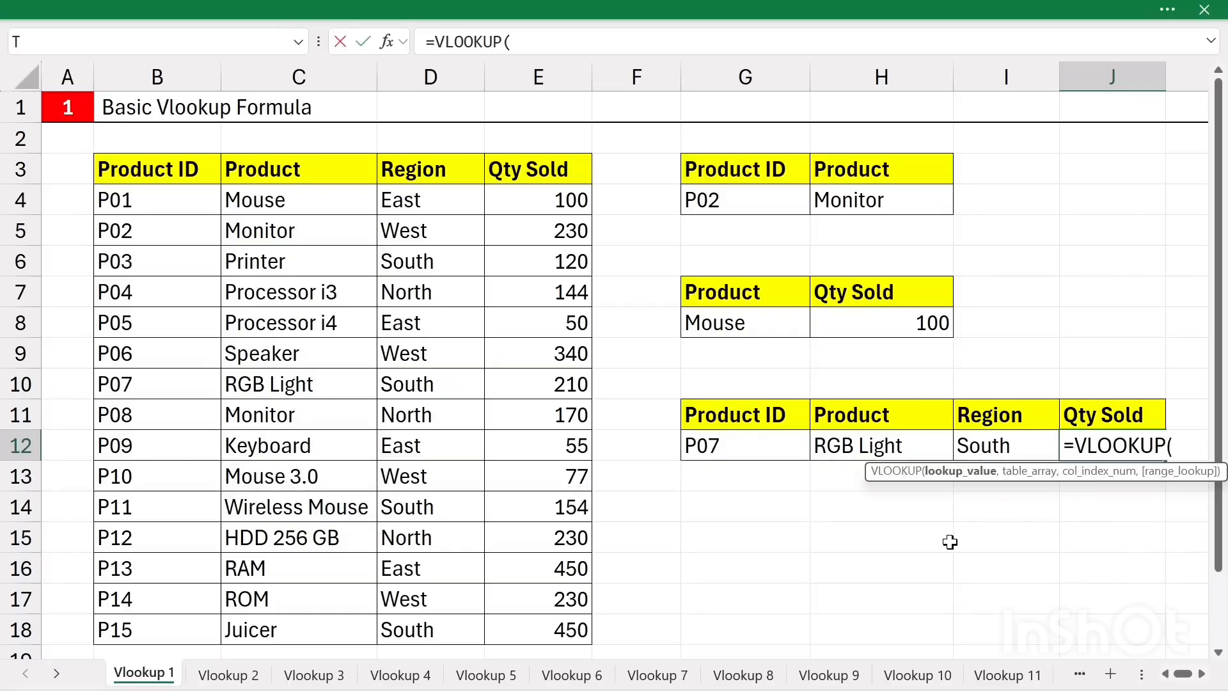
{"action": "left_click", "coordinate": [715, 451]}
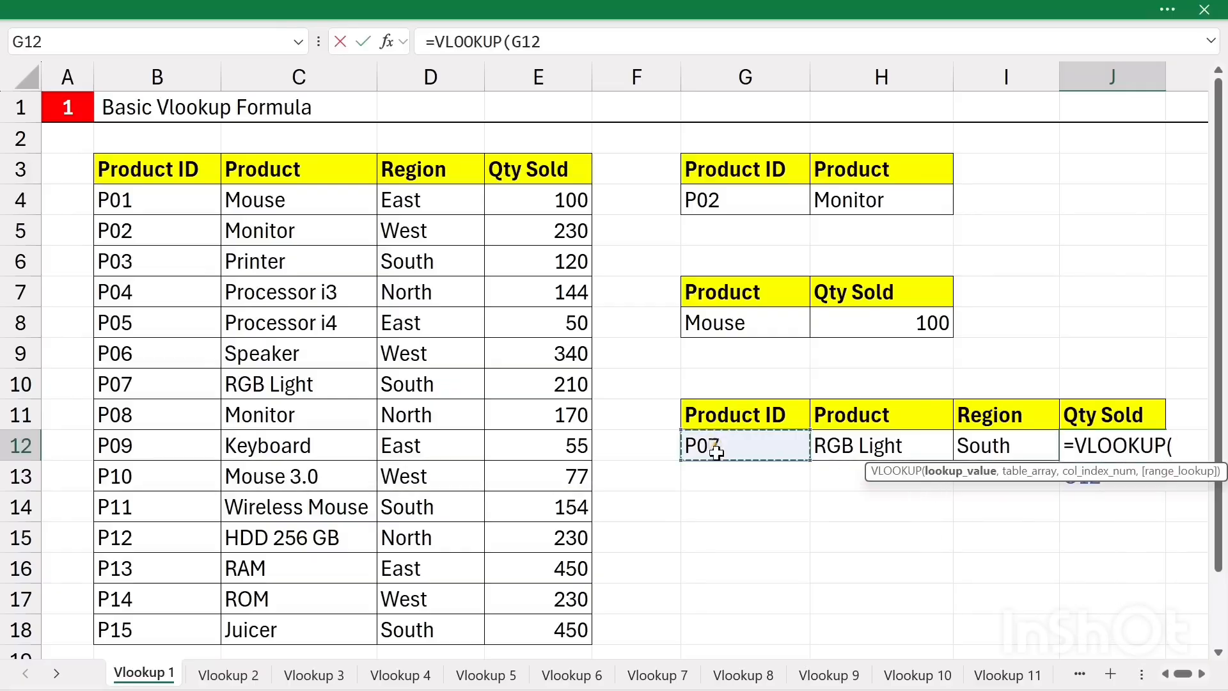
{"action": "type", "text": ","}
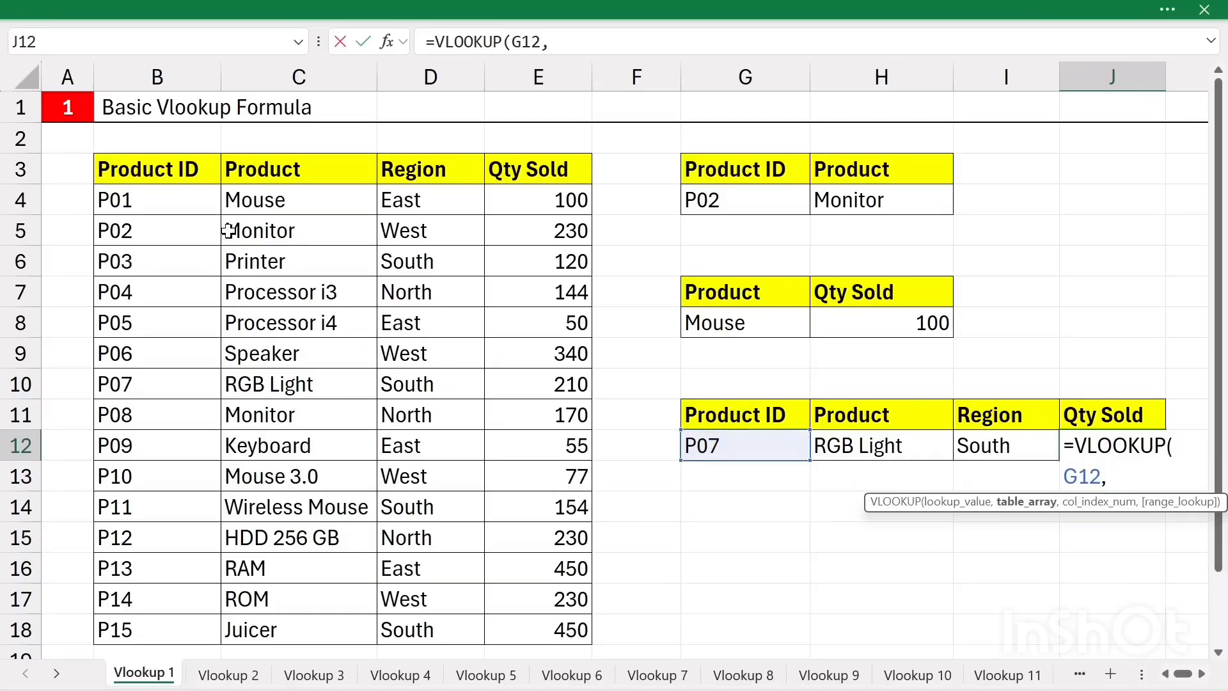
{"action": "left_click_drag", "start_coordinate": [170, 170], "coordinate": [560, 630]}
{"action": "type", "text": ","}
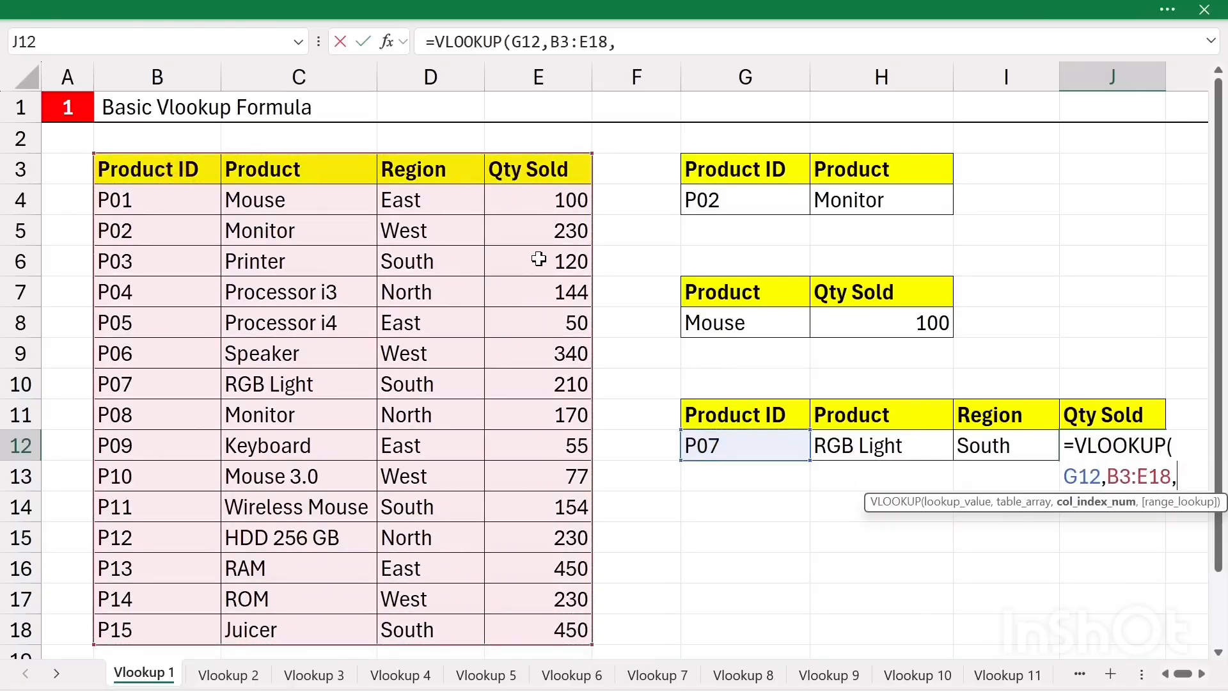
{"action": "type", "text": "4,0)"}
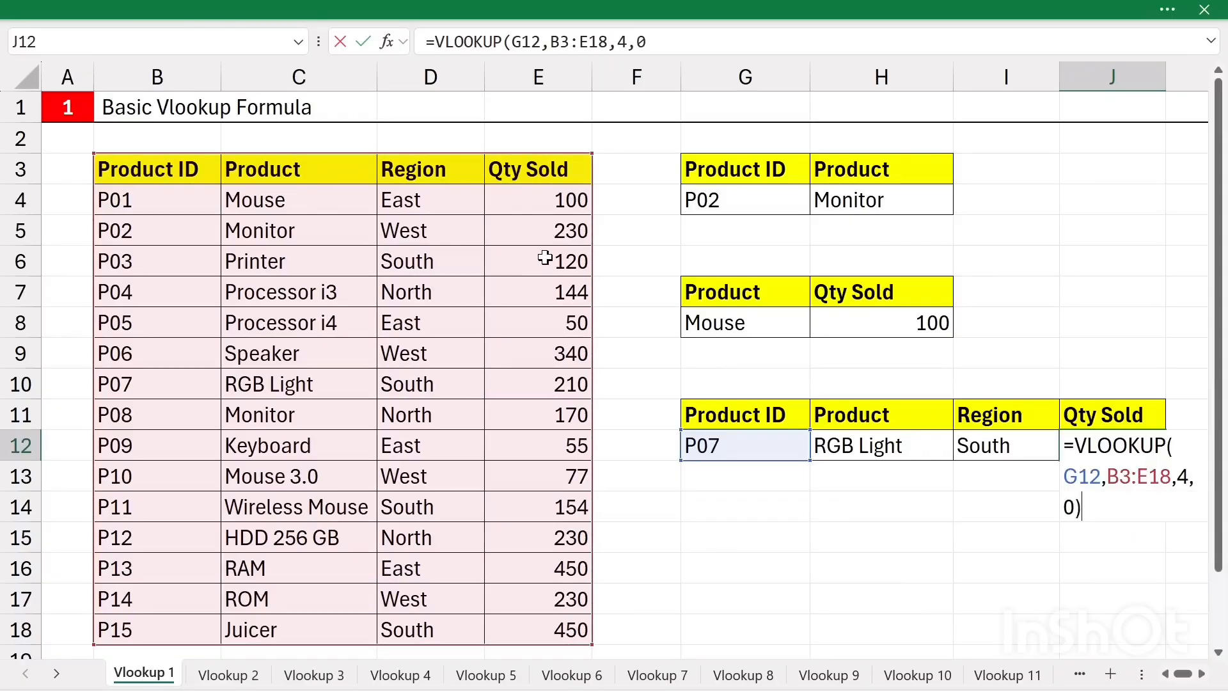
{"action": "key", "text": "Return"}
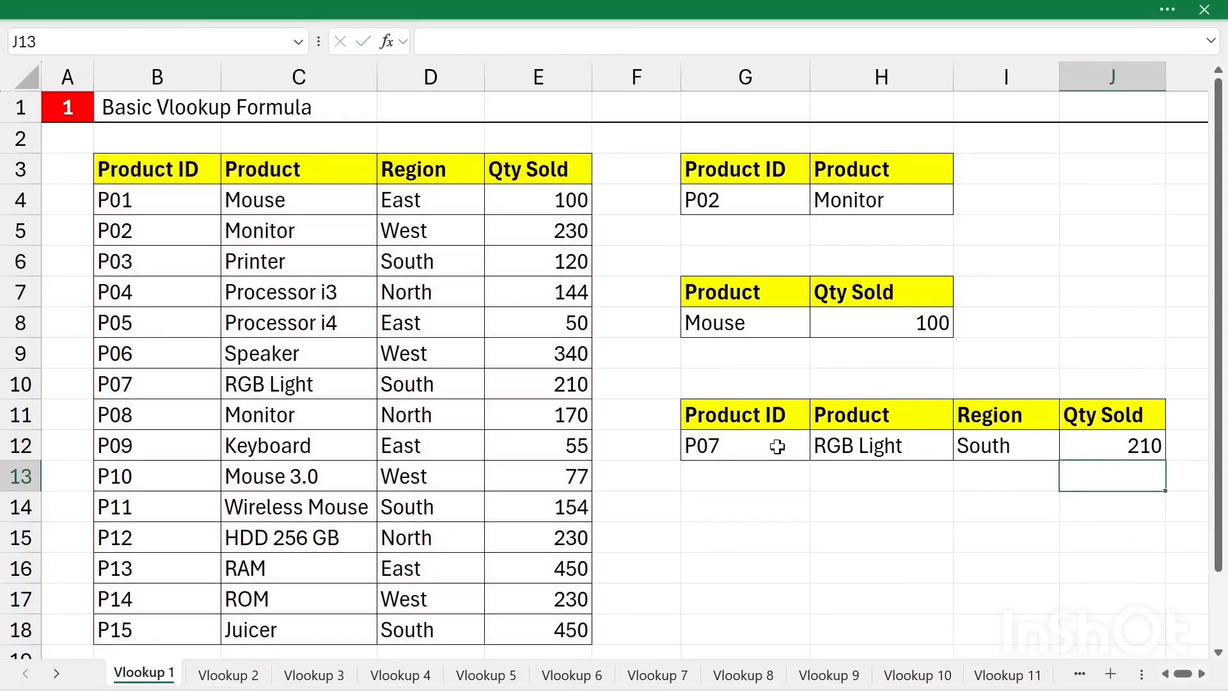
- Test the row 12 formulas by changing the ID in G12 to P02 and comparing the results with the source table's P02 row
{"action": "double_click", "coordinate": [752, 446]}
{"action": "key", "text": "BackSpace"}
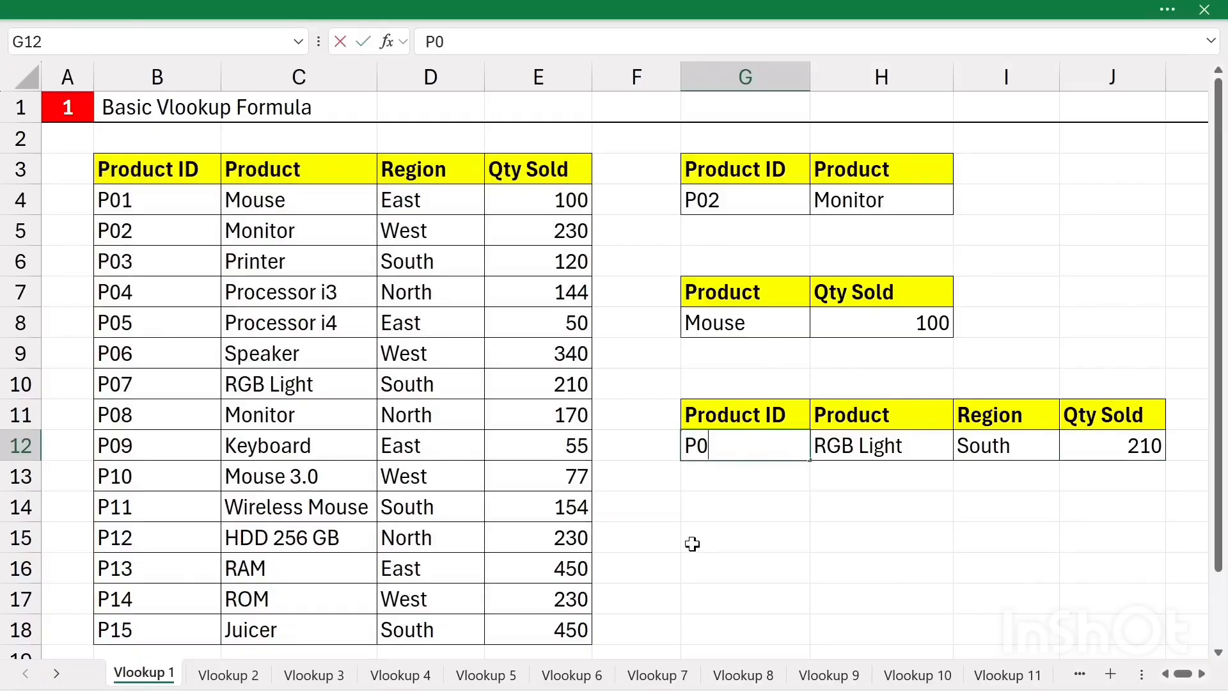
{"action": "key", "text": "Return"}
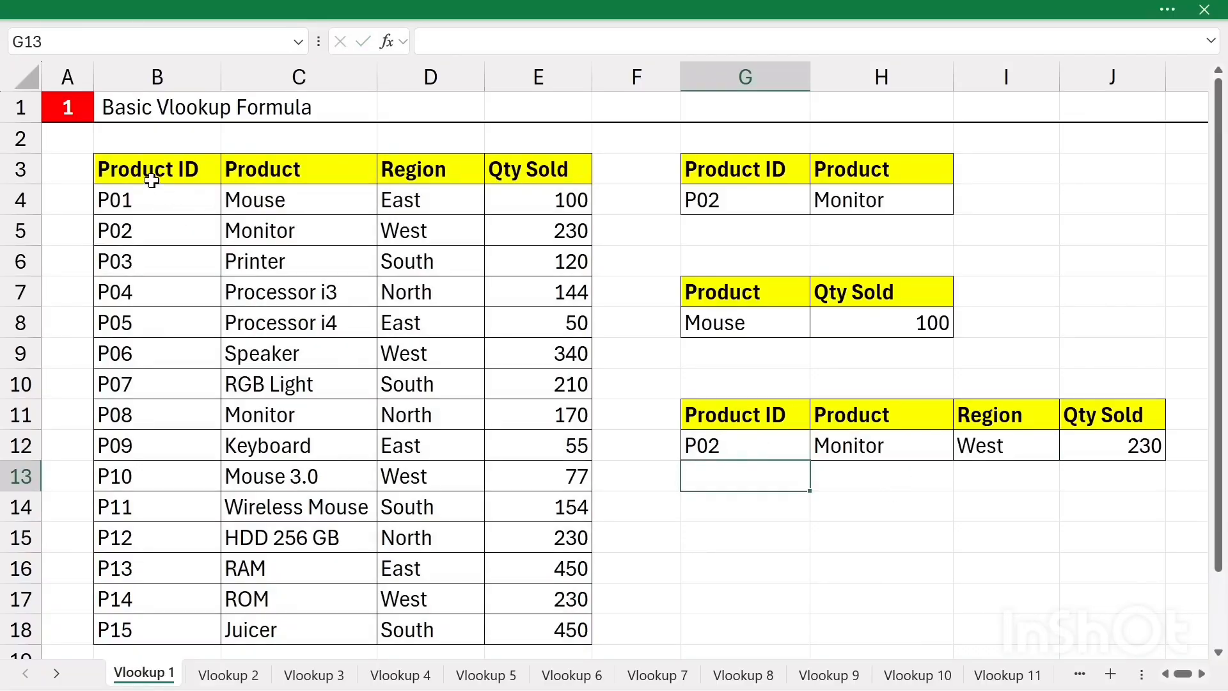
{"action": "left_click_drag", "start_coordinate": [151, 181], "coordinate": [540, 233]}
{"action": "left_click", "coordinate": [159, 236]}
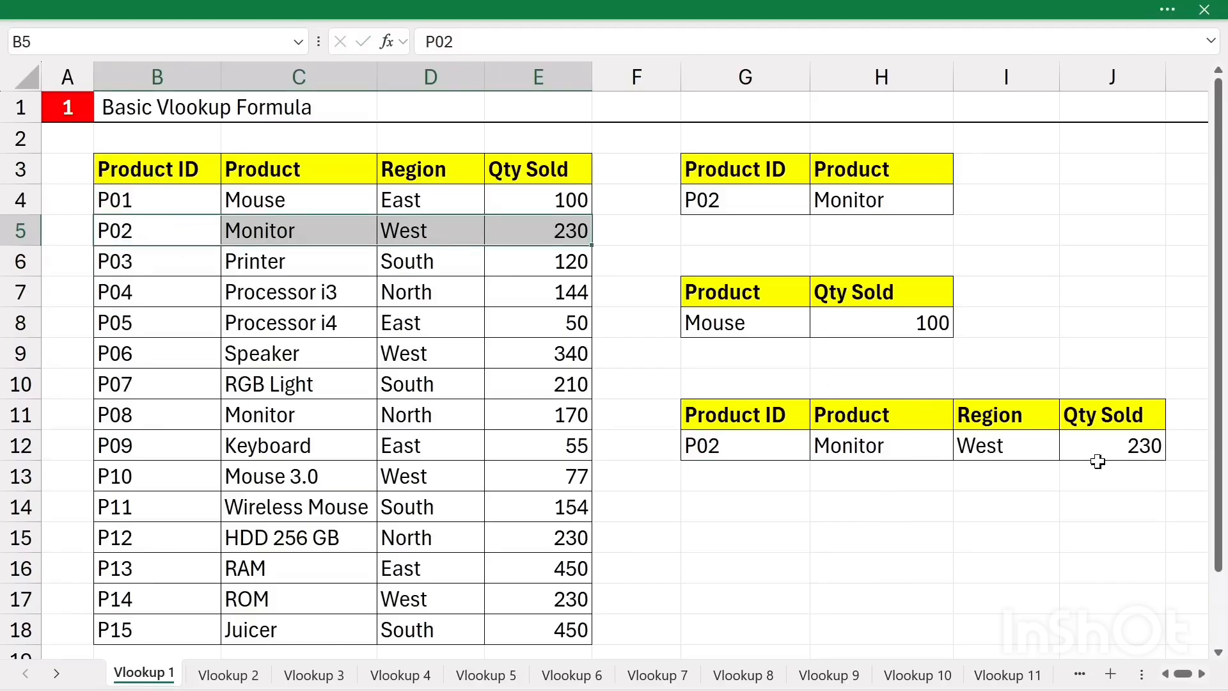
{"action": "left_click", "coordinate": [903, 452]}
{"action": "left_click", "coordinate": [1003, 446]}
{"action": "left_click", "coordinate": [1098, 455]}
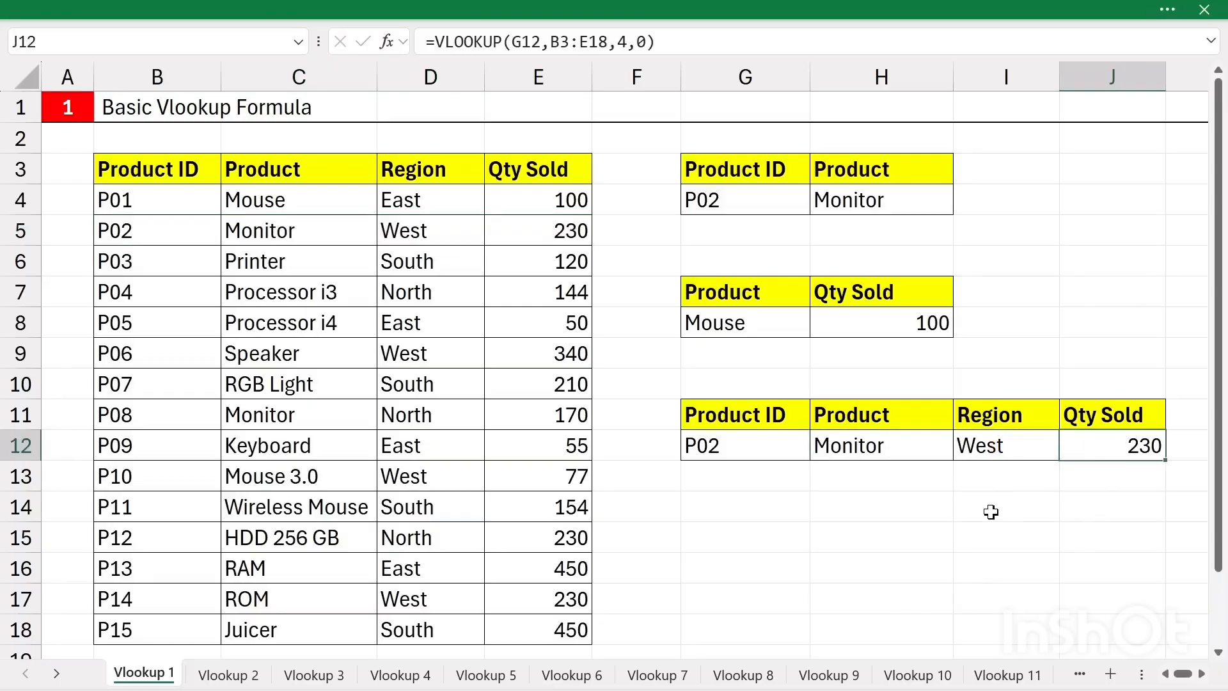
{"action": "left_click", "coordinate": [868, 458]}
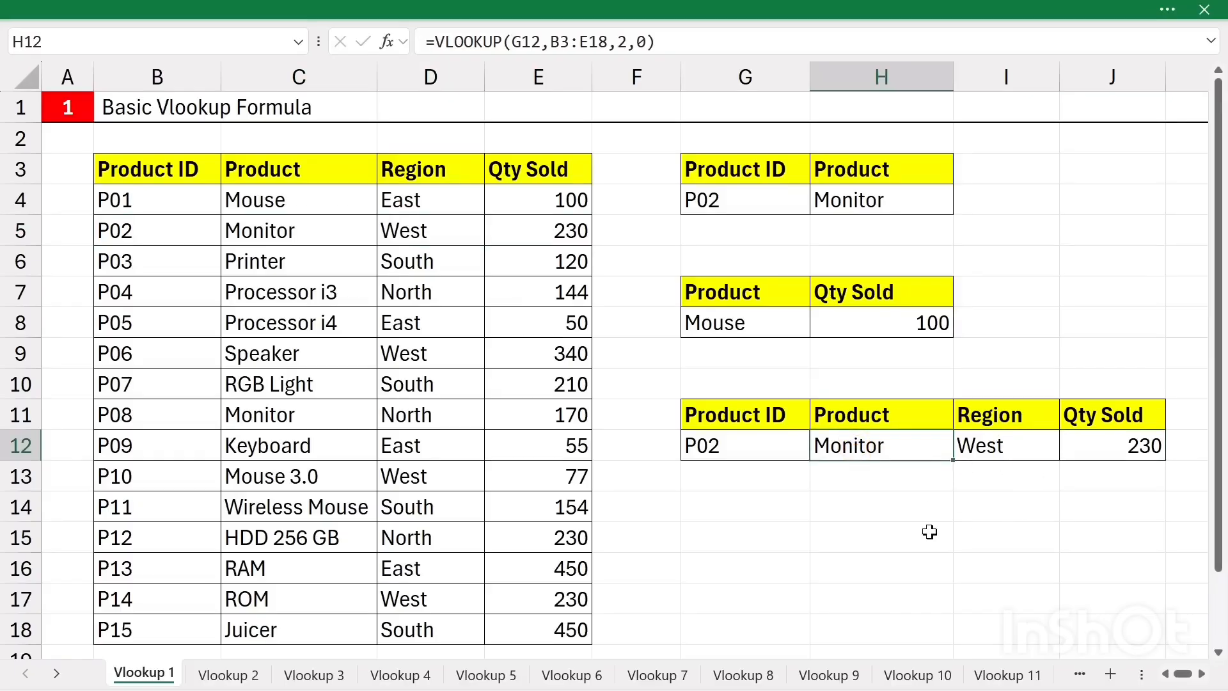
- On the Vlookup 2 sheet, enter =VLOOKUP(G4,B3:E18,2,0) in H4 to return the product for the ID in G4
{"action": "key", "text": "ctrl+Page_Down"}
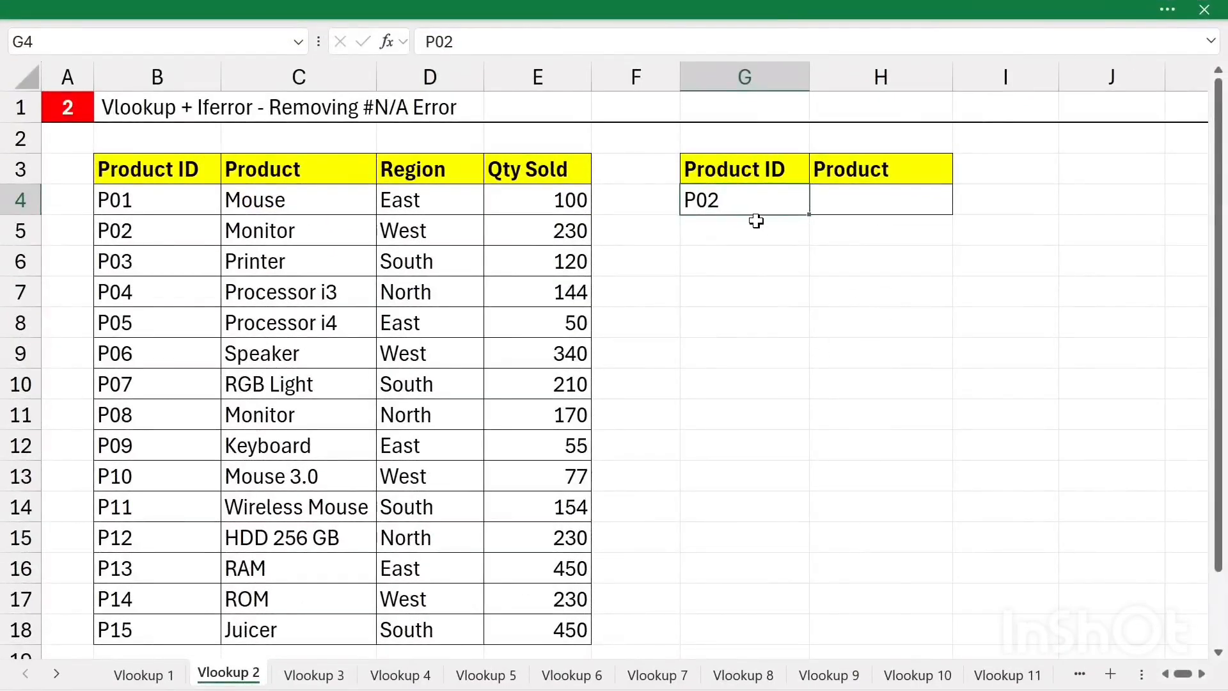
{"action": "left_click", "coordinate": [866, 204]}
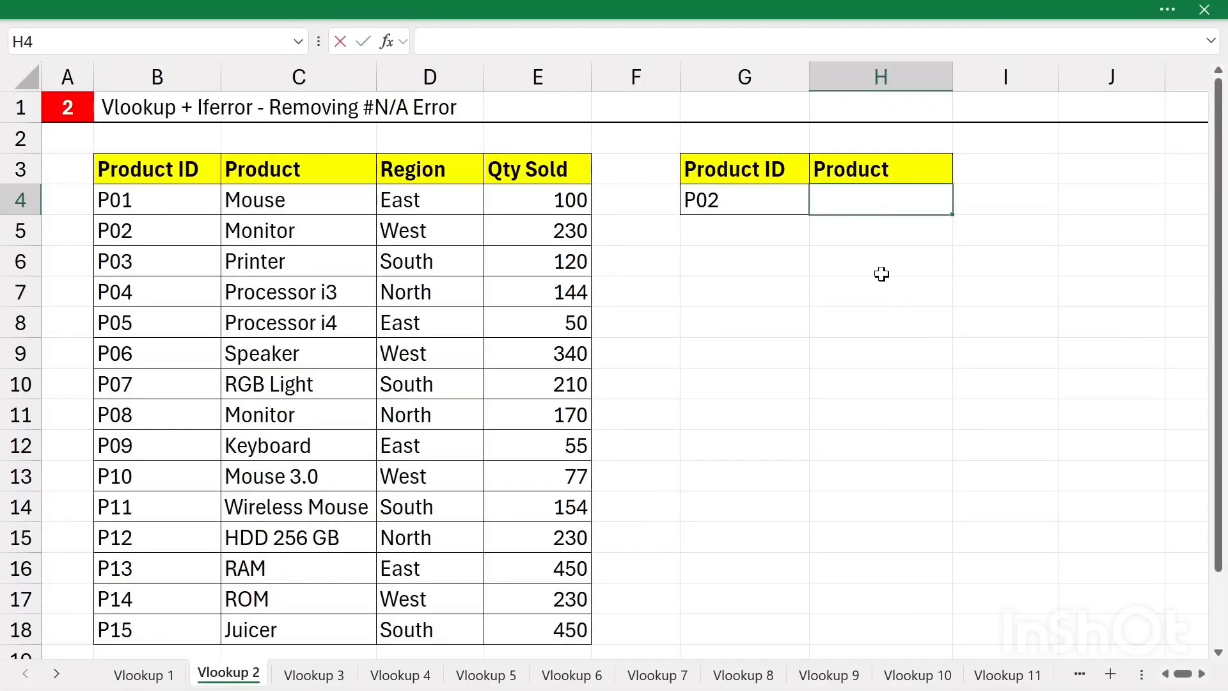
{"action": "type", "text": "=vloo"}
{"action": "key", "text": "Tab"}
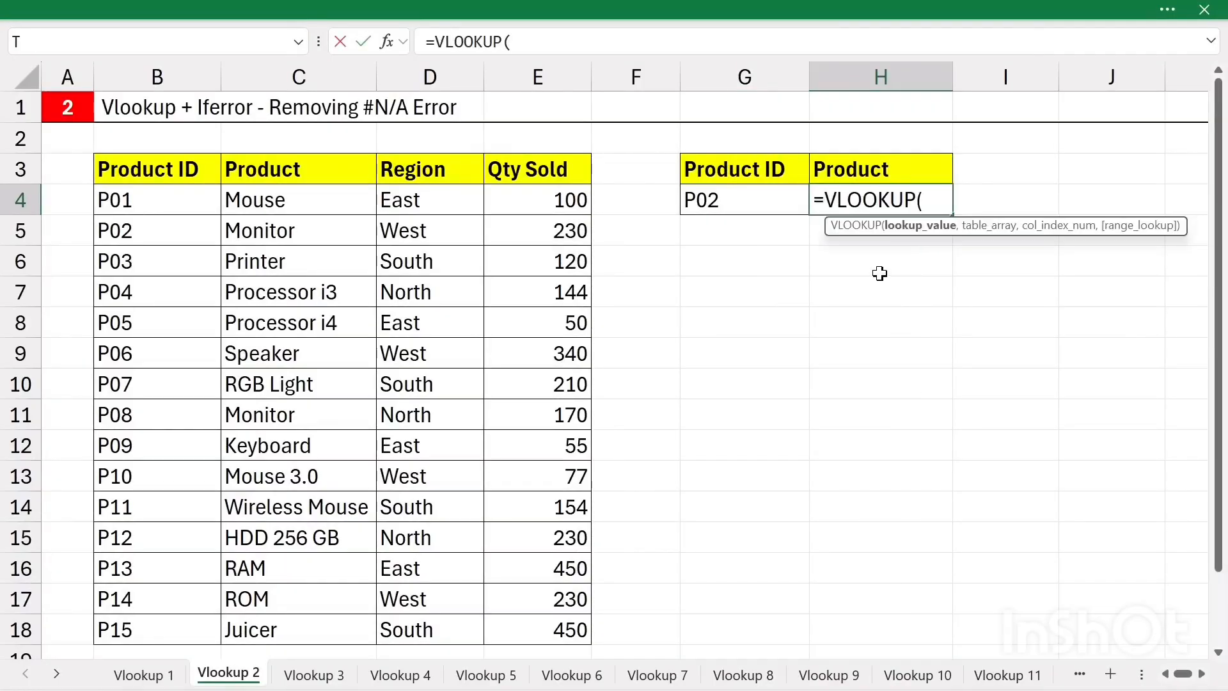
{"action": "left_click", "coordinate": [740, 207]}
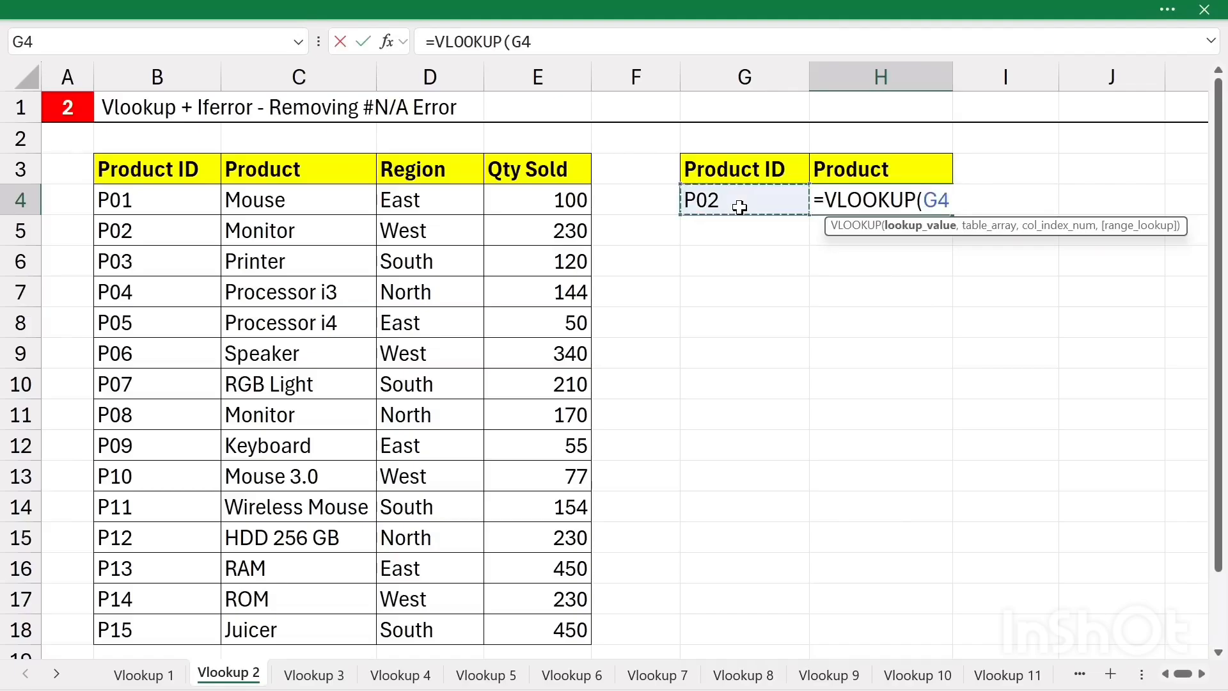
{"action": "type", "text": ","}
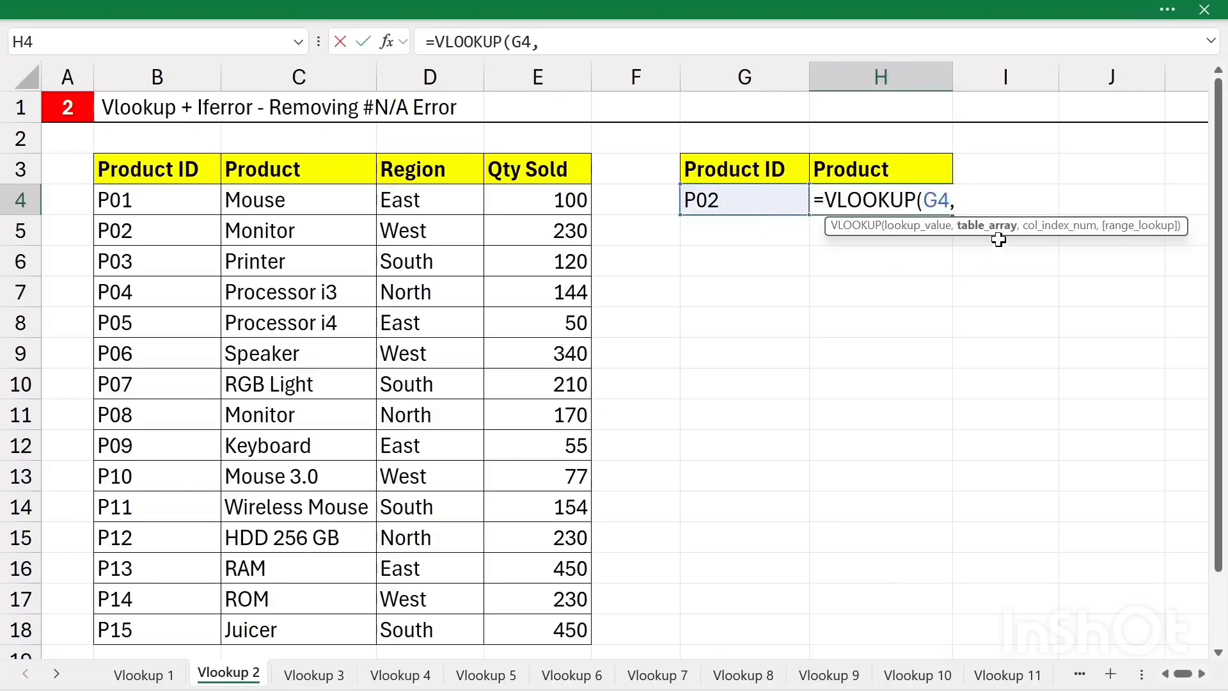
{"action": "left_click_drag", "start_coordinate": [161, 181], "coordinate": [538, 614]}
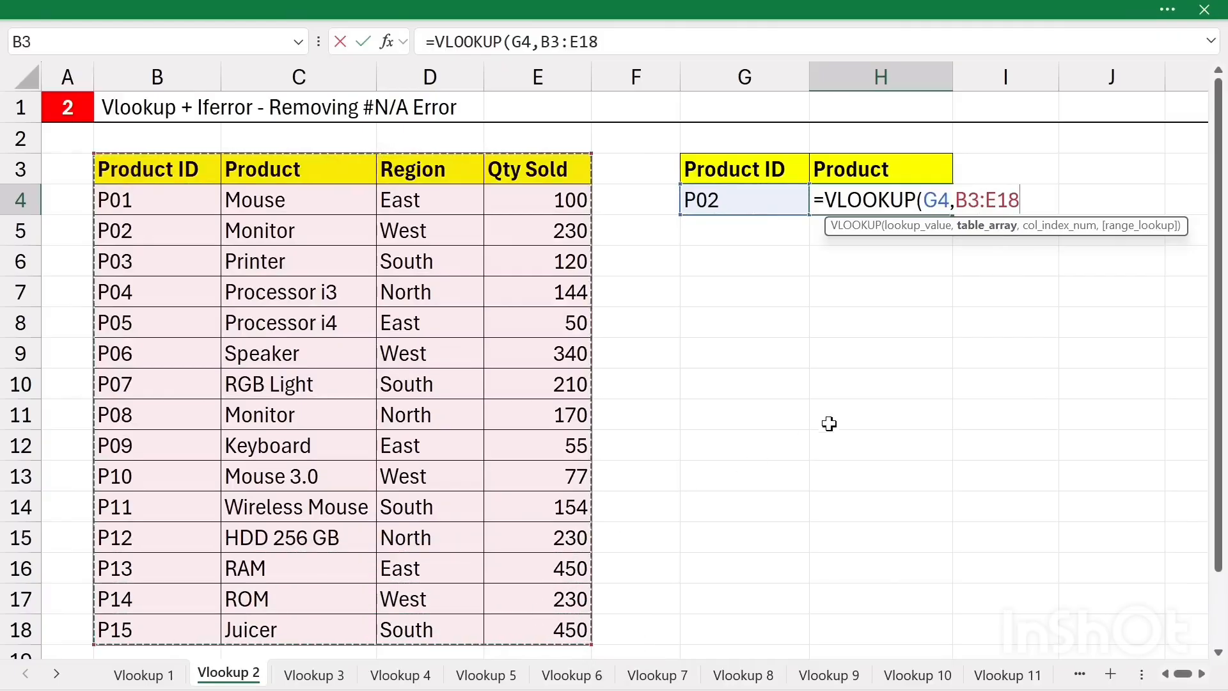
{"action": "type", "text": ","}
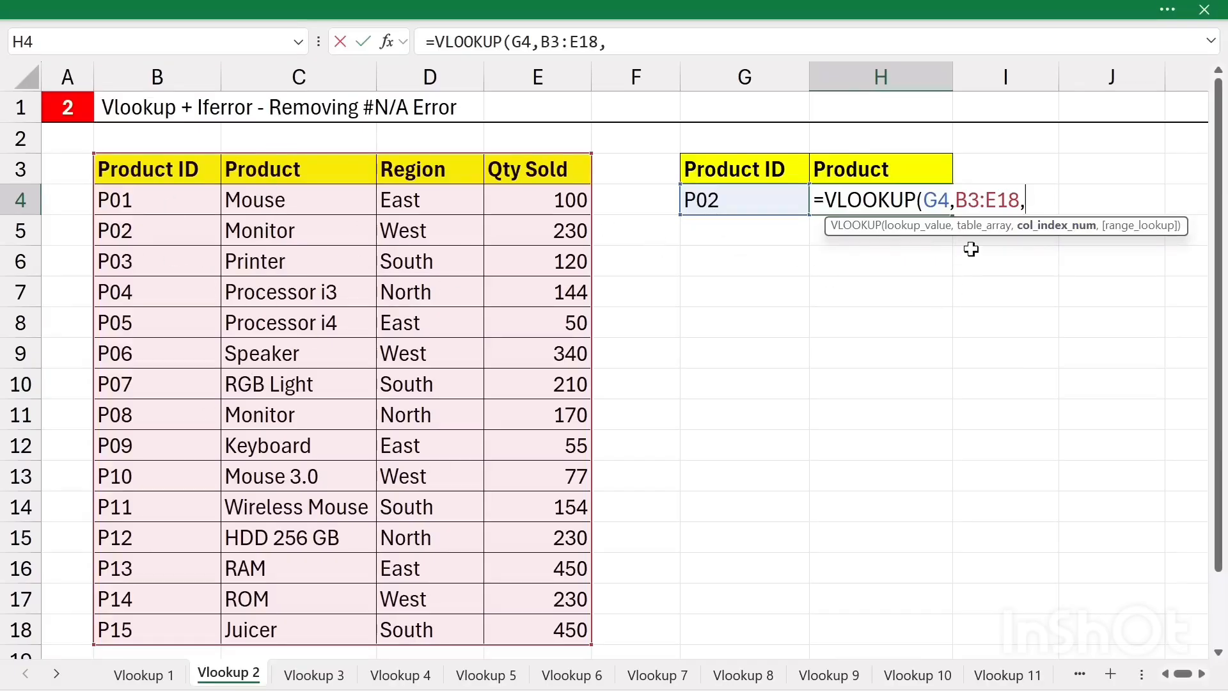
{"action": "type", "text": "2,0)"}
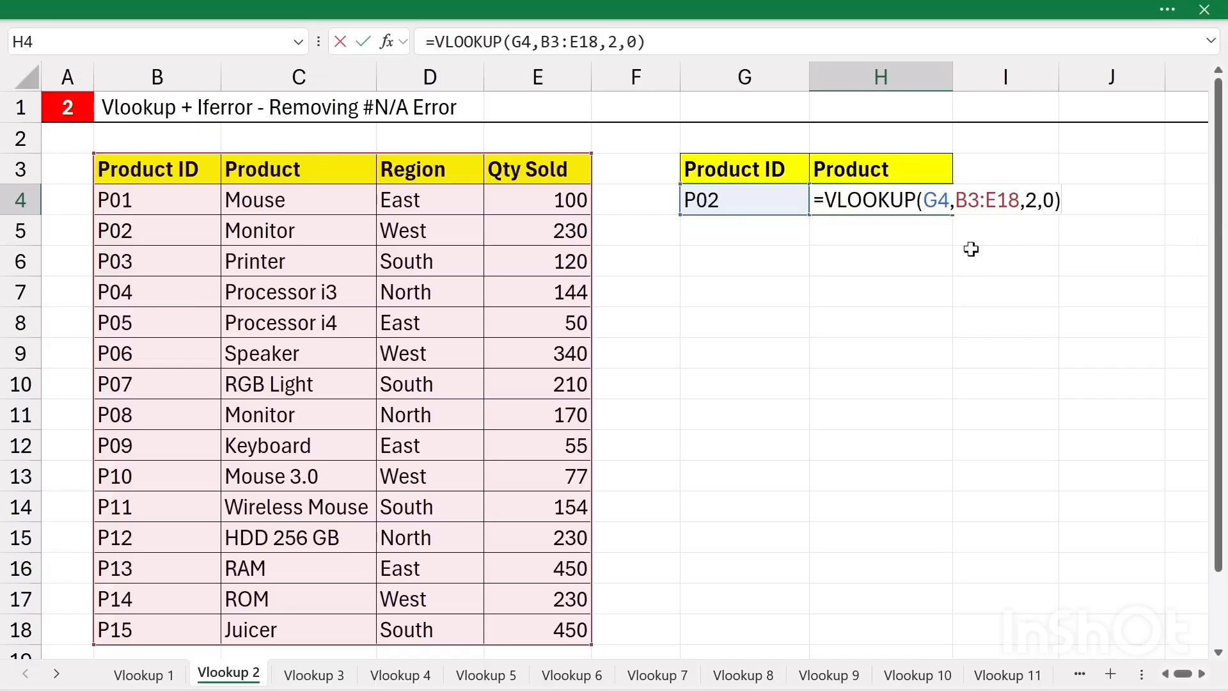
{"action": "key", "text": "Return"}
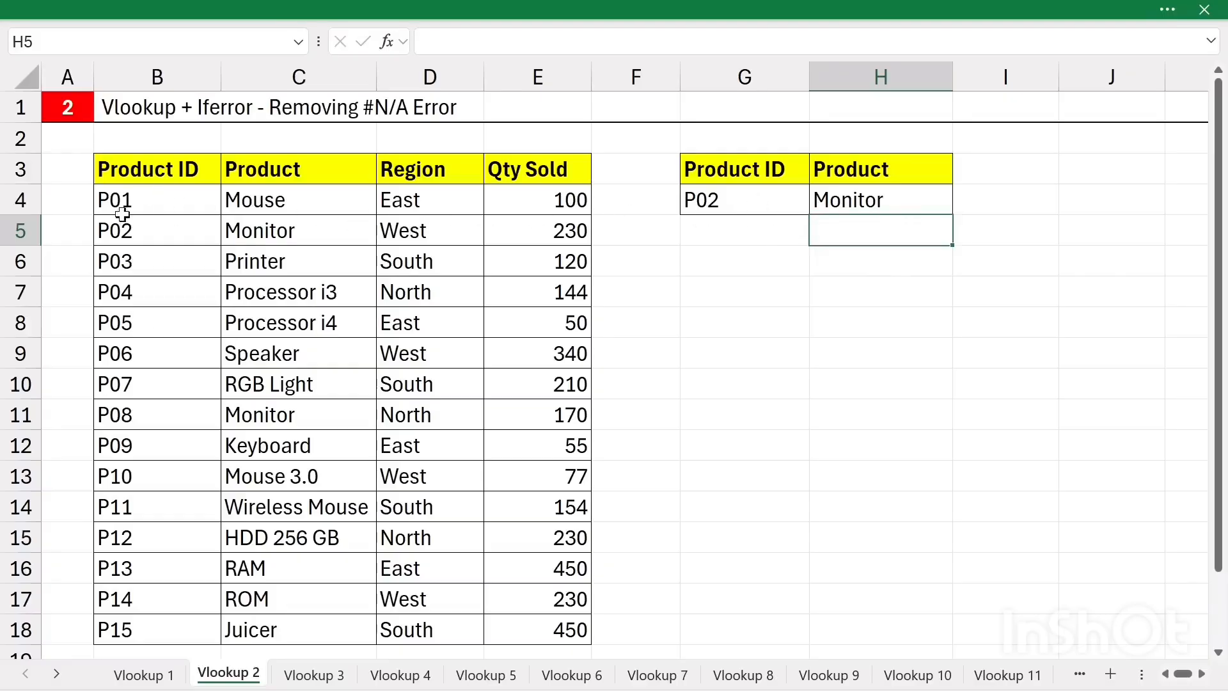
- Compare the product returned in H4 with the P02 row of the source table
{"action": "left_click_drag", "start_coordinate": [142, 178], "coordinate": [269, 235]}
{"action": "left_click", "coordinate": [148, 229]}
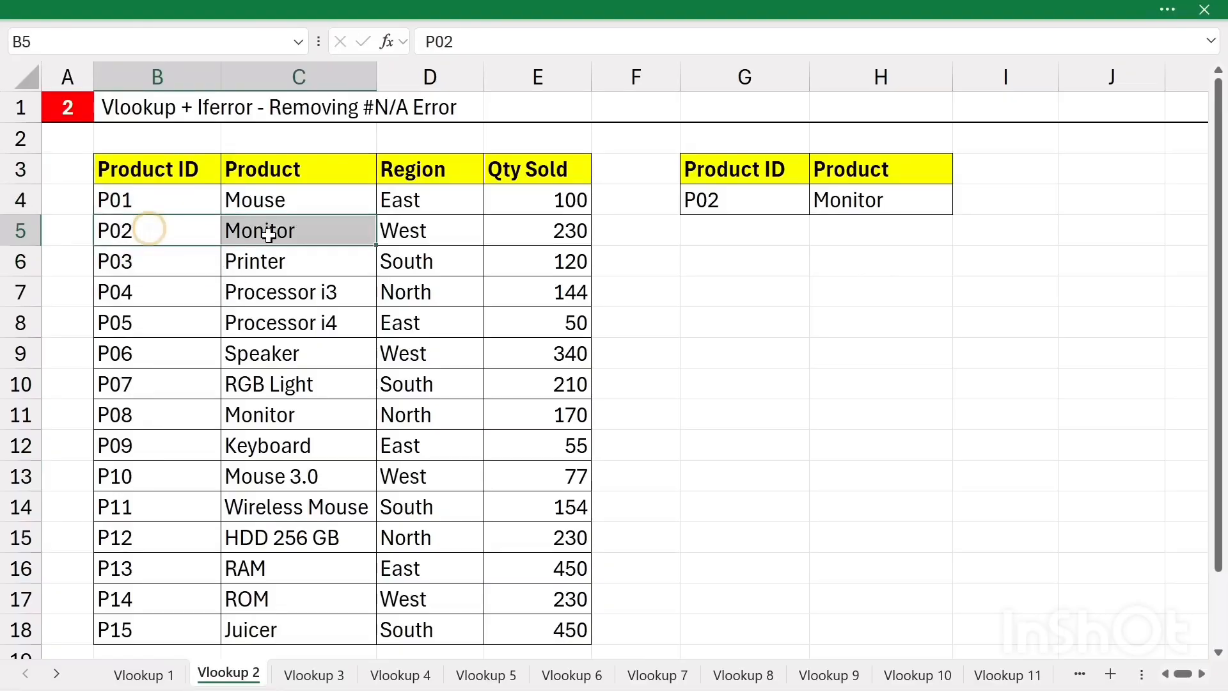
{"action": "left_click", "coordinate": [324, 232]}
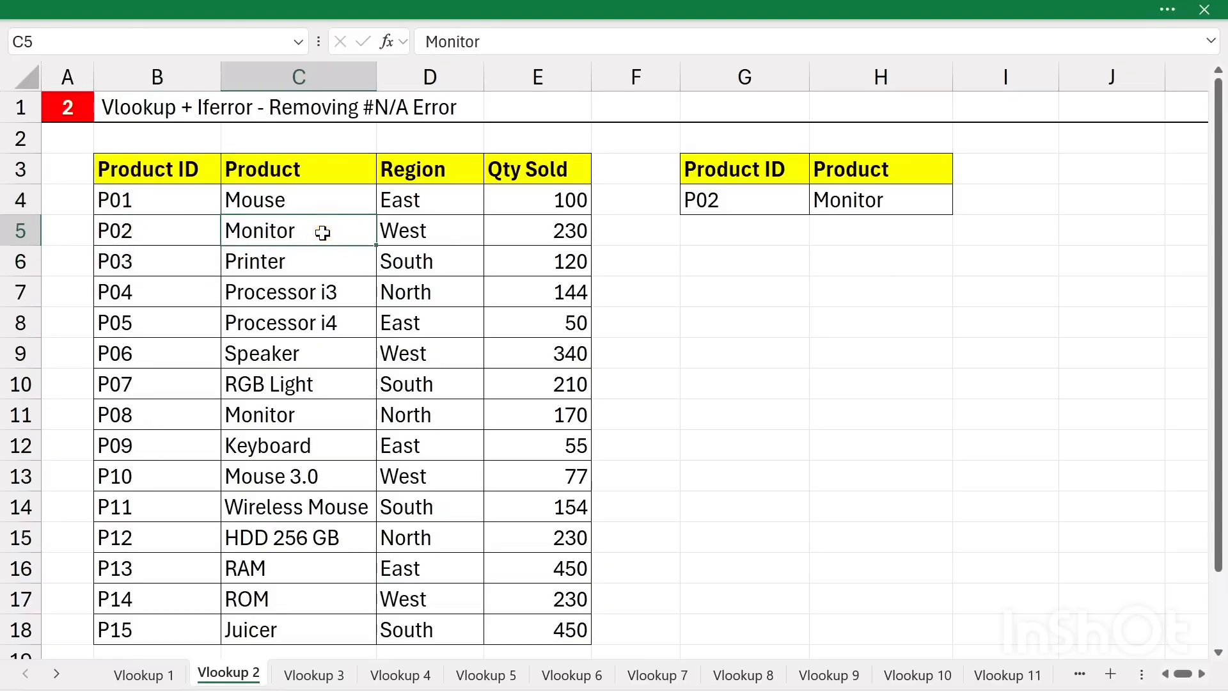
- Change the lookup ID in G4 to P111 and check it against the Product ID column of the source table
{"action": "left_click", "coordinate": [755, 197]}
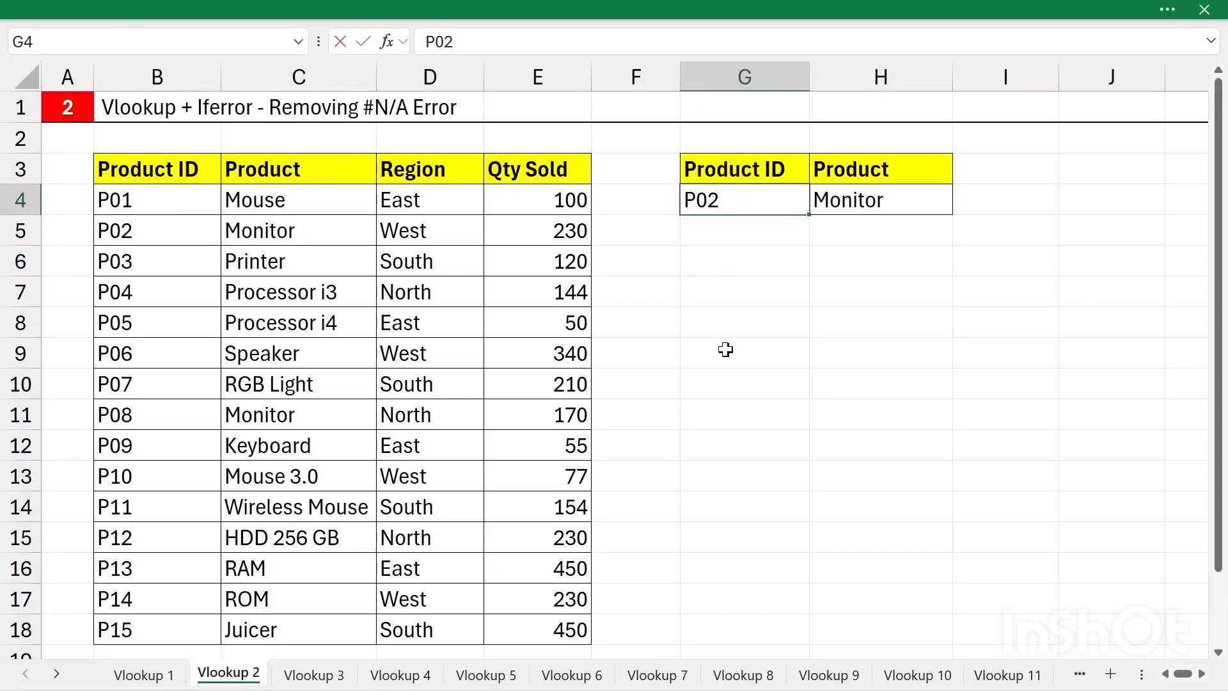
{"action": "type", "text": "P111"}
{"action": "key", "text": "Return"}
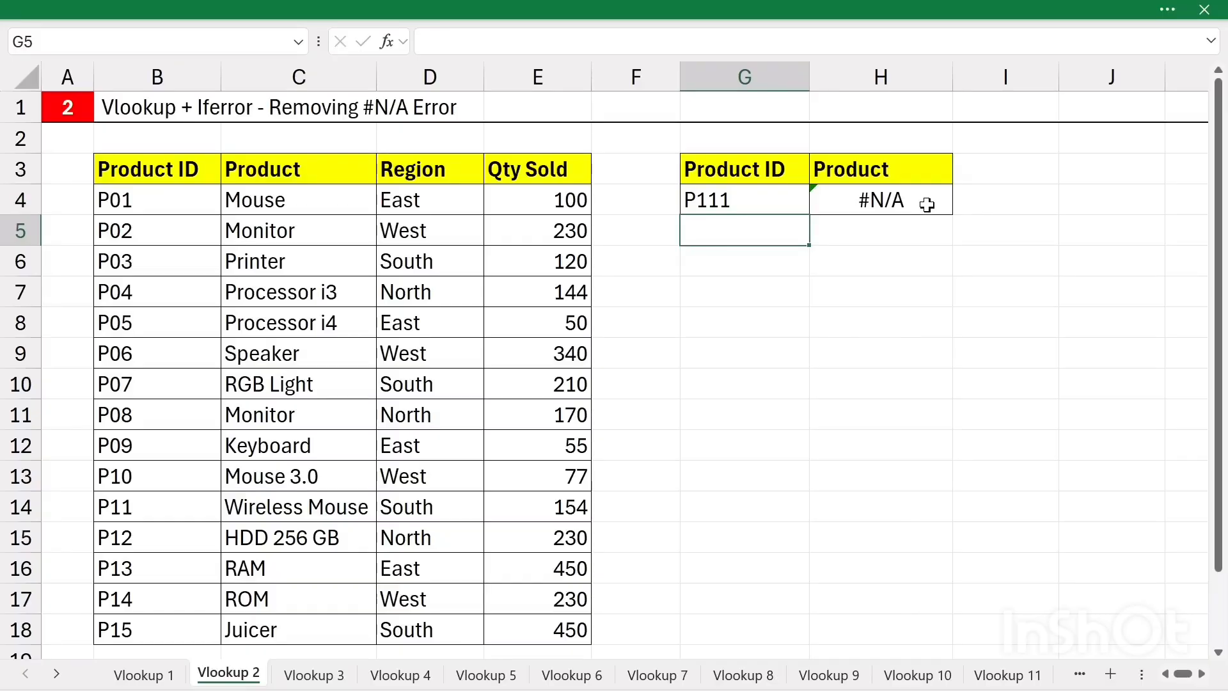
{"action": "left_click", "coordinate": [748, 202]}
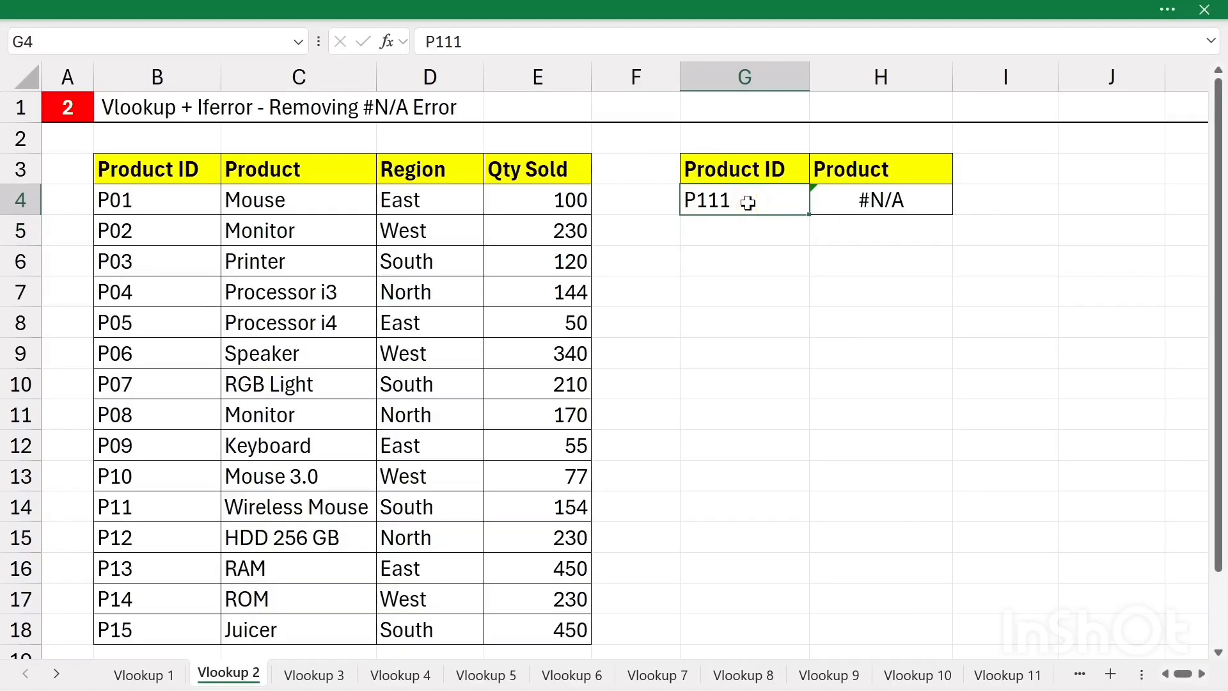
{"action": "left_click_drag", "start_coordinate": [147, 199], "coordinate": [128, 534]}
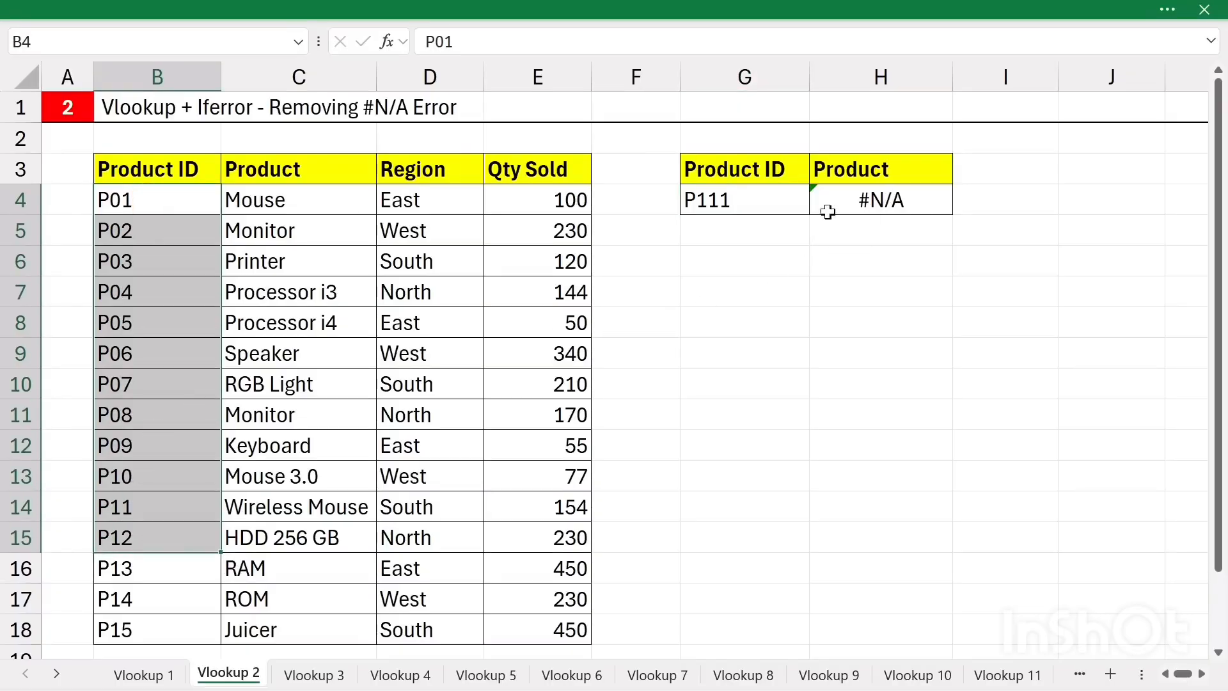
{"action": "left_click", "coordinate": [757, 203]}
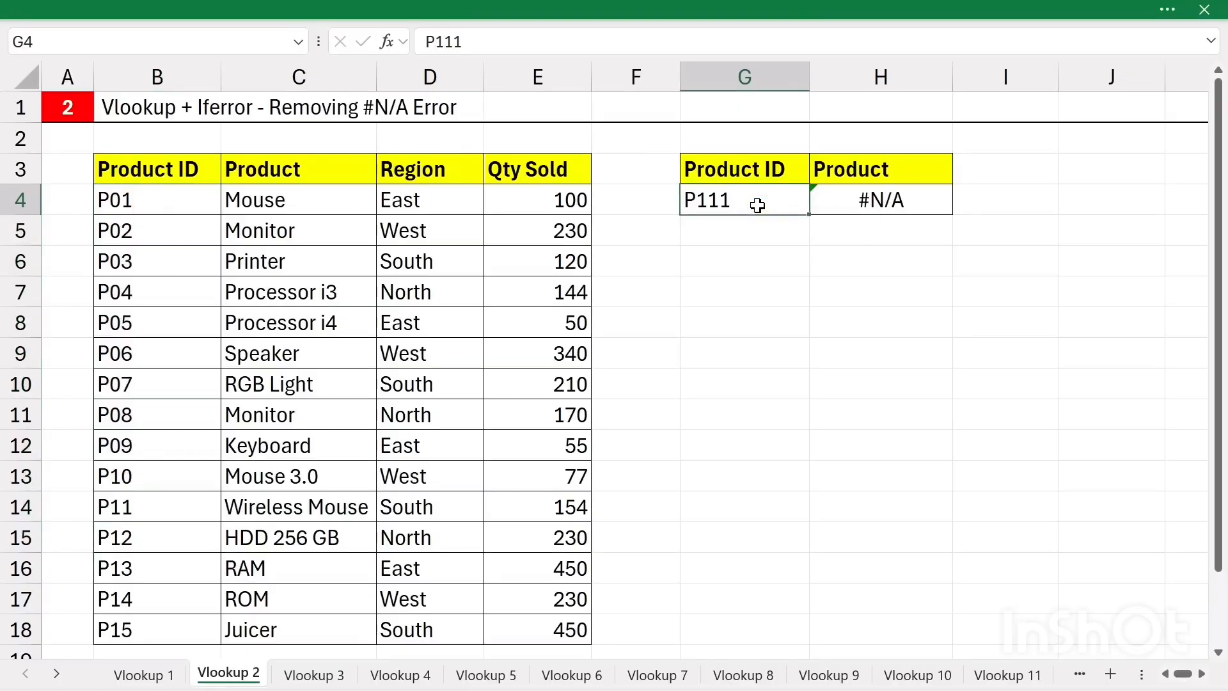
{"action": "left_click_drag", "start_coordinate": [165, 211], "coordinate": [136, 537]}
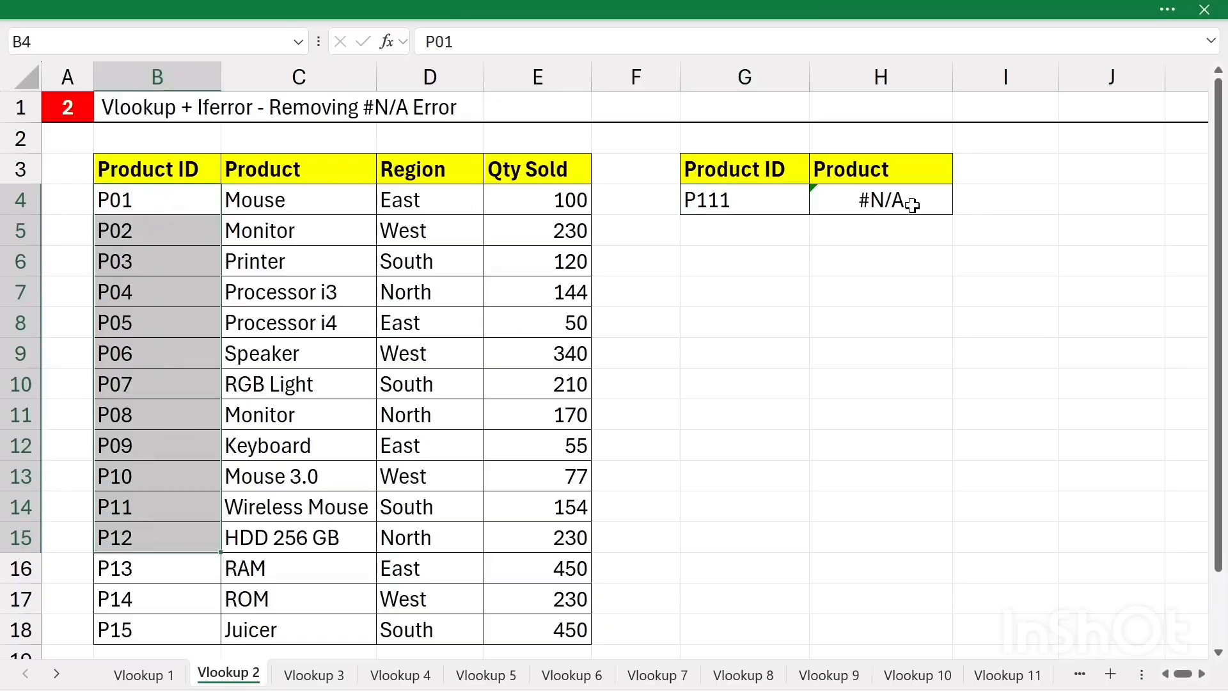
- Wrap the H4 formula in IFERROR with "Not Found" as the error value: =IFERROR(VLOOKUP(G4,B3:E18,2,0),"Not Found")
{"action": "left_click", "coordinate": [843, 203]}
{"action": "key", "text": "F2"}
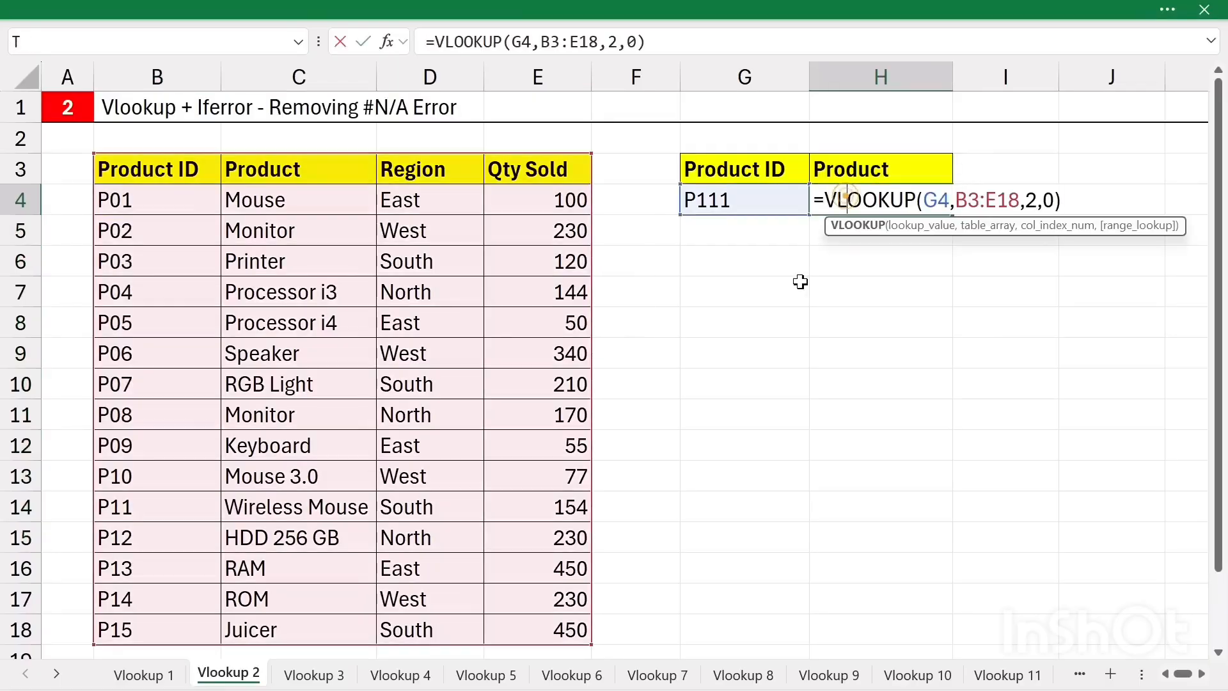
{"action": "left_click", "coordinate": [825, 200]}
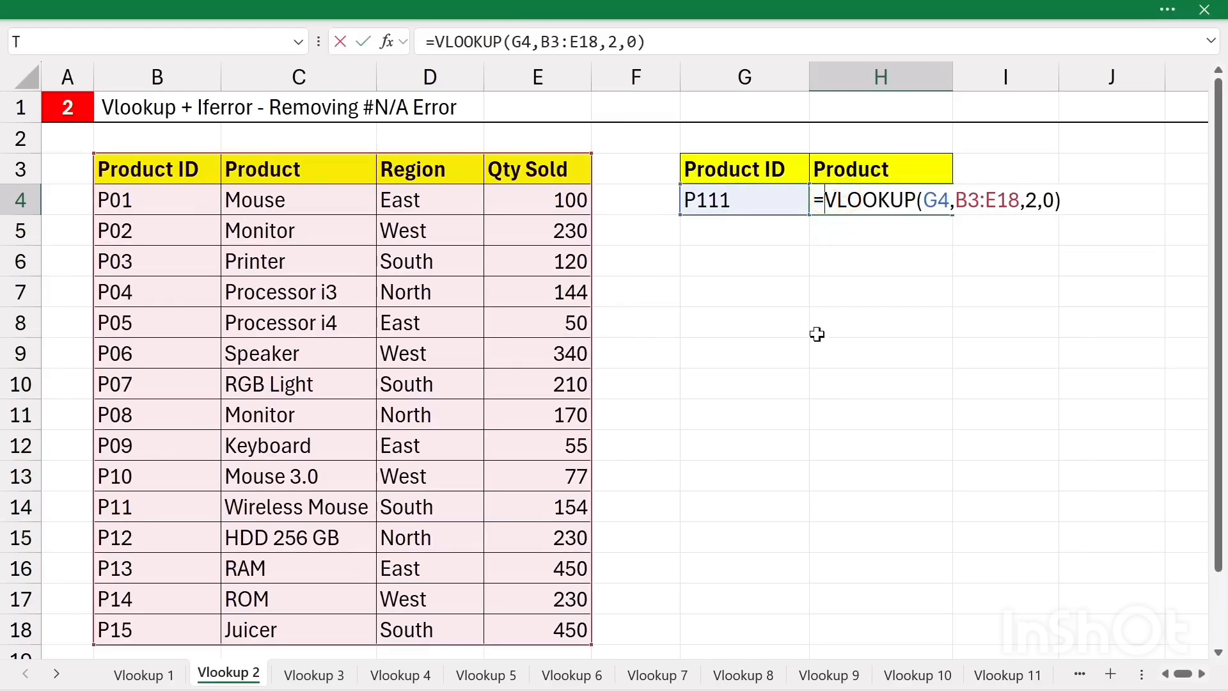
{"action": "type", "text": "iferror"}
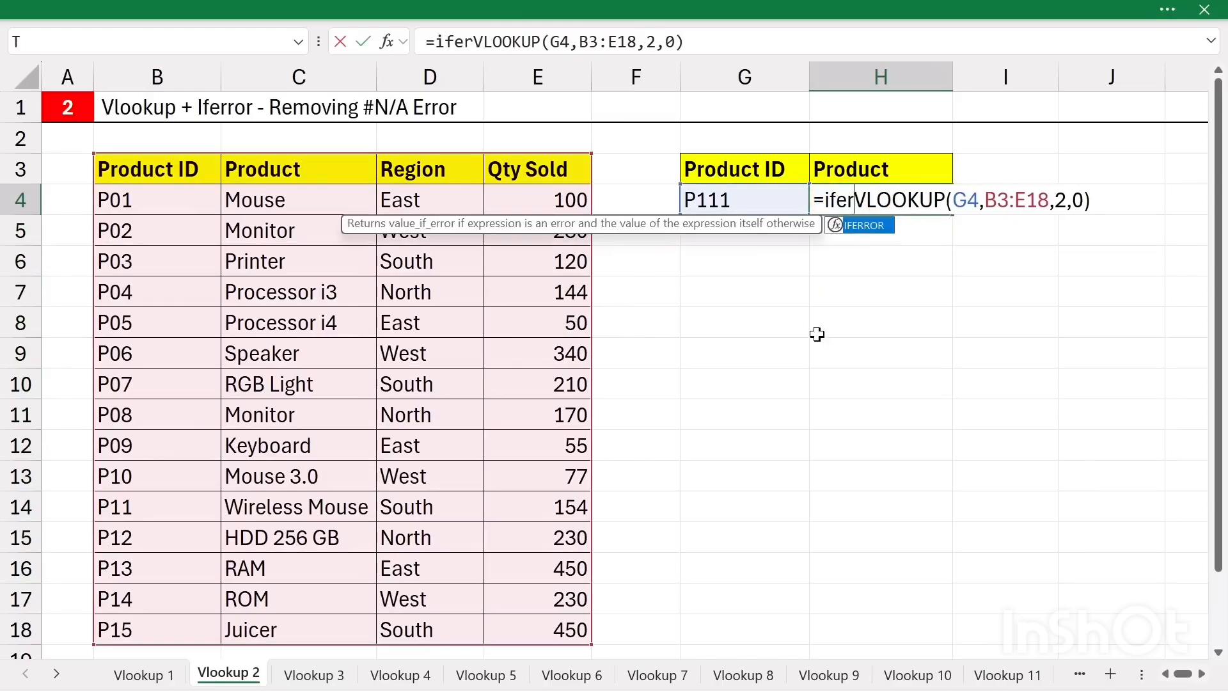
{"action": "type", "text": "("}
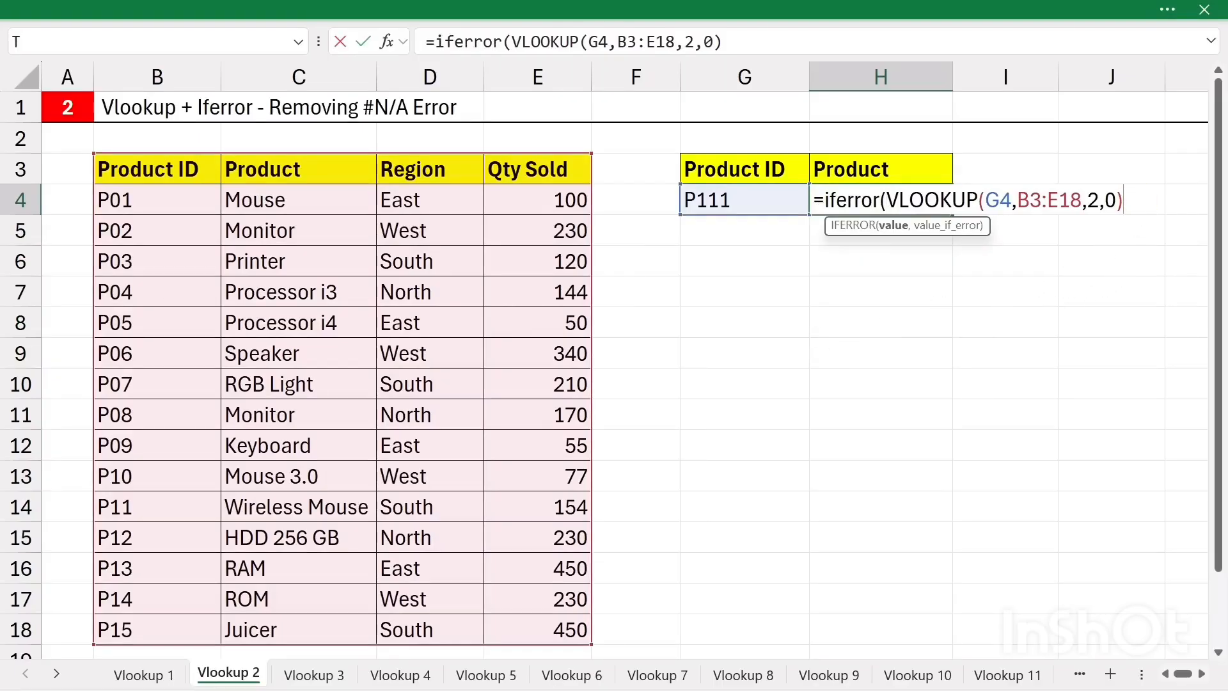
{"action": "type", "text": ","}
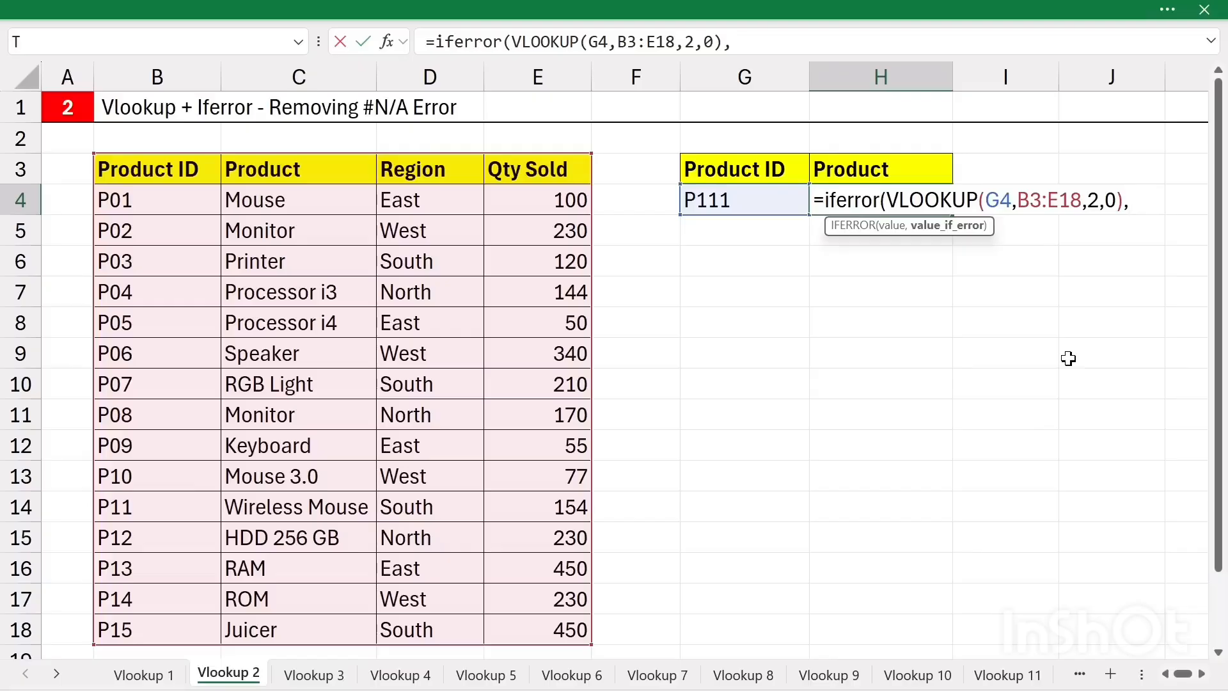
{"action": "type", "text": "\"Not Fou"}
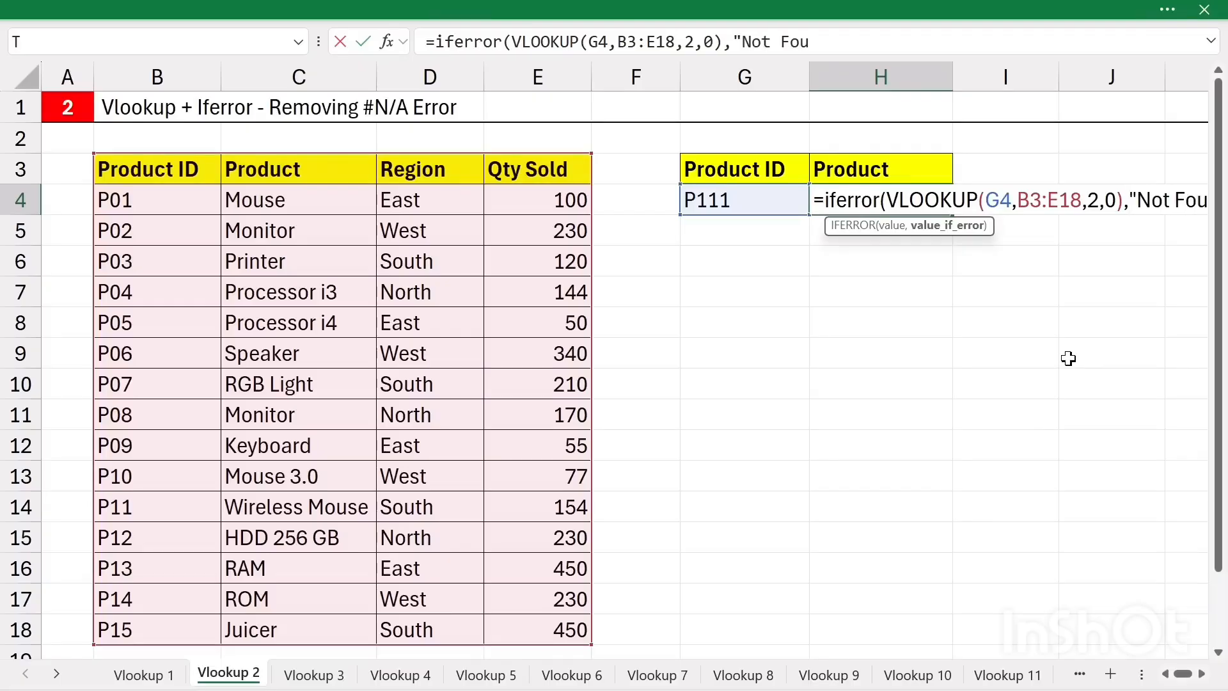
{"action": "type", "text": "nd\""}
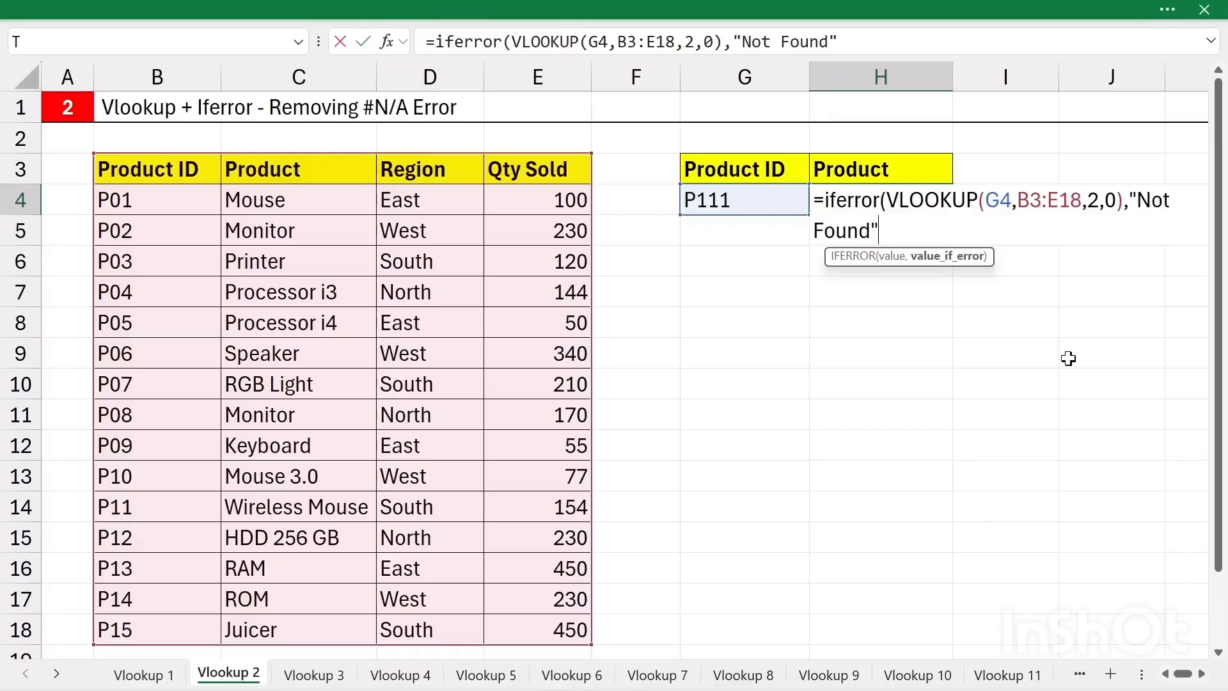
{"action": "type", "text": ")"}
{"action": "key", "text": "Return"}
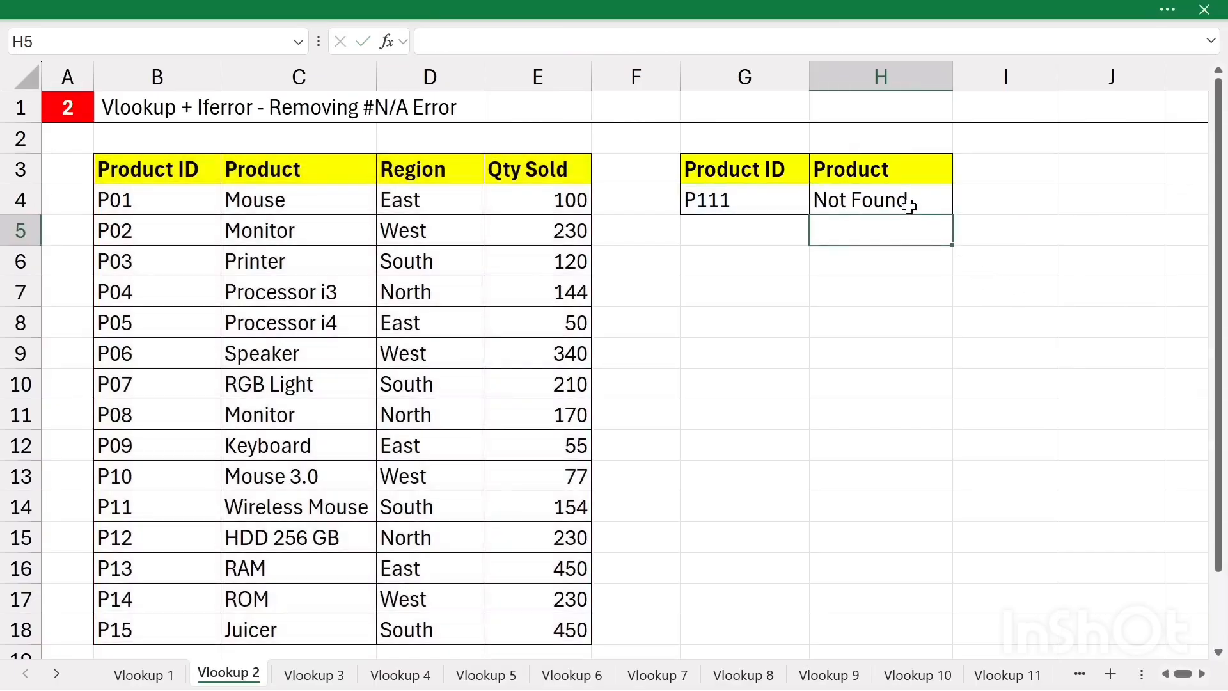
- Test the IFERROR formula by changing the ID in G4 to P11 and then to P114
{"action": "double_click", "coordinate": [769, 203]}
{"action": "key", "text": "BackSpace"}
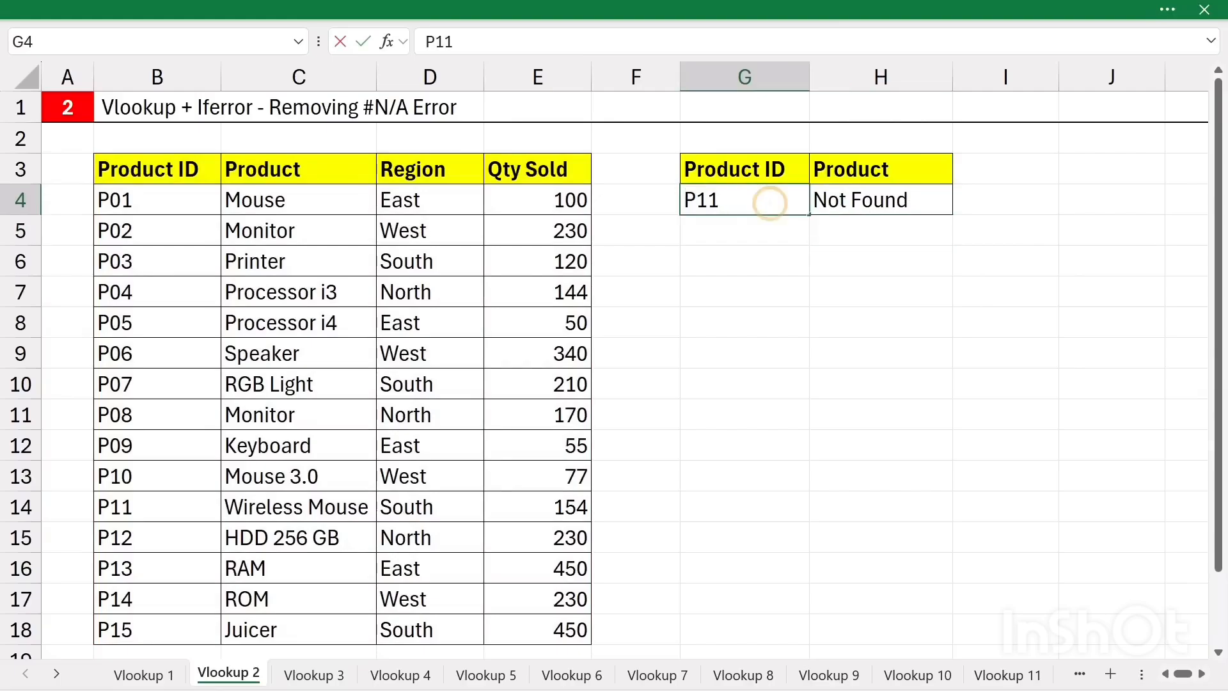
{"action": "left_click", "coordinate": [745, 349]}
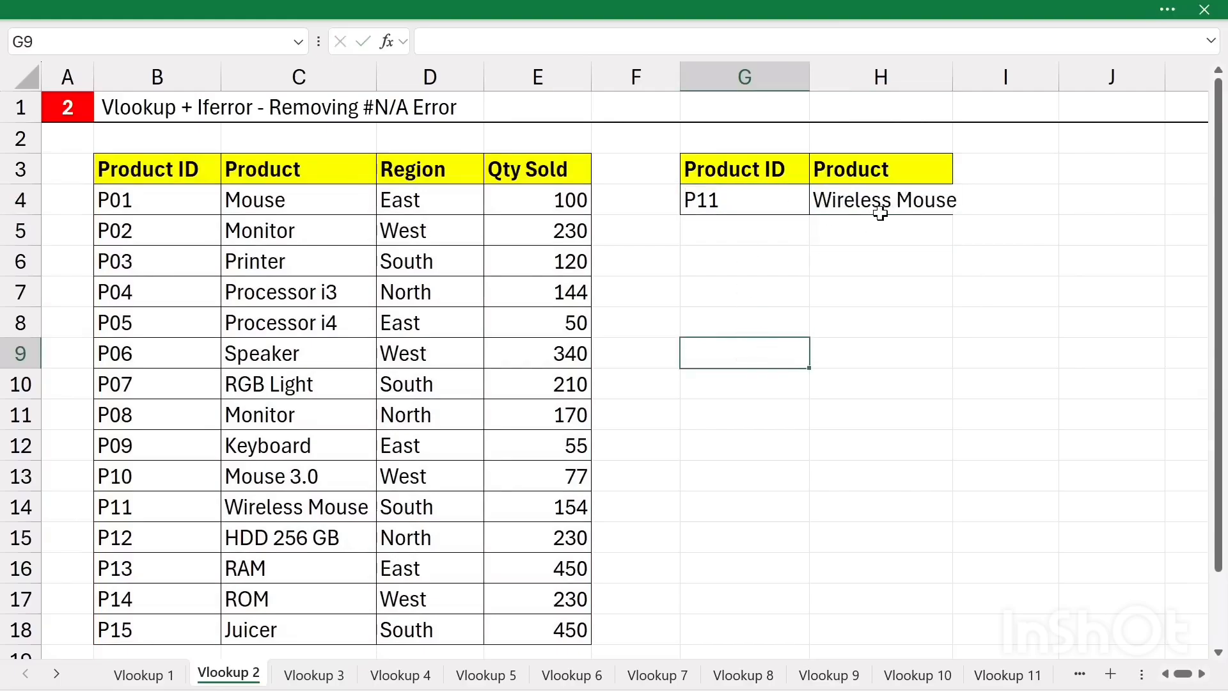
{"action": "double_click", "coordinate": [751, 196]}
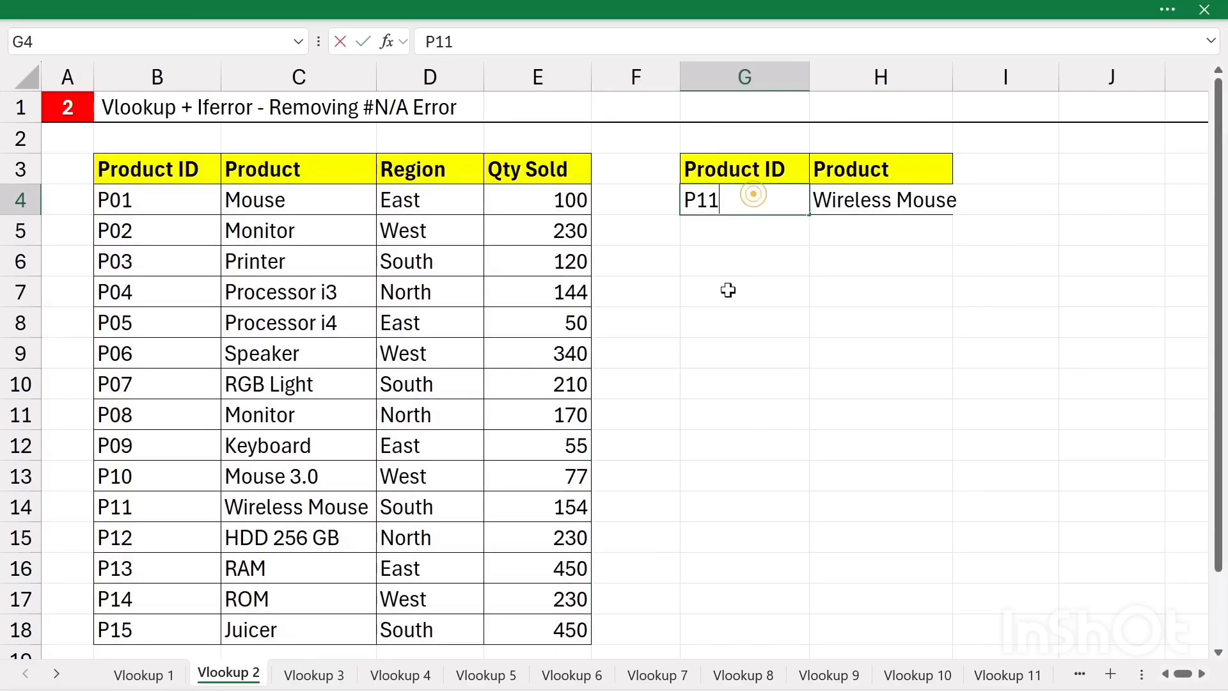
{"action": "type", "text": "4"}
{"action": "left_click", "coordinate": [765, 351]}
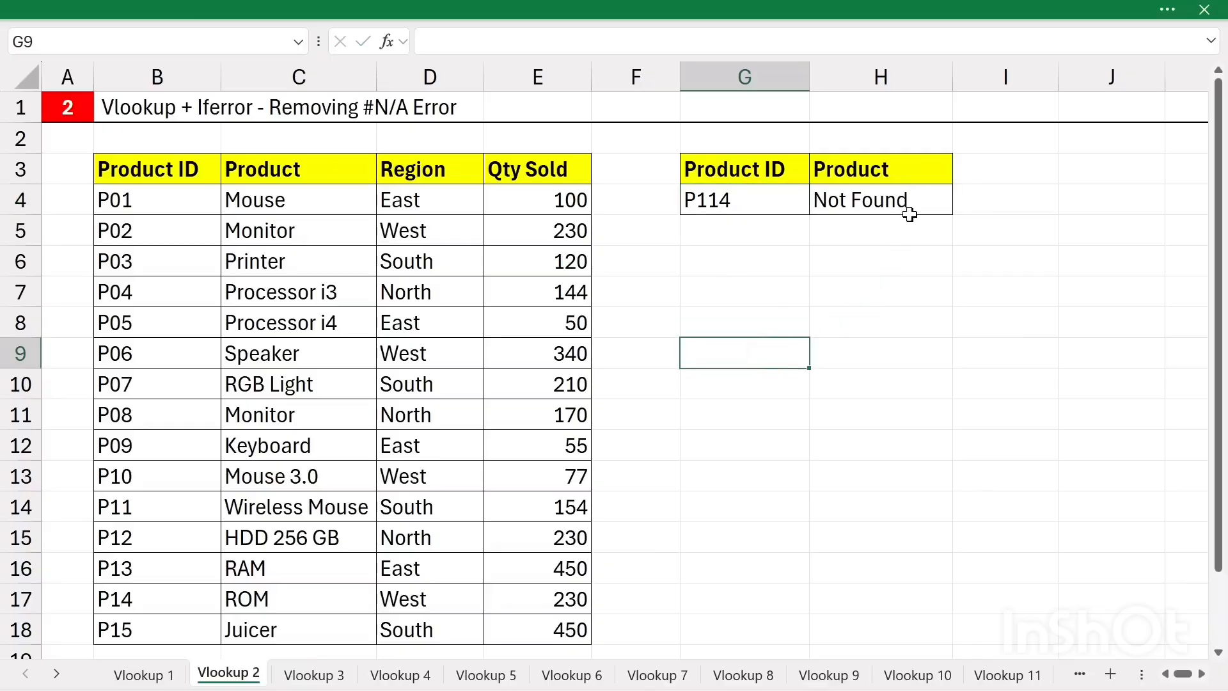
- Replace the "Not Found" text in the H4 formula with an empty string "" so errors return a blank
{"action": "double_click", "coordinate": [873, 202]}
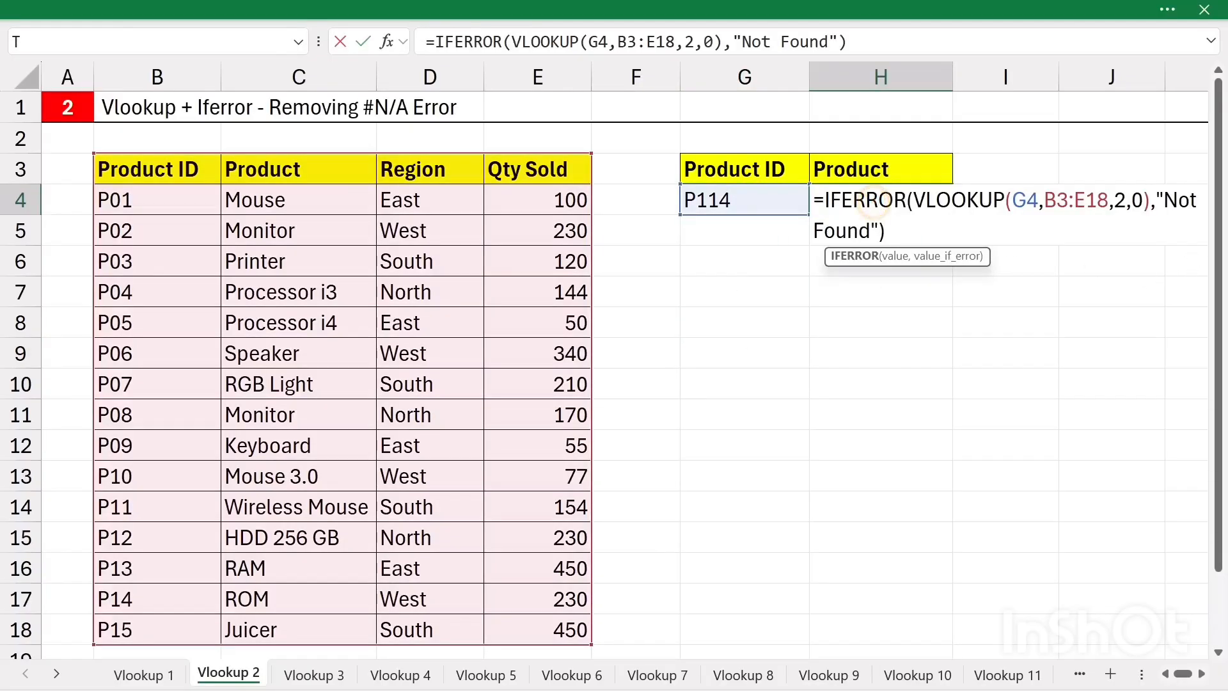
{"action": "left_click_drag", "start_coordinate": [1164, 200], "coordinate": [870, 231]}
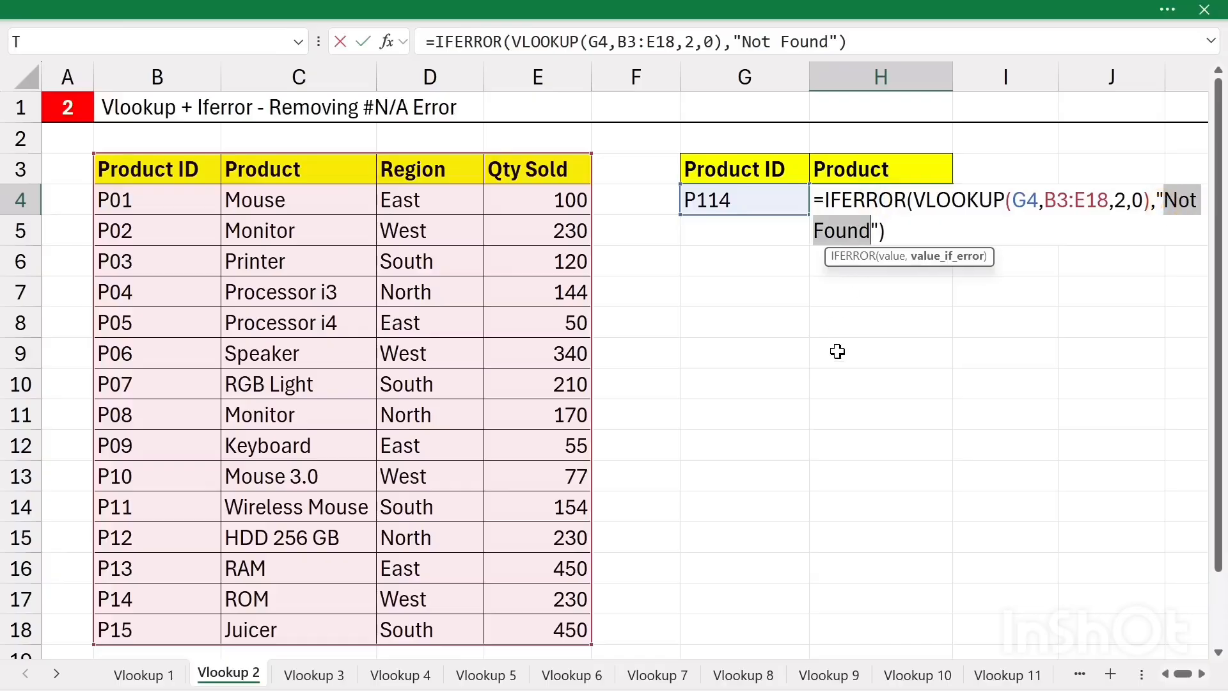
{"action": "key", "text": "BackSpace"}
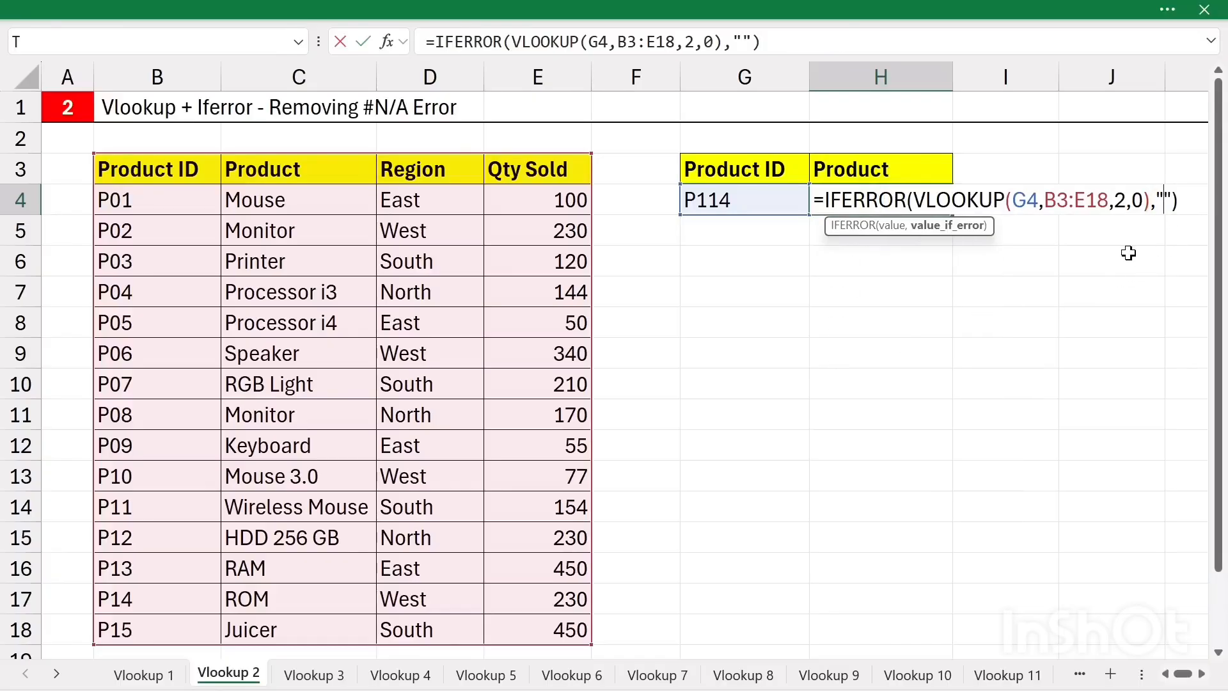
{"action": "key", "text": "Return"}
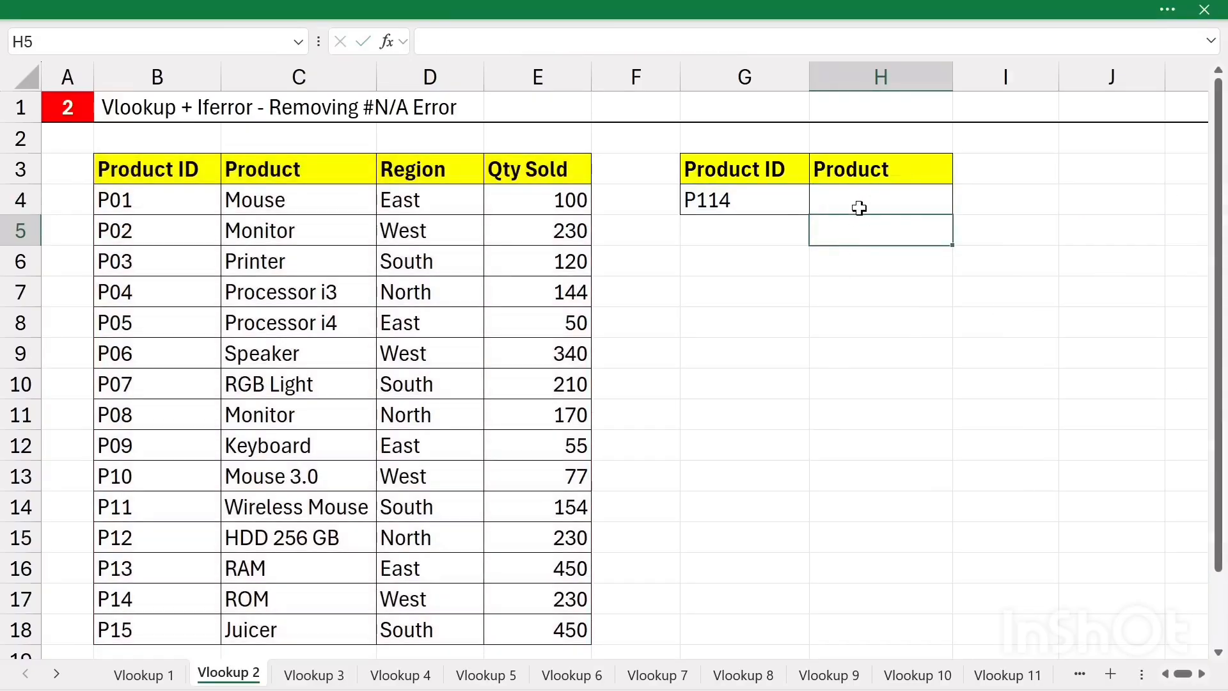
- Set the lookup ID in G4 to P11 to test the blank-on-error formula with a valid ID
{"action": "left_click", "coordinate": [792, 198]}
{"action": "double_click", "coordinate": [790, 199]}
{"action": "key", "text": "BackSpace"}
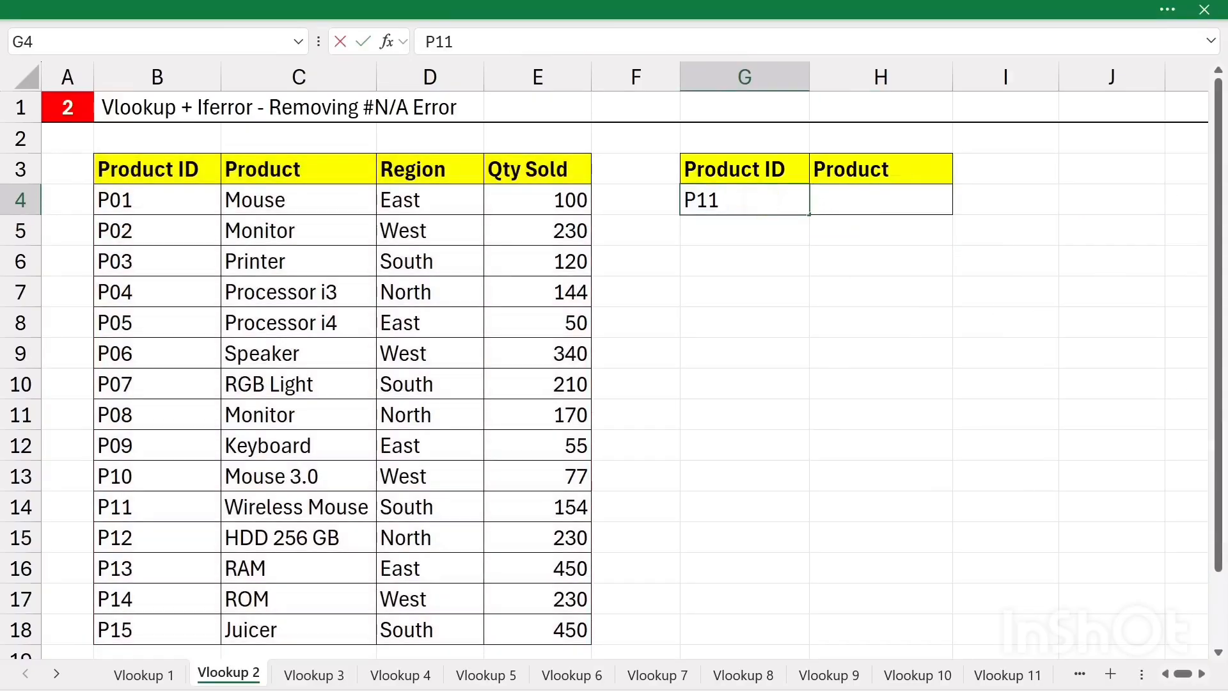
{"action": "left_click", "coordinate": [743, 275]}
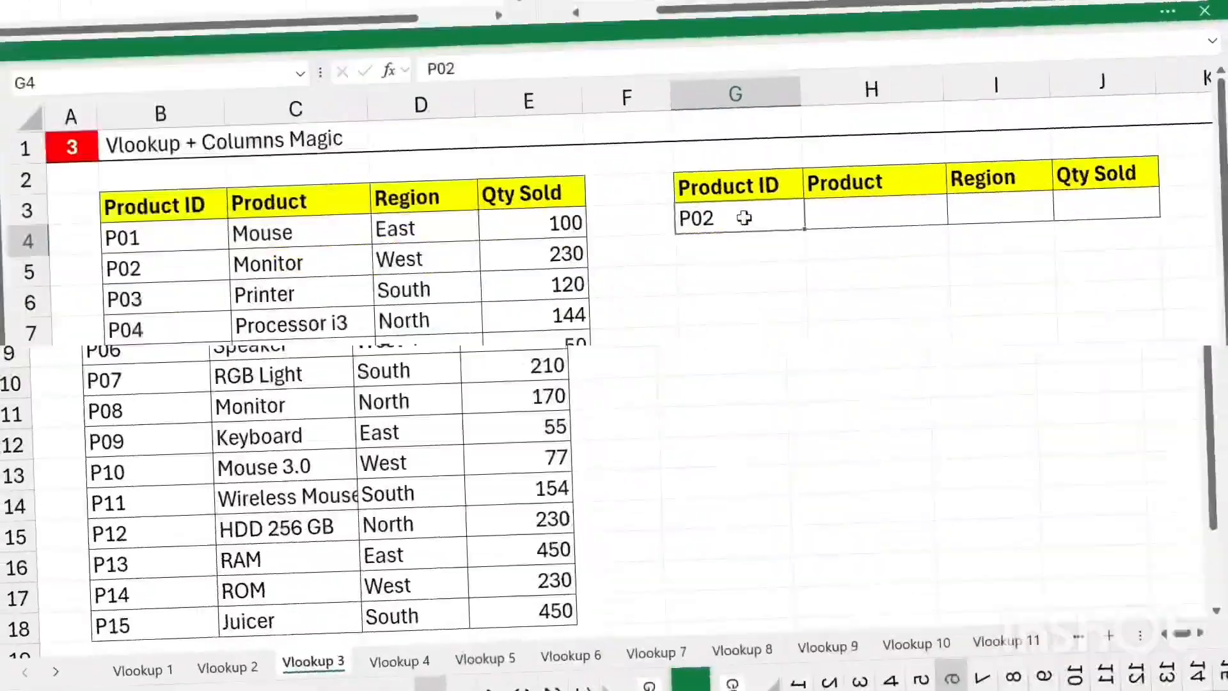
- Examine the lookup ID in G4 and the Product, Region and Qty Sold cells H4:J4 beside it
{"action": "left_click", "coordinate": [738, 201]}
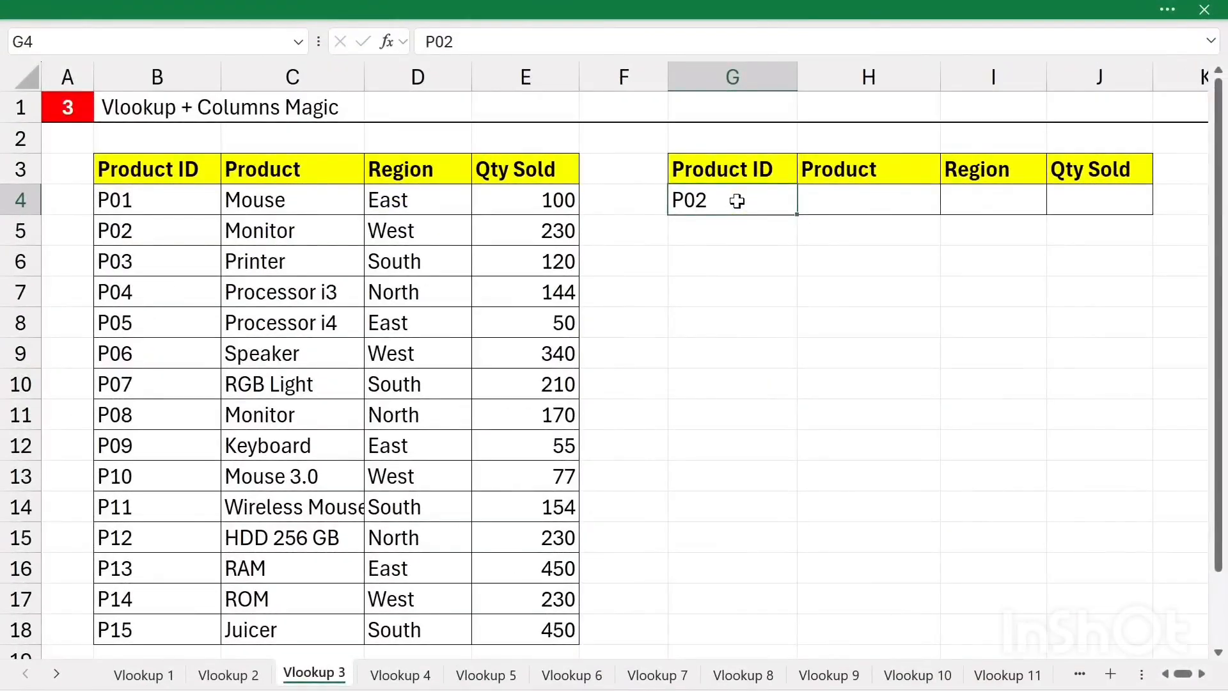
{"action": "left_click_drag", "start_coordinate": [830, 202], "coordinate": [1063, 208]}
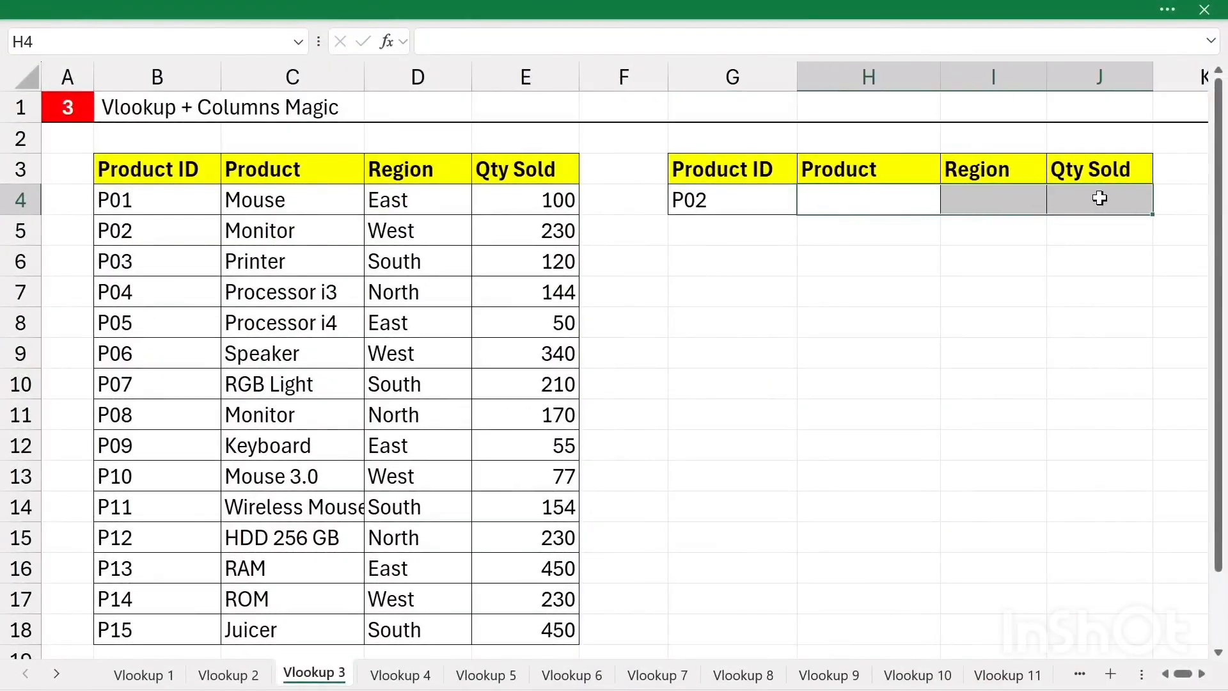
{"action": "left_click", "coordinate": [855, 199]}
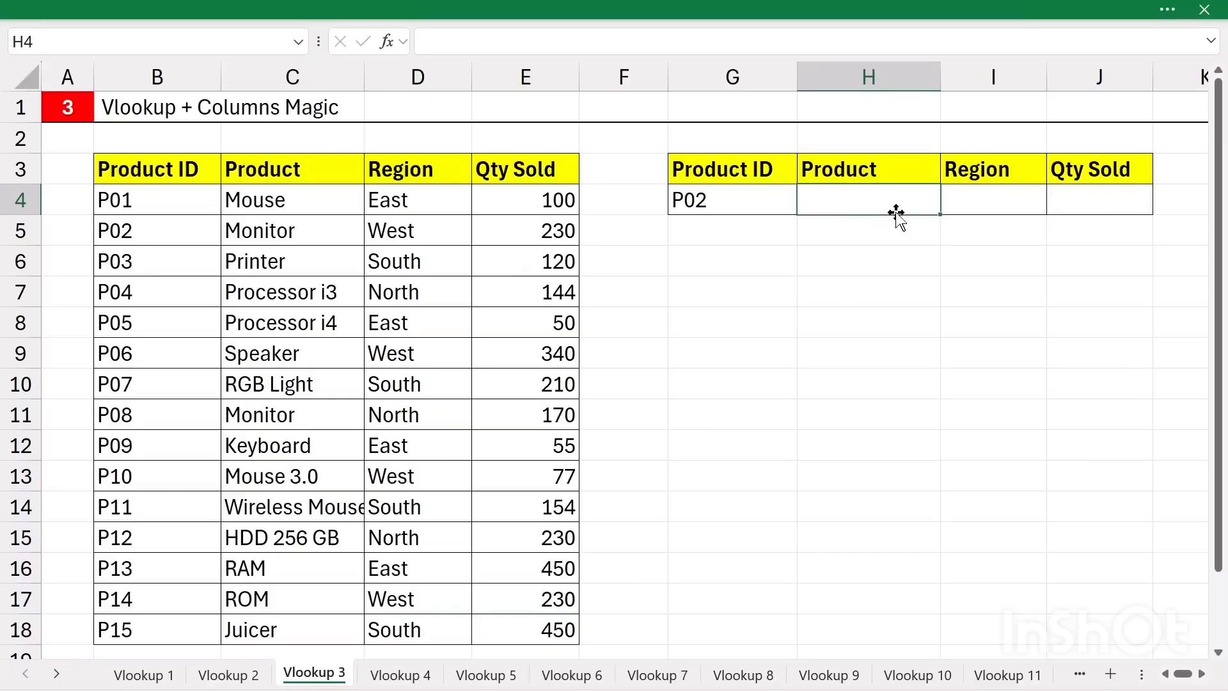
{"action": "left_click", "coordinate": [1094, 198]}
{"action": "left_click", "coordinate": [992, 198]}
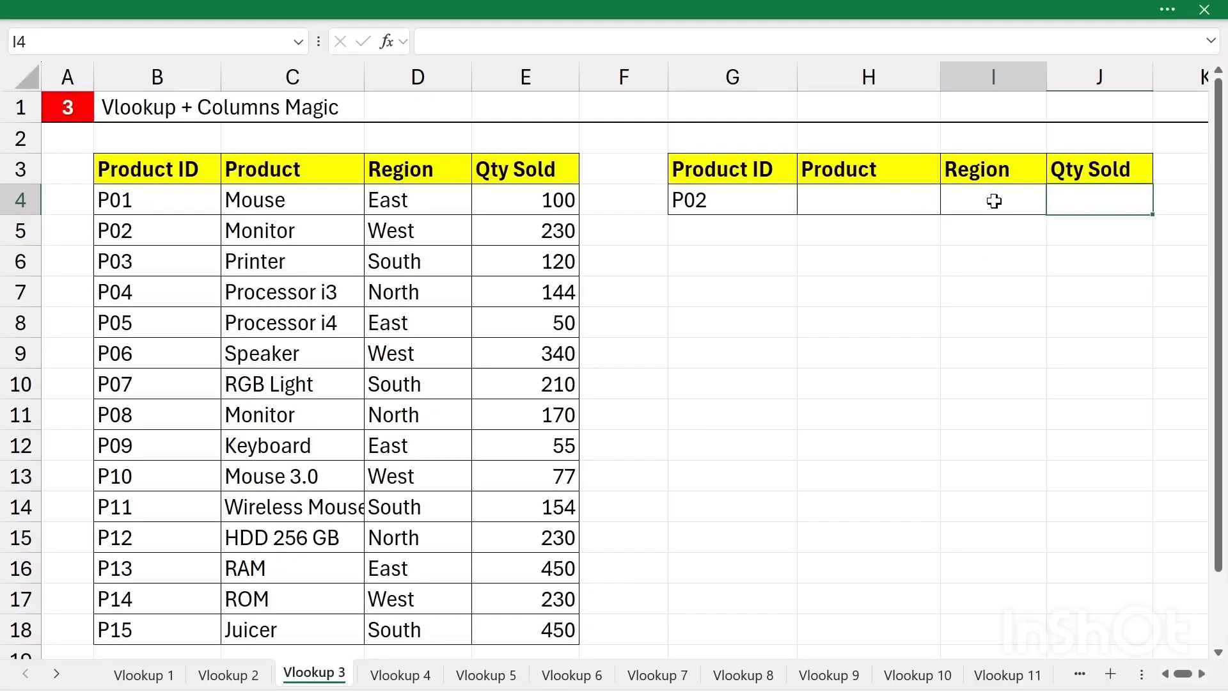
{"action": "left_click", "coordinate": [854, 197]}
{"action": "left_click", "coordinate": [983, 200]}
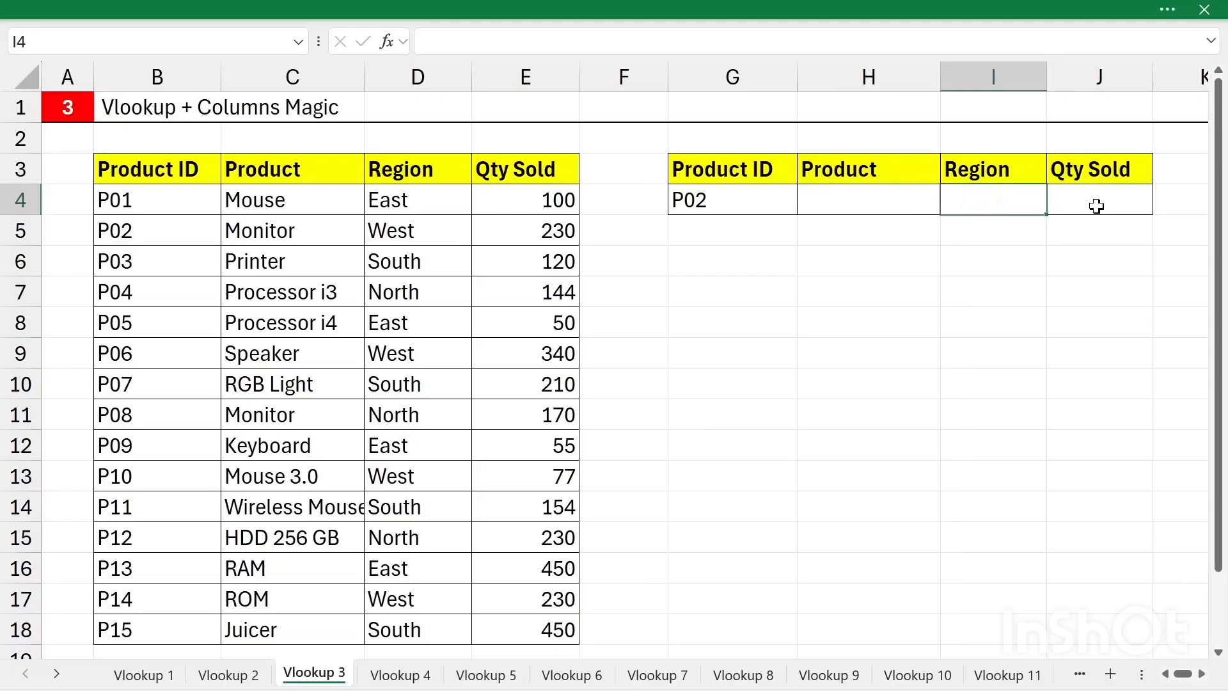
{"action": "left_click", "coordinate": [1094, 203]}
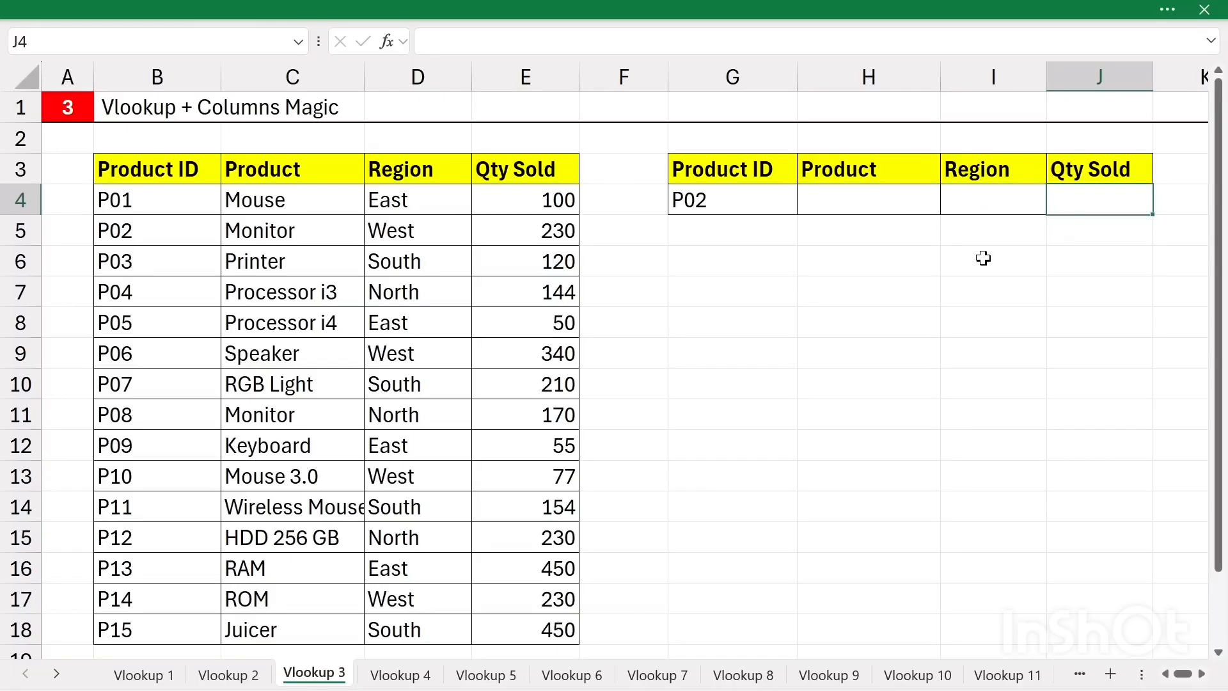
{"action": "left_click", "coordinate": [853, 207]}
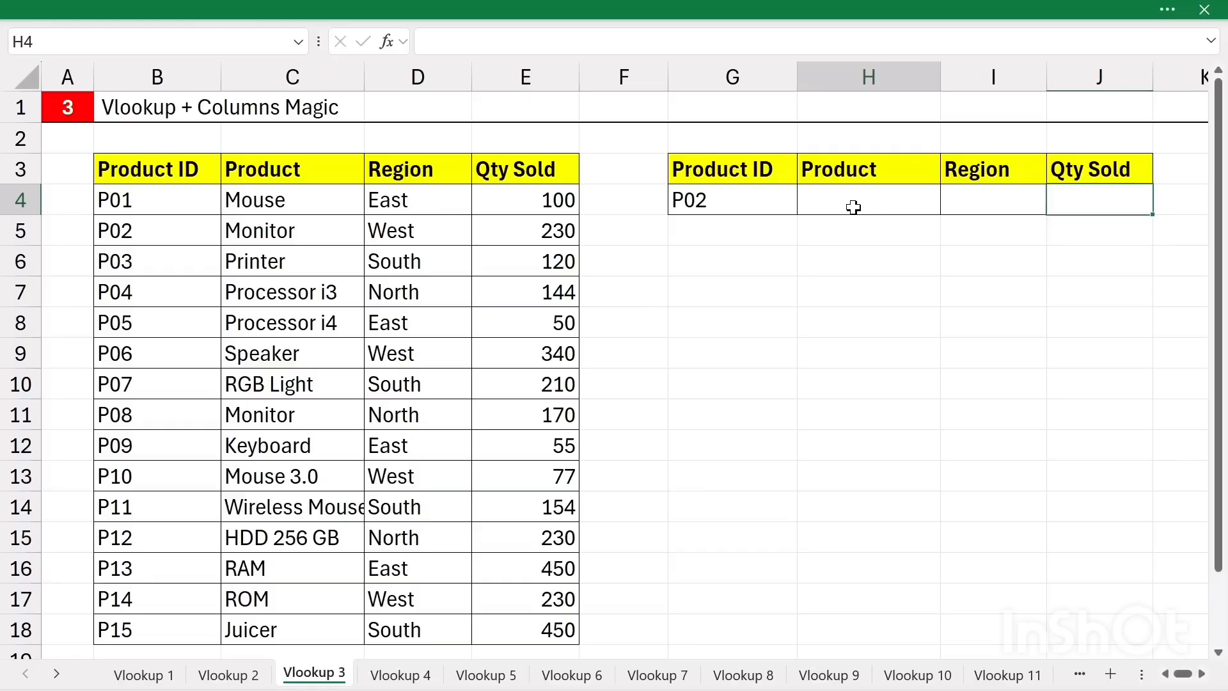
{"action": "left_click", "coordinate": [979, 207]}
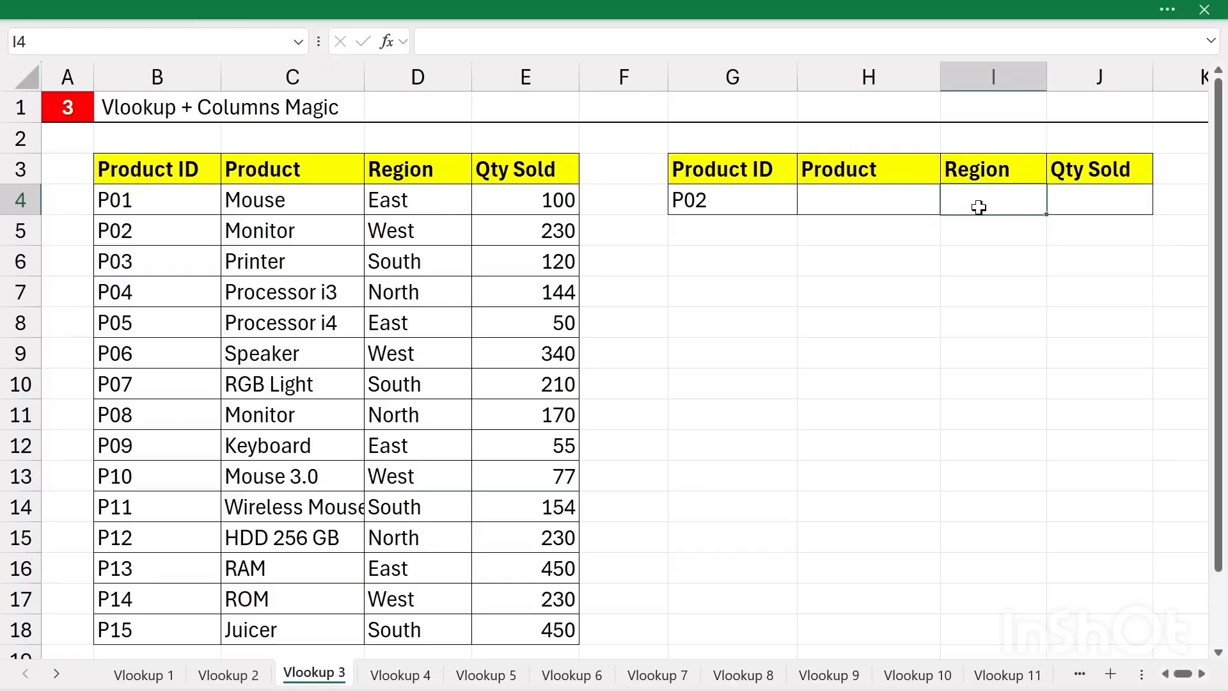
{"action": "left_click", "coordinate": [1084, 197]}
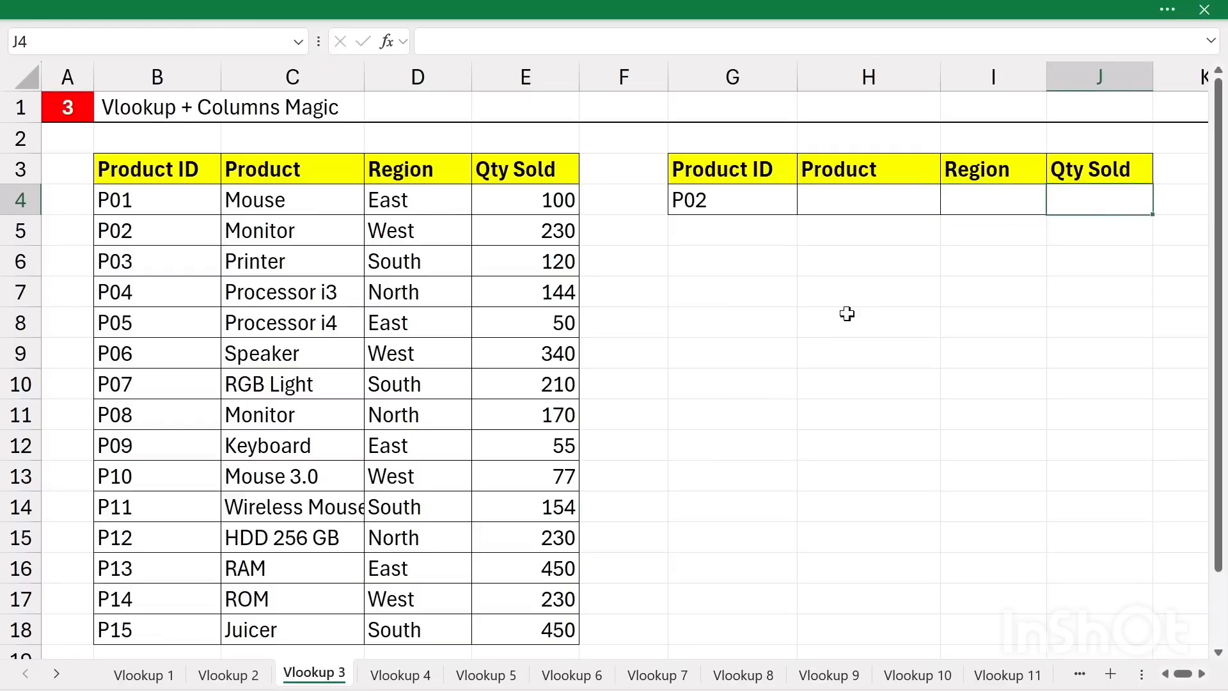
- Enter the test formula =COLUMNS(G7:J7) in cell G9 to count the columns in that range
{"action": "left_click", "coordinate": [721, 351]}
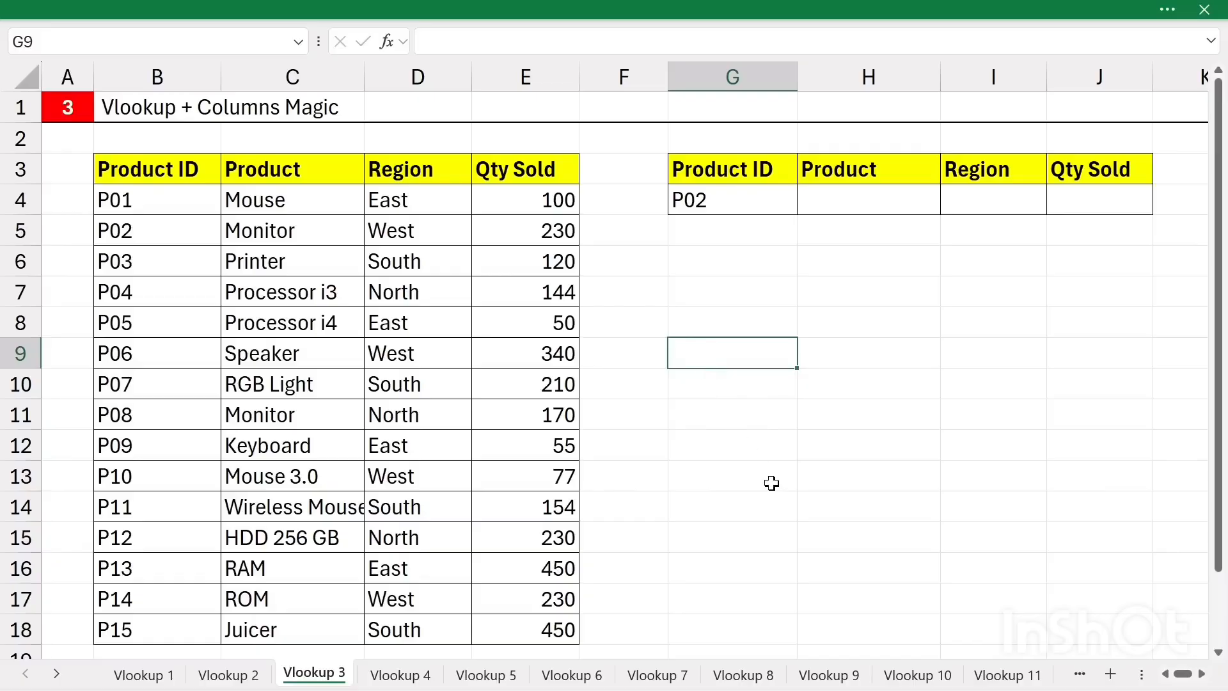
{"action": "type", "text": "=co"}
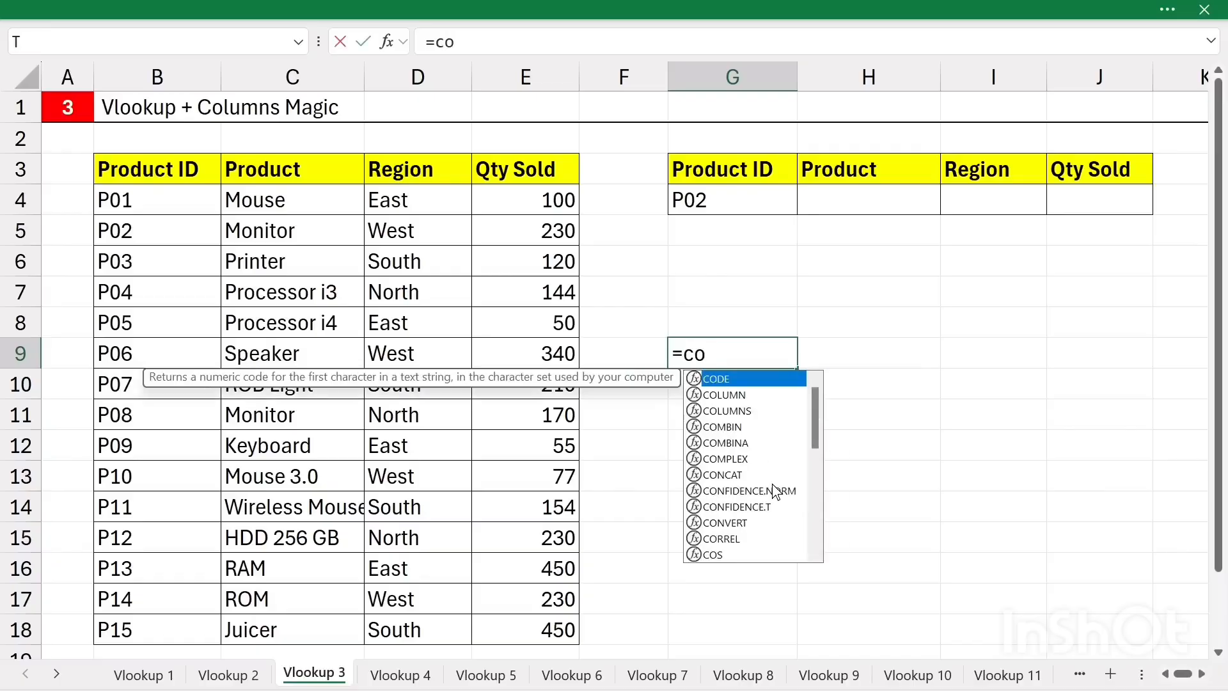
{"action": "type", "text": "lumns"}
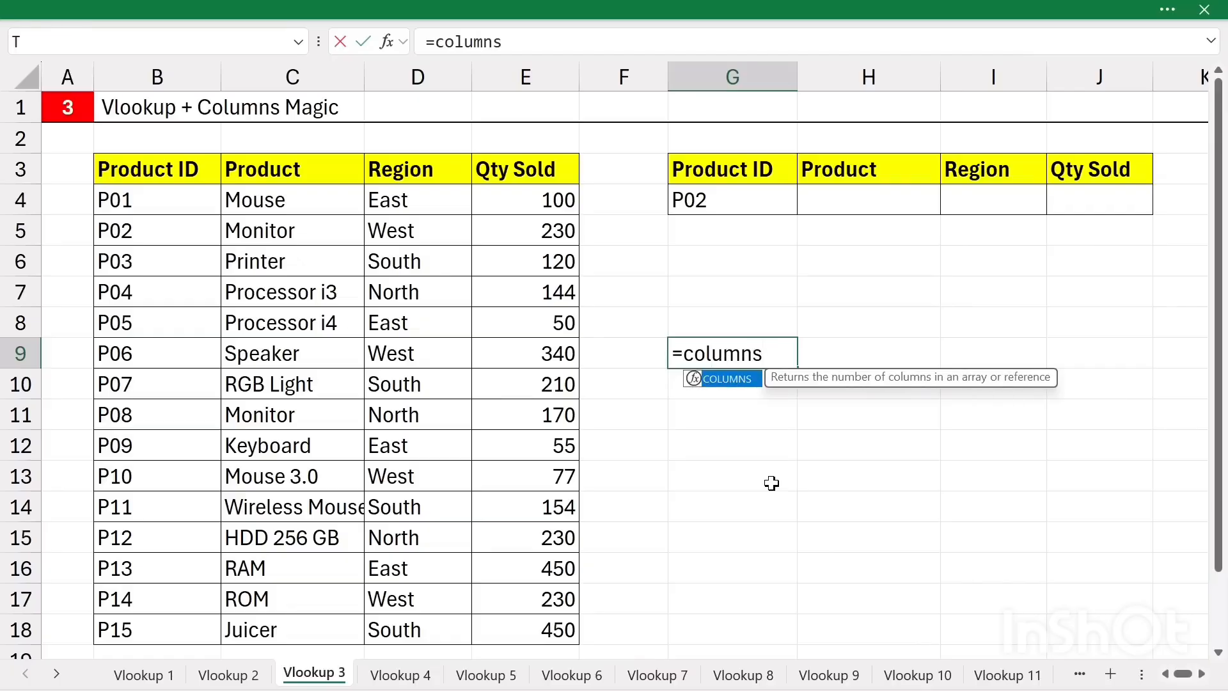
{"action": "key", "text": "Tab"}
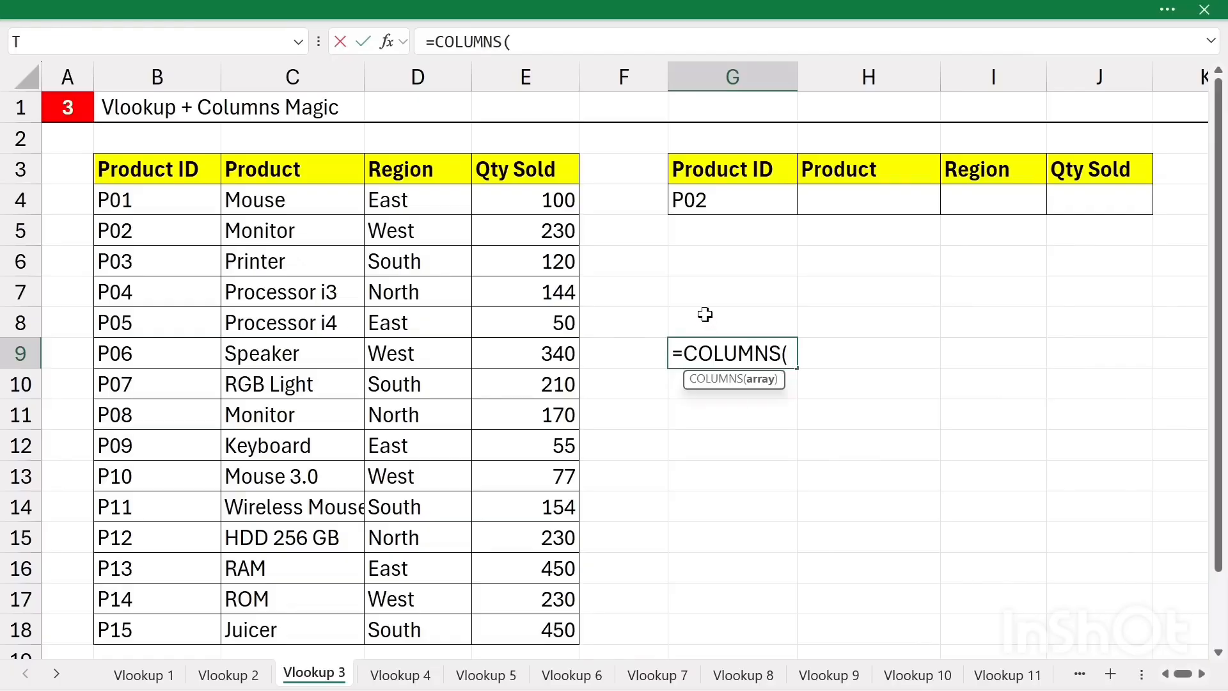
{"action": "left_click_drag", "start_coordinate": [694, 292], "coordinate": [1045, 290]}
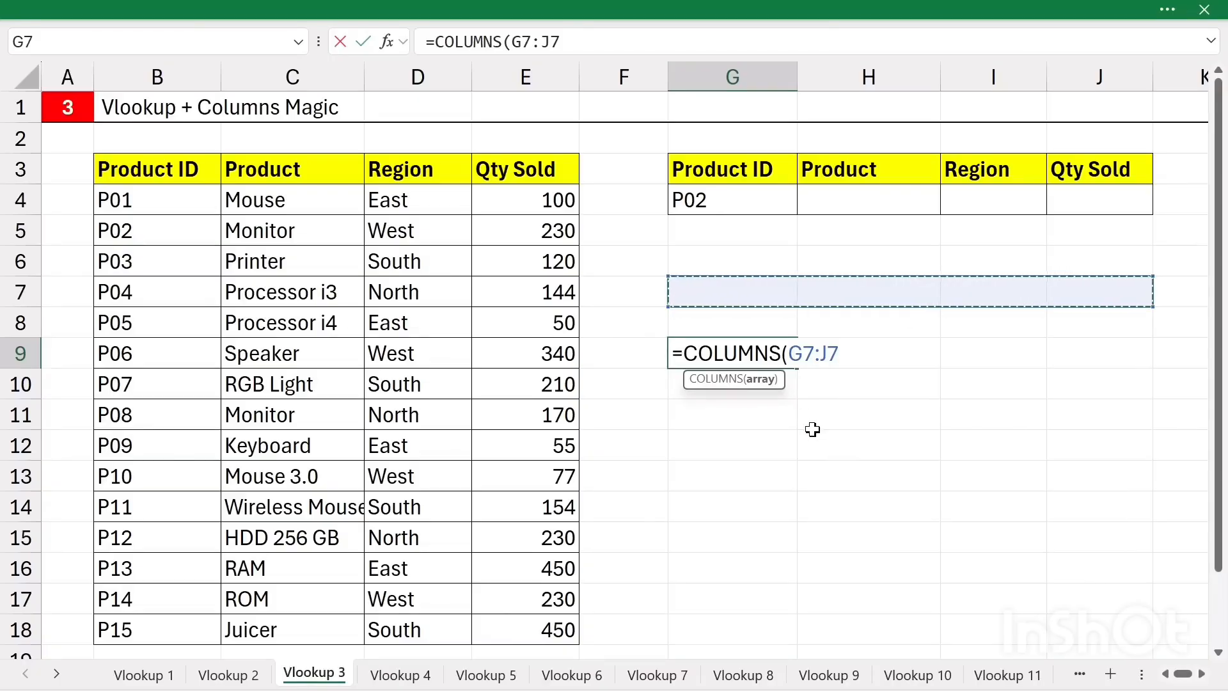
{"action": "key", "text": "Return"}
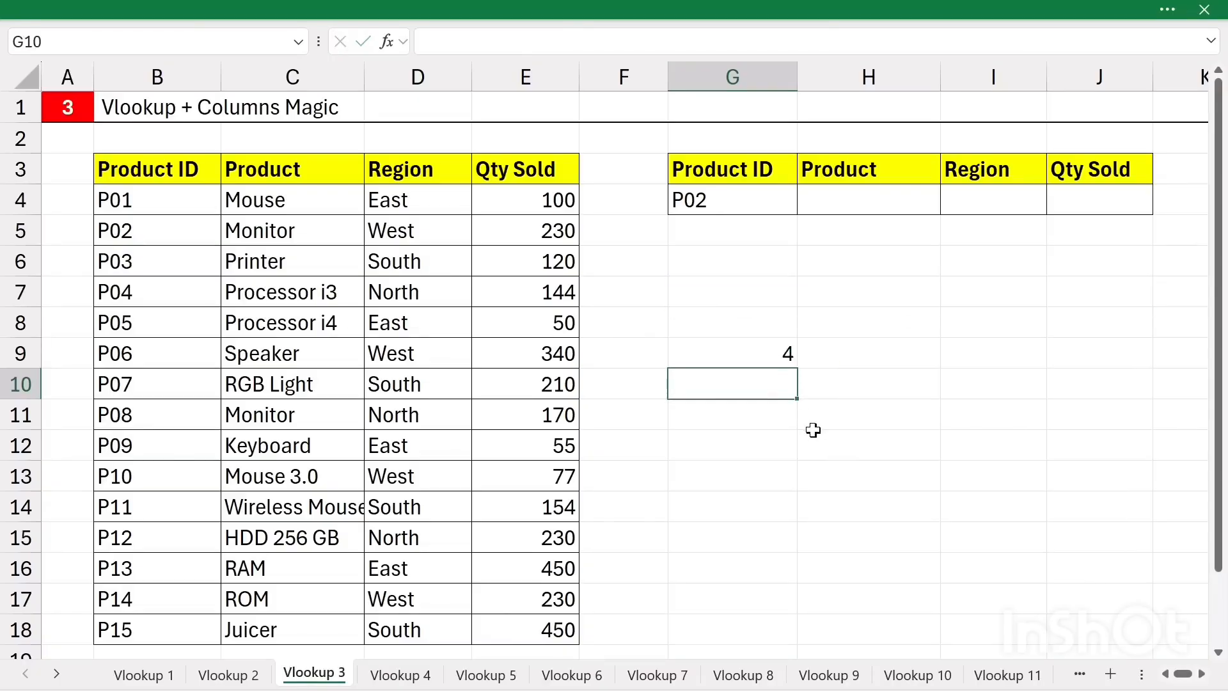
- Change the G9 formula to the expanding range =COLUMNS($G$7:G7), with only the first reference absolute
{"action": "double_click", "coordinate": [748, 354]}
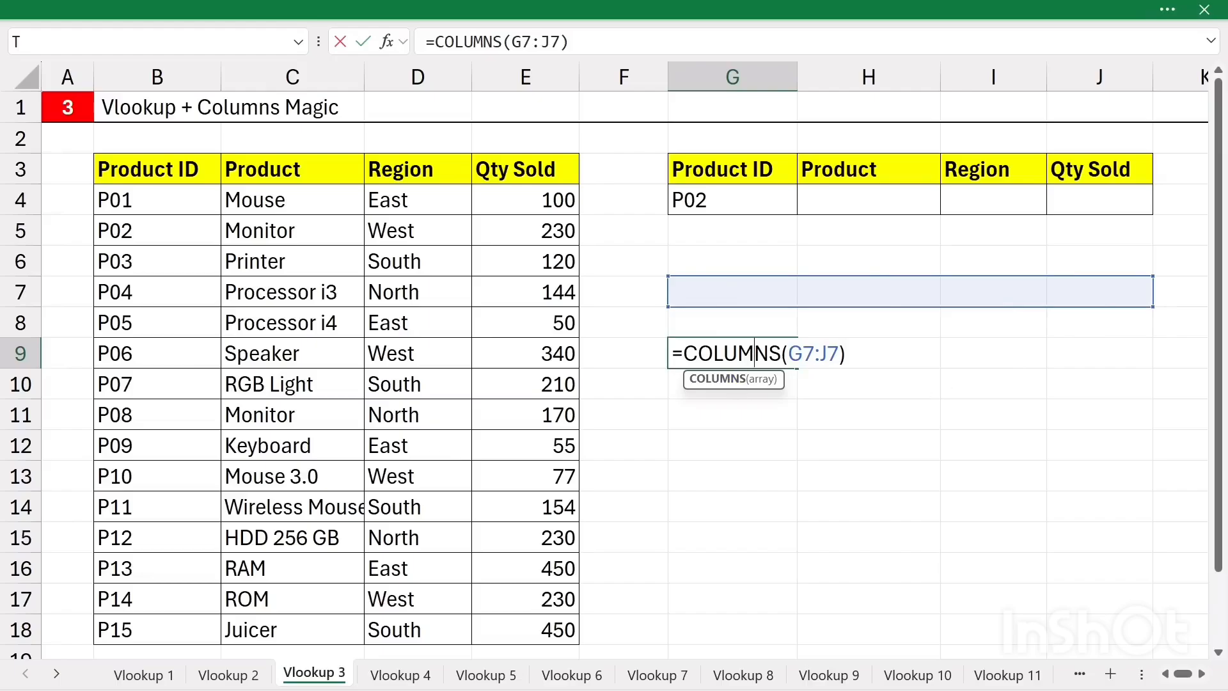
{"action": "key", "text": "BackSpace"}
{"action": "key", "text": "BackSpace"}
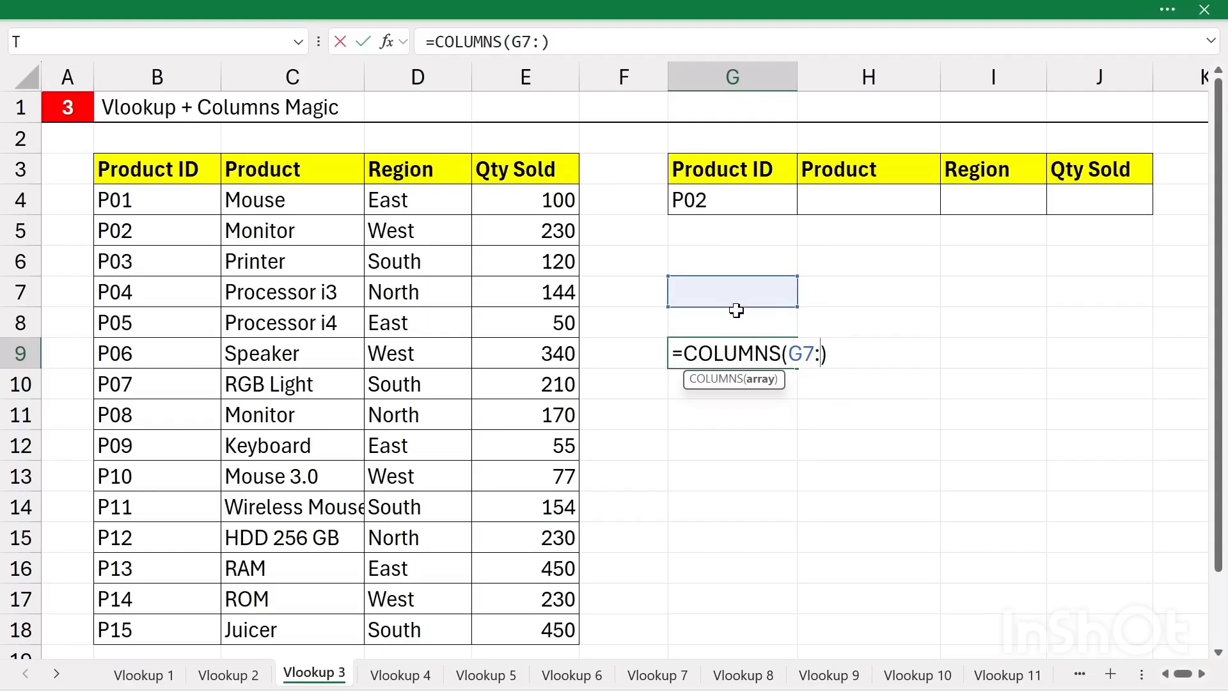
{"action": "left_click", "coordinate": [714, 293]}
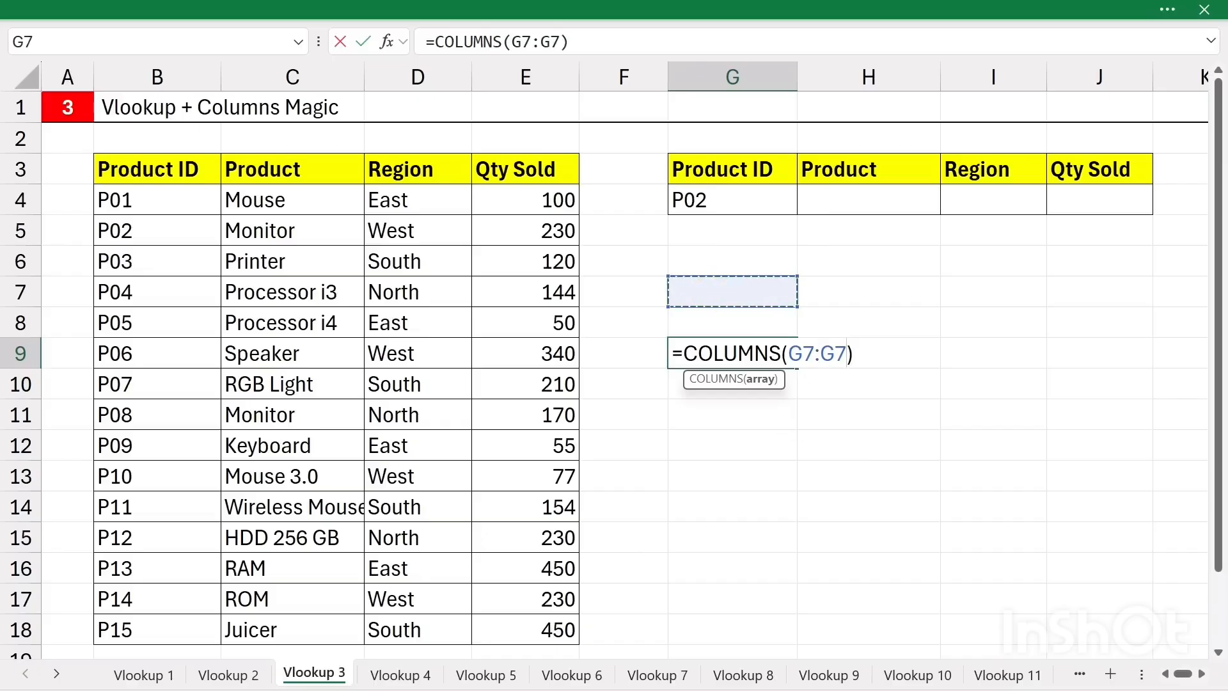
{"action": "key", "text": "F4"}
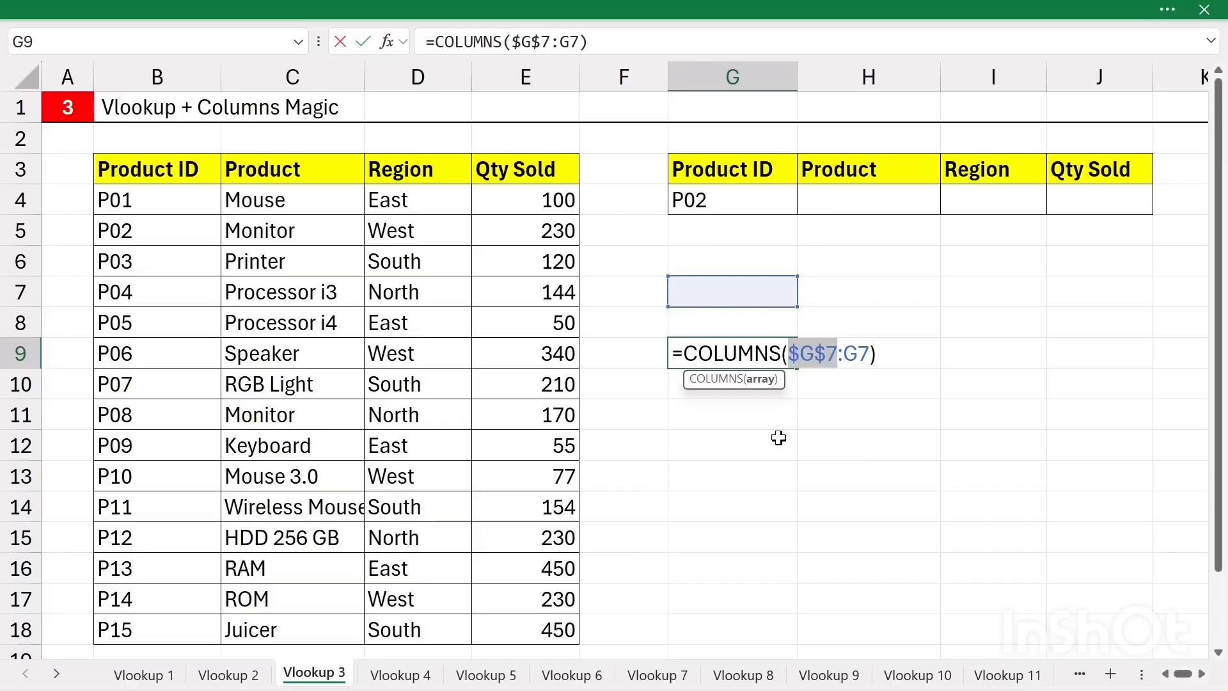
{"action": "left_click", "coordinate": [889, 351]}
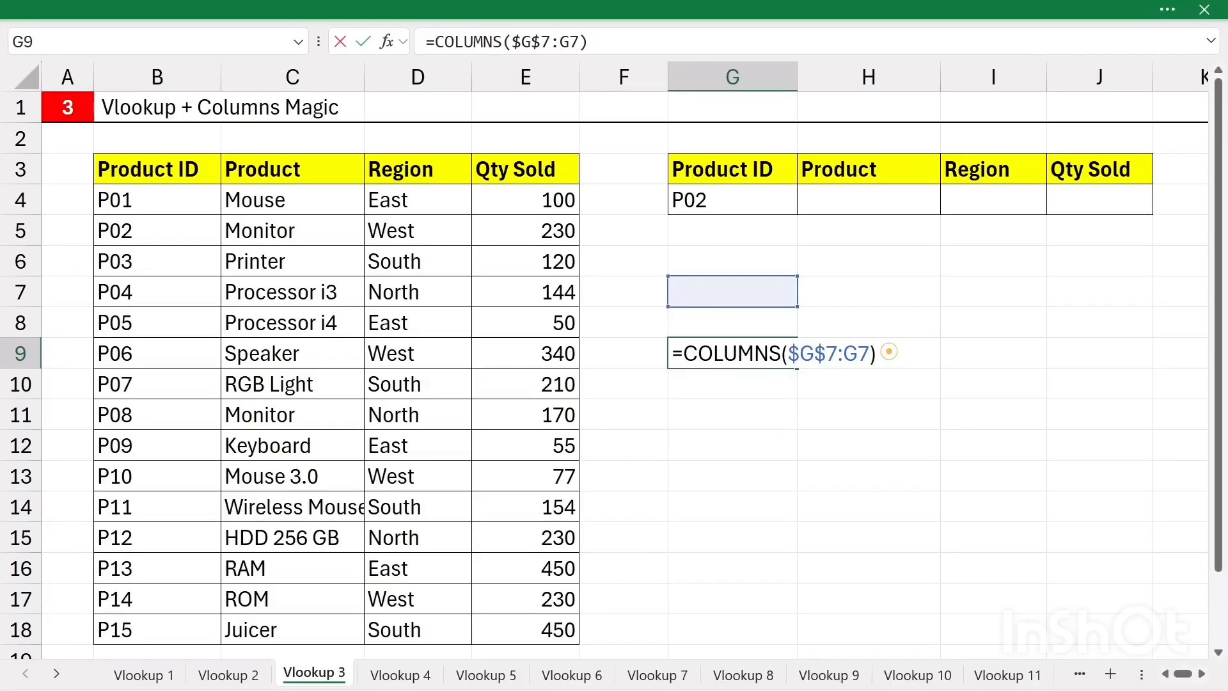
{"action": "key", "text": "Return"}
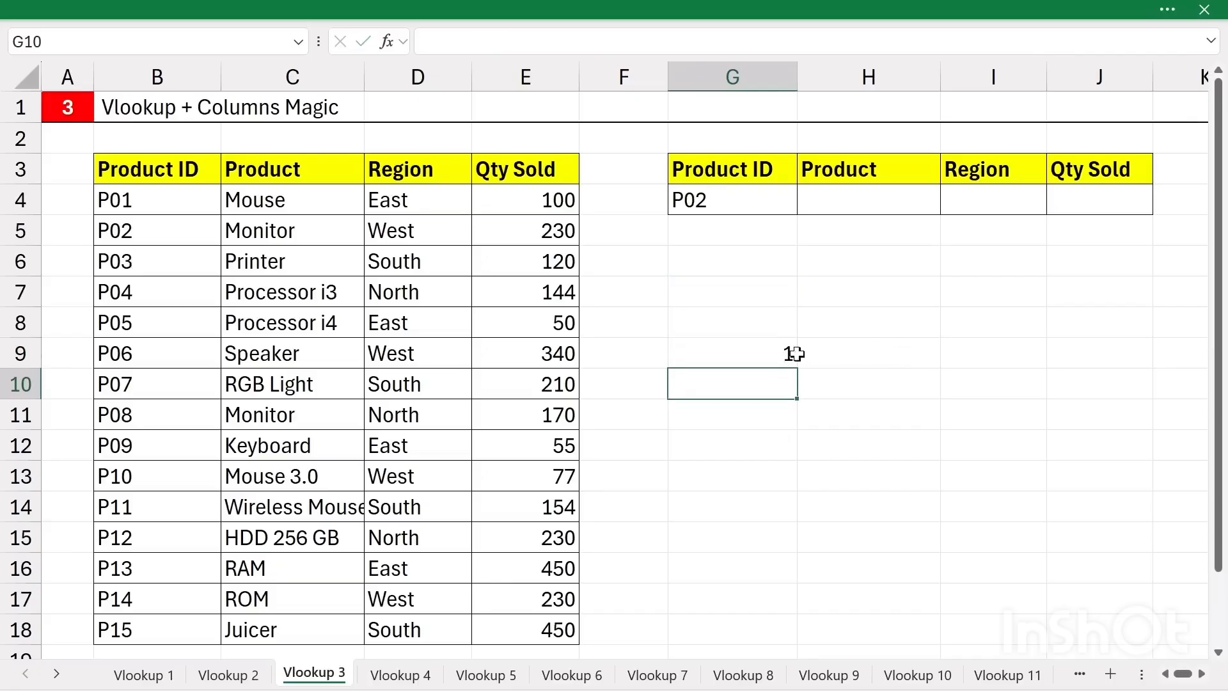
- Check the range referenced by the G9 formula and fill the formula across to J9
{"action": "left_click", "coordinate": [756, 357]}
{"action": "double_click", "coordinate": [750, 358]}
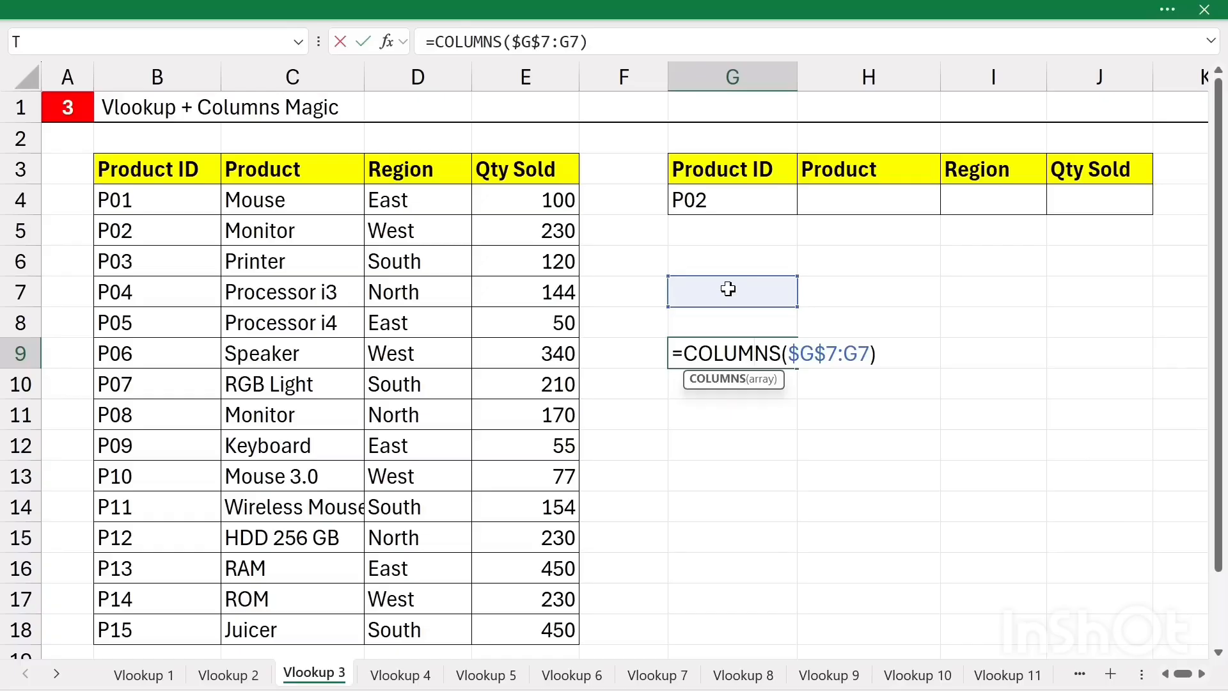
{"action": "key", "text": "Return"}
{"action": "left_click", "coordinate": [759, 351]}
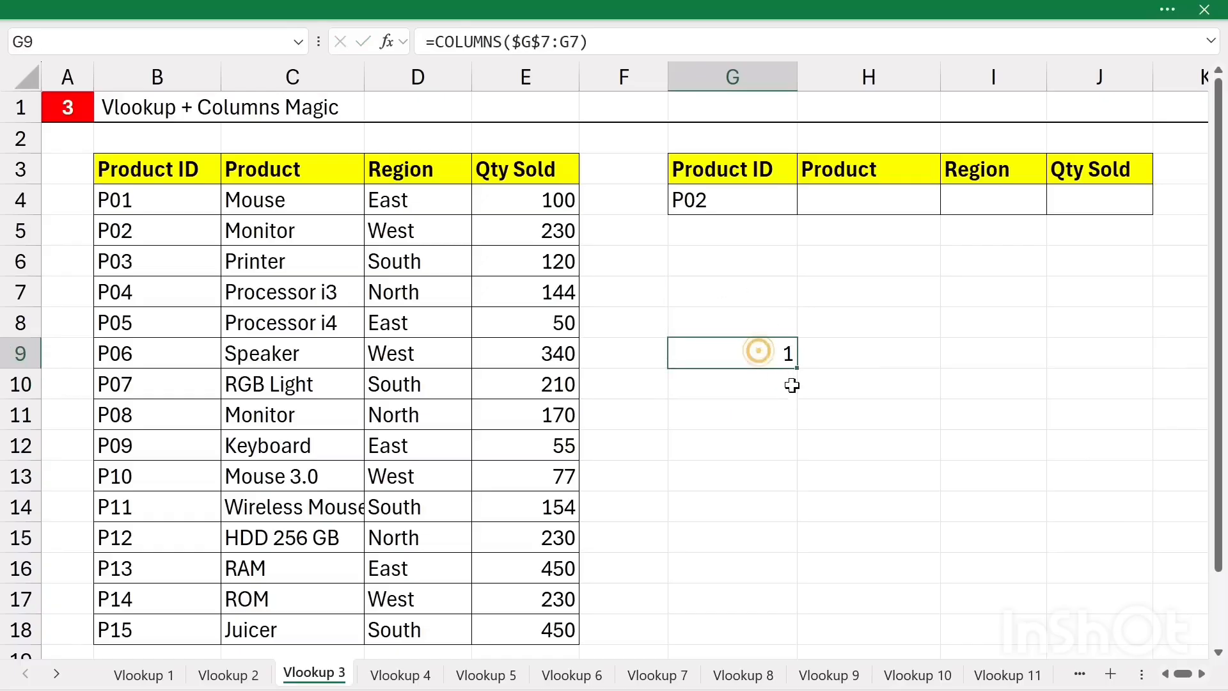
{"action": "left_click_drag", "start_coordinate": [796, 368], "coordinate": [1113, 368]}
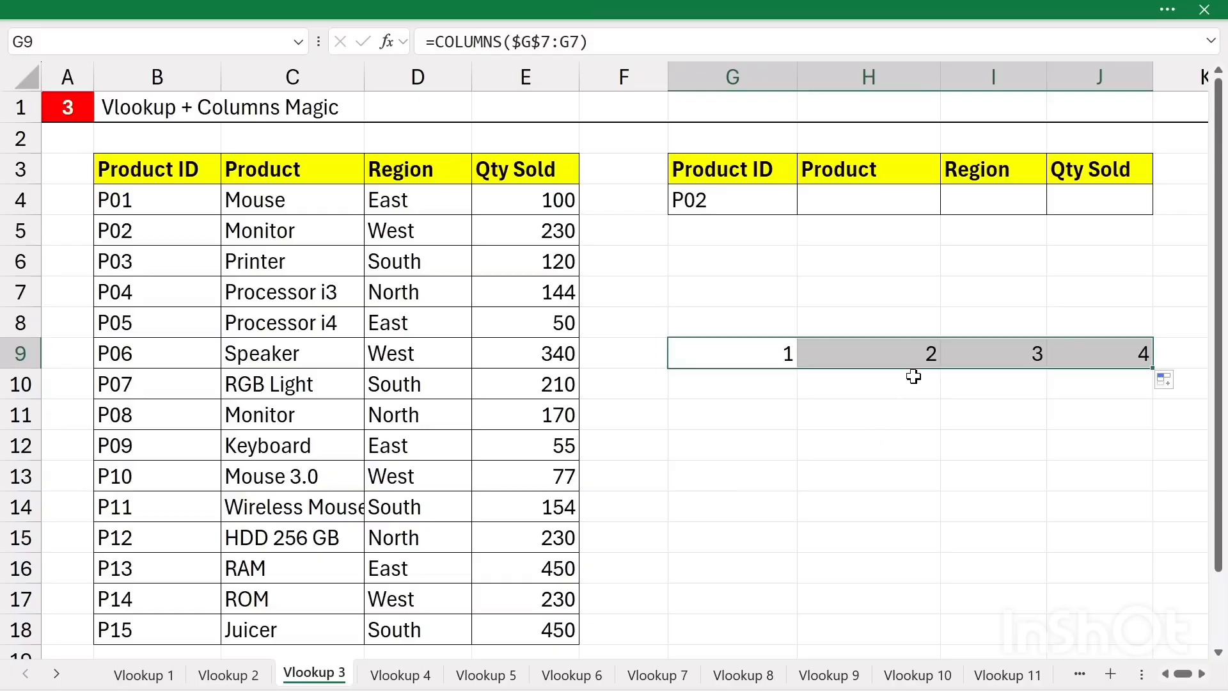
- Inspect the COLUMNS formulas in H9, I9 and J9 to see how the referenced range expands
{"action": "left_click", "coordinate": [905, 356]}
{"action": "double_click", "coordinate": [910, 353]}
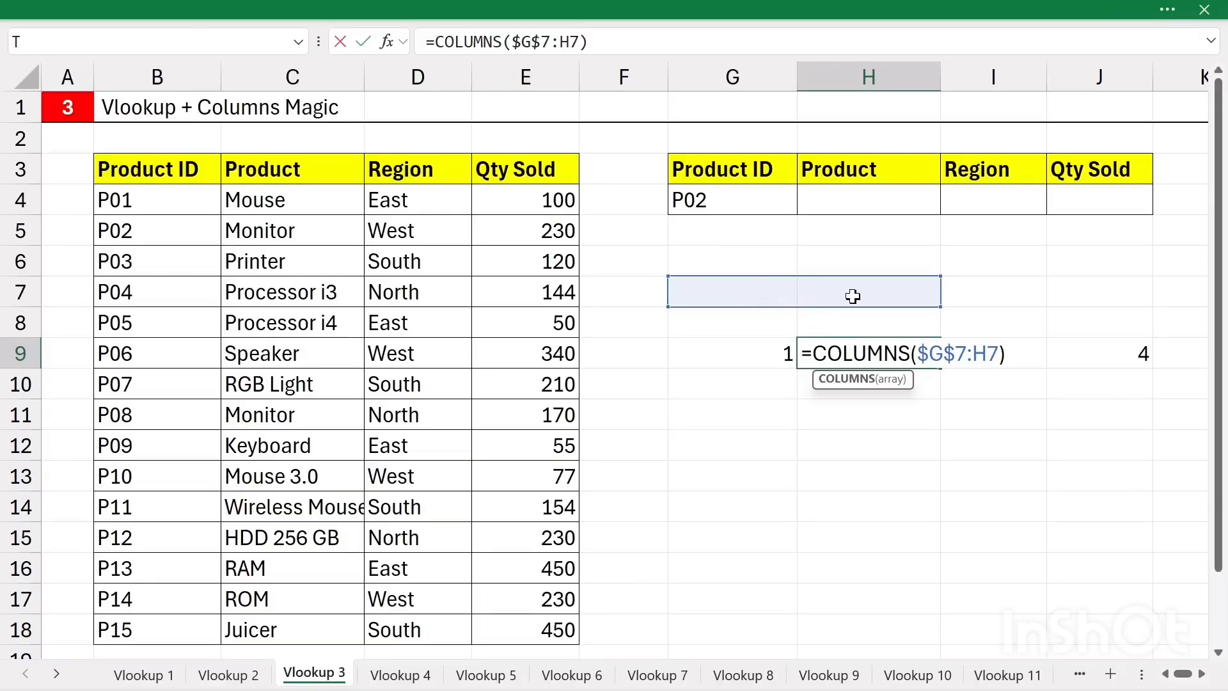
{"action": "key", "text": "Return"}
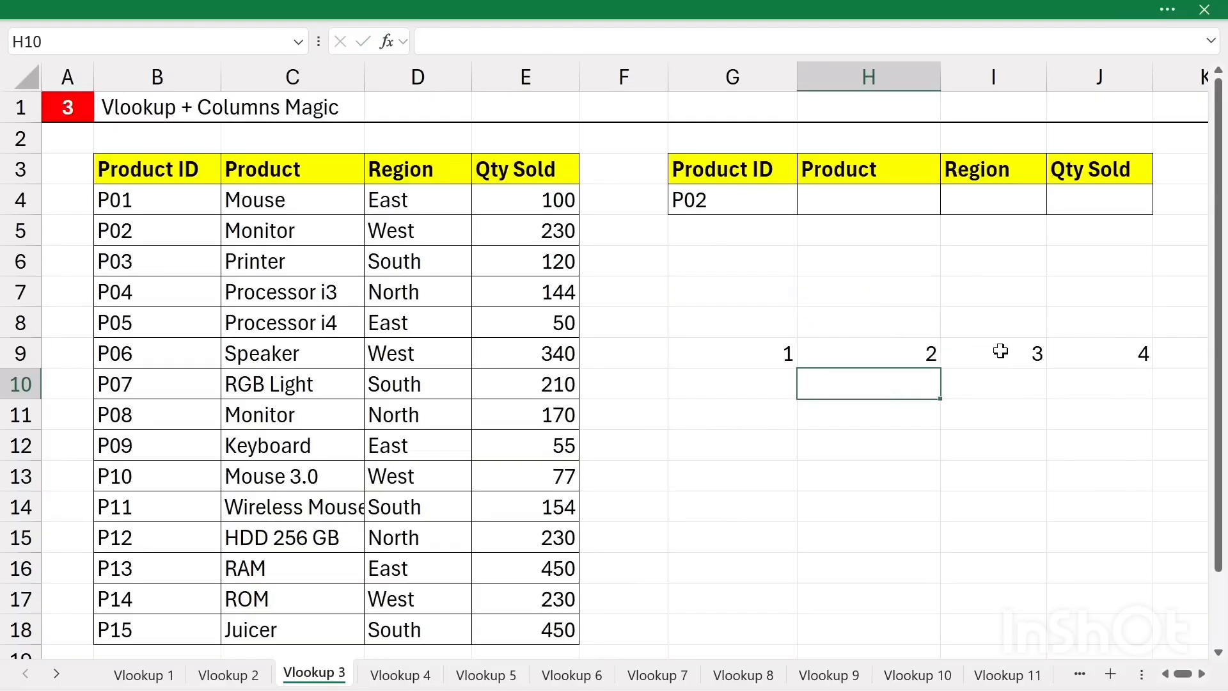
{"action": "left_click", "coordinate": [1000, 351]}
{"action": "double_click", "coordinate": [1023, 351]}
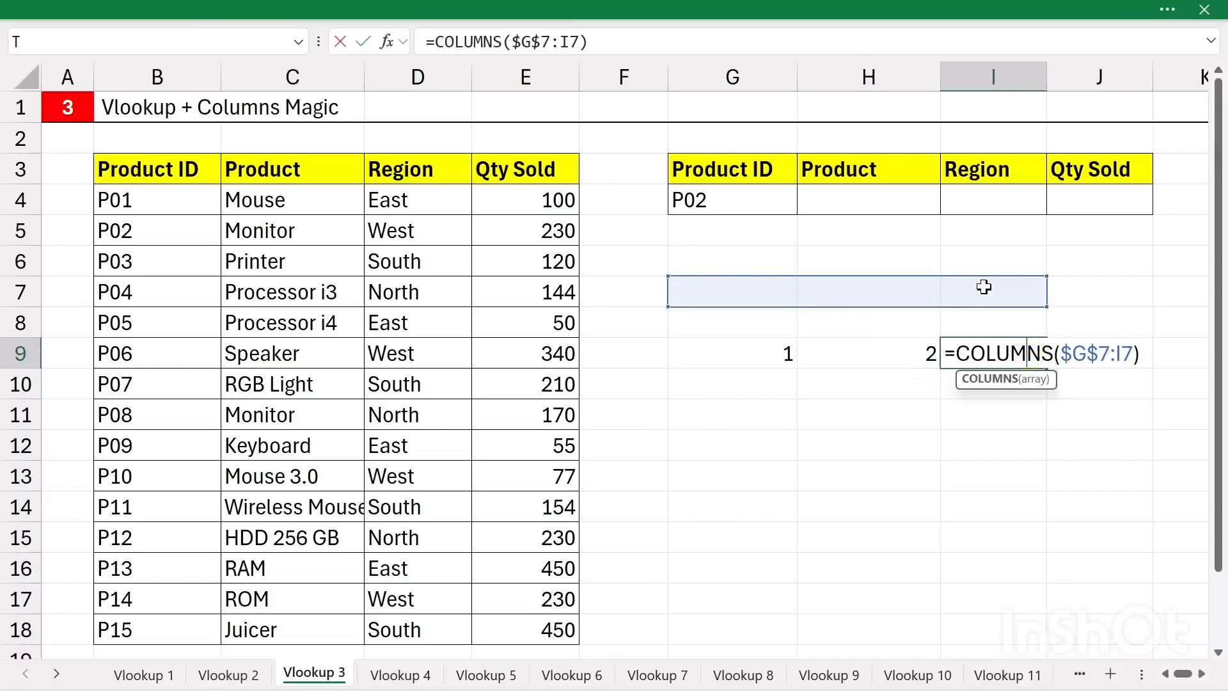
{"action": "key", "text": "Return"}
{"action": "double_click", "coordinate": [1102, 349]}
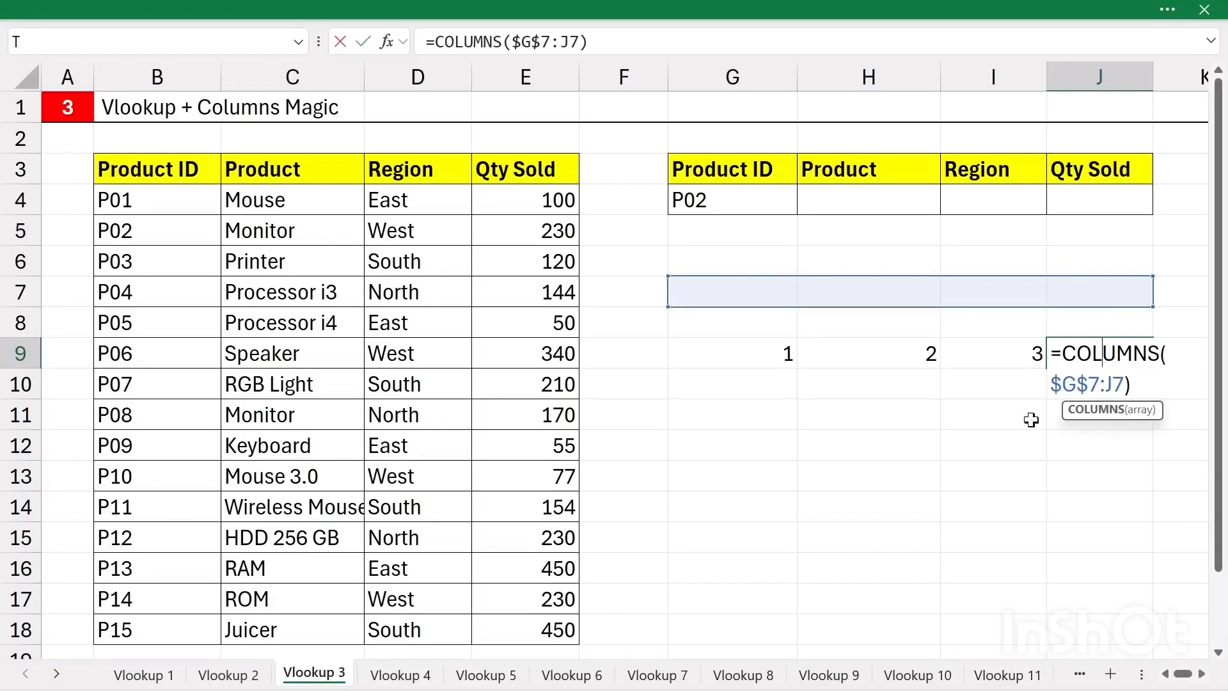
{"action": "key", "text": "Return"}
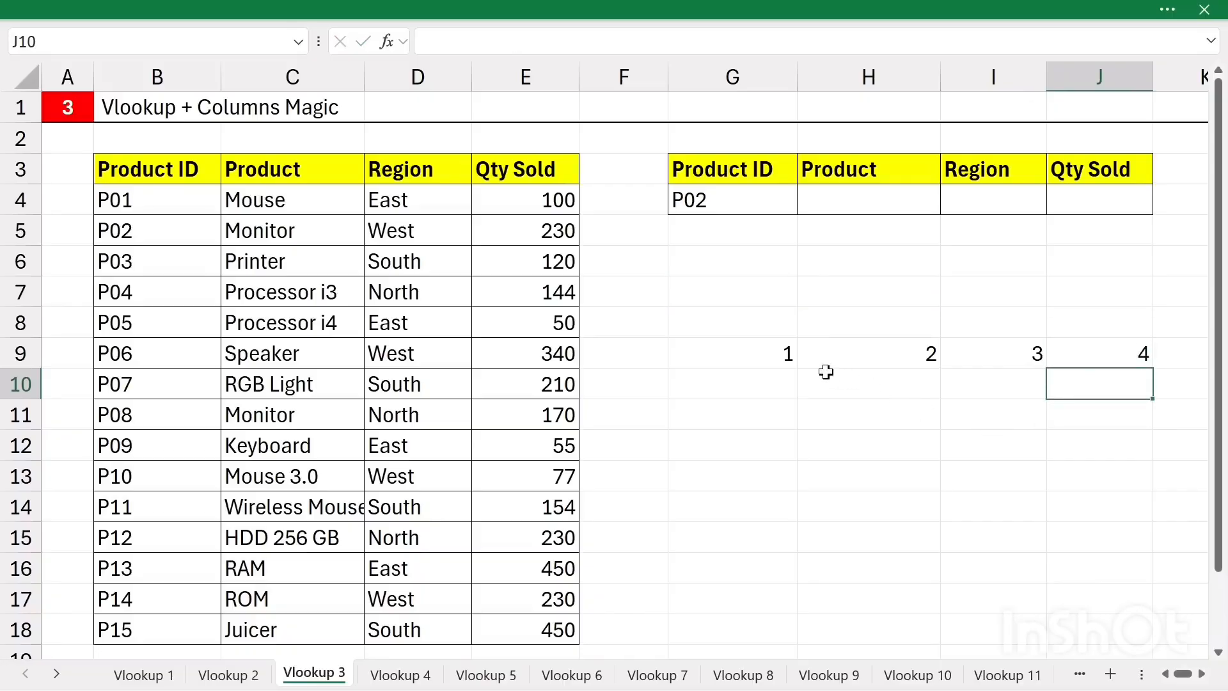
- Clear the COLUMNS test formulas by deleting the contents of G9:J12
{"action": "left_click_drag", "start_coordinate": [754, 348], "coordinate": [1094, 433]}
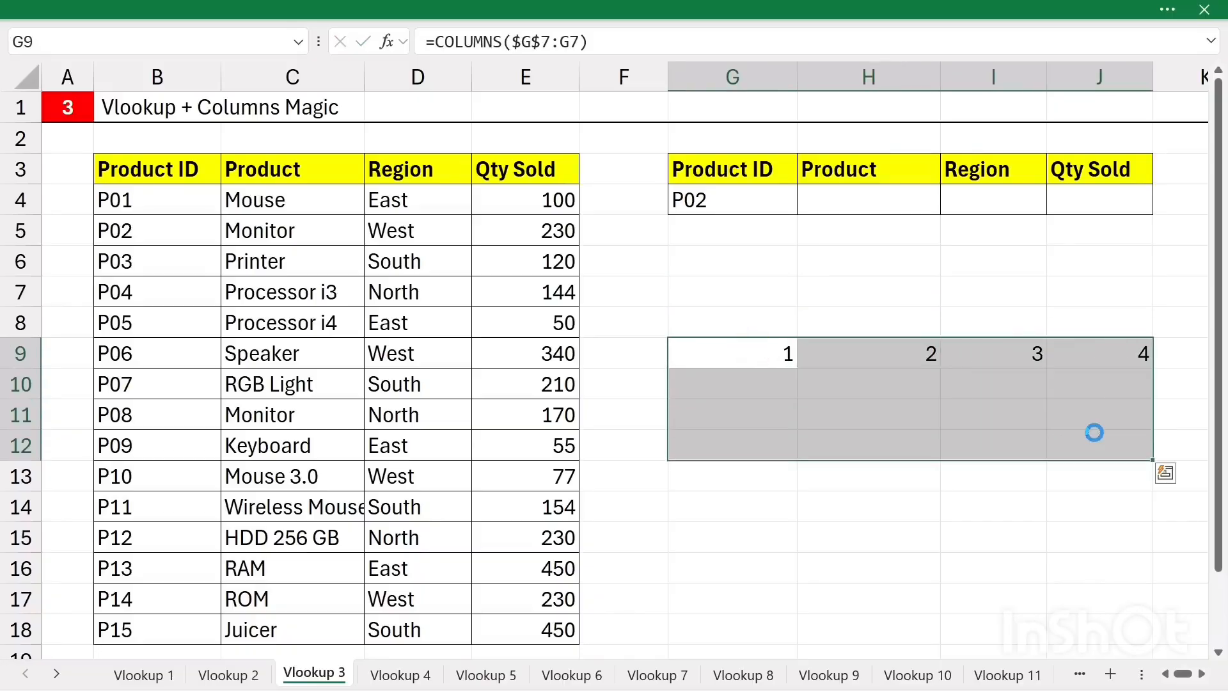
{"action": "key", "text": "Delete"}
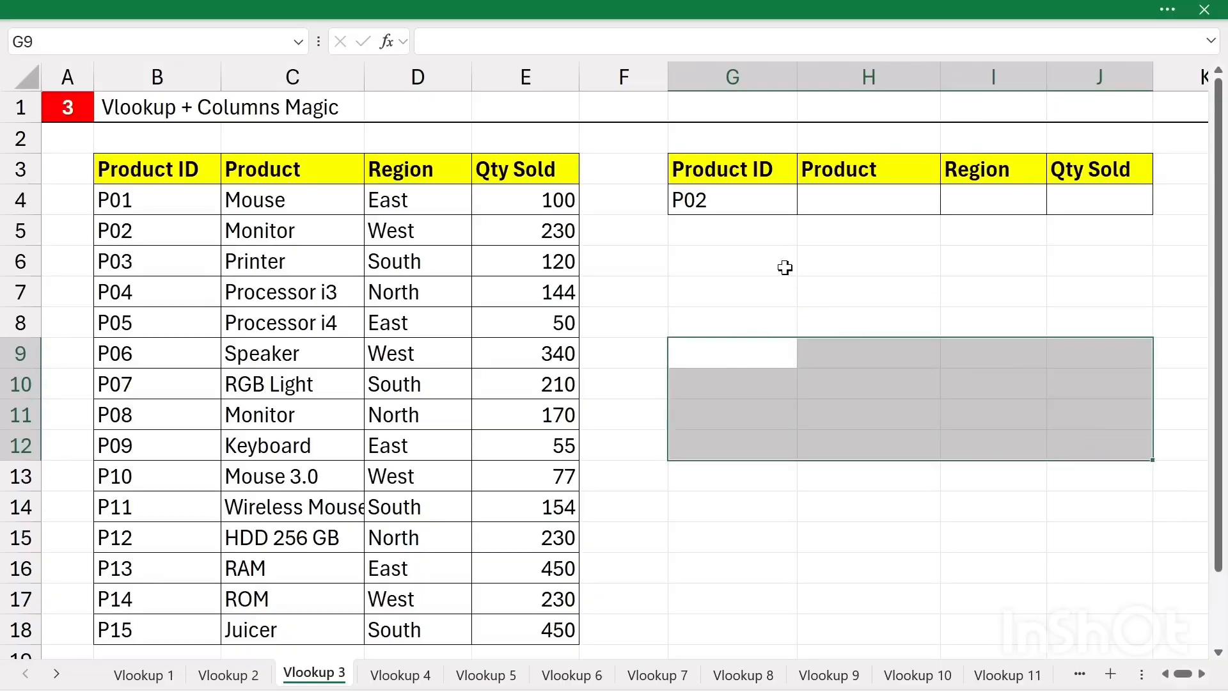
- Start a VLOOKUP formula in H4 with $G$4 as the lookup value and $B$3:$E$18 as the table array
{"action": "left_click", "coordinate": [830, 208]}
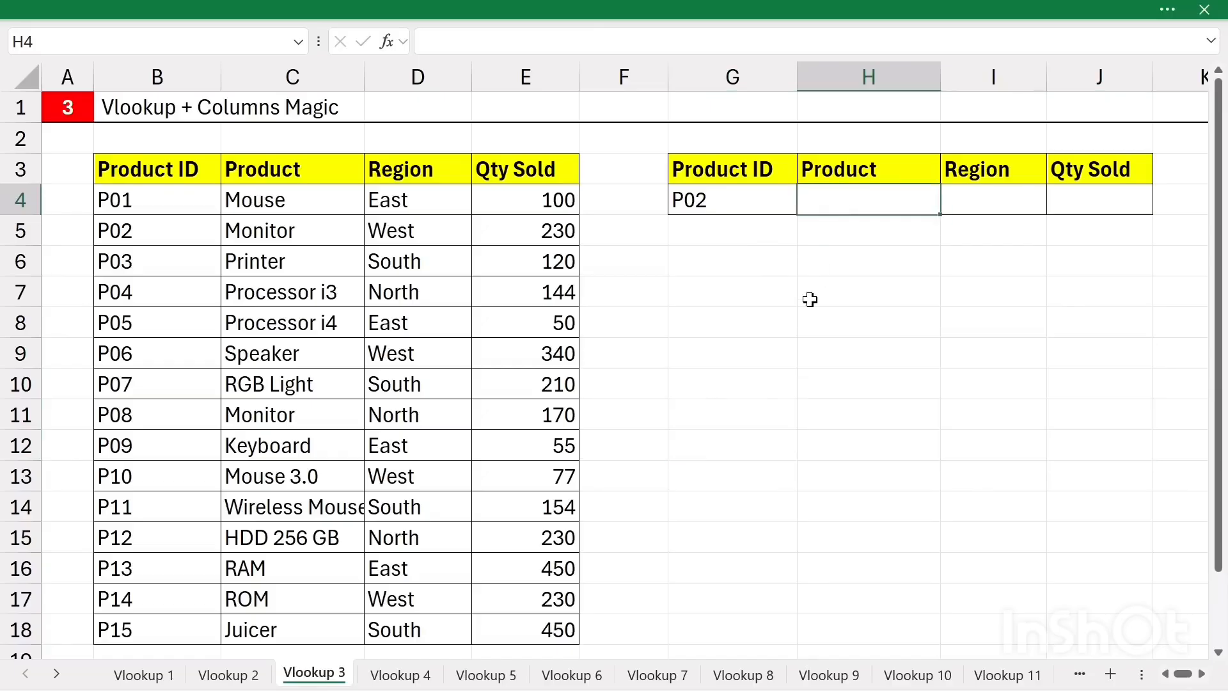
{"action": "type", "text": "=vlooku"}
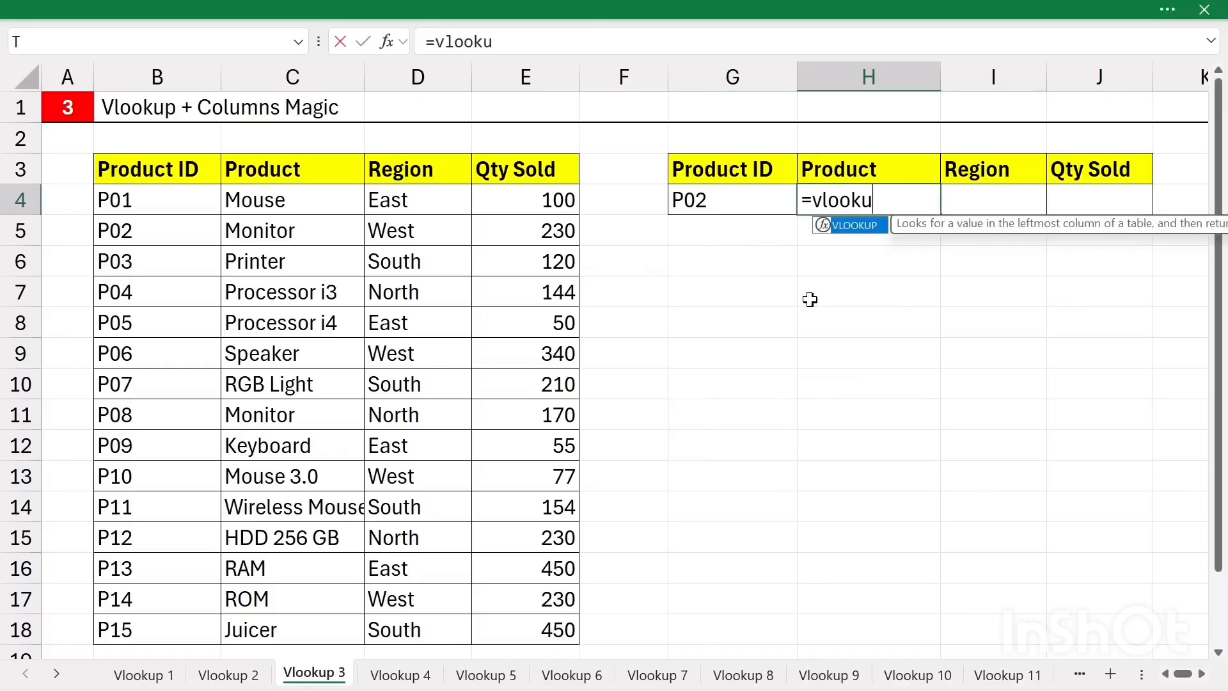
{"action": "key", "text": "Tab"}
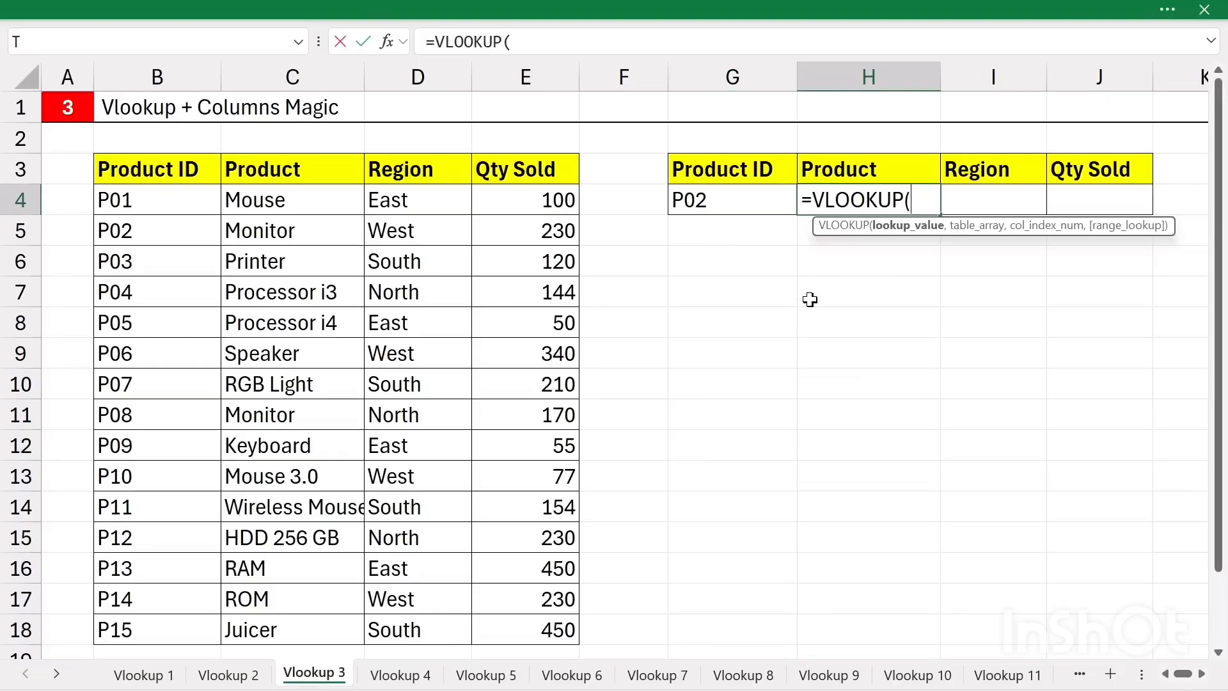
{"action": "left_click", "coordinate": [713, 202]}
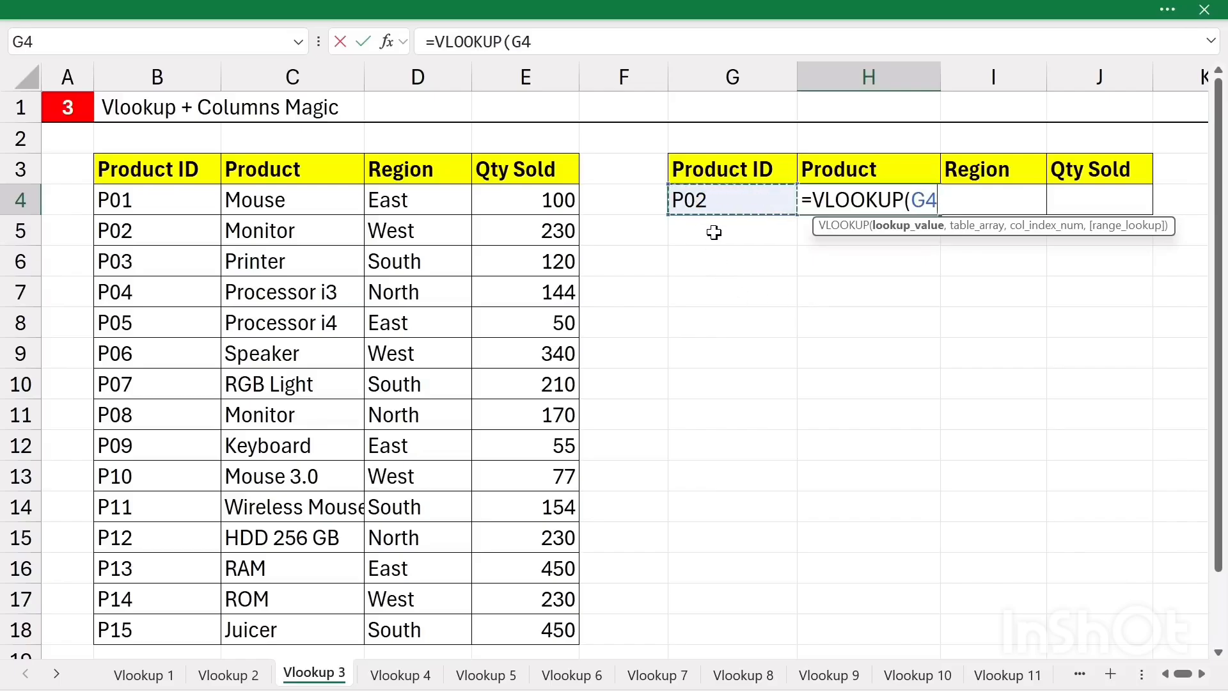
{"action": "key", "text": "F4"}
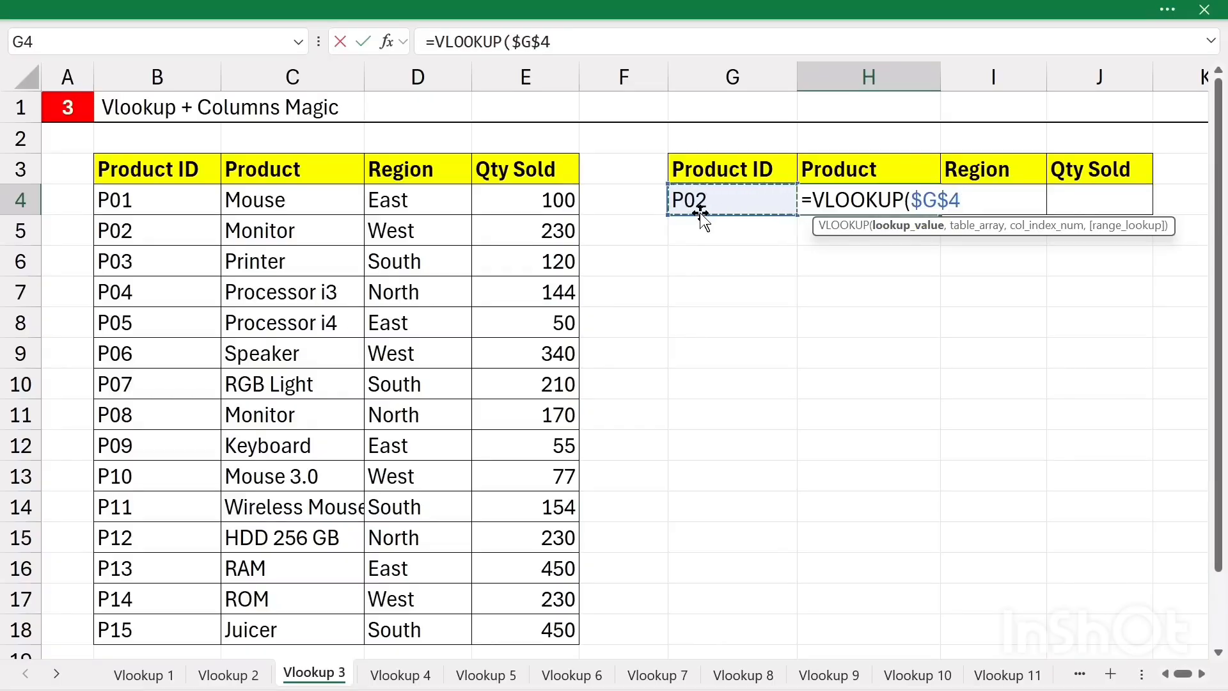
{"action": "type", "text": ","}
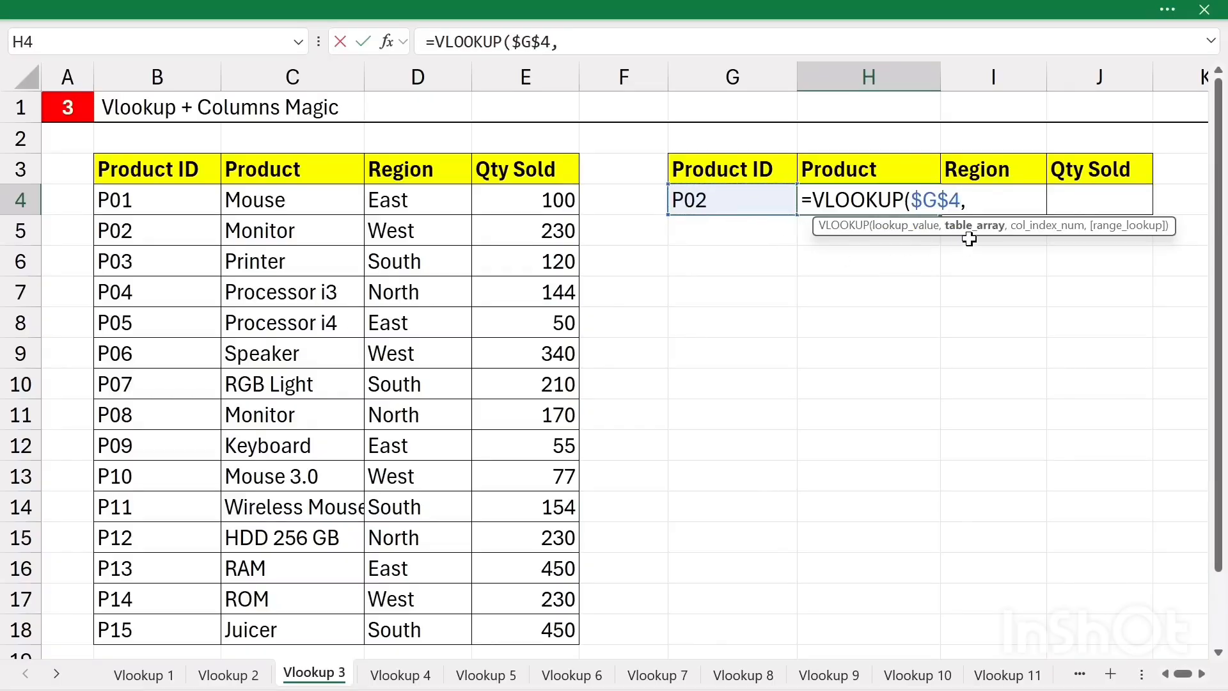
{"action": "left_click_drag", "start_coordinate": [149, 171], "coordinate": [524, 598]}
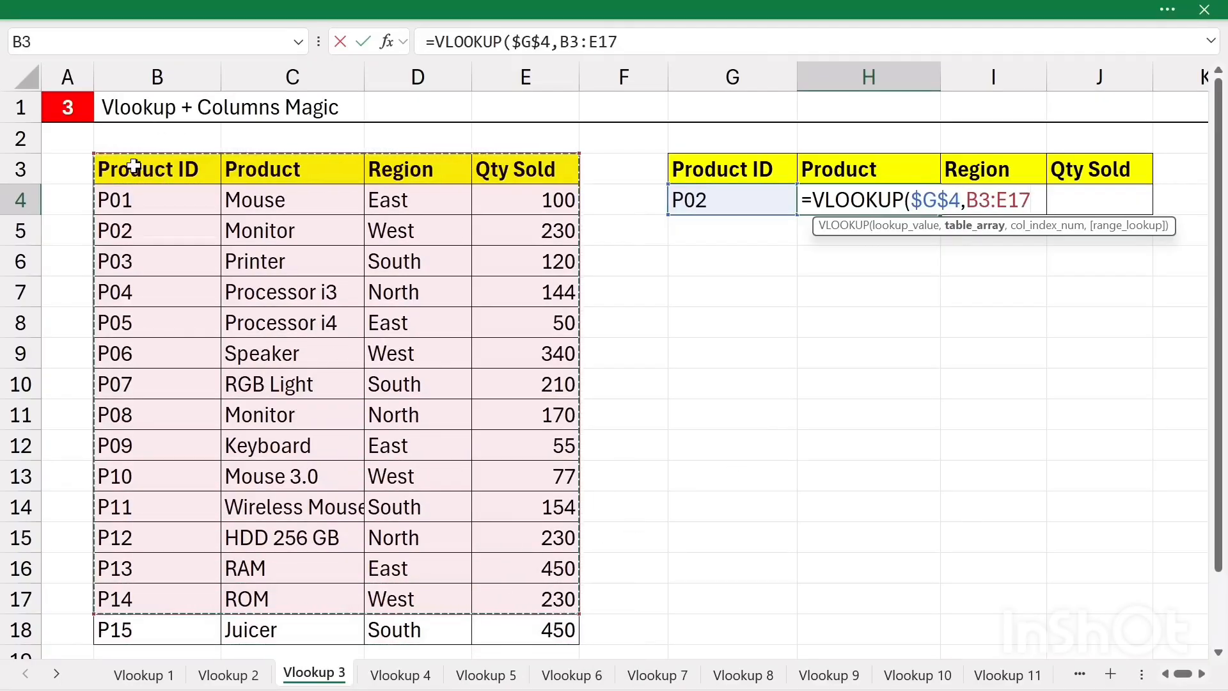
{"action": "left_click_drag", "start_coordinate": [134, 166], "coordinate": [573, 637]}
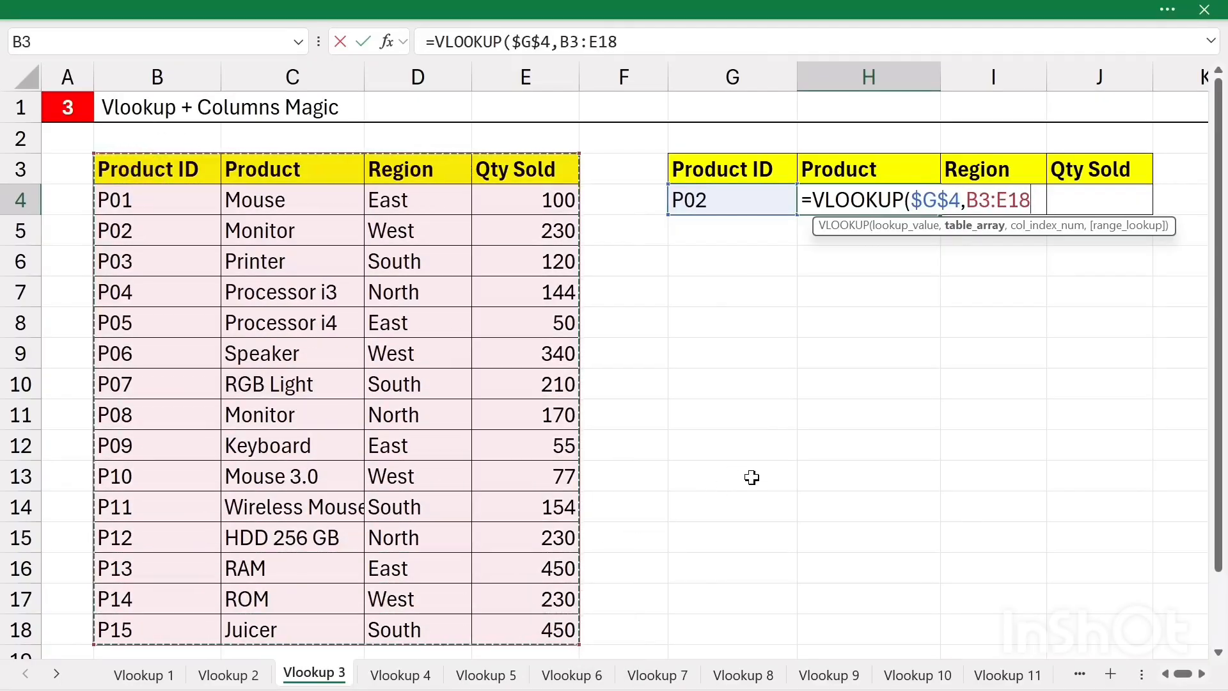
{"action": "key", "text": "F4"}
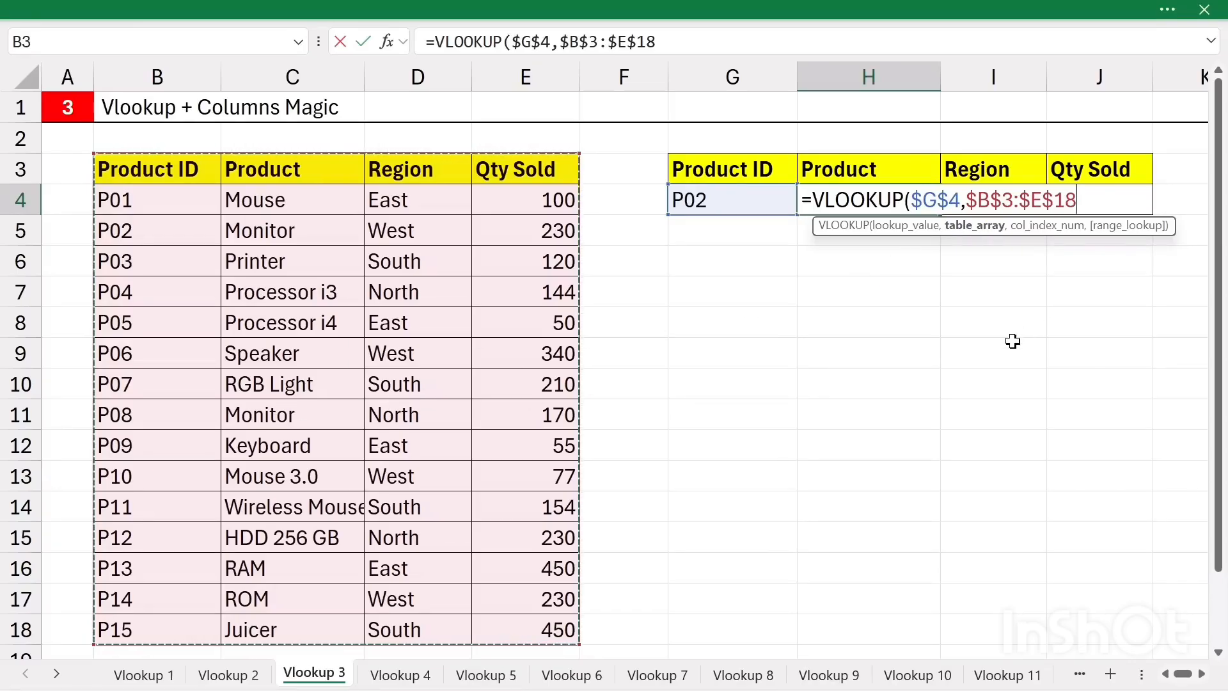
{"action": "type", "text": ","}
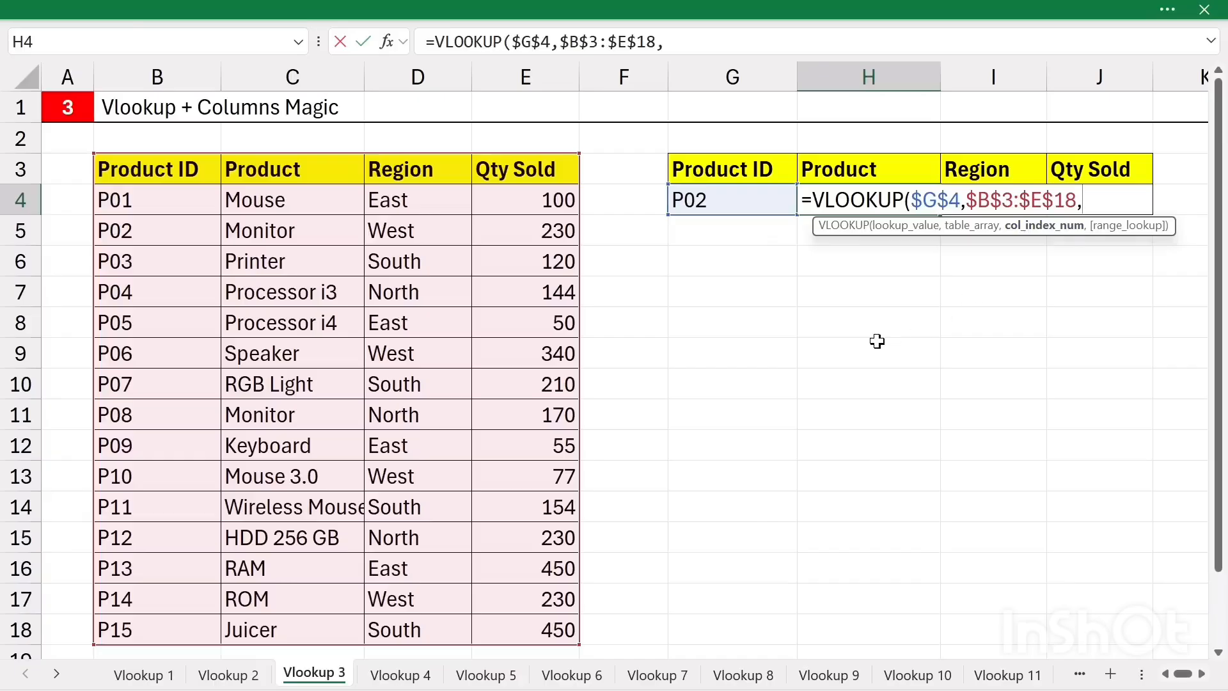
- Add COLUMNS($G$2:H2) as the column index of the H4 VLOOKUP, making only the first reference absolute
{"action": "type", "text": "columns"}
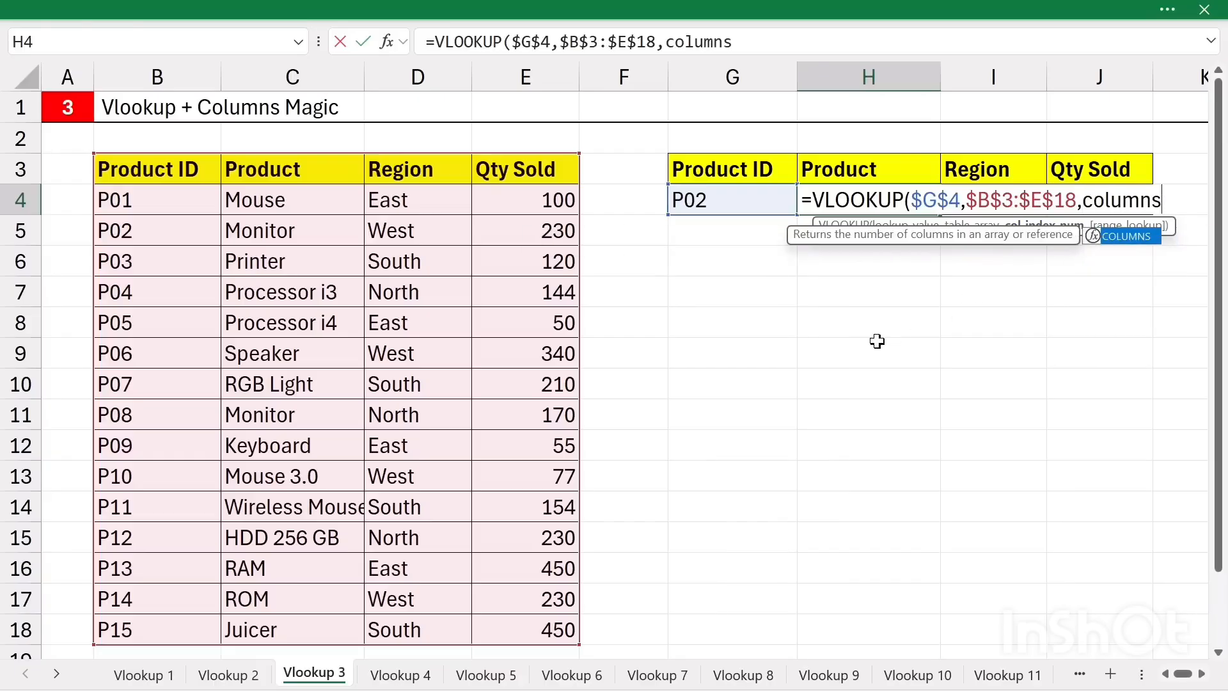
{"action": "key", "text": "Tab"}
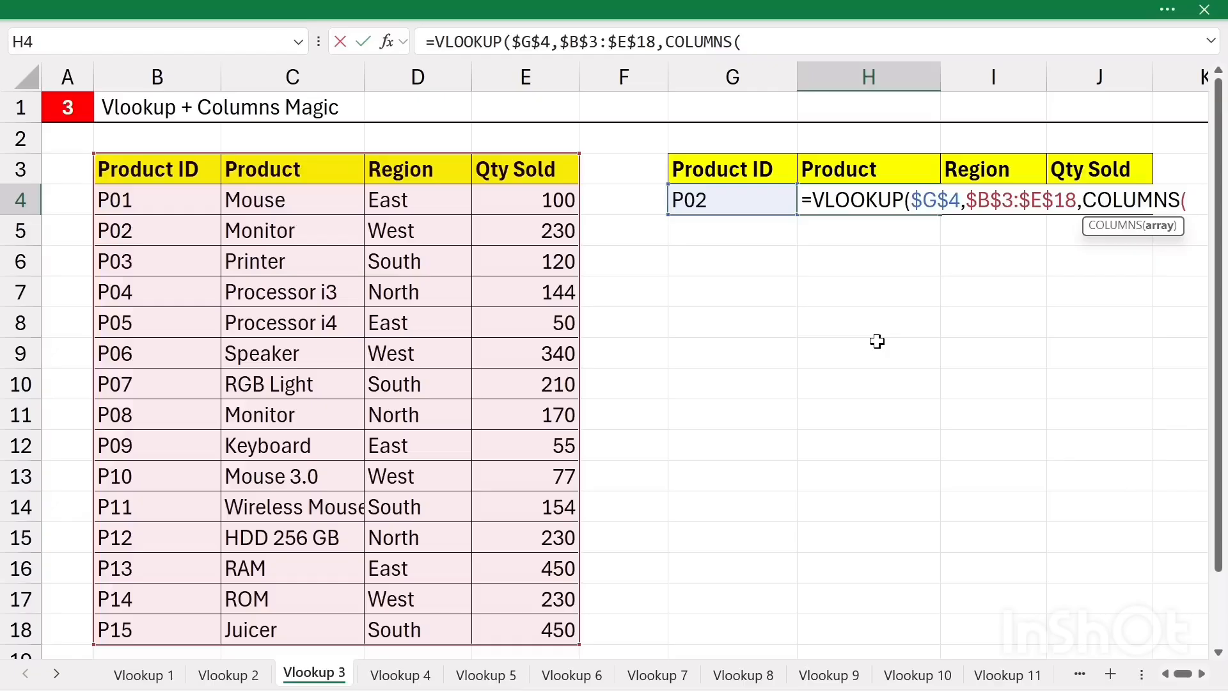
{"action": "left_click", "coordinate": [699, 133]}
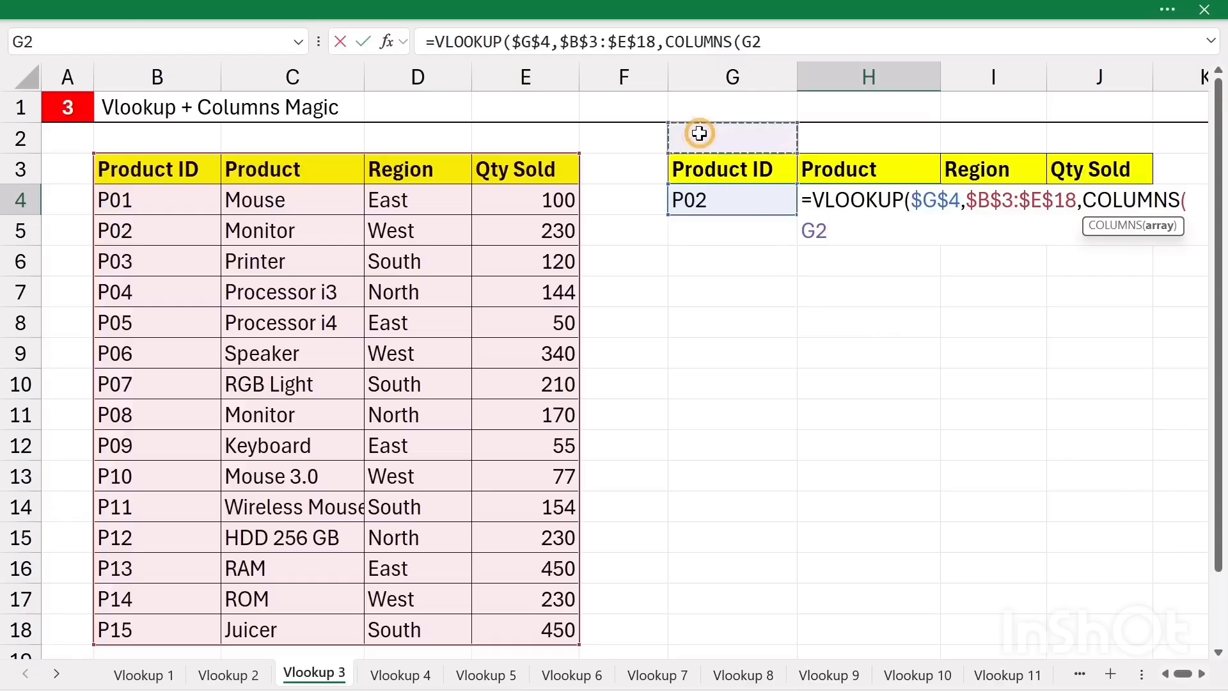
{"action": "type", "text": ":"}
{"action": "left_click", "coordinate": [699, 133]}
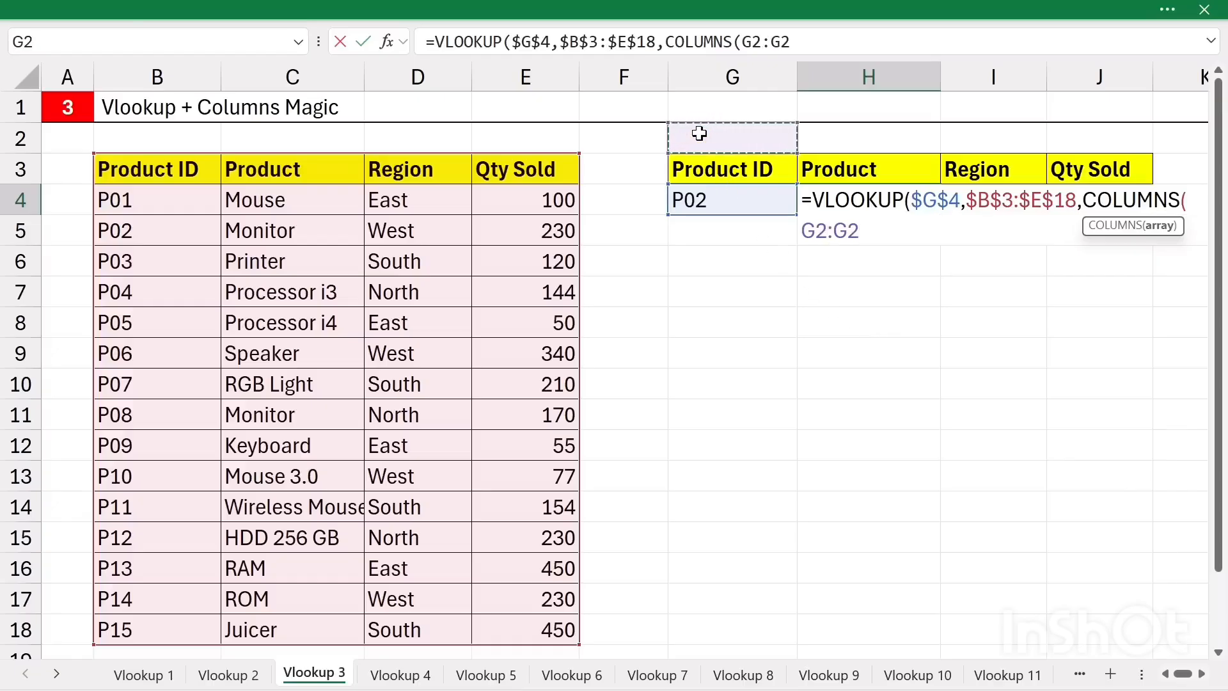
{"action": "left_click_drag", "start_coordinate": [806, 138], "coordinate": [814, 134]}
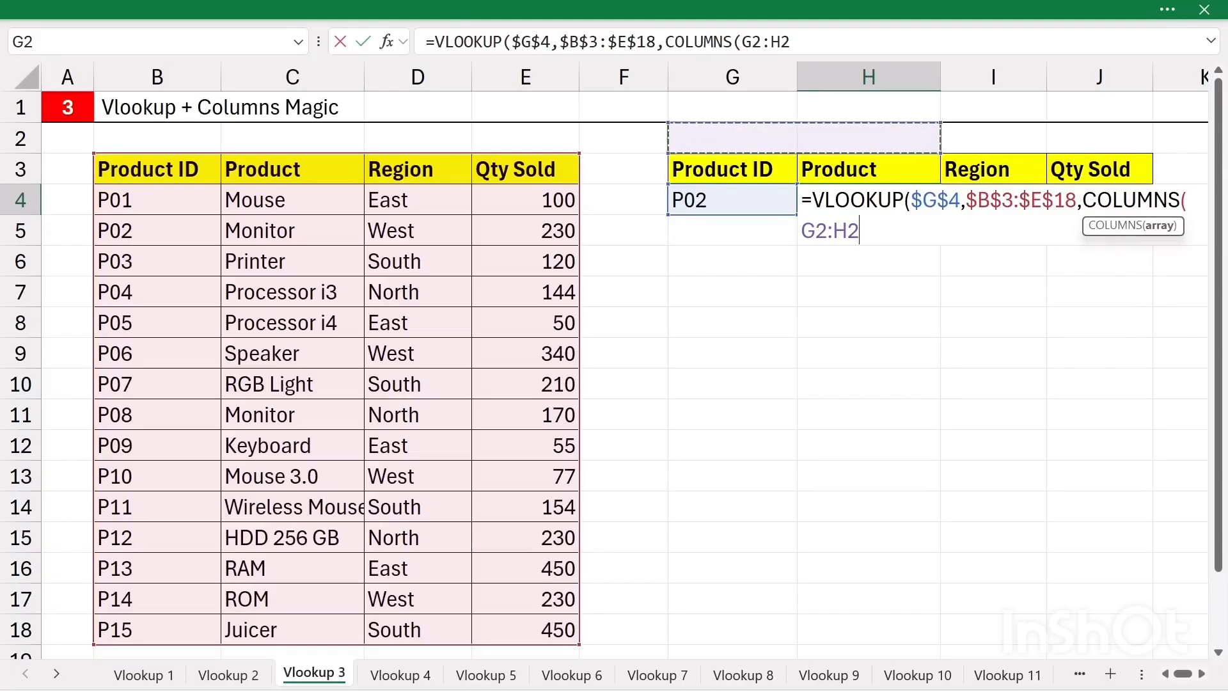
{"action": "left_click_drag", "start_coordinate": [816, 232], "coordinate": [812, 299]}
{"action": "left_click", "coordinate": [811, 238]}
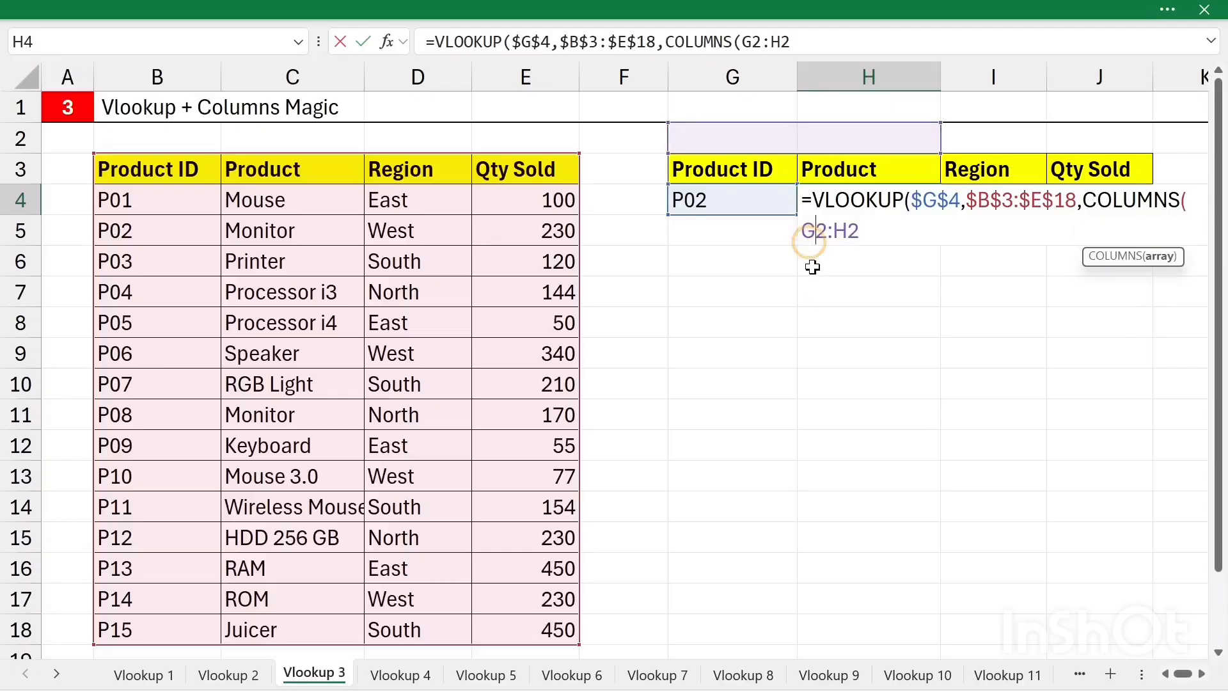
{"action": "key", "text": "F4"}
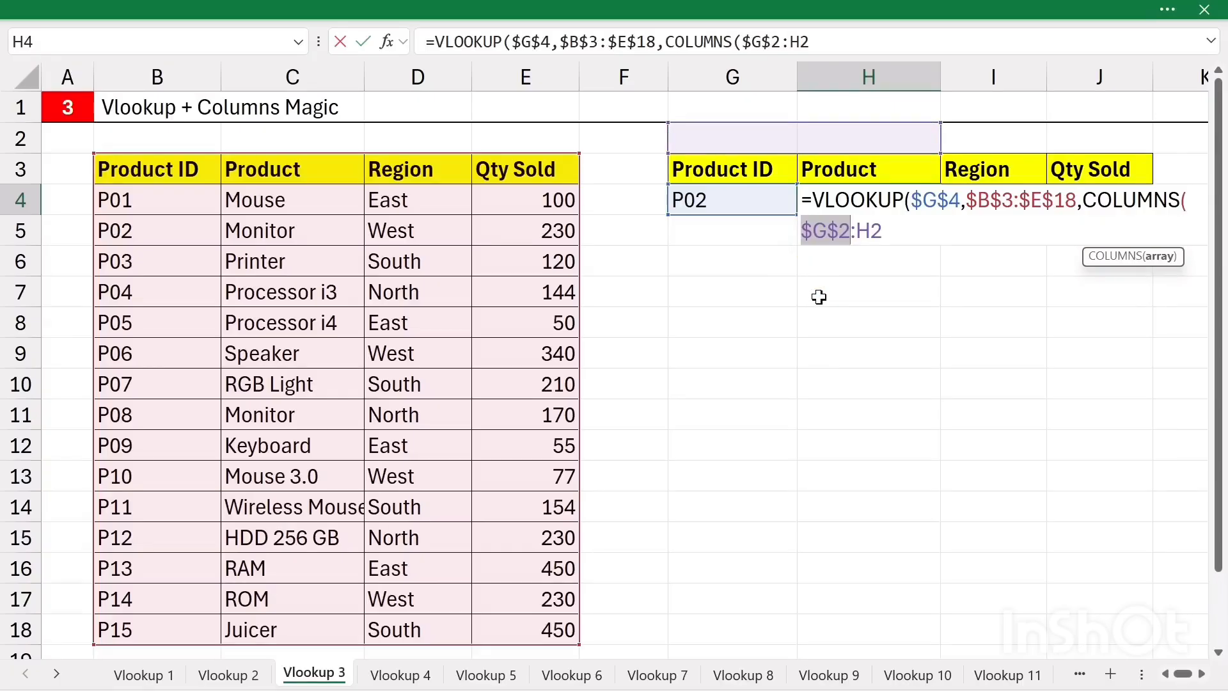
{"action": "key", "text": "End"}
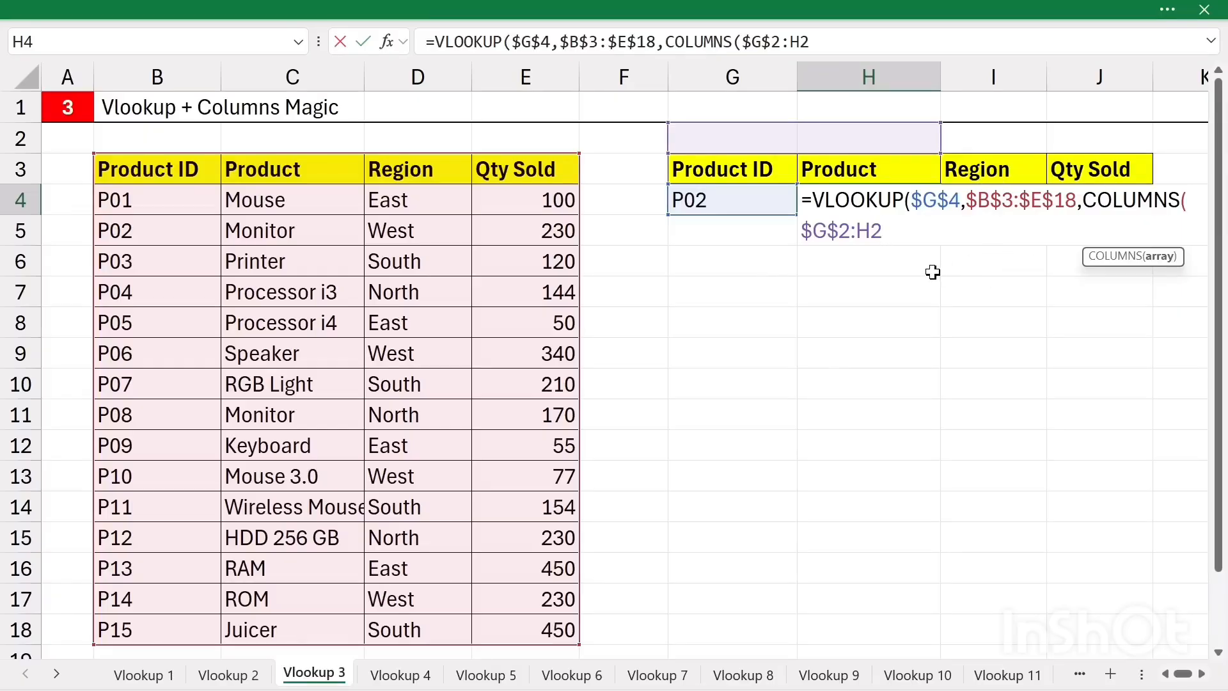
{"action": "type", "text": ")"}
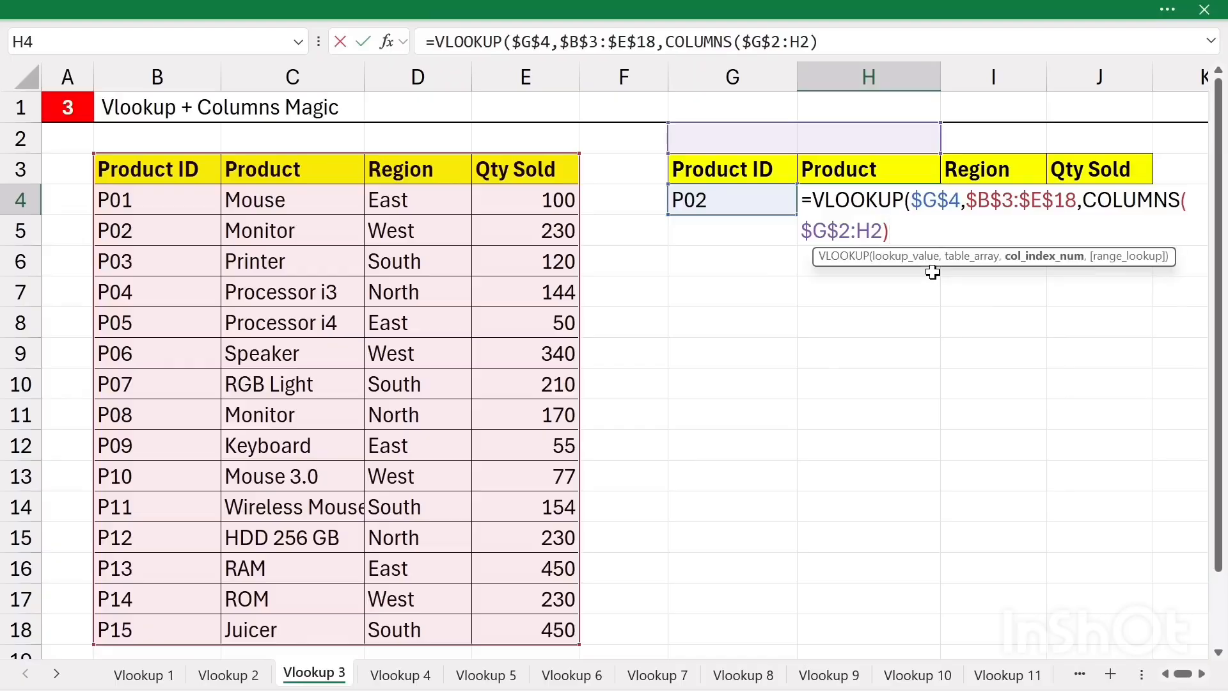
- Complete the H4 VLOOKUP with exact match 0 and fill the formula across to J4
{"action": "type", "text": ","}
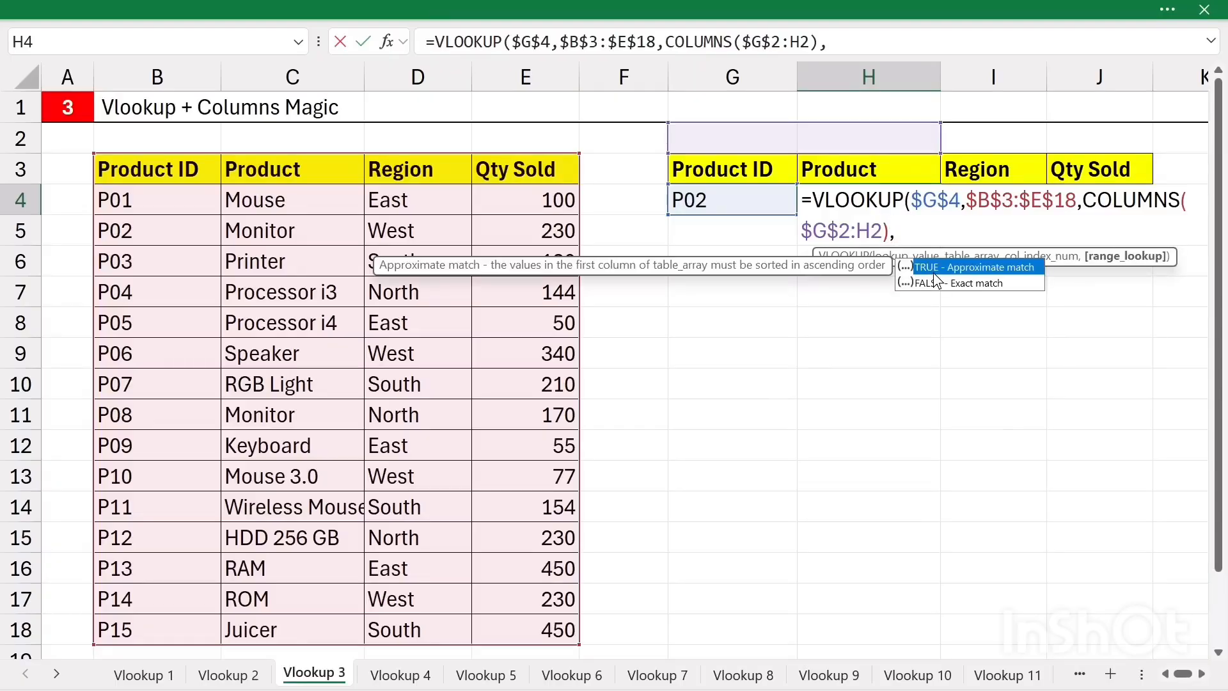
{"action": "type", "text": "0)"}
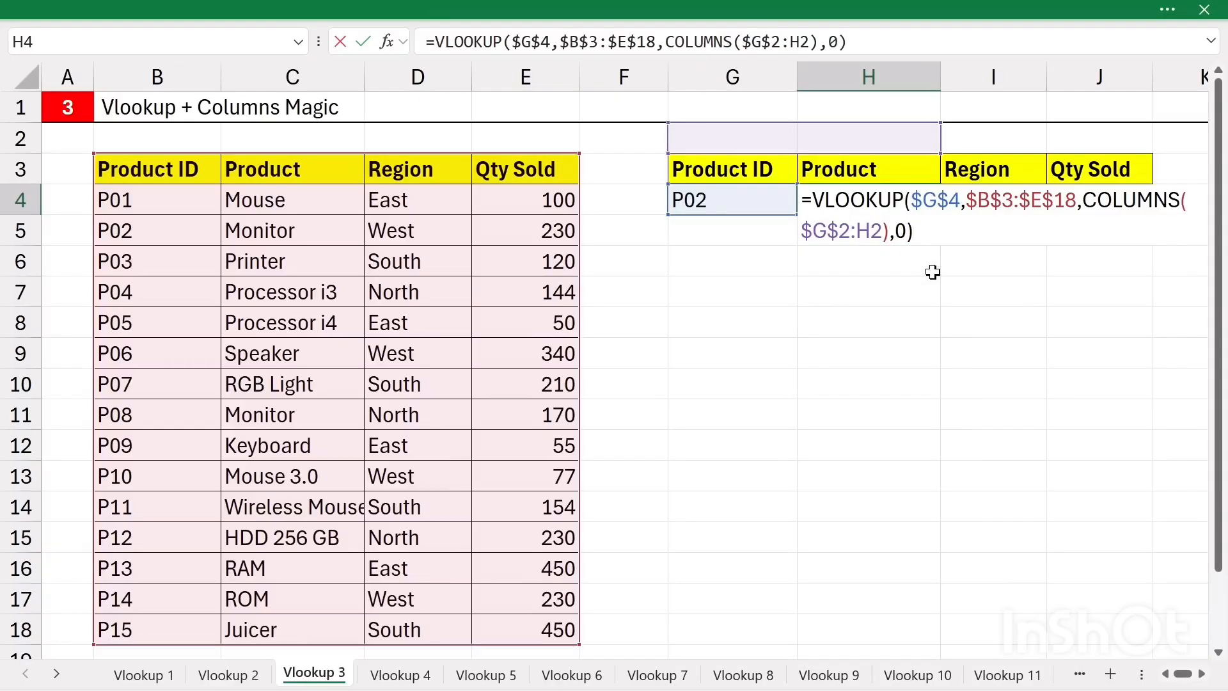
{"action": "key", "text": "Return"}
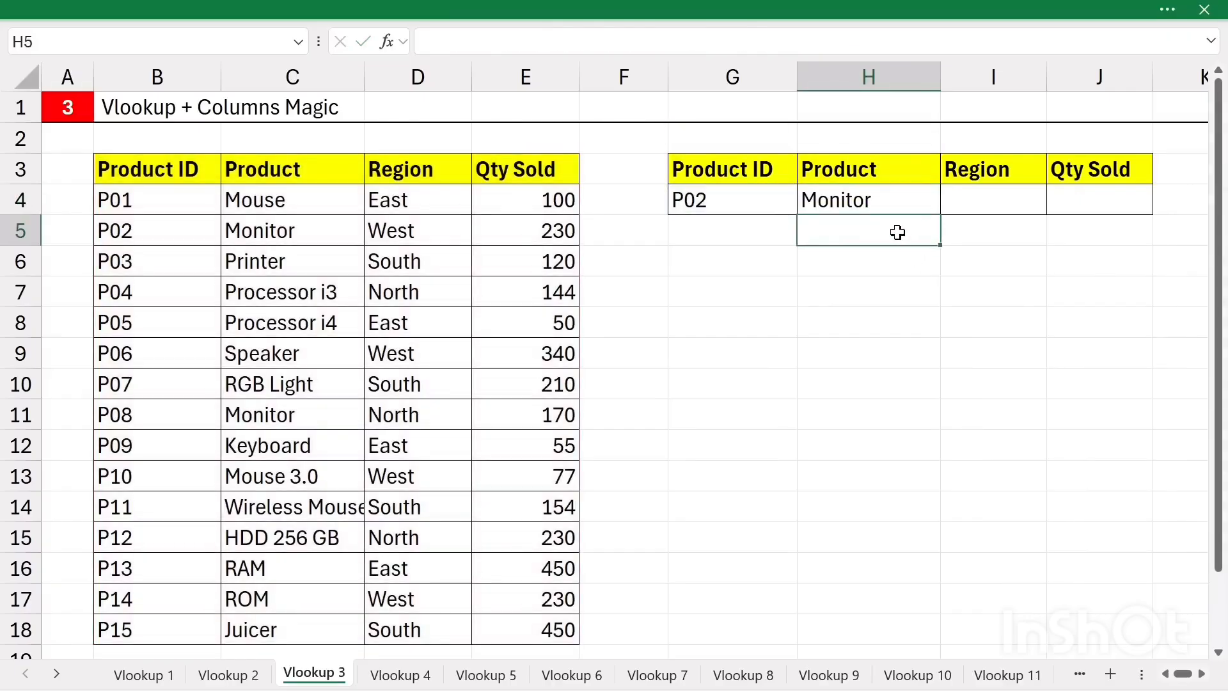
{"action": "left_click", "coordinate": [891, 205]}
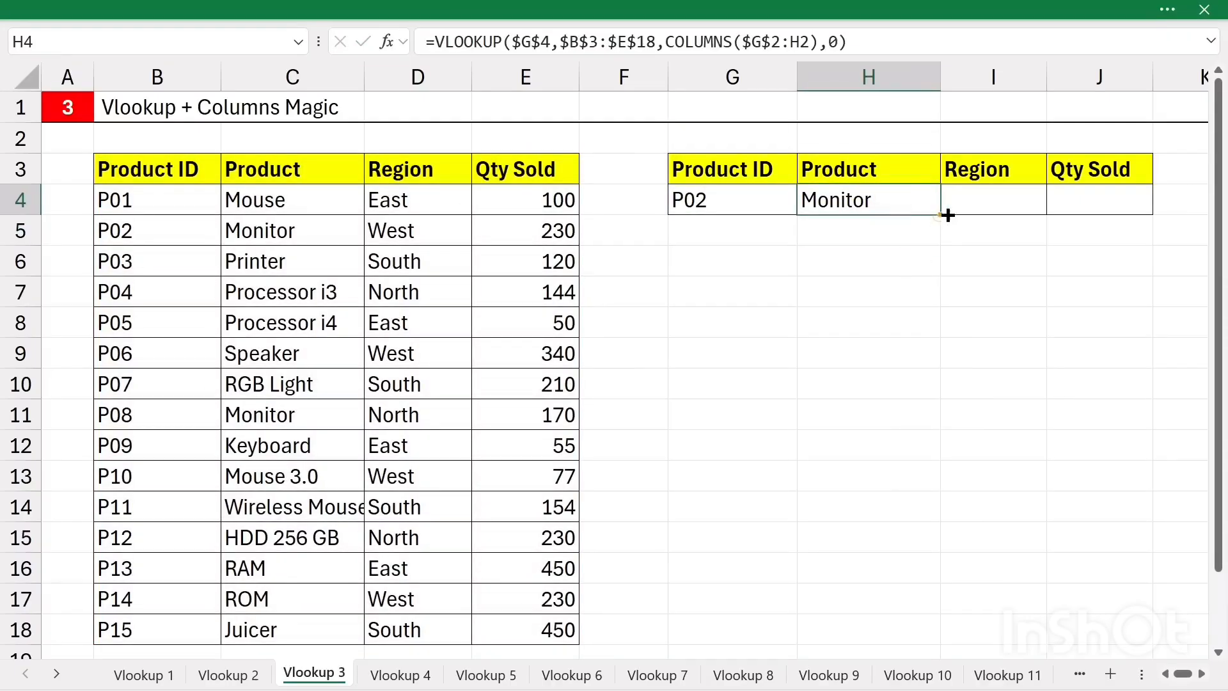
{"action": "left_click_drag", "start_coordinate": [948, 216], "coordinate": [1092, 209]}
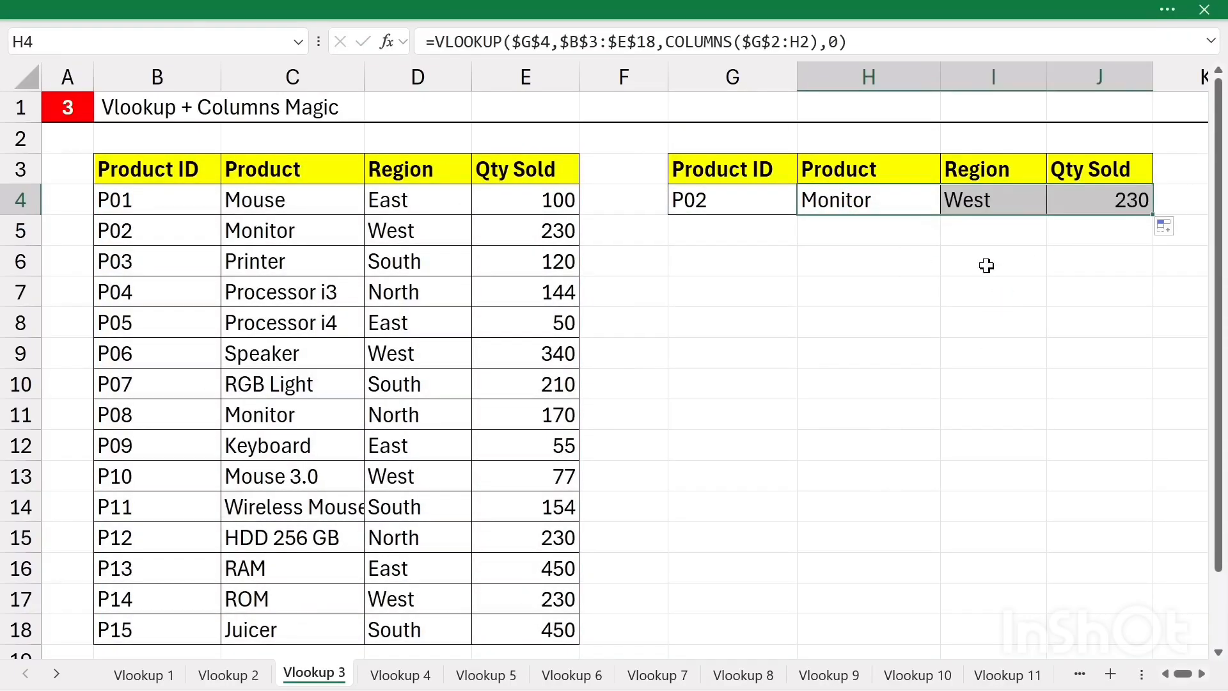
- Compare the lookup results in H4:J4 with the P02 row of the source table
{"action": "left_click", "coordinate": [720, 202]}
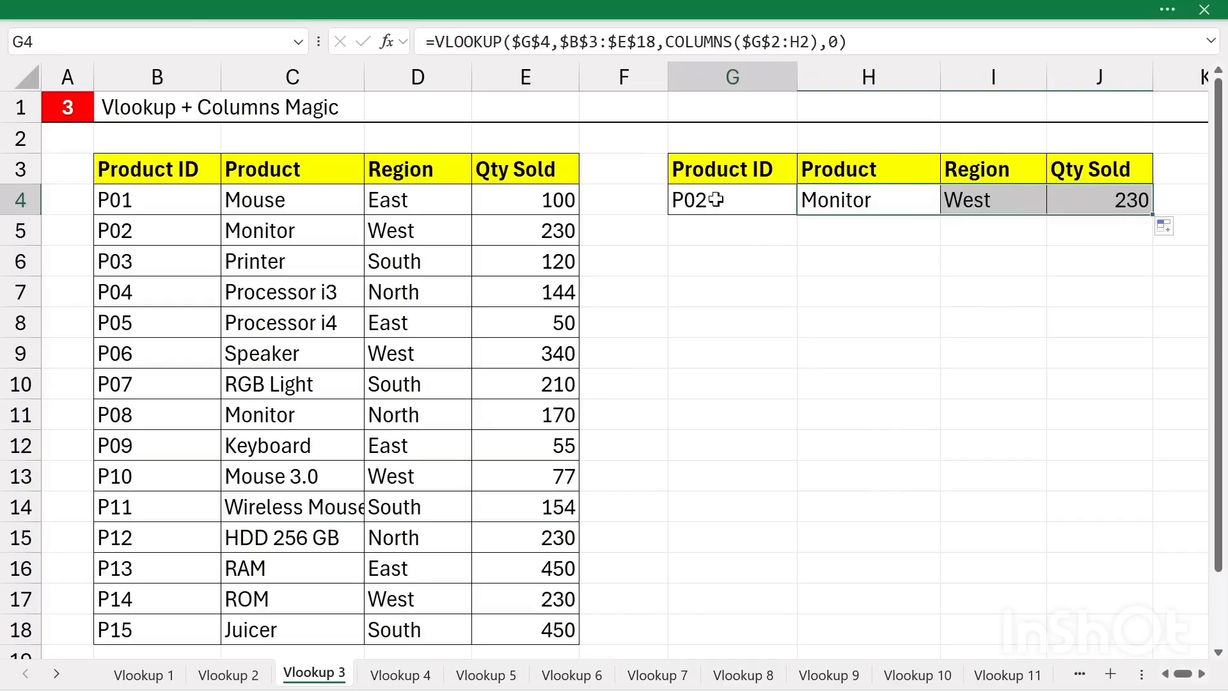
{"action": "left_click_drag", "start_coordinate": [158, 180], "coordinate": [529, 233]}
{"action": "left_click", "coordinate": [159, 235]}
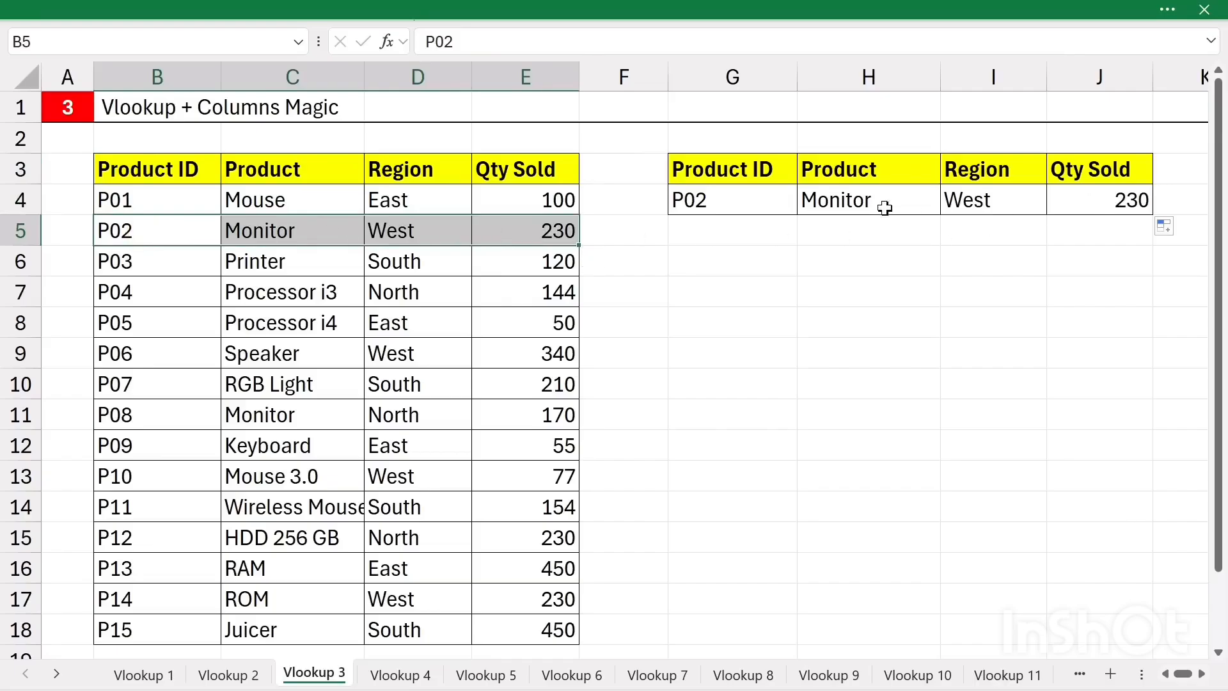
- Change the lookup Product ID in G4 to P06
{"action": "double_click", "coordinate": [736, 200]}
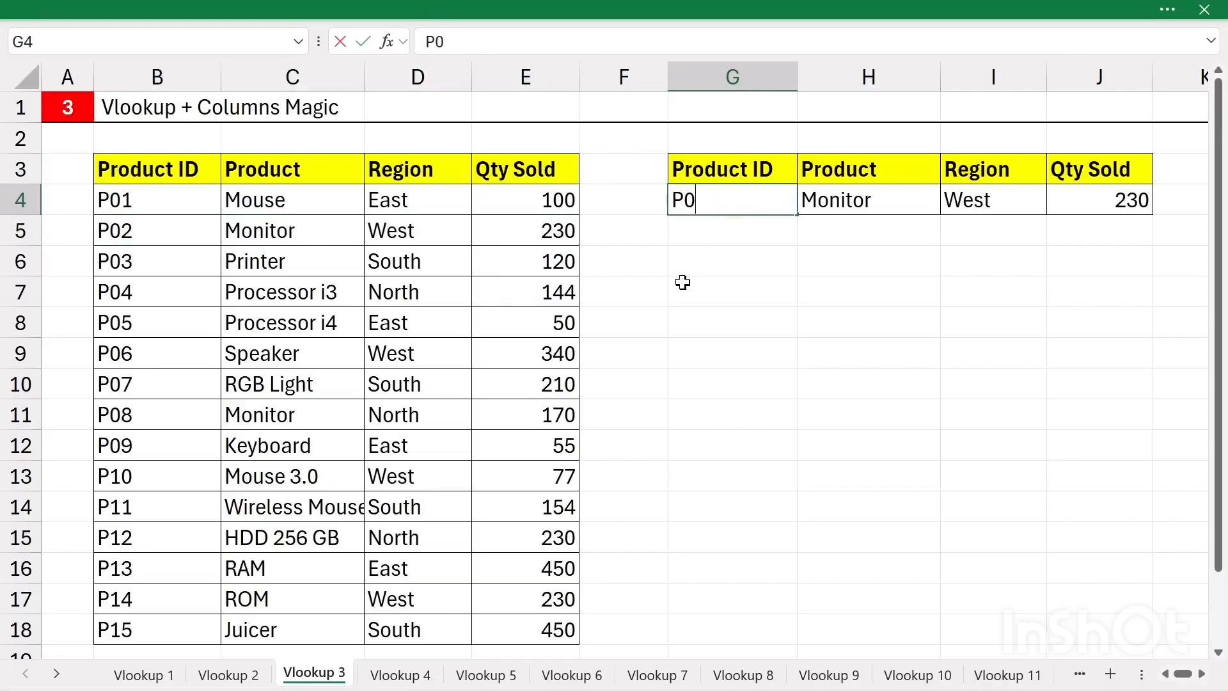
{"action": "type", "text": "6"}
{"action": "key", "text": "Return"}
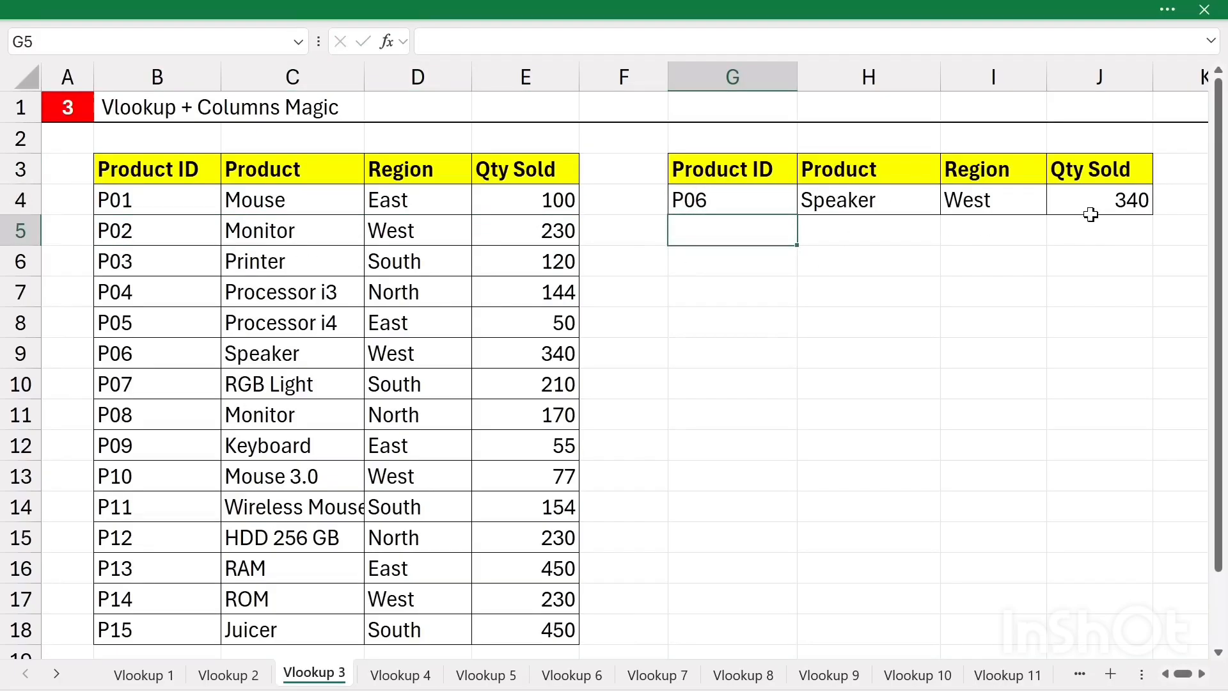
- Inspect the VLOOKUP formulas in I4 and J4 to see how their COLUMNS range expands
{"action": "double_click", "coordinate": [1001, 202]}
{"action": "left_click", "coordinate": [1150, 230]}
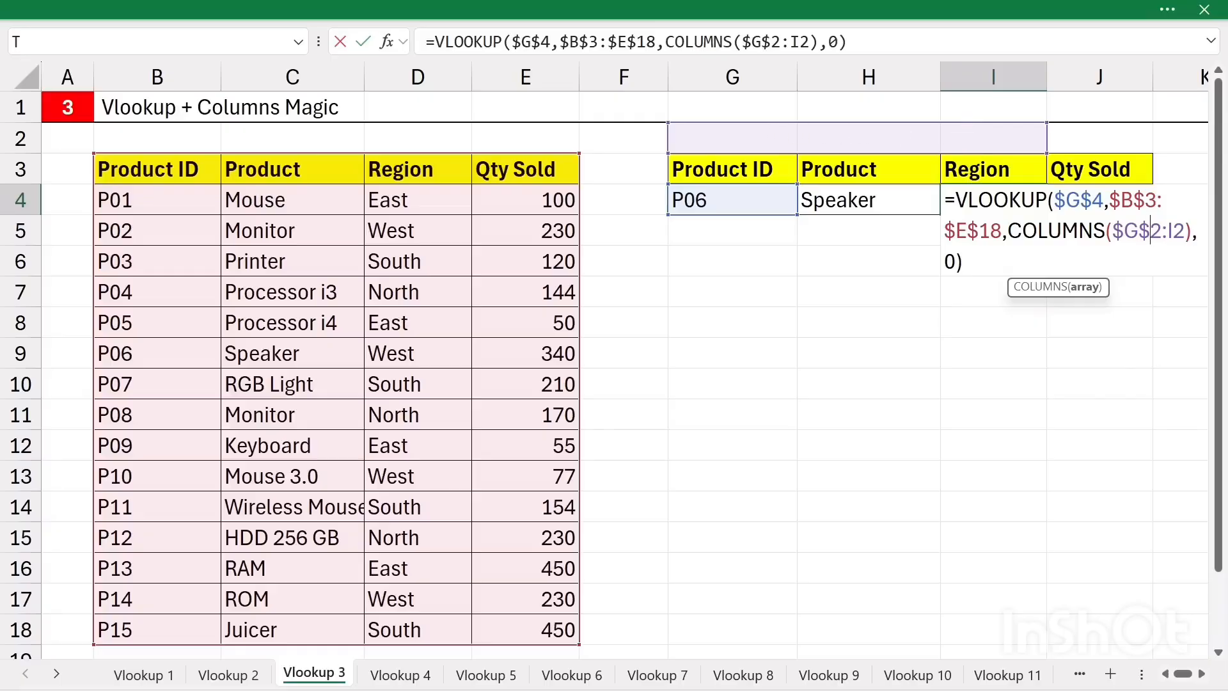
{"action": "key", "text": "Return"}
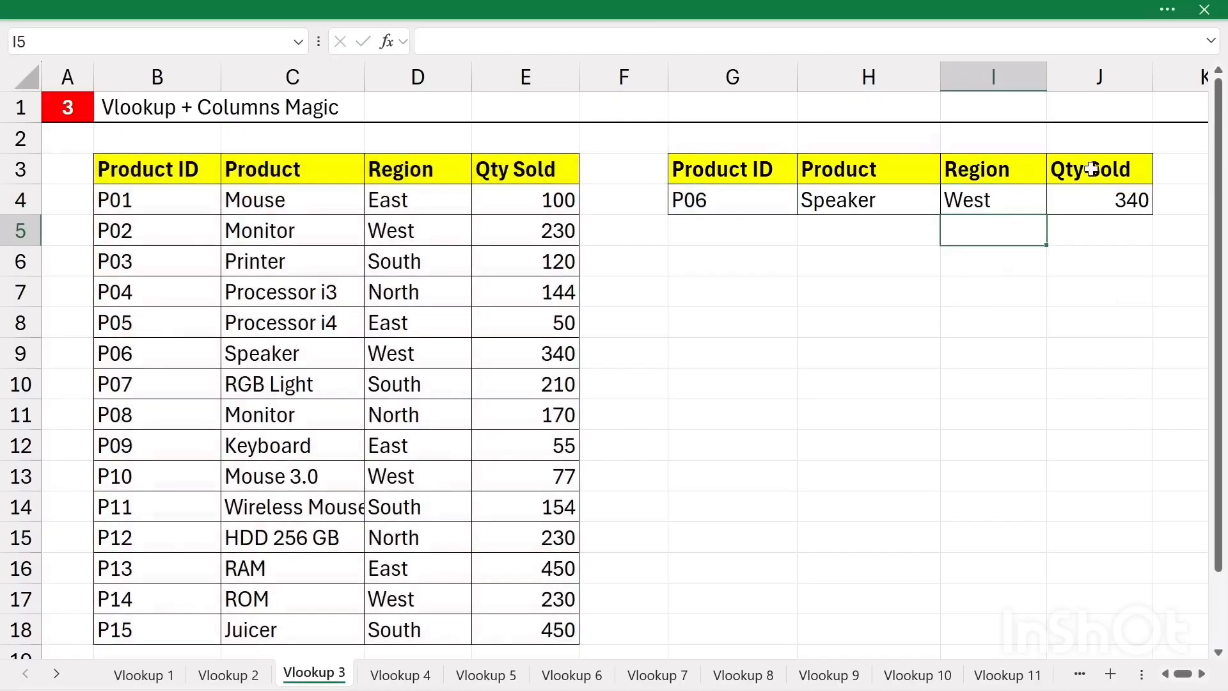
{"action": "left_click", "coordinate": [1096, 200]}
{"action": "double_click", "coordinate": [1099, 201]}
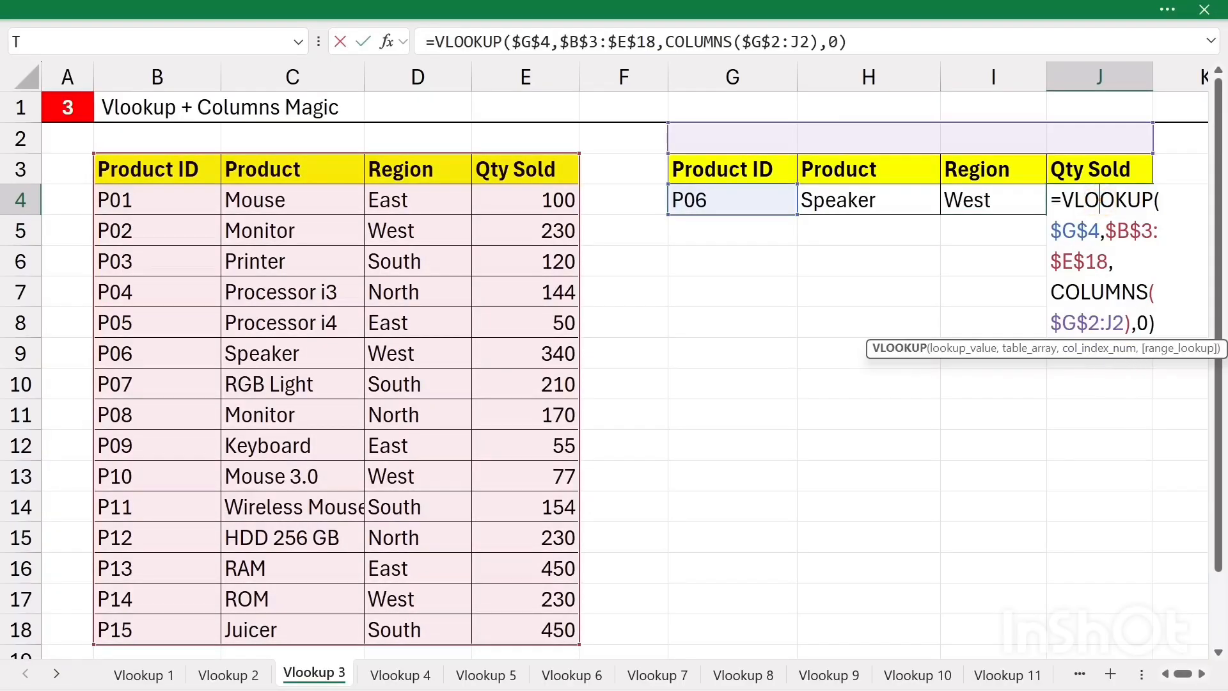
{"action": "left_click", "coordinate": [1088, 323]}
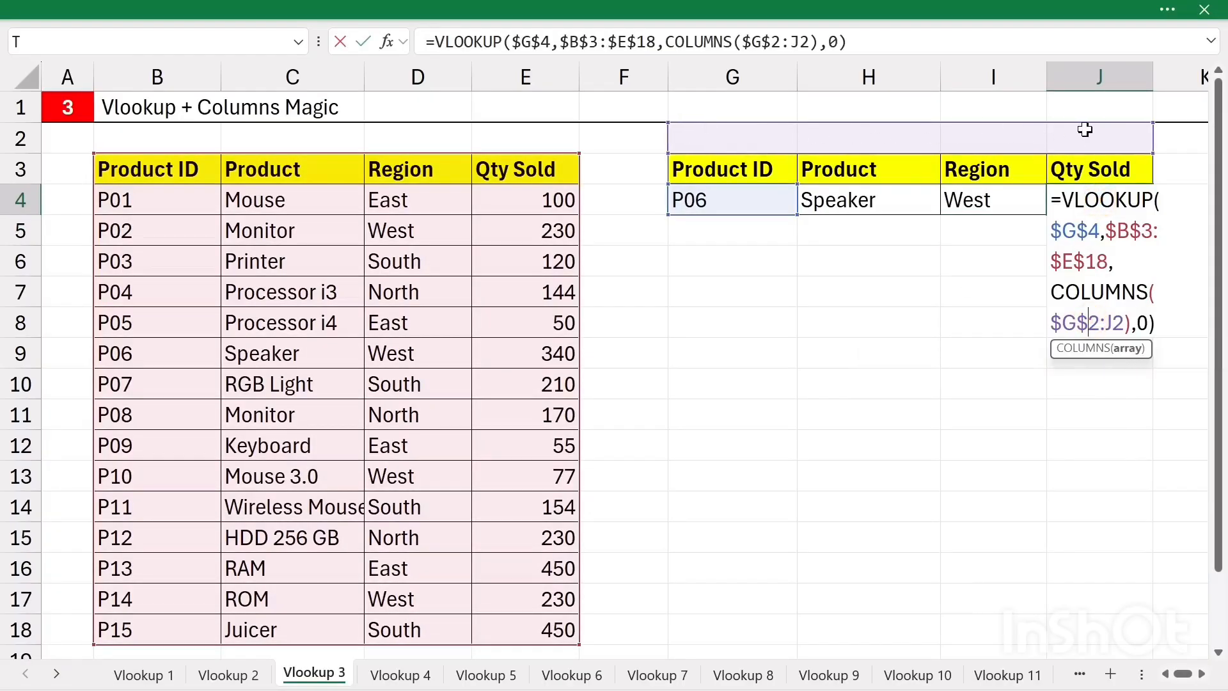
{"action": "key", "text": "Return"}
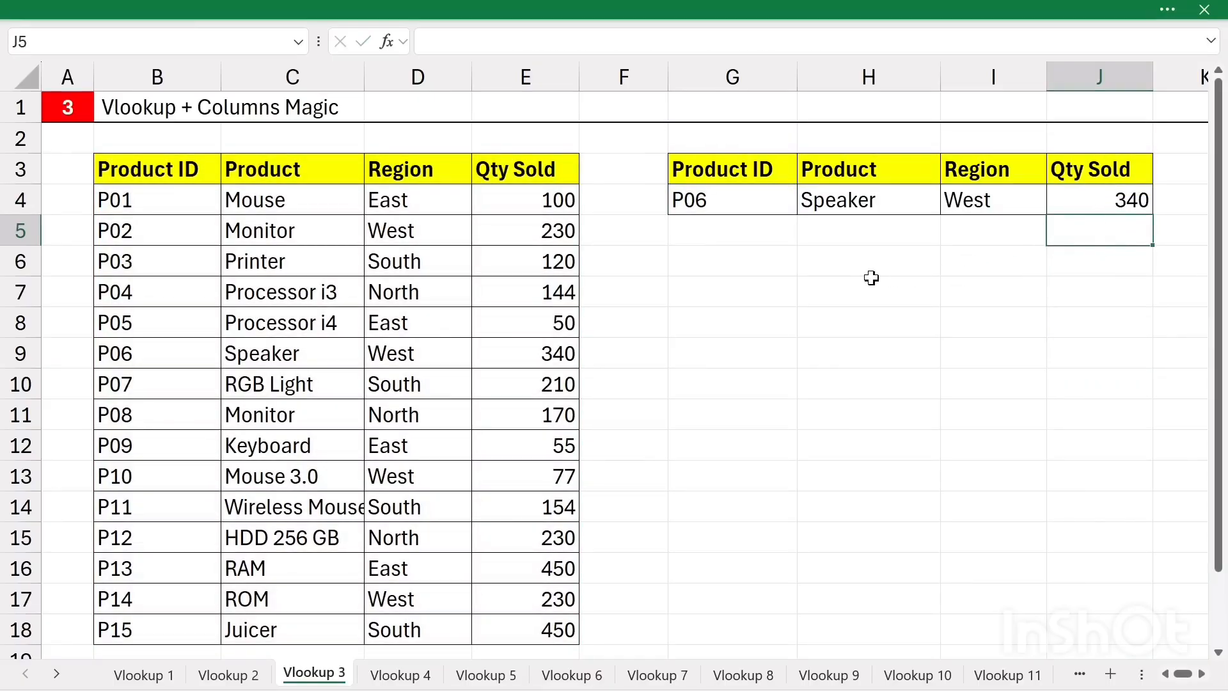
{"action": "left_click_drag", "start_coordinate": [825, 198], "coordinate": [1055, 199]}
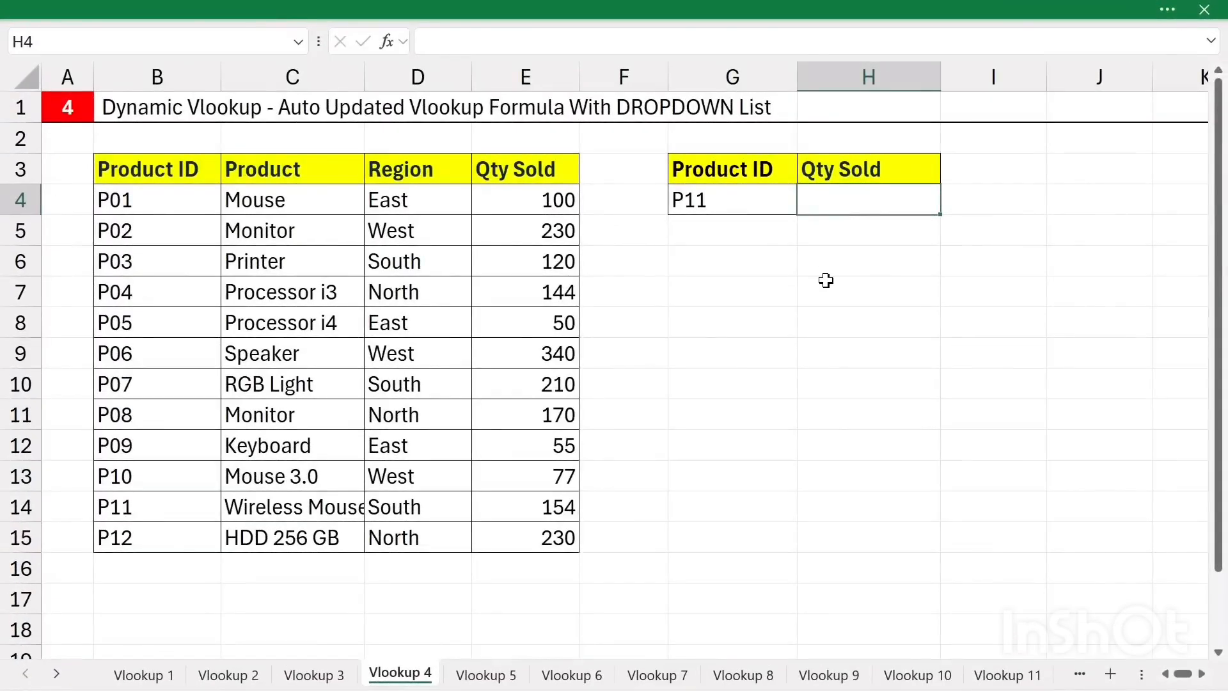
- Enter a VLOOKUP in H4 that looks up G4 in B3:E15, returning column 4 with exact match 0
{"action": "type", "text": "=vloo"}
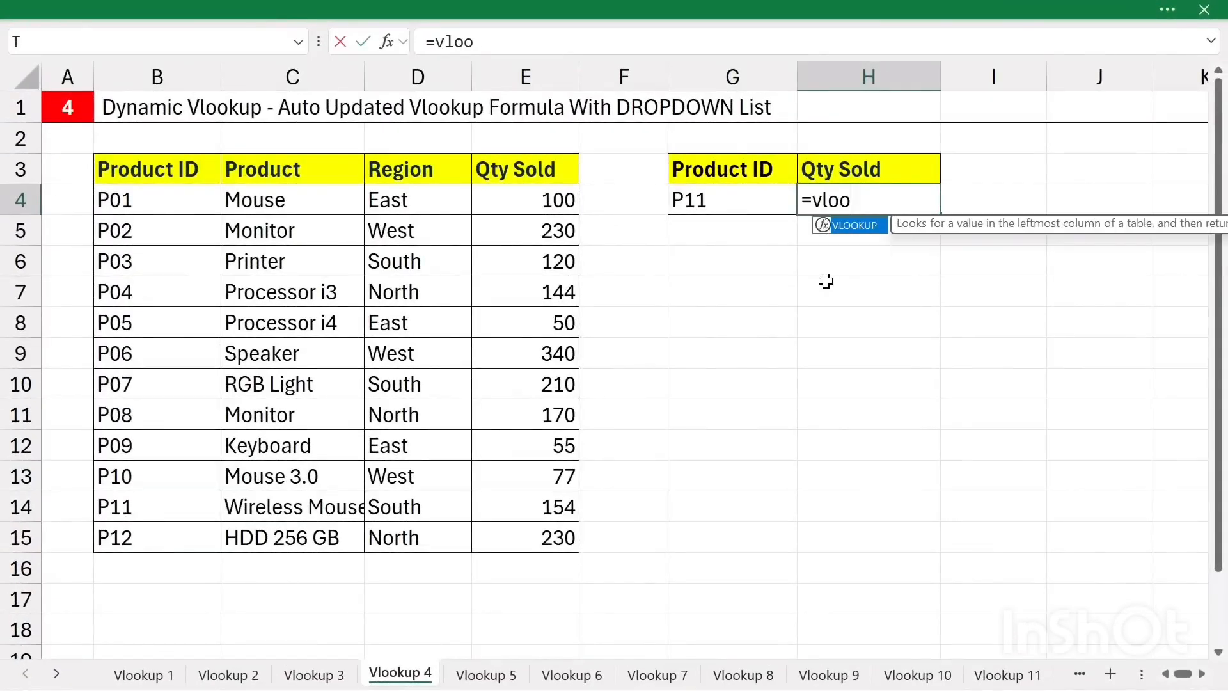
{"action": "key", "text": "Tab"}
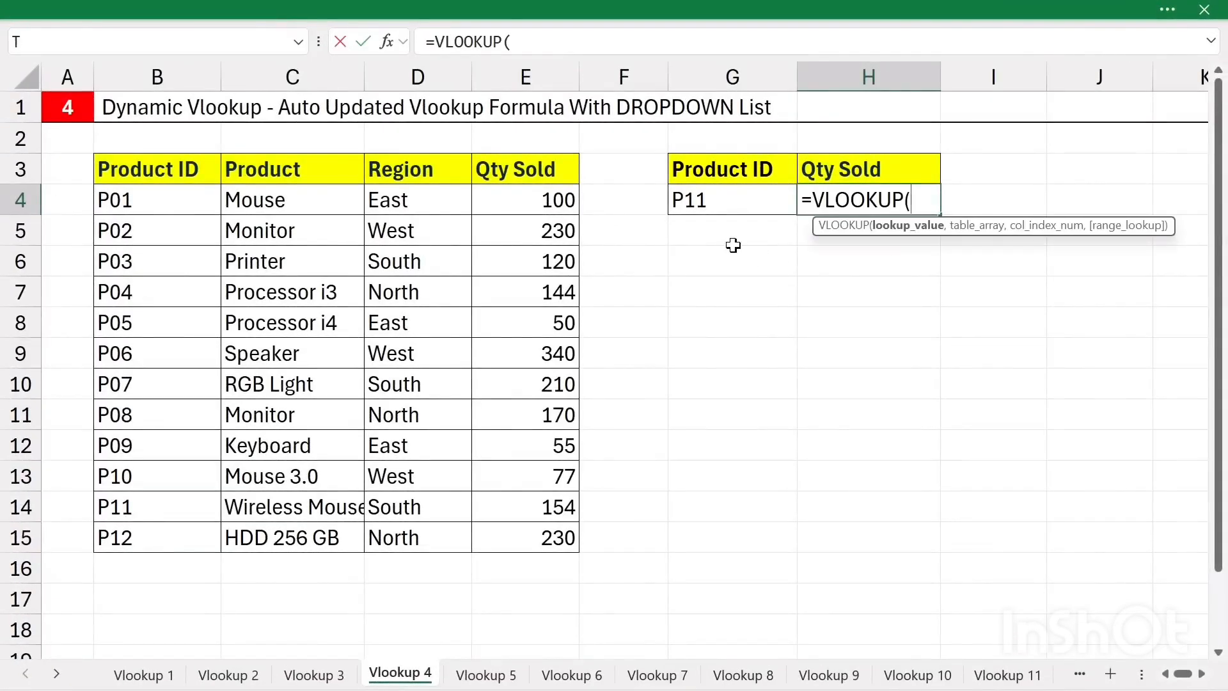
{"action": "left_click", "coordinate": [734, 195]}
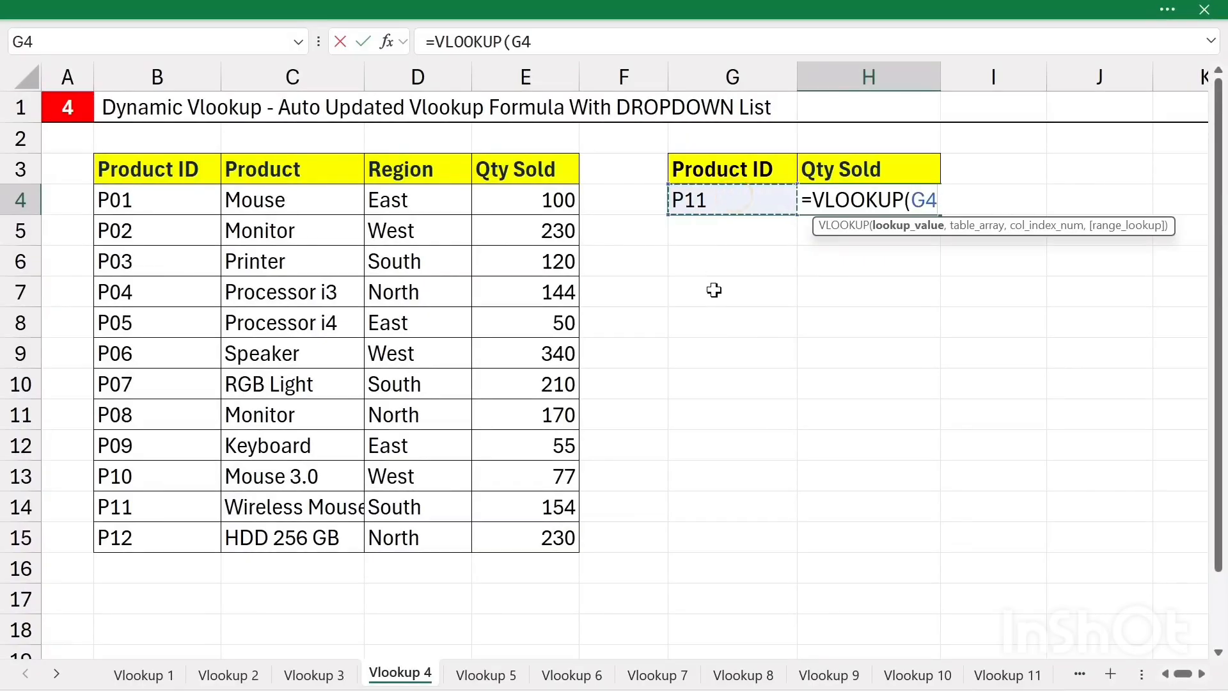
{"action": "type", "text": ","}
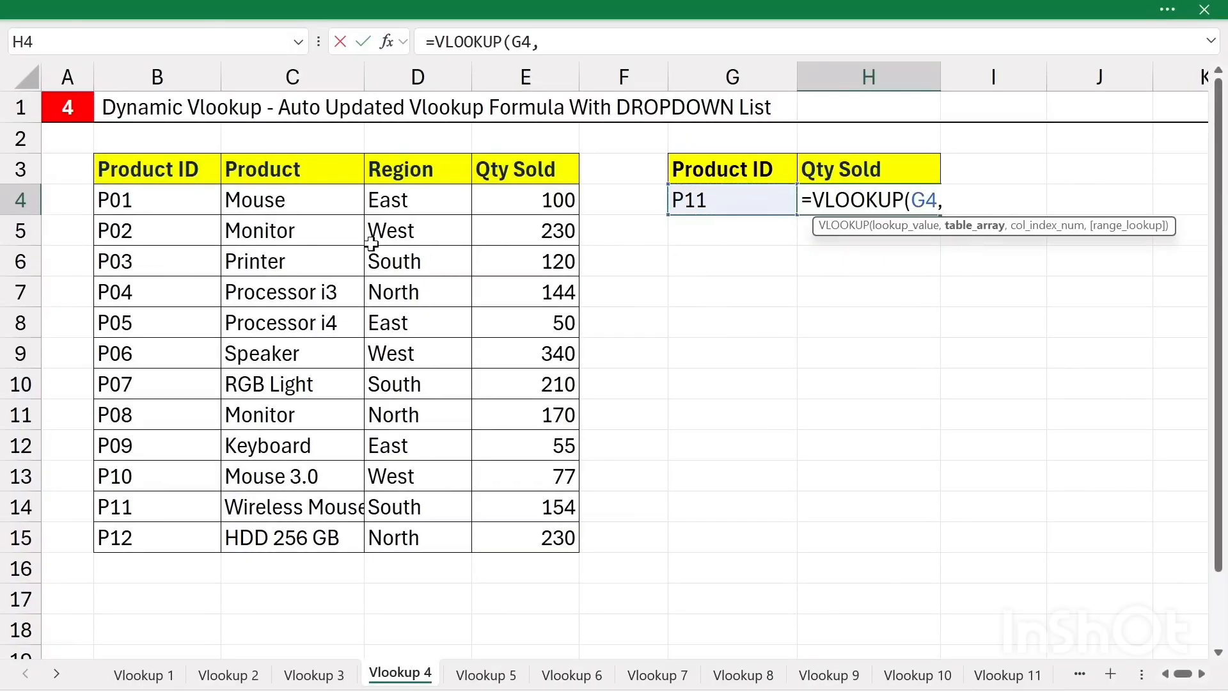
{"action": "left_click_drag", "start_coordinate": [148, 169], "coordinate": [501, 536]}
{"action": "type", "text": ","}
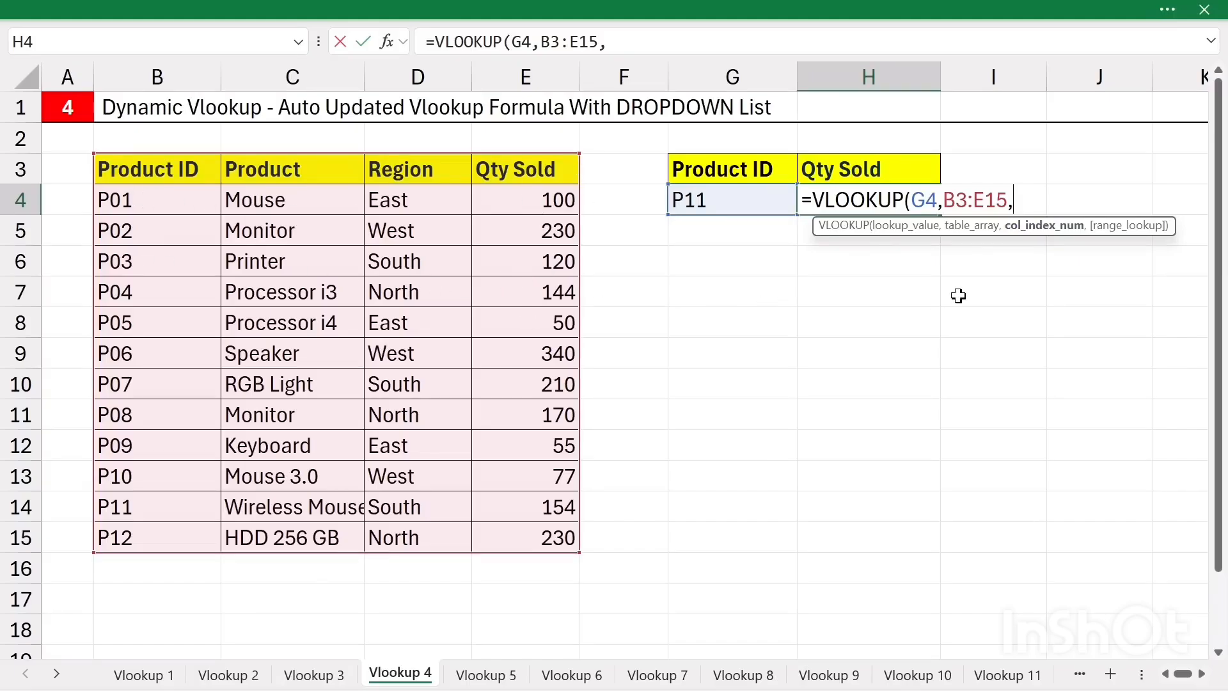
{"action": "type", "text": "4"}
{"action": "type", "text": ",0)"}
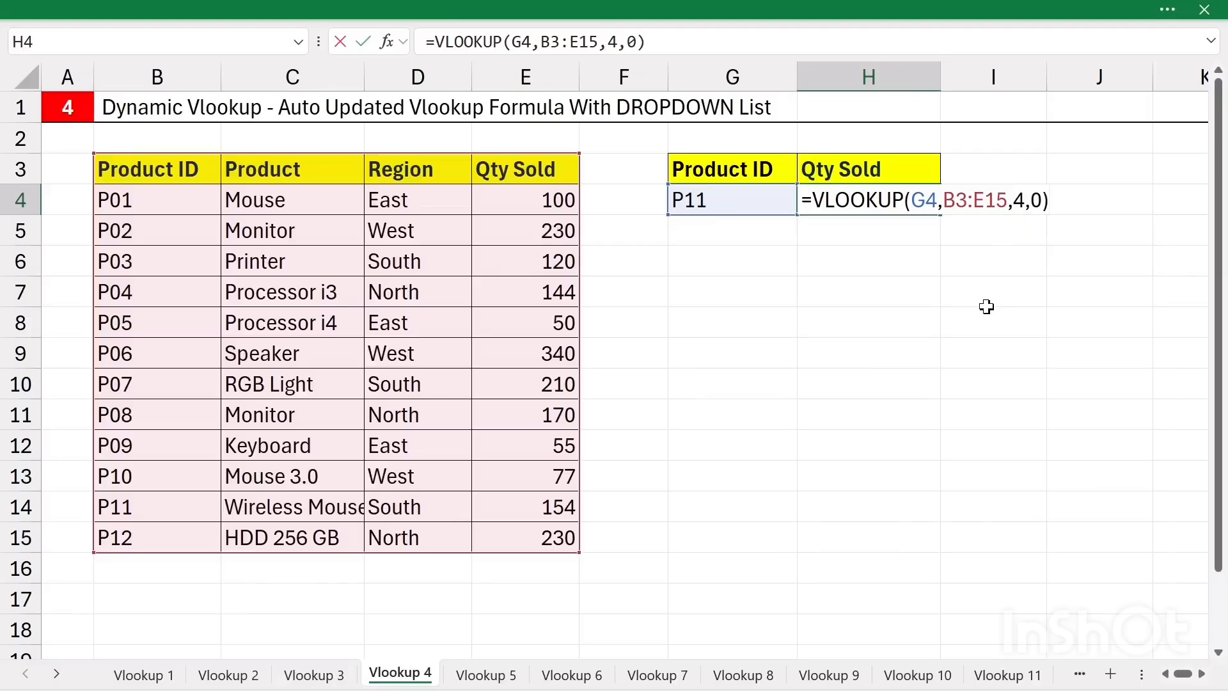
{"action": "key", "text": "Return"}
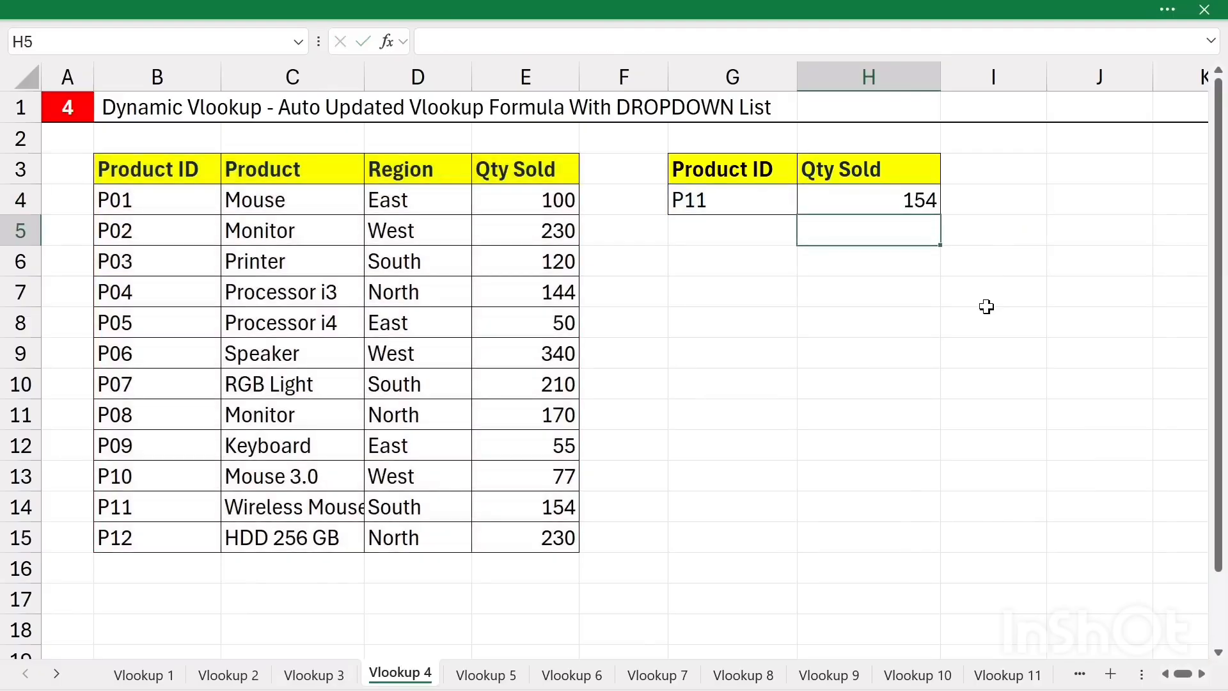
- Compare the Qty Sold lookup result with the P11 row of the source data
{"action": "left_click", "coordinate": [746, 195]}
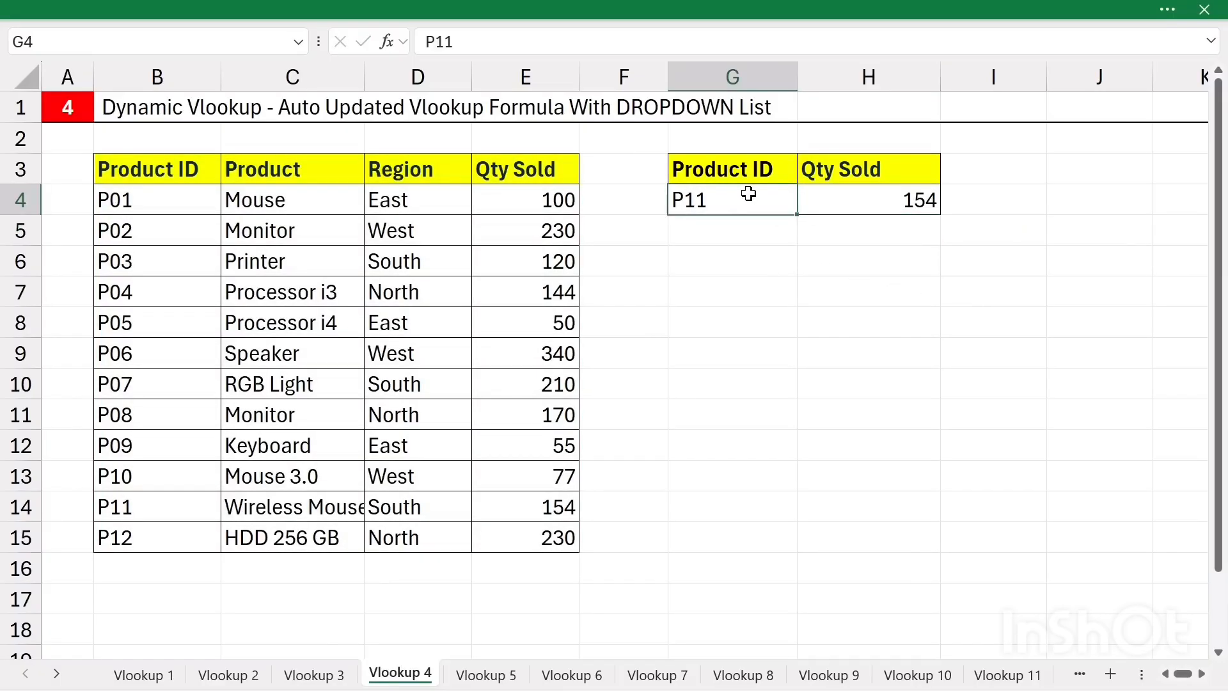
{"action": "left_click_drag", "start_coordinate": [151, 200], "coordinate": [507, 510]}
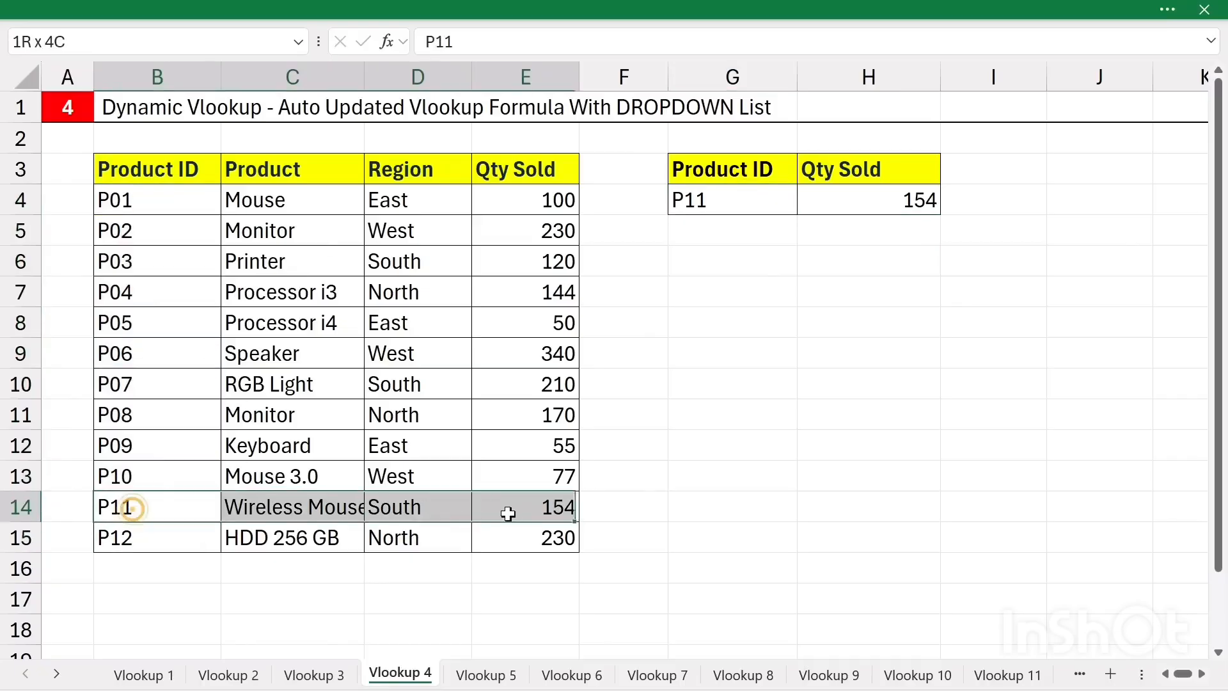
{"action": "left_click", "coordinate": [515, 506]}
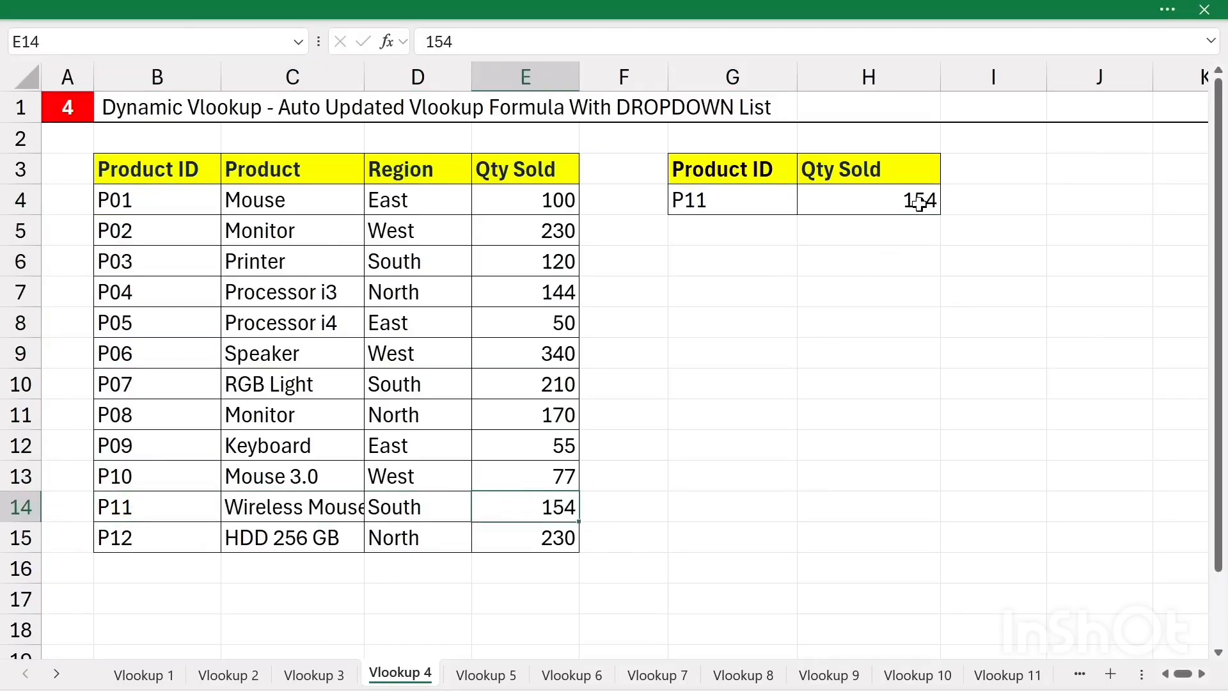
- Add a record in row 16 below the source data: P13, Abc, North, 433
{"action": "left_click", "coordinate": [123, 573]}
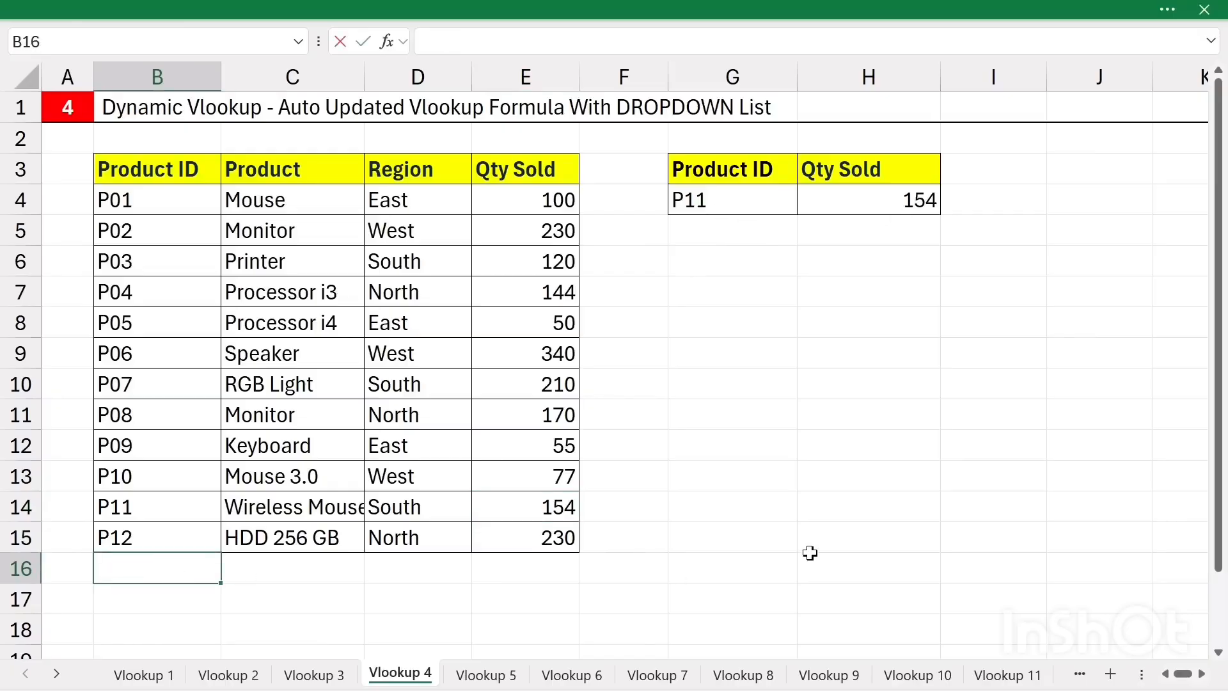
{"action": "type", "text": "P13"}
{"action": "key", "text": "Tab"}
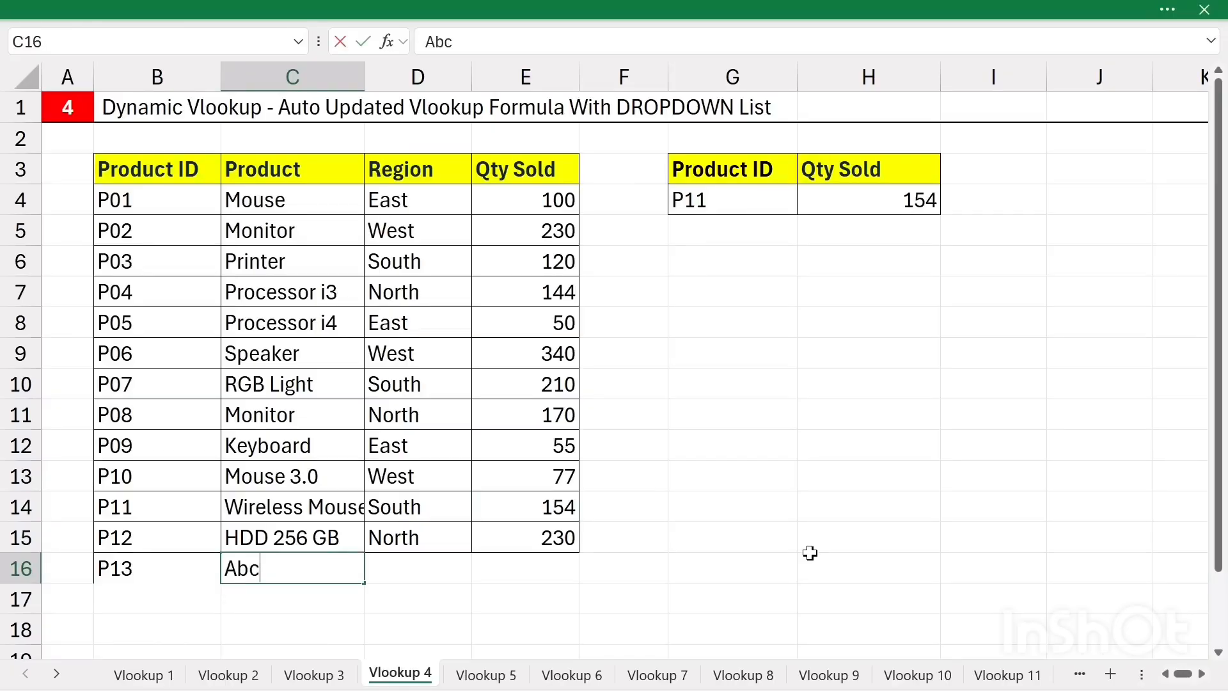
{"action": "key", "text": "Tab"}
{"action": "type", "text": "North"}
{"action": "key", "text": "Tab"}
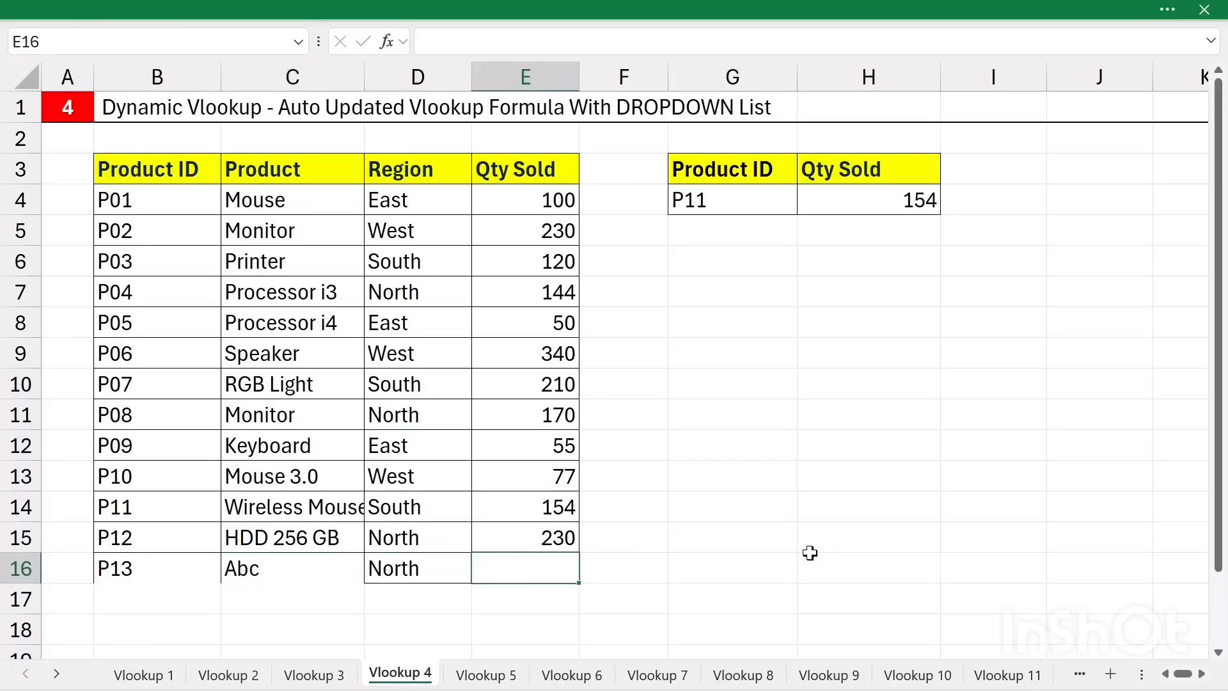
{"action": "type", "text": "433"}
{"action": "left_click", "coordinate": [809, 552]}
- Change the lookup Product ID in G4 to P13
{"action": "double_click", "coordinate": [734, 191]}
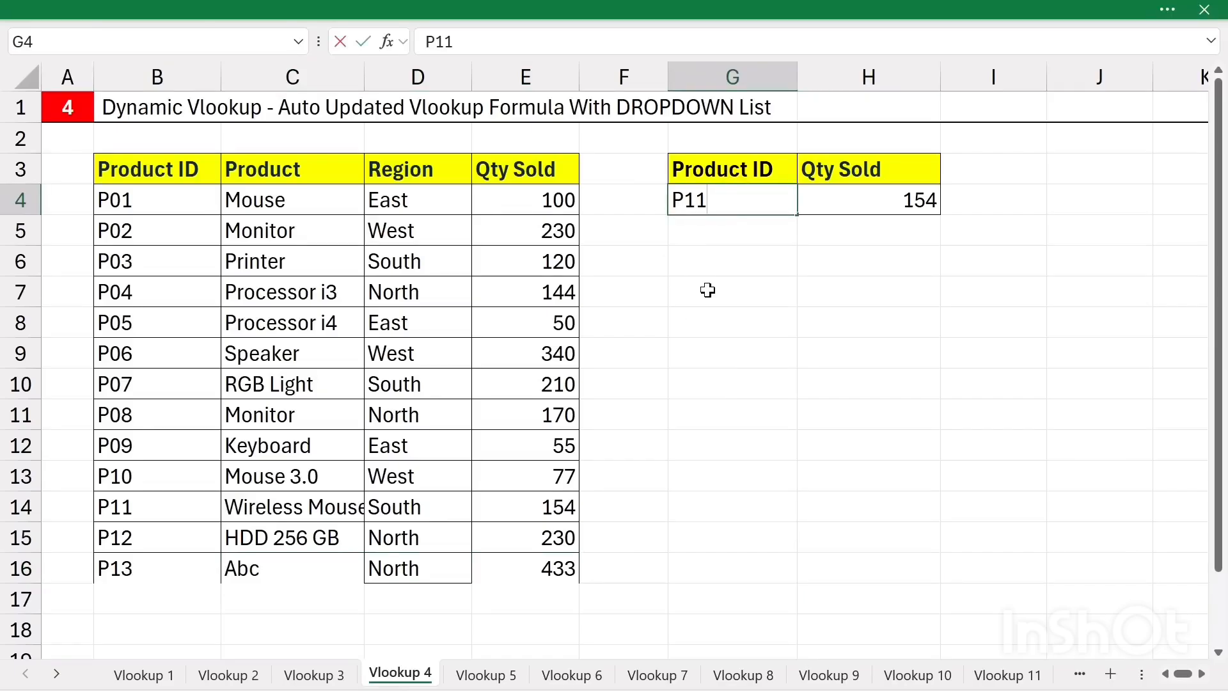
{"action": "key", "text": "BackSpace"}
{"action": "type", "text": "3"}
{"action": "key", "text": "Return"}
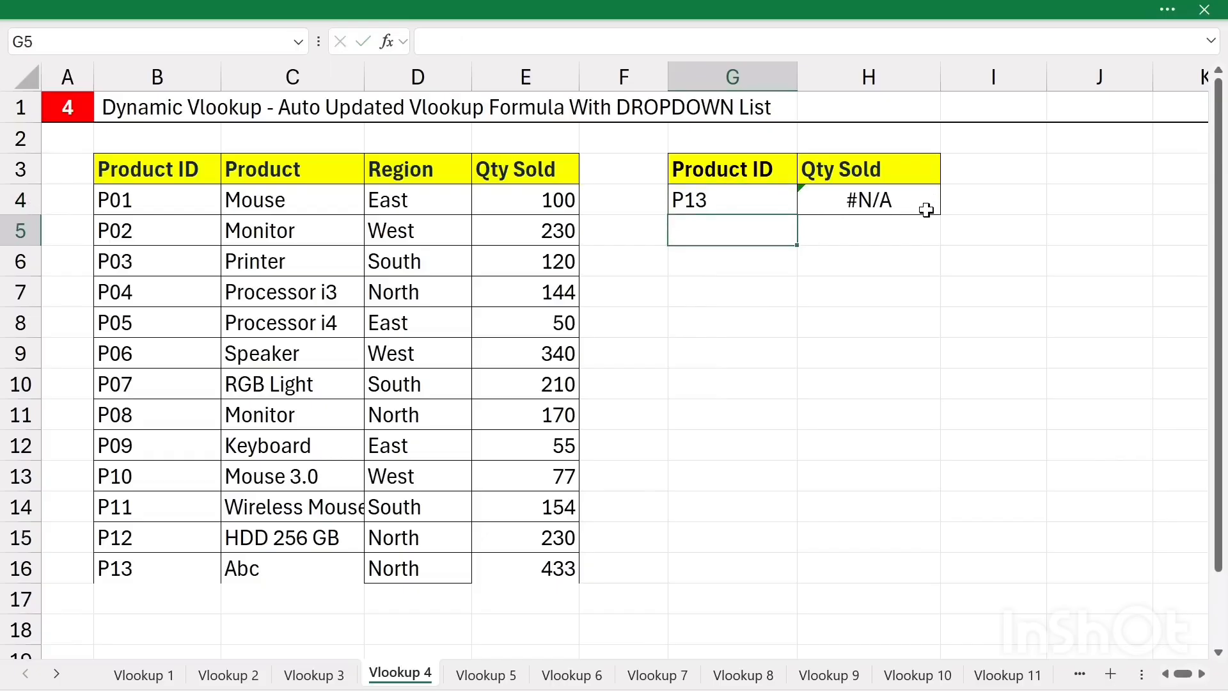
- Check the lookup range in H4's VLOOKUP formula and clear the cell
{"action": "double_click", "coordinate": [907, 198]}
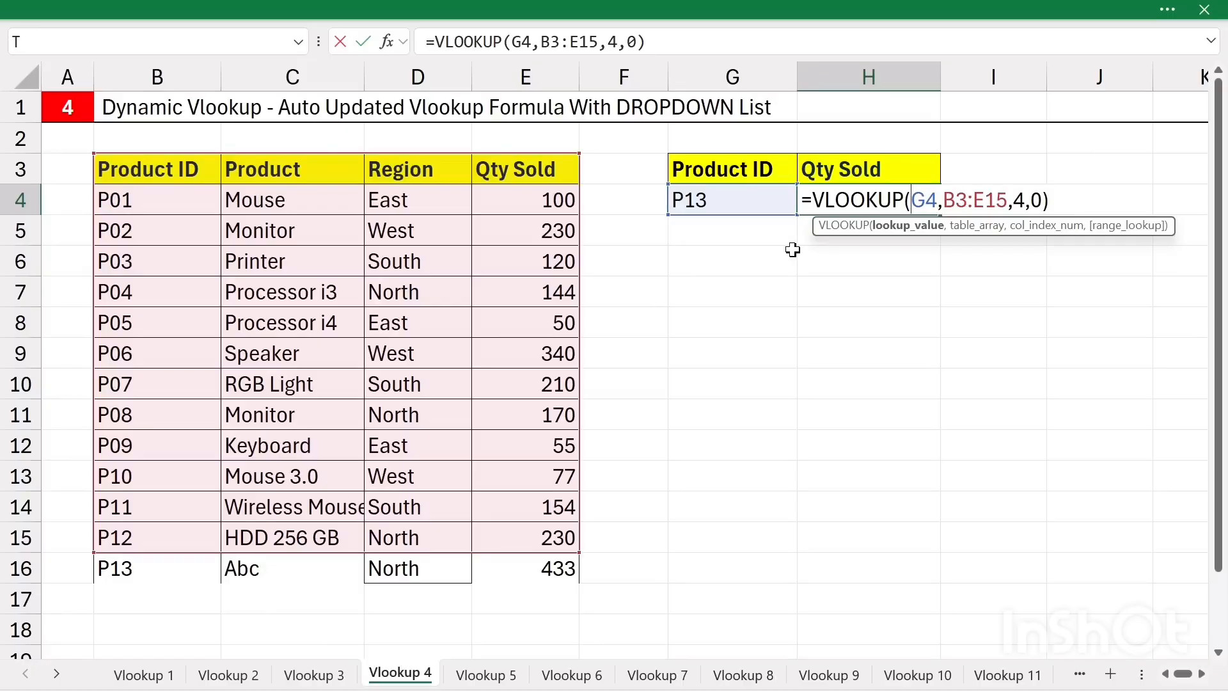
{"action": "key", "text": "ctrl+Return"}
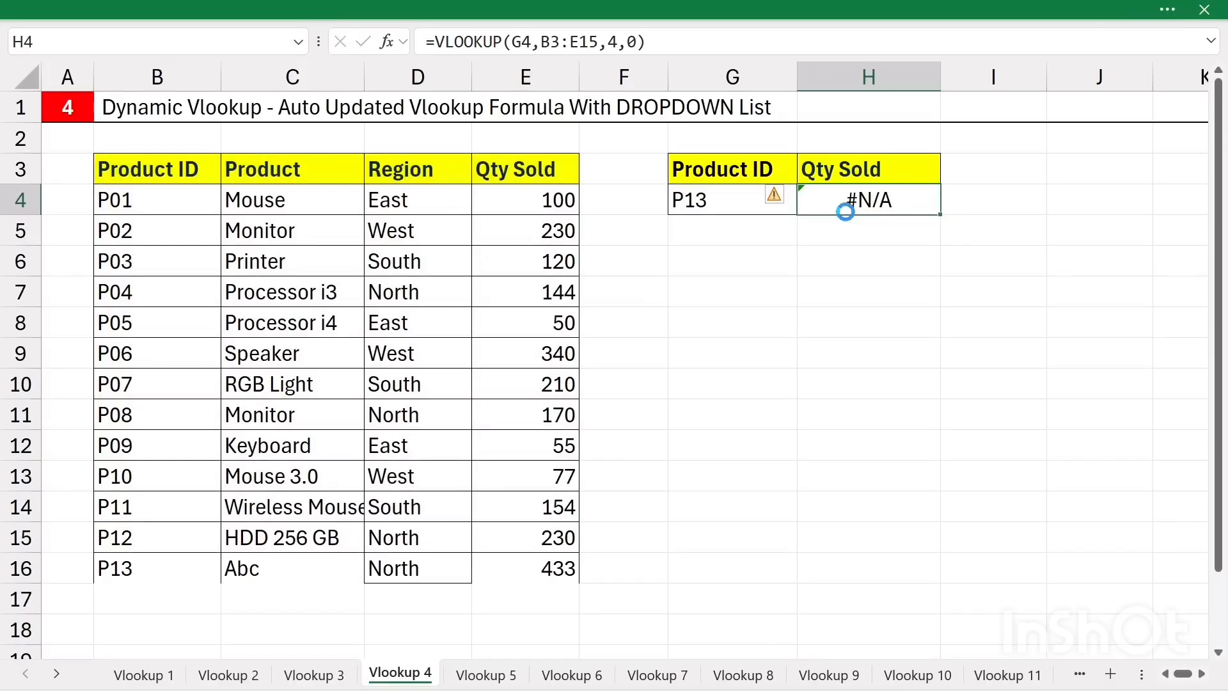
{"action": "key", "text": "Delete"}
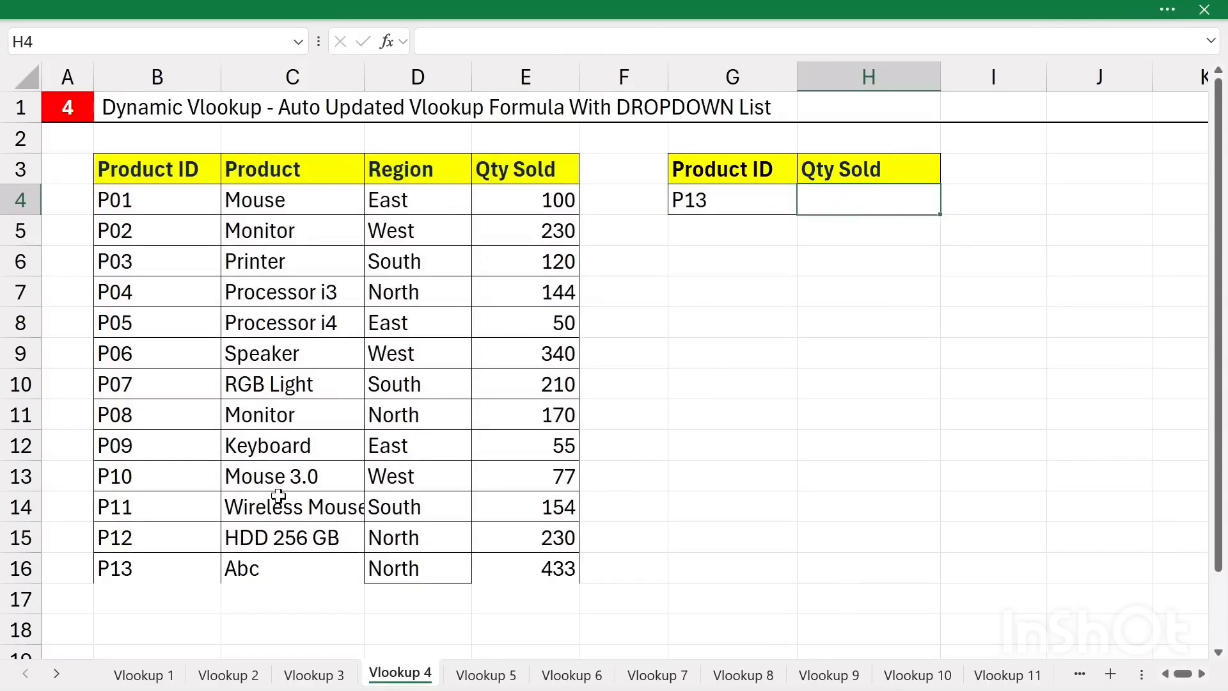
- Delete row 16 containing the P13 record
{"action": "left_click", "coordinate": [16, 576]}
{"action": "right_click", "coordinate": [16, 576]}
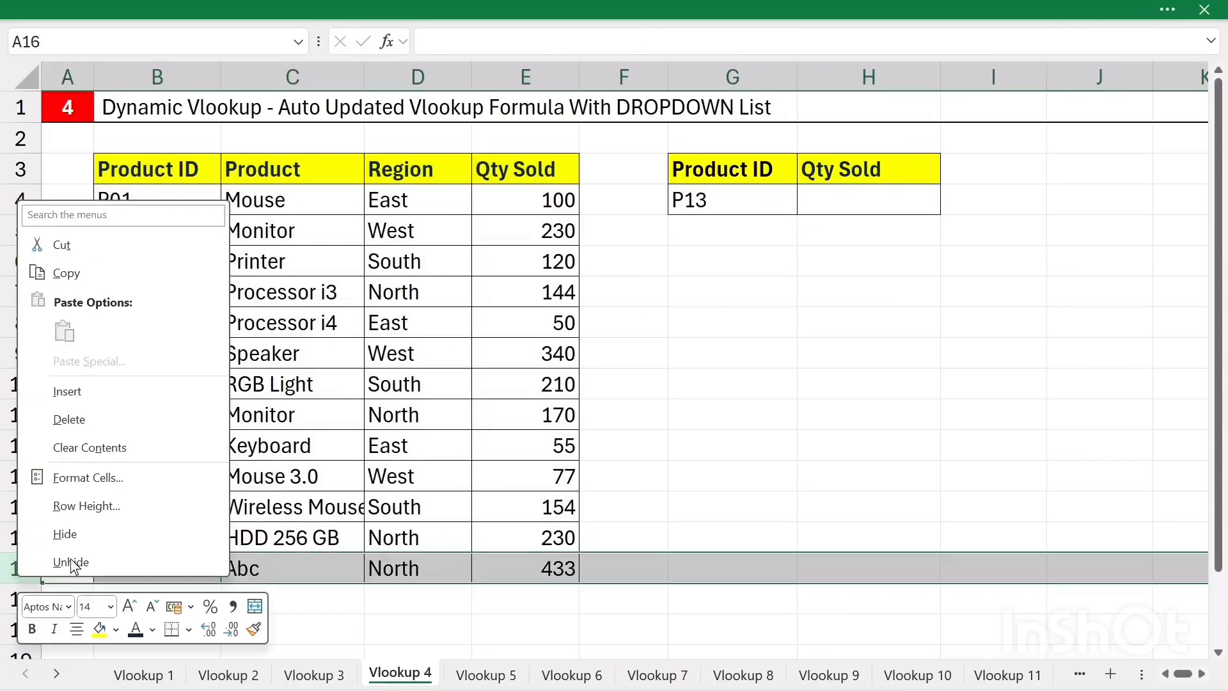
{"action": "left_click", "coordinate": [78, 420]}
{"action": "left_click", "coordinate": [422, 504]}
- Convert the source data in B3:E15 into an Excel table with headers
{"action": "left_click", "coordinate": [304, 325]}
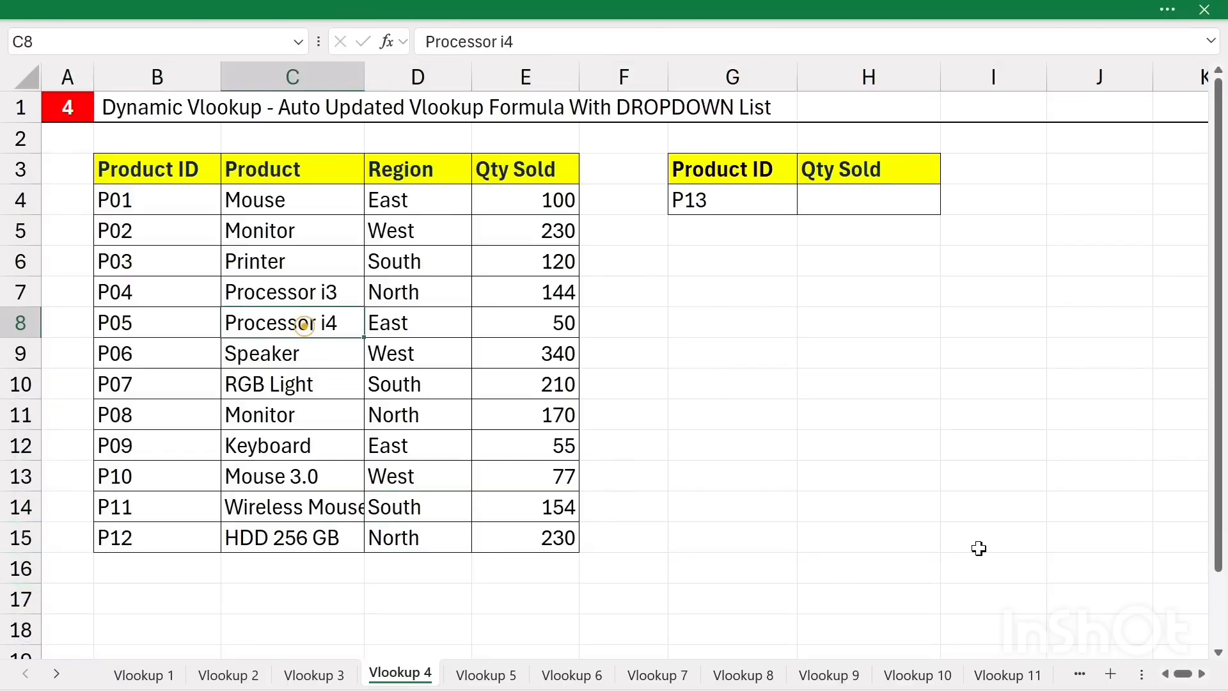
{"action": "key", "text": "ctrl+a"}
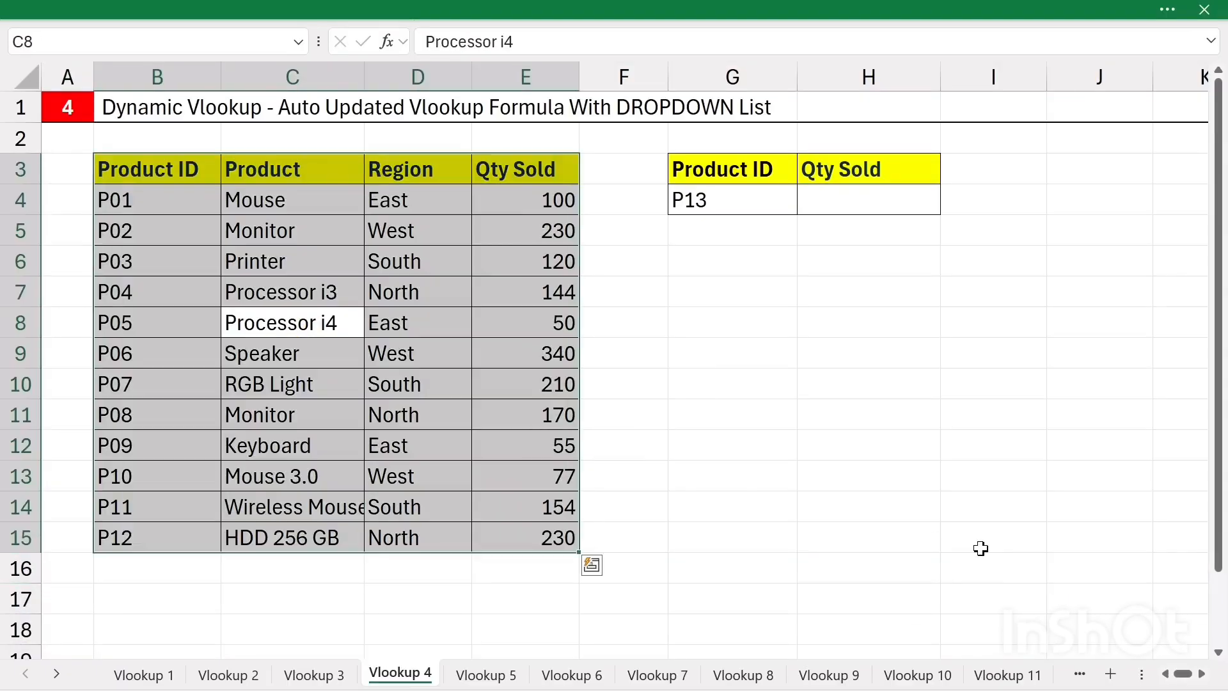
{"action": "key", "text": "ctrl+t"}
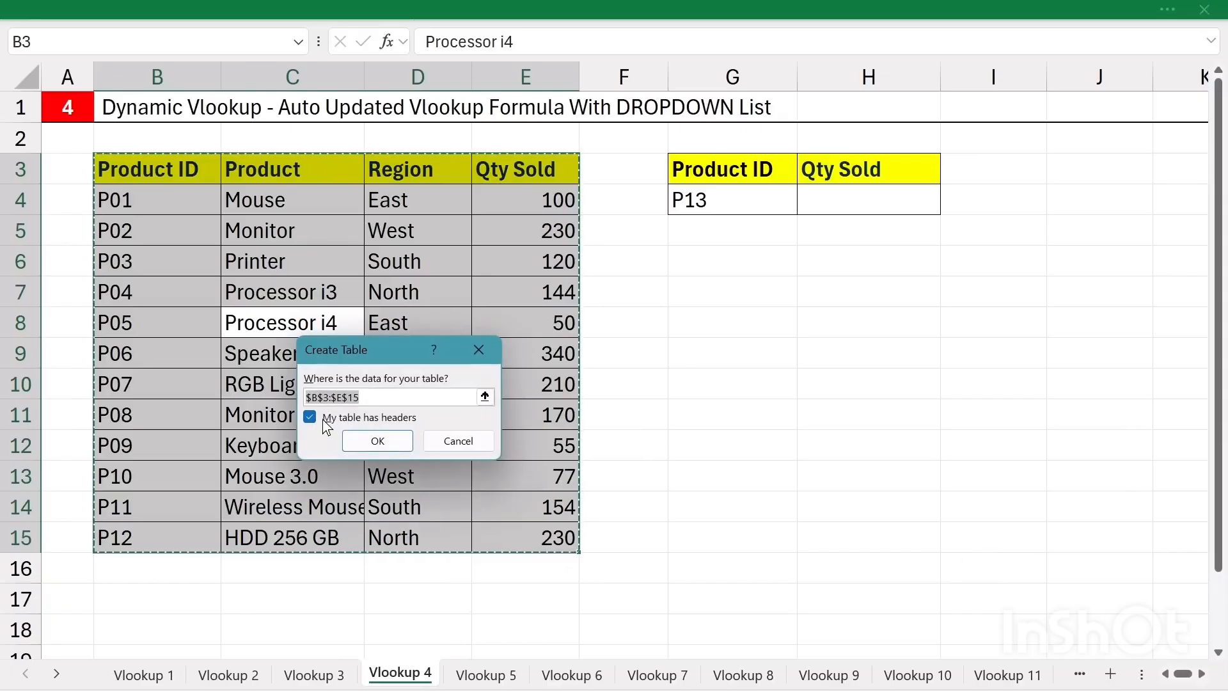
{"action": "left_click", "coordinate": [378, 440]}
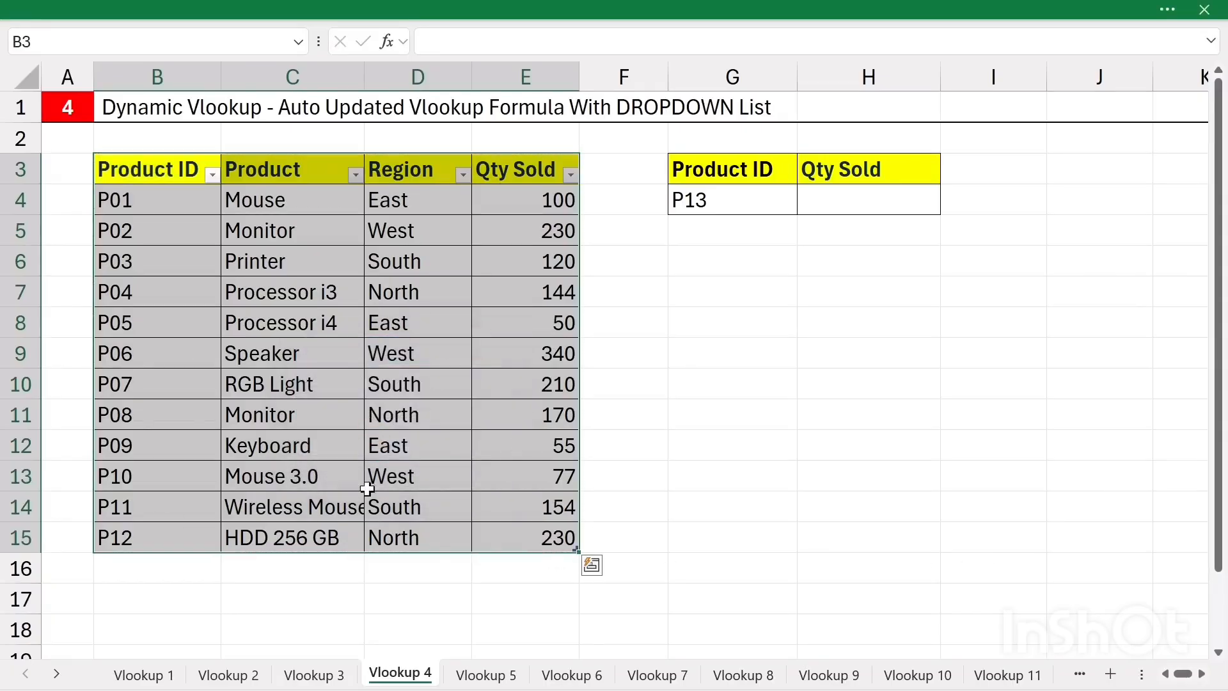
{"action": "left_click", "coordinate": [353, 322]}
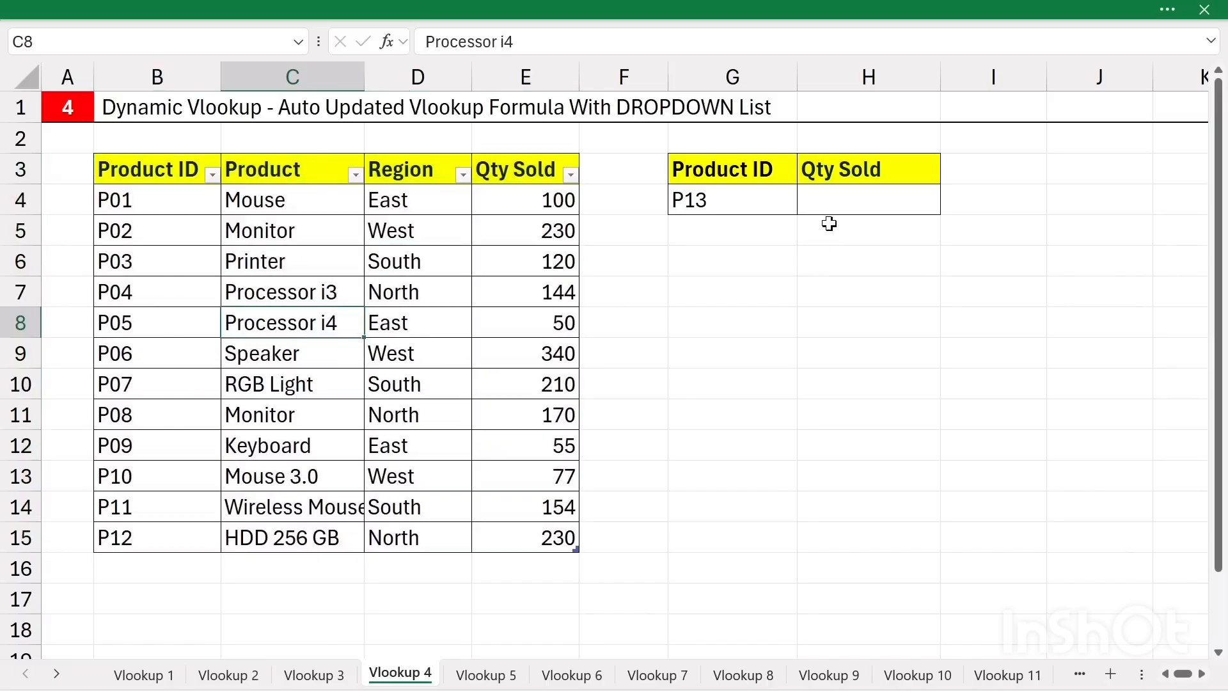
- Enter a VLOOKUP in H4 that looks up G4 in Table2[#All], returning column 4 with exact match 0
{"action": "left_click", "coordinate": [831, 203]}
{"action": "type", "text": "=vlook"}
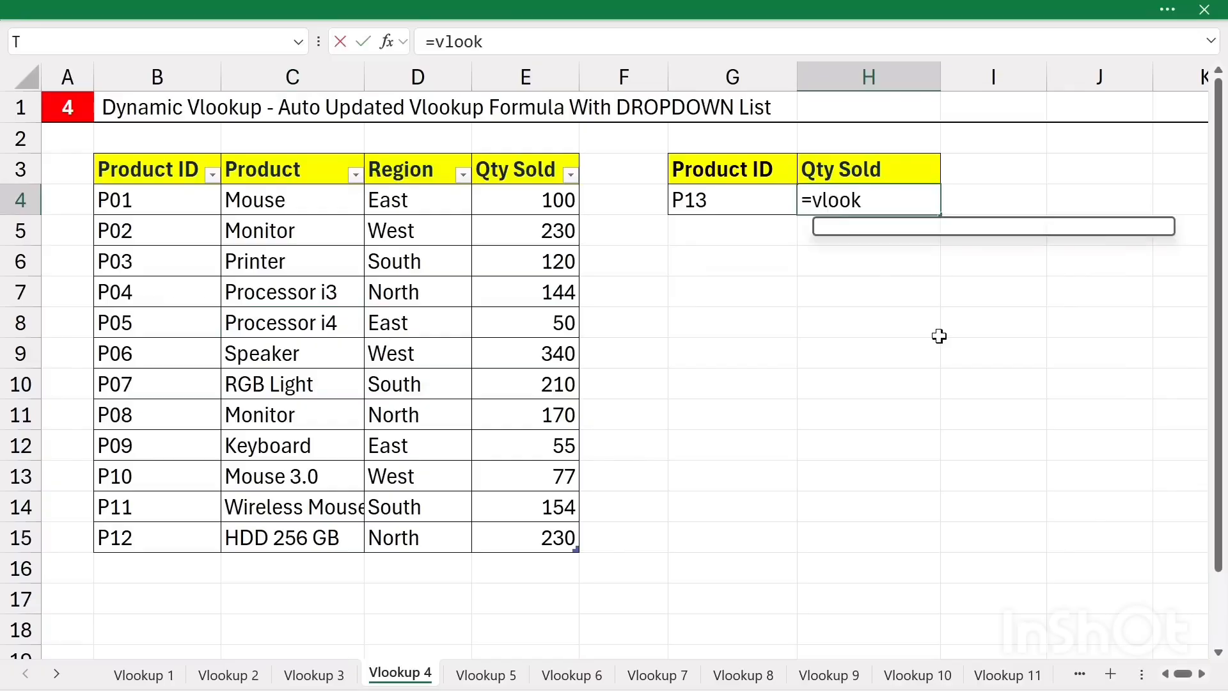
{"action": "key", "text": "Tab"}
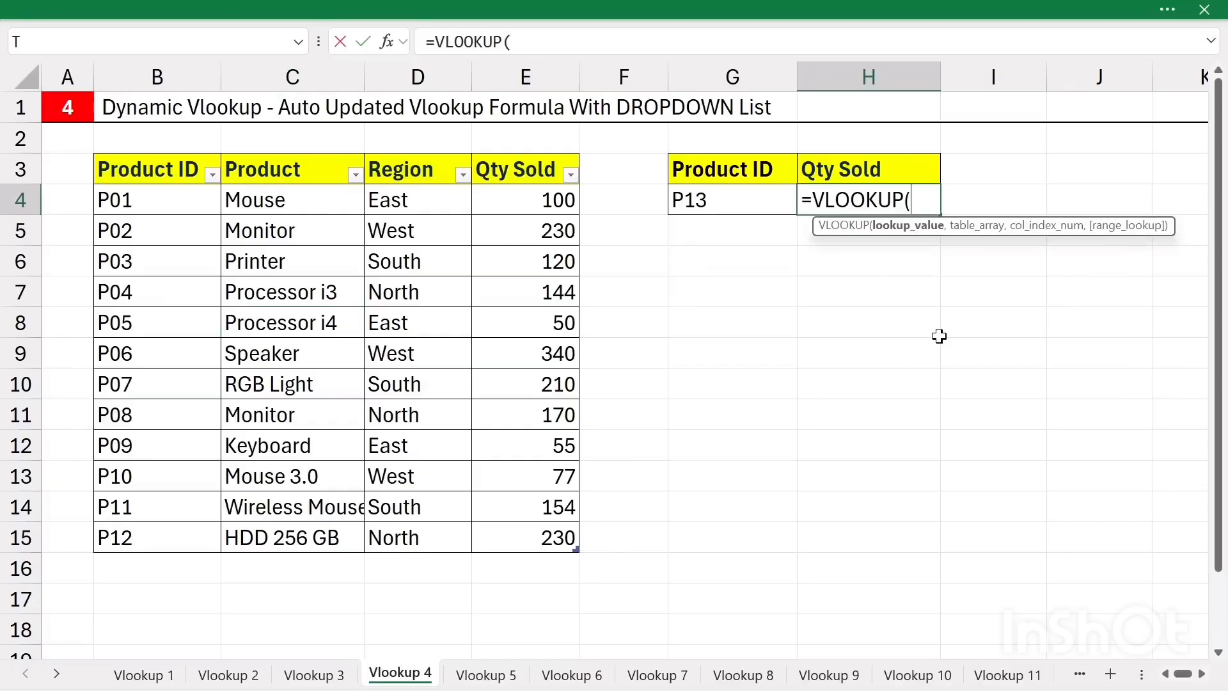
{"action": "left_click", "coordinate": [714, 203]}
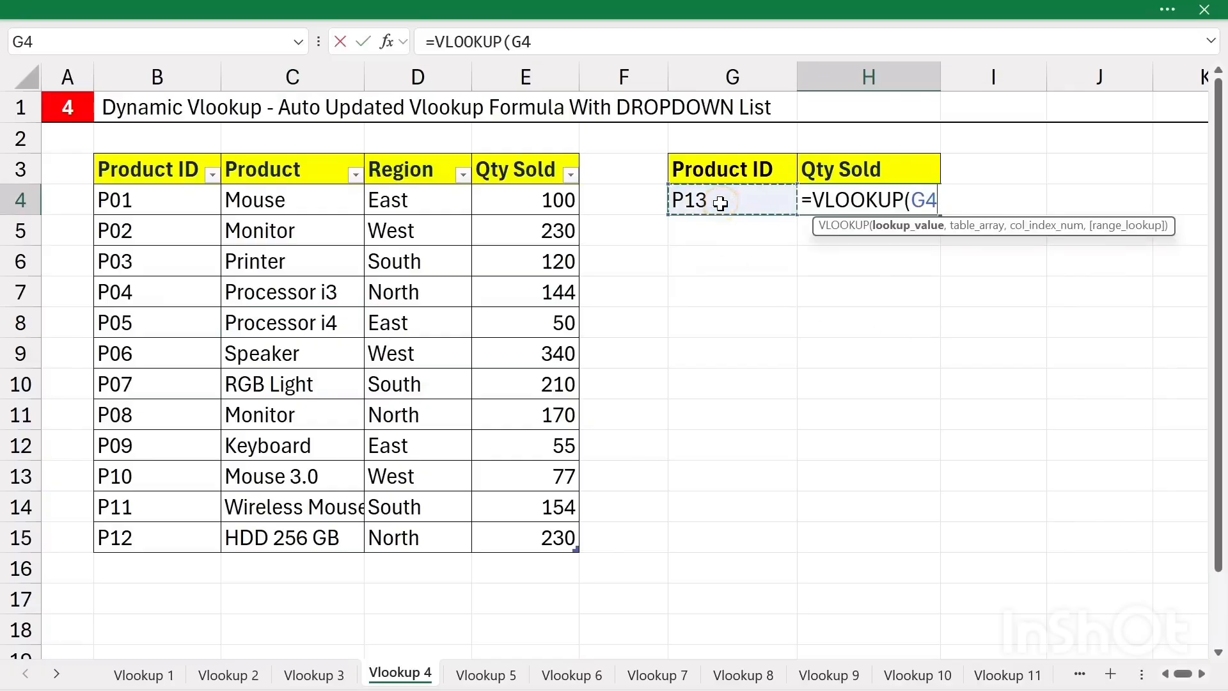
{"action": "type", "text": ","}
{"action": "left_click_drag", "start_coordinate": [152, 170], "coordinate": [488, 529]}
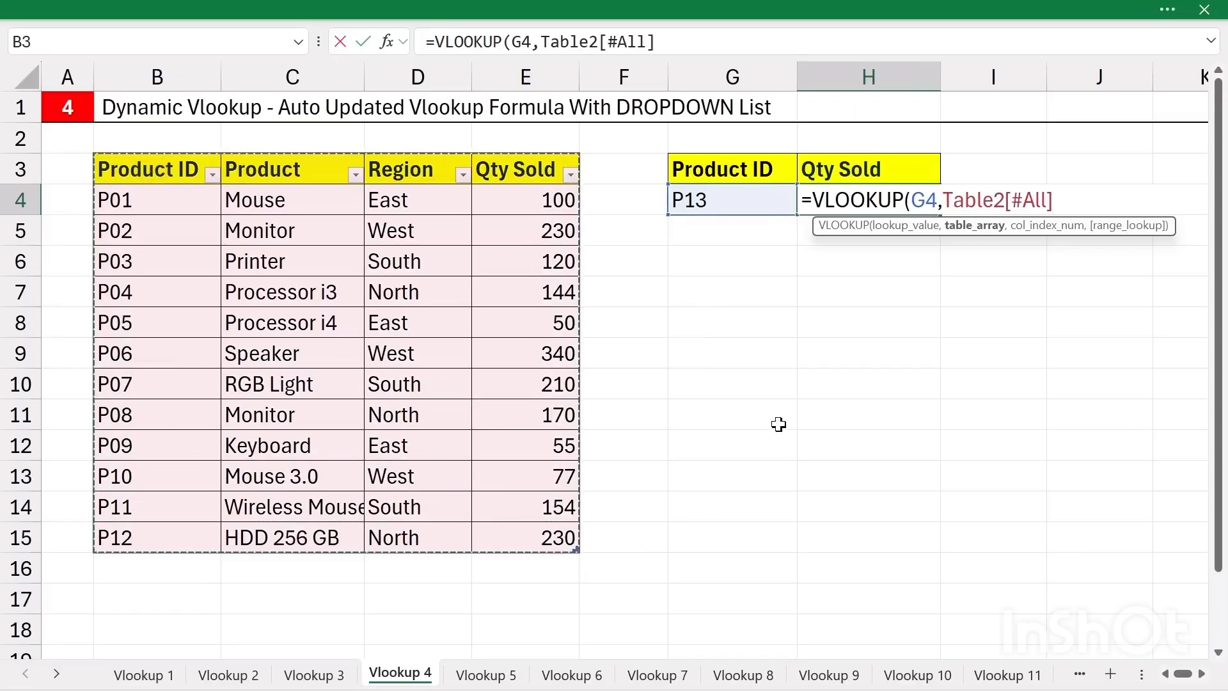
{"action": "type", "text": ",4"}
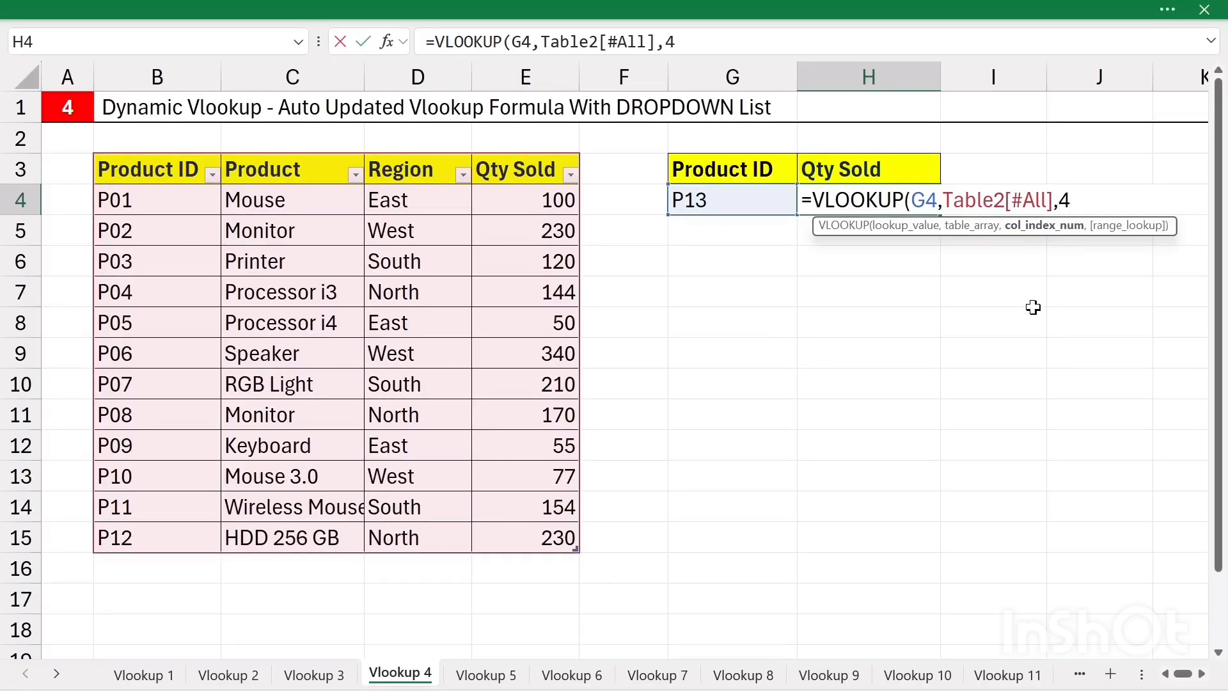
{"action": "type", "text": ",0)"}
{"action": "key", "text": "Return"}
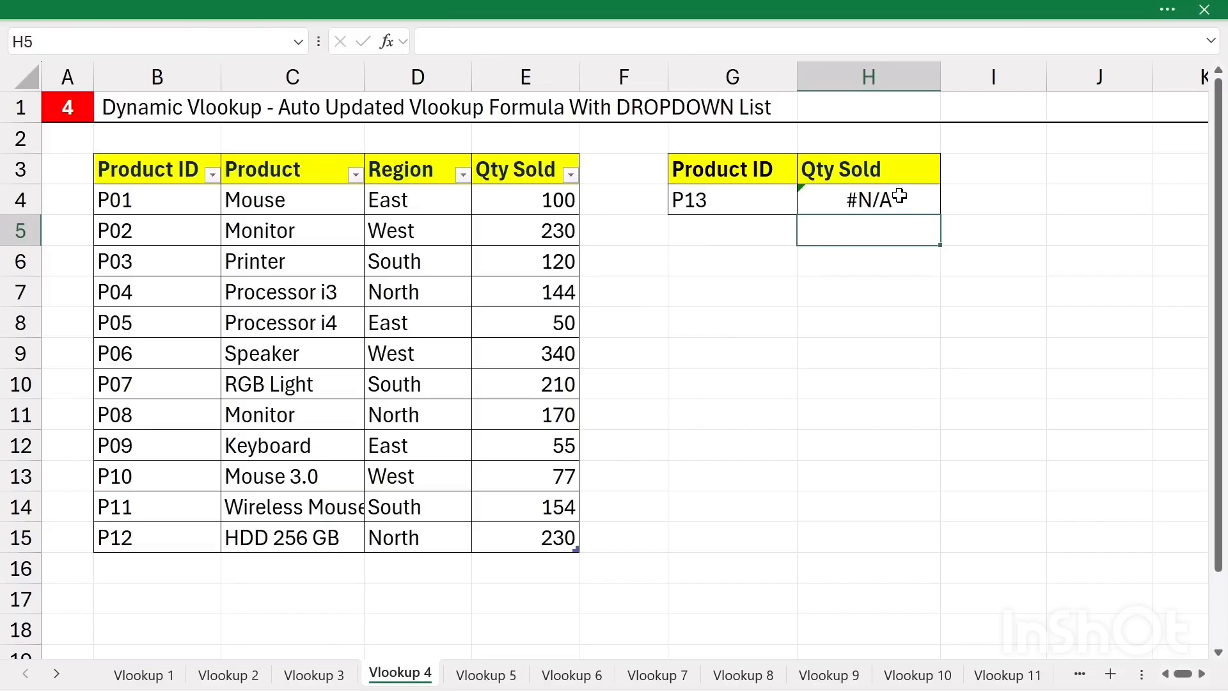
- Change the lookup Product ID in G4 to P11
{"action": "double_click", "coordinate": [743, 196]}
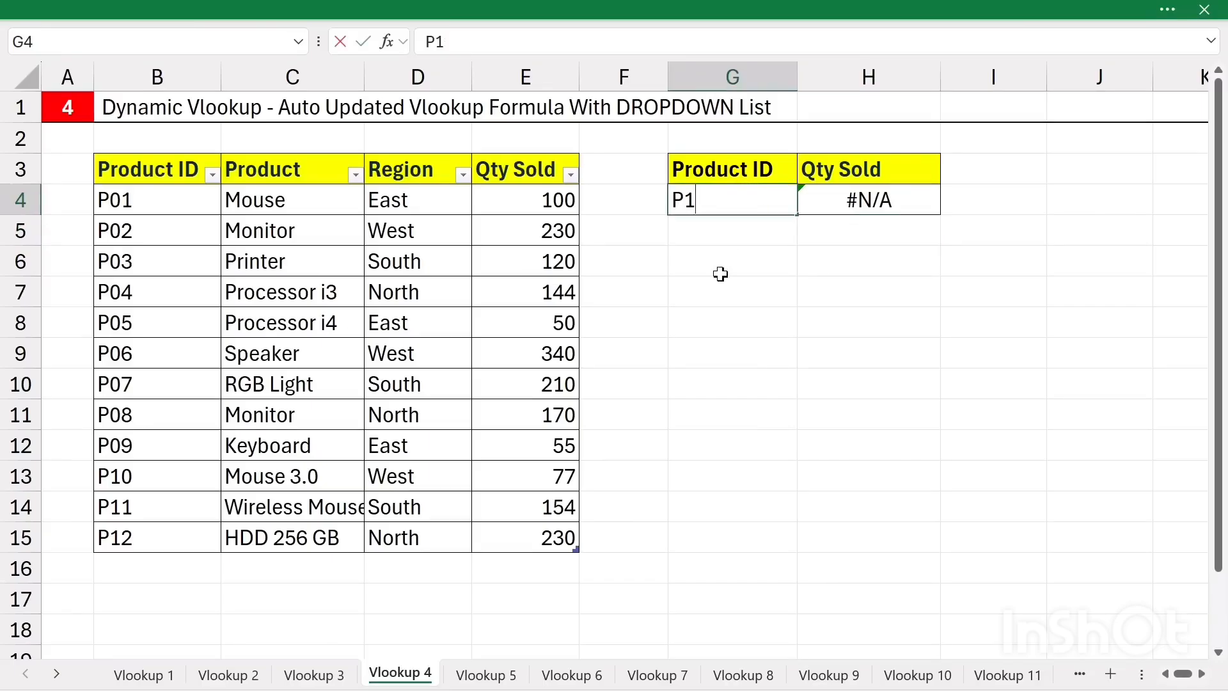
{"action": "key", "text": "Return"}
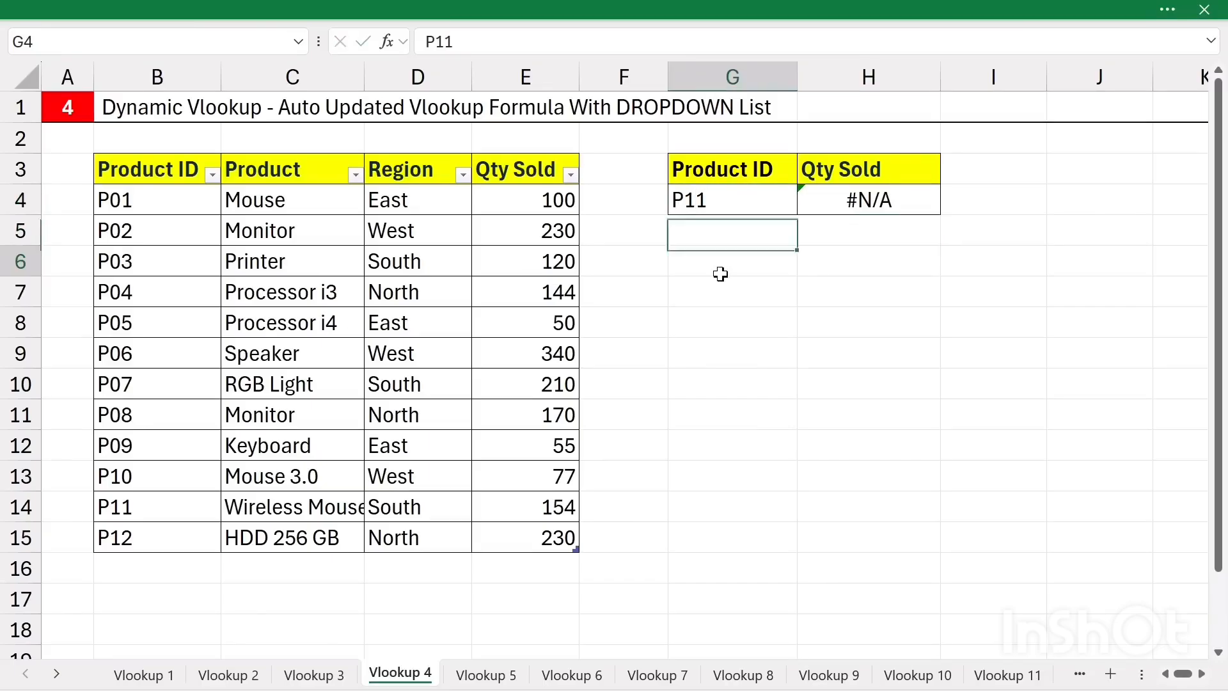
{"action": "left_click", "coordinate": [721, 274]}
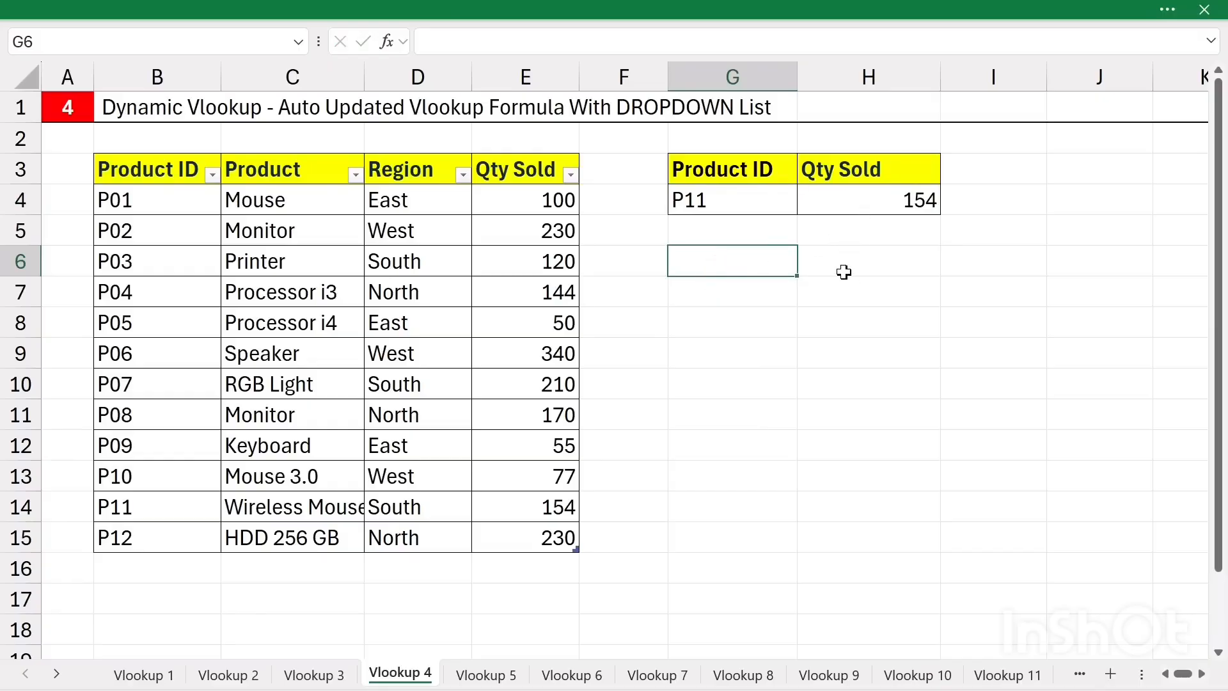
- Add a record in row 16 with Product ID P13, product Abc, region North and quantity sold 234
{"action": "left_click", "coordinate": [126, 561]}
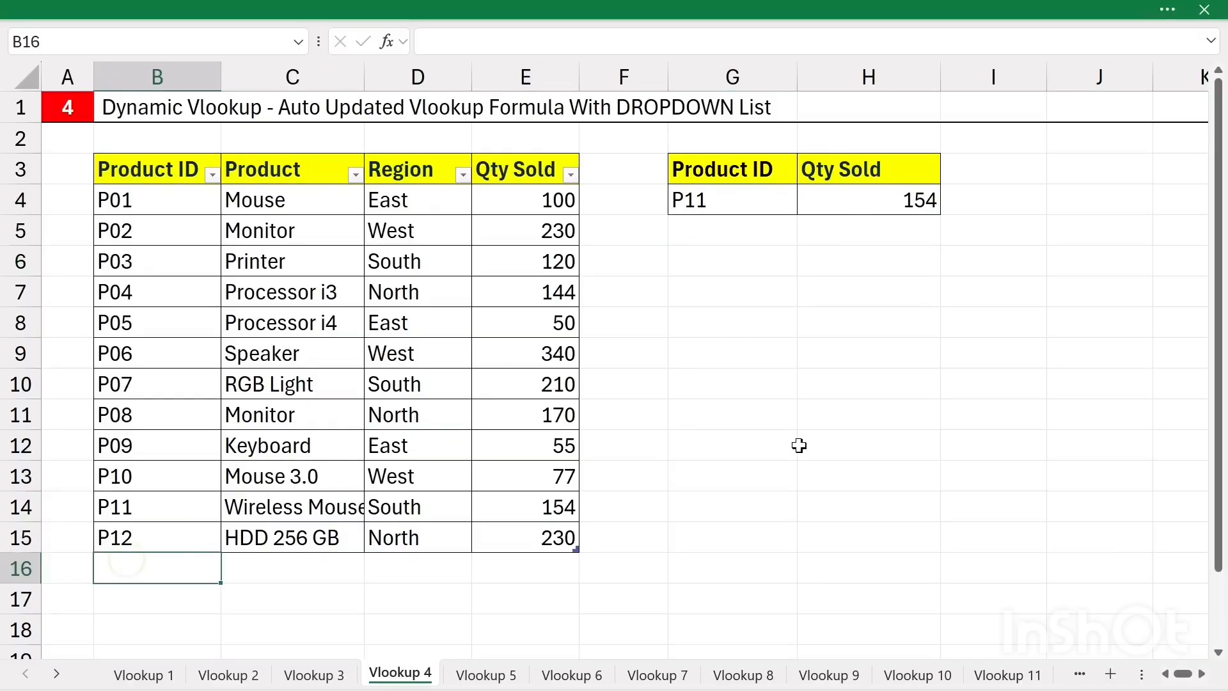
{"action": "type", "text": "P13"}
{"action": "key", "text": "Tab"}
{"action": "type", "text": "Abc"}
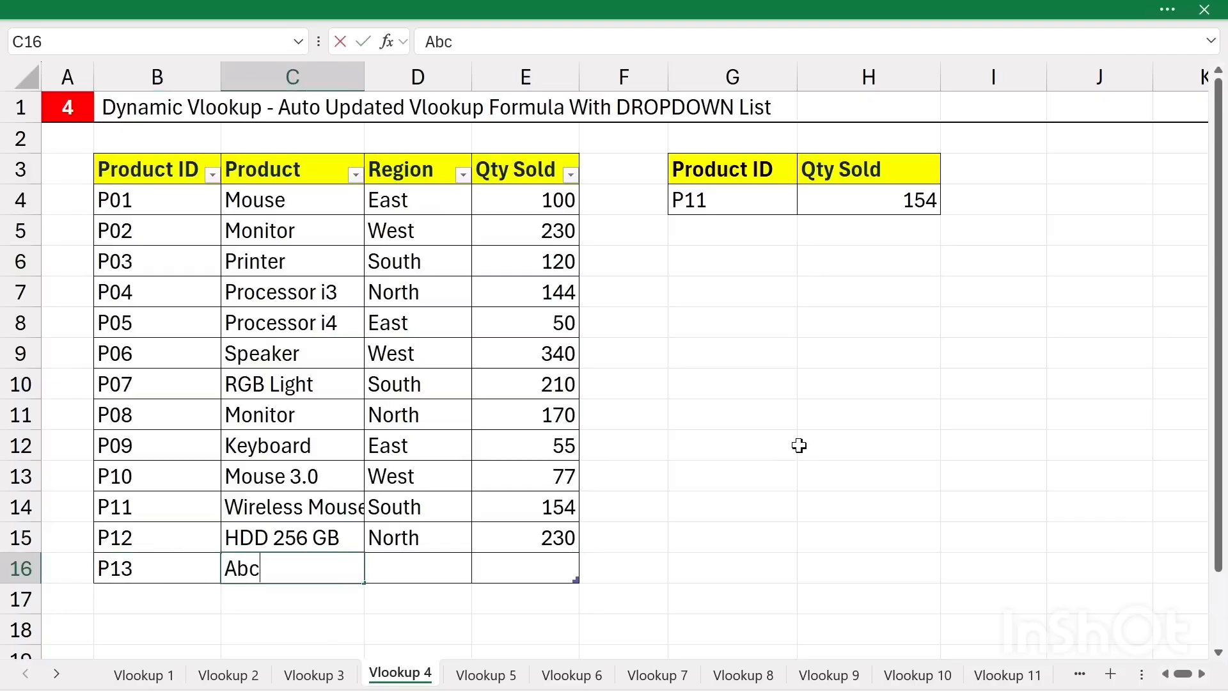
{"action": "key", "text": "Tab"}
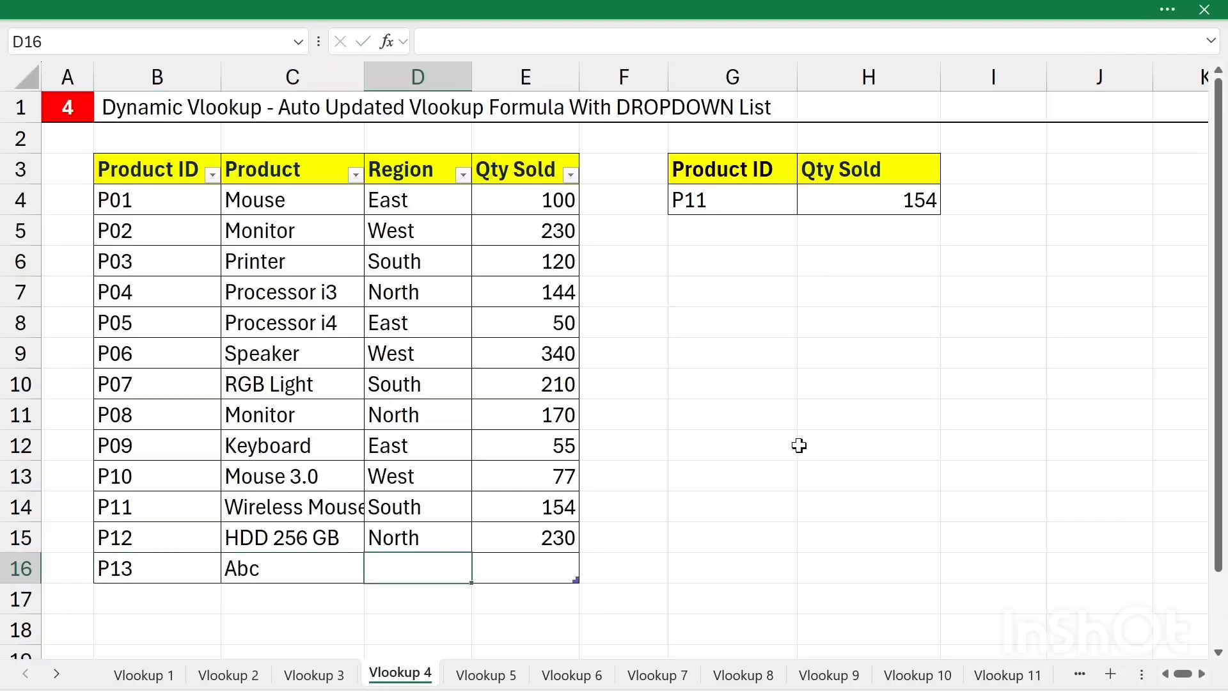
{"action": "type", "text": "North"}
{"action": "key", "text": "Tab"}
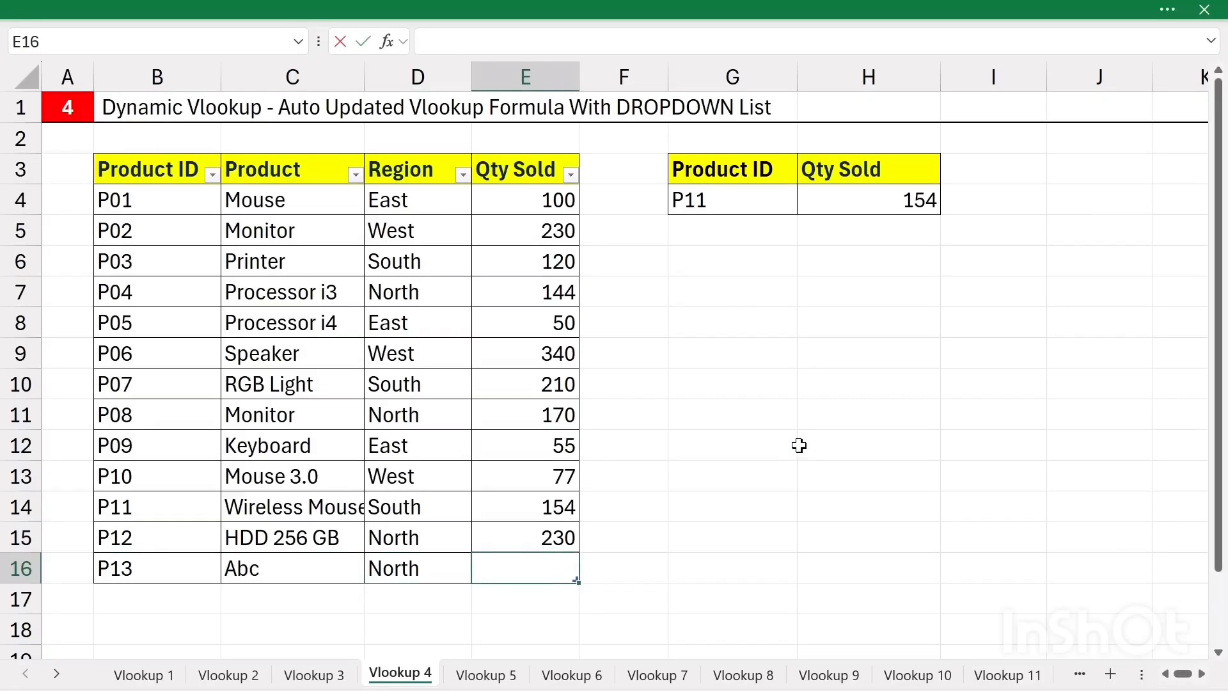
{"action": "type", "text": "234"}
{"action": "left_click", "coordinate": [799, 445]}
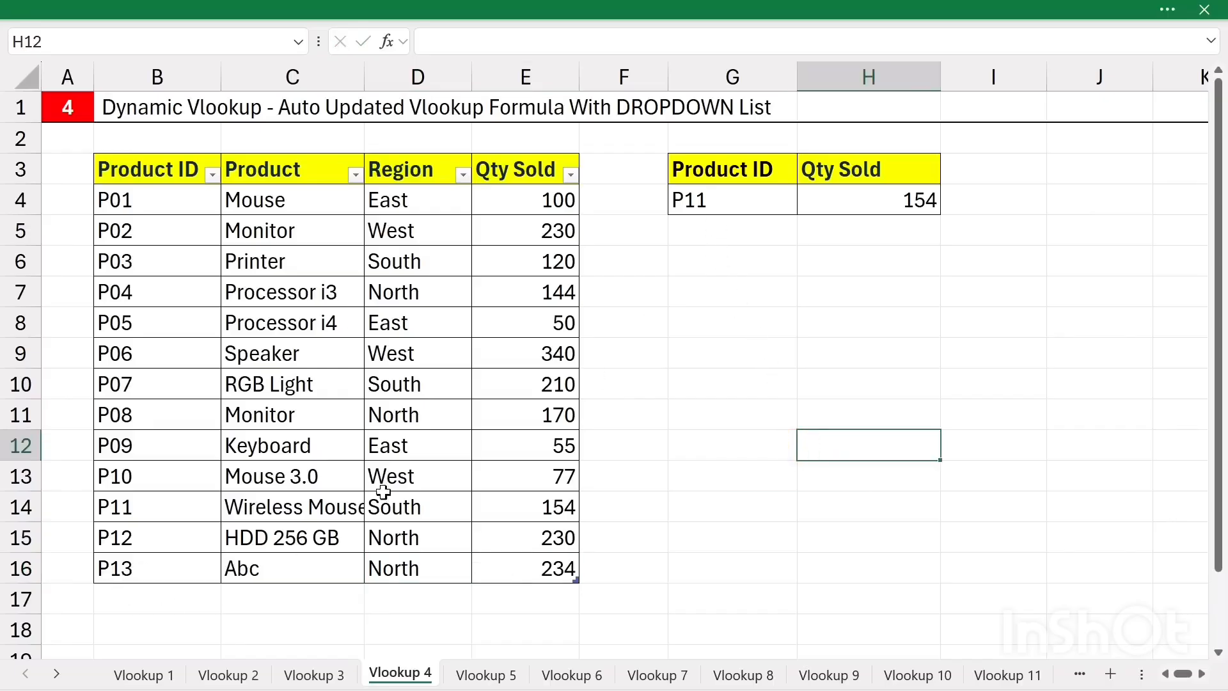
- Change the lookup Product ID in G4 to P13 and compare the H4 result with the new record's quantity
{"action": "left_click", "coordinate": [731, 199]}
{"action": "key", "text": "F2"}
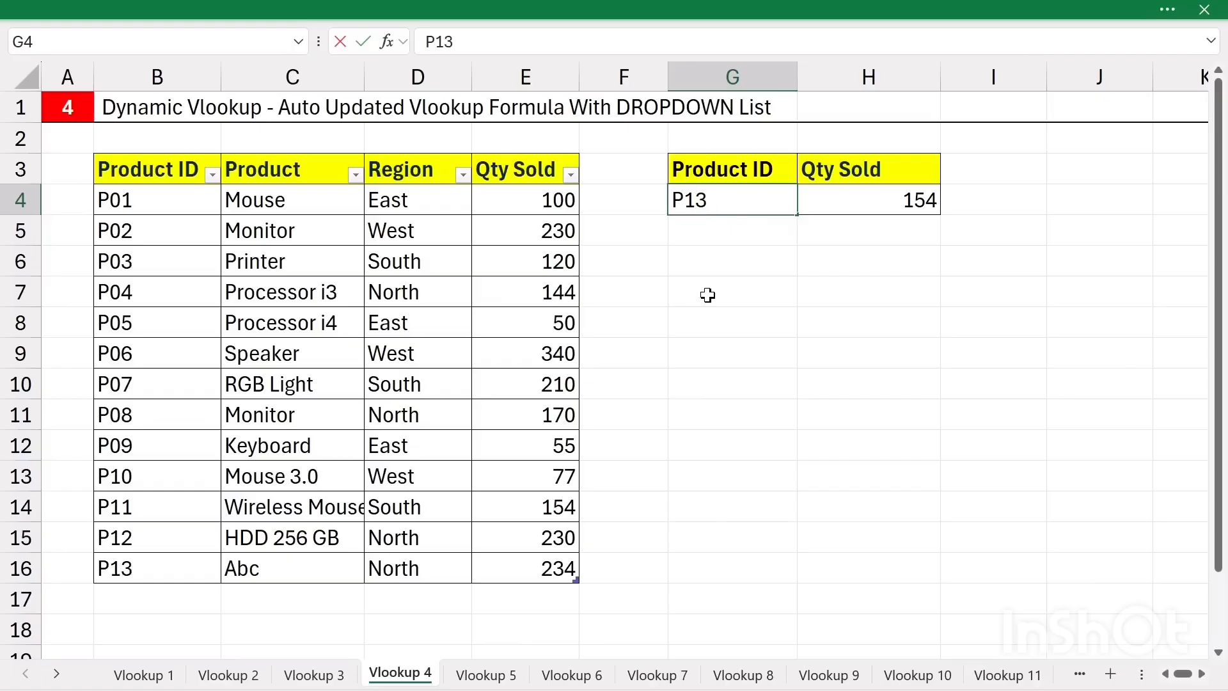
{"action": "key", "text": "Return"}
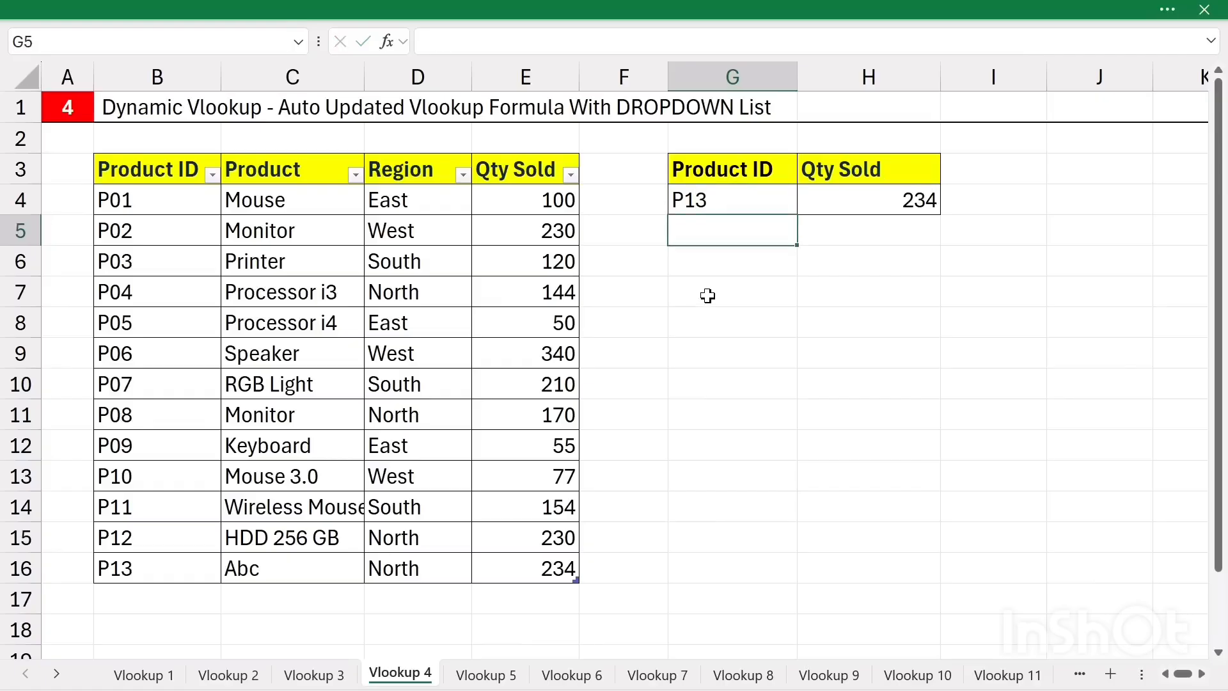
{"action": "left_click", "coordinate": [846, 198]}
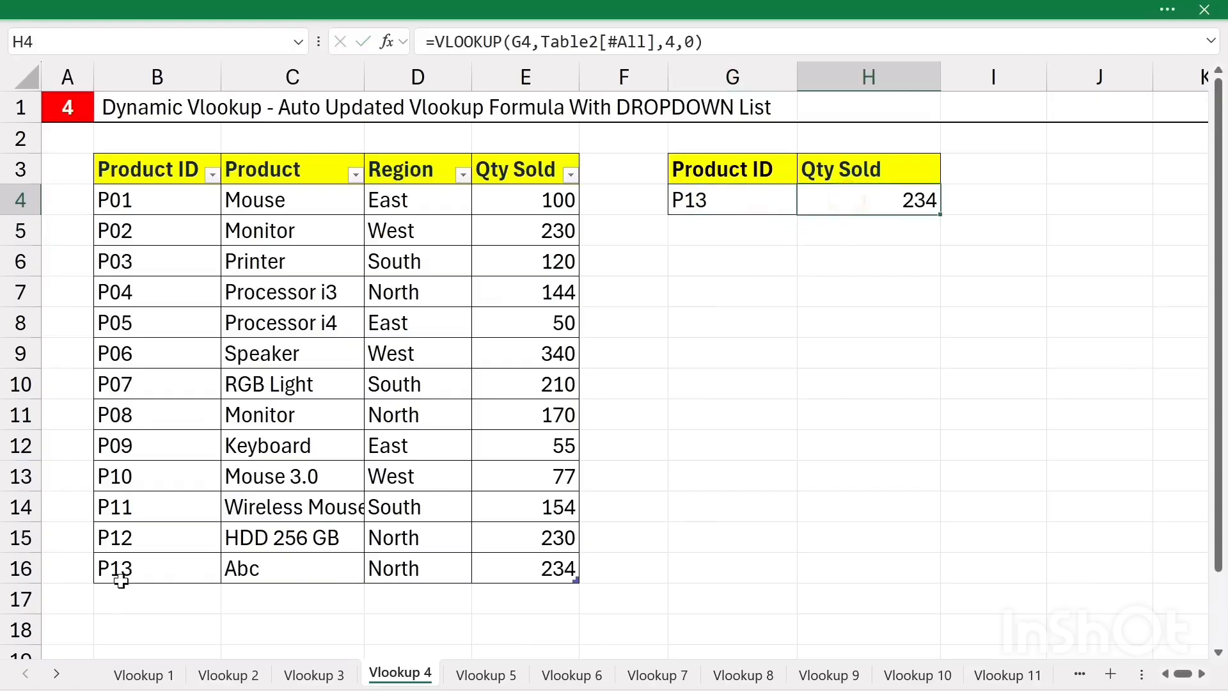
{"action": "left_click", "coordinate": [520, 568]}
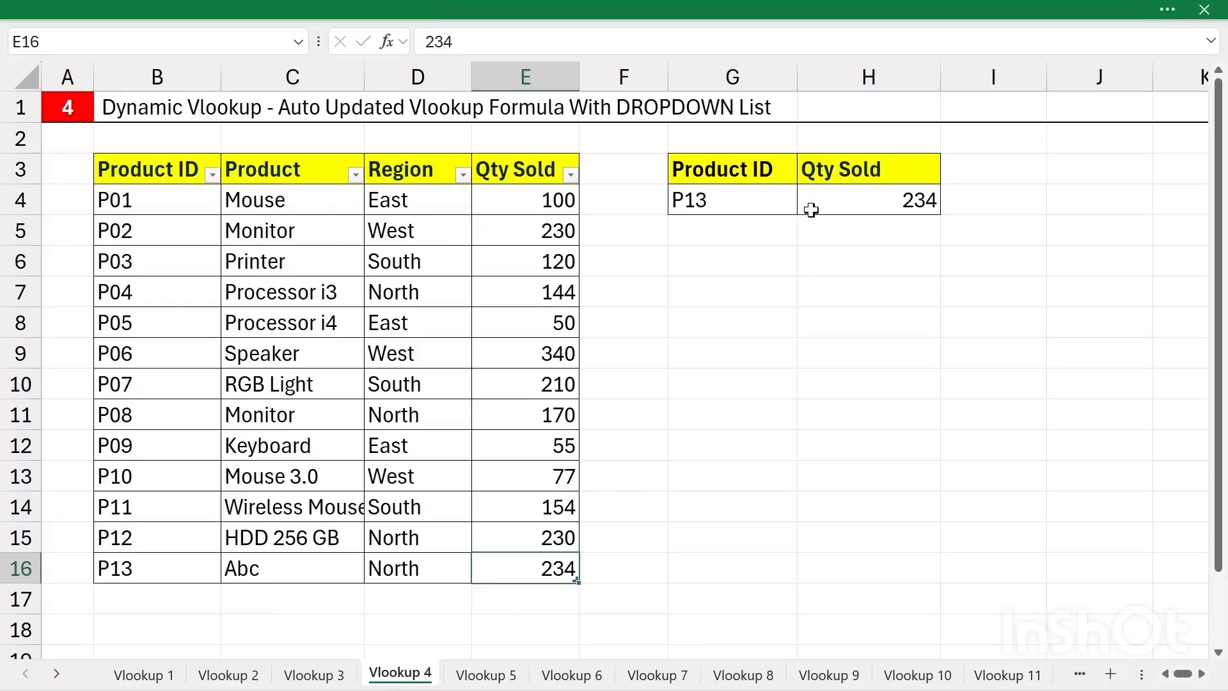
- Clear G4 and give it list data validation with an in-cell dropdown sourced from =$B$4:$B$16
{"action": "left_click", "coordinate": [718, 202]}
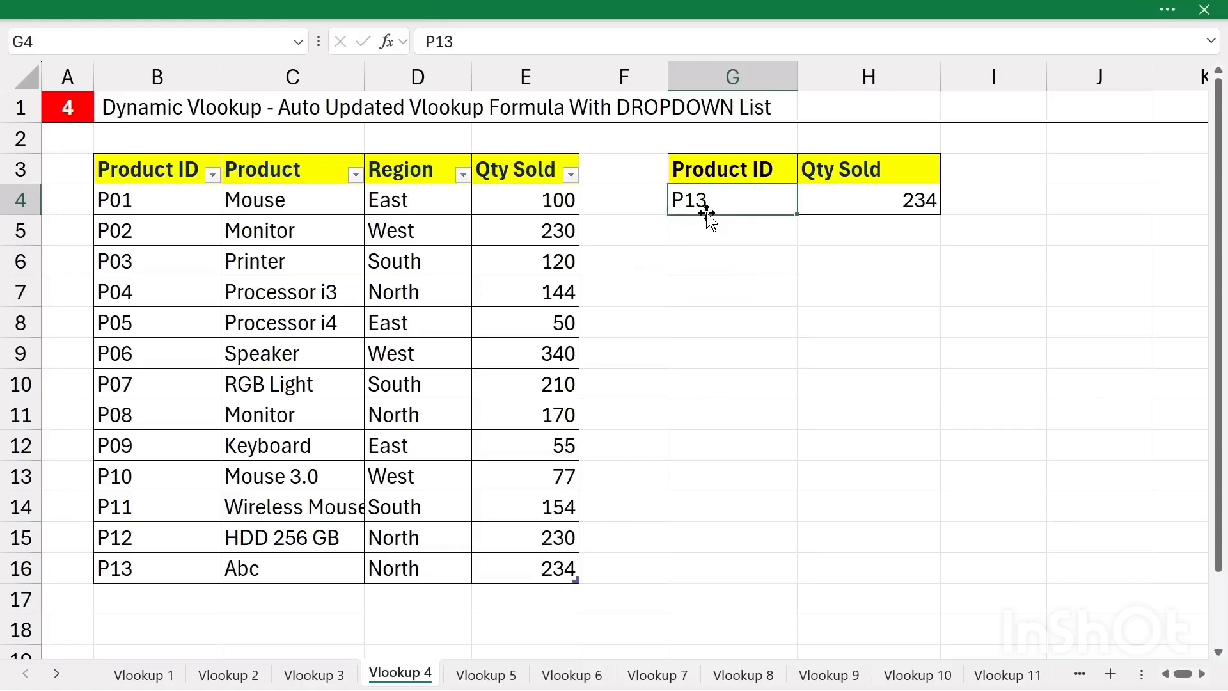
{"action": "key", "text": "Delete"}
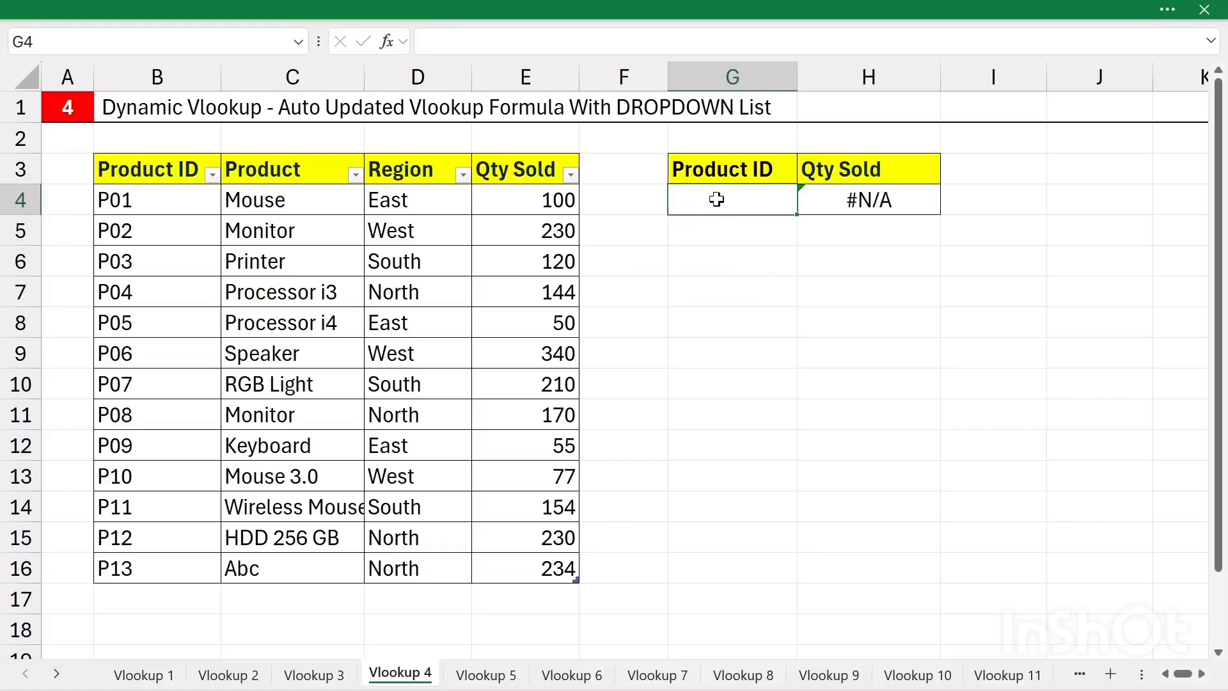
{"action": "left_click", "coordinate": [526, 7]}
{"action": "left_click", "coordinate": [386, 63]}
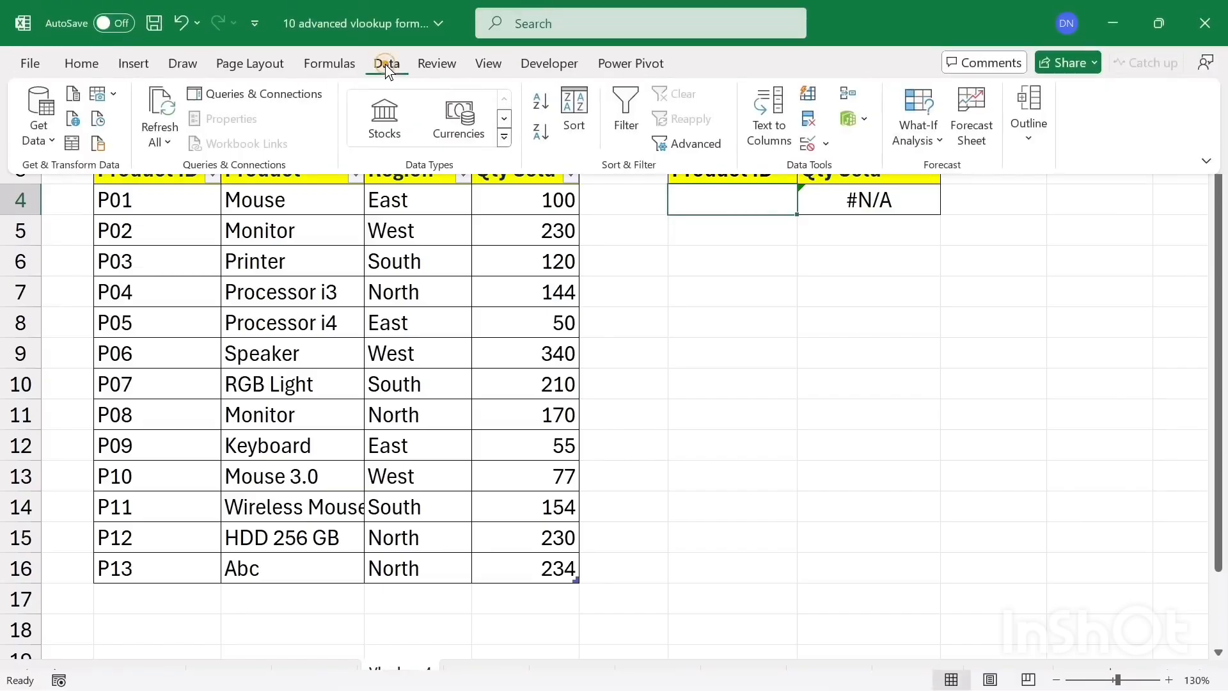
{"action": "left_click", "coordinate": [808, 142]}
{"action": "left_click", "coordinate": [298, 320]}
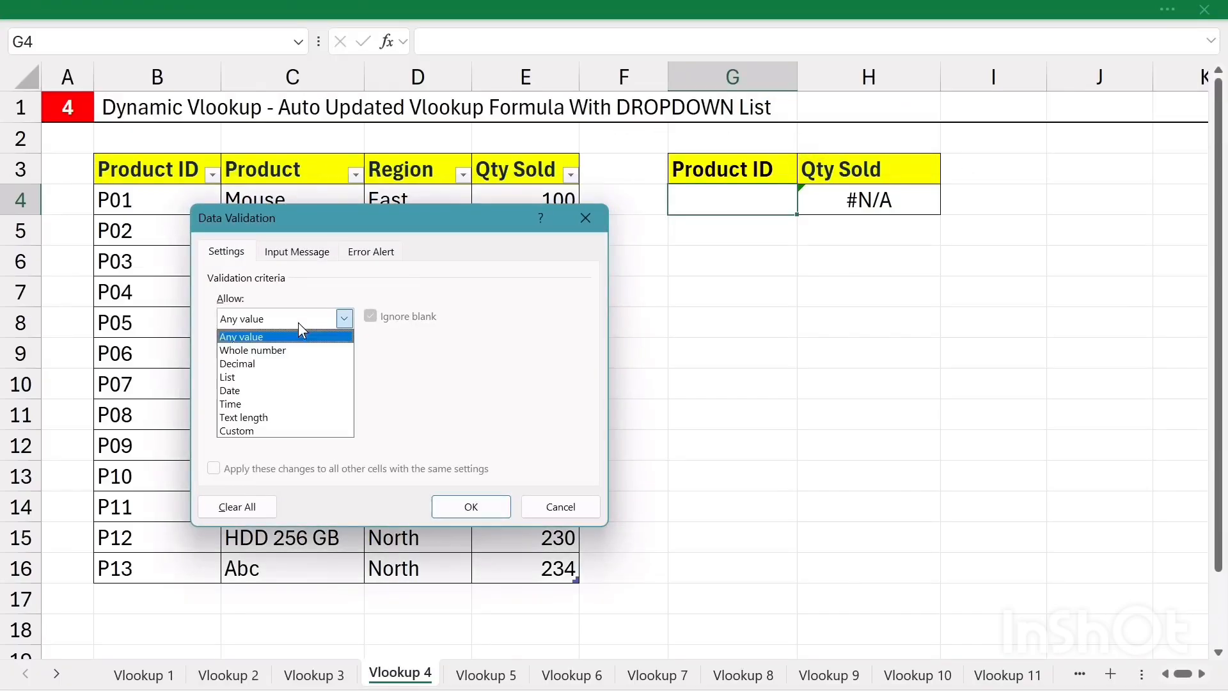
{"action": "left_click", "coordinate": [243, 377]}
{"action": "left_click", "coordinate": [241, 401]}
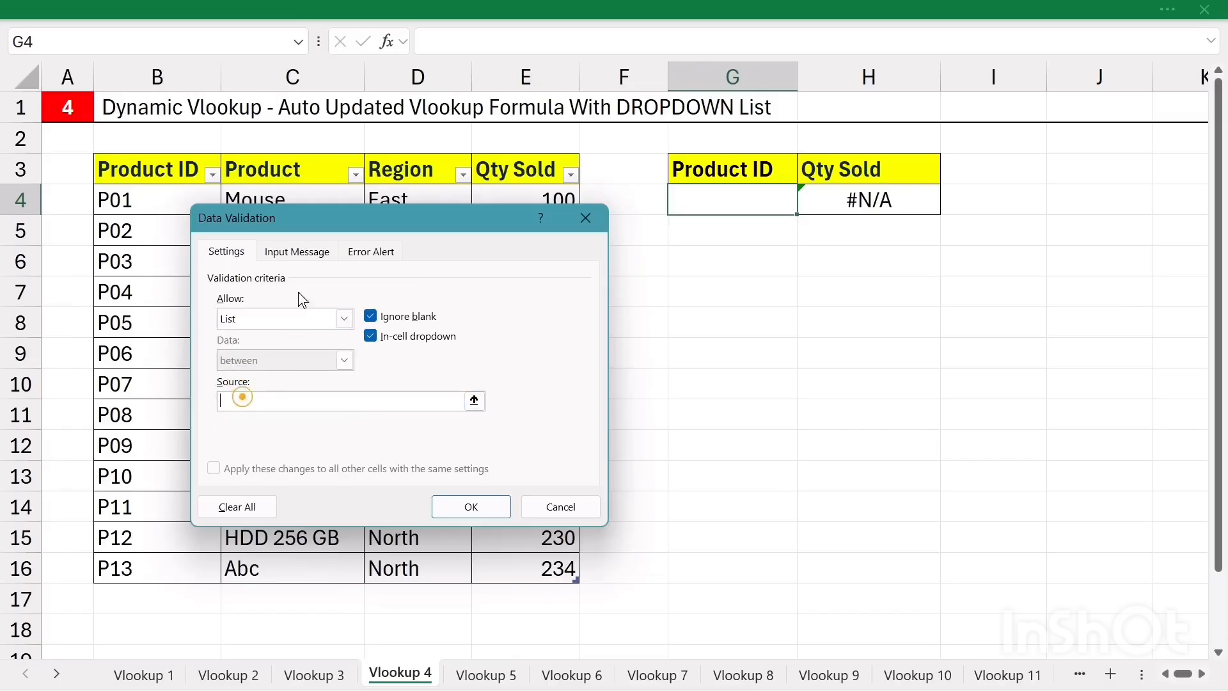
{"action": "left_click_drag", "start_coordinate": [119, 199], "coordinate": [123, 566]}
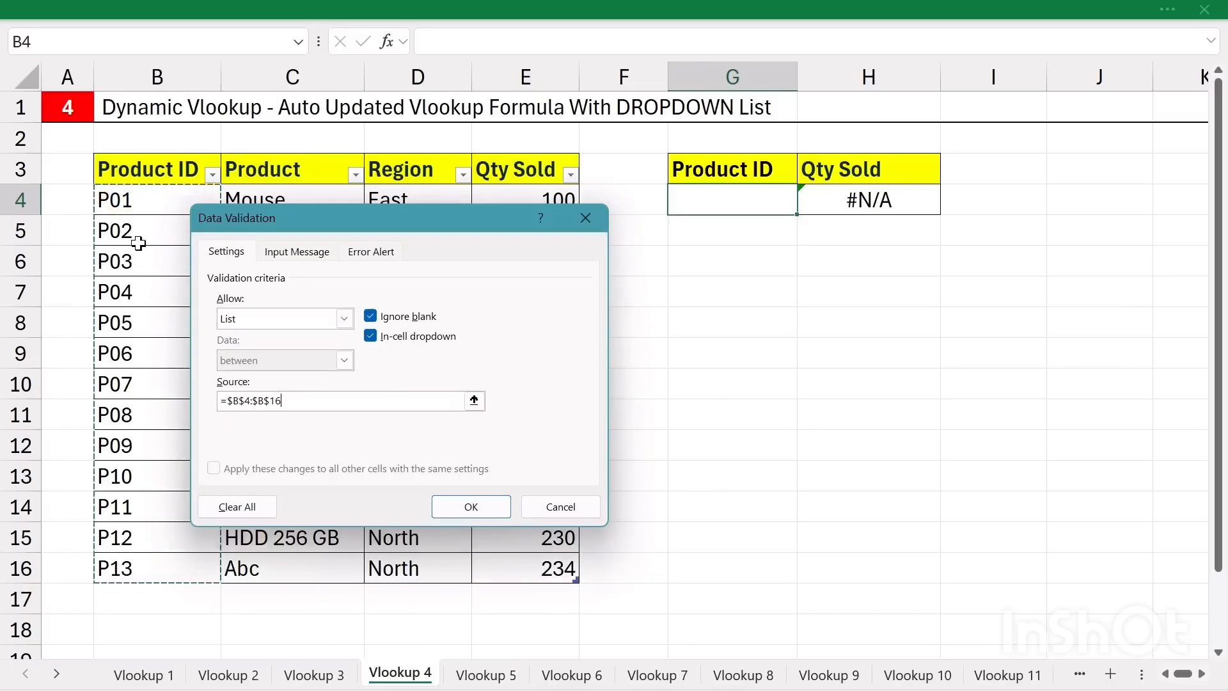
{"action": "left_click", "coordinate": [465, 509]}
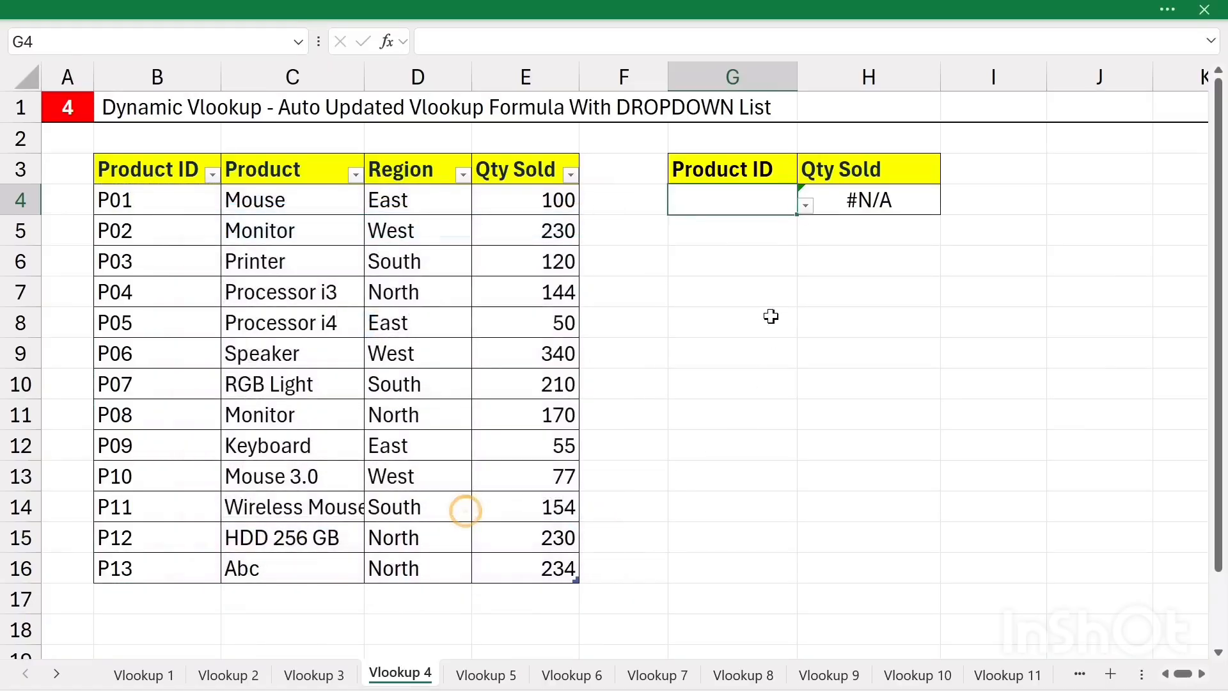
- Test the G4 dropdown by choosing Product IDs P05, P11 and P06 in turn
{"action": "left_click", "coordinate": [809, 214]}
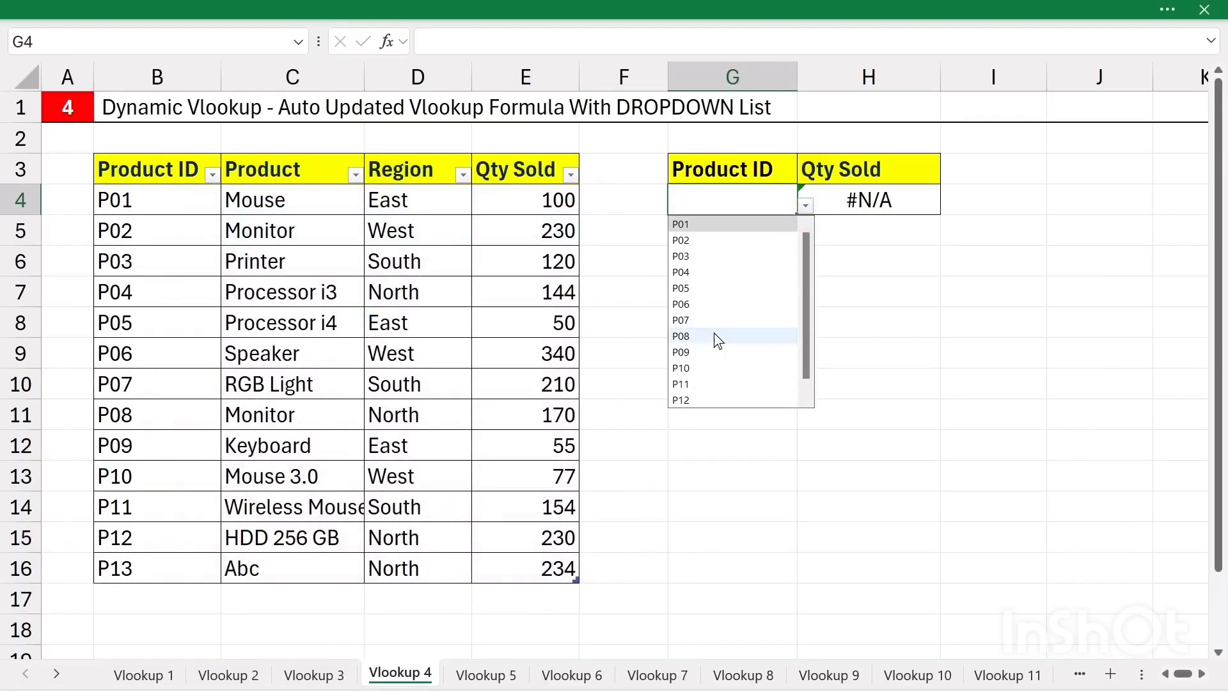
{"action": "left_click", "coordinate": [700, 288]}
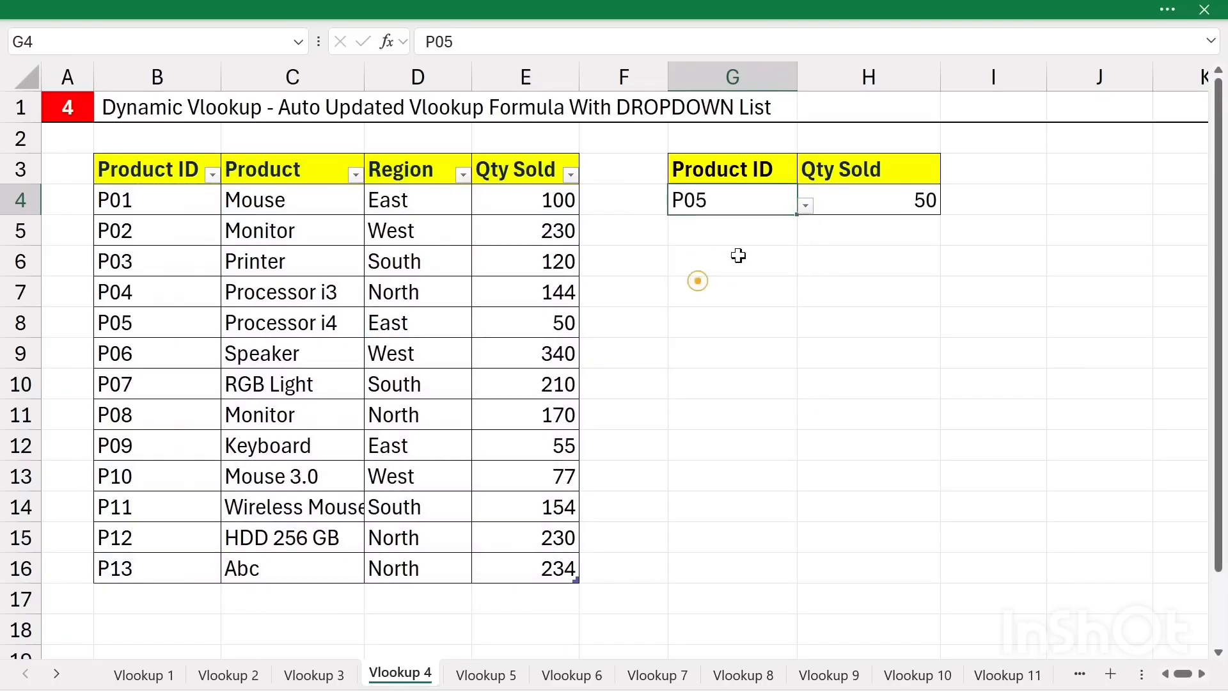
{"action": "left_click", "coordinate": [805, 206]}
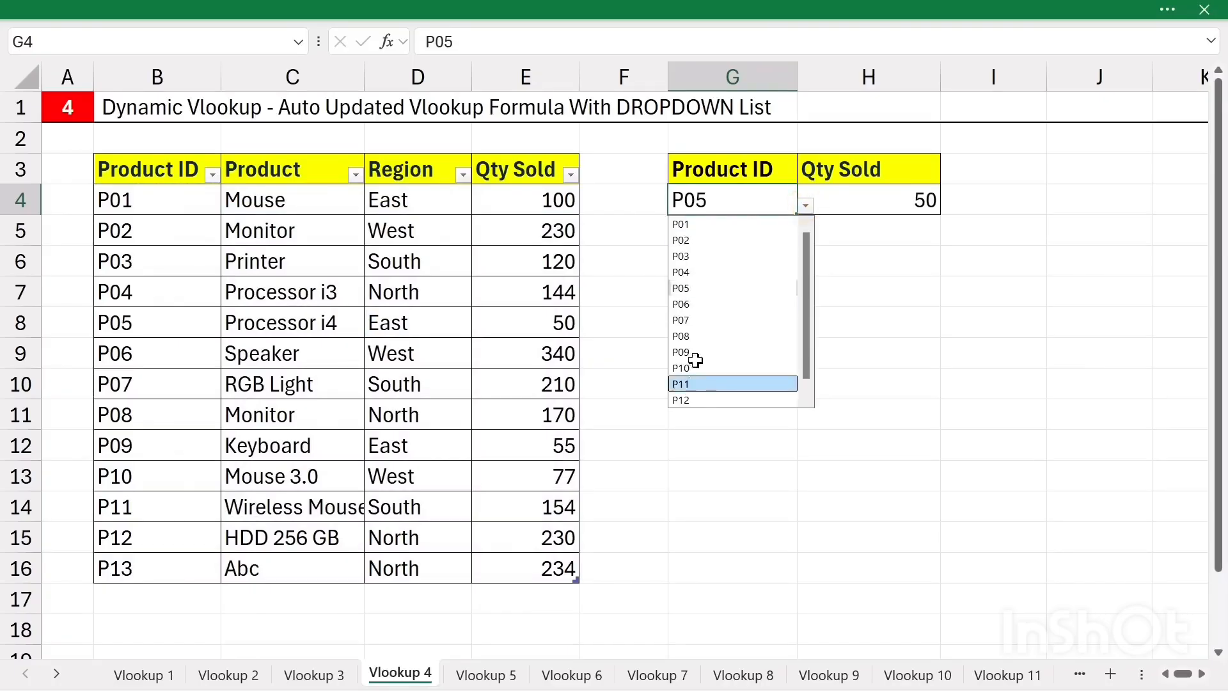
{"action": "left_click", "coordinate": [683, 384]}
{"action": "left_click", "coordinate": [805, 206]}
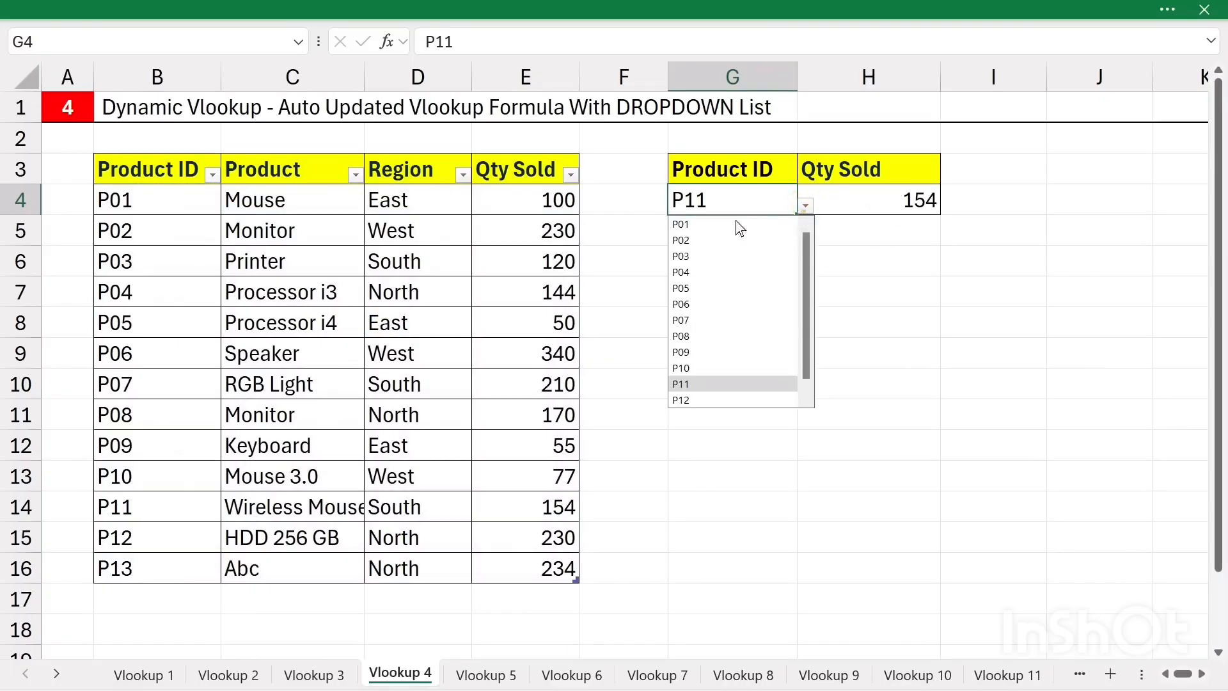
{"action": "left_click", "coordinate": [707, 305]}
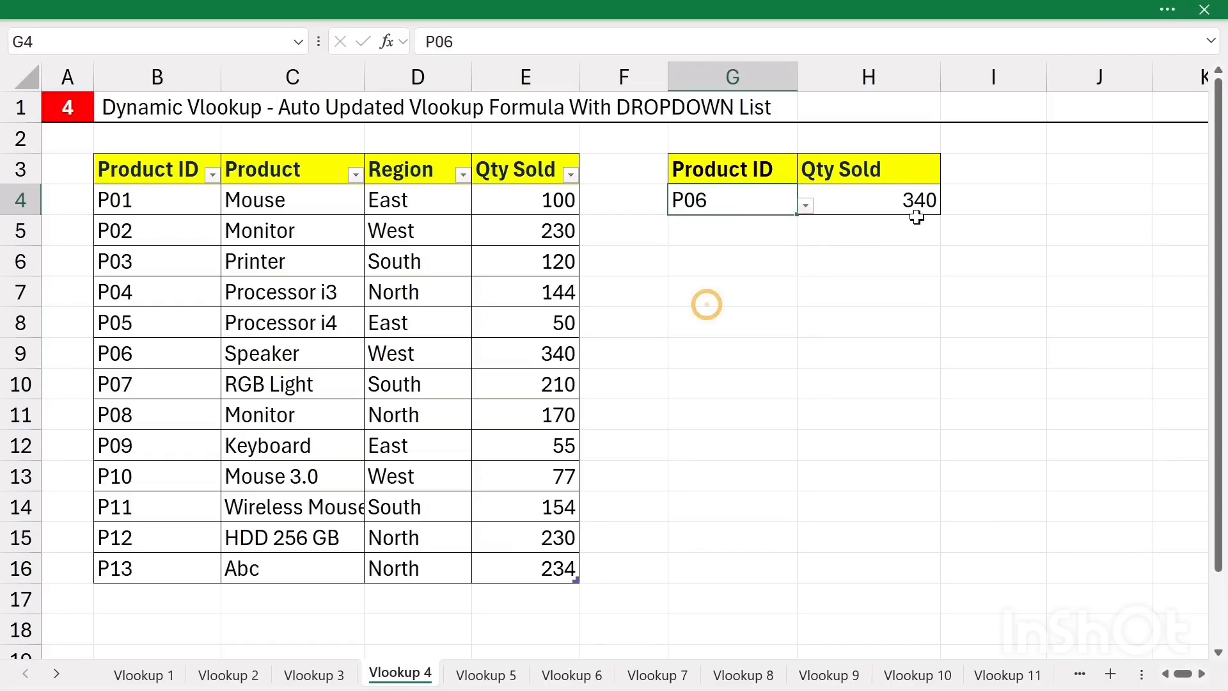
- Open the Product ID dropdown list in G4 to review its available entries
{"action": "left_click", "coordinate": [136, 595]}
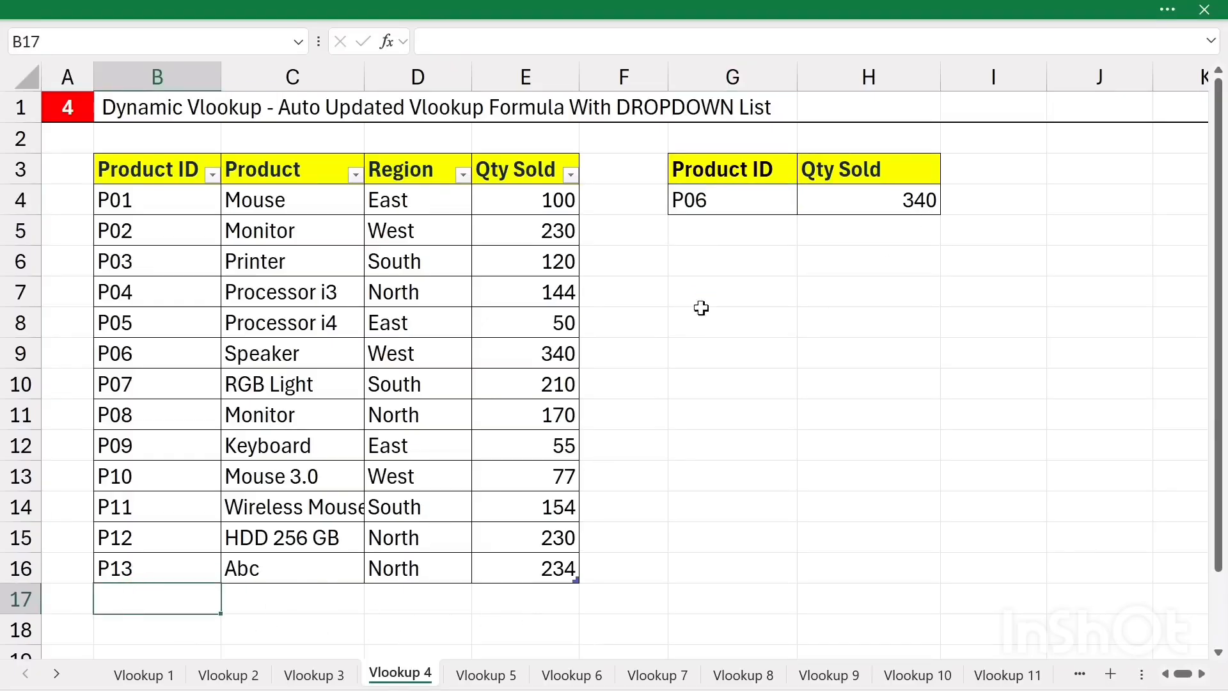
{"action": "left_click", "coordinate": [743, 201]}
{"action": "left_click", "coordinate": [805, 205]}
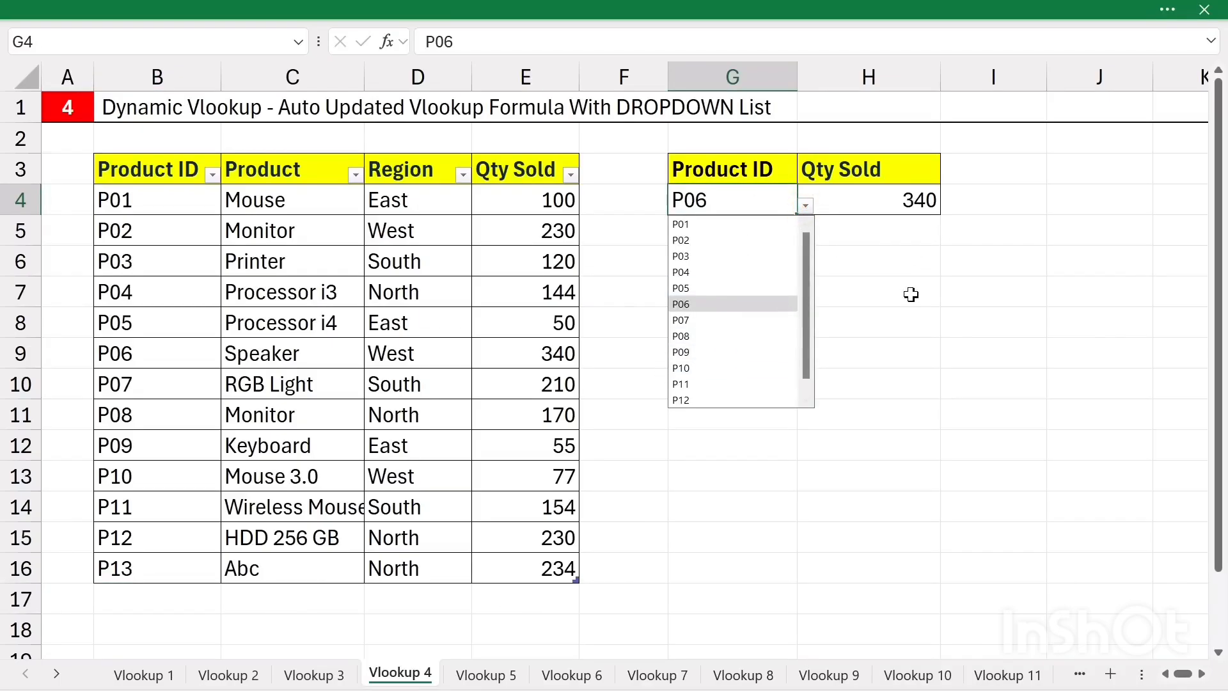
- On the Vlookup 5 sheet, examine the product IDs in G4:G7 and the blank Product, Region and Qty Sold cells beside them
{"action": "left_click", "coordinate": [756, 493]}
{"action": "left_click", "coordinate": [757, 491]}
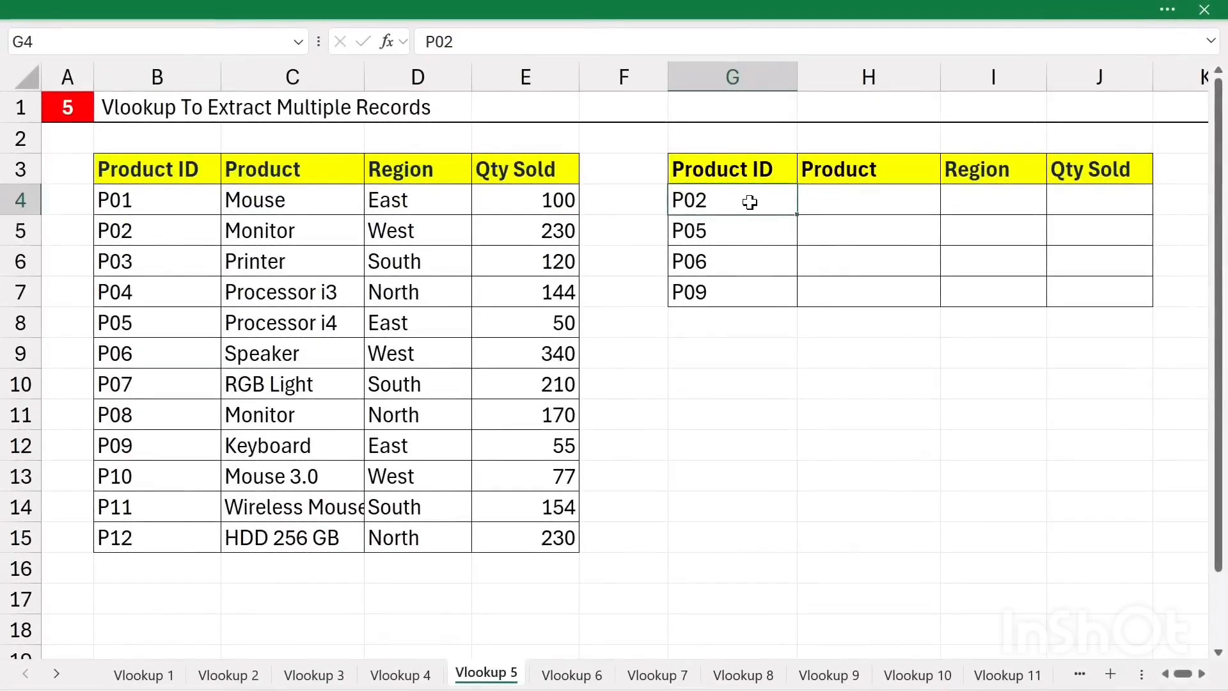
{"action": "left_click", "coordinate": [737, 221]}
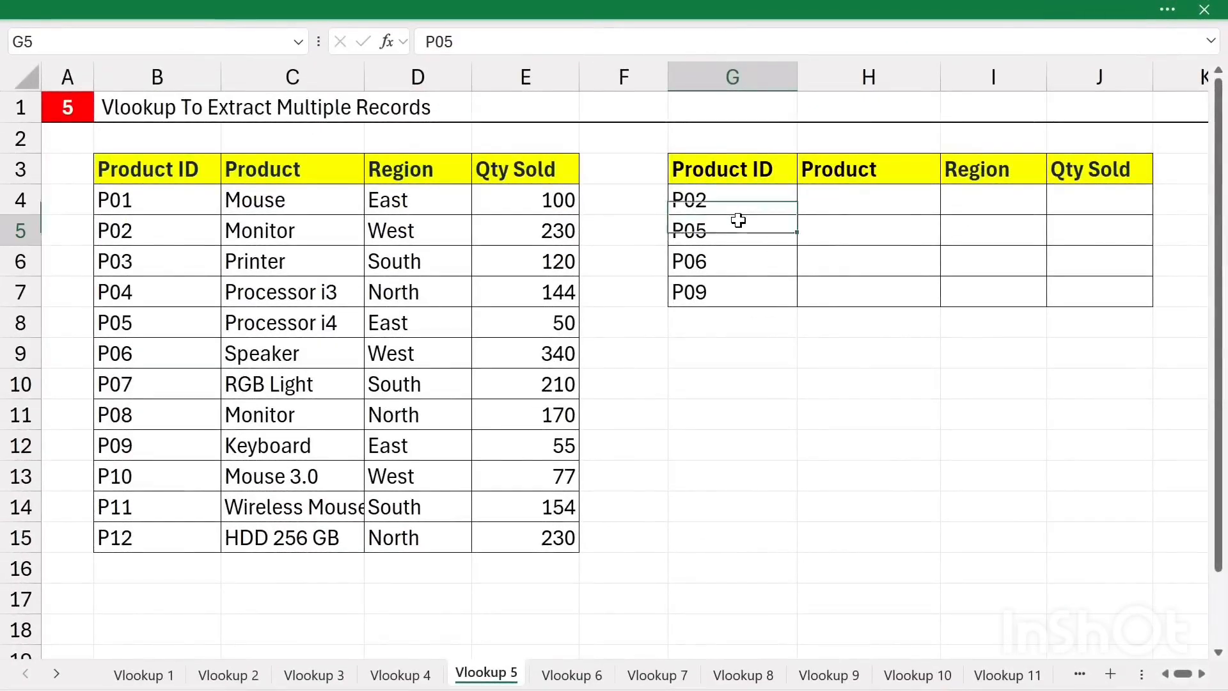
{"action": "left_click", "coordinate": [729, 262]}
{"action": "left_click", "coordinate": [725, 288]}
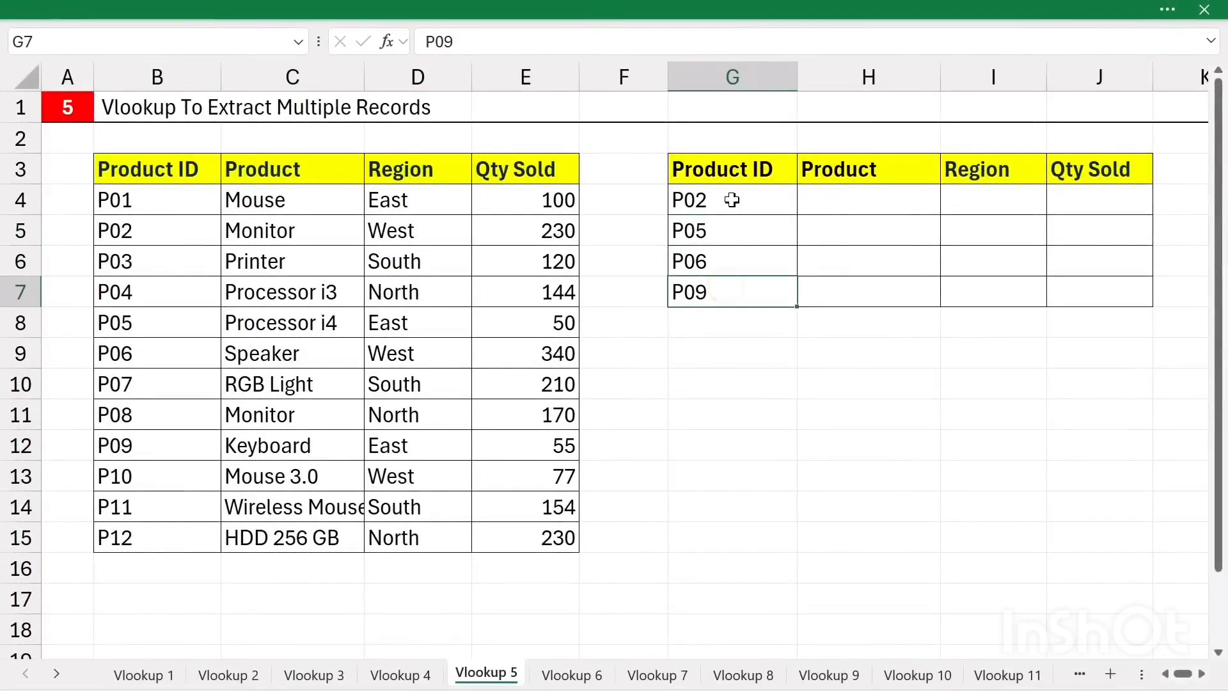
{"action": "left_click_drag", "start_coordinate": [733, 199], "coordinate": [731, 290]}
{"action": "left_click_drag", "start_coordinate": [823, 203], "coordinate": [1095, 206]}
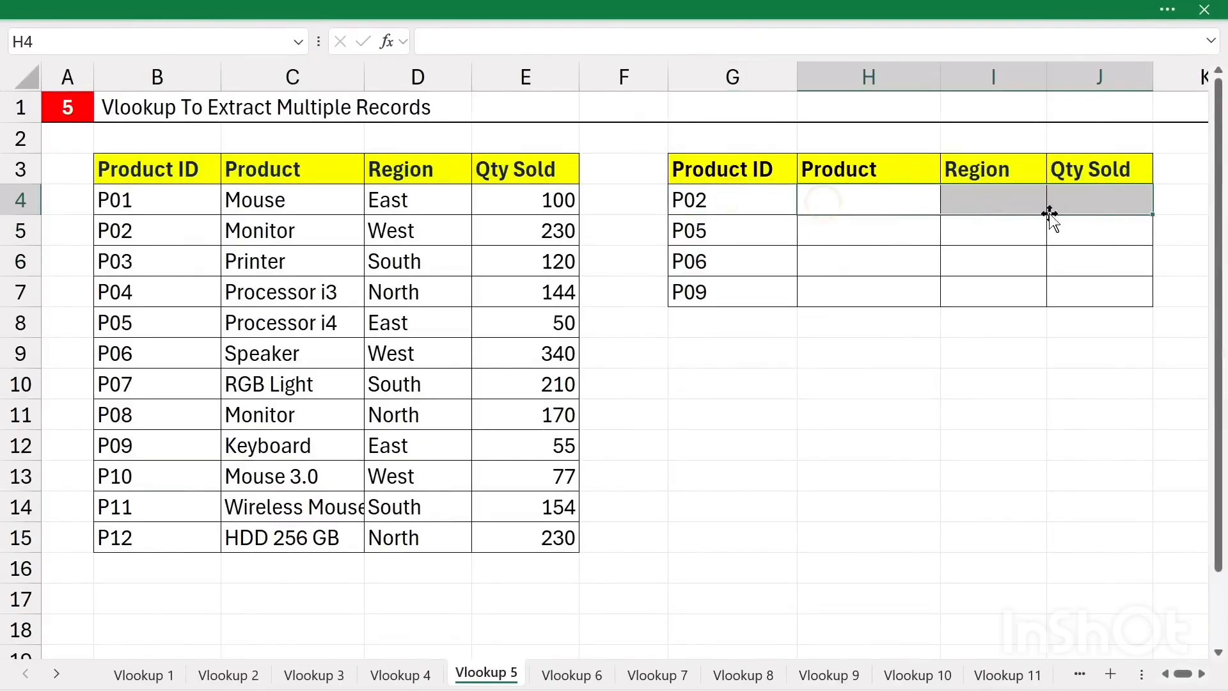
{"action": "left_click_drag", "start_coordinate": [909, 222], "coordinate": [1168, 231]}
{"action": "left_click_drag", "start_coordinate": [888, 262], "coordinate": [1061, 286]}
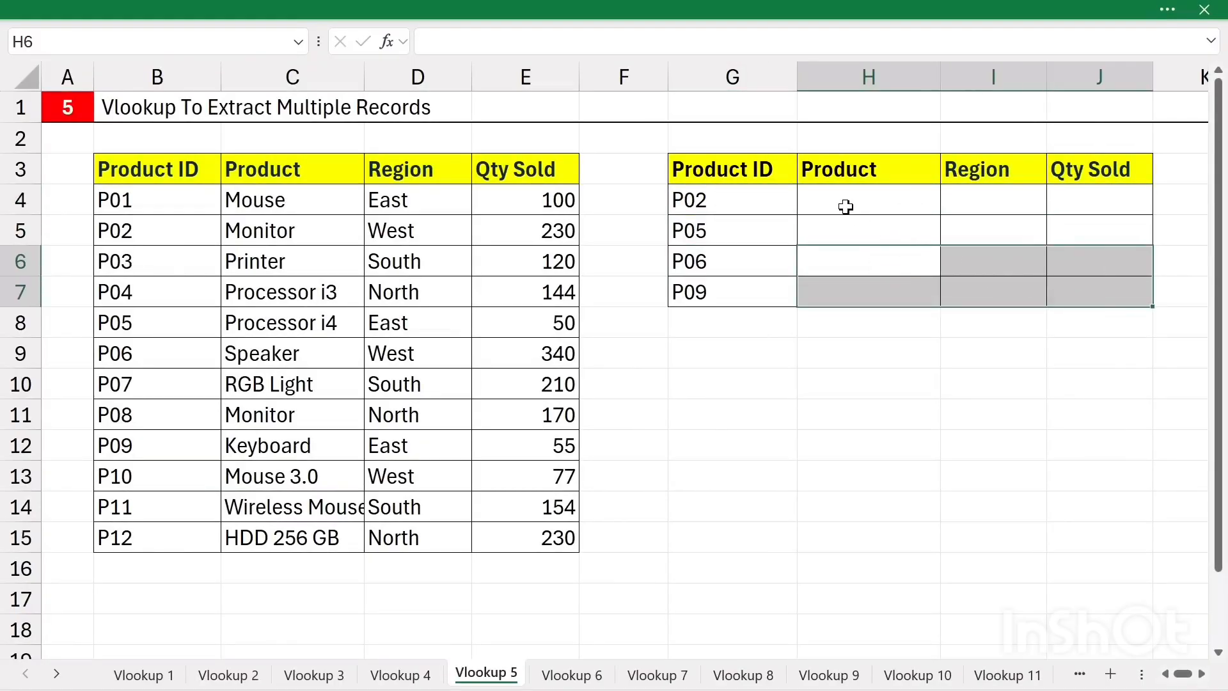
- Start a VLOOKUP formula in H4 with $G4 as the lookup value, locking only its column
{"action": "left_click", "coordinate": [828, 198]}
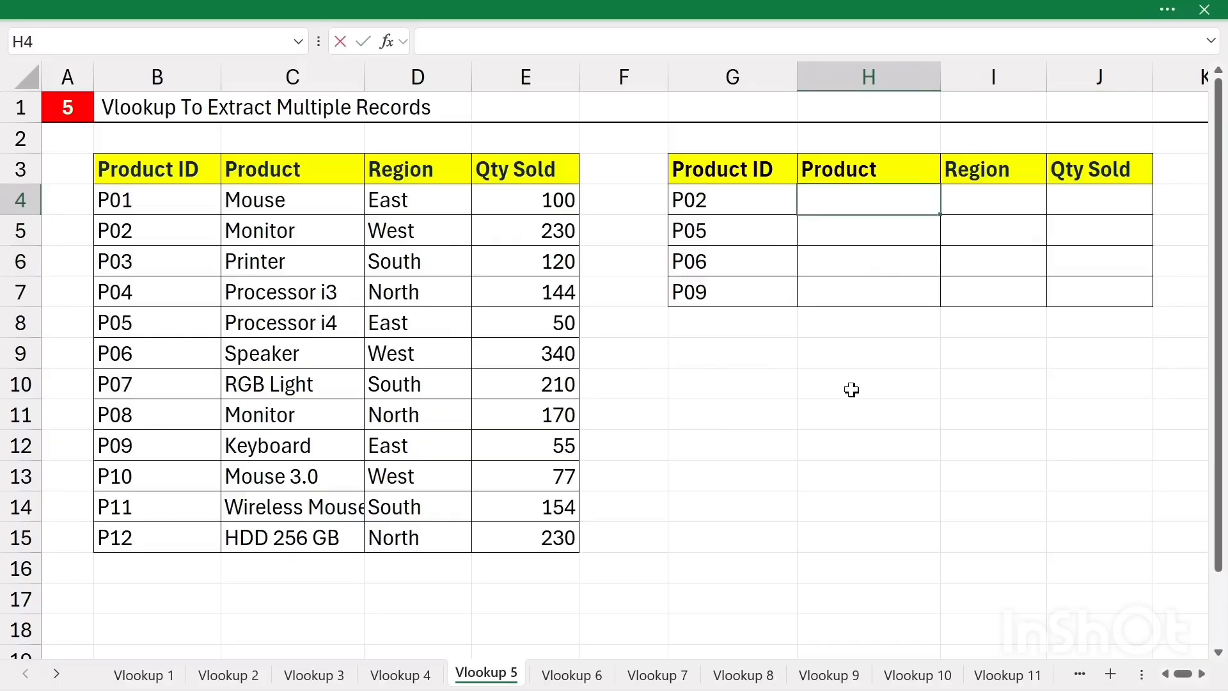
{"action": "type", "text": "=vlook"}
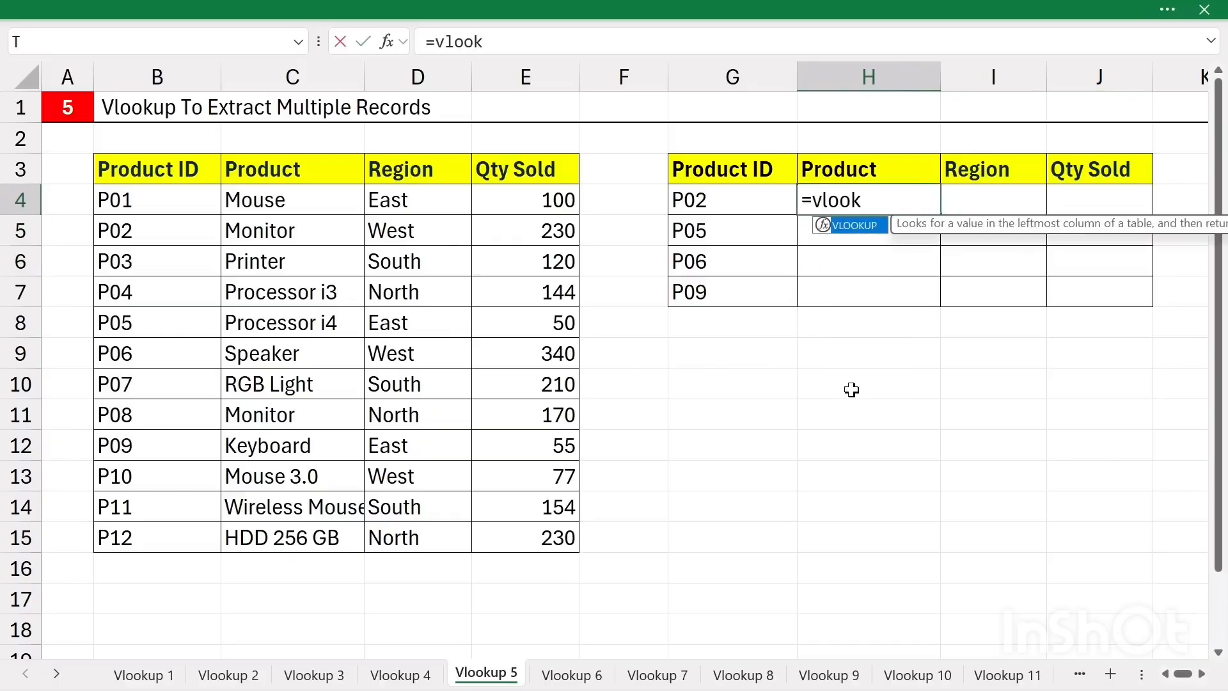
{"action": "key", "text": "Tab"}
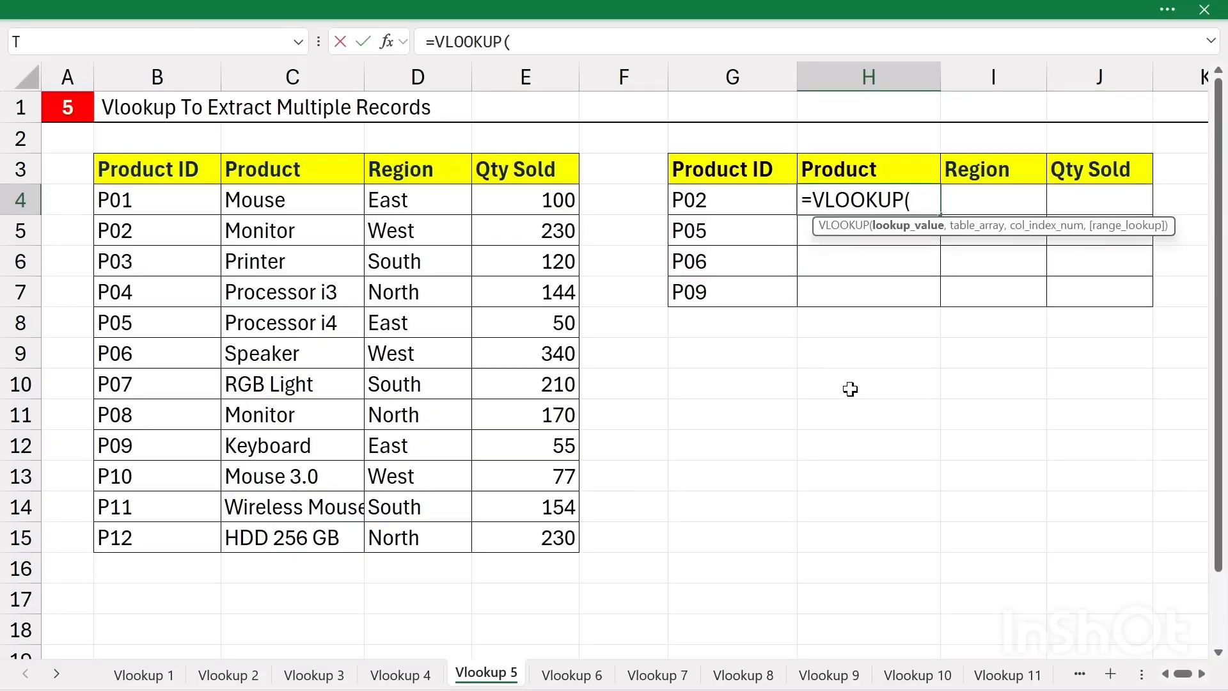
{"action": "left_click", "coordinate": [713, 198]}
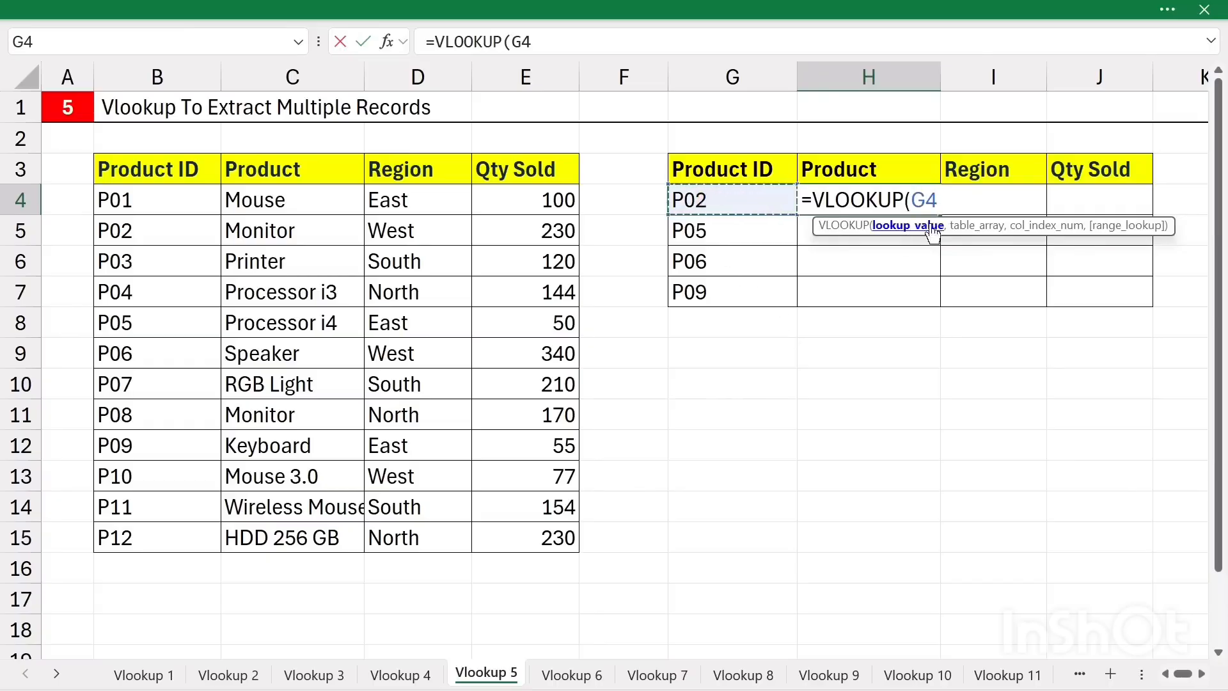
{"action": "left_click", "coordinate": [912, 199]}
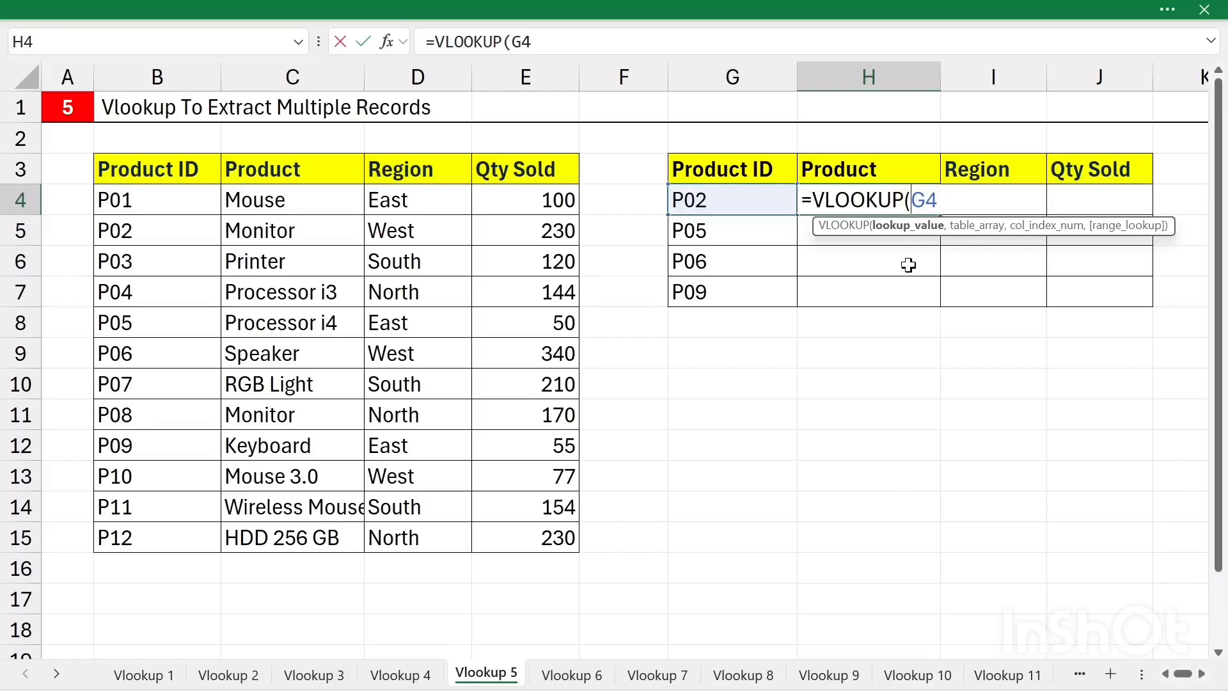
{"action": "type", "text": "$"}
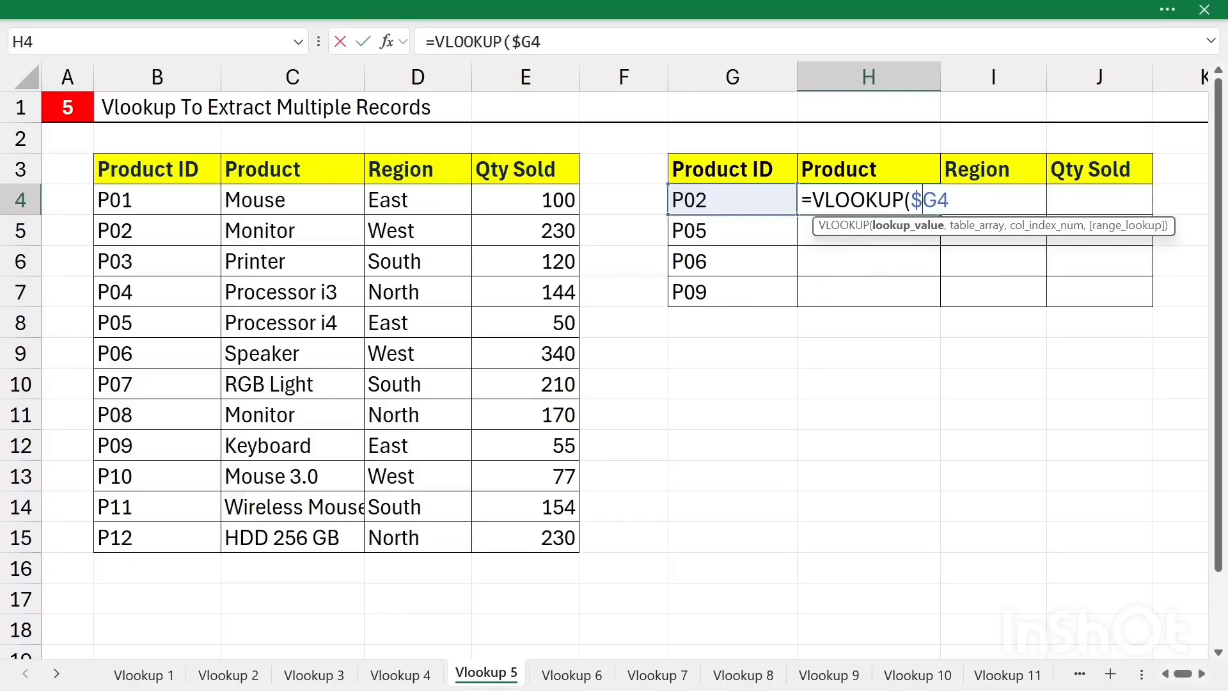
{"action": "left_click", "coordinate": [953, 193]}
{"action": "type", "text": ","}
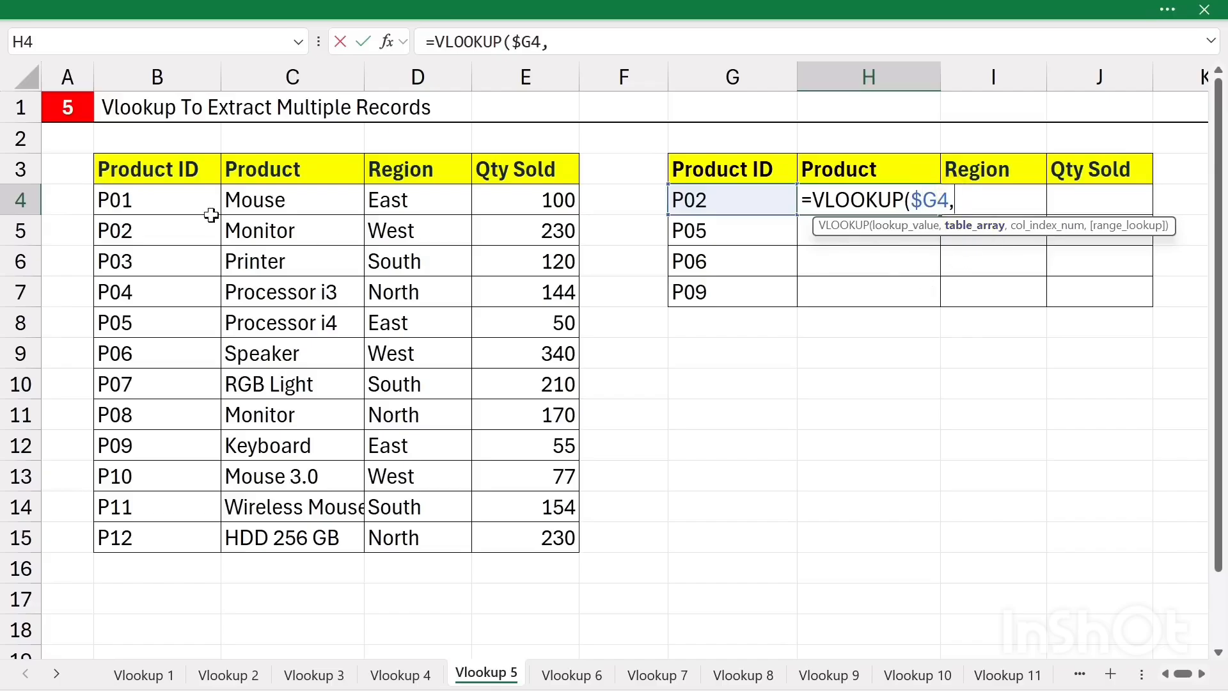
- Set the formula's table array to the whole product table as the absolute range $B$3:$E$15
{"action": "left_click_drag", "start_coordinate": [174, 171], "coordinate": [524, 536]}
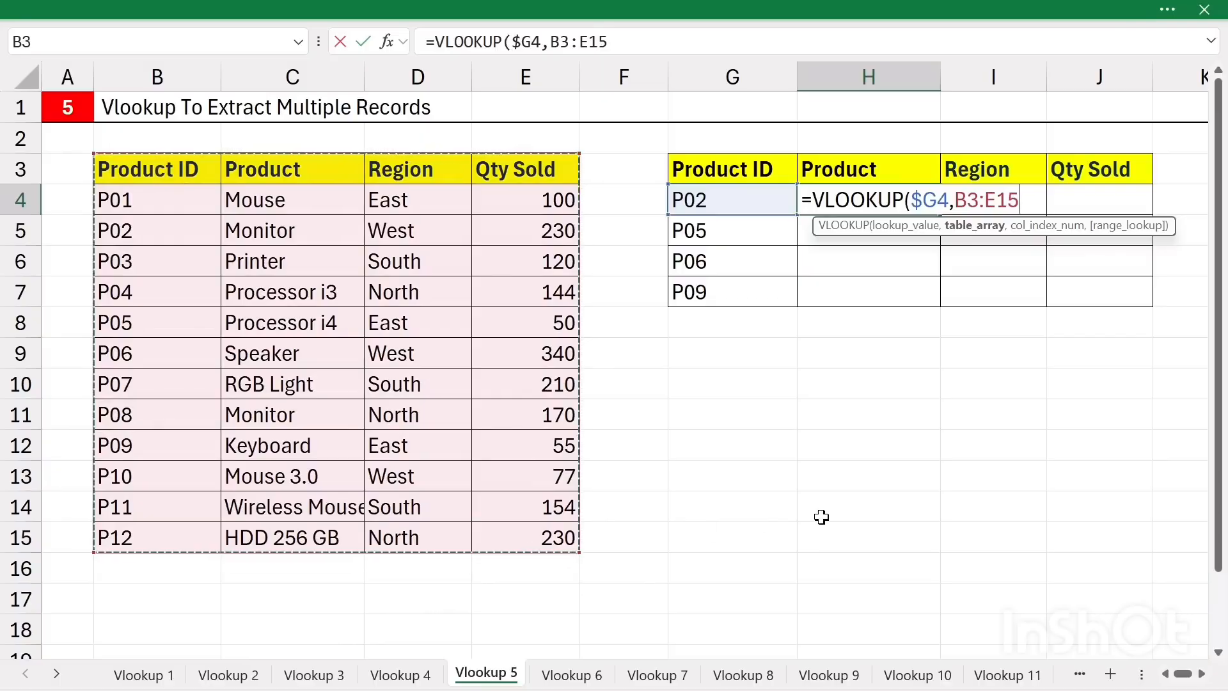
{"action": "key", "text": "F4"}
{"action": "type", "text": ","}
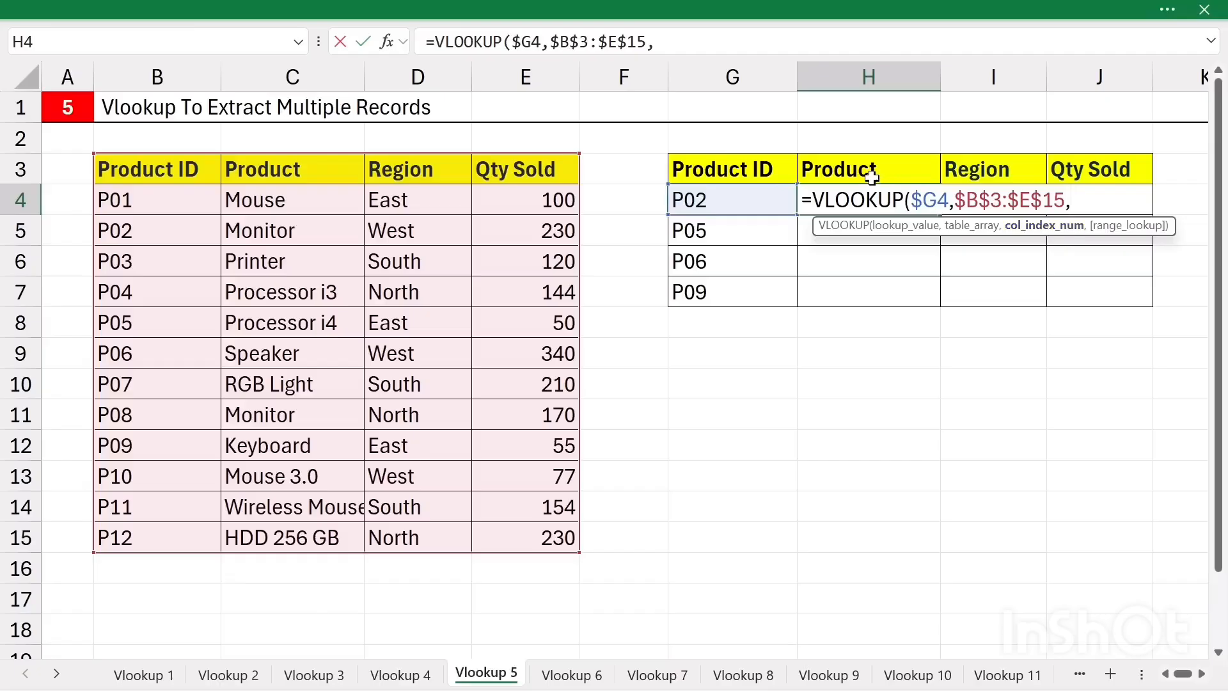
- Use COLUMNS($G$2:H2) as the column index and complete the VLOOKUP with 0 for an exact match
{"action": "type", "text": "columns"}
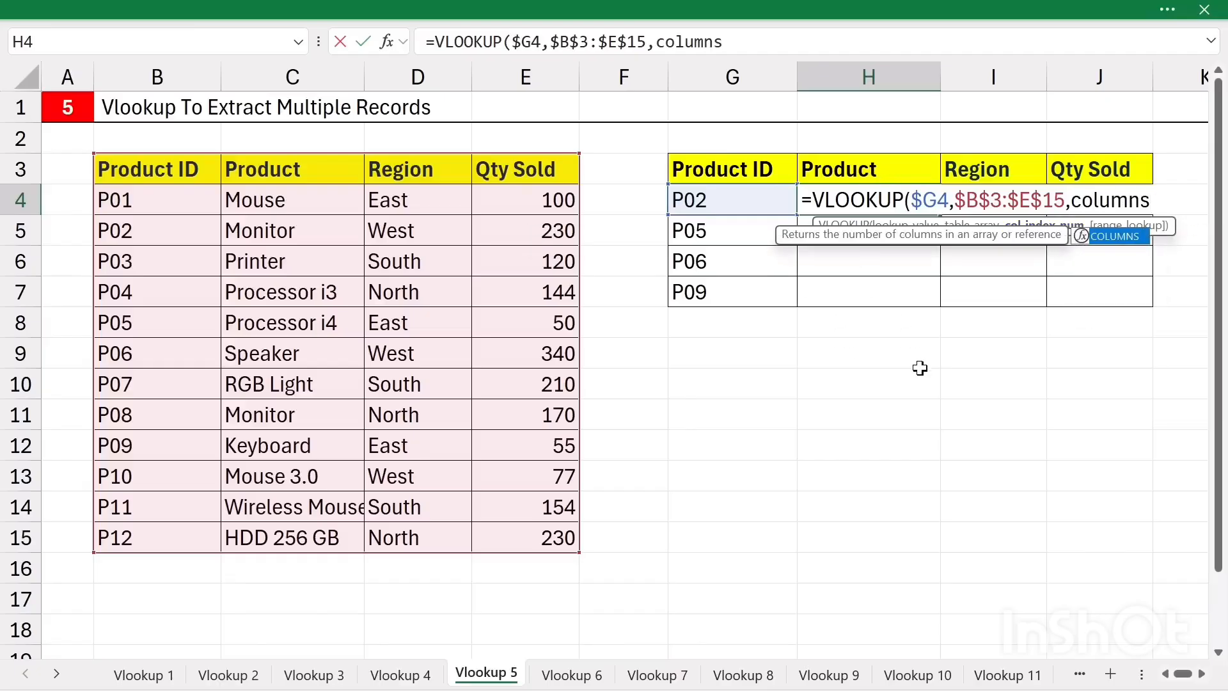
{"action": "key", "text": "Tab"}
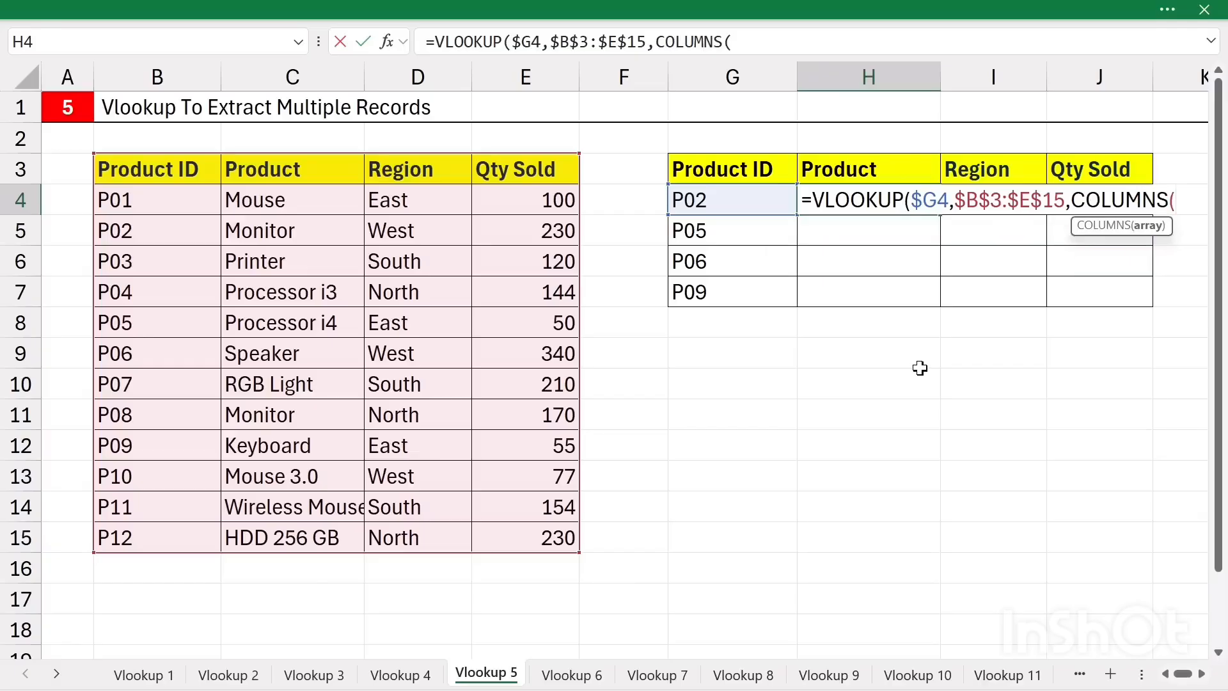
{"action": "left_click", "coordinate": [715, 141]}
{"action": "type", "text": ":"}
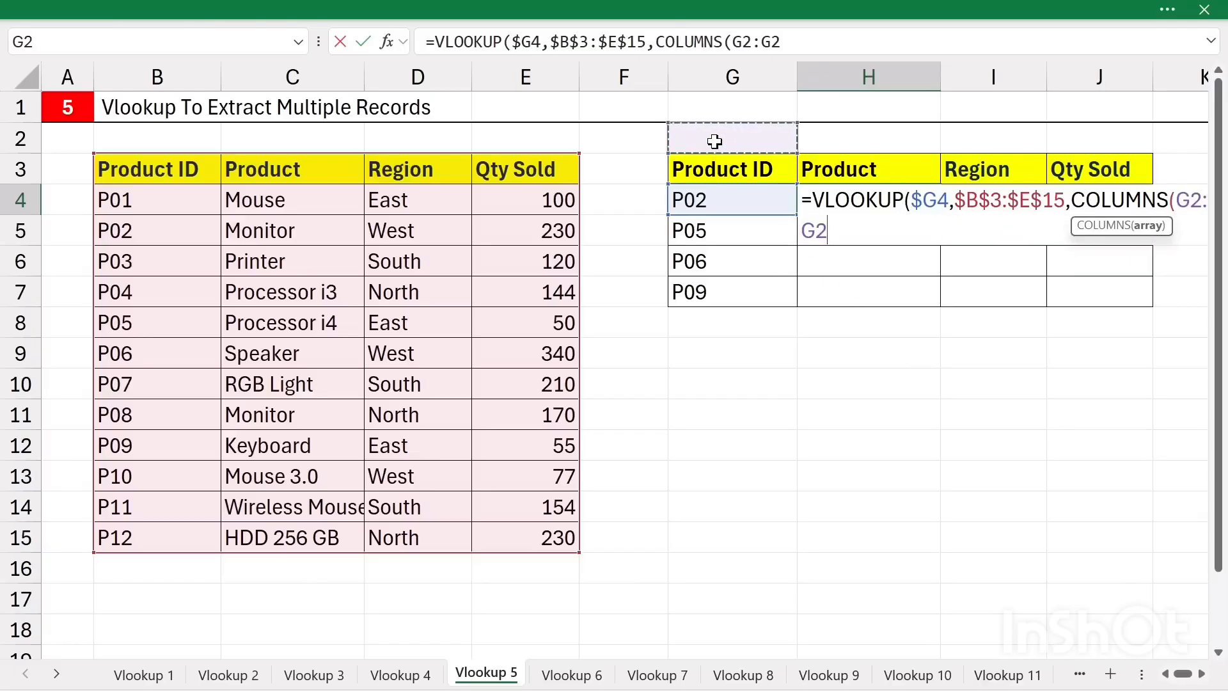
{"action": "left_click", "coordinate": [830, 138]}
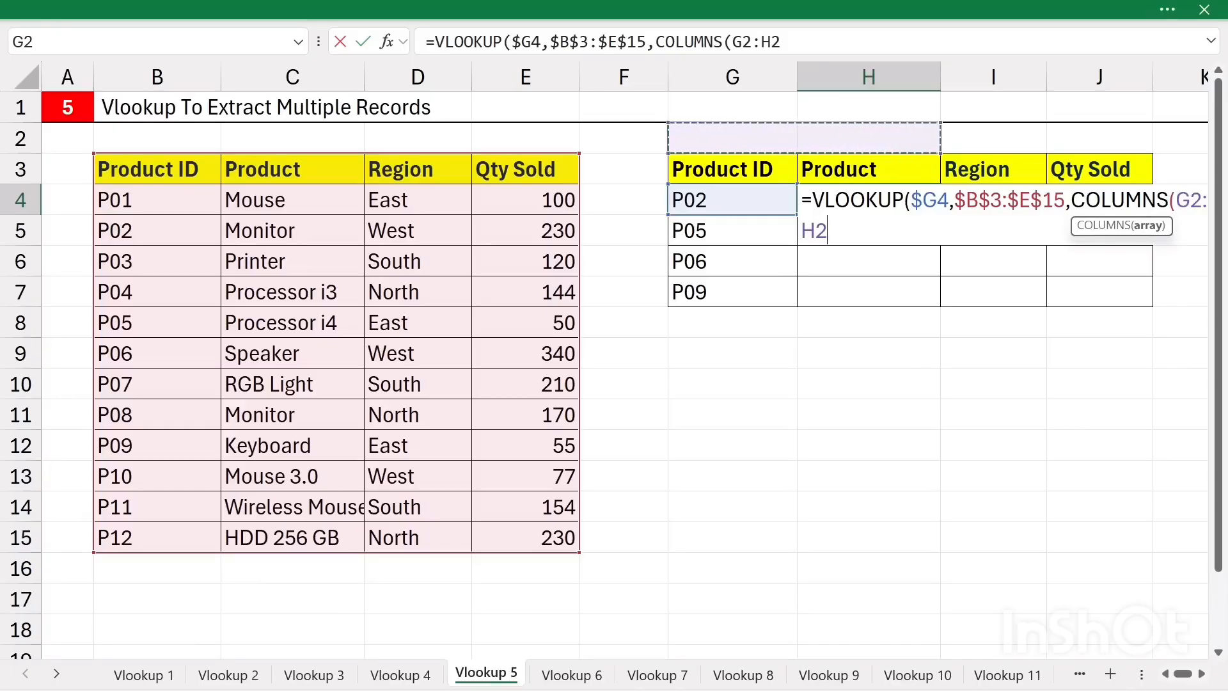
{"action": "left_click_drag", "start_coordinate": [828, 231], "coordinate": [1188, 200]}
{"action": "left_click", "coordinate": [1189, 201]}
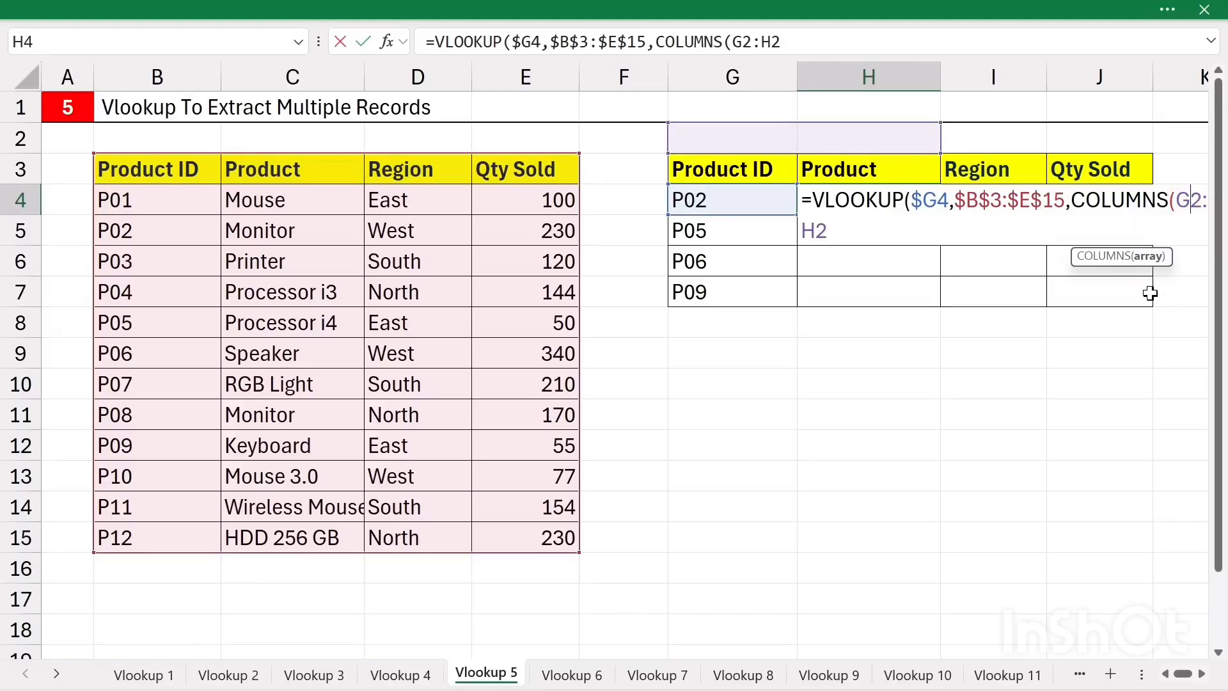
{"action": "key", "text": "F4"}
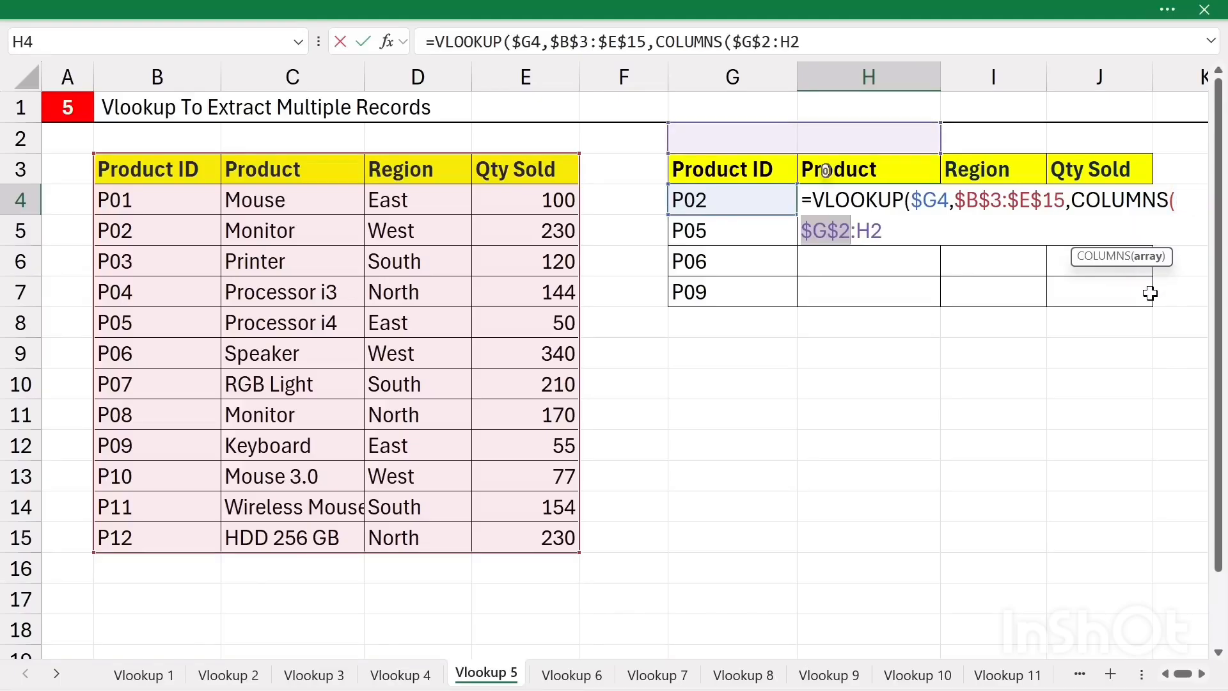
{"action": "left_click", "coordinate": [895, 231]}
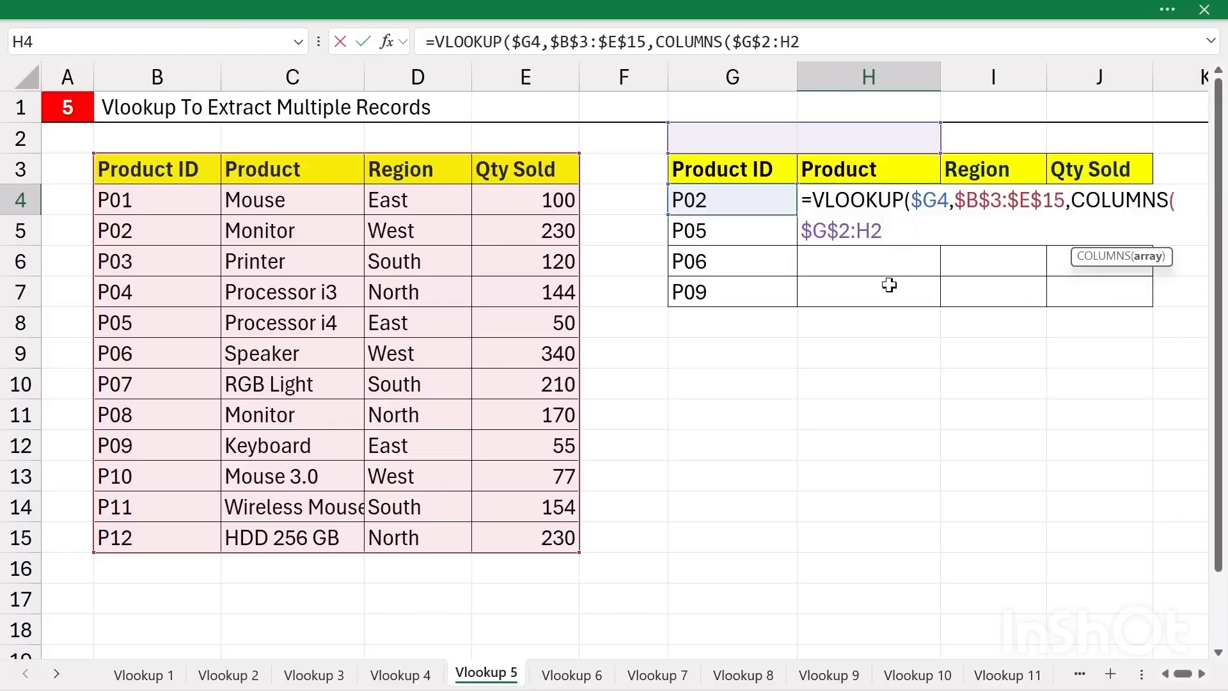
{"action": "type", "text": ")"}
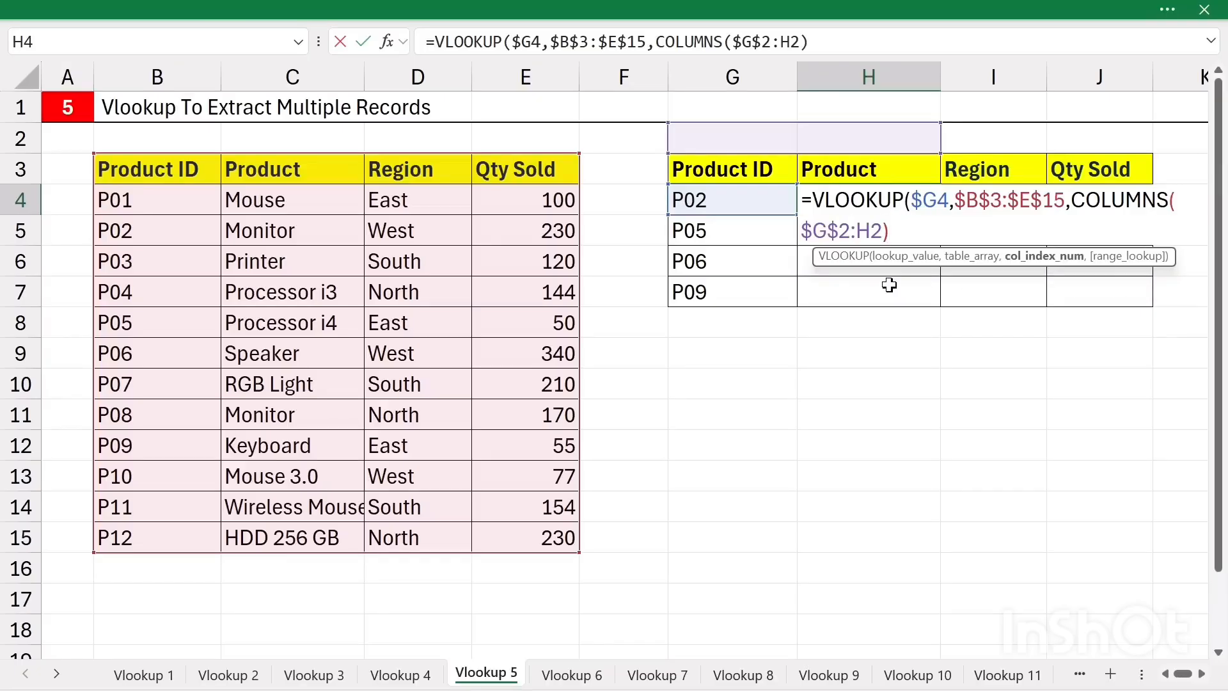
{"action": "type", "text": ",0)"}
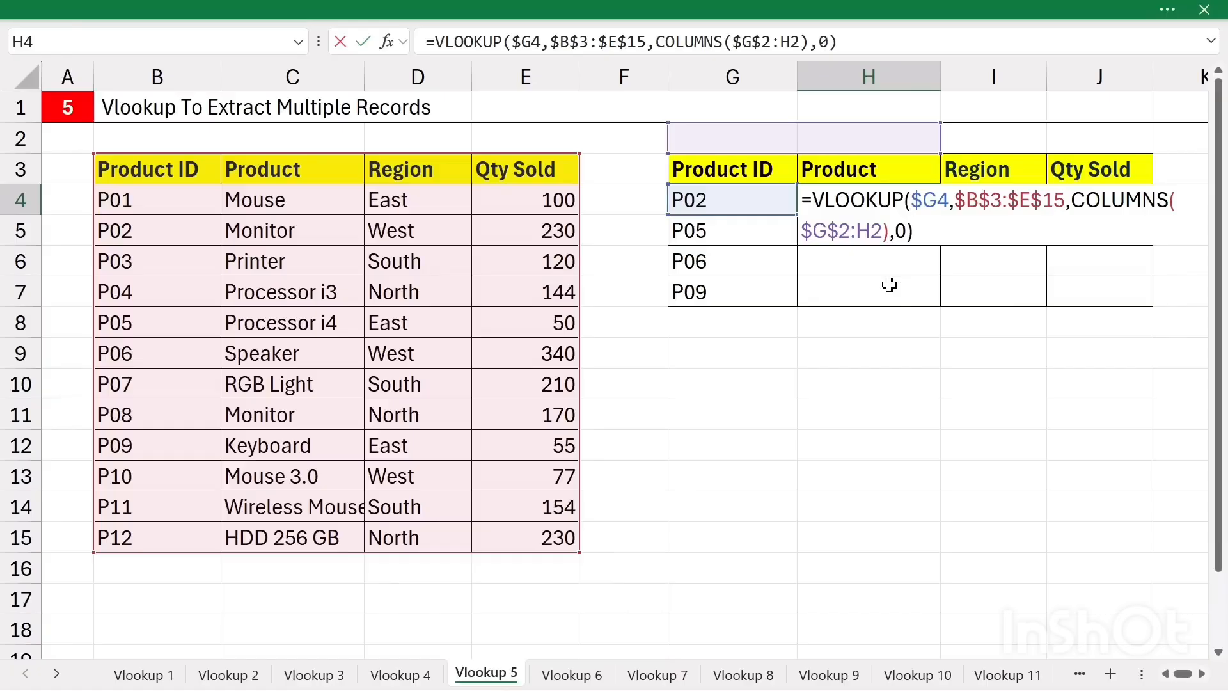
{"action": "key", "text": "Return"}
- Fill the H4 formula across to J4 and down through row 7 of the lookup table
{"action": "left_click", "coordinate": [916, 204]}
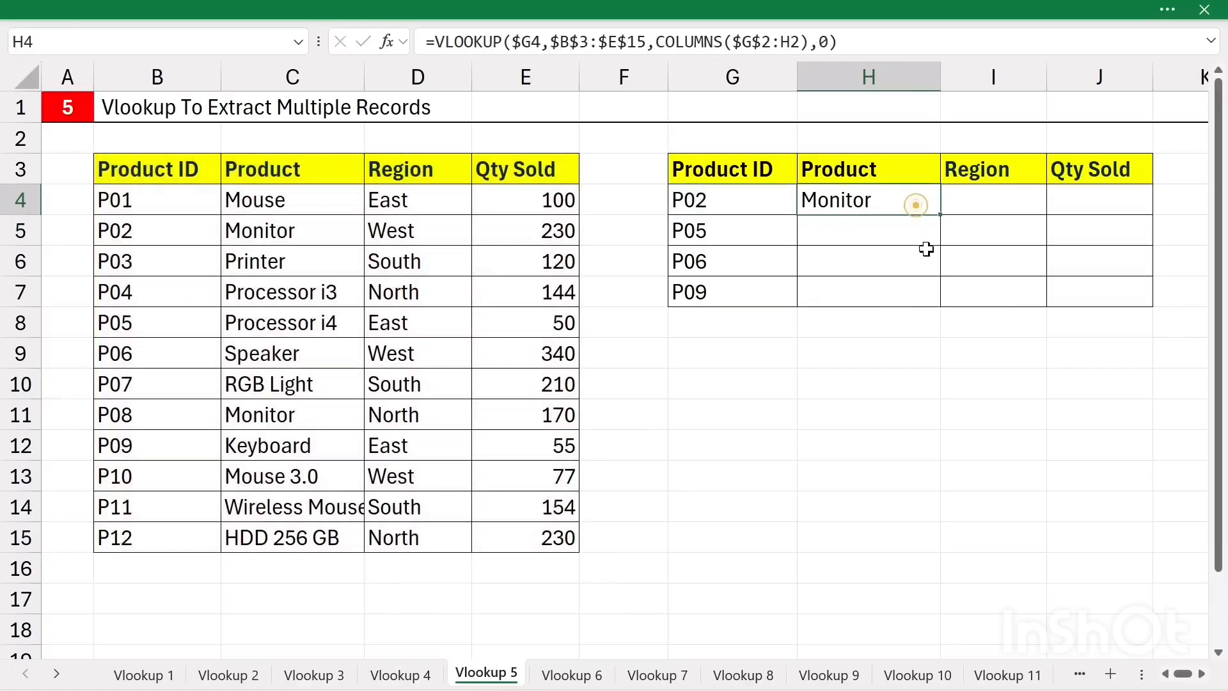
{"action": "left_click_drag", "start_coordinate": [983, 215], "coordinate": [1105, 217]}
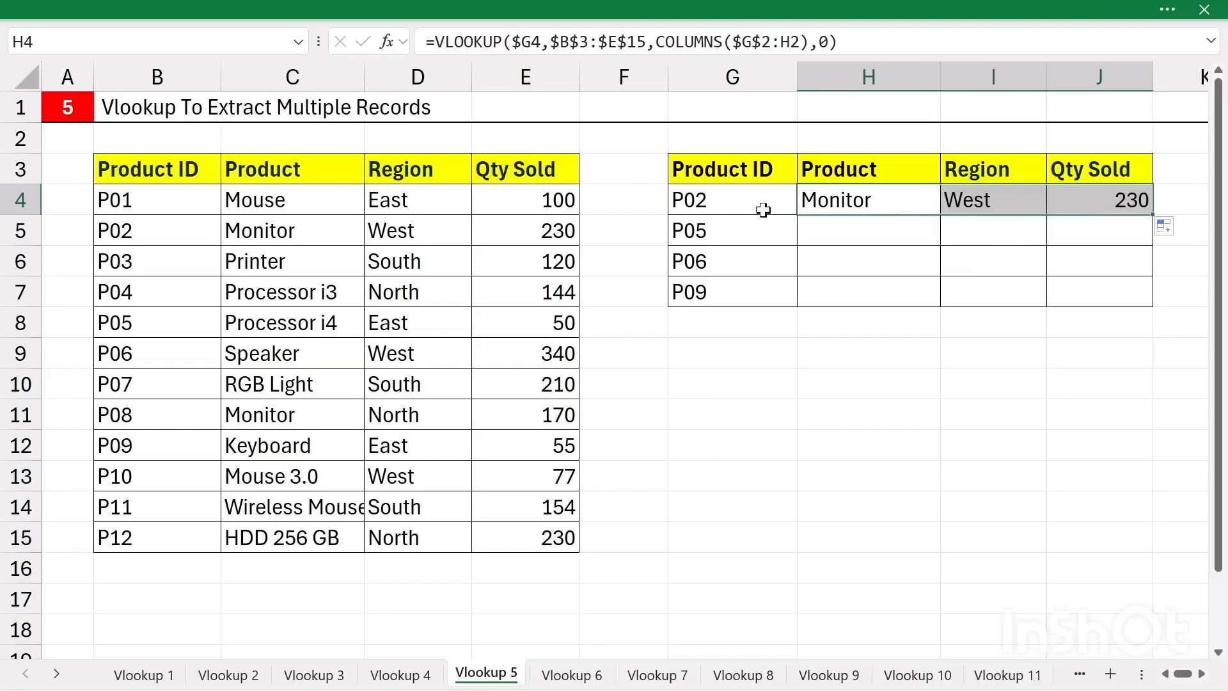
{"action": "left_click", "coordinate": [167, 230]}
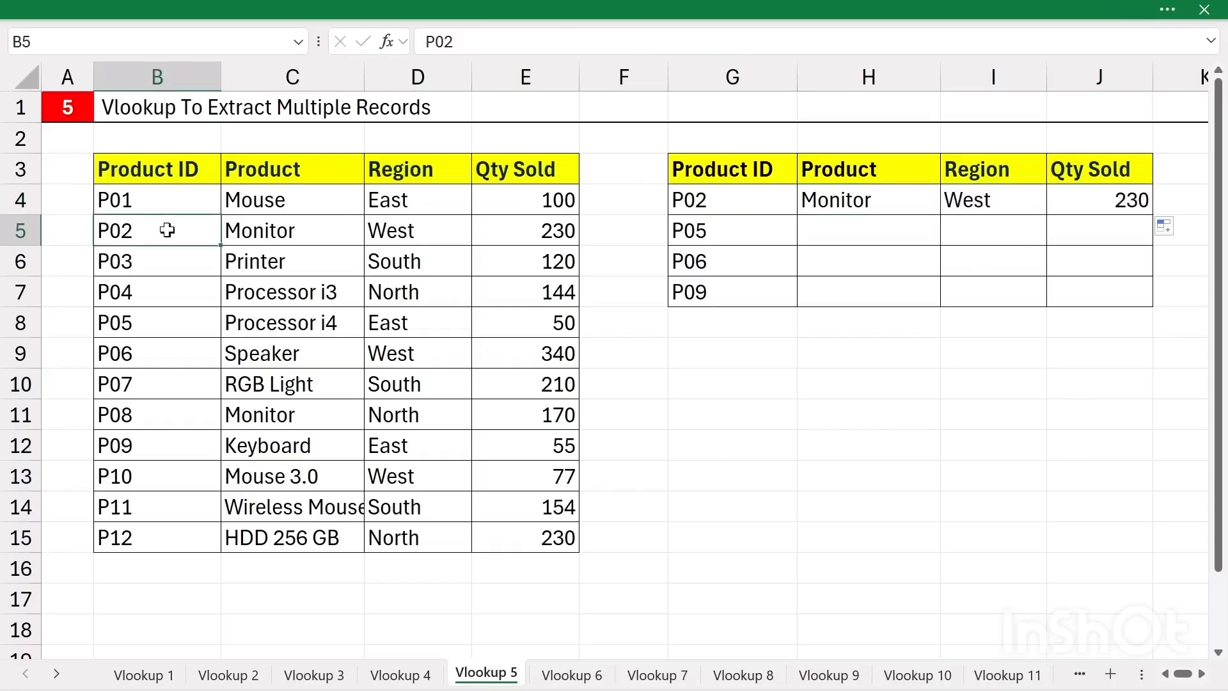
{"action": "left_click_drag", "start_coordinate": [275, 231], "coordinate": [505, 233]}
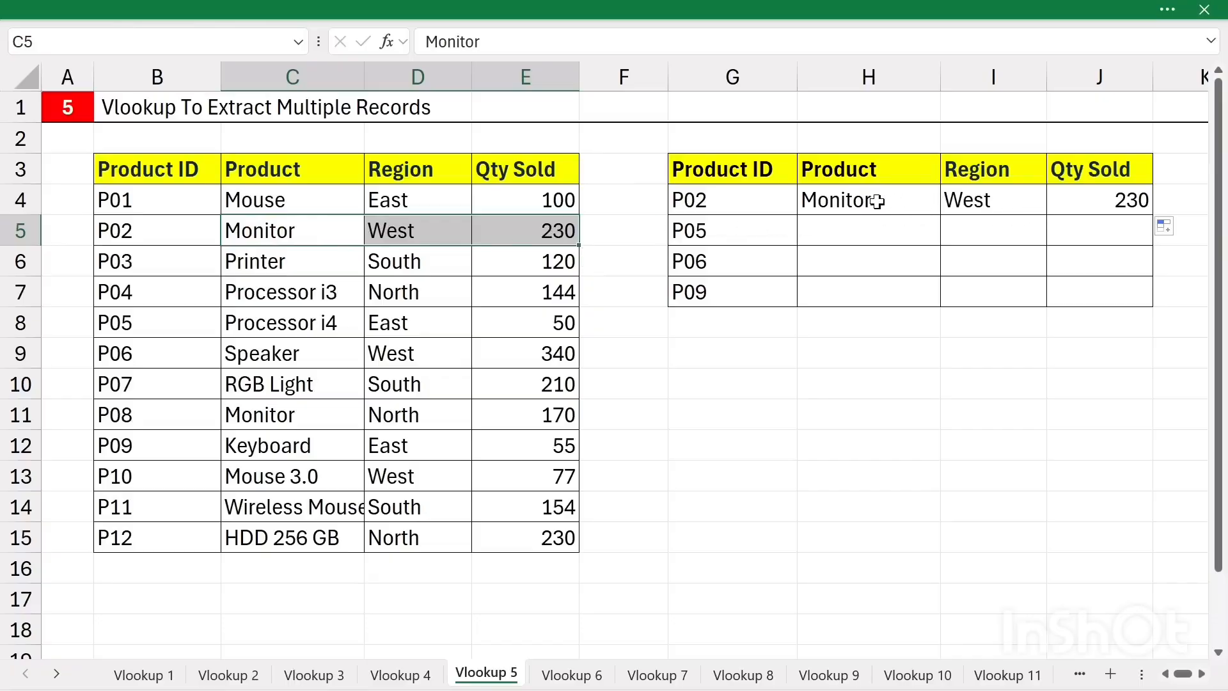
{"action": "left_click_drag", "start_coordinate": [833, 197], "coordinate": [1083, 205]}
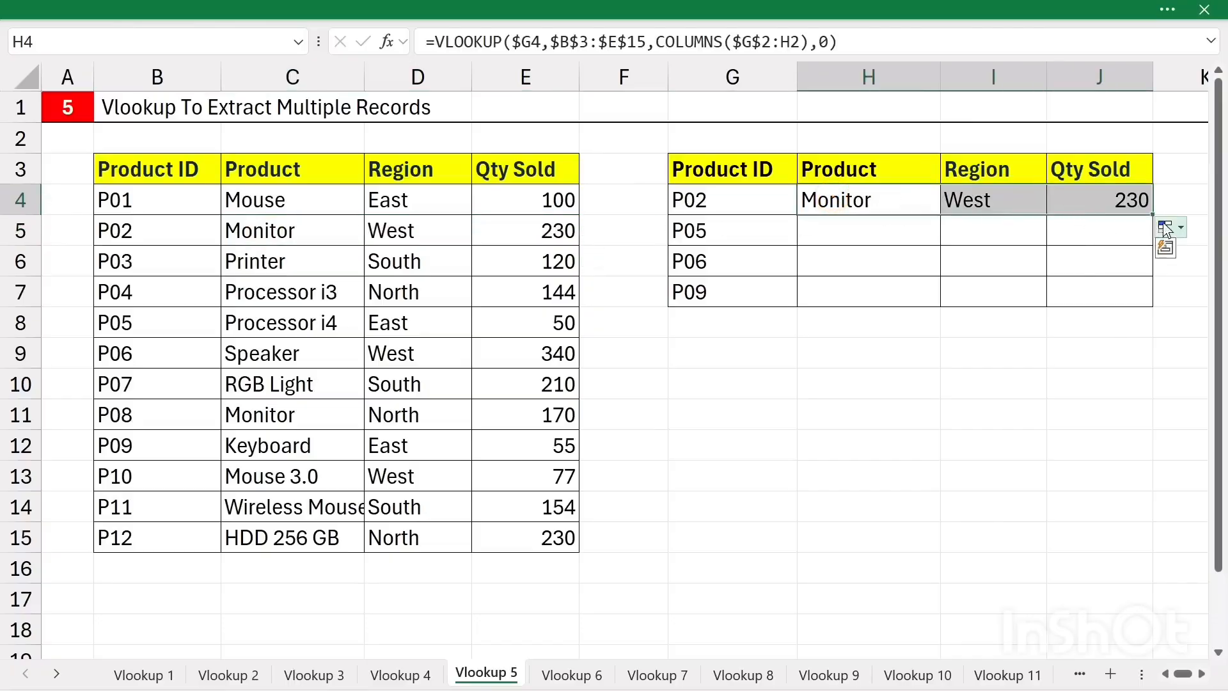
{"action": "left_click_drag", "start_coordinate": [1157, 213], "coordinate": [1156, 307]}
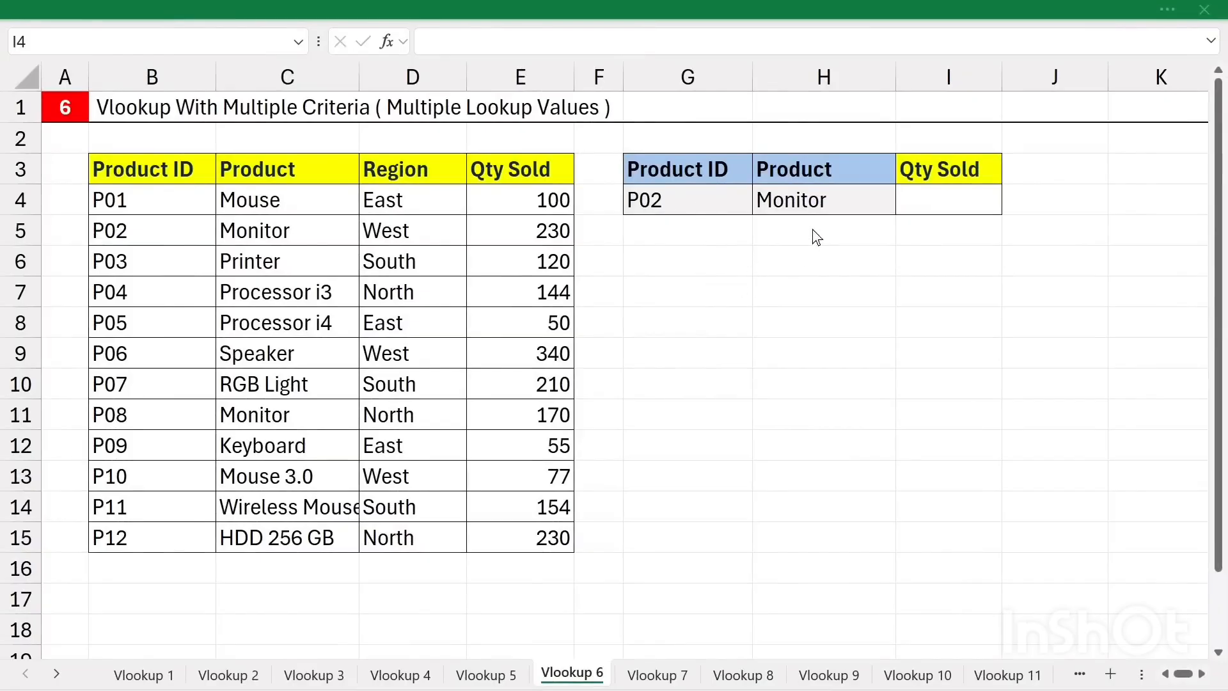
- On the Vlookup 6 sheet, examine the lookup criteria in G4:H4, the matching Product ID and Product columns, and the Qty Sold cell I4
{"action": "left_click", "coordinate": [925, 203]}
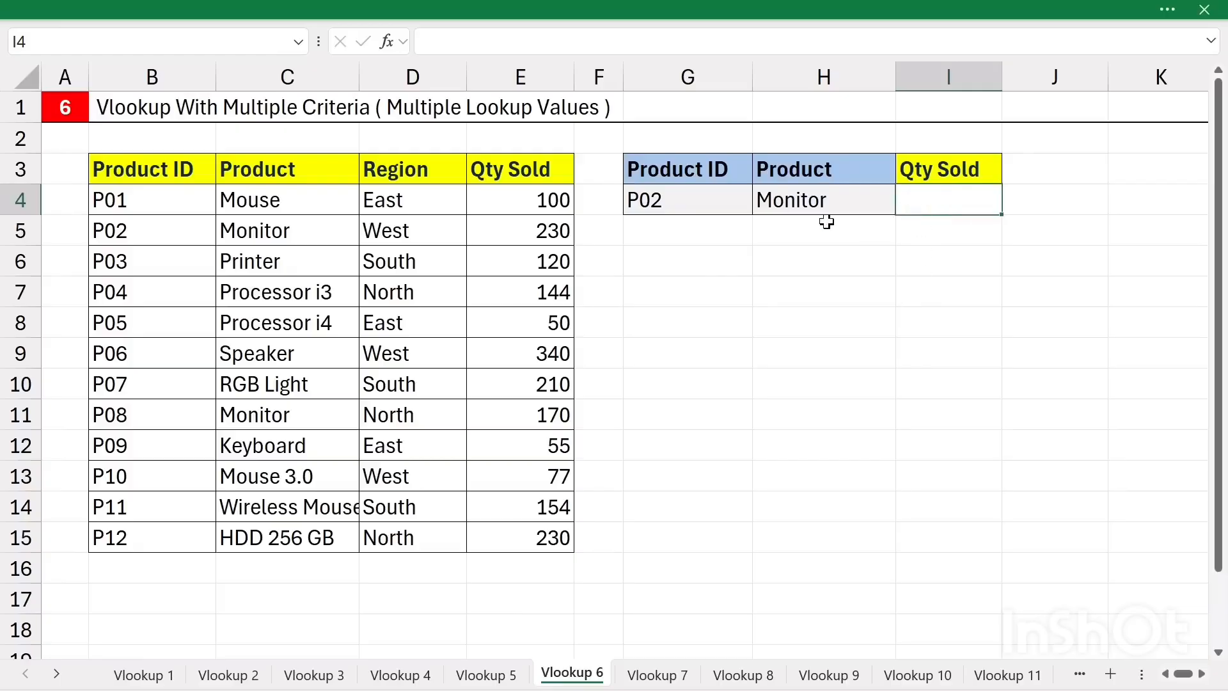
{"action": "left_click", "coordinate": [691, 203]}
{"action": "left_click", "coordinate": [811, 206]}
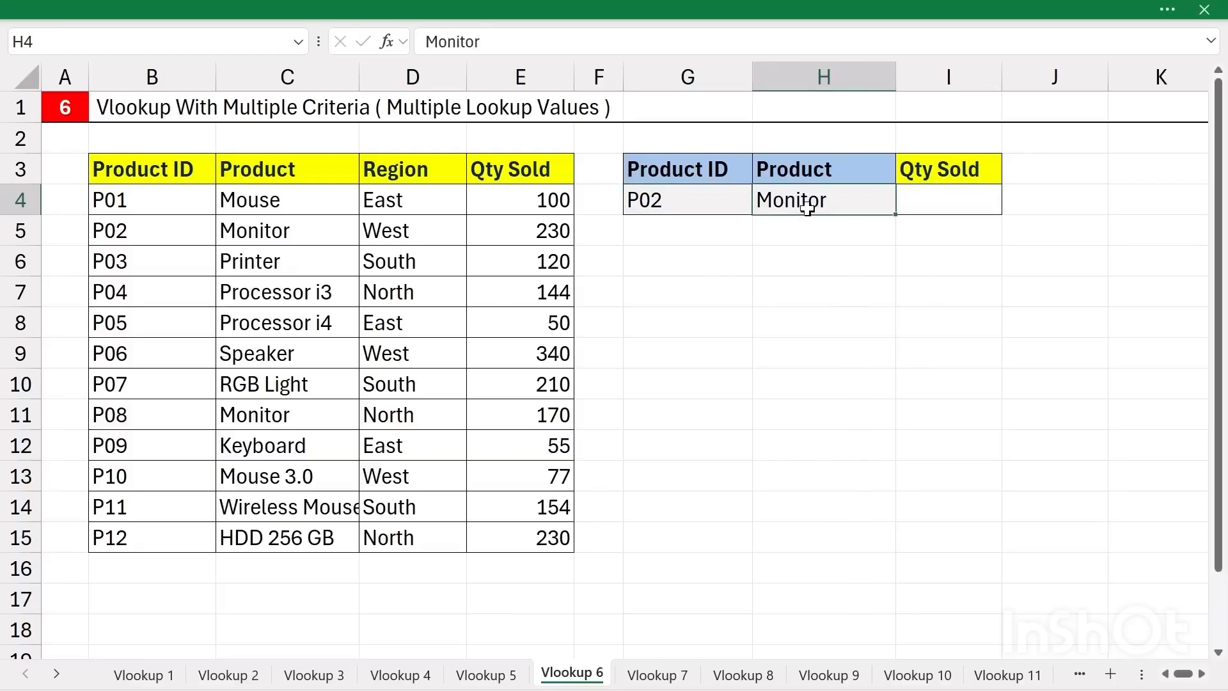
{"action": "left_click", "coordinate": [691, 203]}
{"action": "left_click_drag", "start_coordinate": [142, 209], "coordinate": [141, 442]}
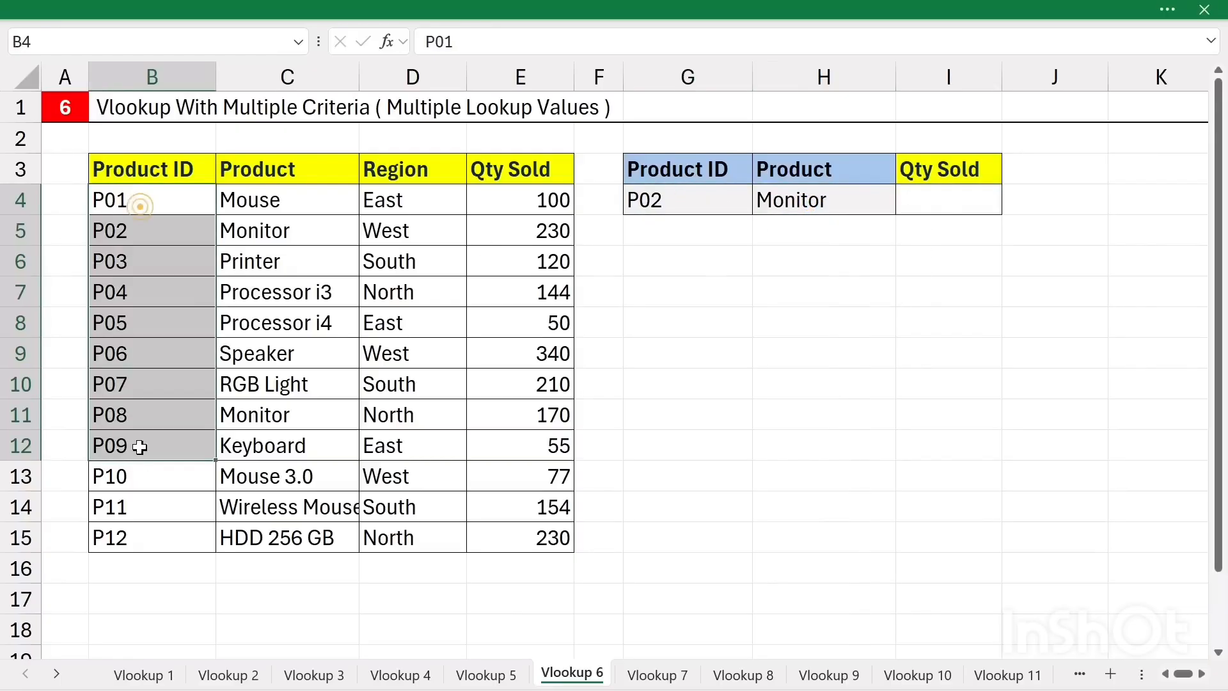
{"action": "left_click_drag", "start_coordinate": [324, 200], "coordinate": [288, 476]}
{"action": "left_click_drag", "start_coordinate": [650, 199], "coordinate": [787, 200]}
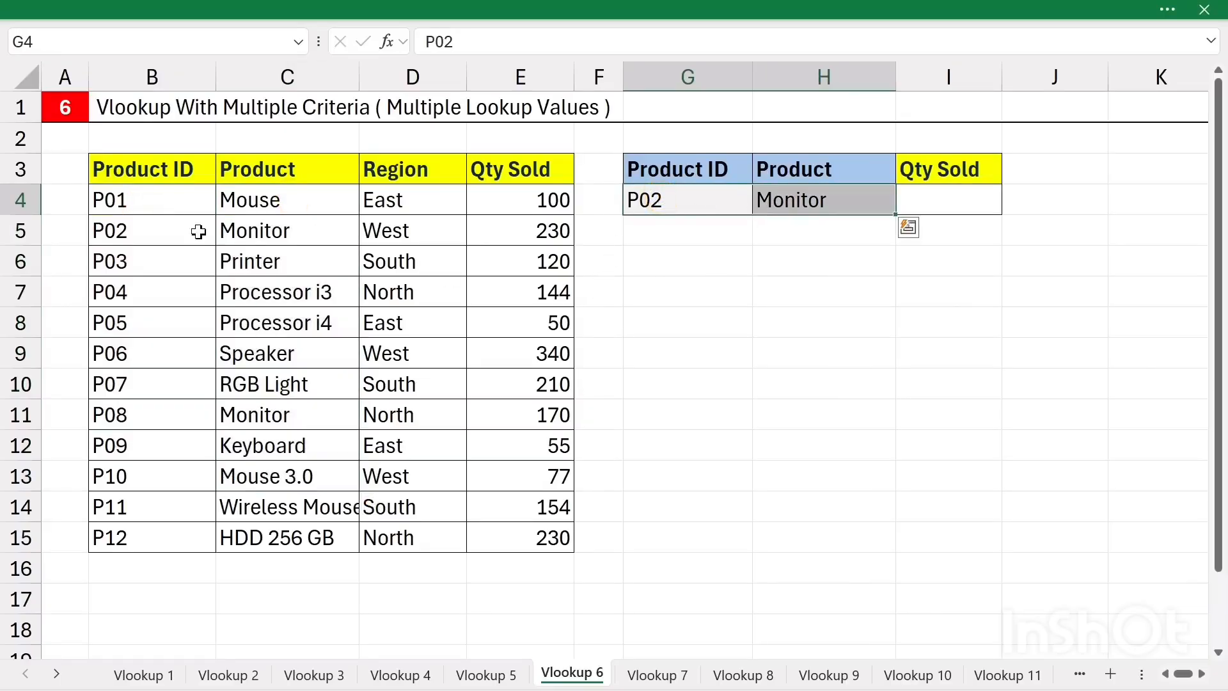
{"action": "left_click", "coordinate": [939, 198]}
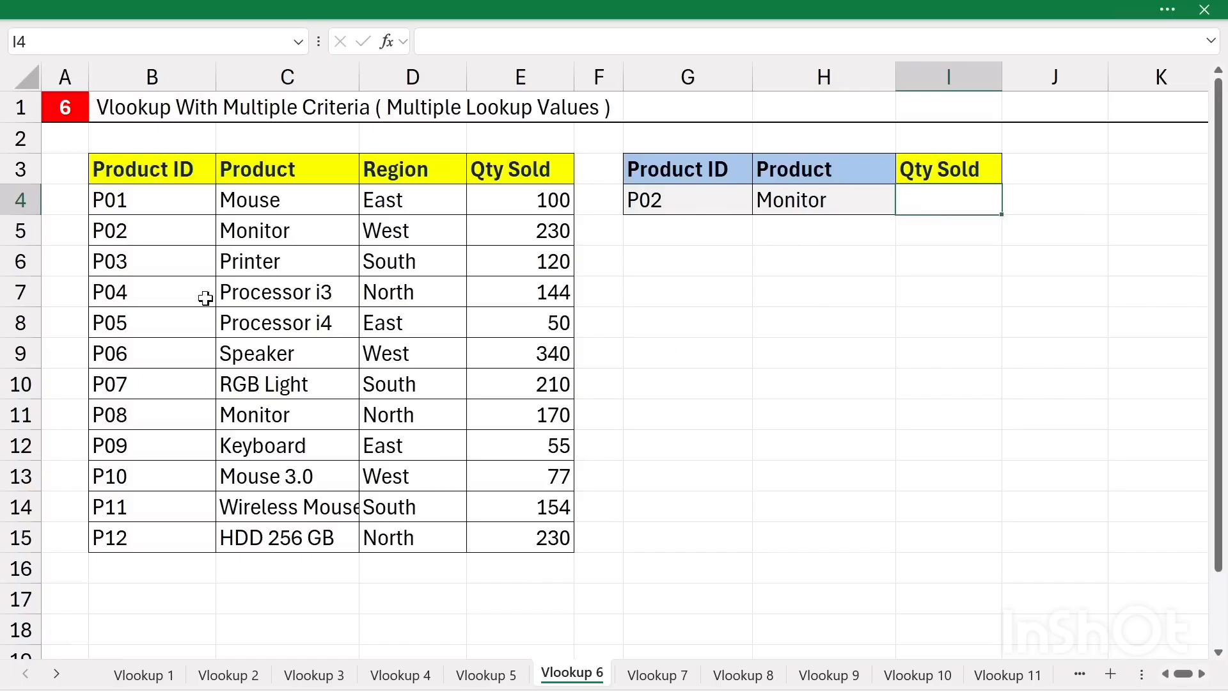
- Widen column A to fit combined values and enter the heading Helper in A3
{"action": "left_click_drag", "start_coordinate": [92, 75], "coordinate": [217, 75]}
{"action": "left_click", "coordinate": [157, 170]}
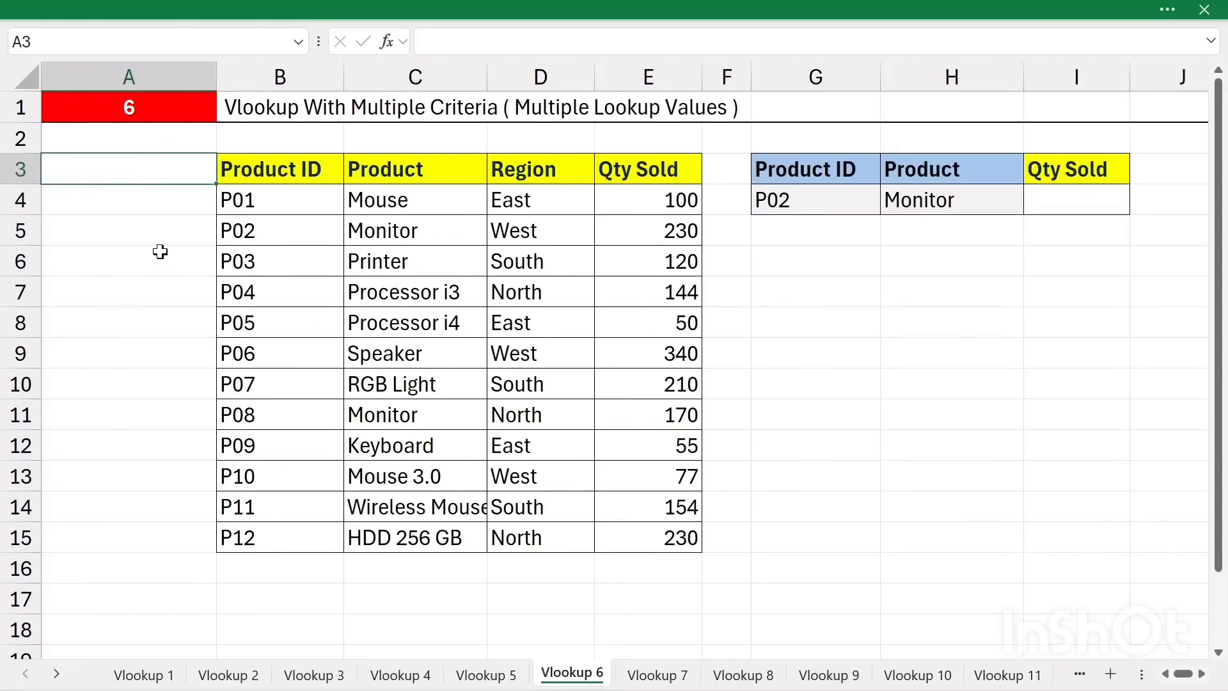
{"action": "type", "text": "Helper"}
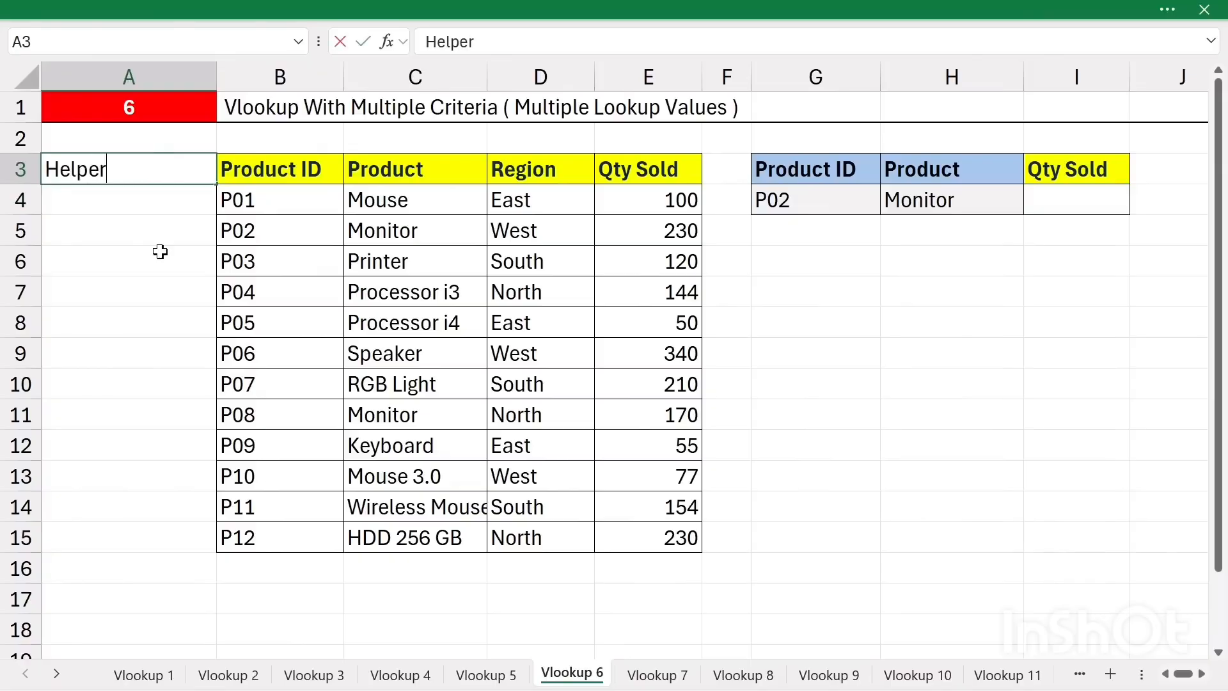
{"action": "key", "text": "Return"}
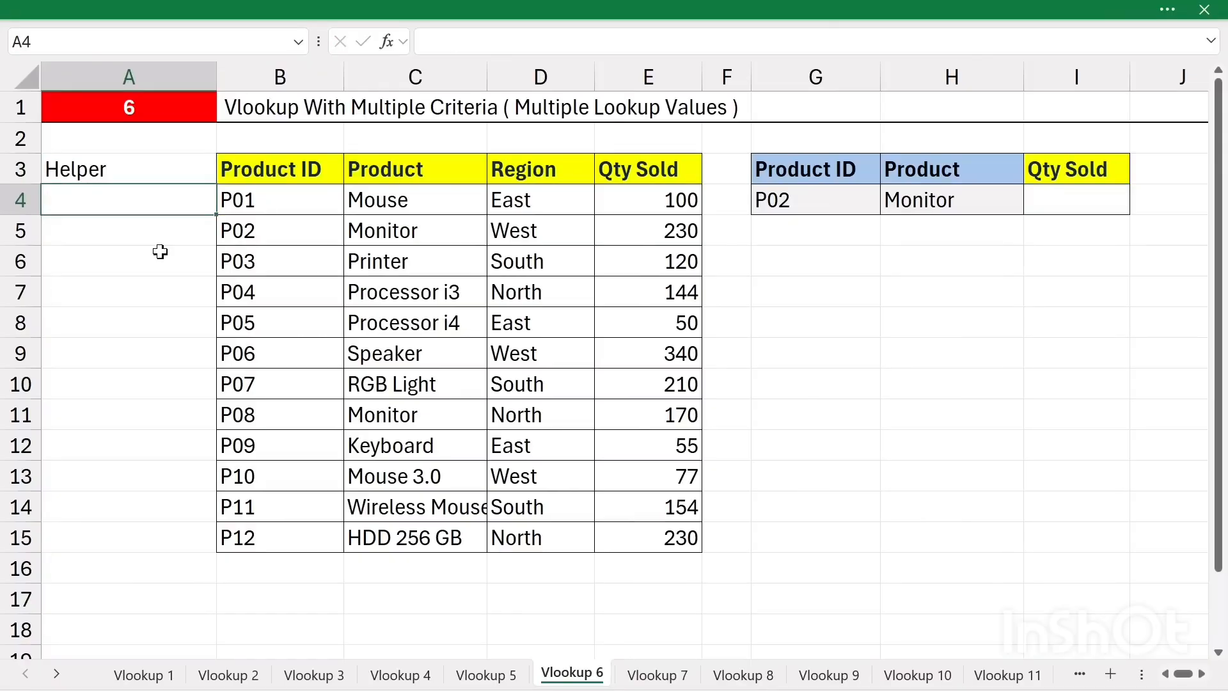
- Join Product ID and Product in A4 with =B4&C4 and fill the helper formula down to A15
{"action": "type", "text": "="}
{"action": "left_click", "coordinate": [280, 204]}
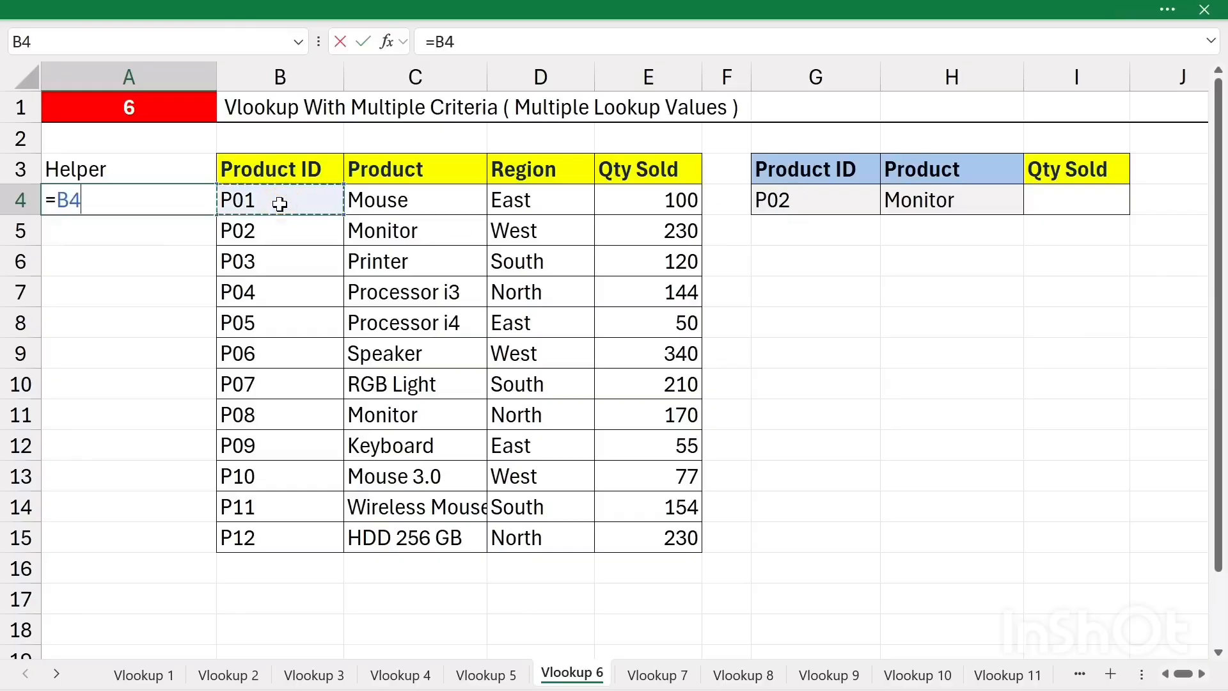
{"action": "type", "text": "&"}
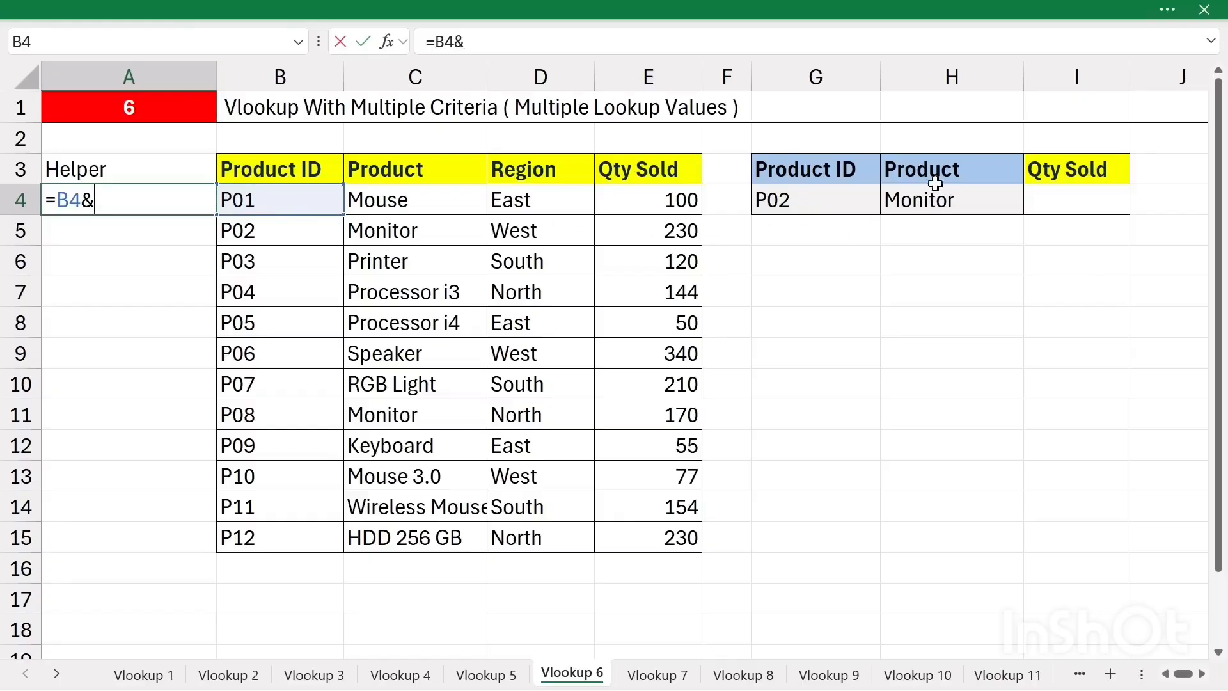
{"action": "left_click", "coordinate": [419, 209]}
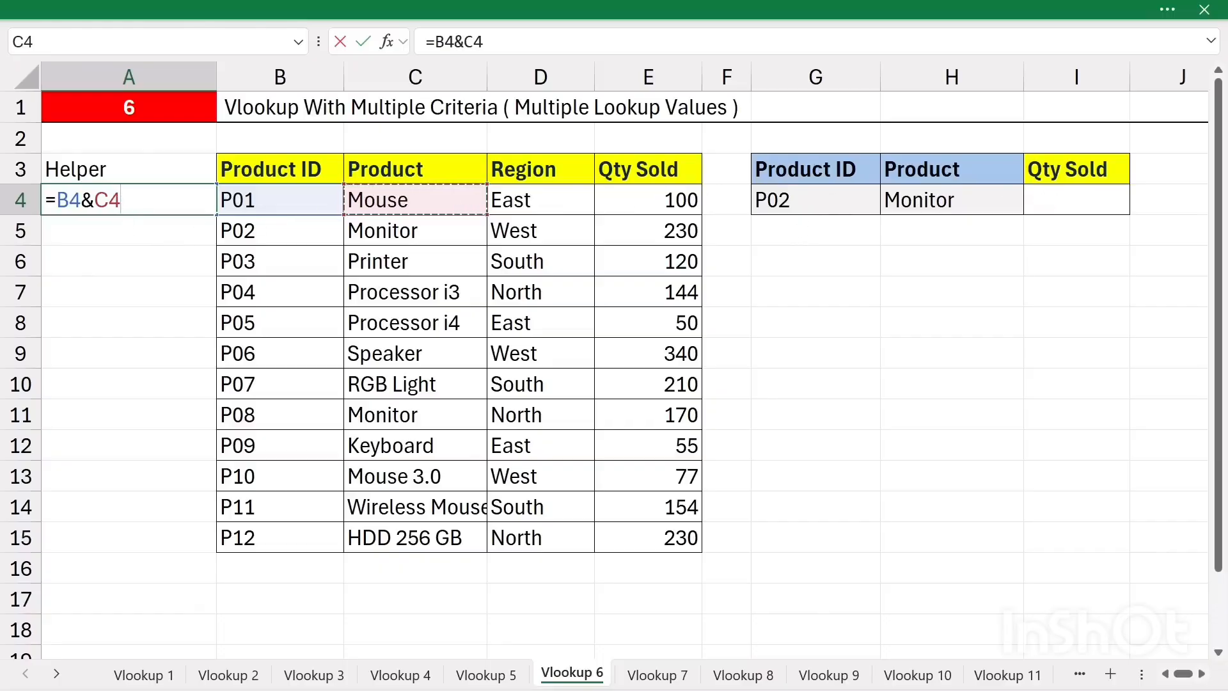
{"action": "key", "text": "Return"}
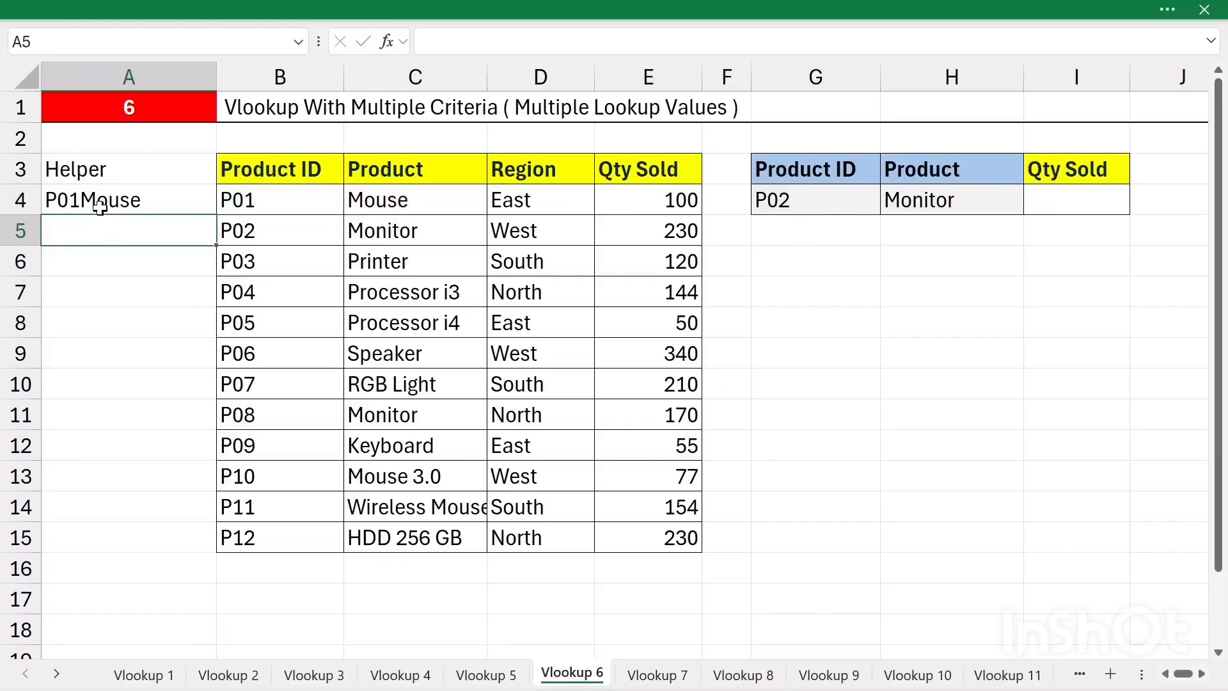
{"action": "left_click", "coordinate": [121, 208]}
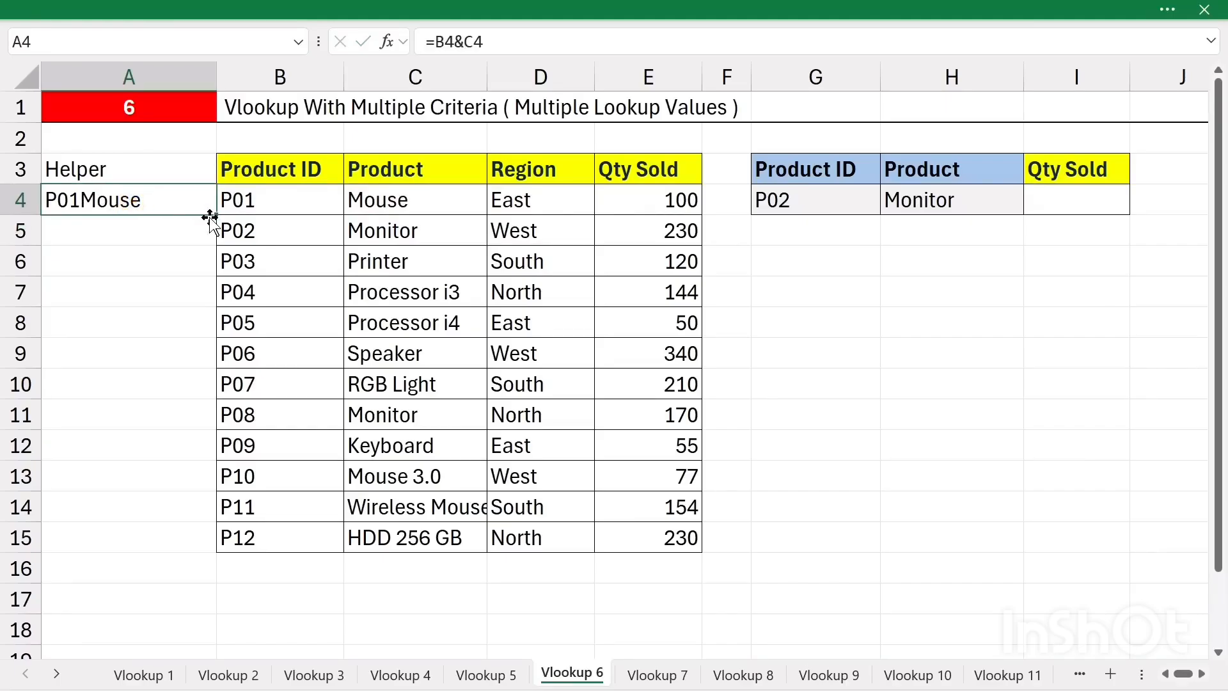
{"action": "double_click", "coordinate": [213, 216]}
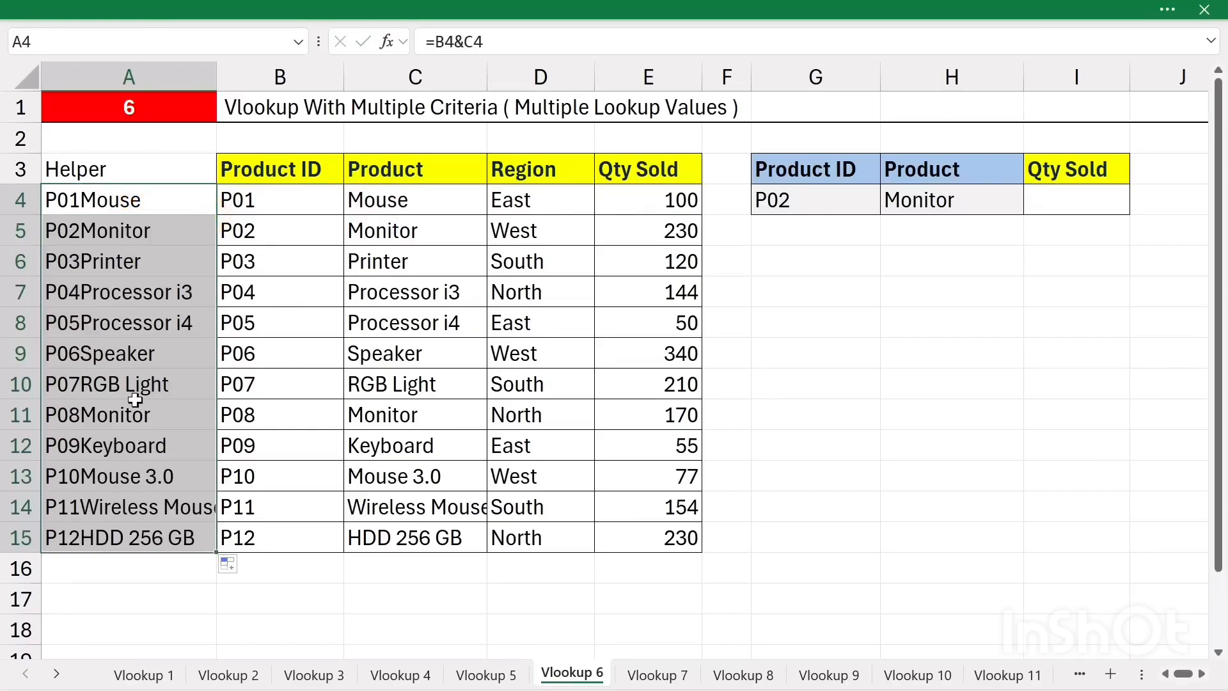
- Start a VLOOKUP in the Qty Sold cell I4 with the combined criteria G4&H4 as the lookup value
{"action": "left_click", "coordinate": [1050, 206]}
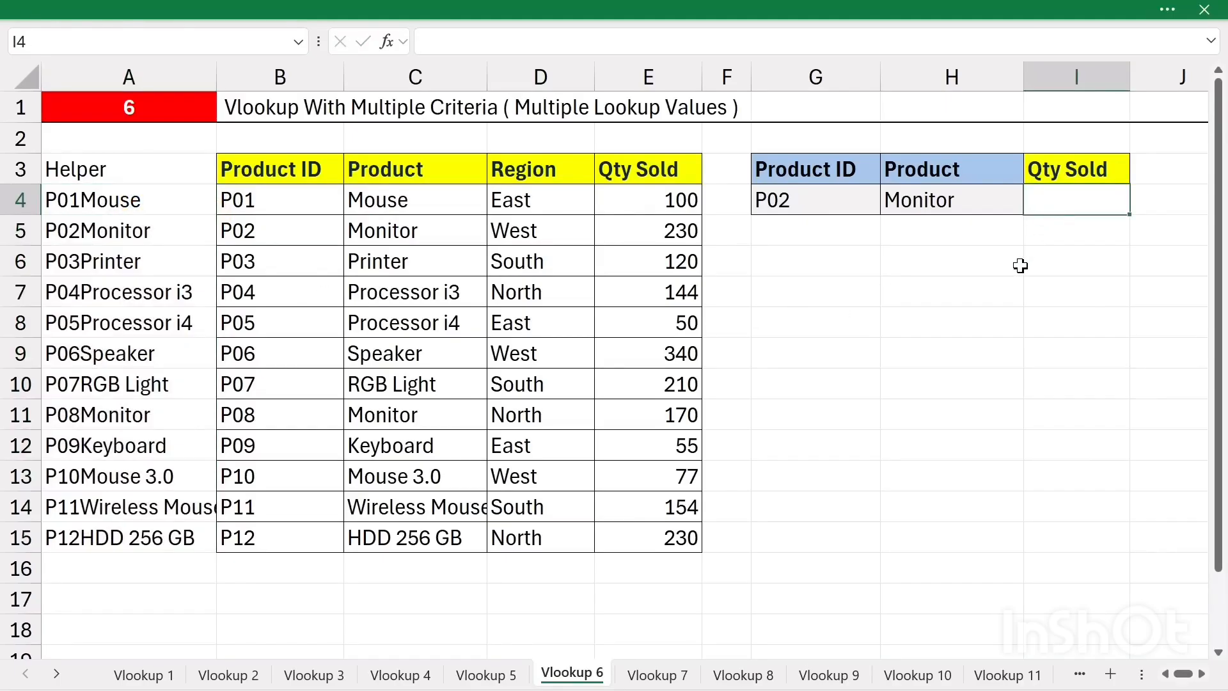
{"action": "type", "text": "=vlook"}
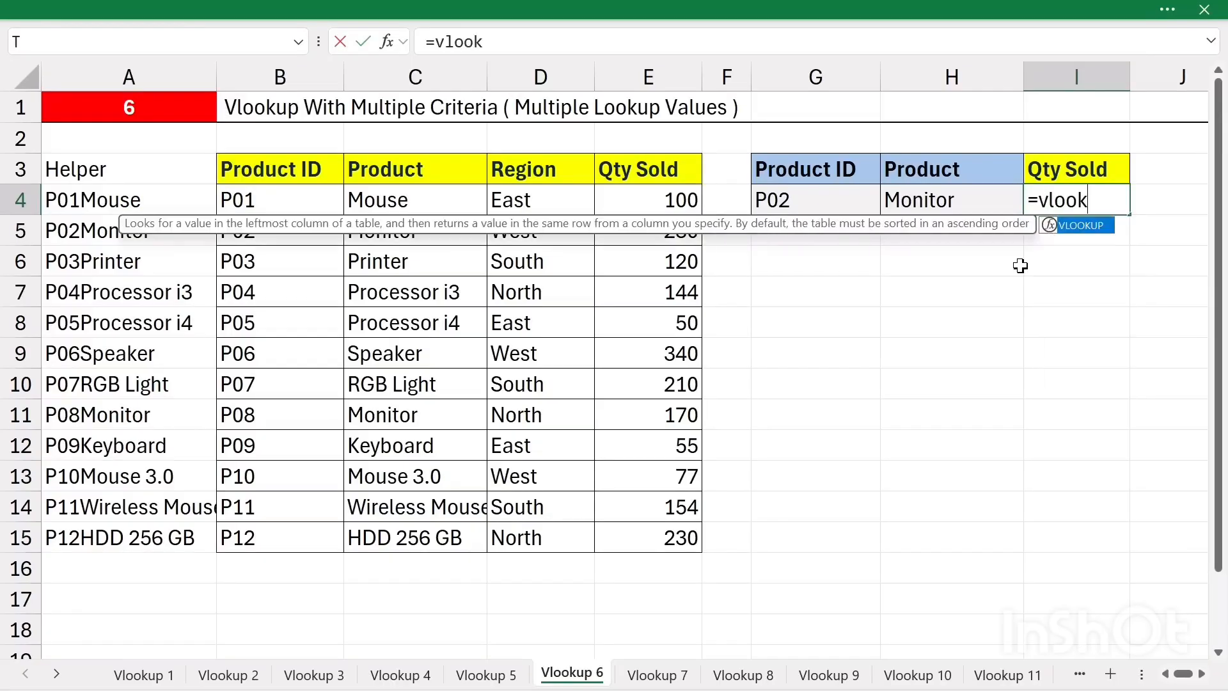
{"action": "key", "text": "Tab"}
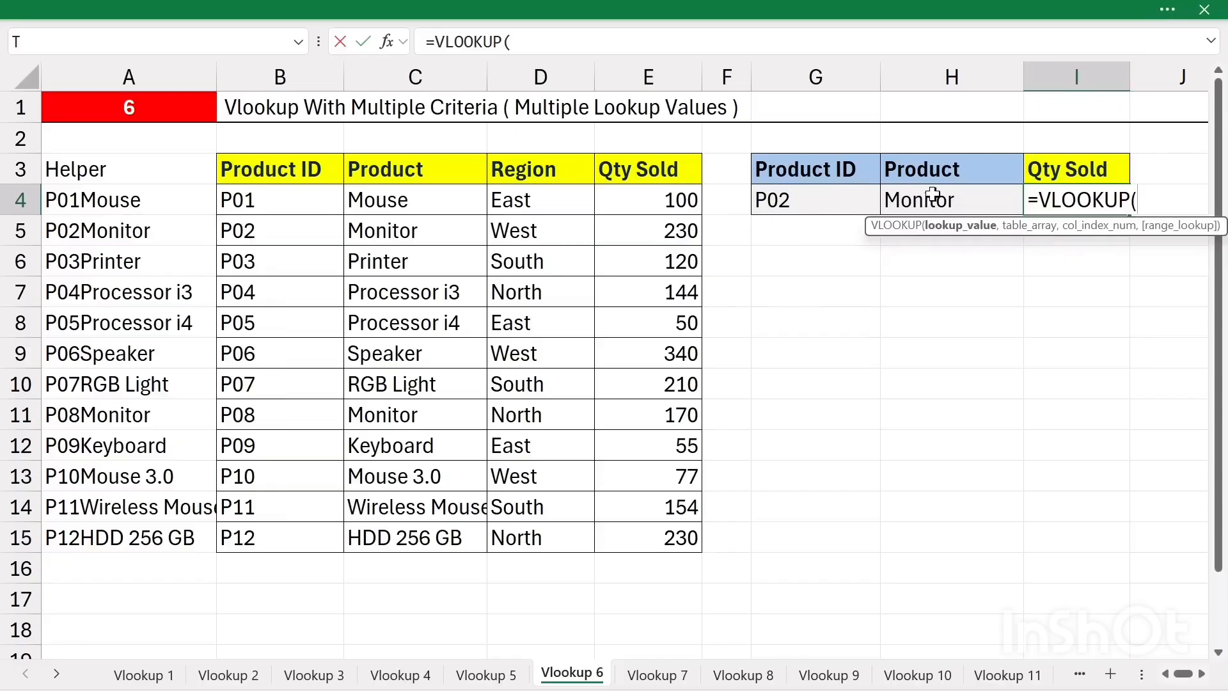
{"action": "left_click", "coordinate": [798, 202]}
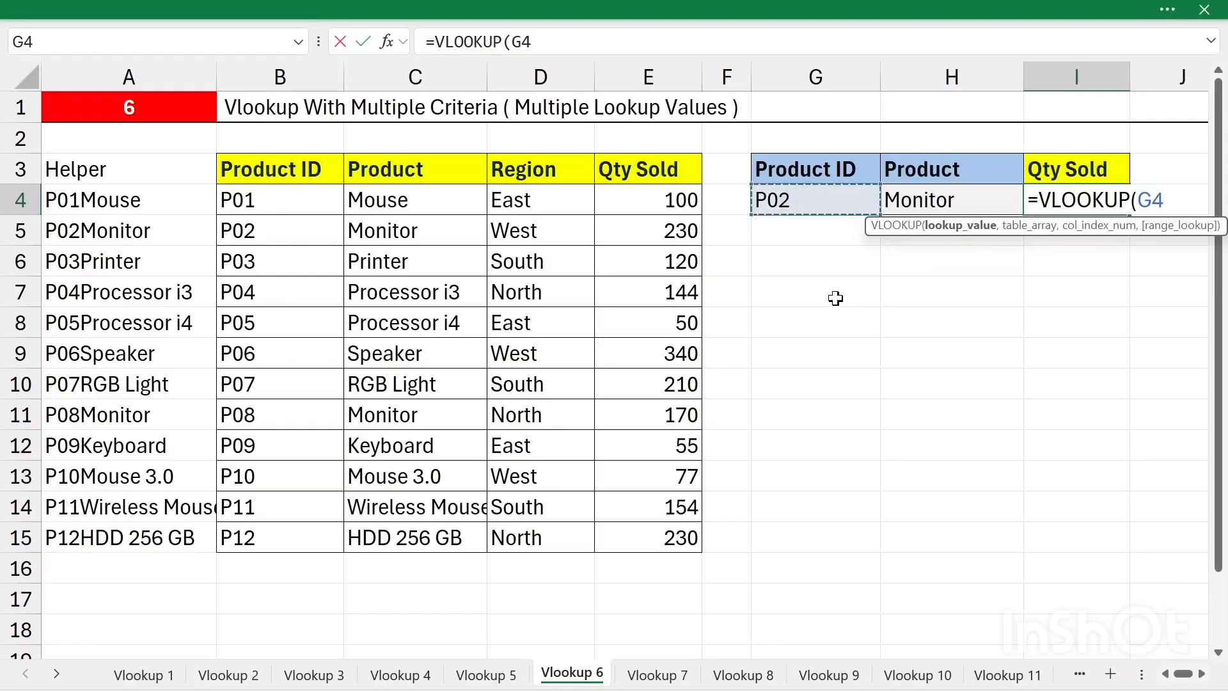
{"action": "type", "text": "&"}
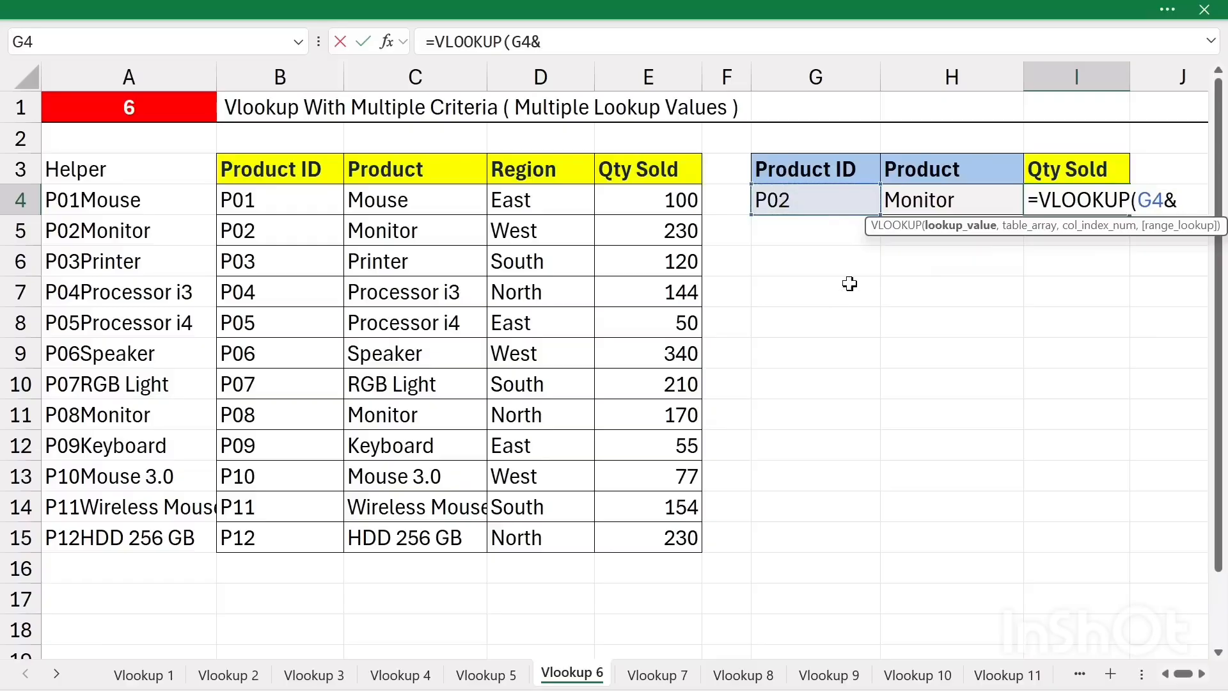
{"action": "left_click", "coordinate": [930, 196]}
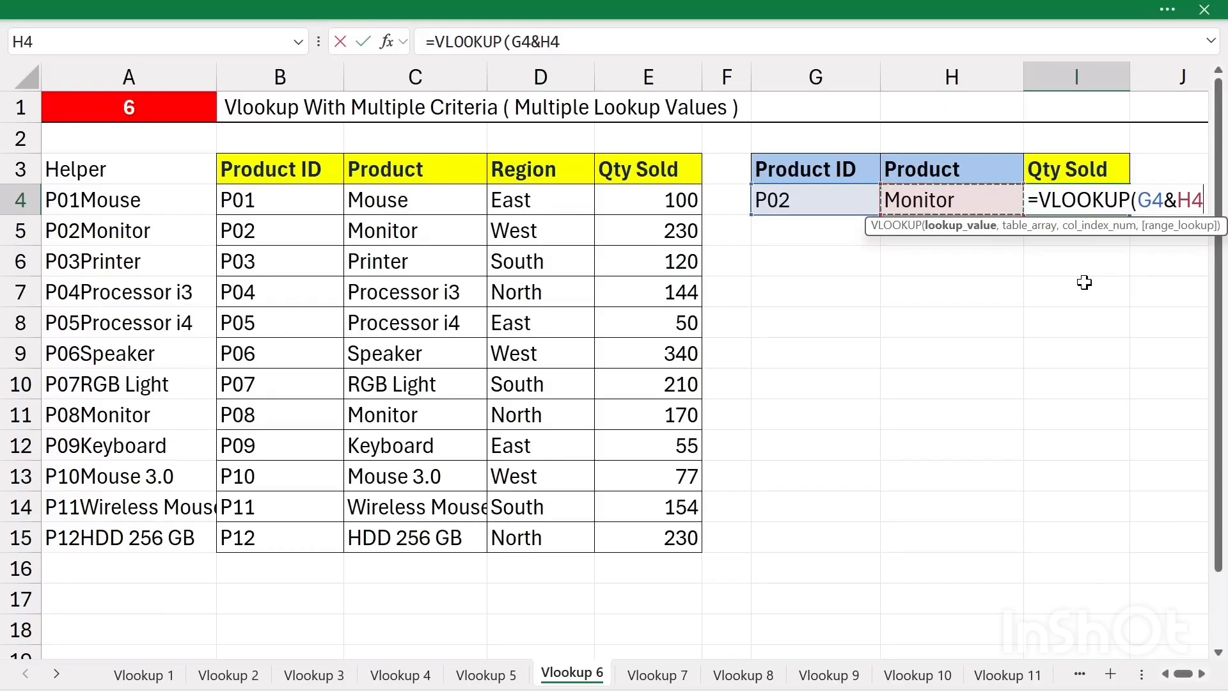
{"action": "type", "text": ","}
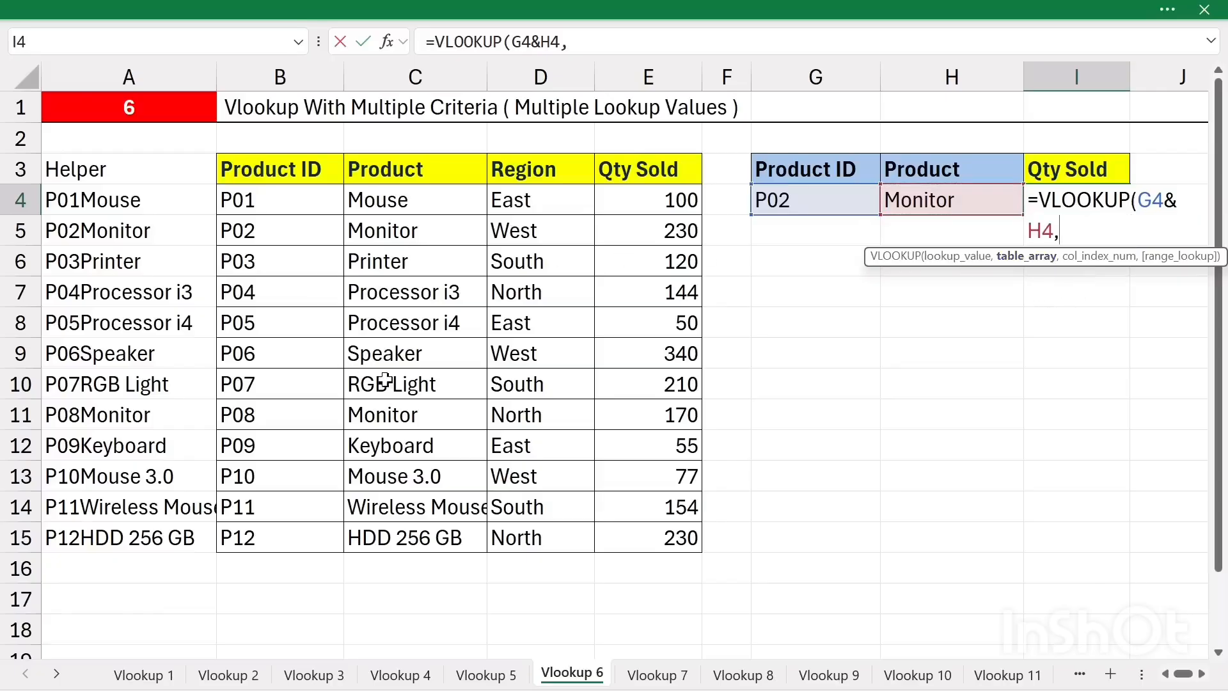
- Complete the VLOOKUP with table array A3:E15, column index 5 and 0 for an exact match, and check its result against row 5
{"action": "left_click_drag", "start_coordinate": [120, 181], "coordinate": [633, 536]}
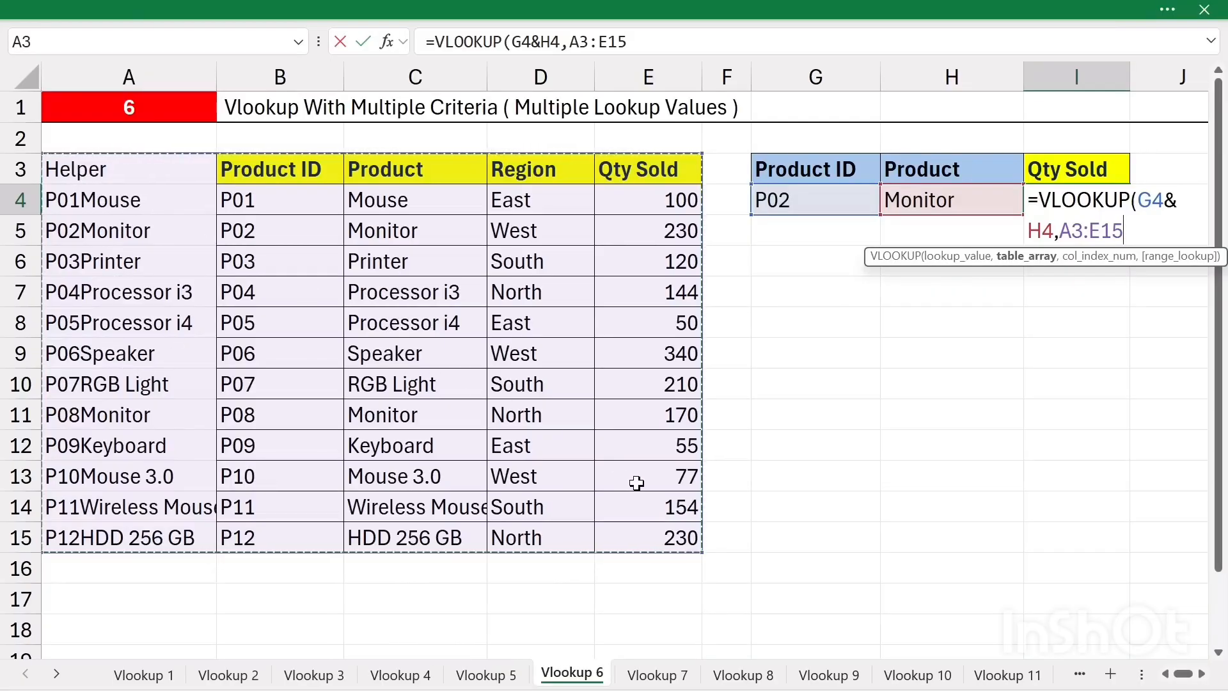
{"action": "type", "text": ",5"}
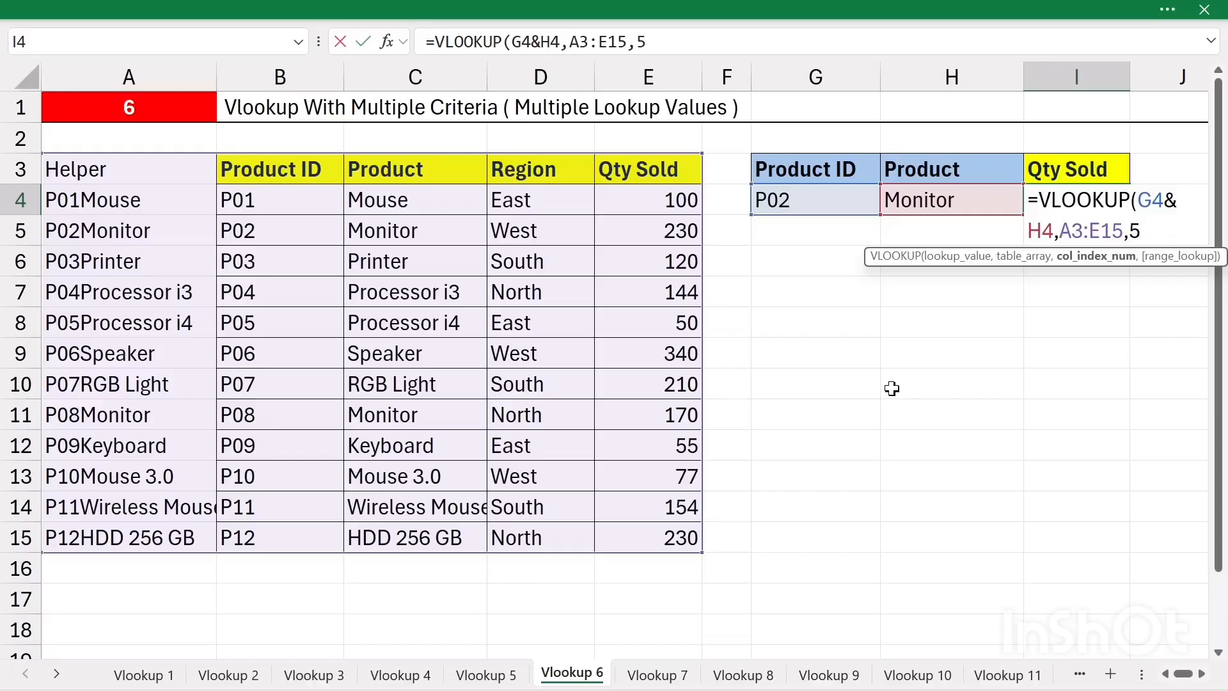
{"action": "type", "text": ",0"}
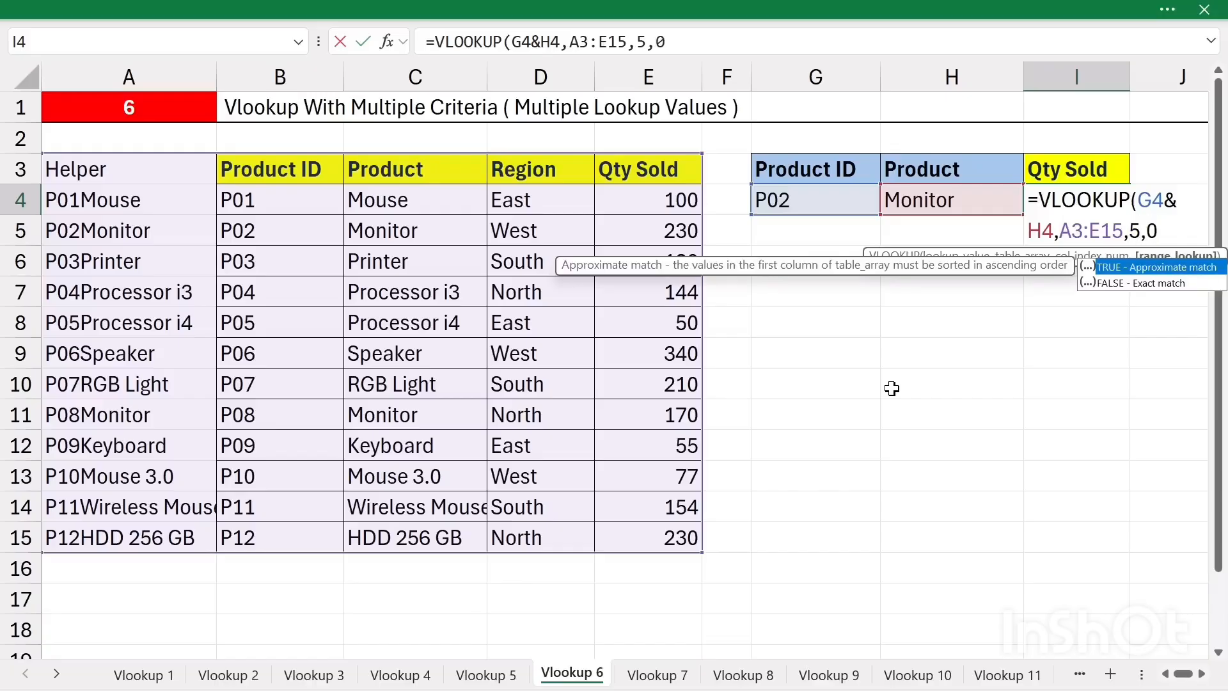
{"action": "type", "text": ")"}
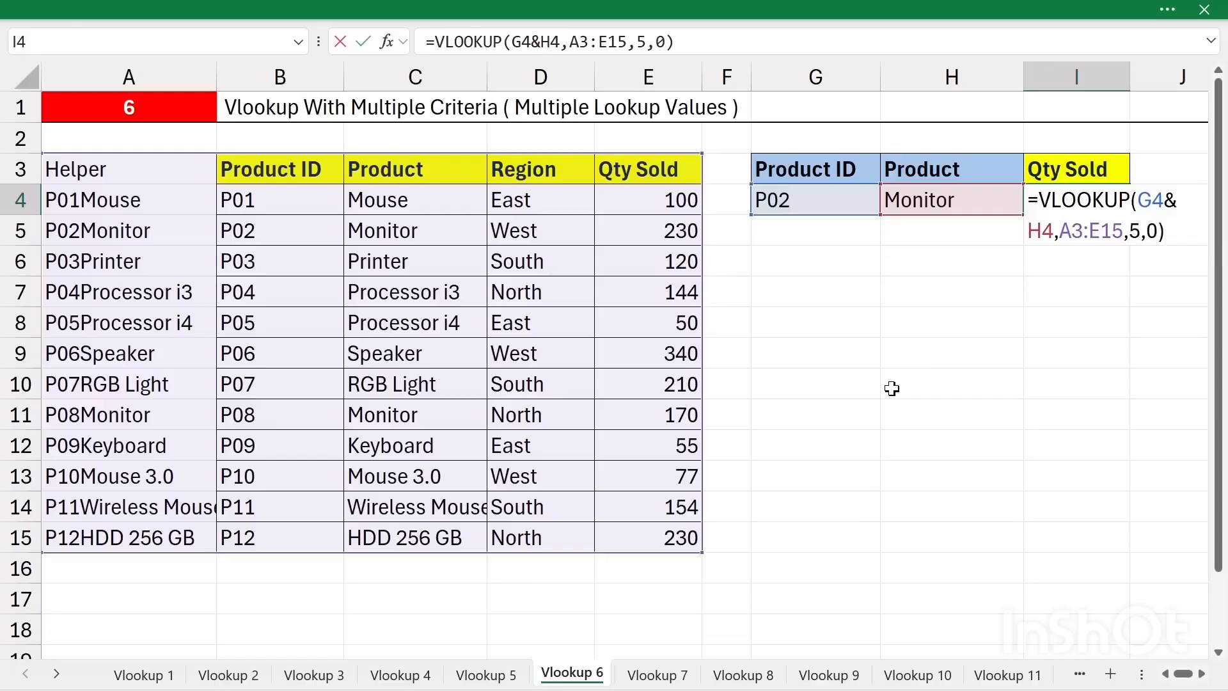
{"action": "key", "text": "Return"}
{"action": "left_click_drag", "start_coordinate": [826, 199], "coordinate": [895, 200]}
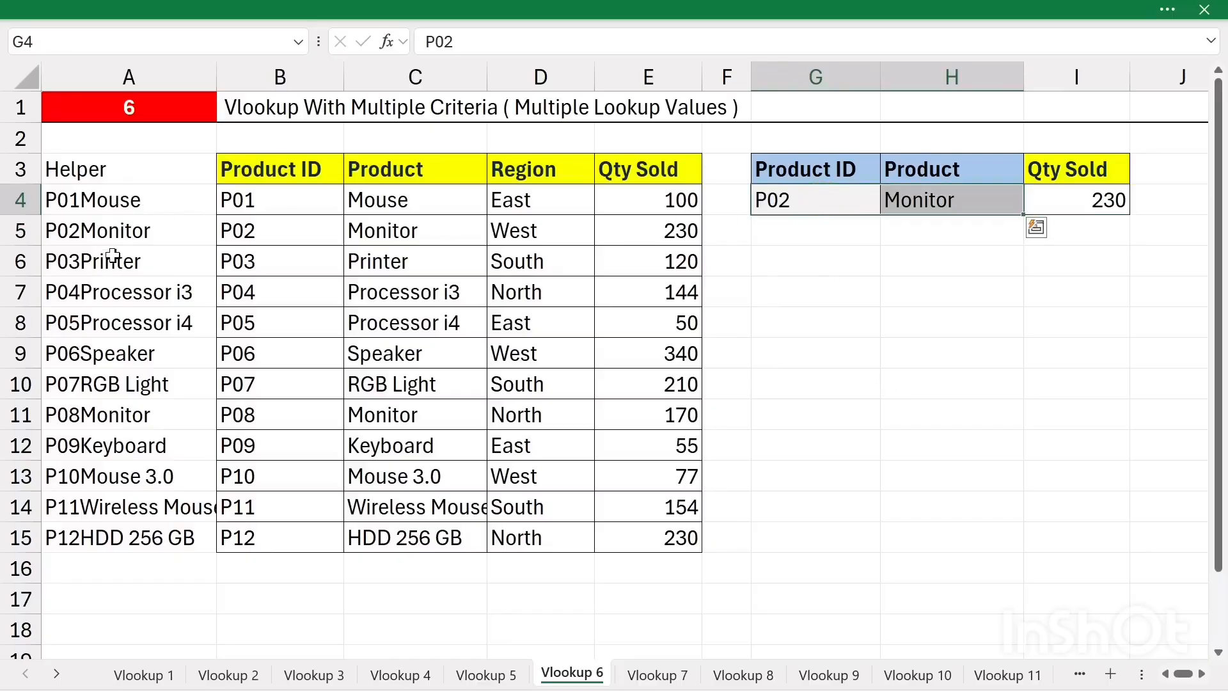
{"action": "left_click", "coordinate": [121, 235]}
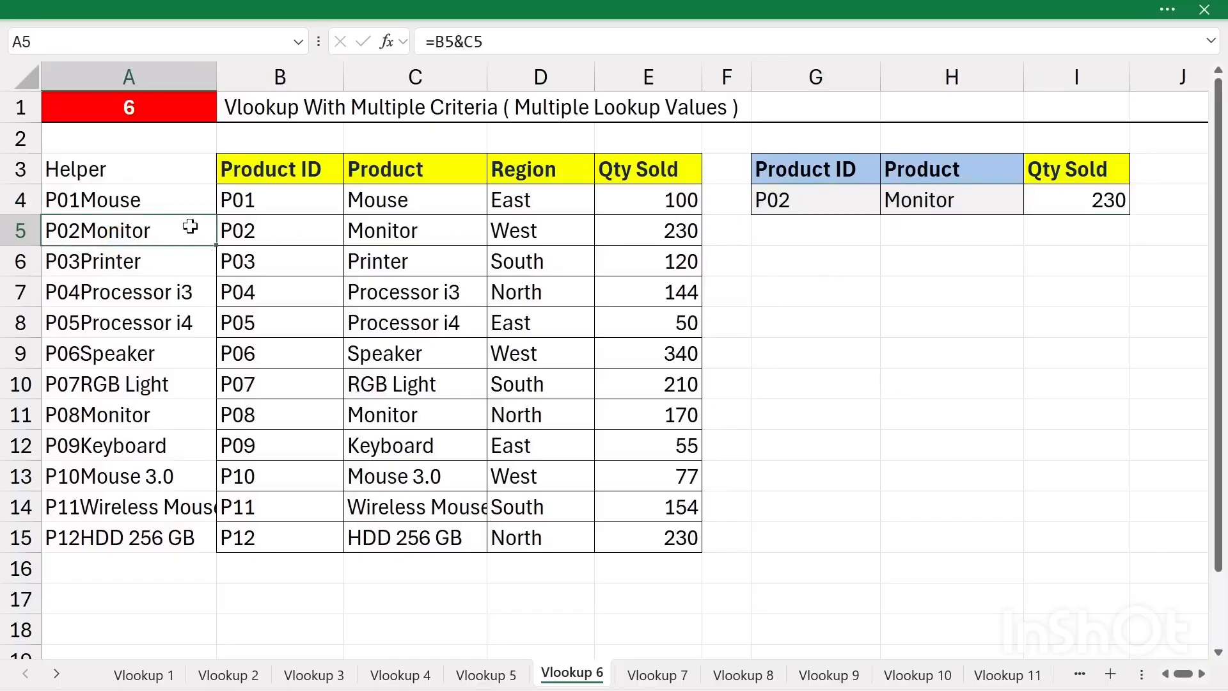
{"action": "left_click_drag", "start_coordinate": [189, 231], "coordinate": [635, 232]}
{"action": "left_click", "coordinate": [635, 233]}
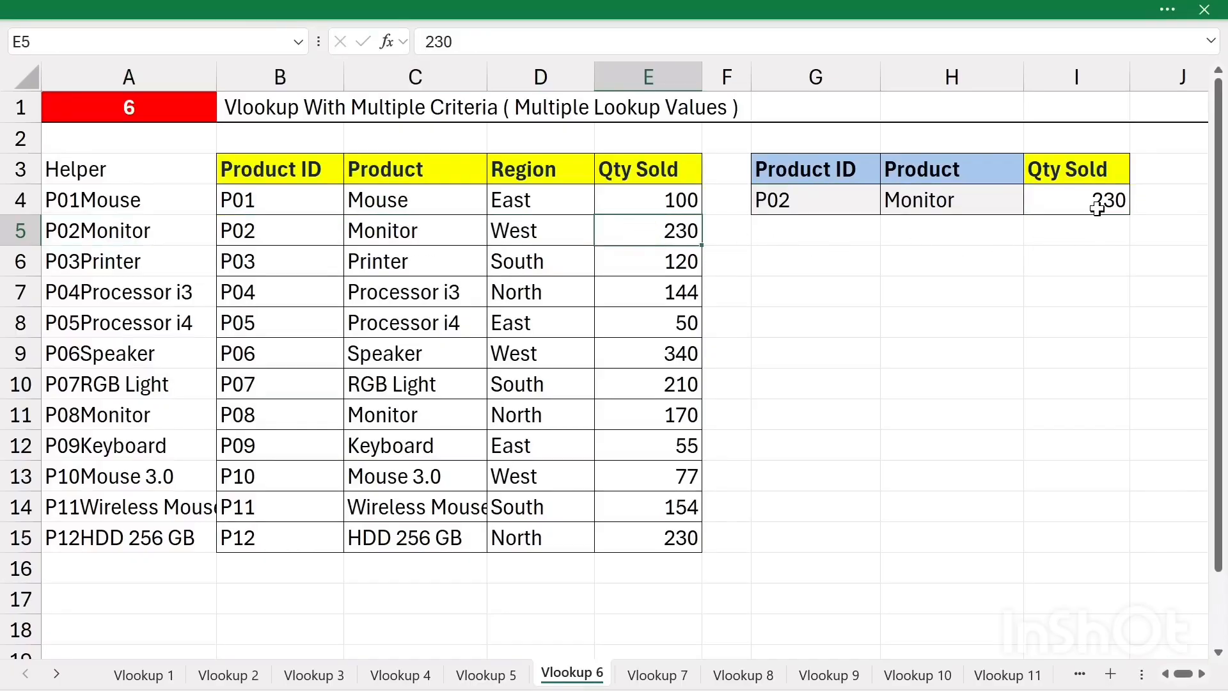
- Change the Product ID criterion in G4 to P08 and check the returned quantity against row 11
{"action": "left_click", "coordinate": [824, 200]}
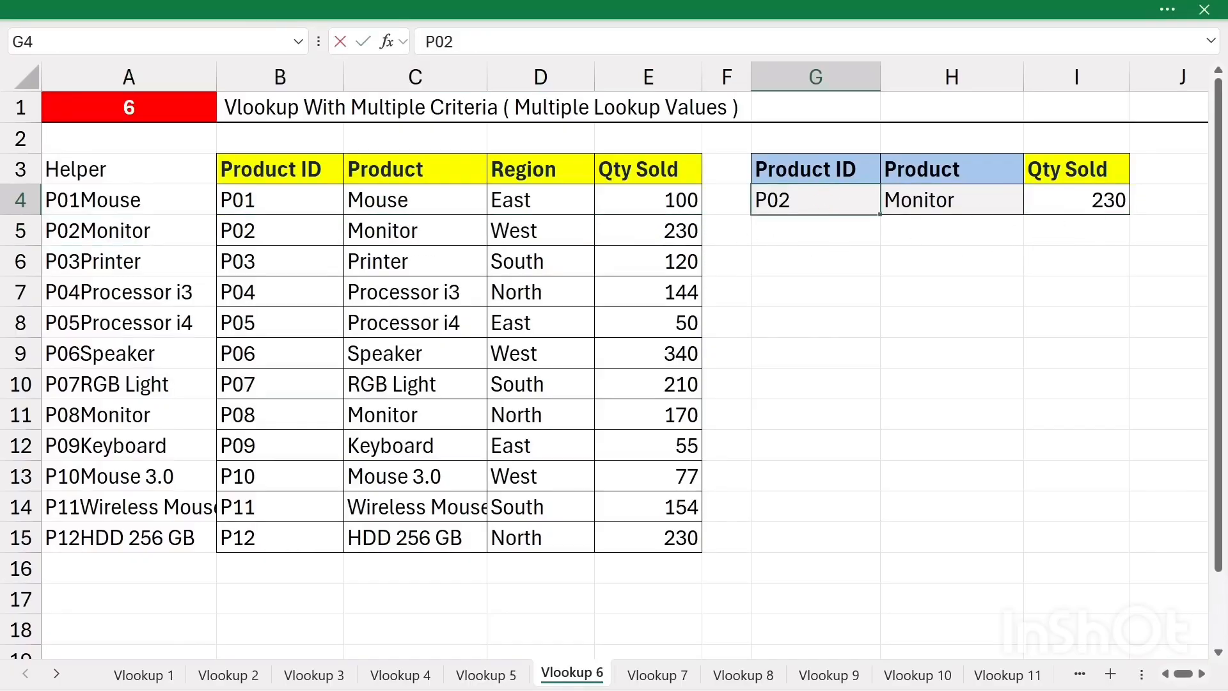
{"action": "double_click", "coordinate": [820, 199]}
{"action": "type", "text": "8"}
{"action": "key", "text": "Return"}
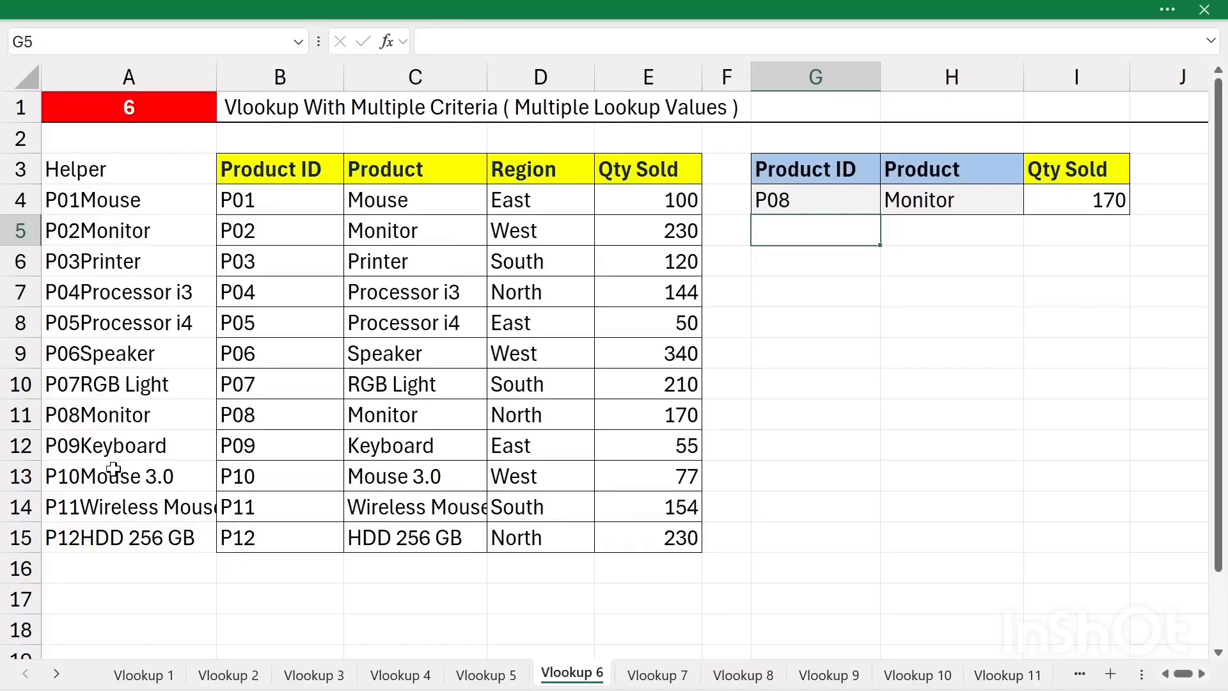
{"action": "left_click", "coordinate": [104, 422]}
{"action": "mouse_move", "coordinate": [170, 415]}
{"action": "left_mouse_down"}
{"action": "mouse_move", "coordinate": [578, 409]}
{"action": "mouse_move", "coordinate": [624, 420]}
{"action": "left_mouse_up"}
{"action": "left_click", "coordinate": [624, 421]}
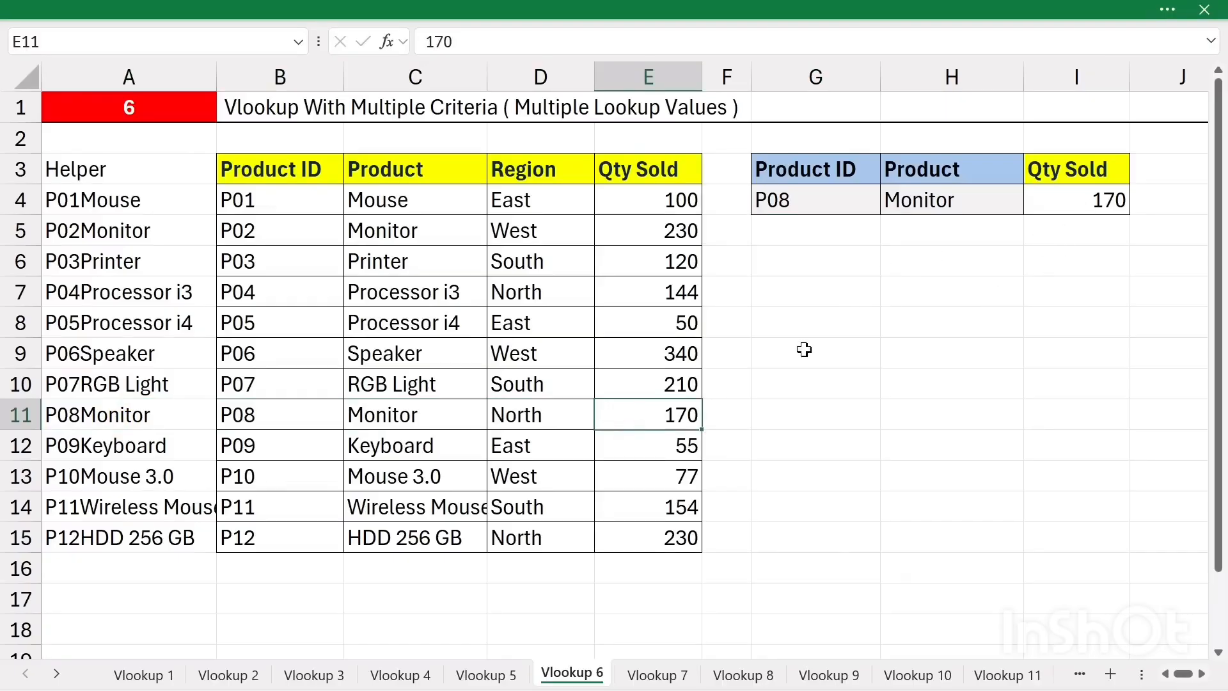
- On the Vlookup 7 sheet, start a VLOOKUP in the Product cell H4 with the Product ID in G4 as the lookup value
{"action": "left_click", "coordinate": [652, 674]}
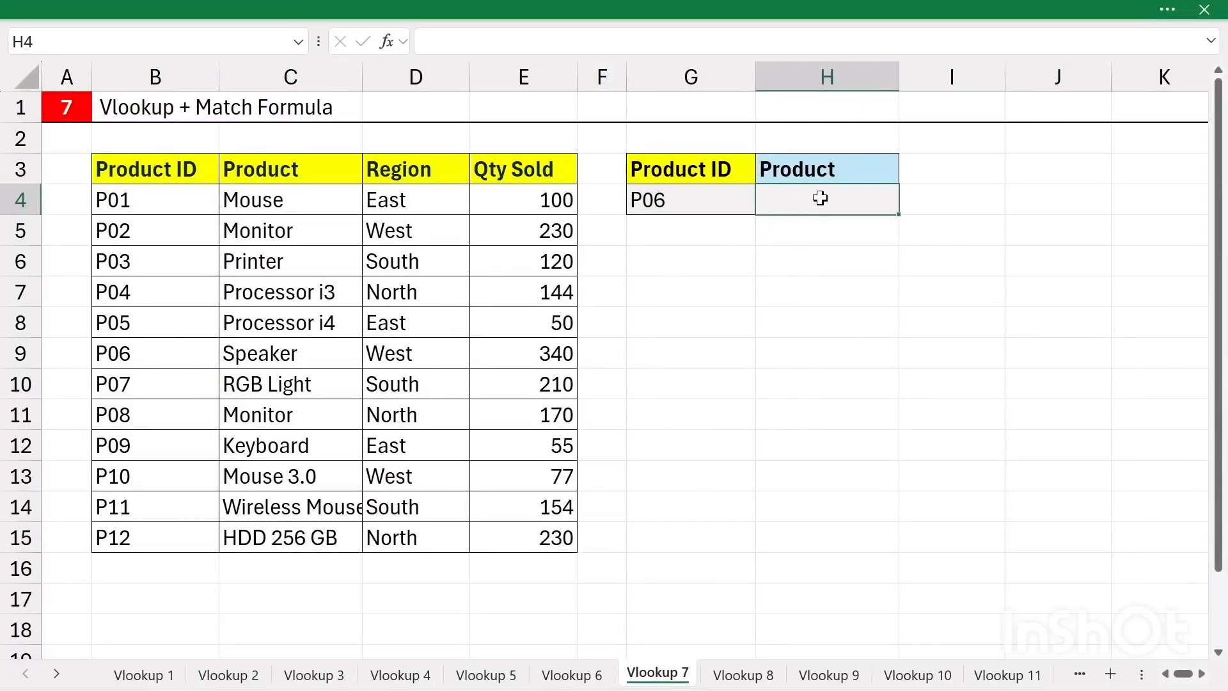
{"action": "left_click", "coordinate": [669, 203]}
{"action": "left_click_drag", "start_coordinate": [175, 198], "coordinate": [143, 356]}
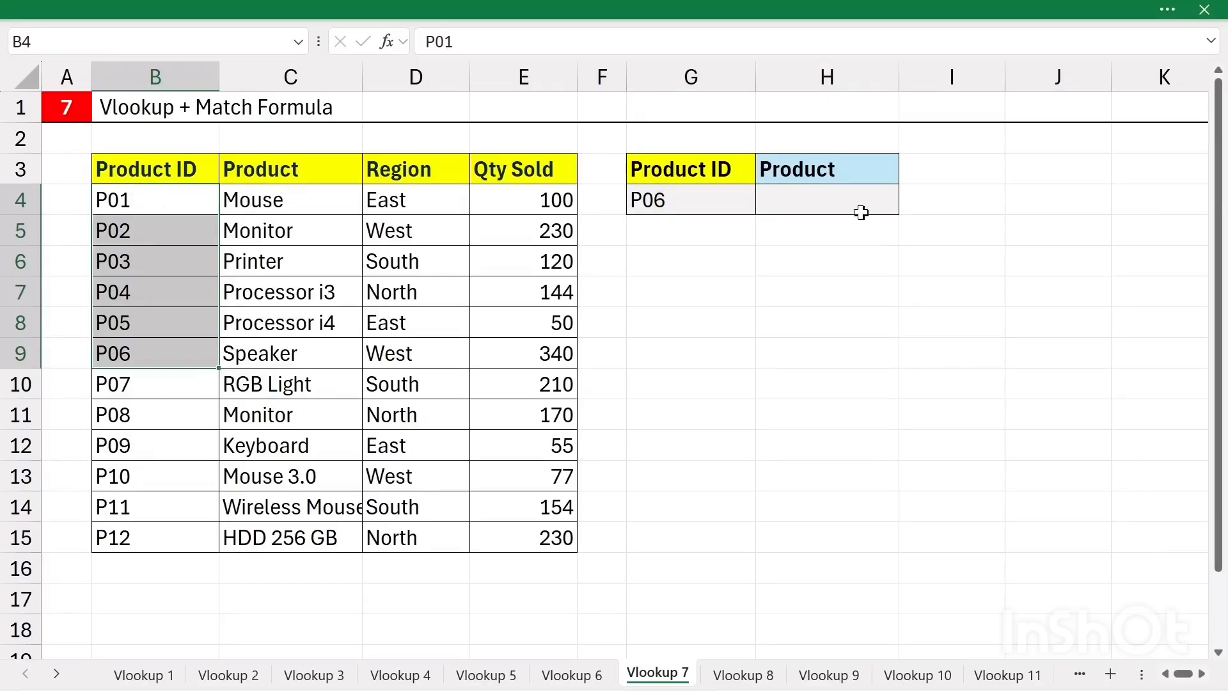
{"action": "left_click", "coordinate": [809, 200]}
{"action": "type", "text": "=vlo"}
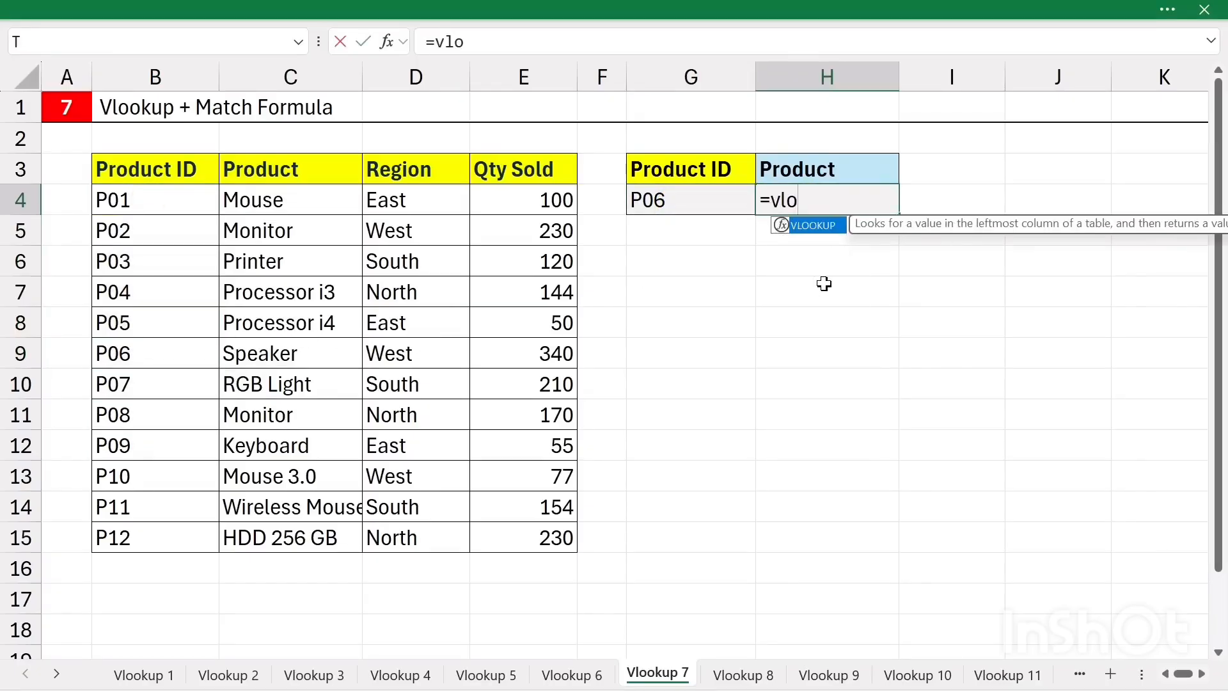
{"action": "key", "text": "Tab"}
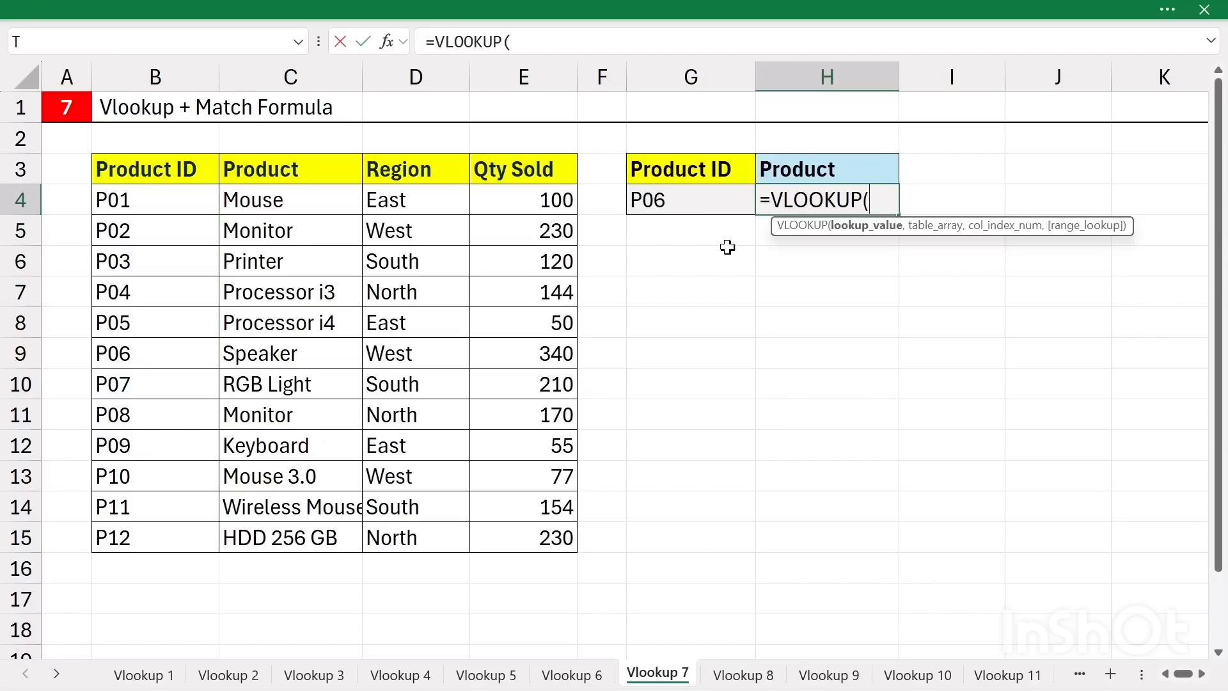
{"action": "left_click", "coordinate": [692, 206]}
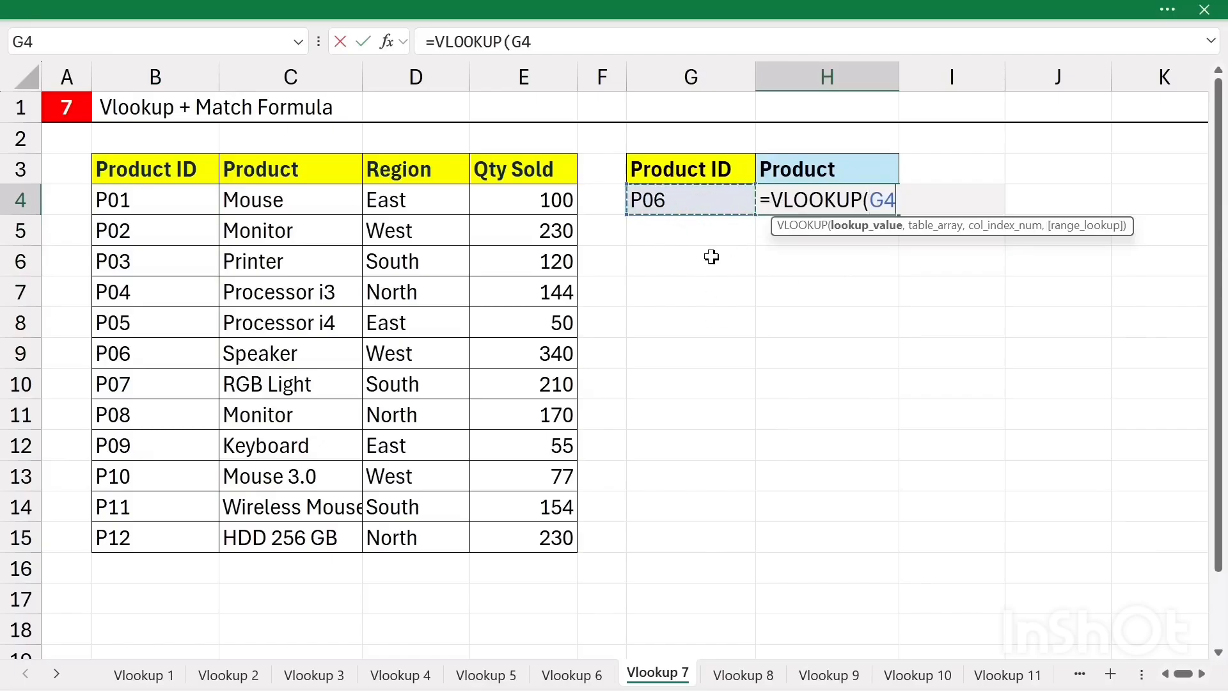
{"action": "type", "text": ","}
- Complete the H4 formula with table array B3:E15, column index 2 and 0 for an exact match
{"action": "left_click_drag", "start_coordinate": [205, 163], "coordinate": [500, 543]}
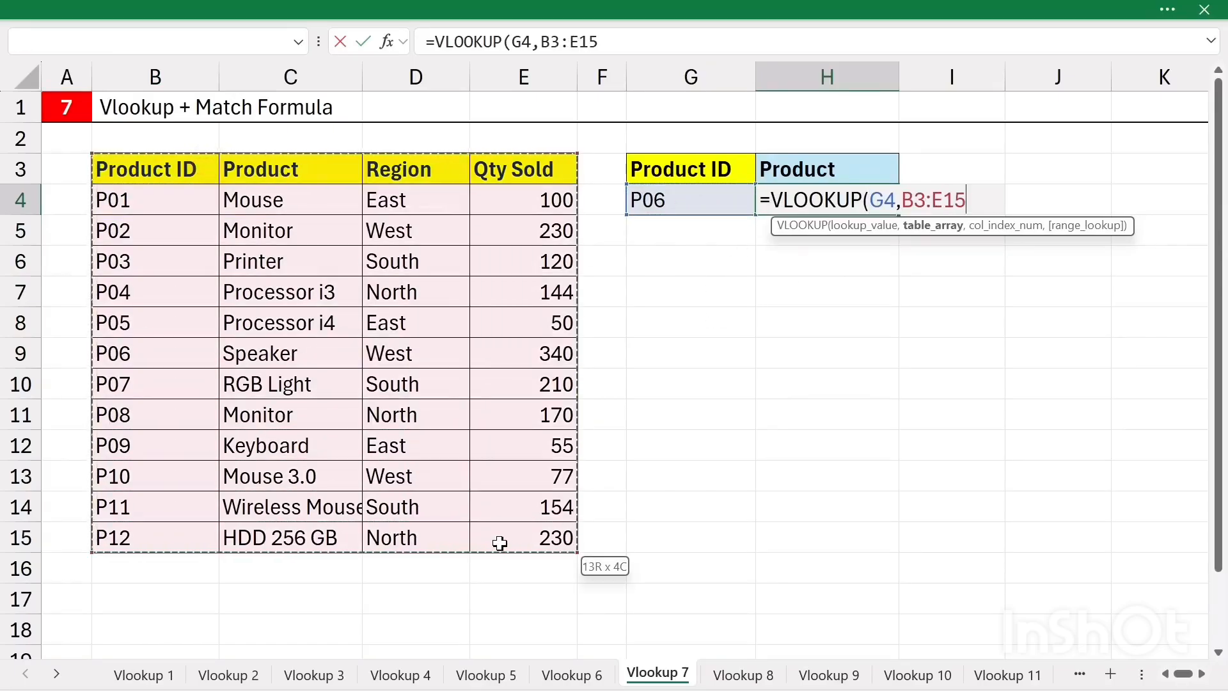
{"action": "type", "text": ","}
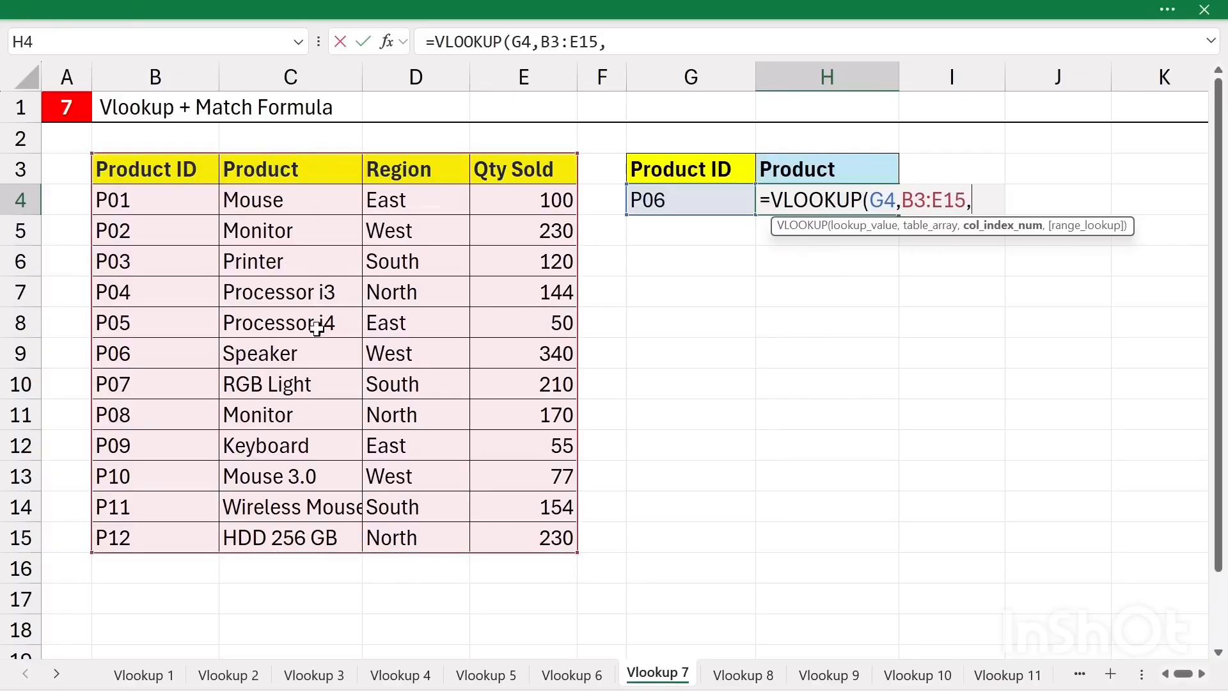
{"action": "type", "text": "2,"}
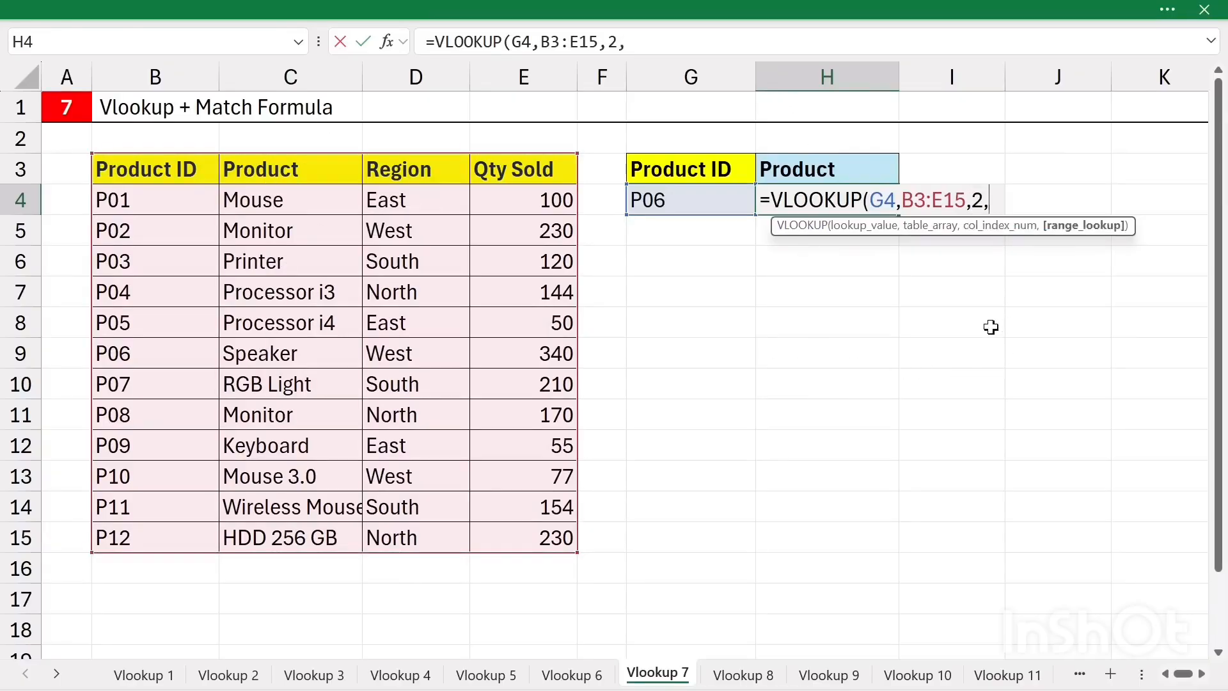
{"action": "type", "text": "0)"}
{"action": "key", "text": "Return"}
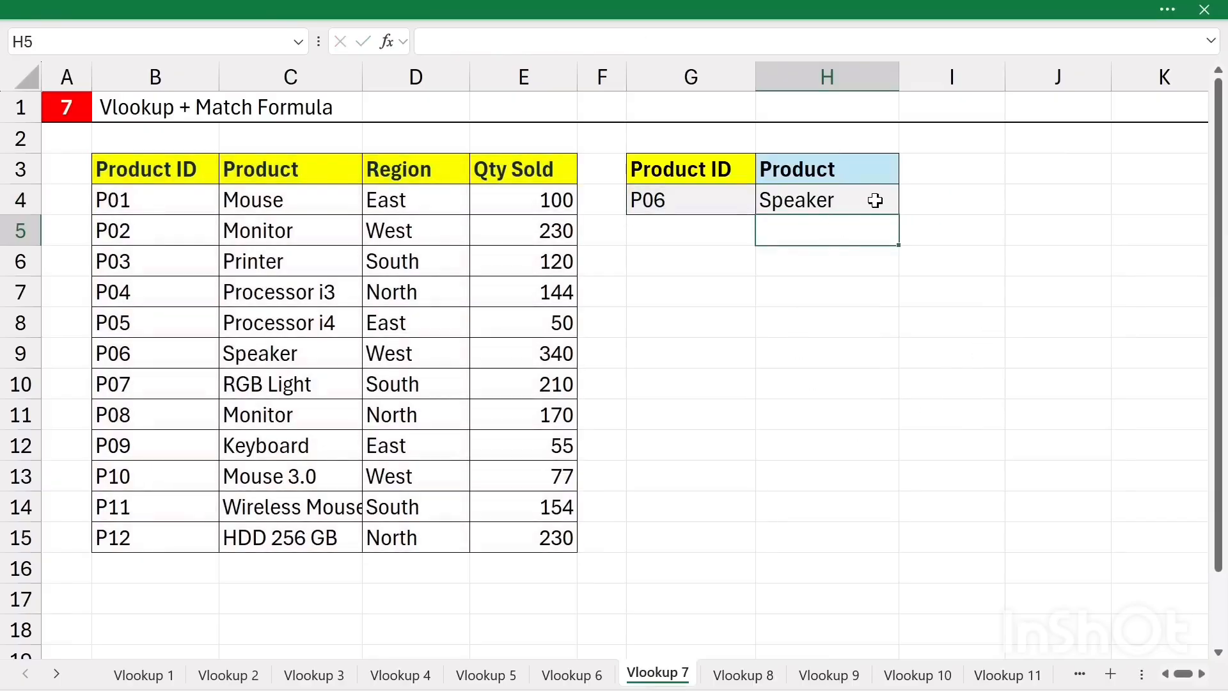
- Check the H4 product result for the Product ID in G4 against the P06 row of the table
{"action": "left_click", "coordinate": [685, 203]}
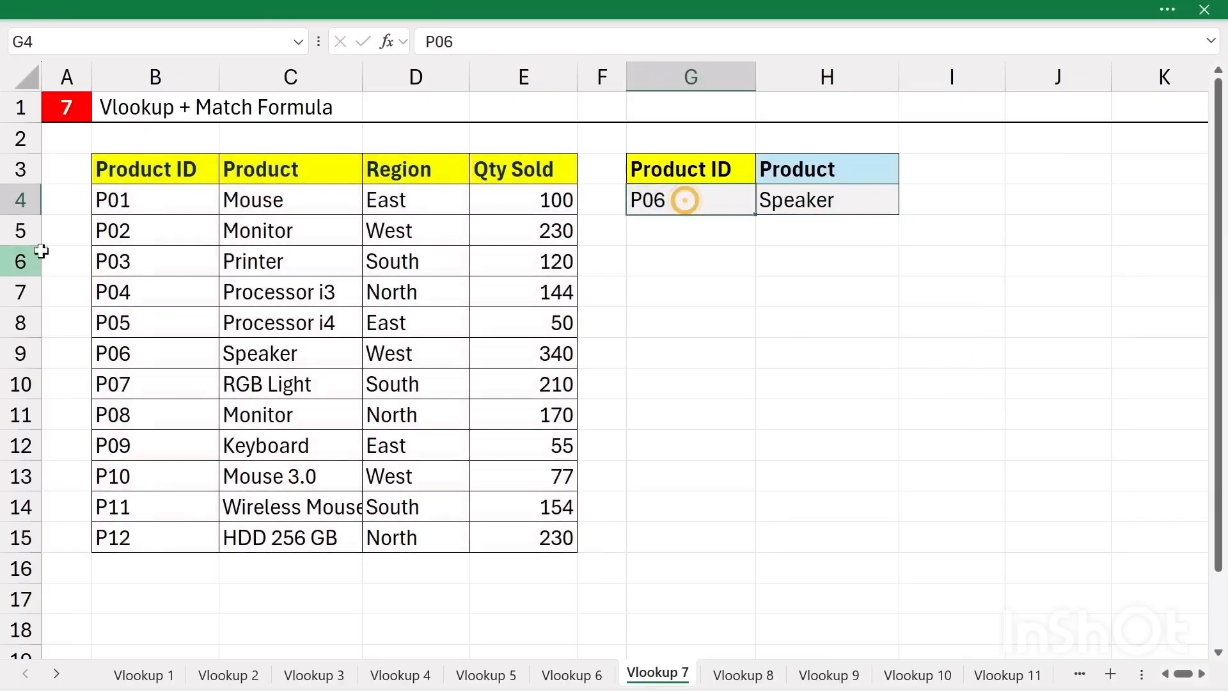
{"action": "left_click_drag", "start_coordinate": [133, 192], "coordinate": [296, 356]}
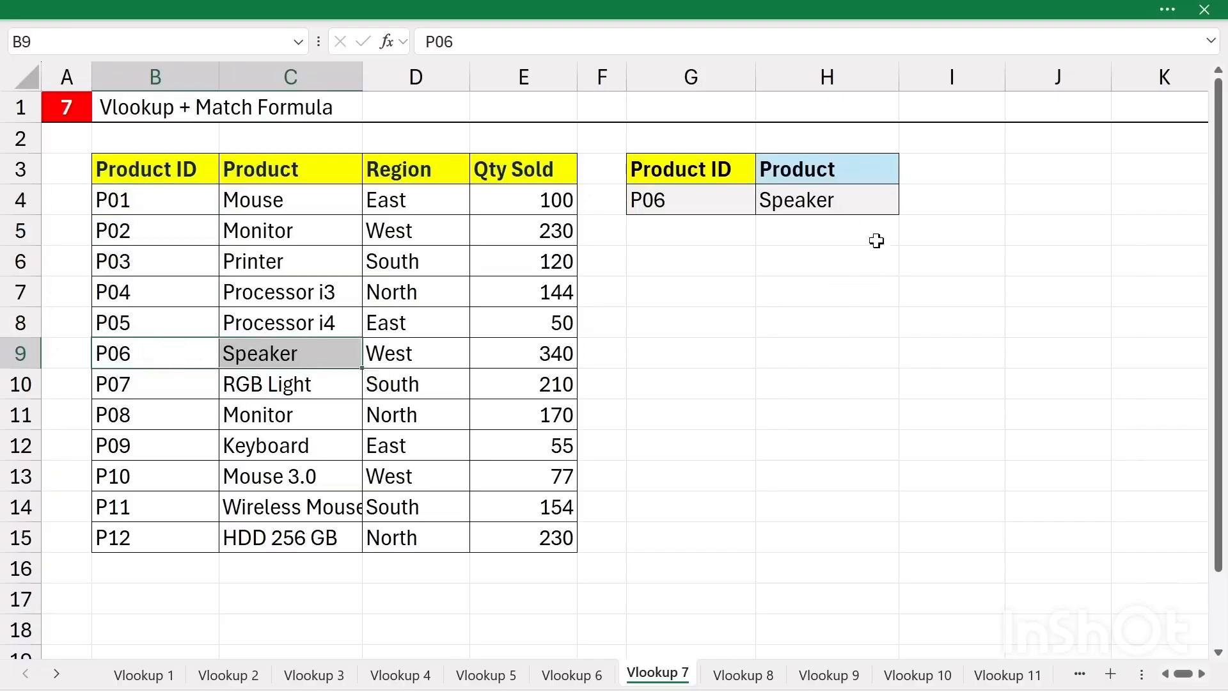
{"action": "left_click", "coordinate": [866, 172]}
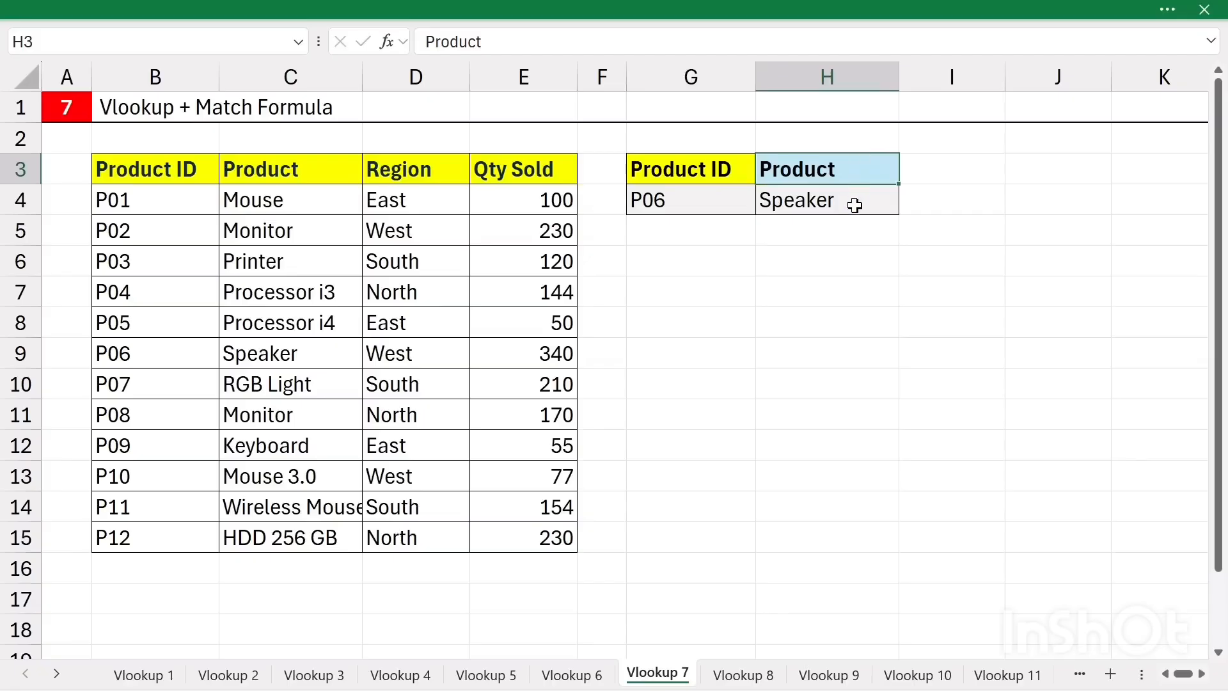
- In G9, enter a MATCH formula that looks up H3 in the header range B3:E3 with 0 for an exact match
{"action": "left_click", "coordinate": [678, 365]}
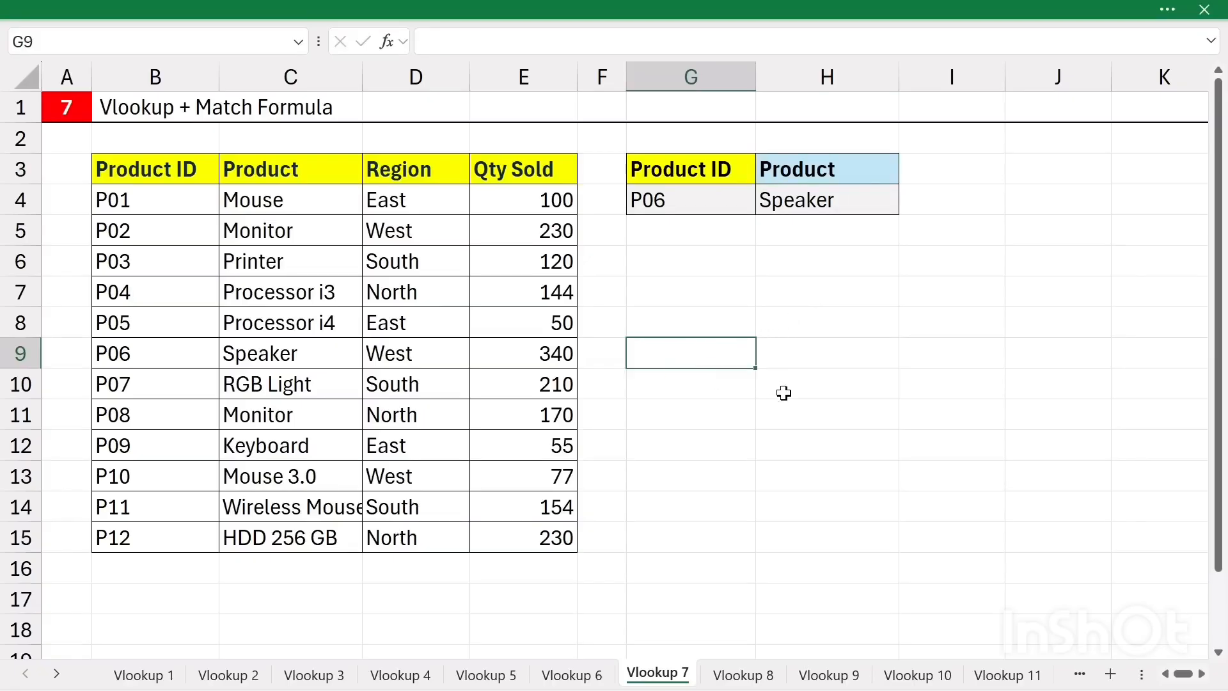
{"action": "type", "text": "=matc"}
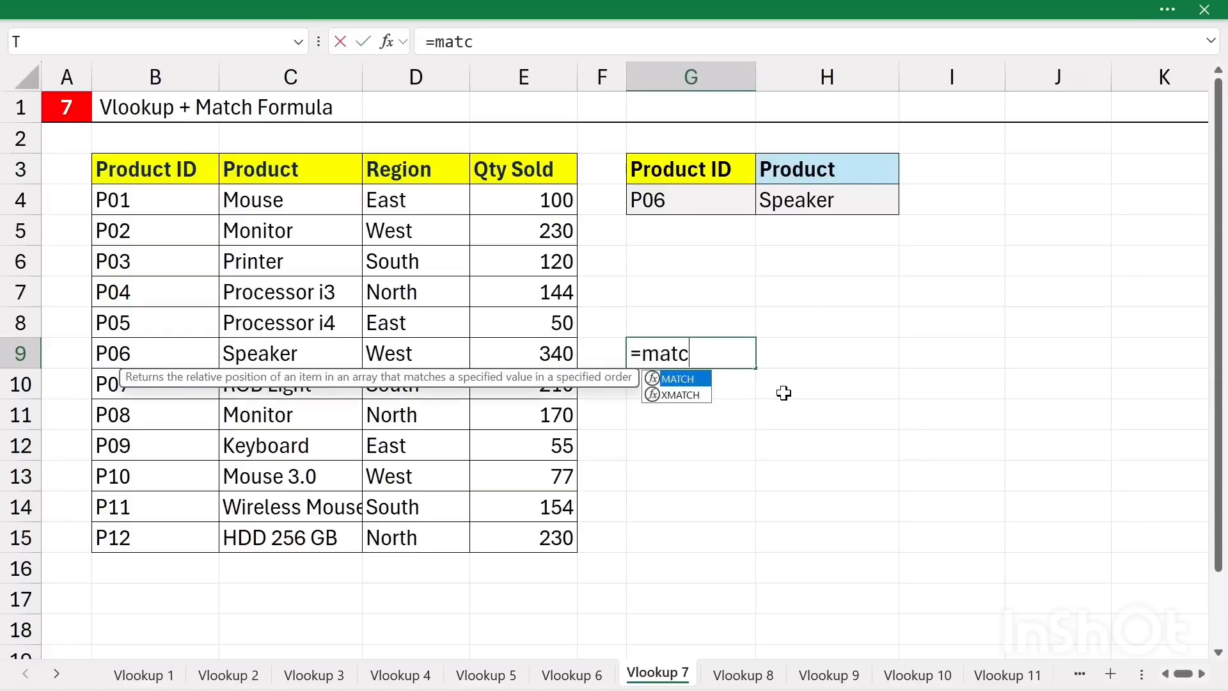
{"action": "key", "text": "Tab"}
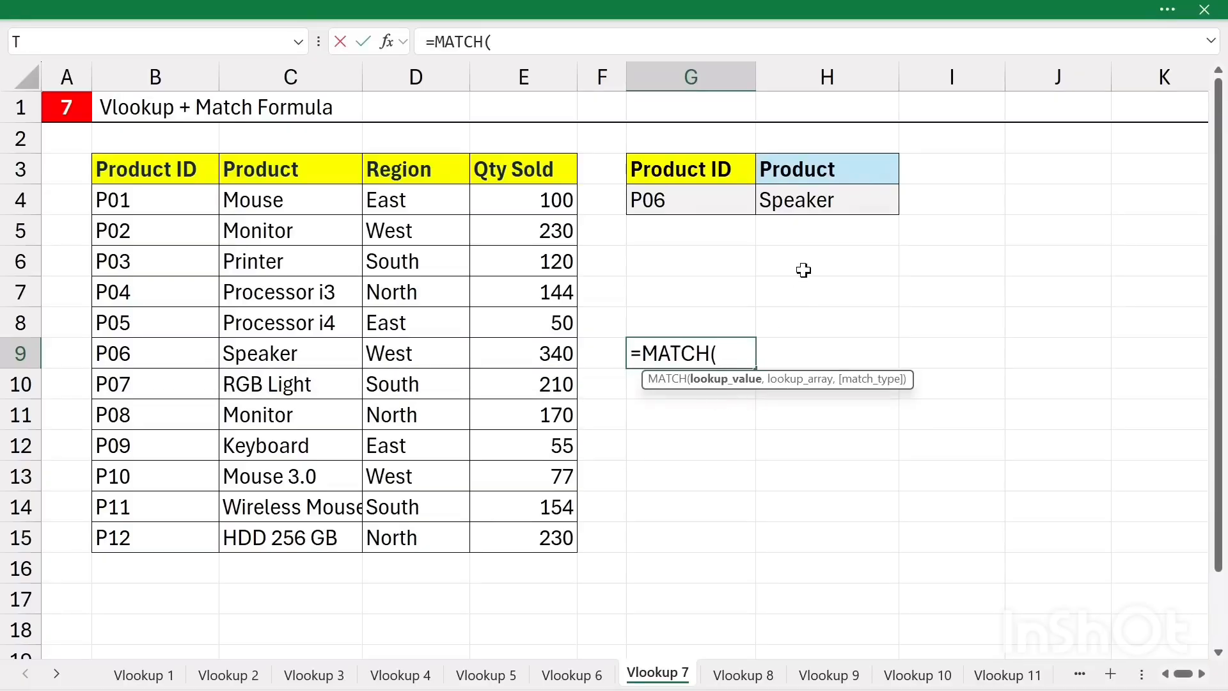
{"action": "left_click", "coordinate": [868, 168]}
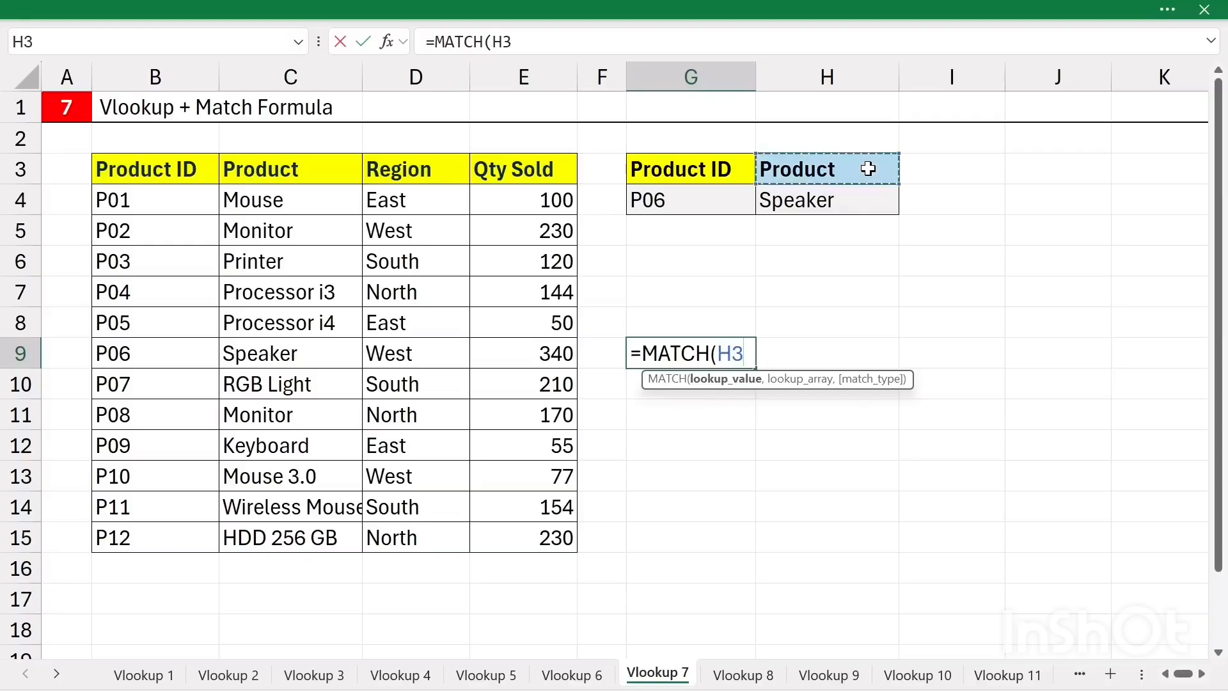
{"action": "type", "text": ","}
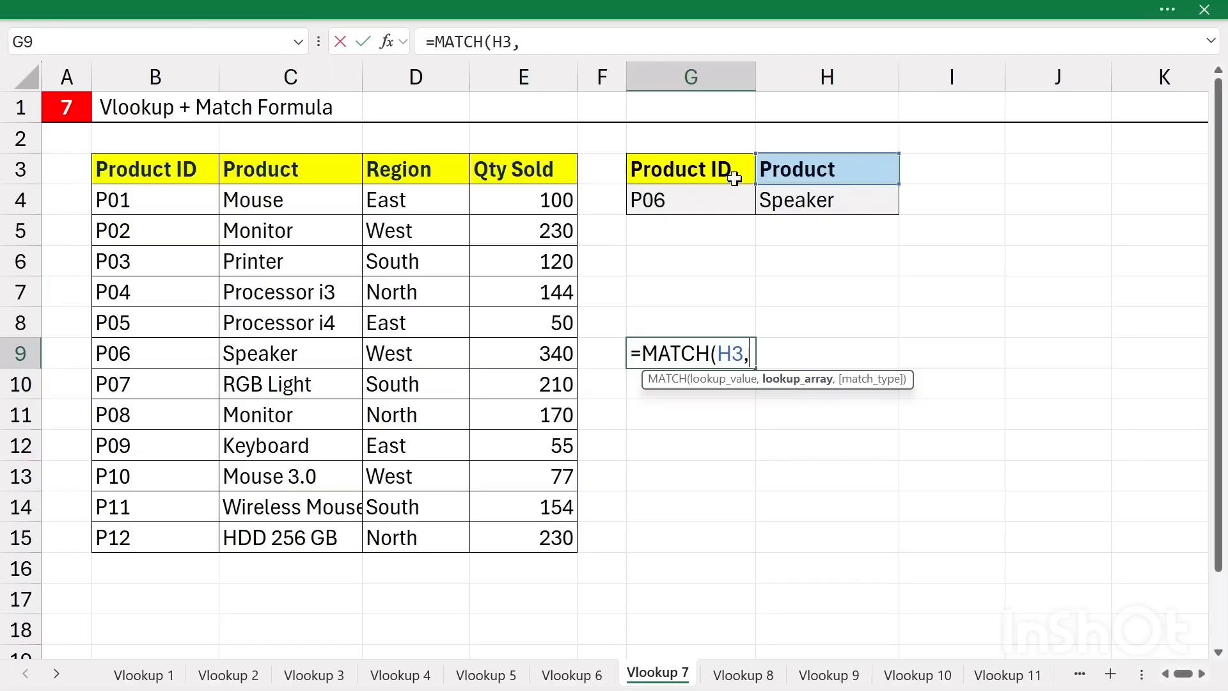
{"action": "left_click_drag", "start_coordinate": [168, 171], "coordinate": [499, 176]}
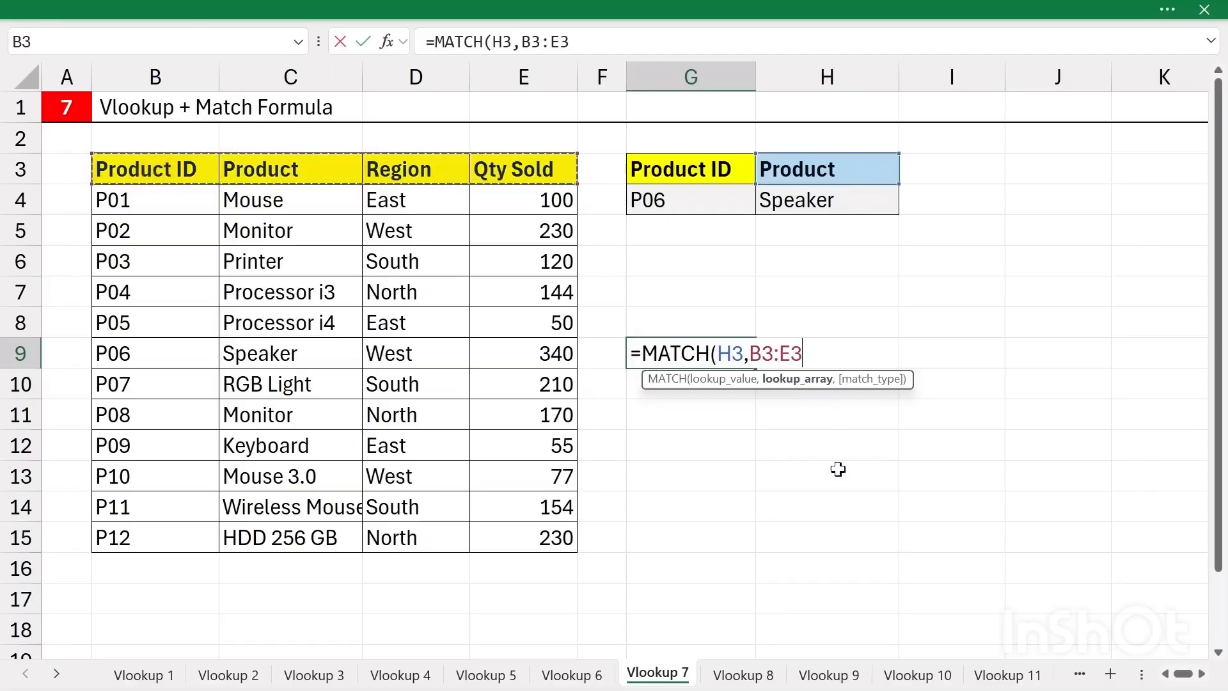
{"action": "type", "text": ",0"}
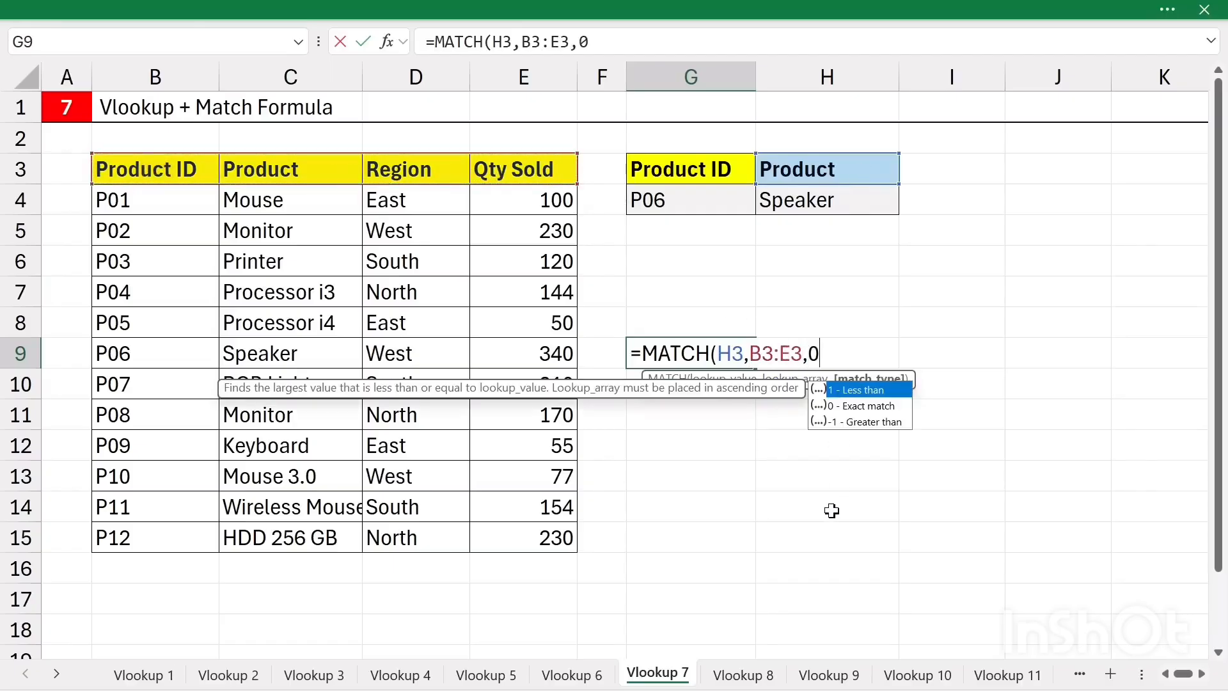
{"action": "type", "text": ")"}
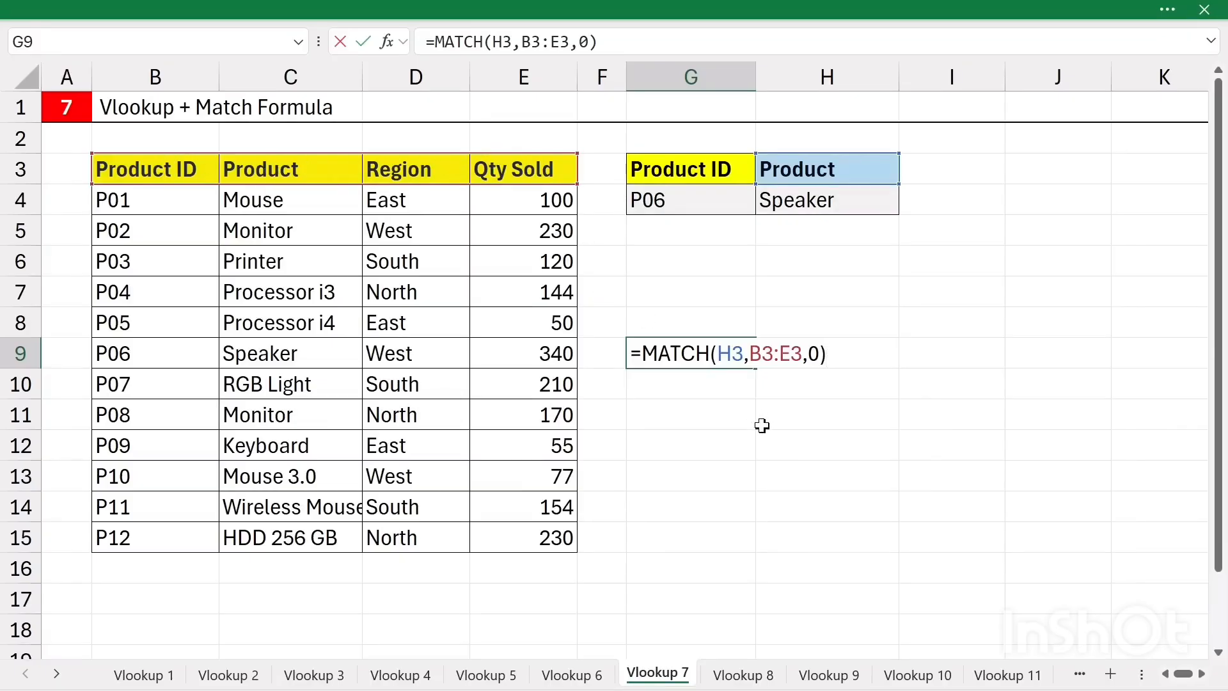
{"action": "key", "text": "Return"}
- Change the H3 header to Qty Sold and check the MATCH result in G9 against the headers in B3:E3
{"action": "left_click", "coordinate": [843, 163]}
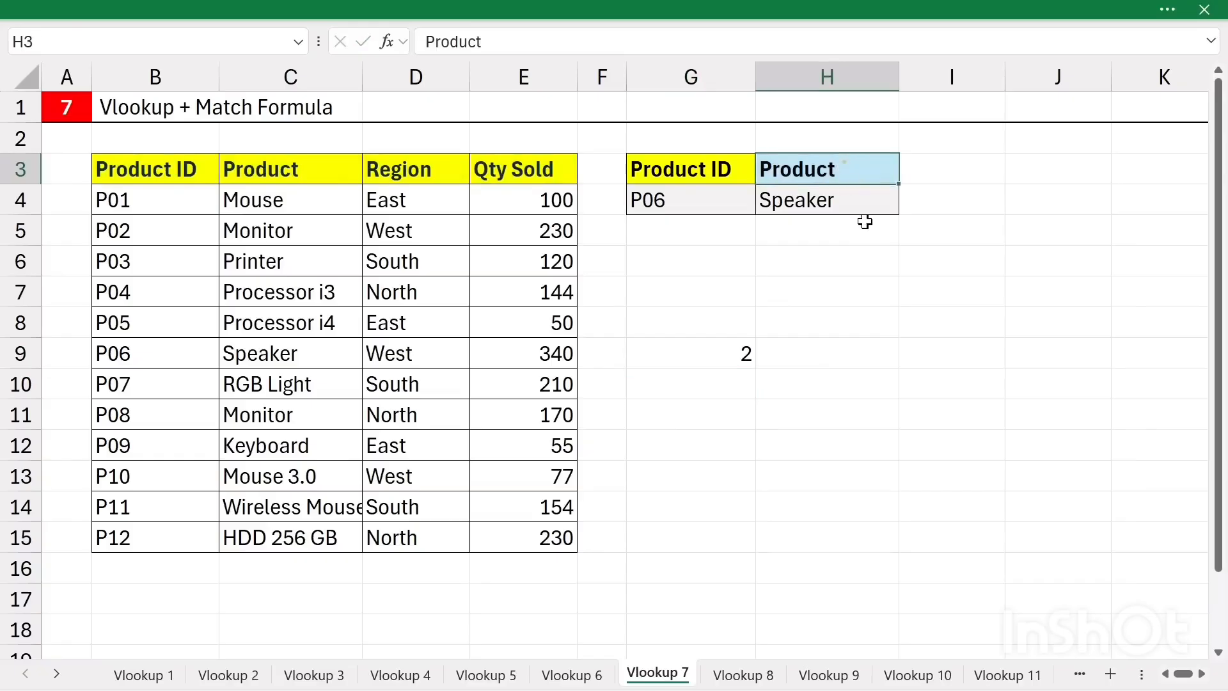
{"action": "type", "text": "Qty"}
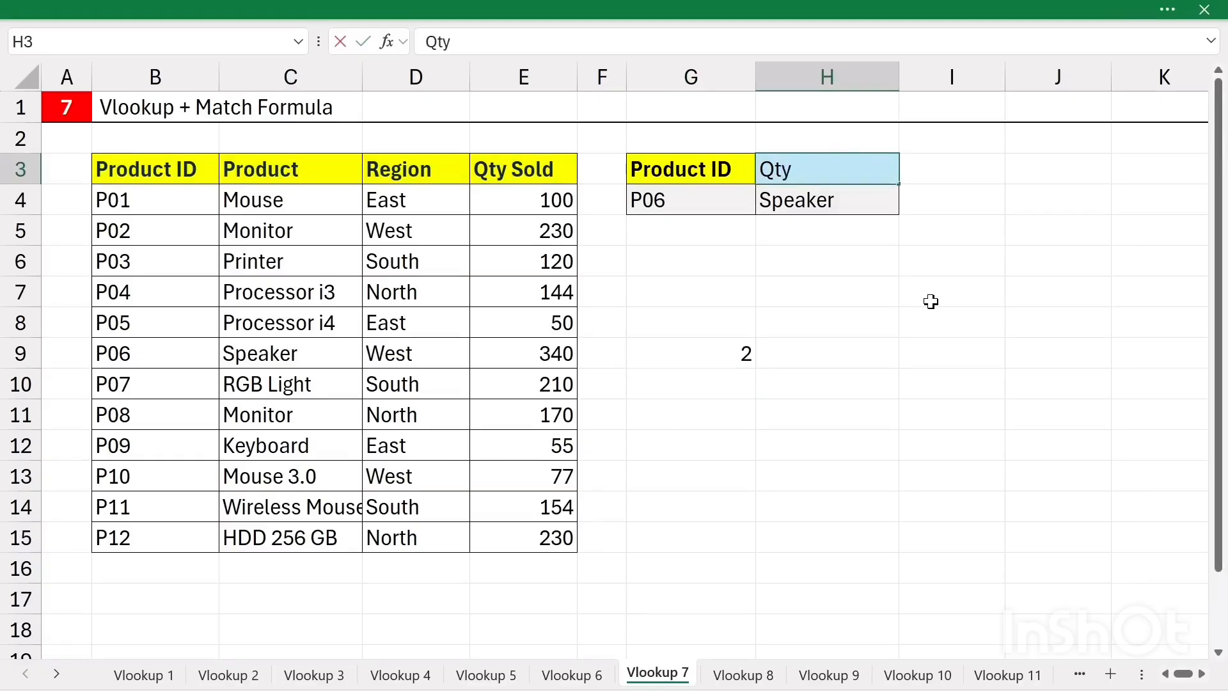
{"action": "type", "text": " Sold"}
{"action": "key", "text": "Return"}
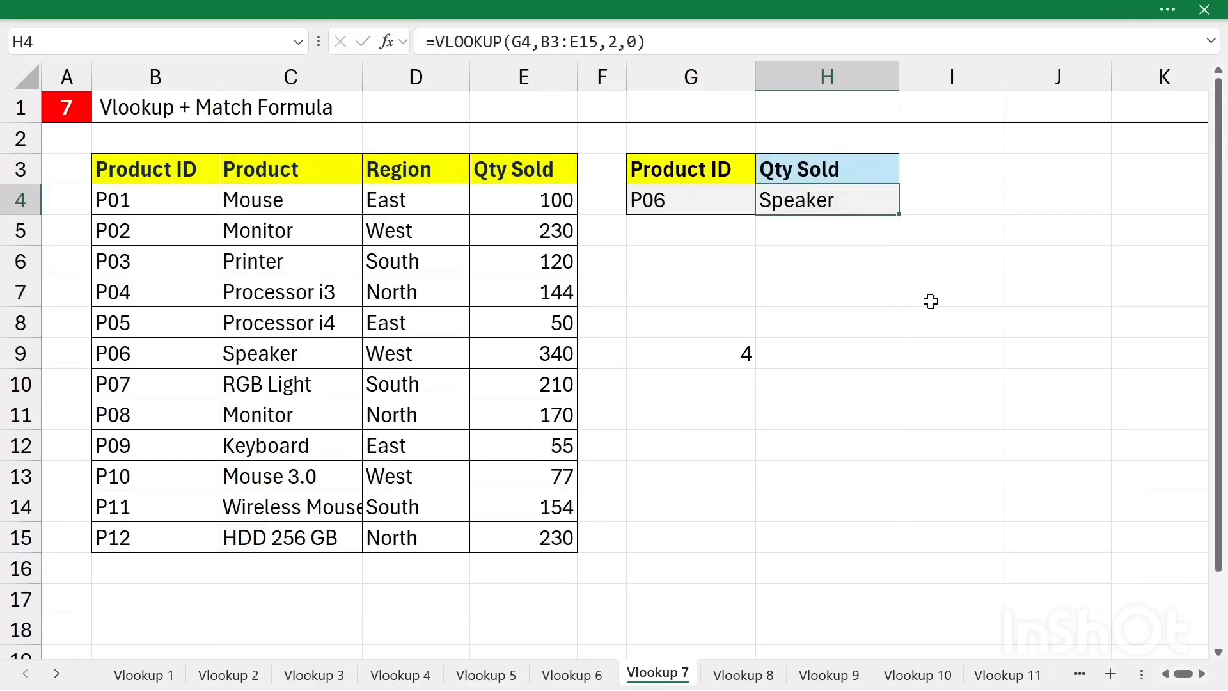
{"action": "left_click", "coordinate": [722, 357]}
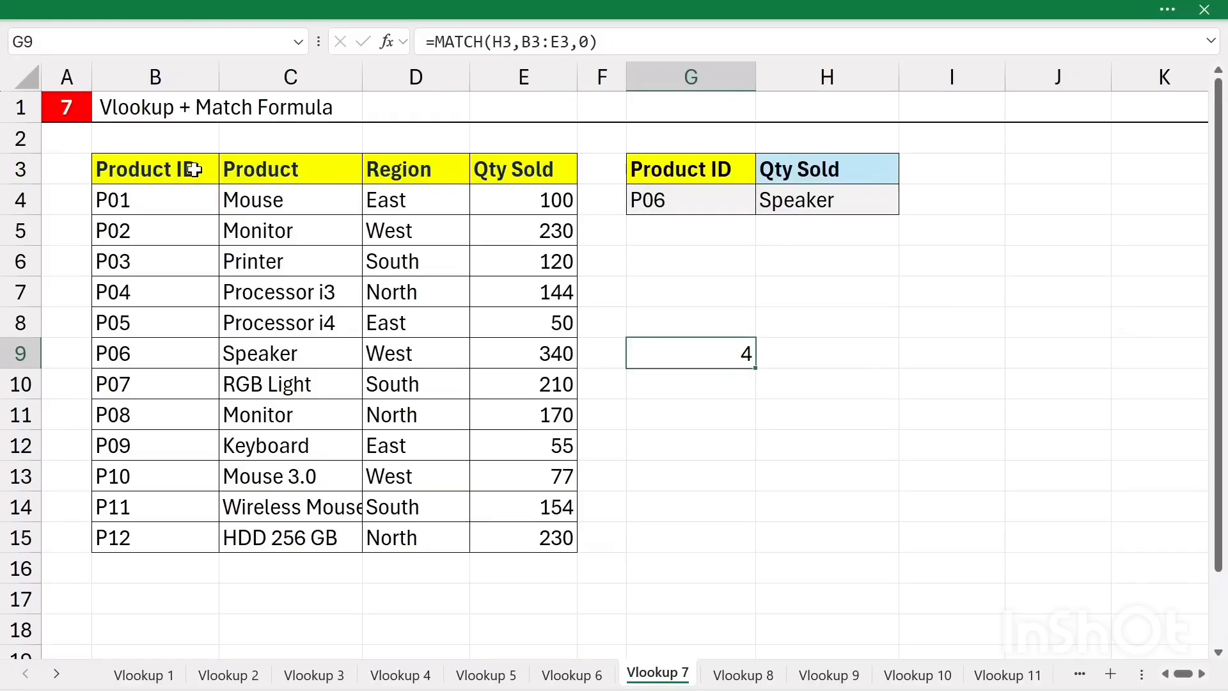
{"action": "left_click_drag", "start_coordinate": [194, 169], "coordinate": [499, 169]}
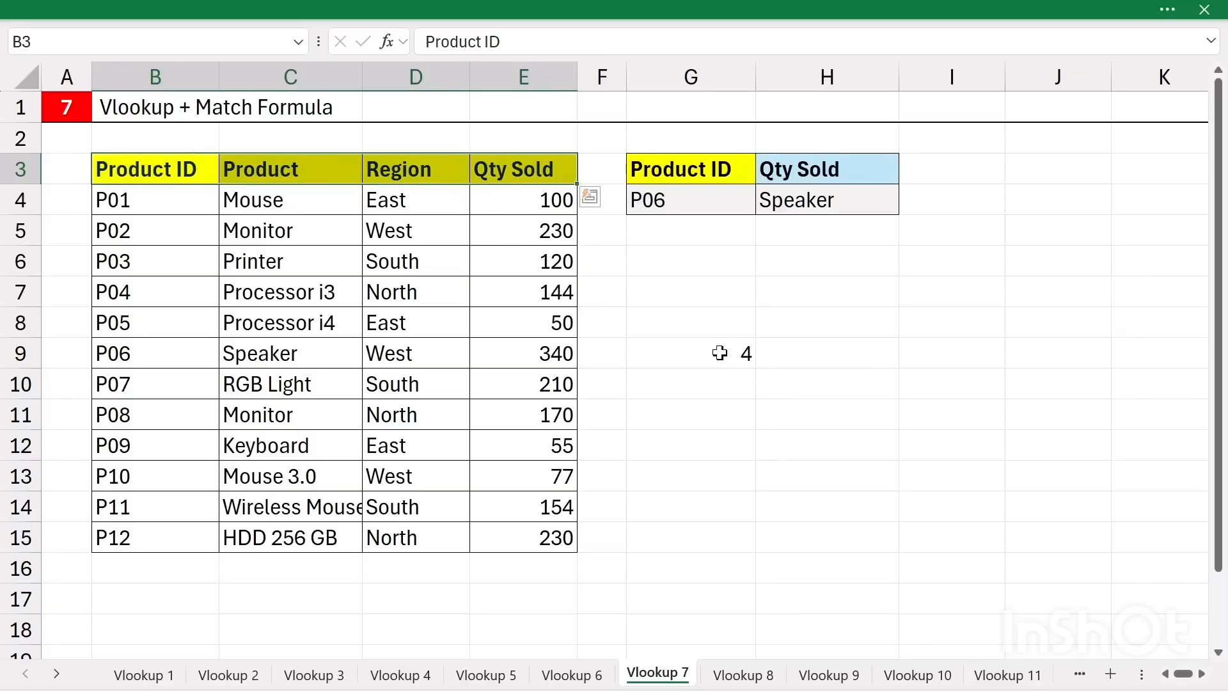
{"action": "left_click", "coordinate": [720, 353]}
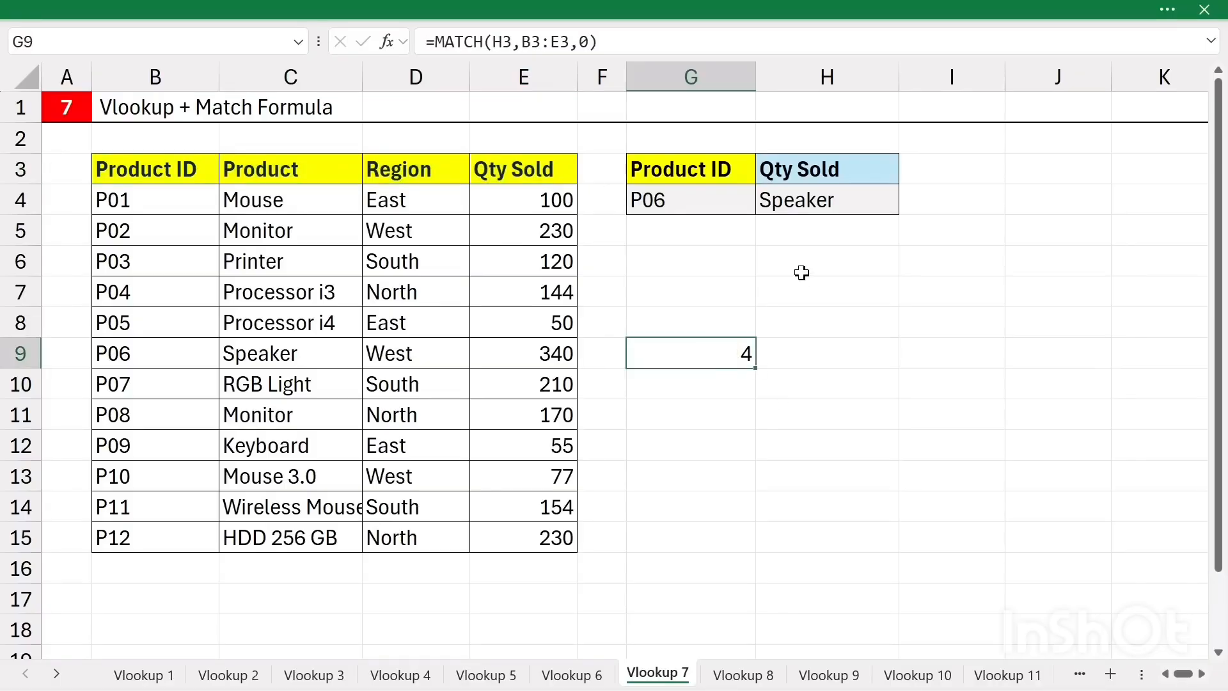
- Remove the fixed column index and exact-match arguments from the end of the VLOOKUP formula in H4
{"action": "left_click", "coordinate": [827, 203]}
{"action": "double_click", "coordinate": [827, 203]}
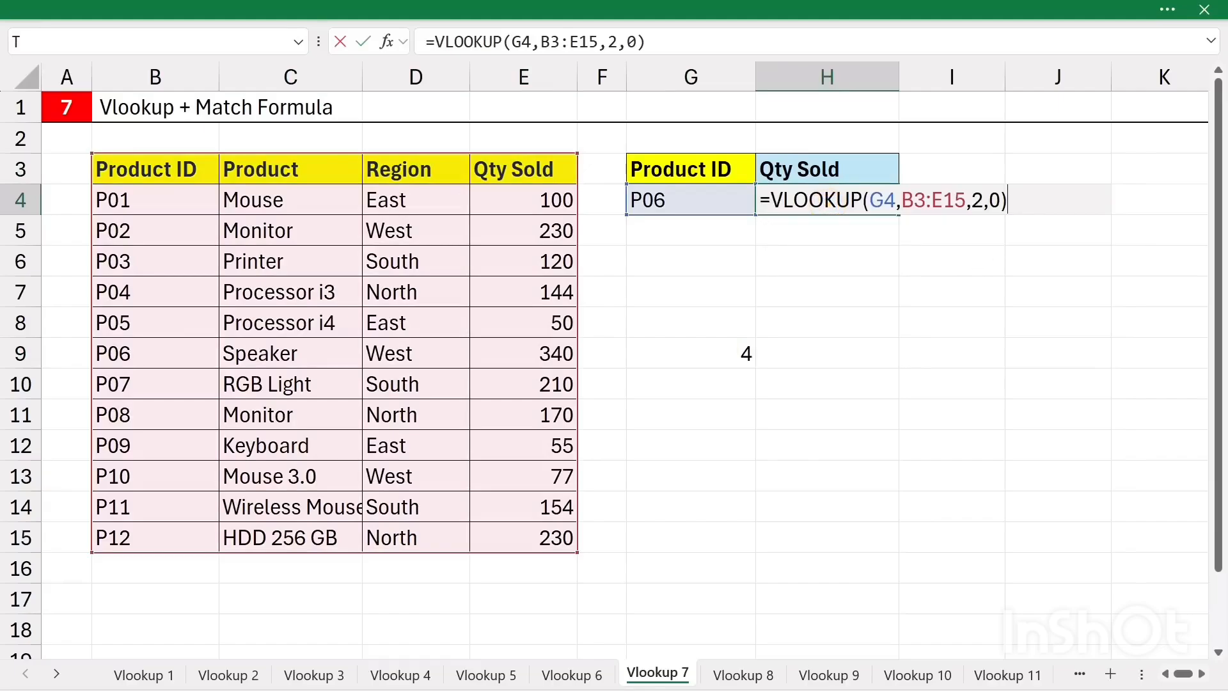
{"action": "left_click", "coordinate": [1008, 200]}
{"action": "key", "text": "BackSpace"}
{"action": "key", "text": "BackSpace"}
{"action": "key", "text": "BackSpace"}
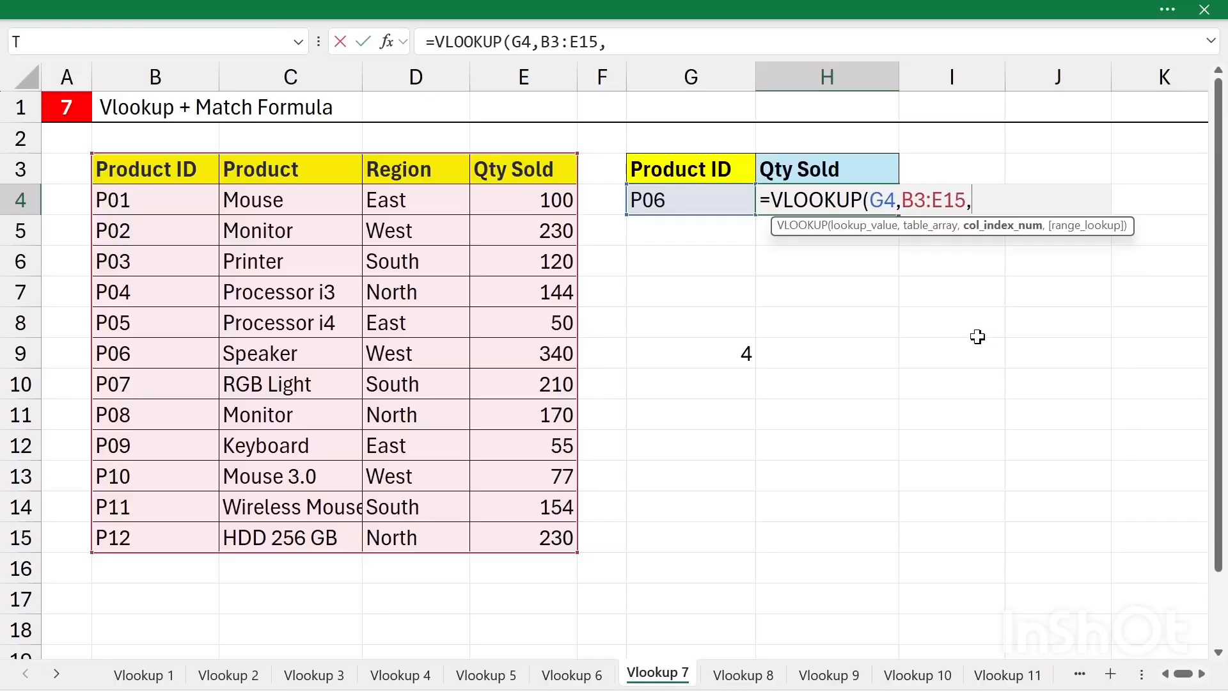
- Complete the H4 formula with MATCH(H3,B3:E3,0) as the column index and 0 for an exact match
{"action": "type", "text": "ma"}
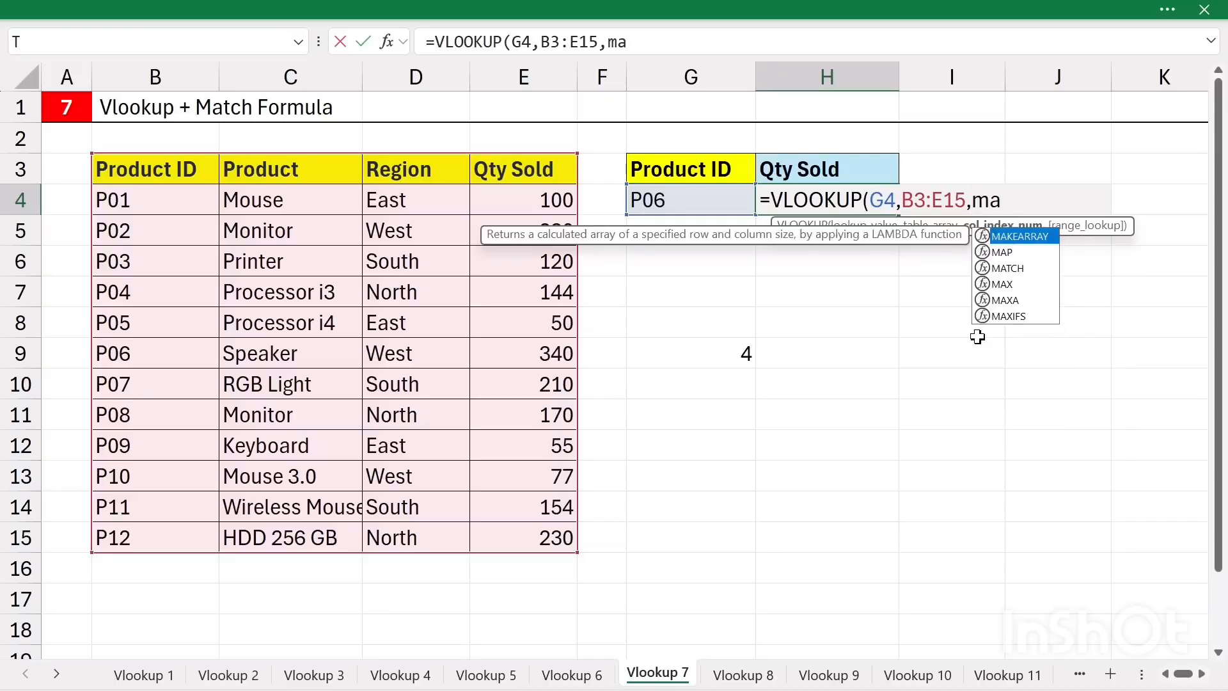
{"action": "key", "text": "Tab"}
{"action": "left_click", "coordinate": [858, 165]}
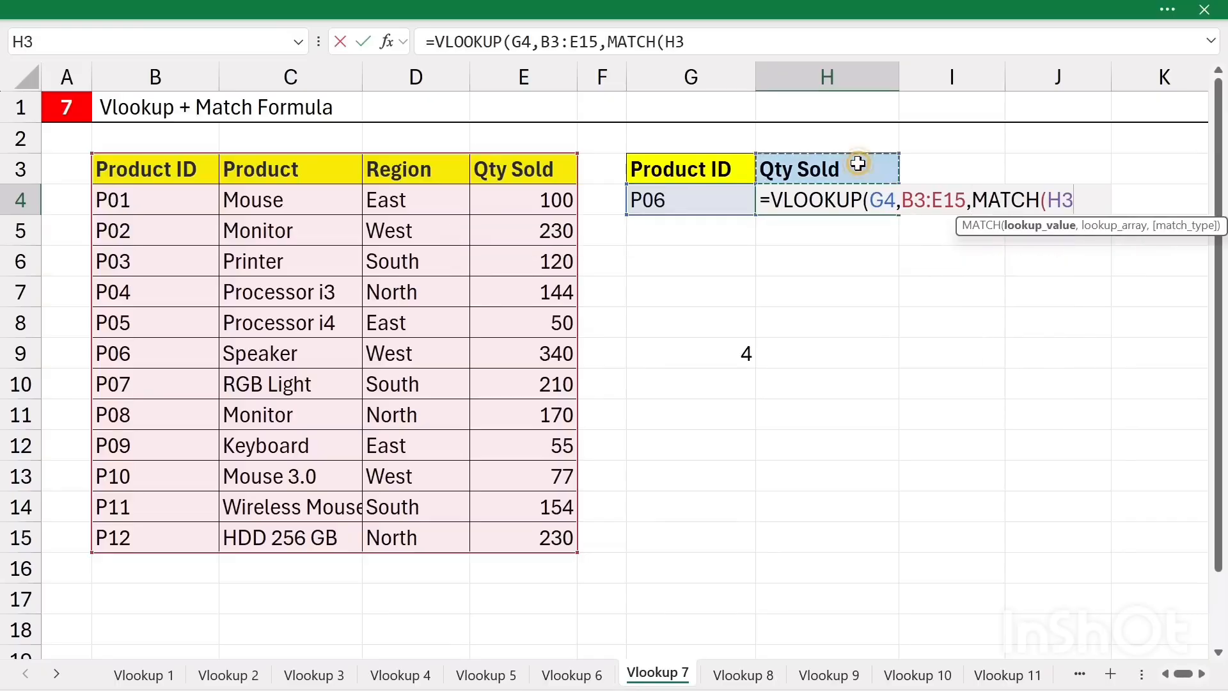
{"action": "type", "text": ","}
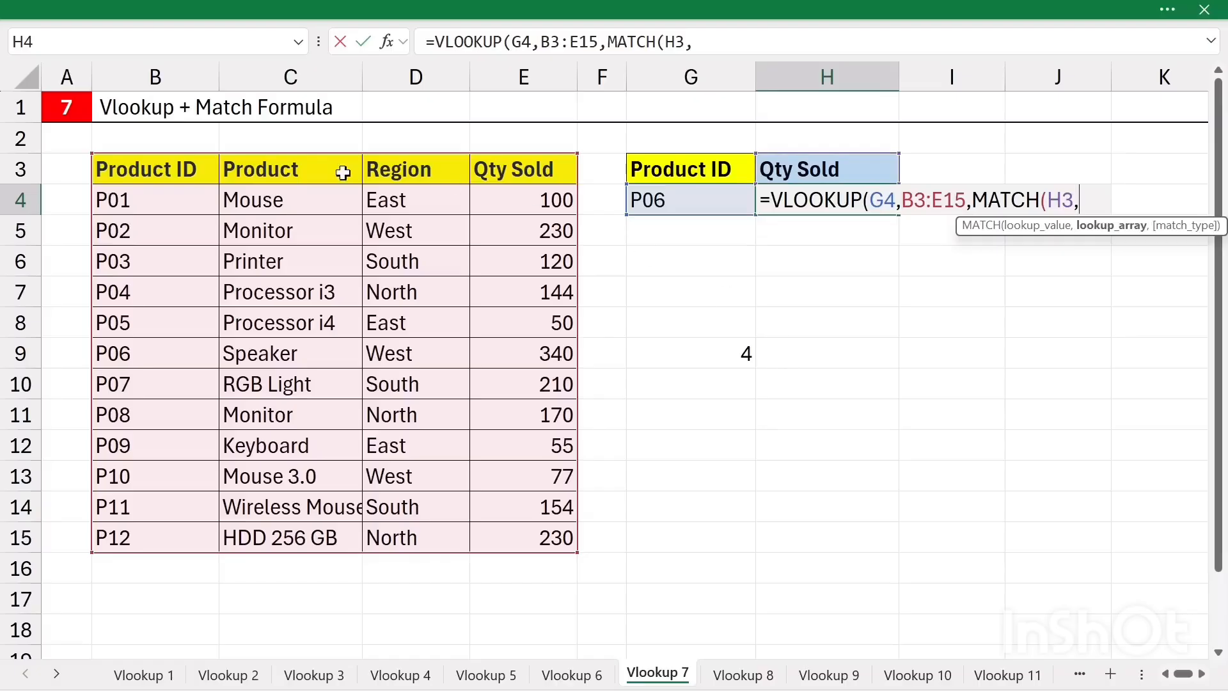
{"action": "left_click_drag", "start_coordinate": [169, 168], "coordinate": [523, 170]}
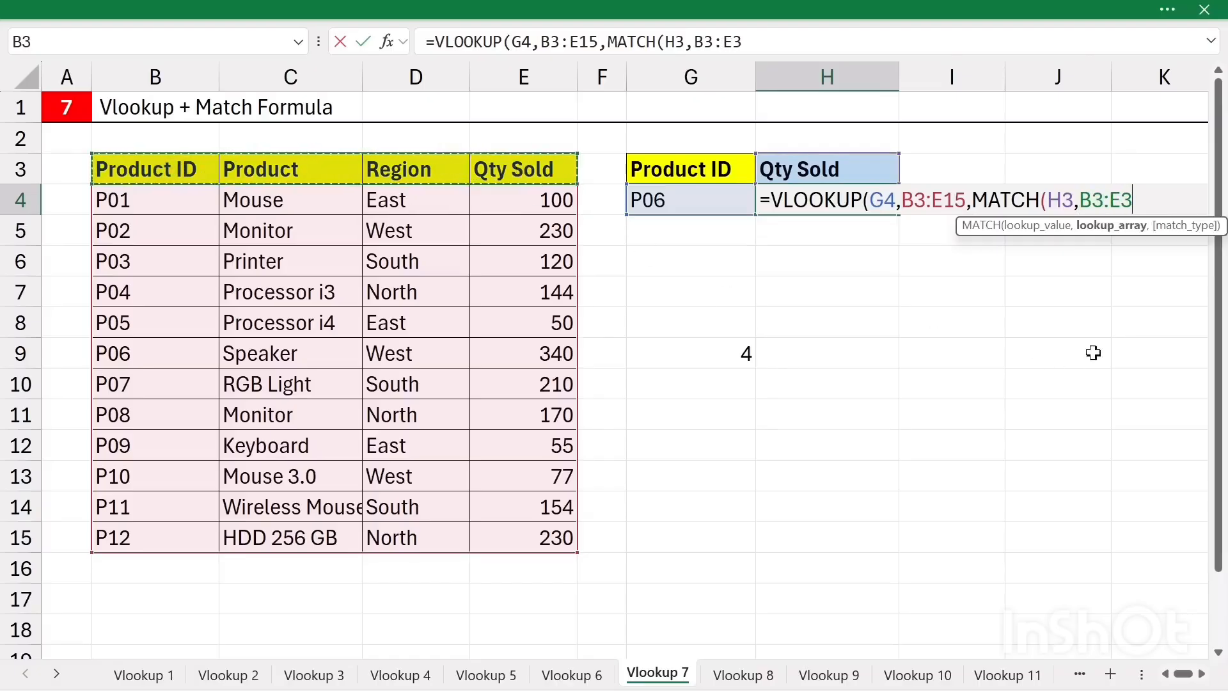
{"action": "type", "text": ",0"}
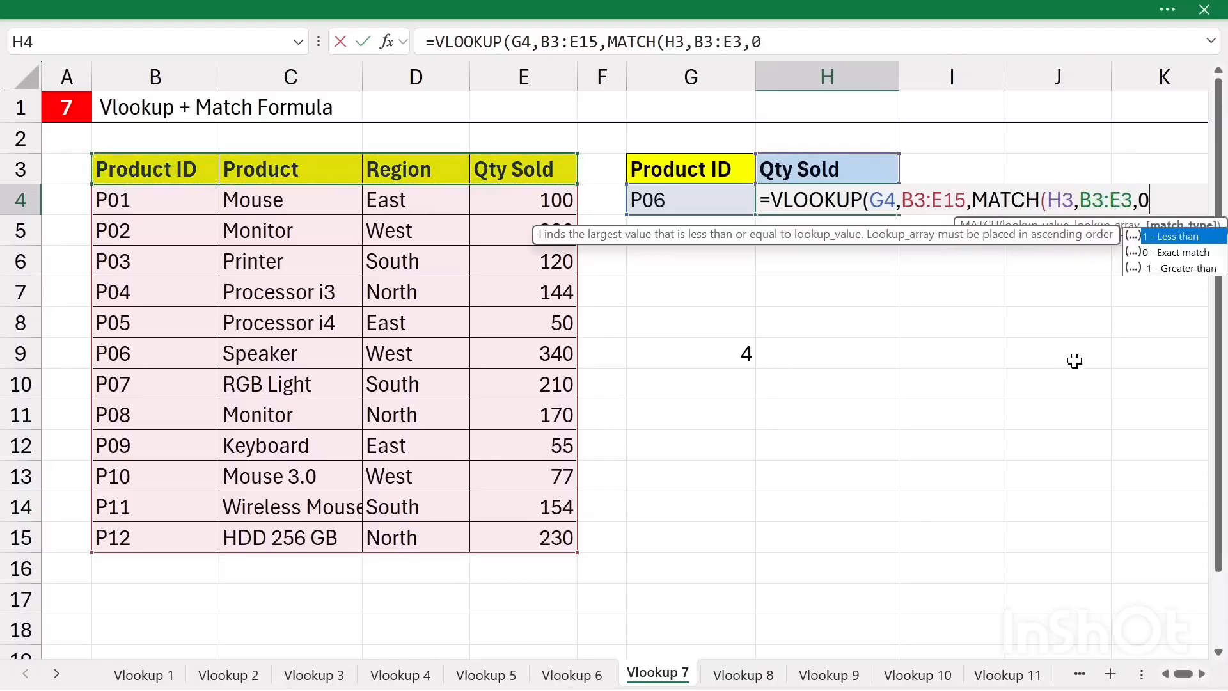
{"action": "type", "text": ")"}
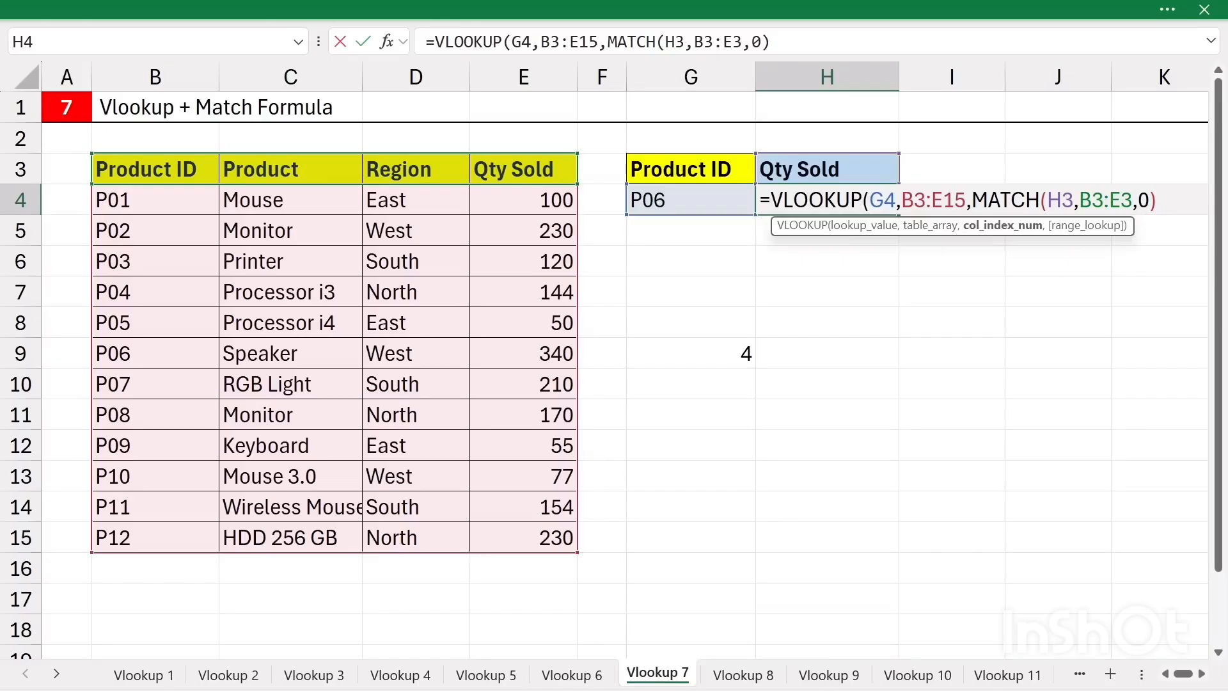
{"action": "type", "text": ","}
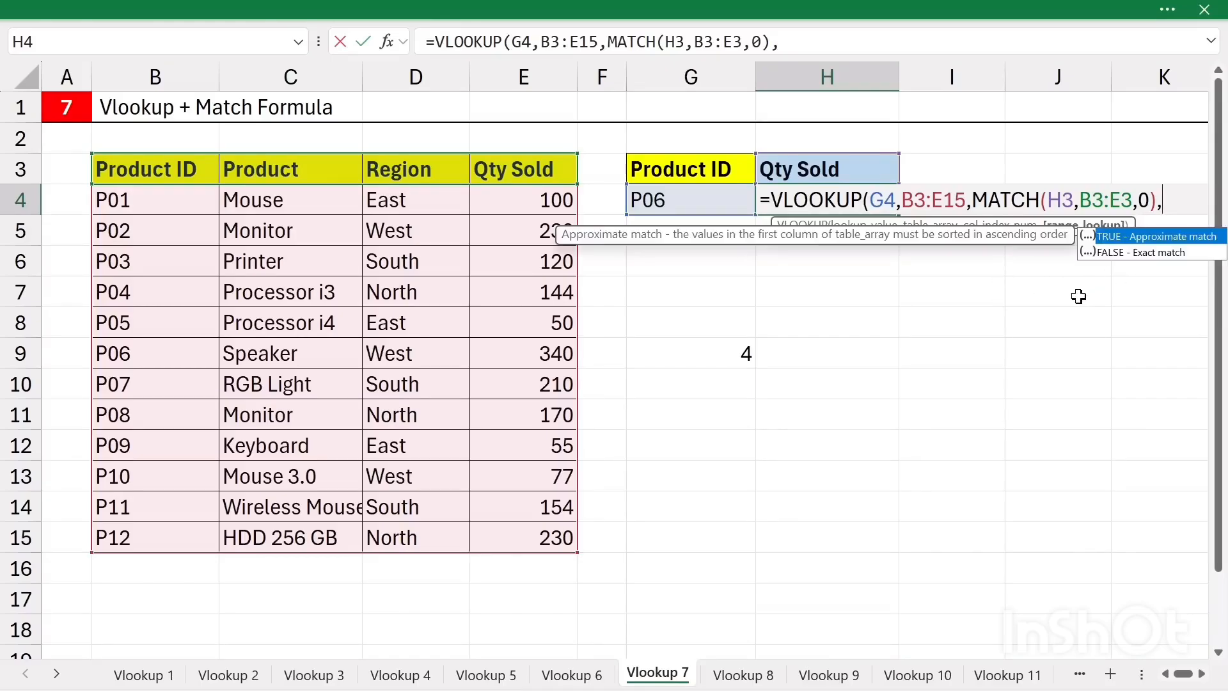
{"action": "type", "text": "0)"}
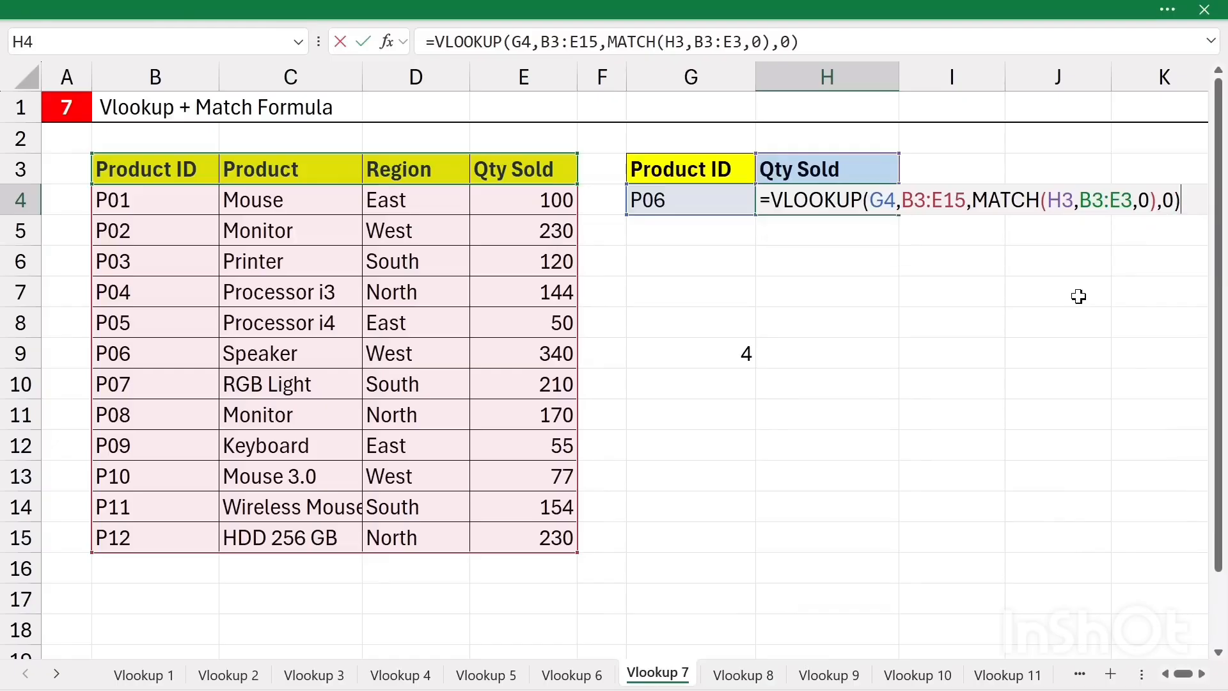
{"action": "key", "text": "Return"}
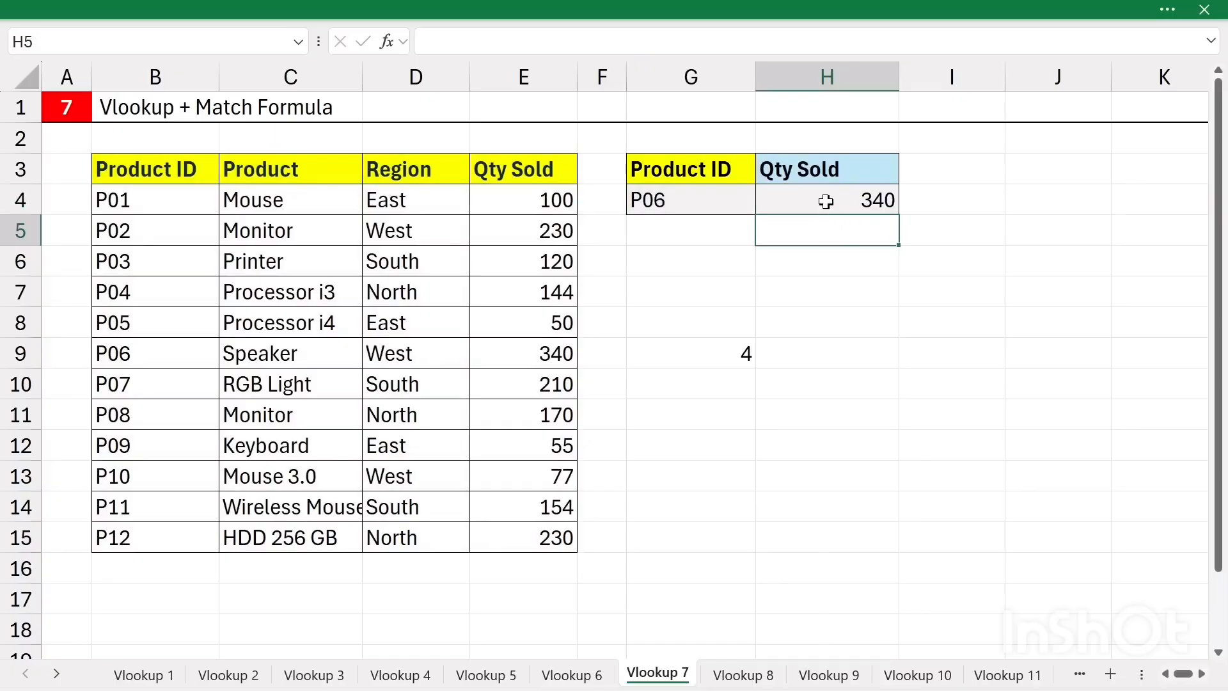
- Test the combined formula by changing the H3 header to Region and then to Product
{"action": "left_click", "coordinate": [825, 179]}
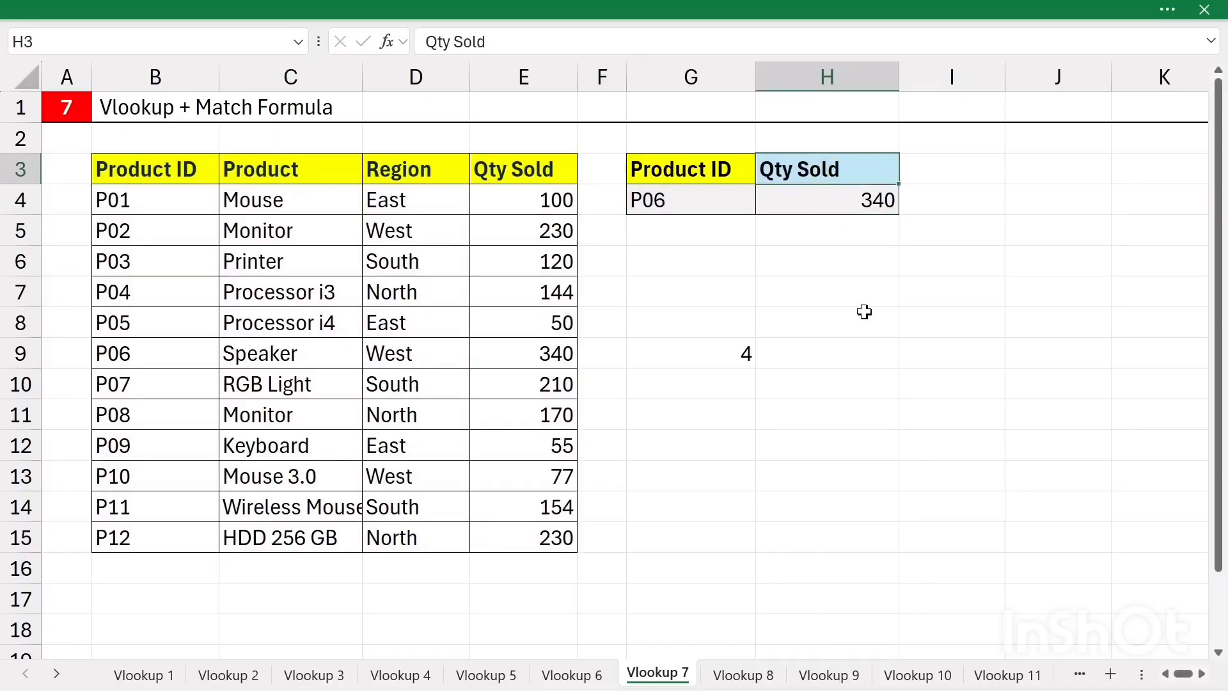
{"action": "type", "text": "gion"}
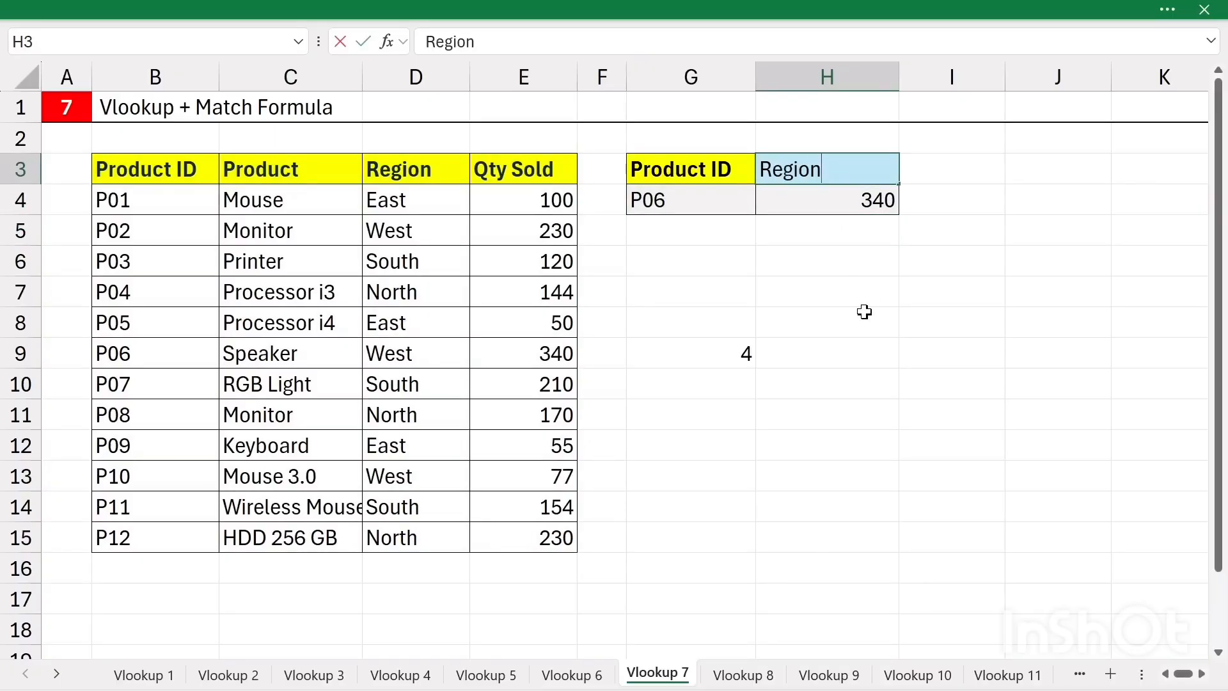
{"action": "key", "text": "Return"}
{"action": "left_click", "coordinate": [830, 165]}
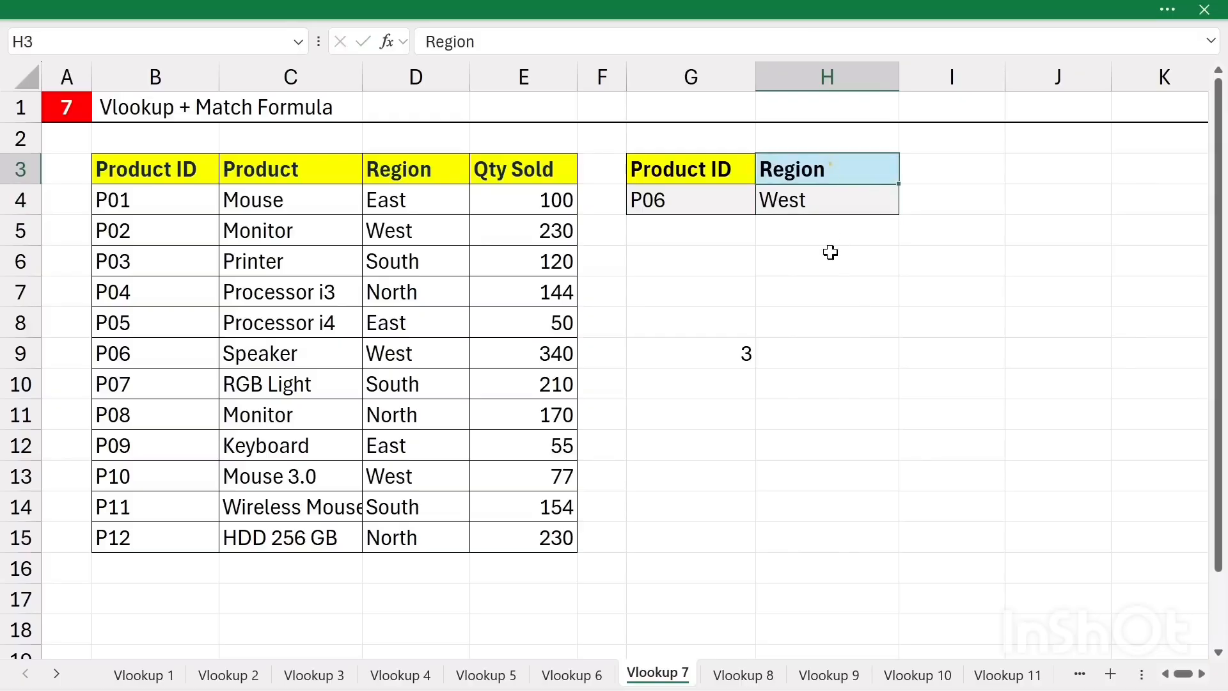
{"action": "type", "text": "Product"}
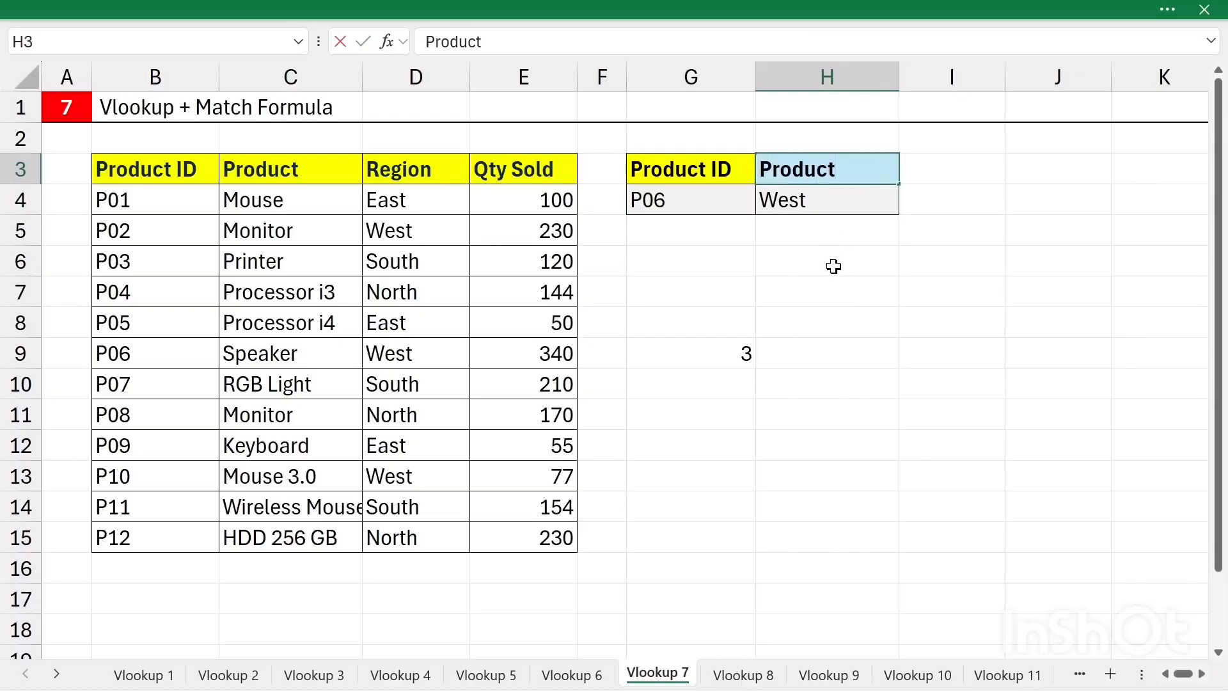
{"action": "key", "text": "Return"}
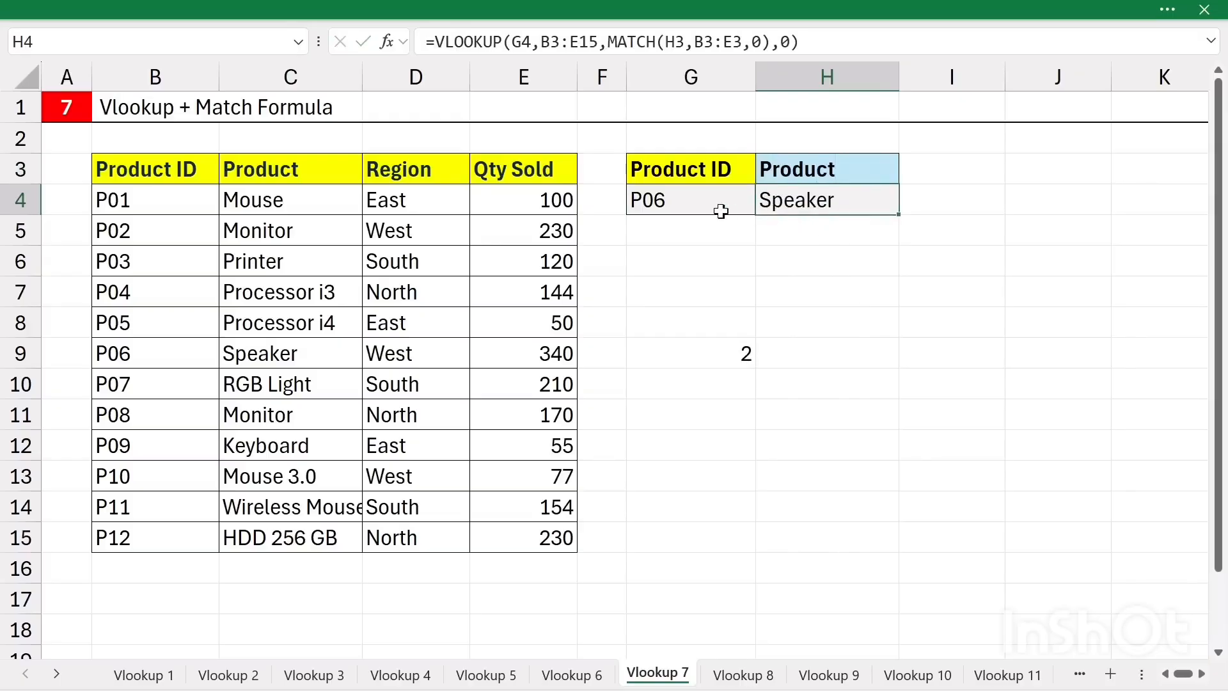
- Change the Product ID criterion in G4 to P08
{"action": "double_click", "coordinate": [680, 204]}
{"action": "key", "text": "BackSpace"}
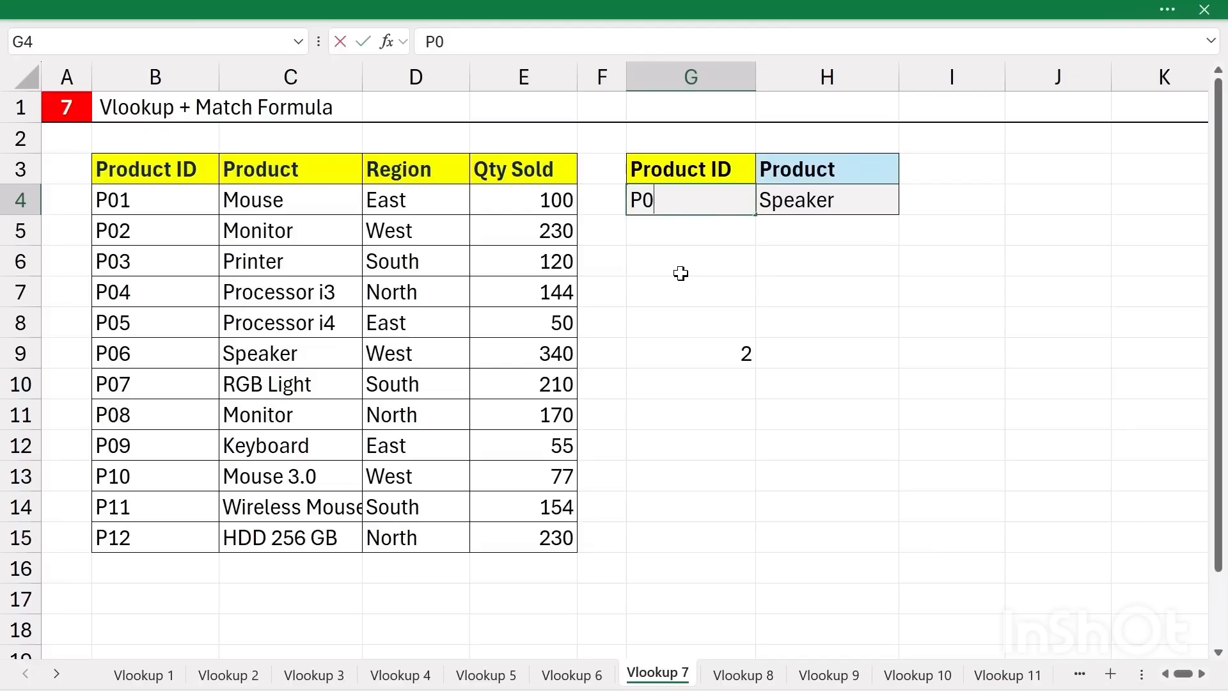
{"action": "type", "text": "8"}
{"action": "key", "text": "Return"}
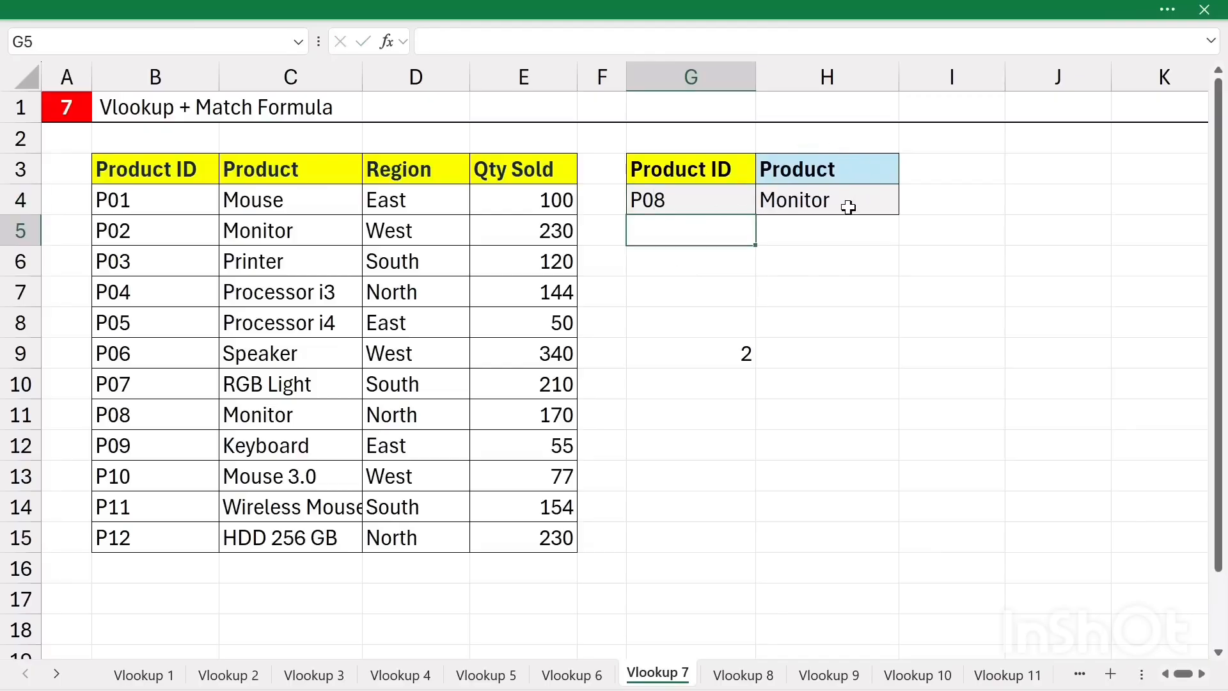
{"action": "left_click", "coordinate": [838, 172]}
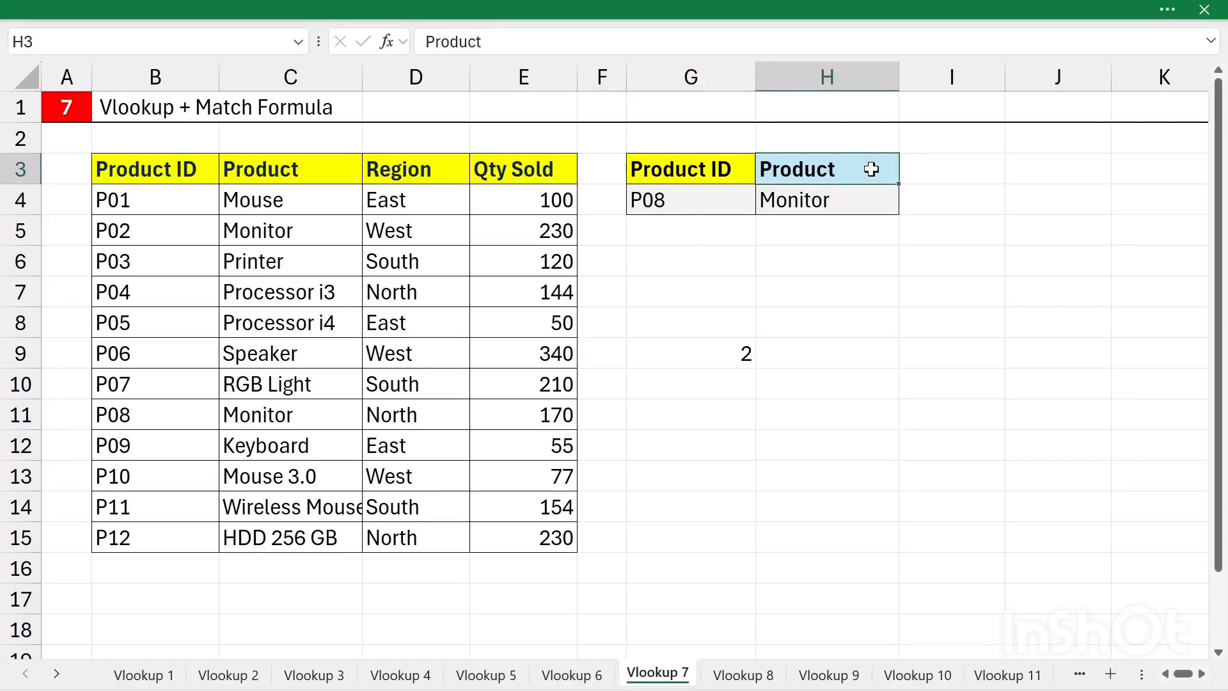
{"action": "left_click", "coordinate": [856, 211]}
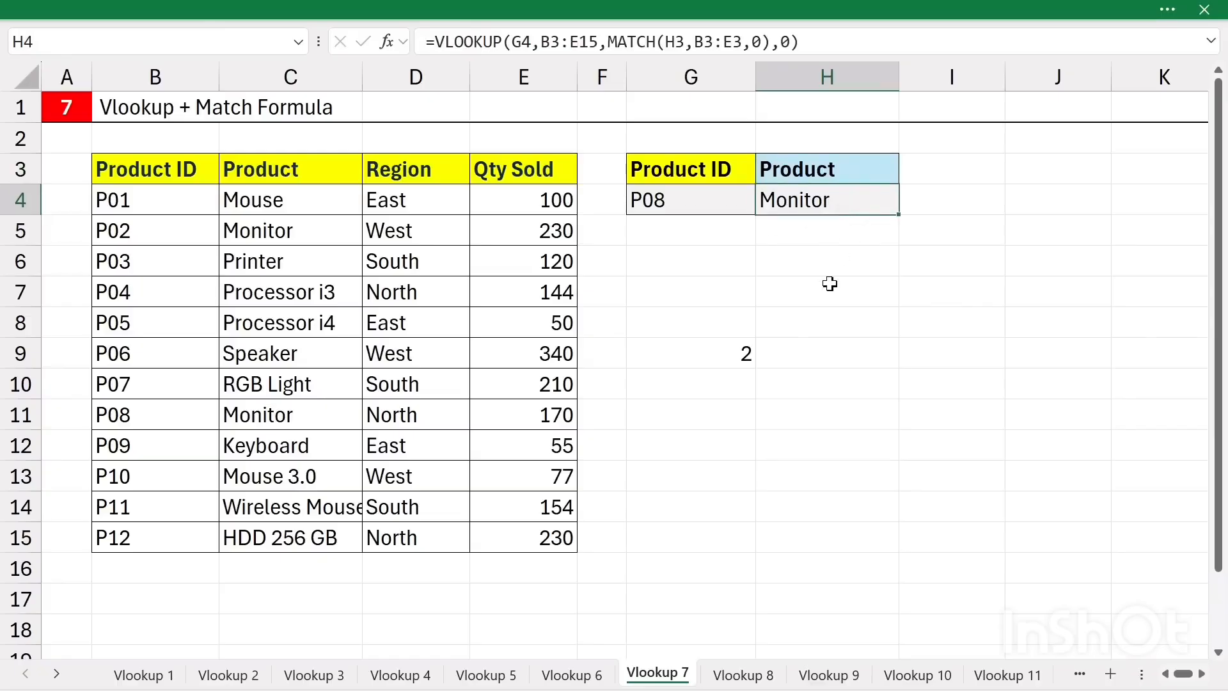
{"action": "left_click", "coordinate": [778, 473]}
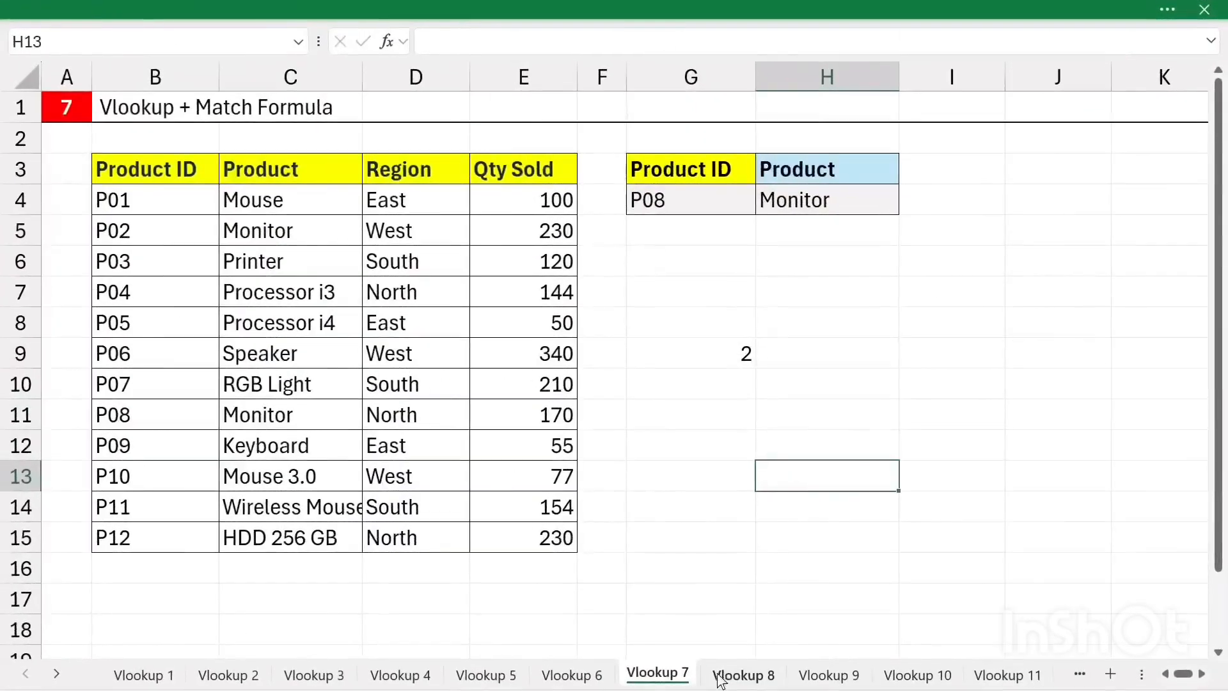
- Open the Vlookup 8 sheet and examine the HSN Code criterion against the order of the Product and HSN Code columns
{"action": "left_click", "coordinate": [740, 674]}
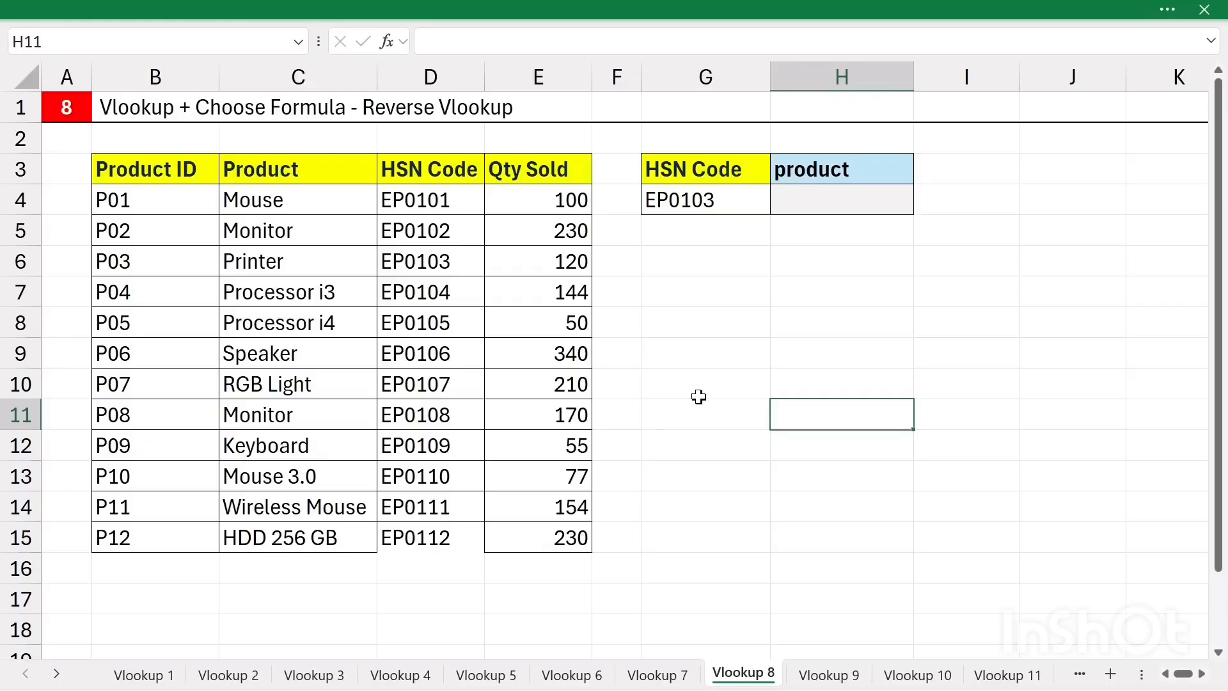
{"action": "left_click", "coordinate": [725, 202]}
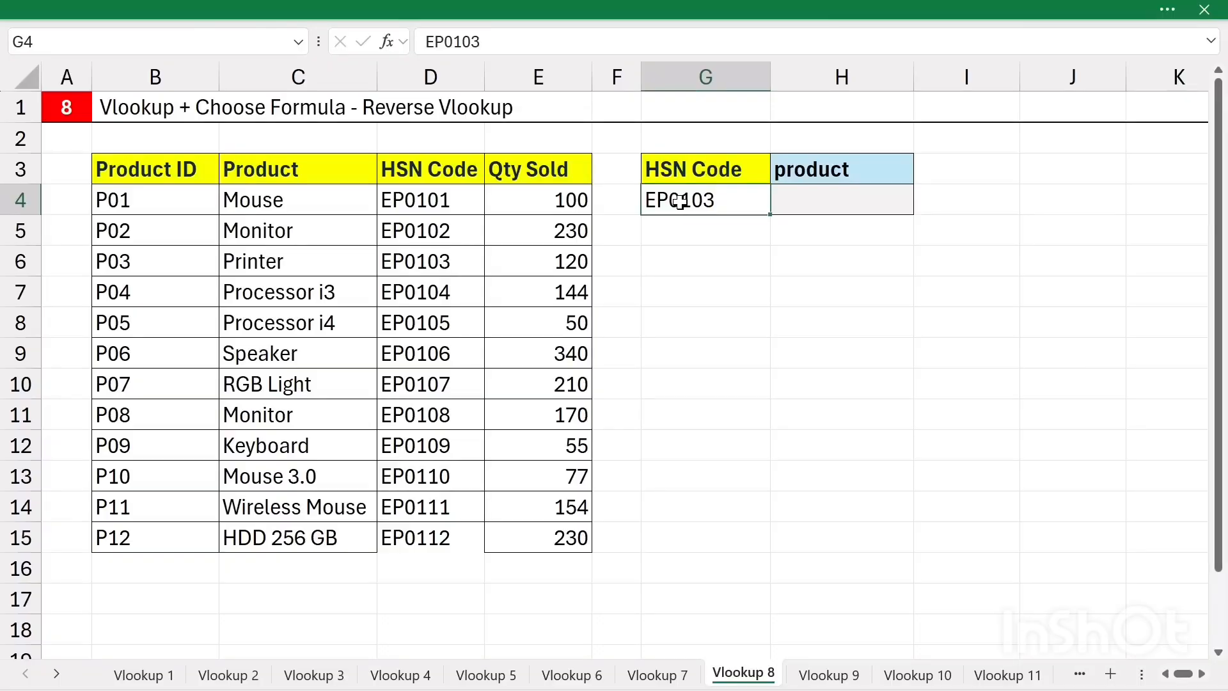
{"action": "left_click_drag", "start_coordinate": [447, 208], "coordinate": [422, 355]}
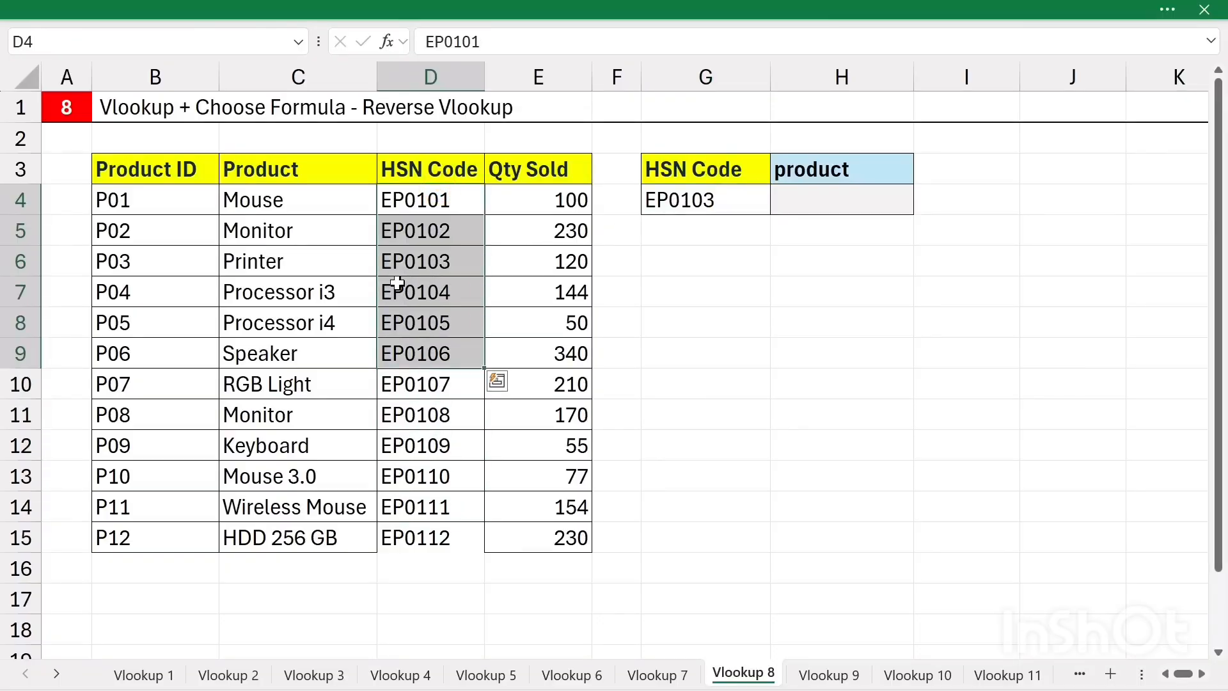
{"action": "left_click_drag", "start_coordinate": [261, 238], "coordinate": [263, 387]}
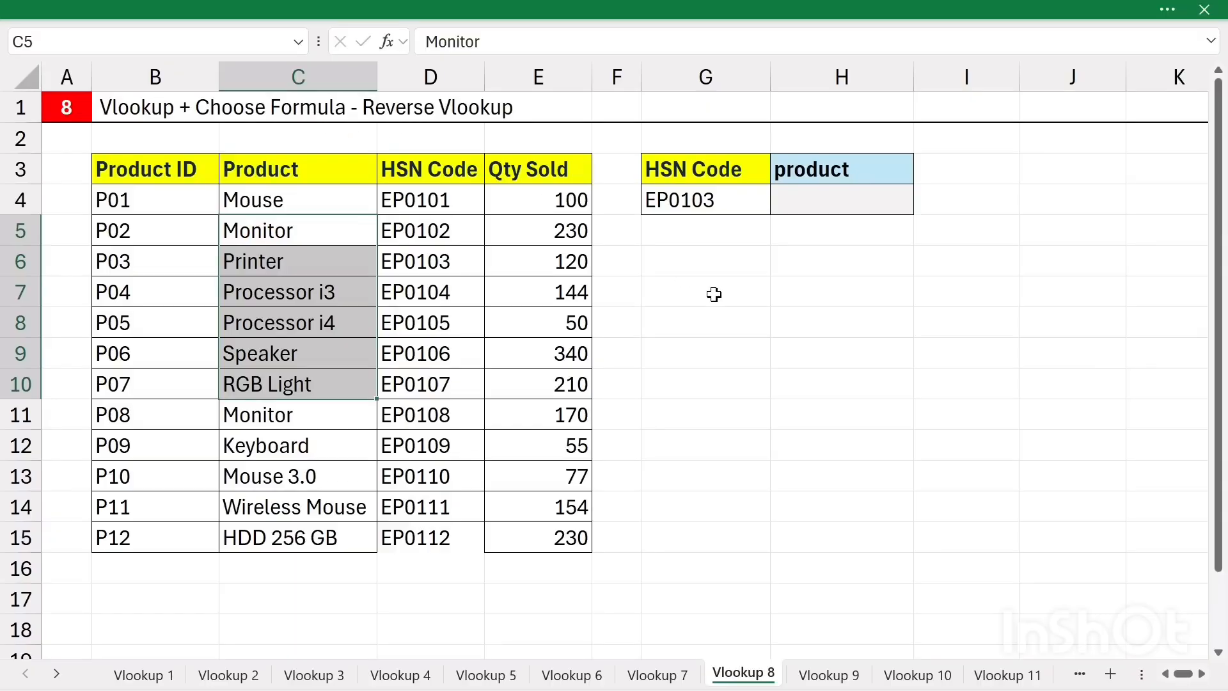
{"action": "left_click_drag", "start_coordinate": [428, 169], "coordinate": [425, 493]}
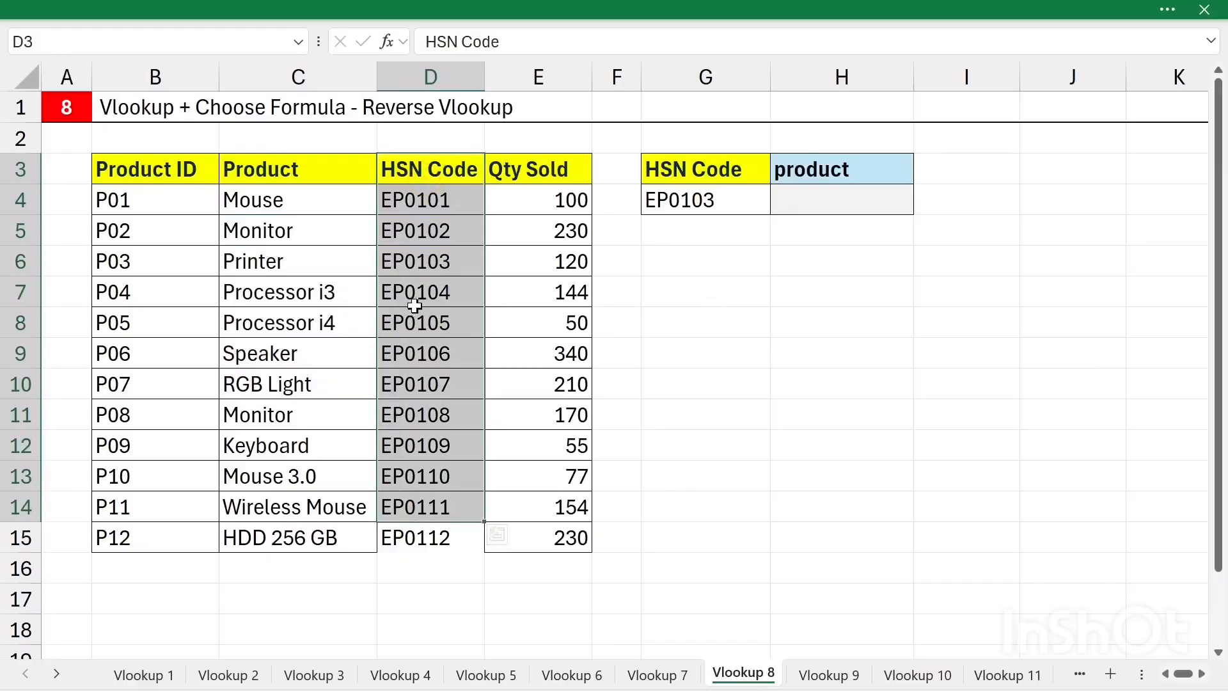
{"action": "left_click_drag", "start_coordinate": [417, 301], "coordinate": [844, 313]}
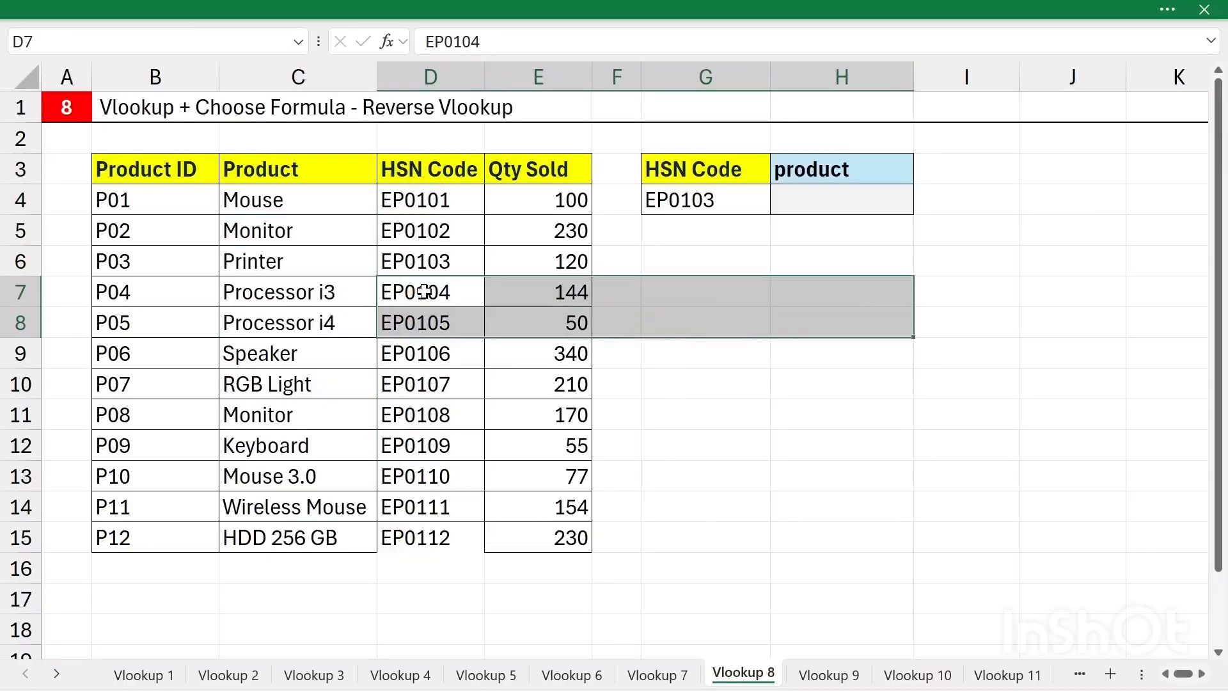
{"action": "left_click_drag", "start_coordinate": [312, 295], "coordinate": [155, 304]}
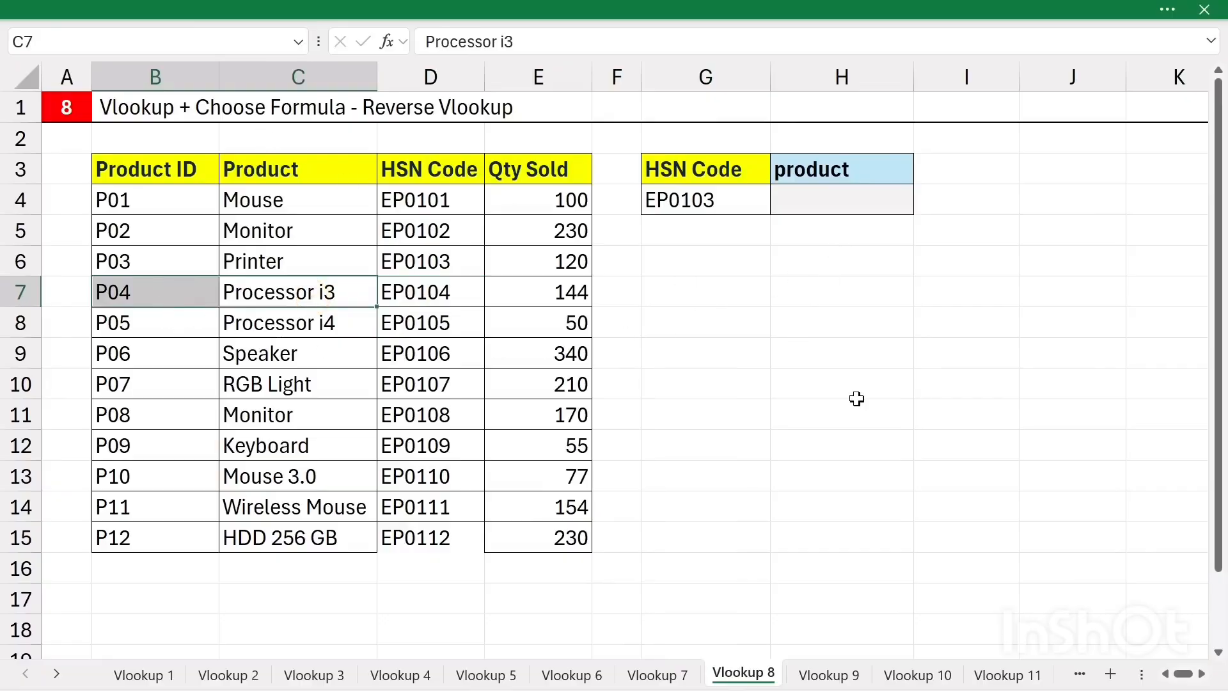
{"action": "left_click", "coordinate": [703, 348]}
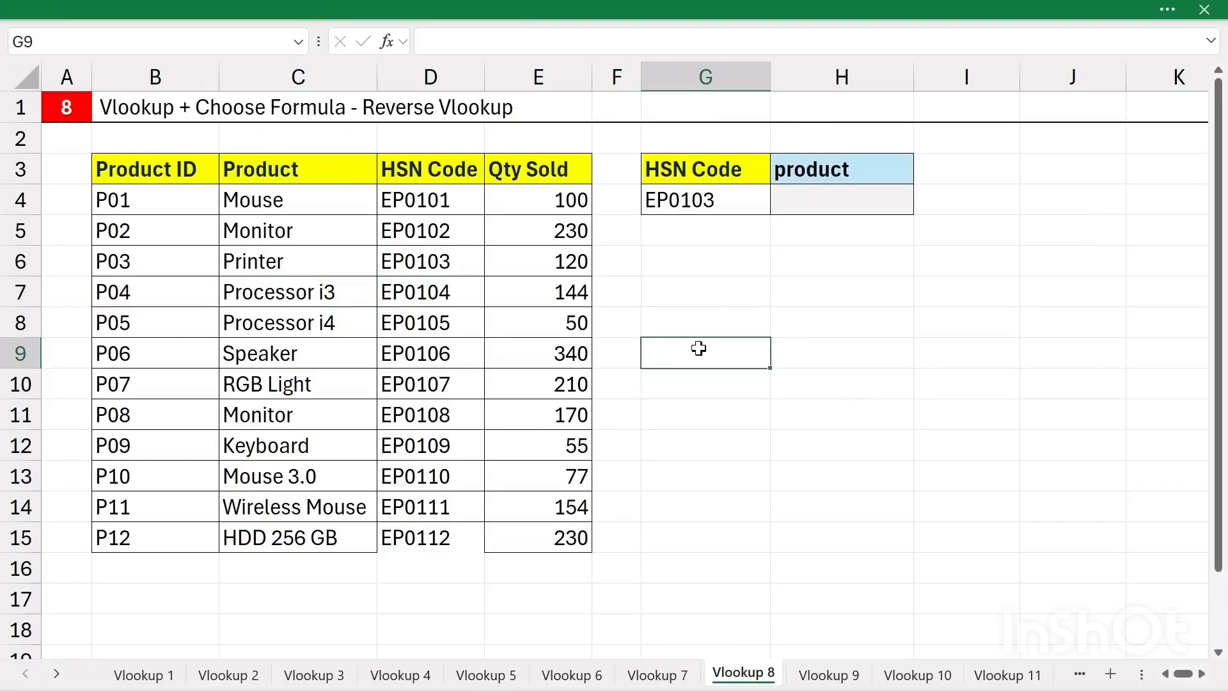
- Enter =CHOOSE({1,2,3},D3:D15,C3:C15,E3:E15) in G7 to rebuild the table with HSN Code as its first column
{"action": "left_click", "coordinate": [708, 283]}
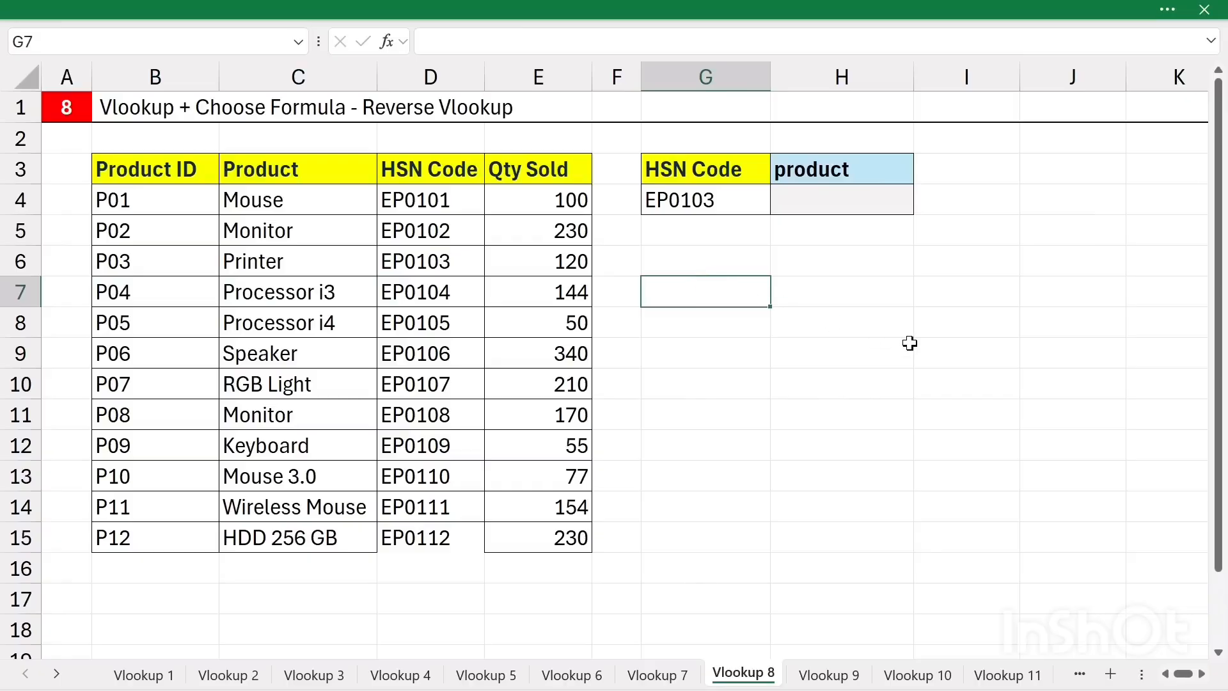
{"action": "type", "text": "=cho"}
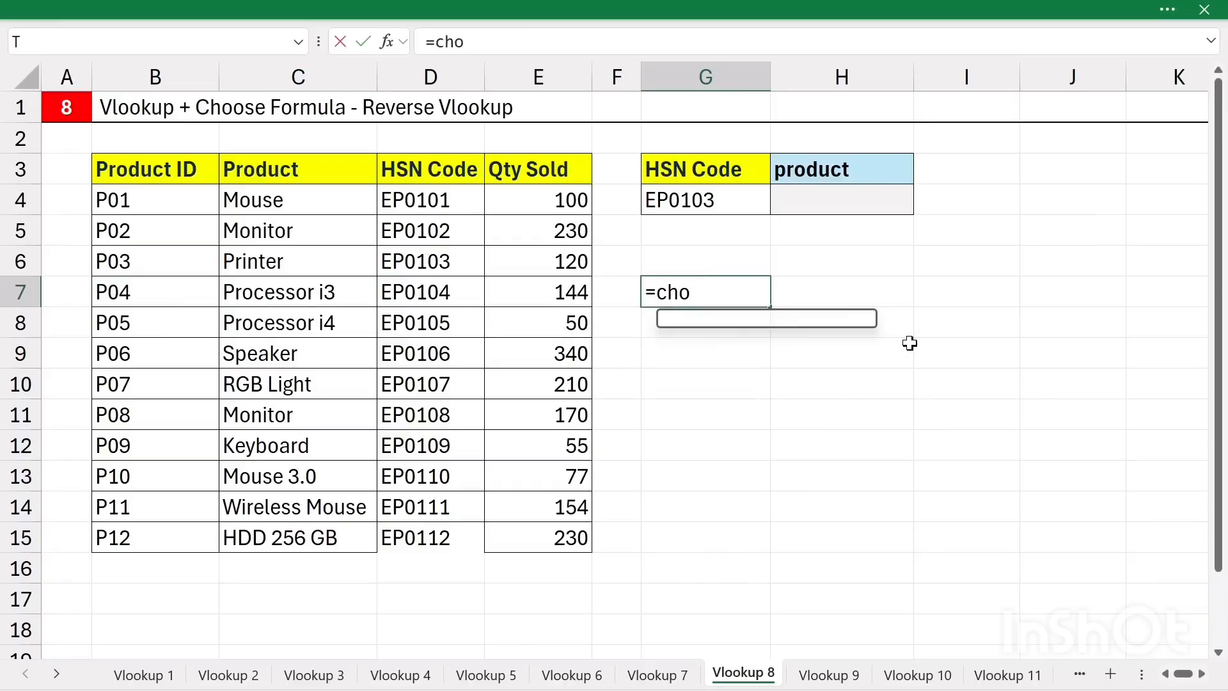
{"action": "key", "text": "Tab"}
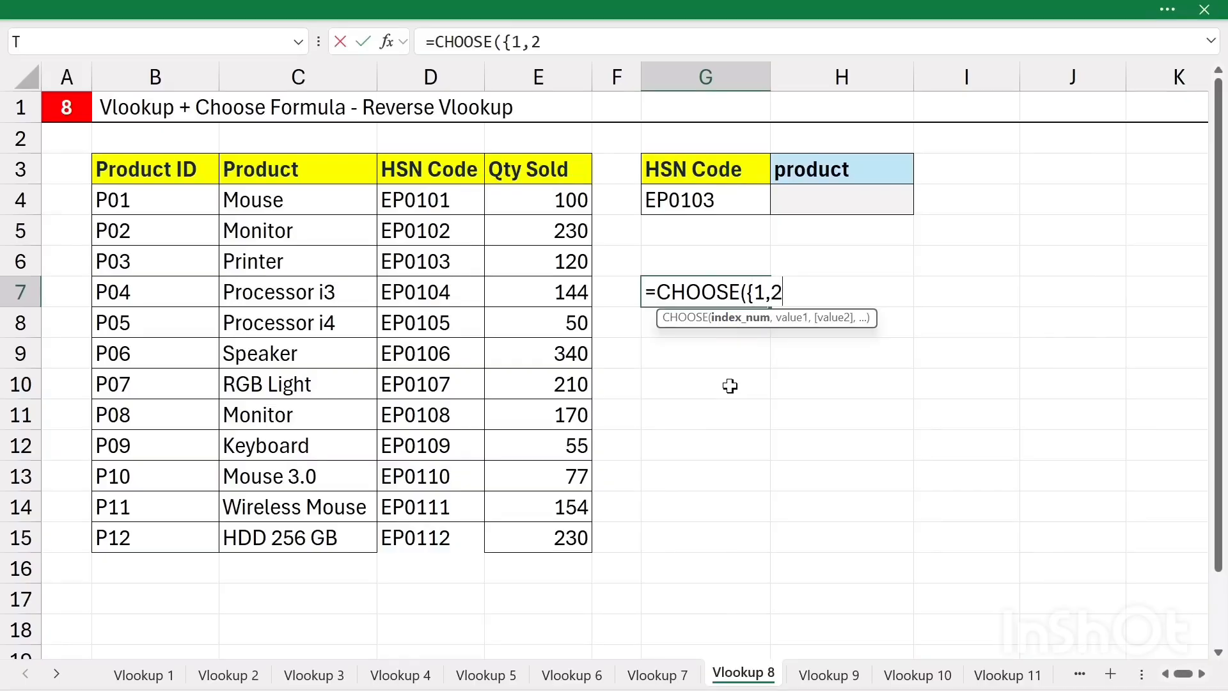
{"action": "type", "text": "3},"}
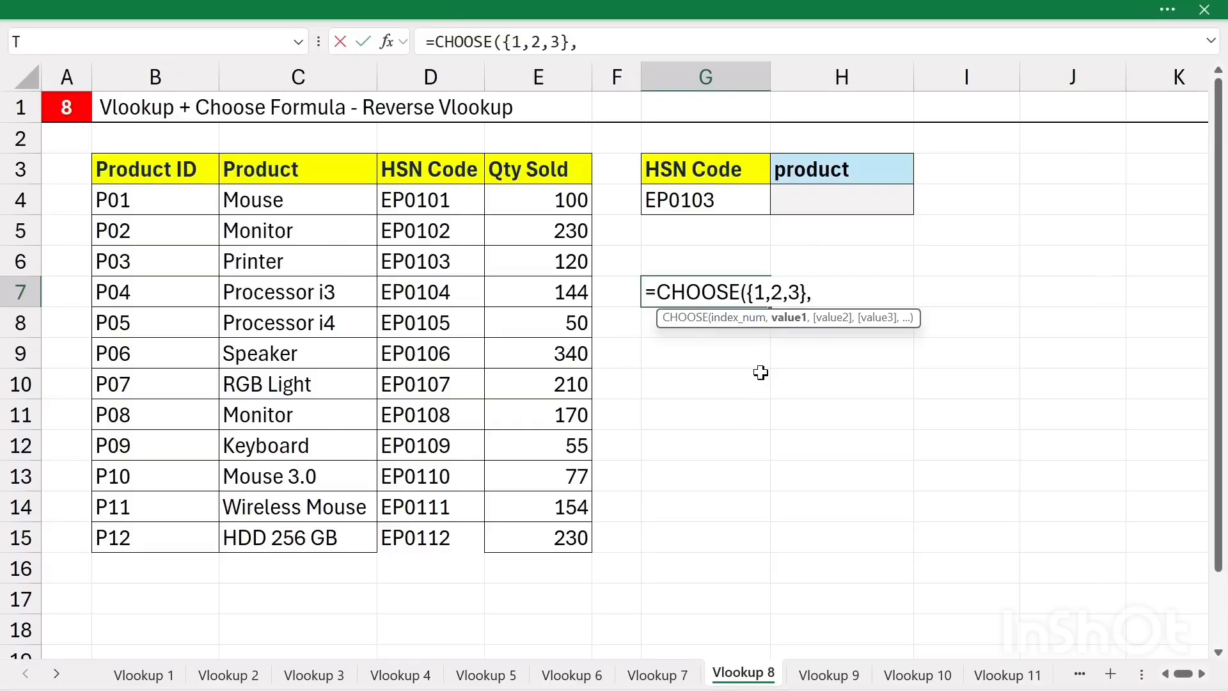
{"action": "left_click_drag", "start_coordinate": [427, 173], "coordinate": [426, 528]}
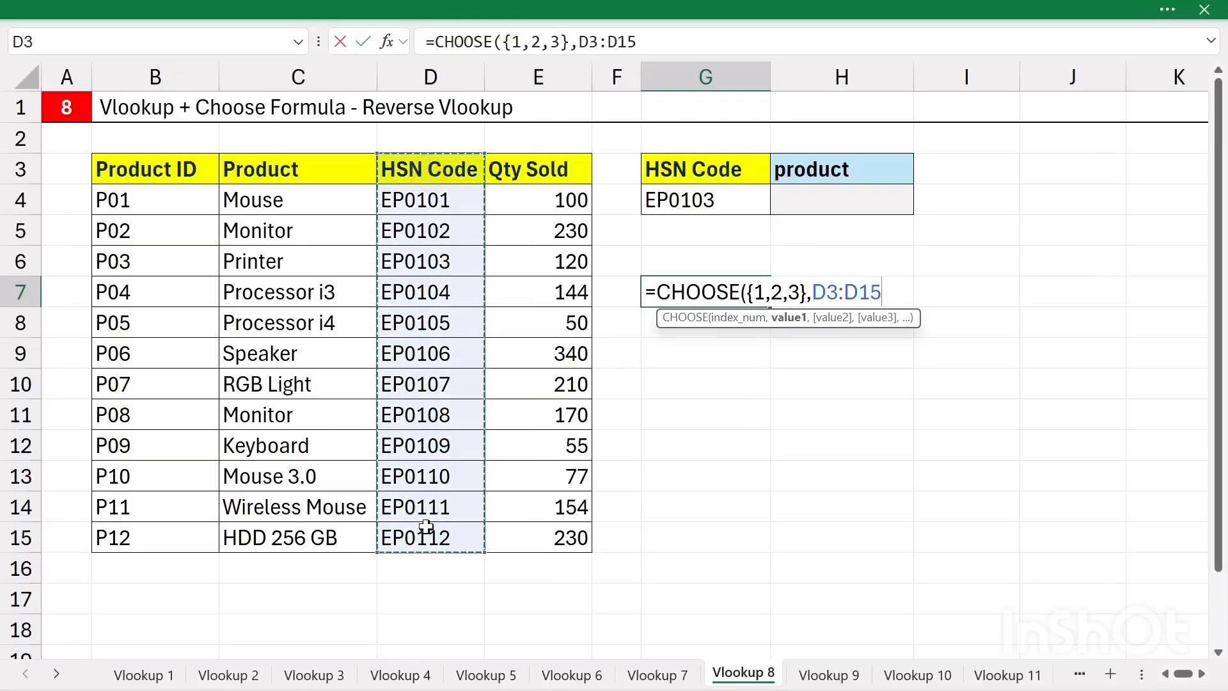
{"action": "type", "text": ","}
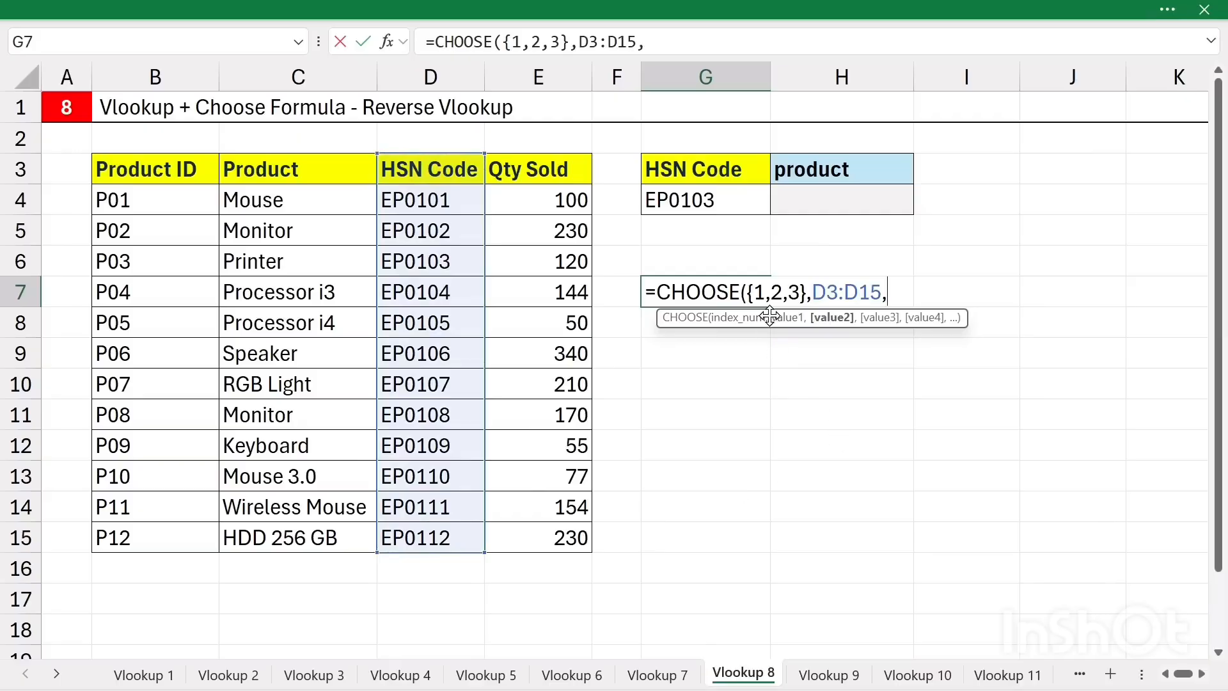
{"action": "left_click_drag", "start_coordinate": [302, 171], "coordinate": [290, 537]}
{"action": "type", "text": ","}
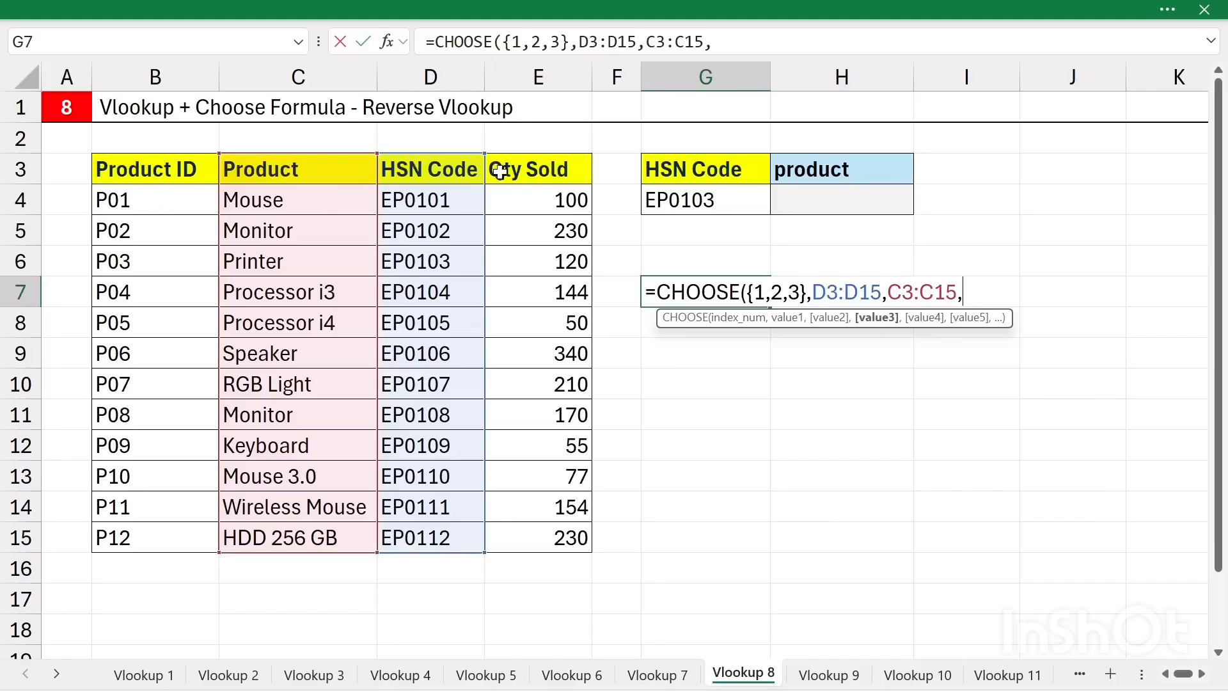
{"action": "left_click_drag", "start_coordinate": [500, 171], "coordinate": [532, 541]}
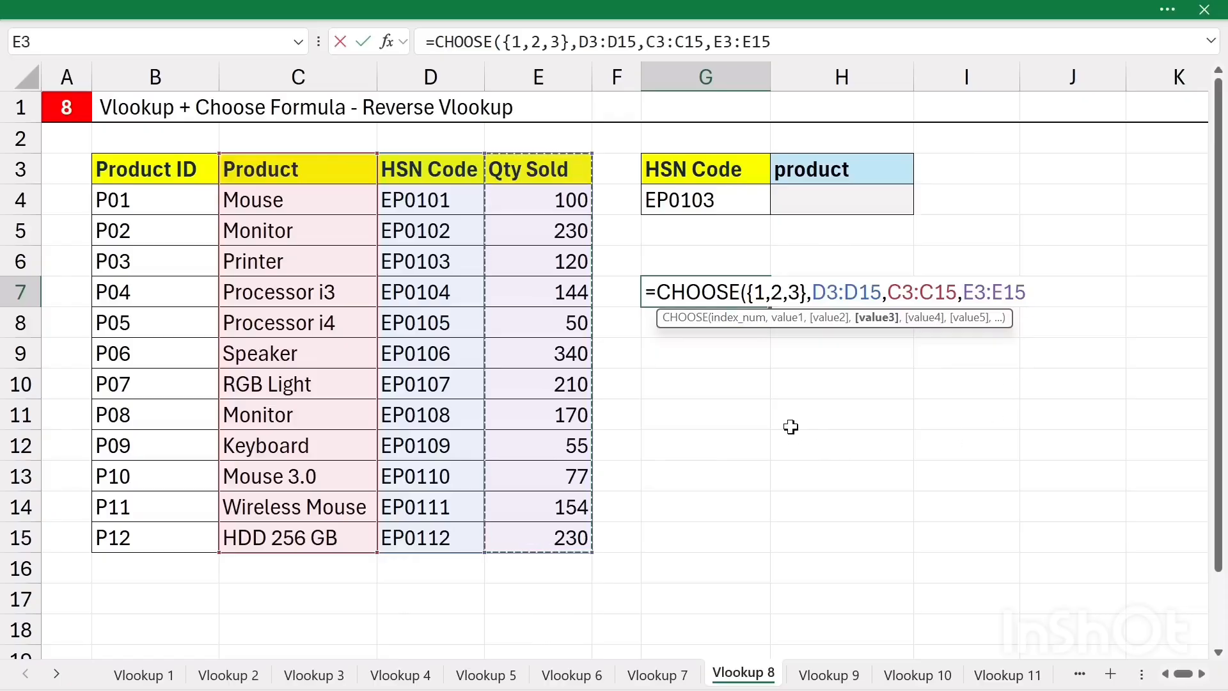
{"action": "type", "text": ")"}
{"action": "key", "text": "Return"}
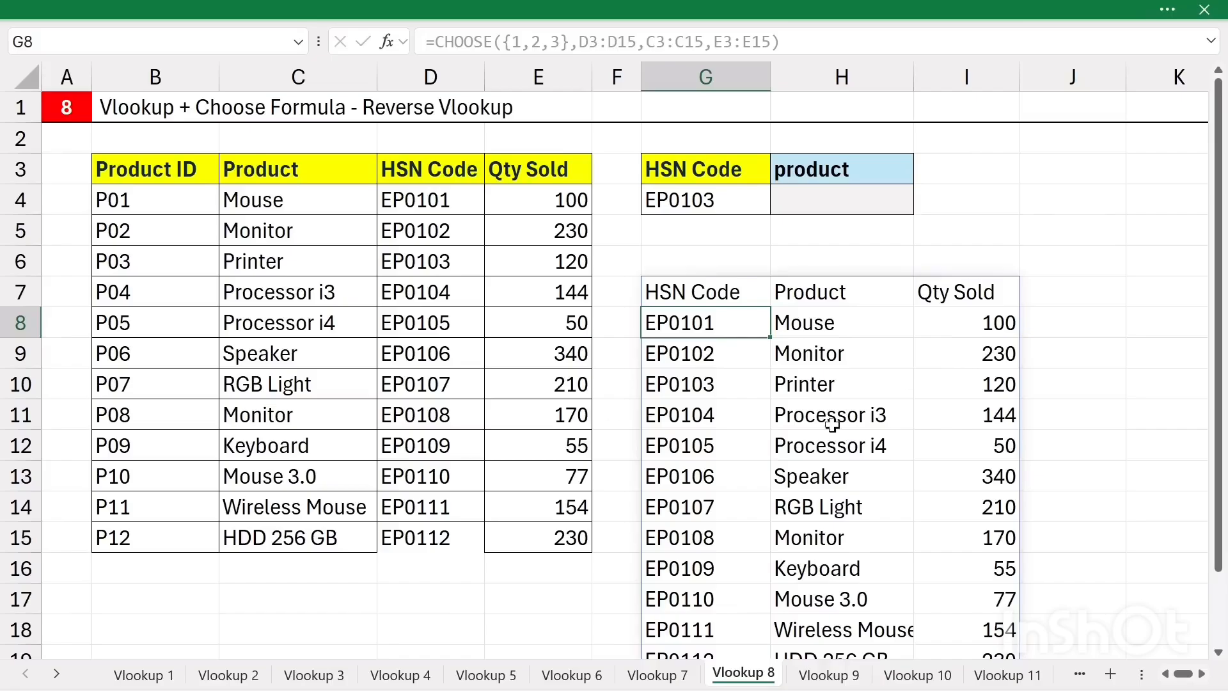
- Clear the trial CHOOSE formula from G7
{"action": "left_click", "coordinate": [685, 294]}
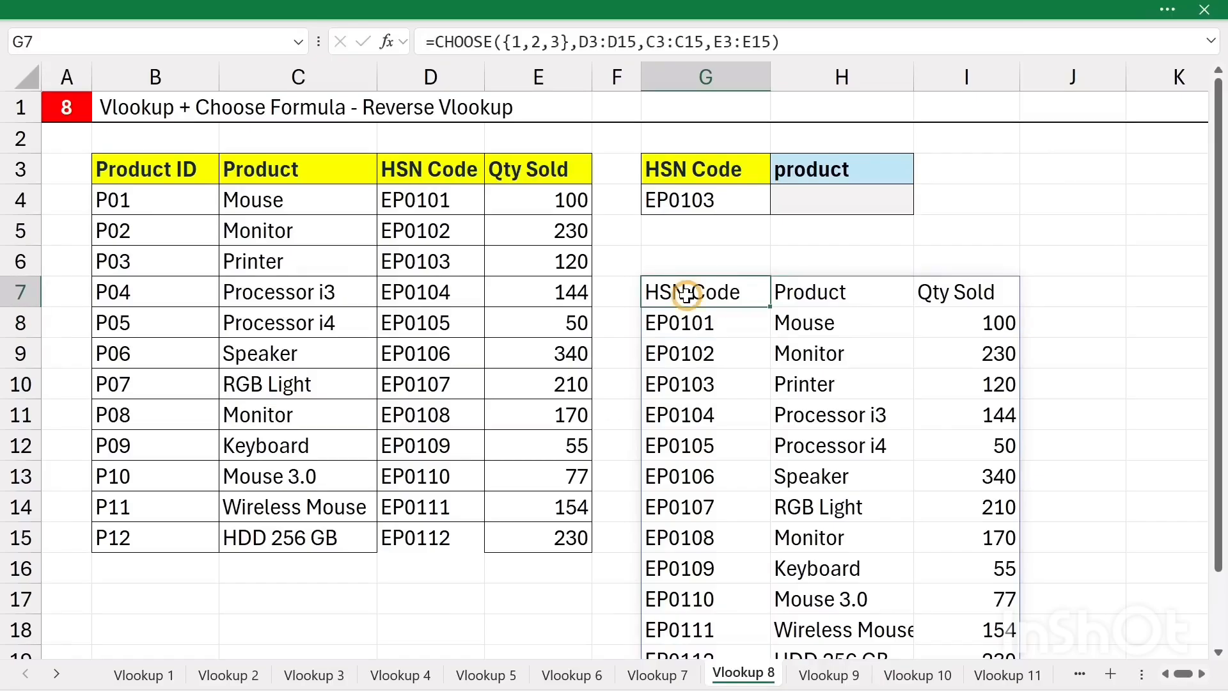
{"action": "key", "text": "Delete"}
- Start a VLOOKUP formula in H4 with the HSN Code in G4 as the lookup value
{"action": "left_click", "coordinate": [798, 206]}
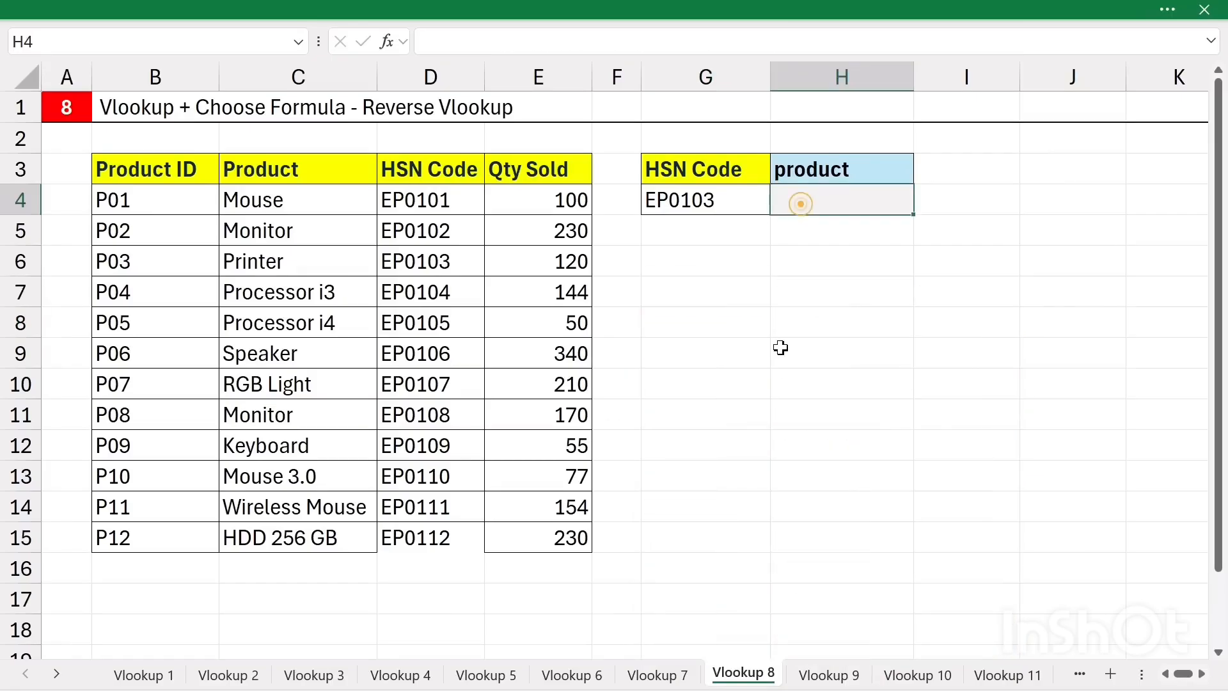
{"action": "type", "text": "=vloo"}
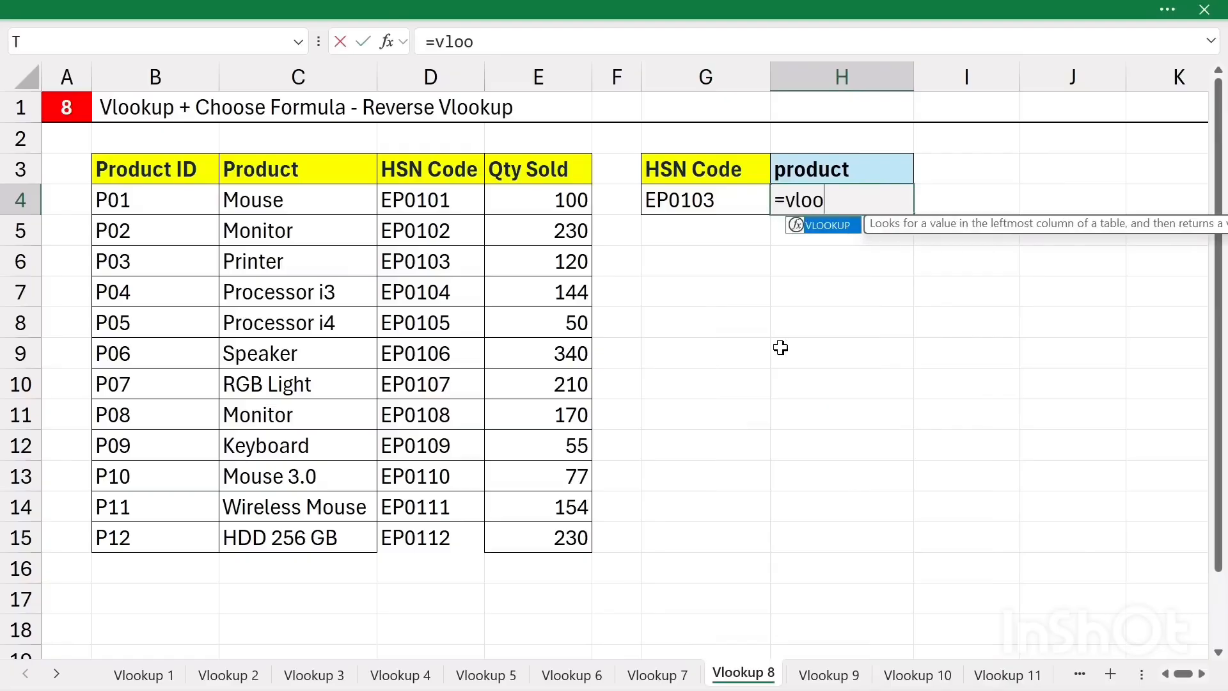
{"action": "key", "text": "Tab"}
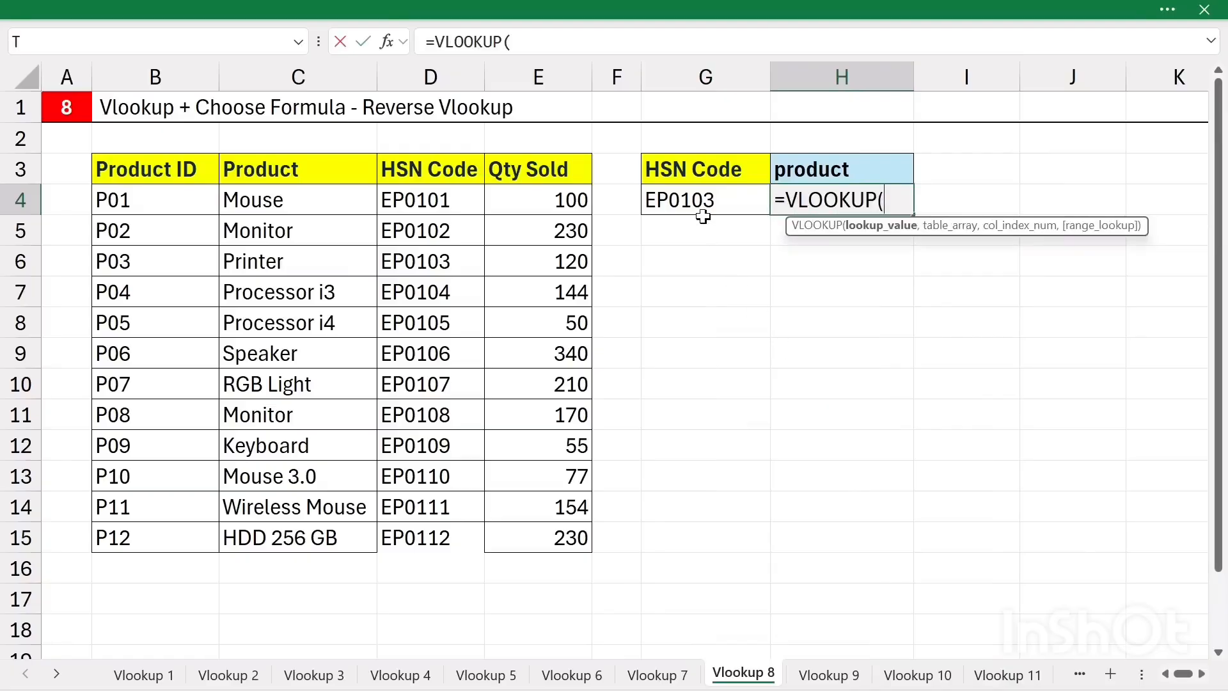
{"action": "left_click", "coordinate": [729, 204]}
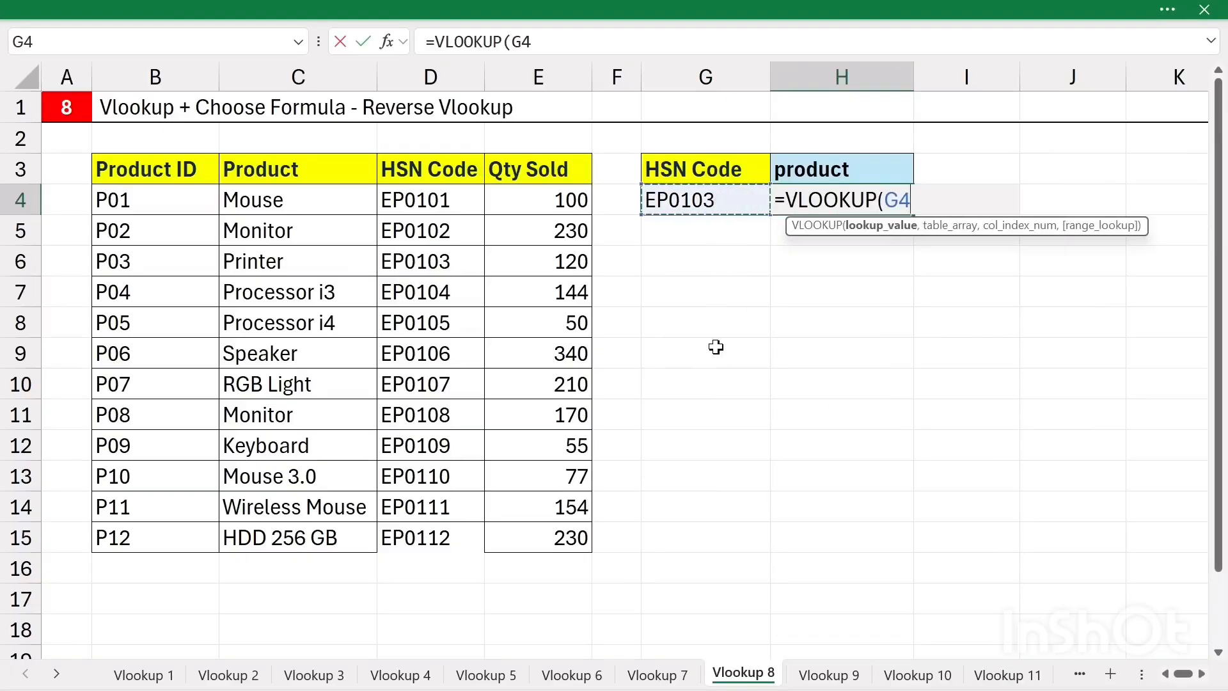
{"action": "type", "text": ","}
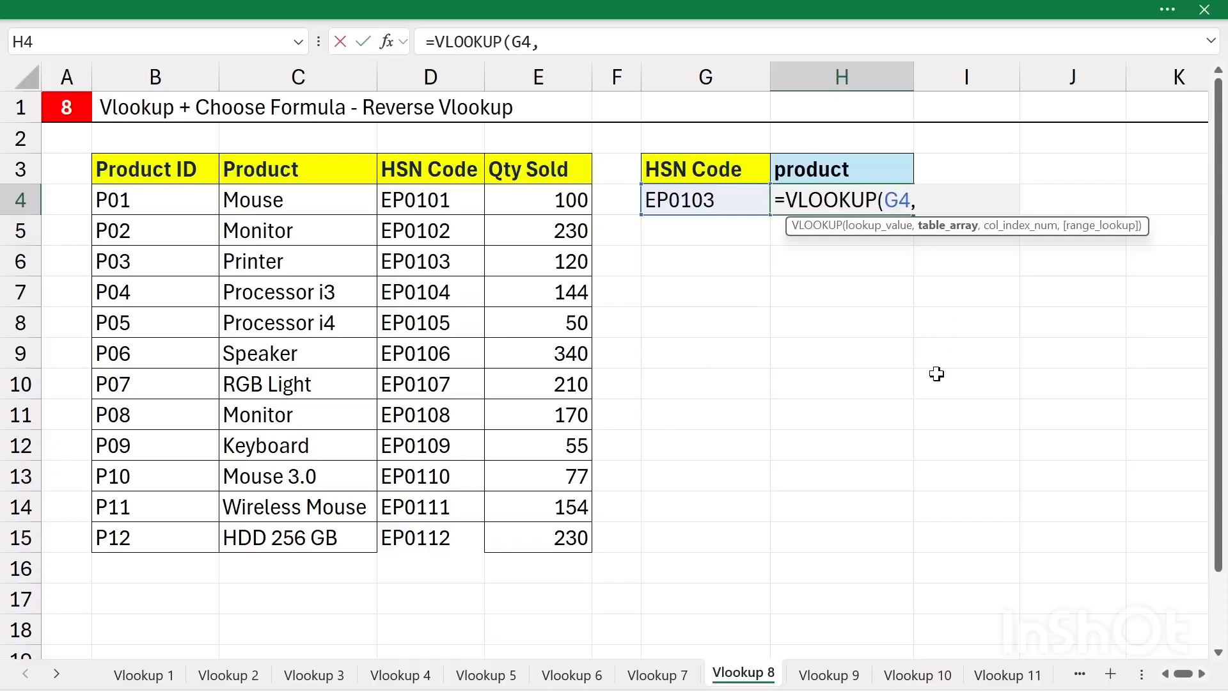
- Nest CHOOSE({1,2},D3:D15,C3:C15) as the table array of the VLOOKUP formula in H4
{"action": "type", "text": "choo"}
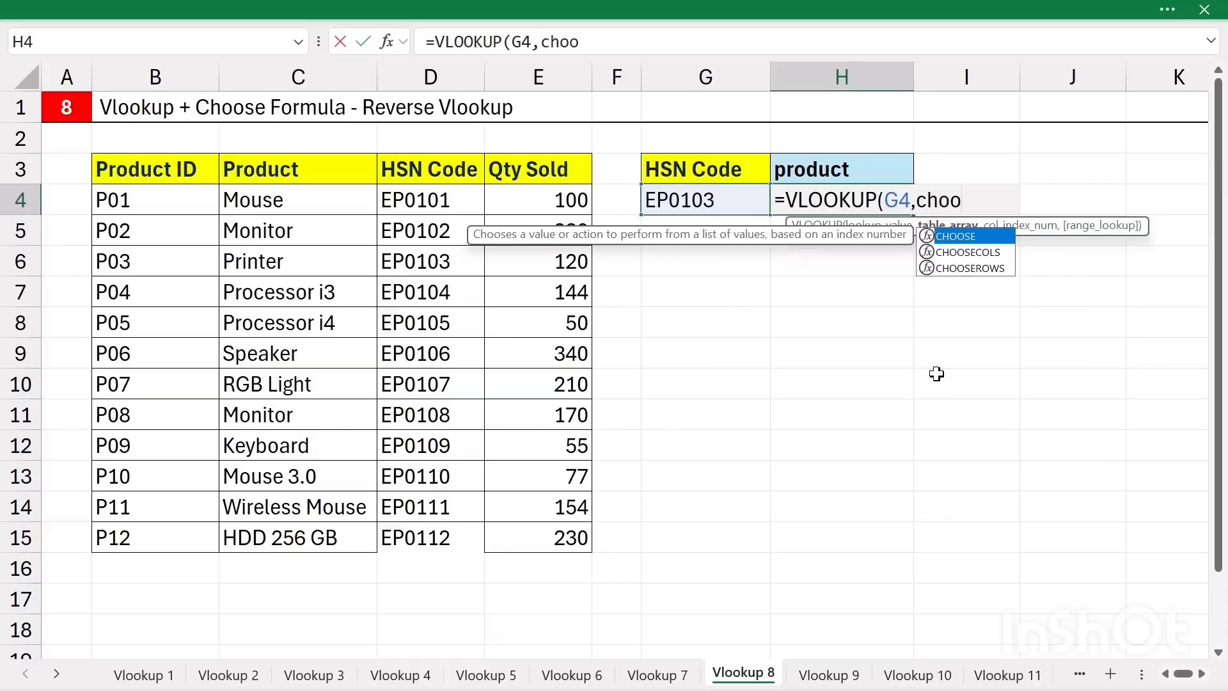
{"action": "key", "text": "Tab"}
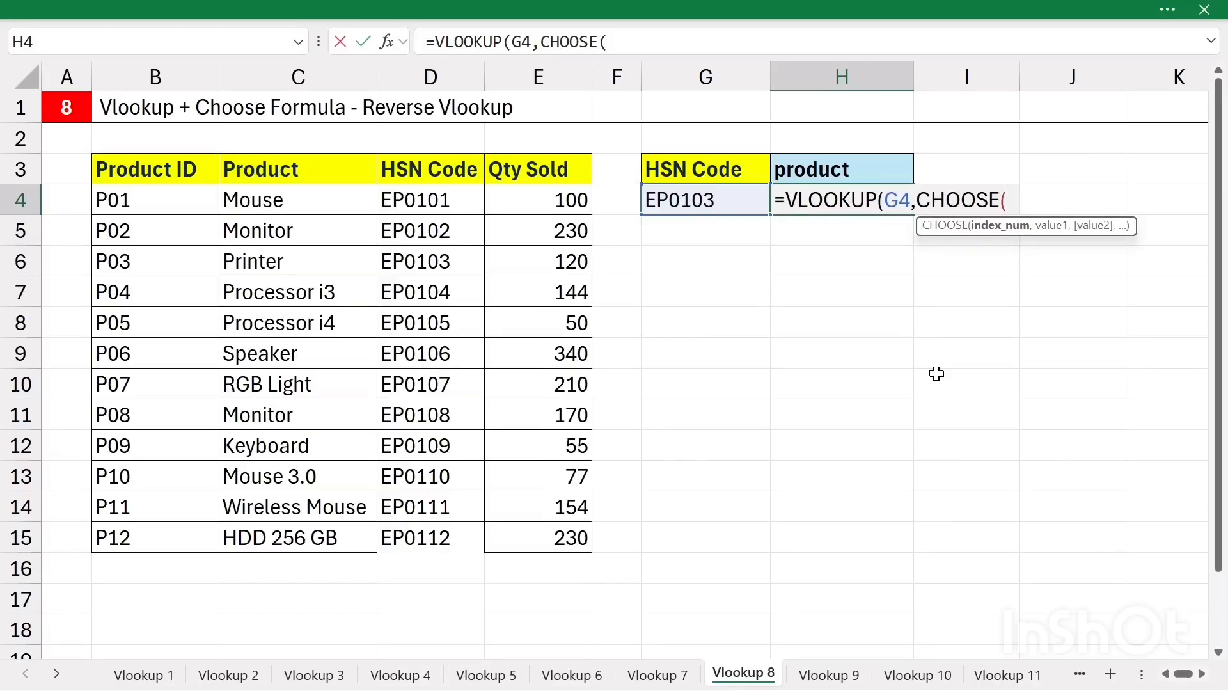
{"action": "type", "text": "{1,2"}
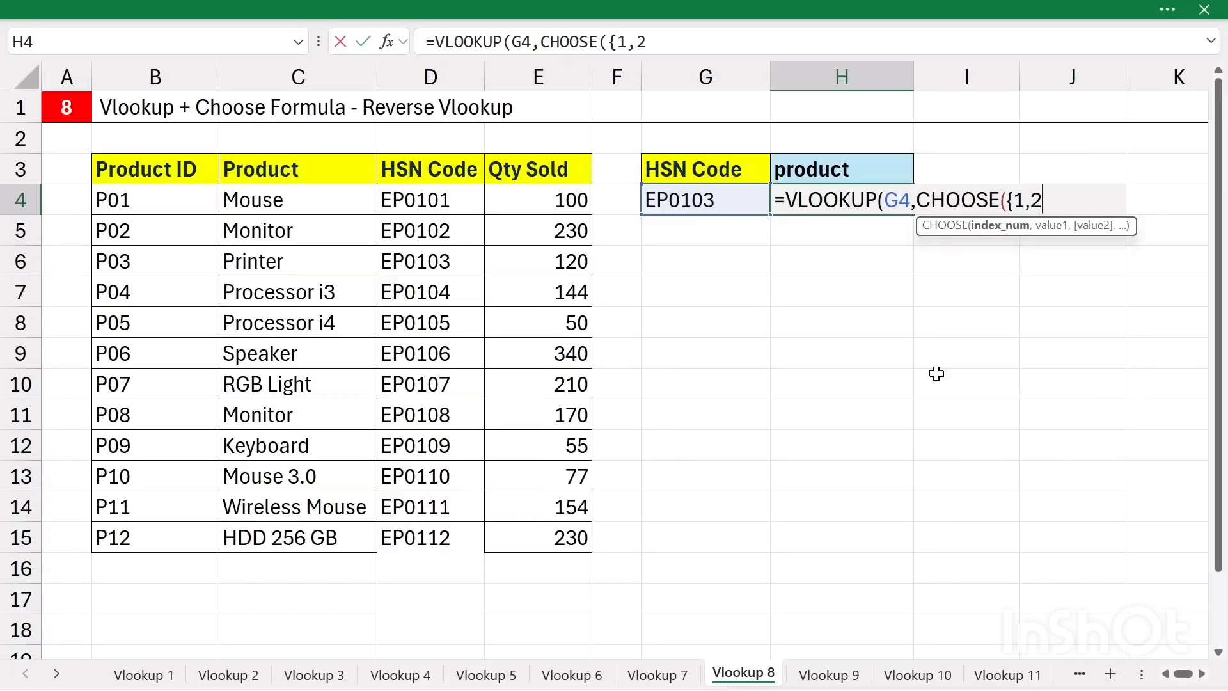
{"action": "type", "text": "},"}
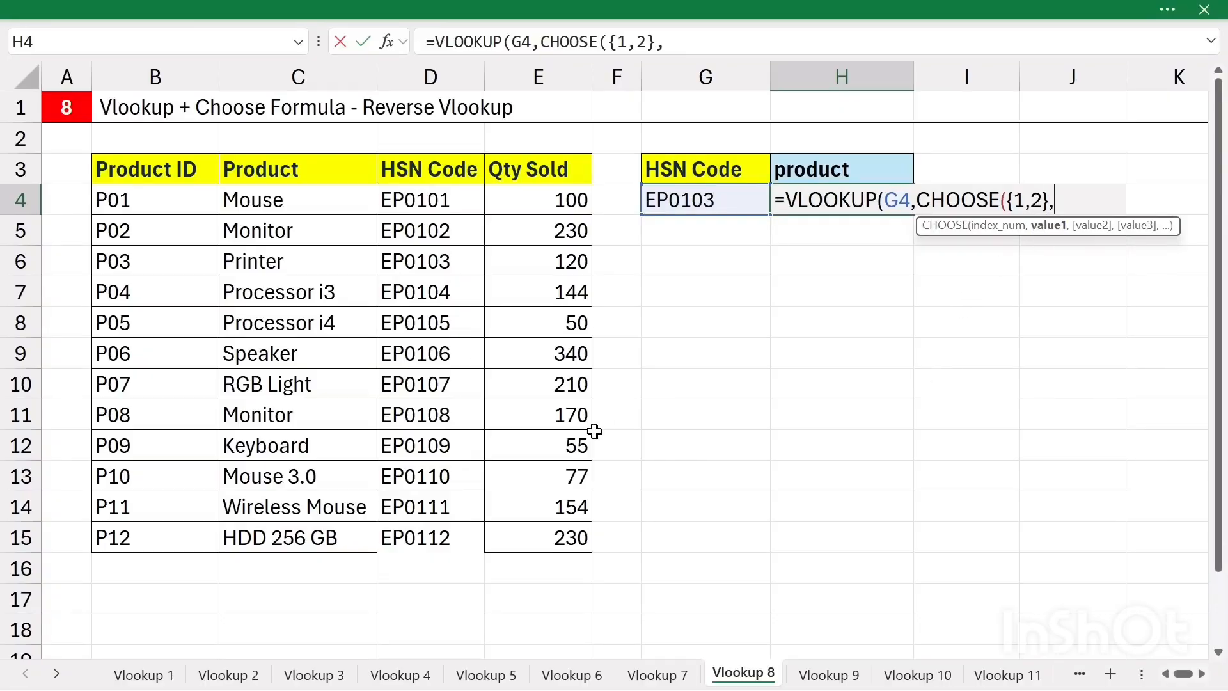
{"action": "left_click_drag", "start_coordinate": [433, 173], "coordinate": [425, 541]}
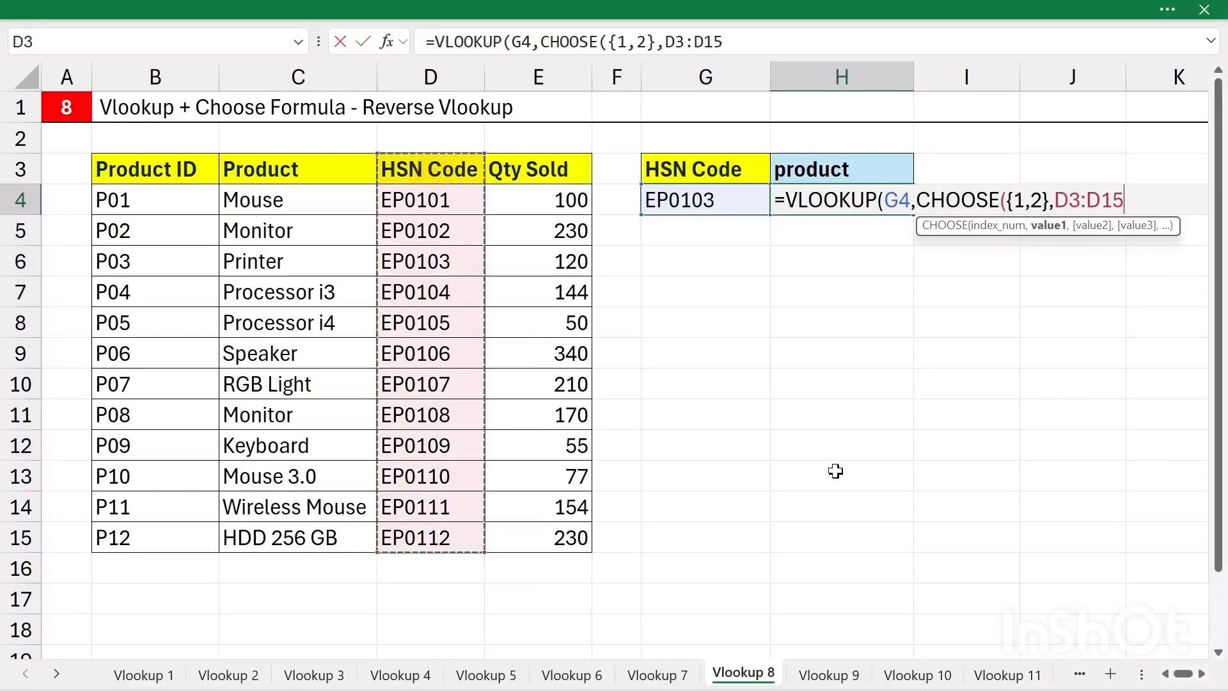
{"action": "type", "text": ","}
{"action": "left_click_drag", "start_coordinate": [287, 171], "coordinate": [288, 538]}
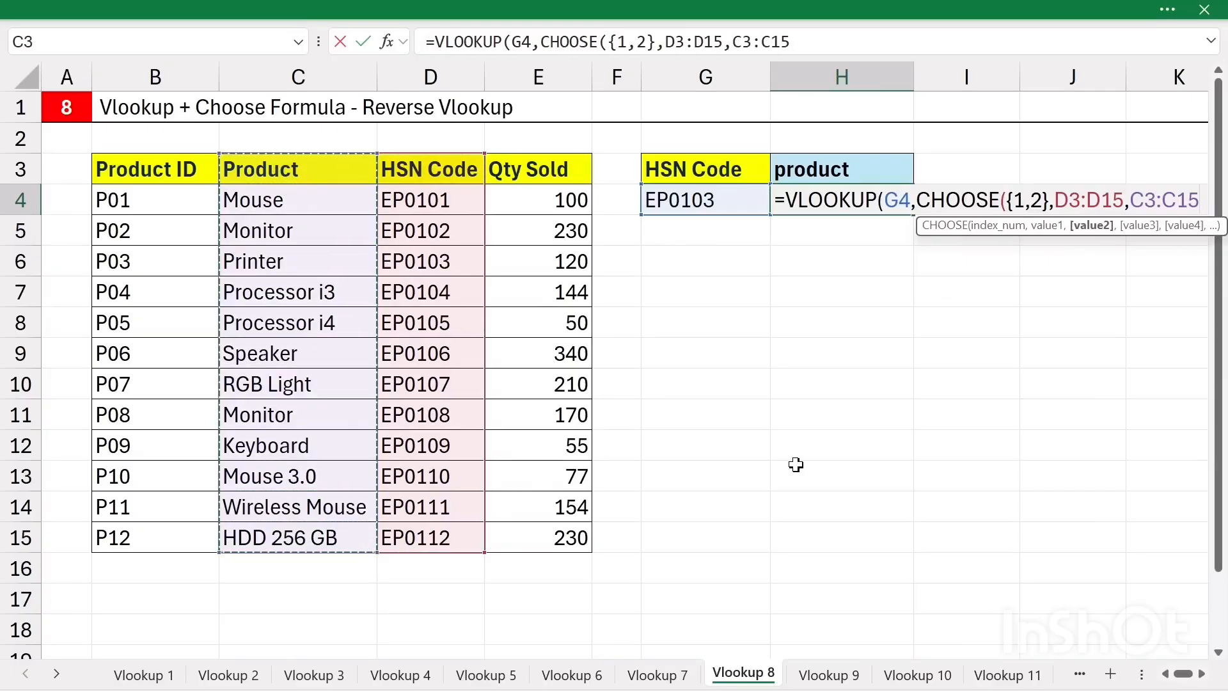
{"action": "type", "text": ")"}
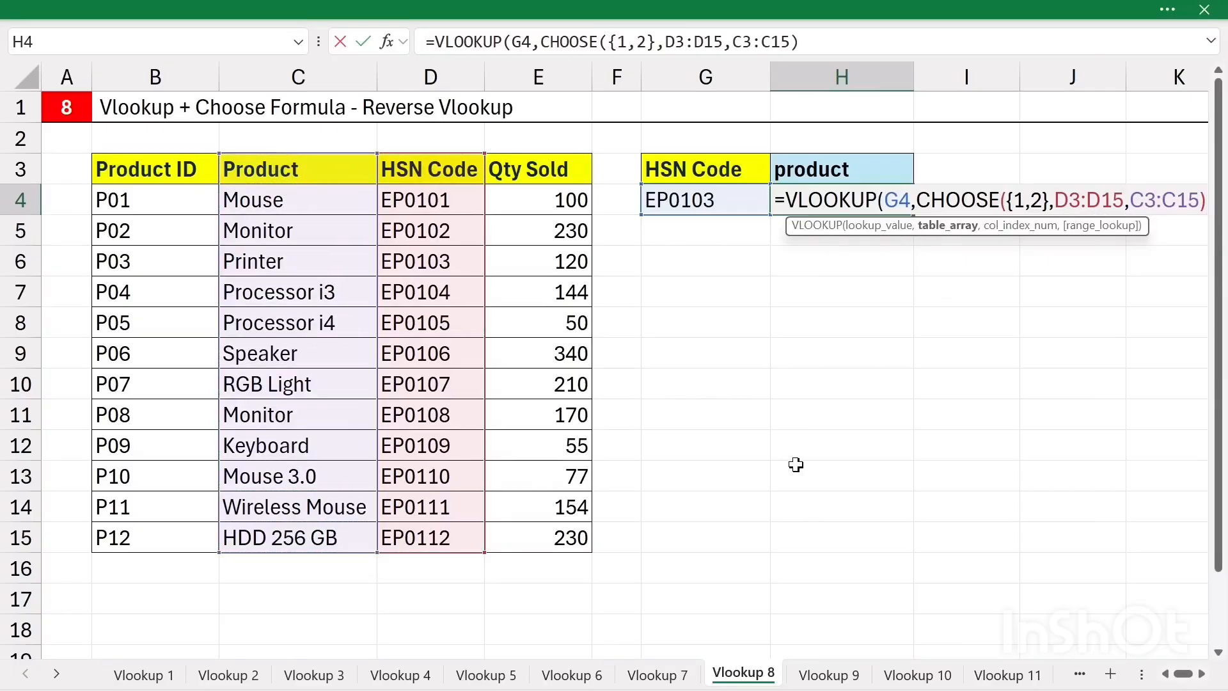
- Complete the VLOOKUP formula in H4 with column index 2 and 0 for an exact match
{"action": "type", "text": ","}
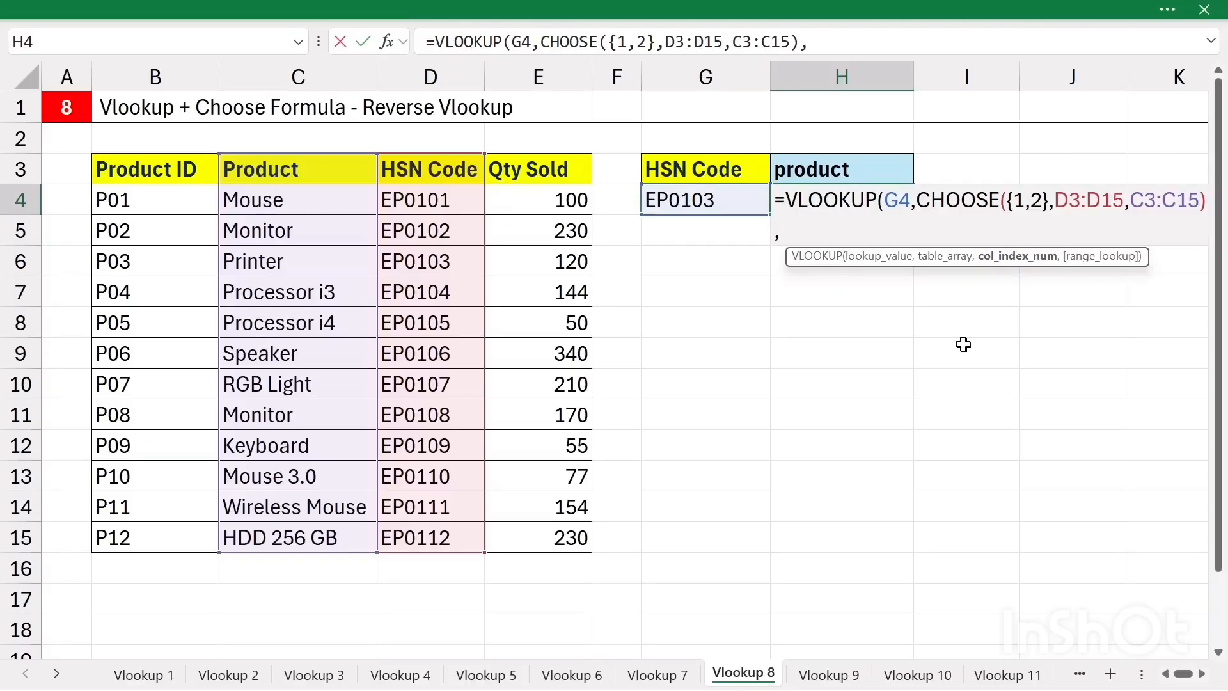
{"action": "type", "text": "2"}
{"action": "type", "text": ",0)"}
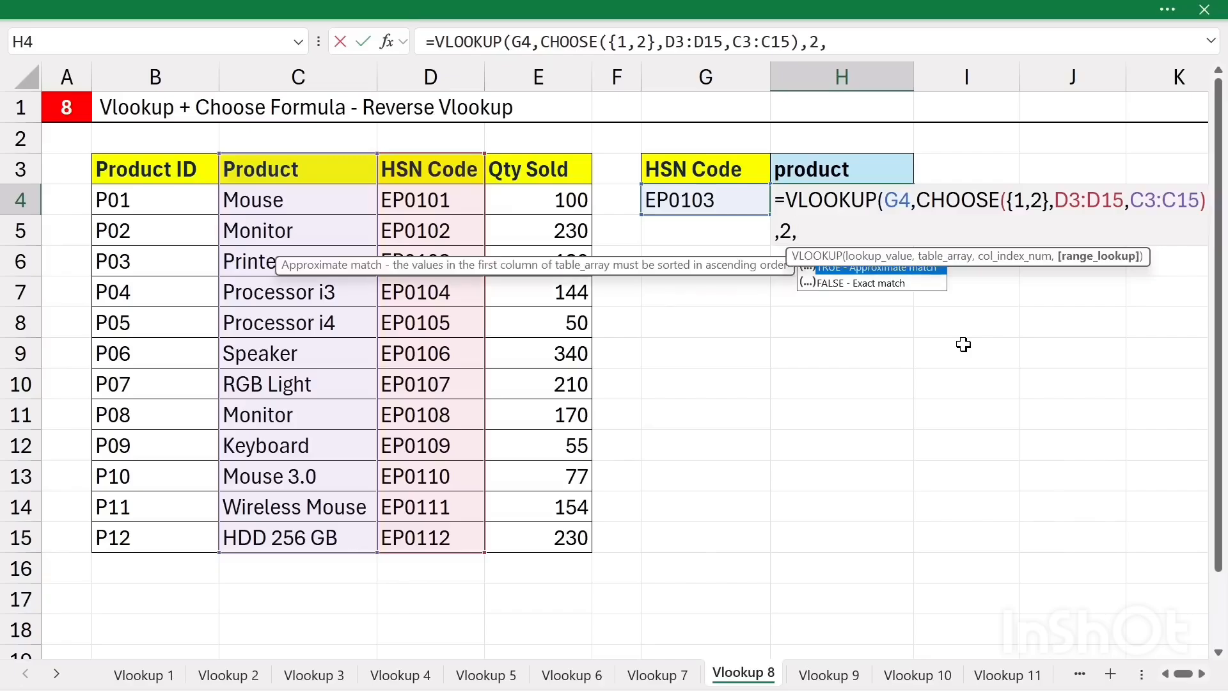
{"action": "key", "text": "Return"}
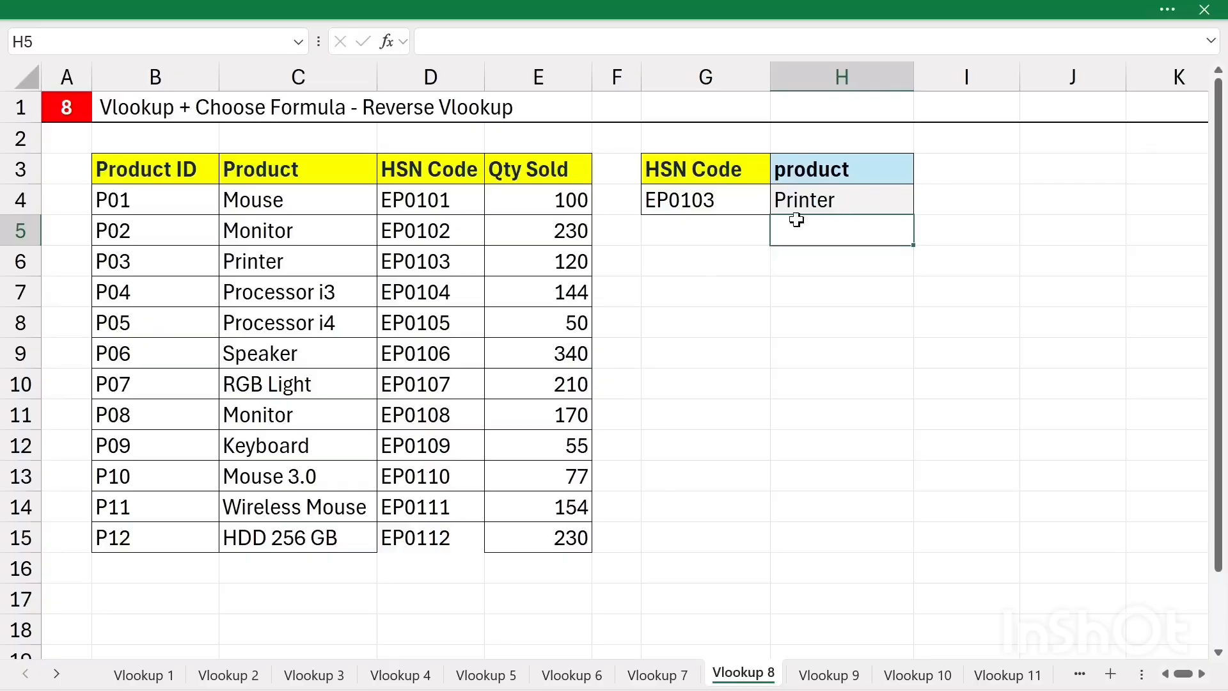
- Change the HSN Code in G4 to EP0106 to test the reverse lookup
{"action": "left_click", "coordinate": [712, 198]}
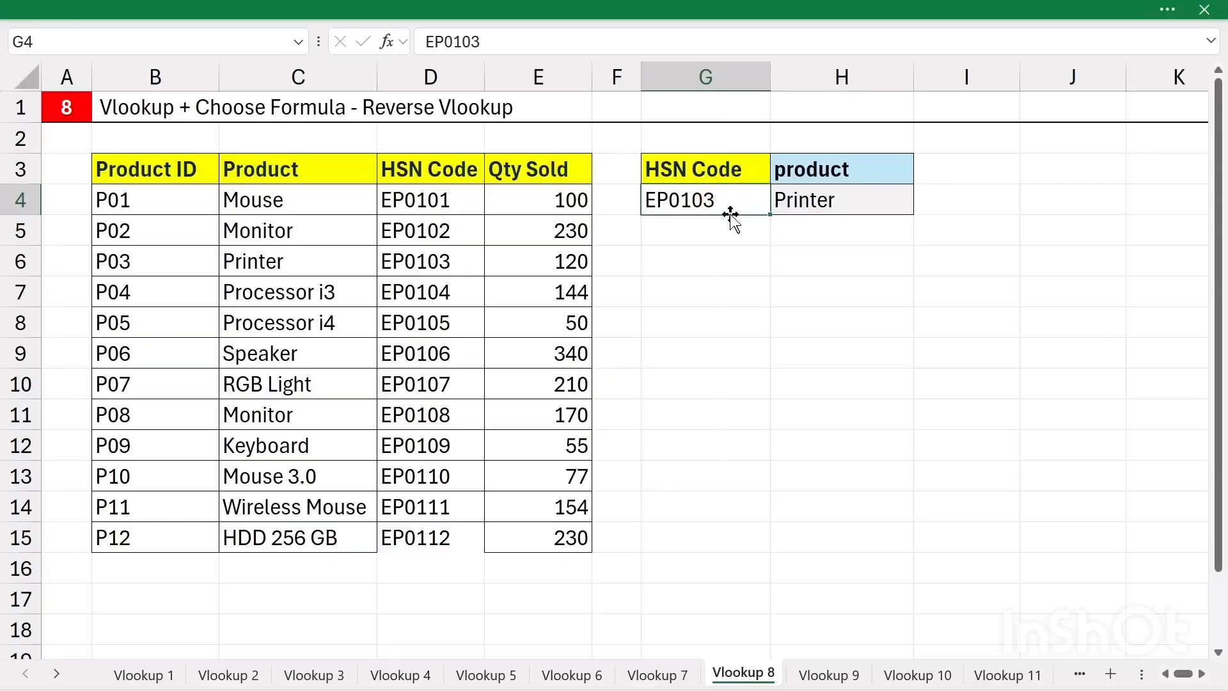
{"action": "left_click_drag", "start_coordinate": [439, 165], "coordinate": [429, 293]}
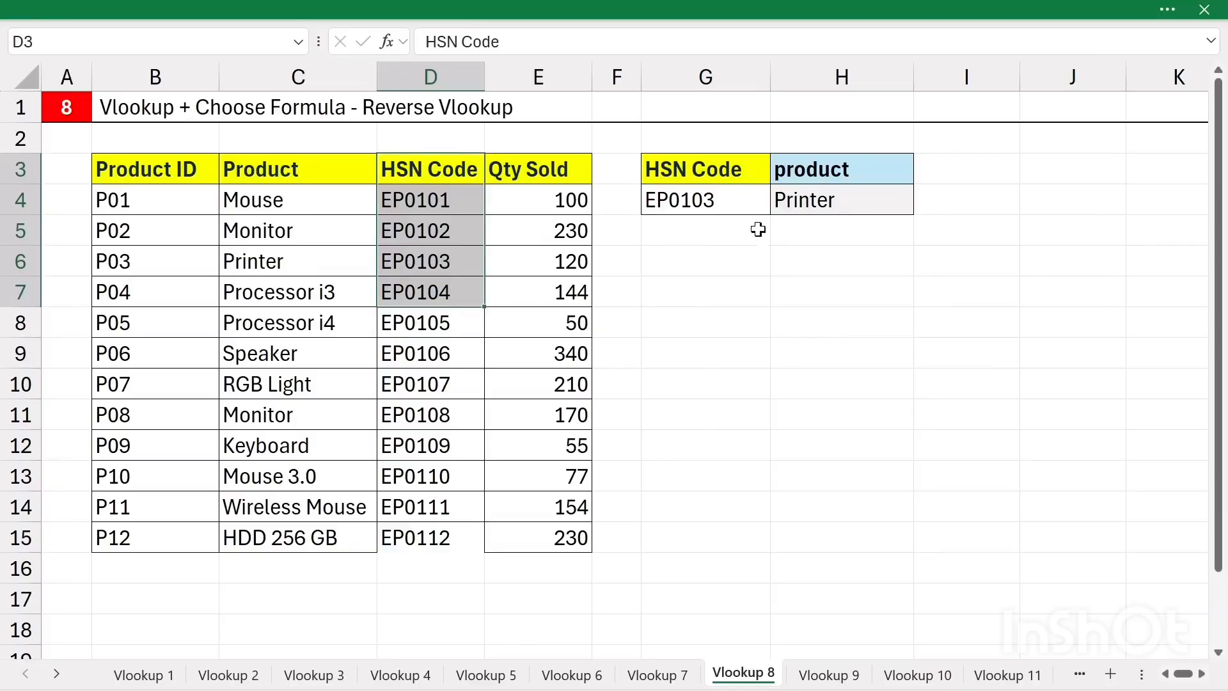
{"action": "double_click", "coordinate": [732, 200]}
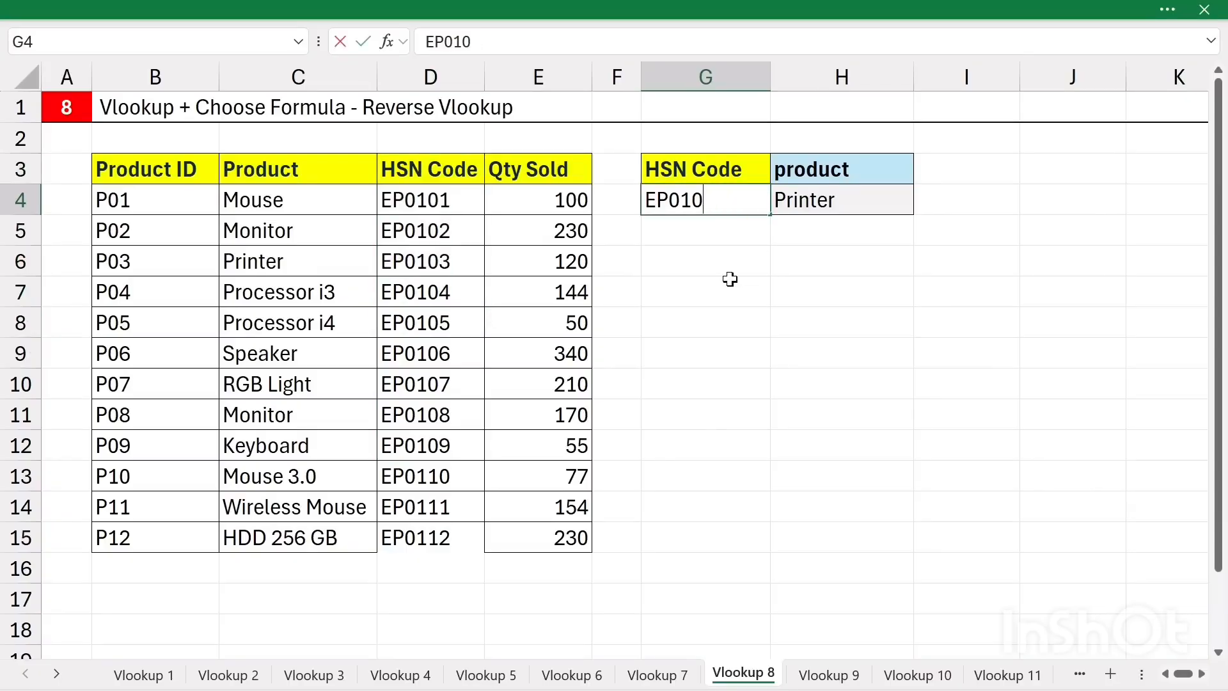
{"action": "type", "text": "6"}
{"action": "key", "text": "Return"}
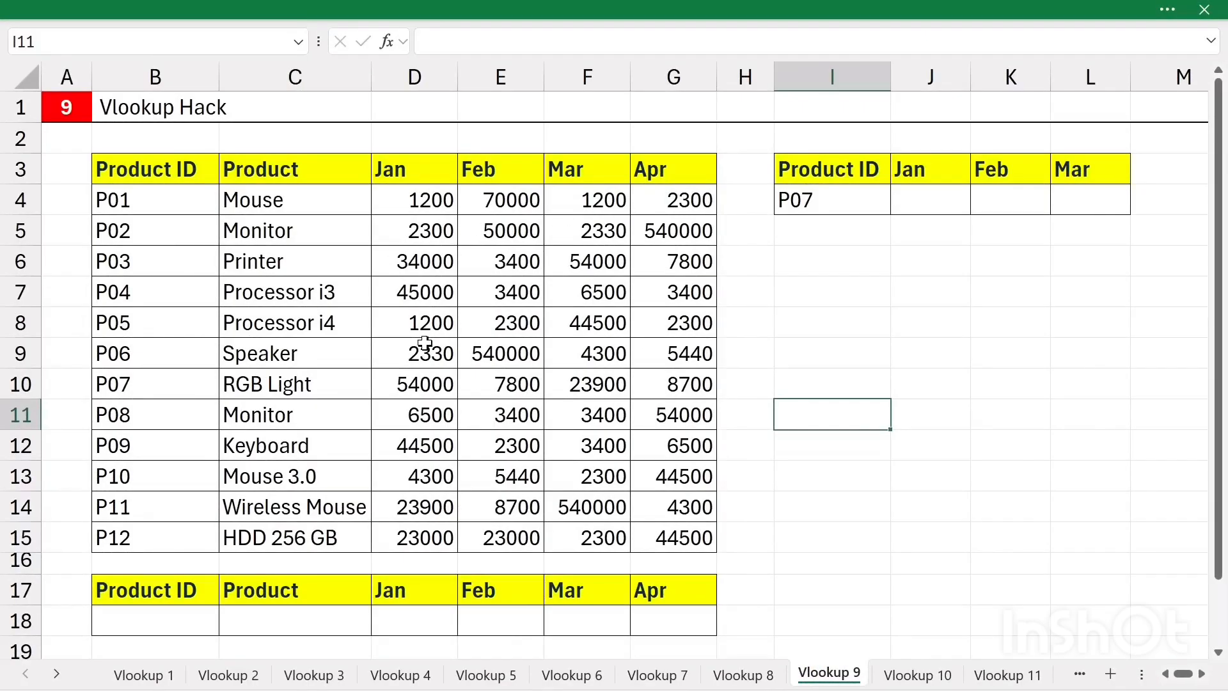
- Enter P03 as the Product ID in B18 of the Vlookup 9 sheet
{"action": "left_click", "coordinate": [165, 618]}
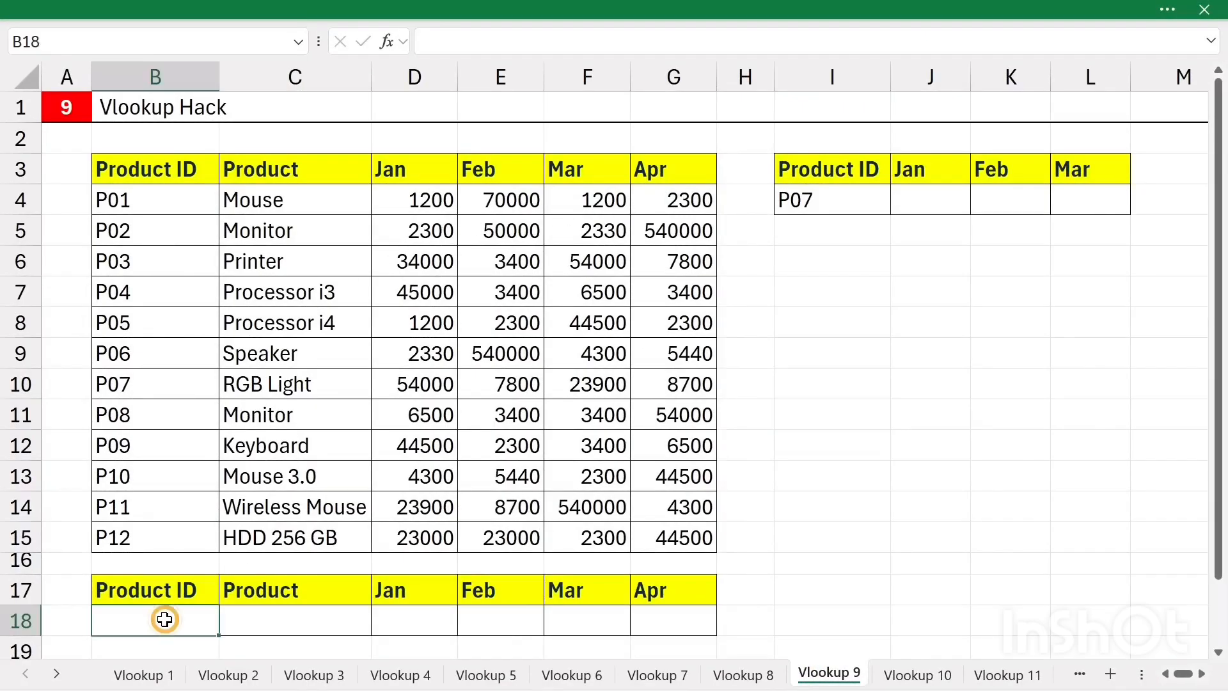
{"action": "type", "text": "P03"}
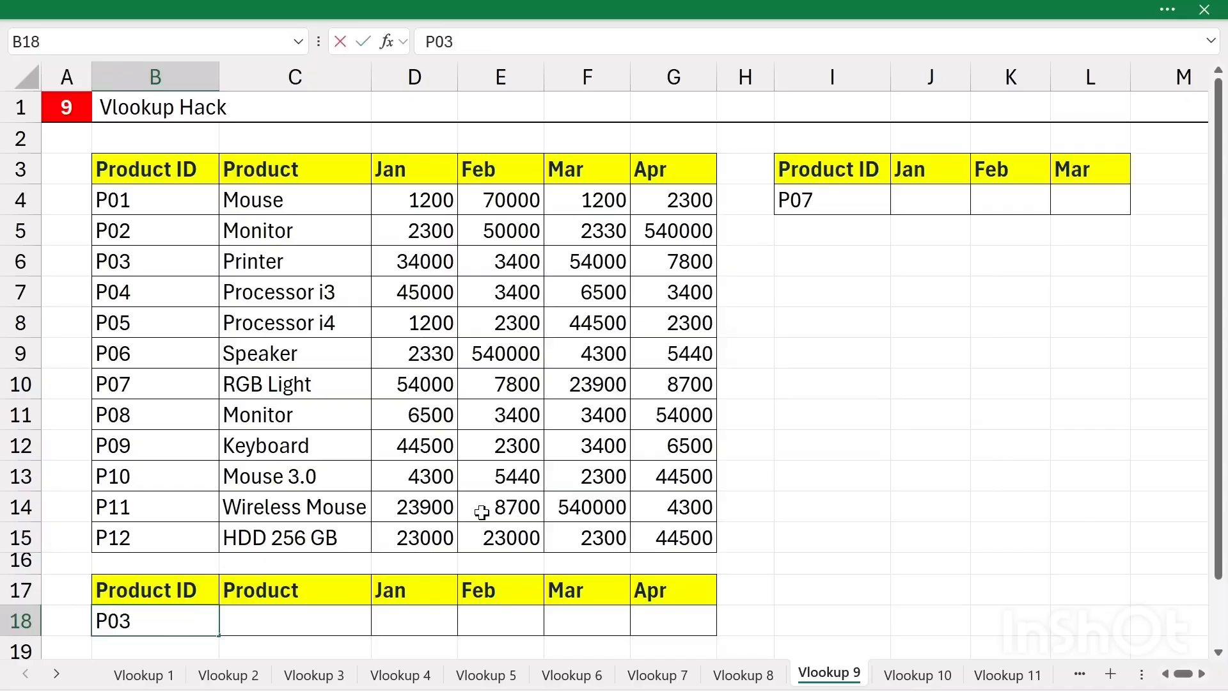
{"action": "key", "text": "Return"}
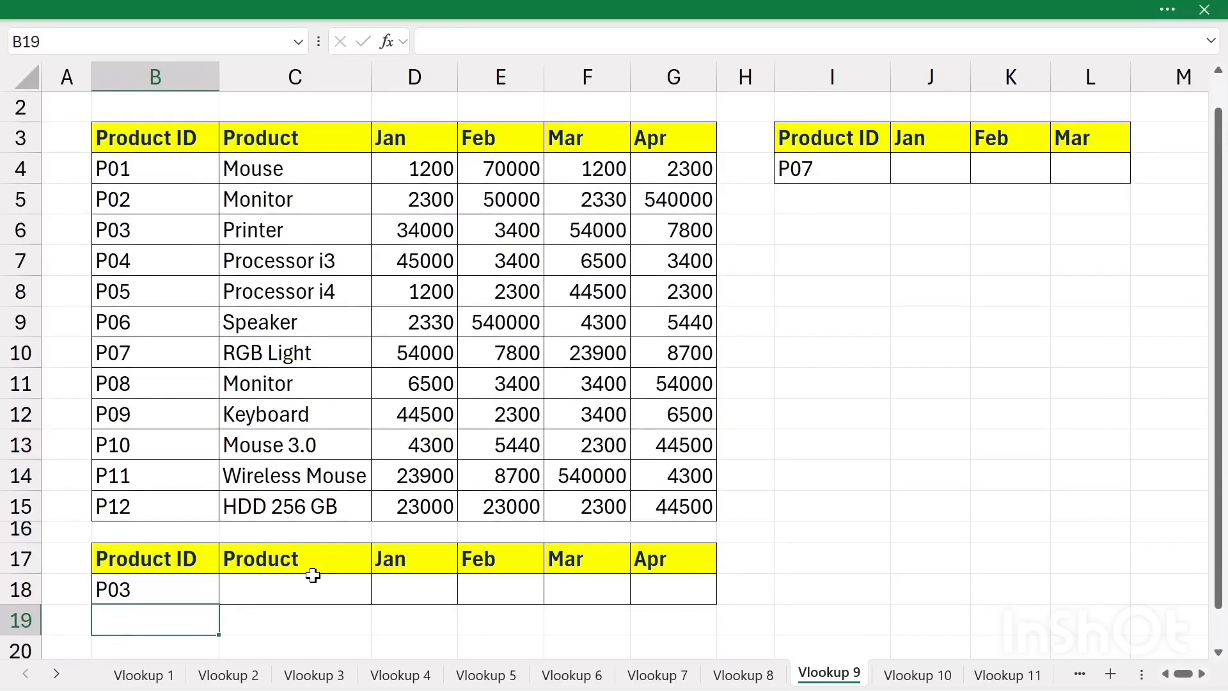
- Start a VLOOKUP formula in C18 with the Product ID in B18 as the lookup value
{"action": "left_click_drag", "start_coordinate": [308, 587], "coordinate": [666, 589]}
{"action": "scroll", "coordinate": [562, 591], "scroll_direction": "up", "scroll_amount": 1}
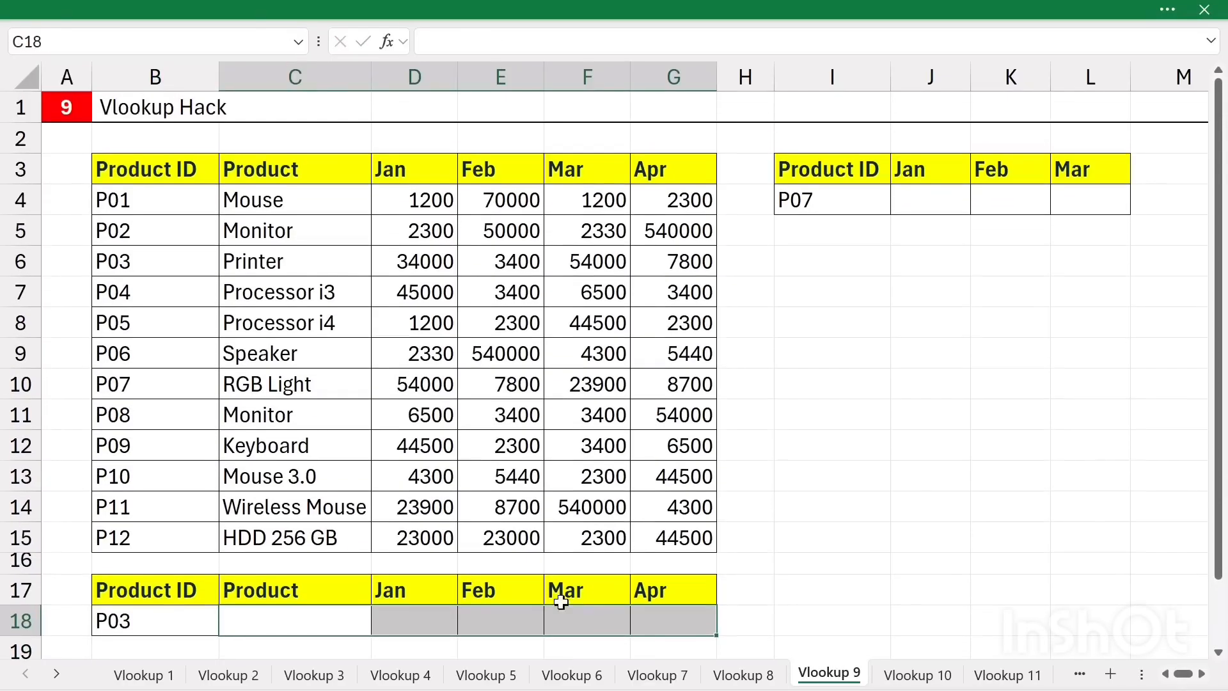
{"action": "left_click", "coordinate": [331, 626]}
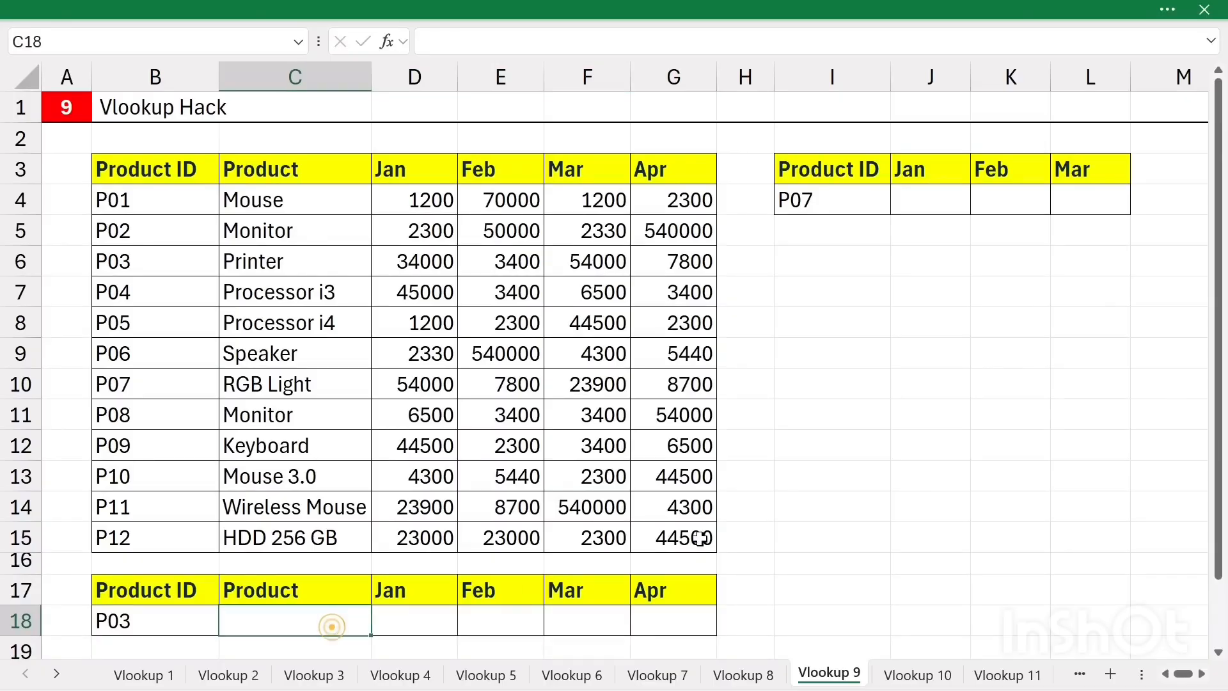
{"action": "type", "text": "=vloo"}
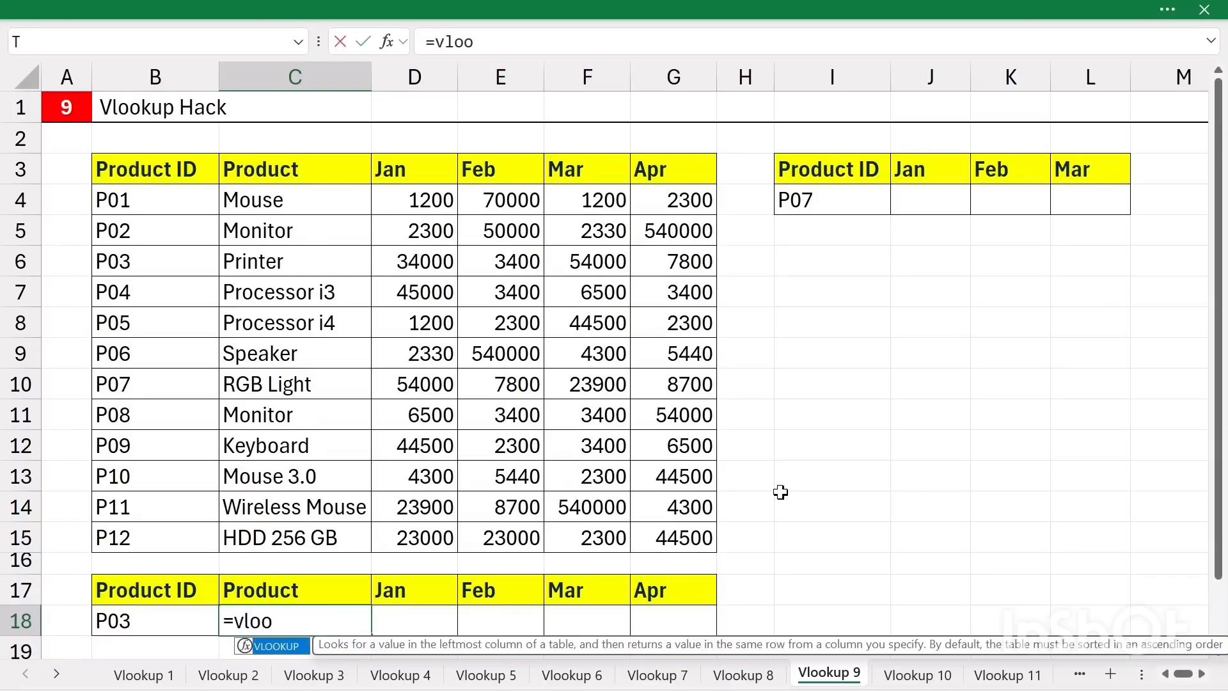
{"action": "key", "text": "Tab"}
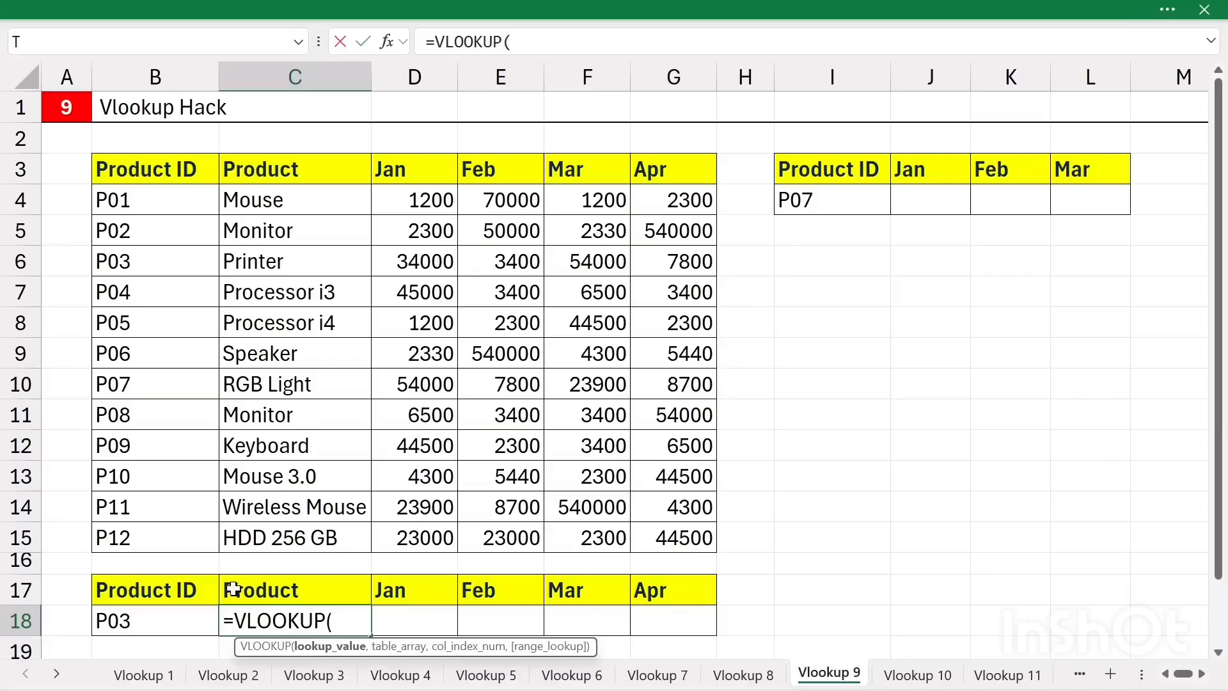
{"action": "left_click", "coordinate": [131, 627]}
{"action": "type", "text": ","}
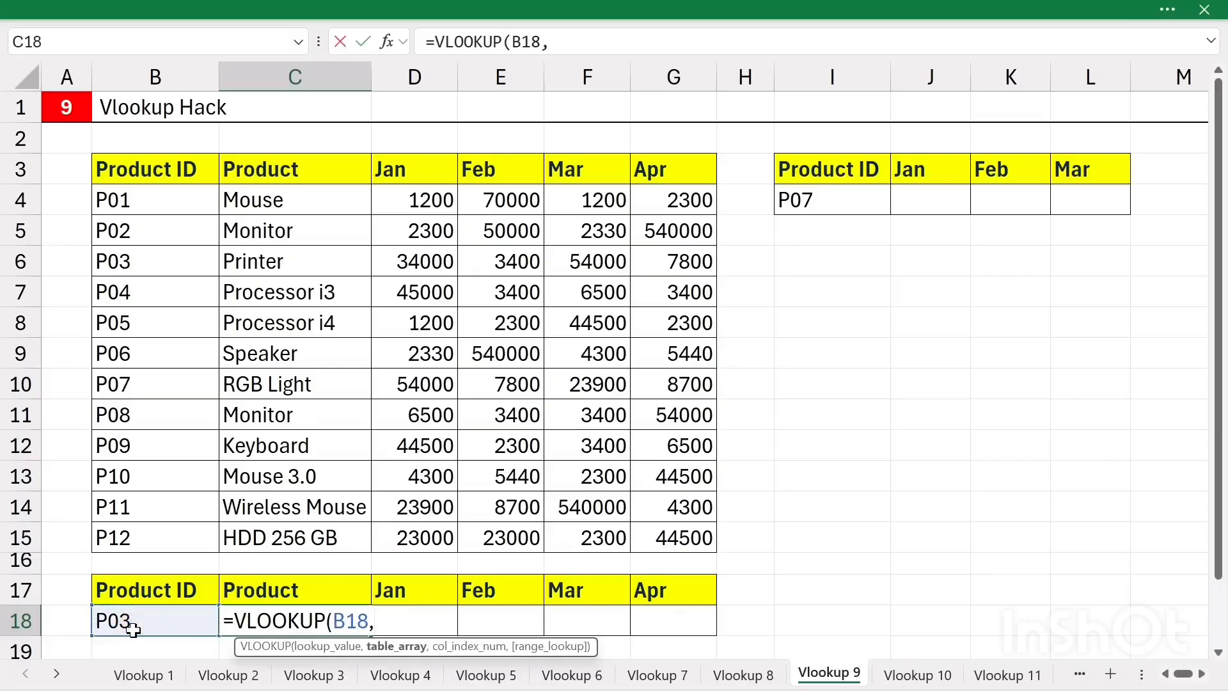
- Complete the C18 formula with table array B3:G15, column index array {2,3,4,5,6} and 0 for an exact match
{"action": "left_click_drag", "start_coordinate": [131, 182], "coordinate": [673, 534]}
{"action": "type", "text": ",{"}
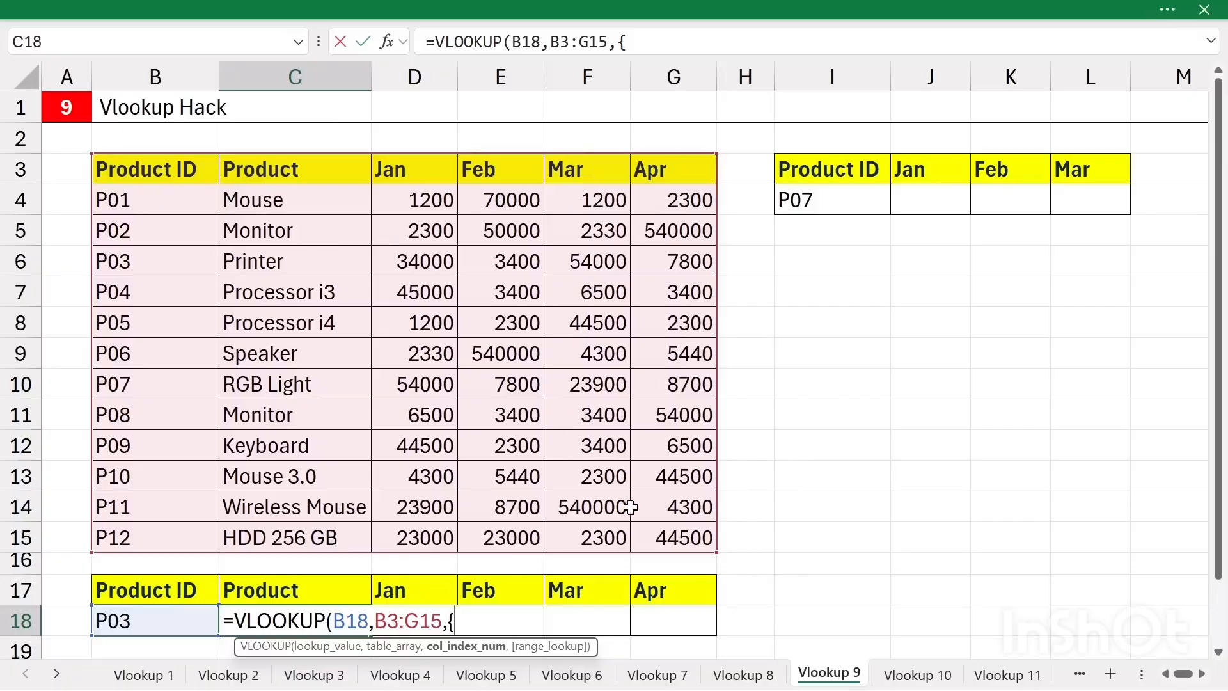
{"action": "type", "text": ",3,4,5,6"}
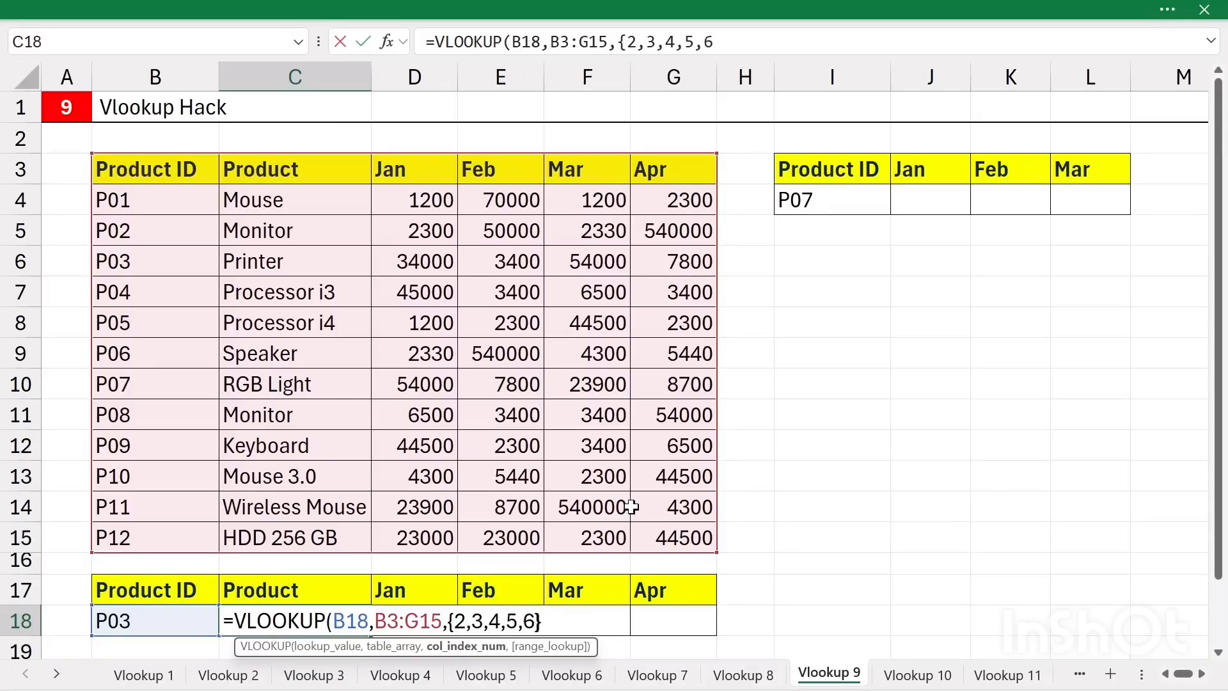
{"action": "type", "text": ","}
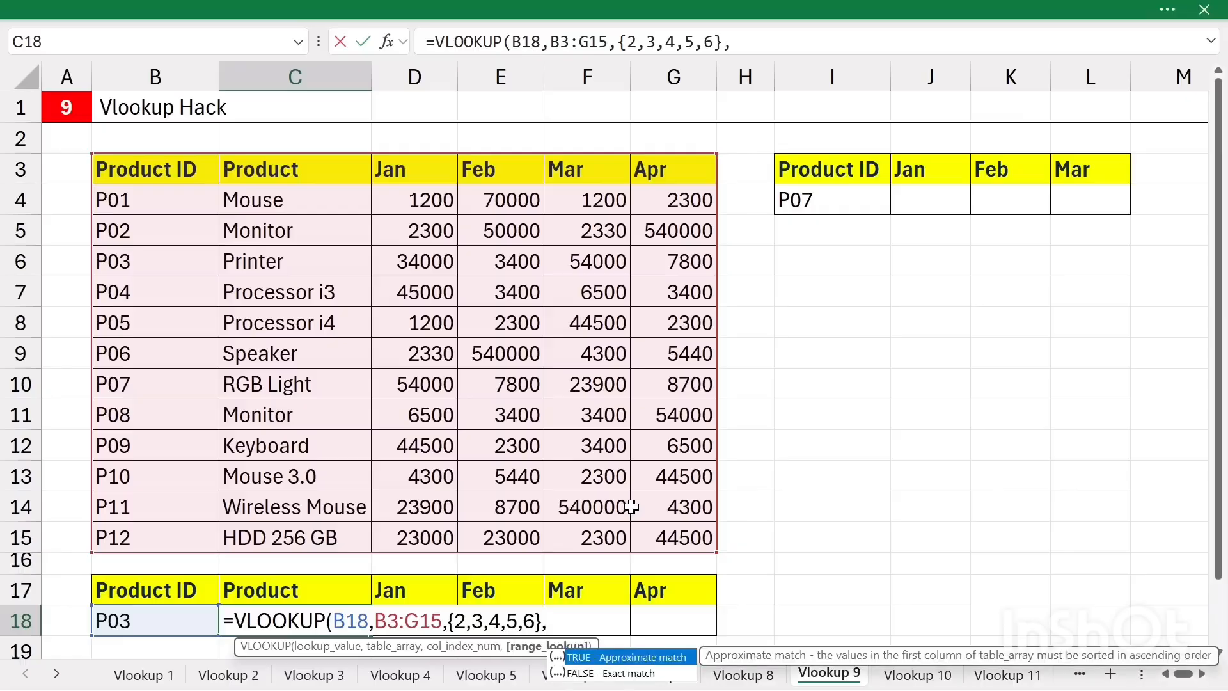
{"action": "type", "text": "0)"}
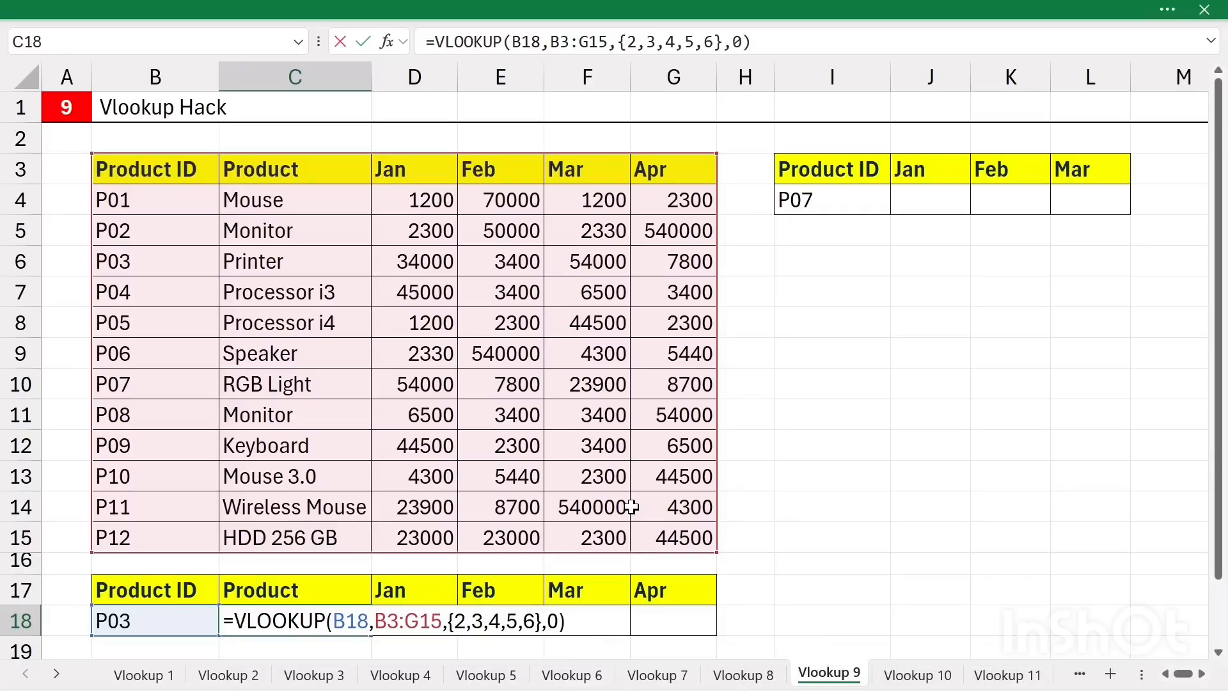
{"action": "key", "text": "Return"}
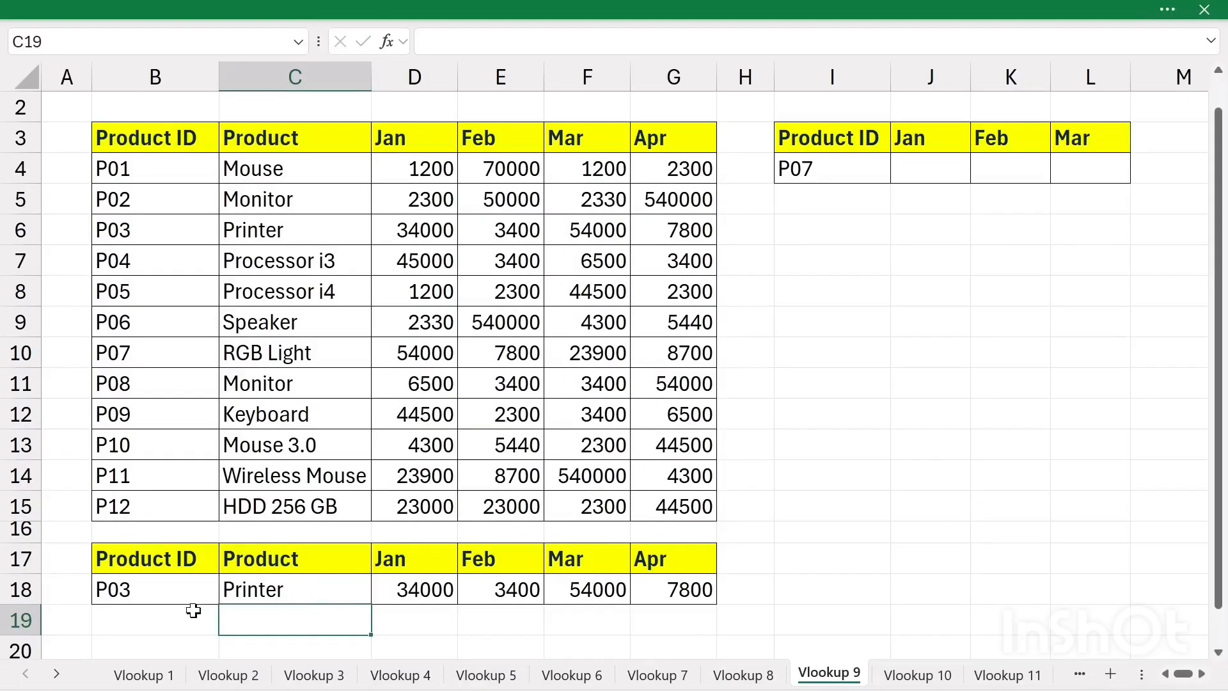
- Change the Product ID in B18 to P12 and compare the returned row with C15:G15 in the source table
{"action": "left_click", "coordinate": [138, 593]}
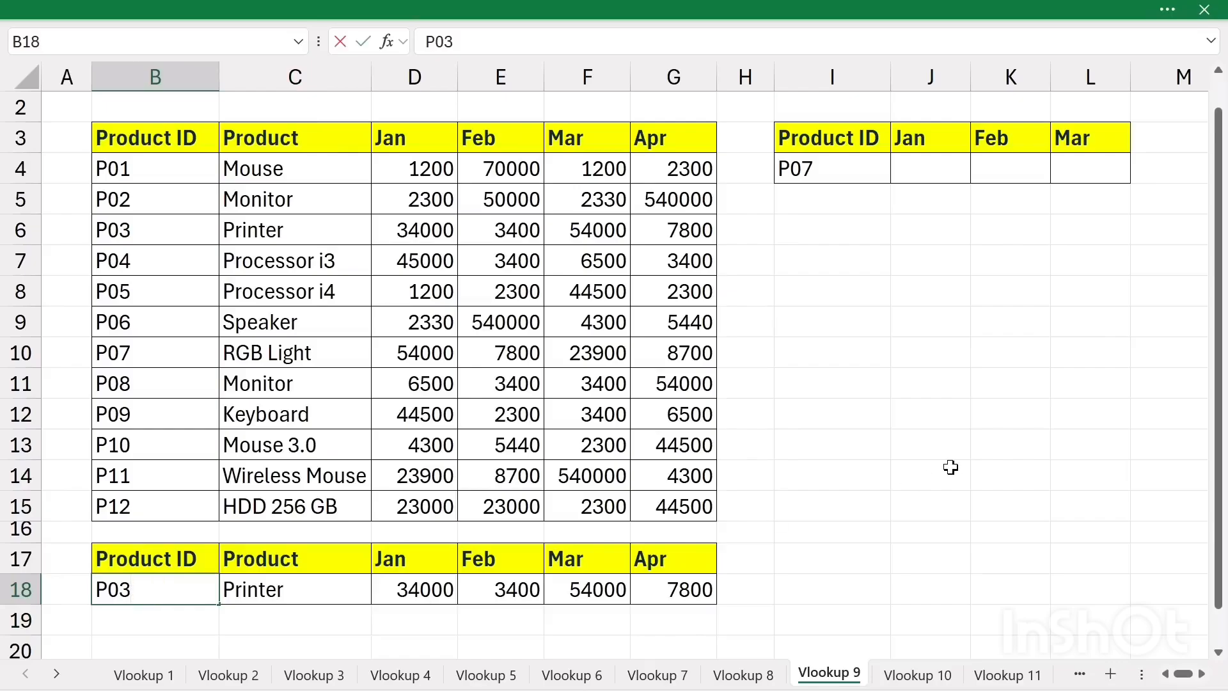
{"action": "key", "text": "BackSpace"}
{"action": "type", "text": "12"}
{"action": "key", "text": "Return"}
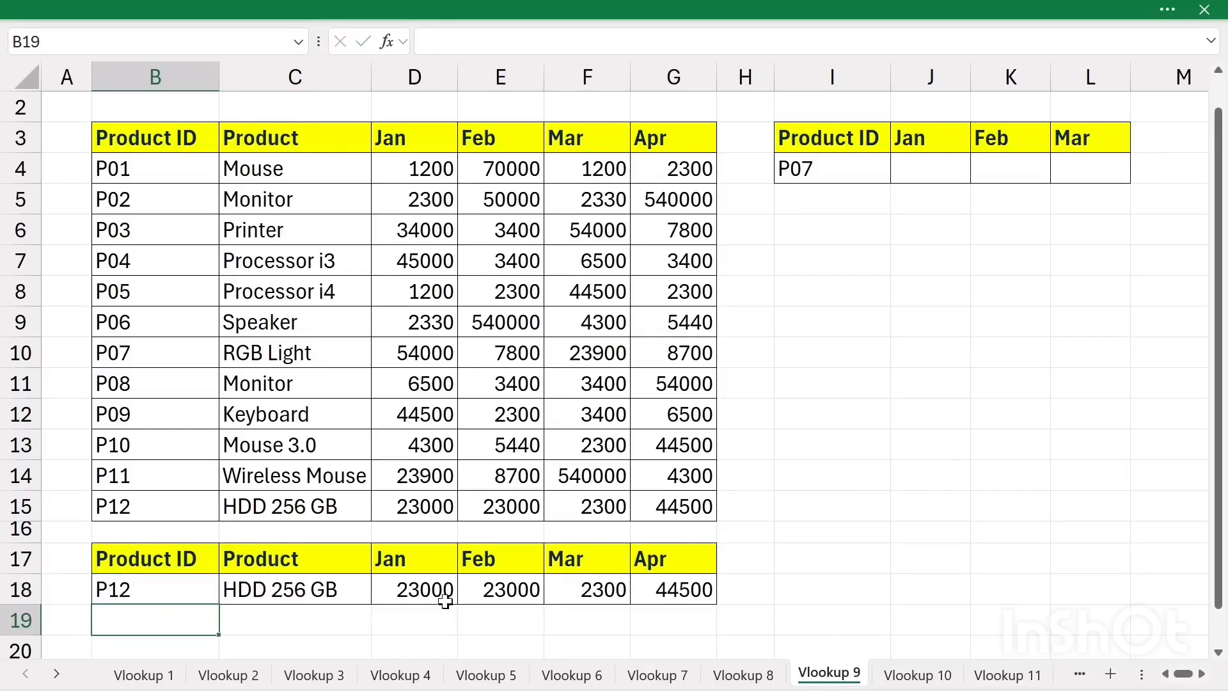
{"action": "left_click_drag", "start_coordinate": [251, 508], "coordinate": [687, 506]}
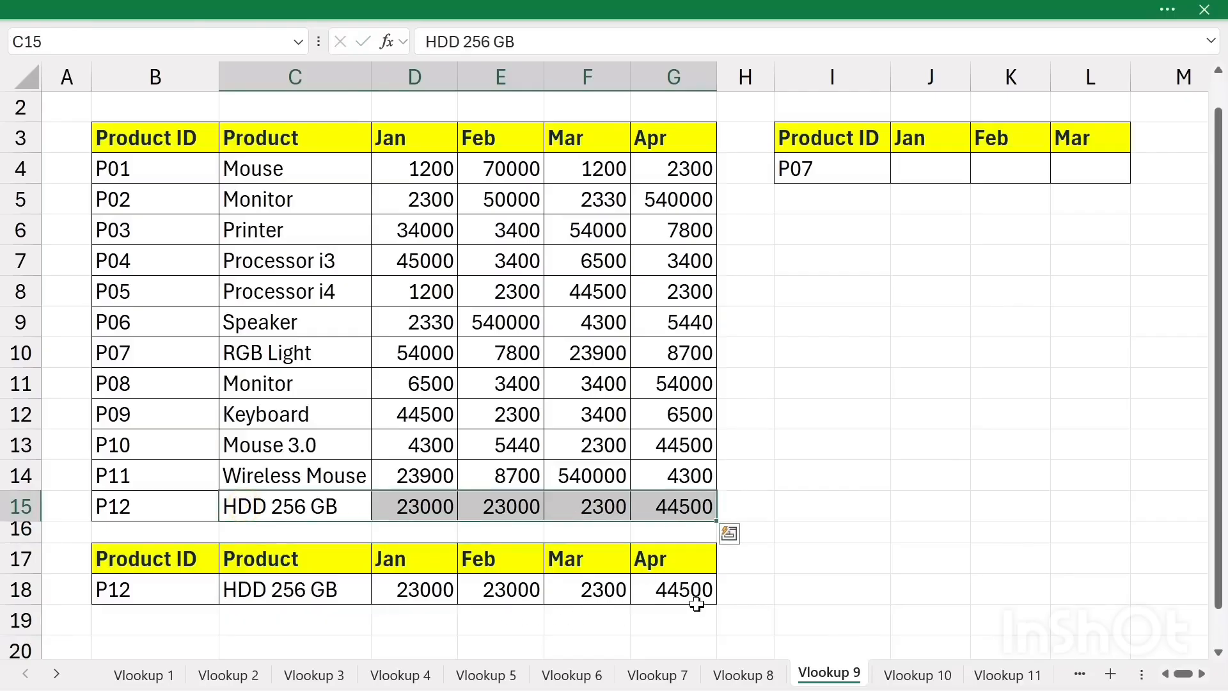
{"action": "scroll", "coordinate": [880, 313], "scroll_direction": "up", "scroll_amount": 1}
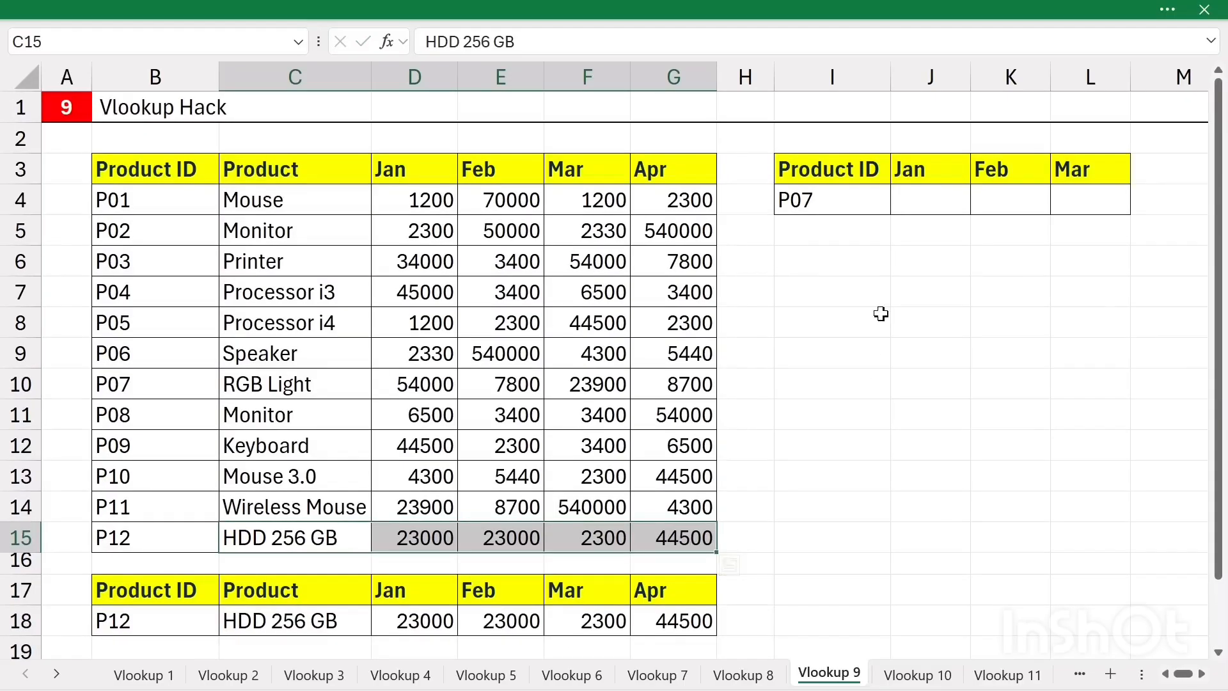
- Start a VLOOKUP formula in J4 with the Product ID in I4 as the lookup value
{"action": "left_click", "coordinate": [919, 200]}
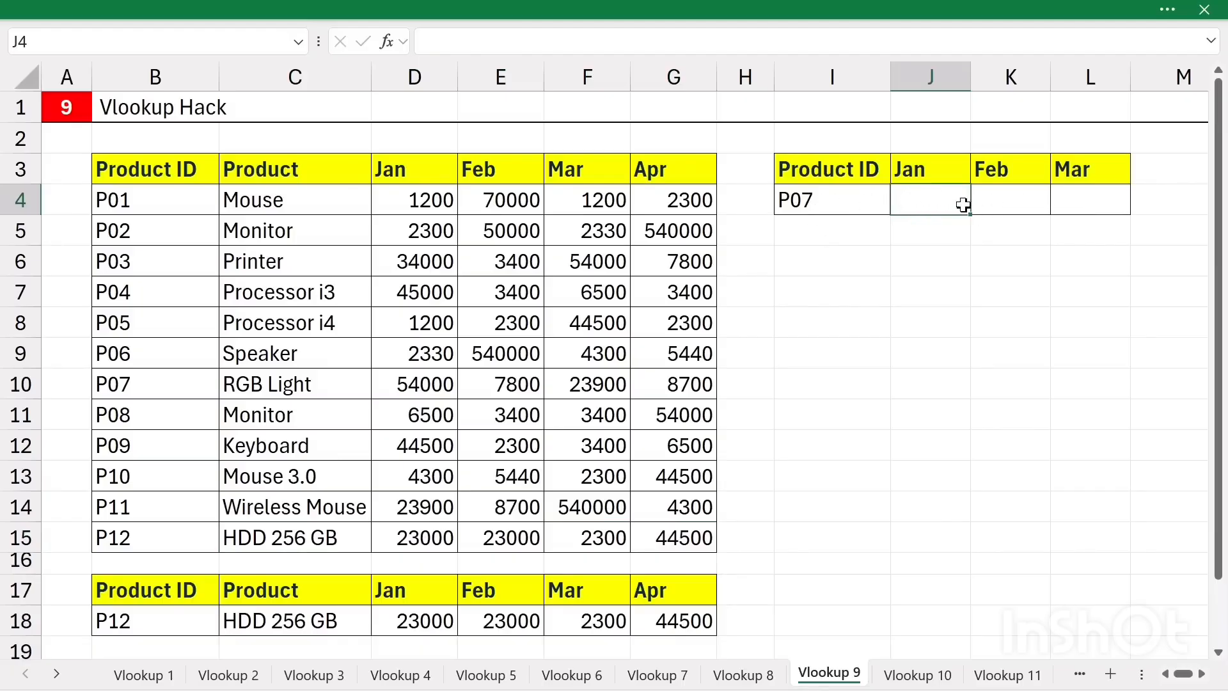
{"action": "type", "text": "=vloo"}
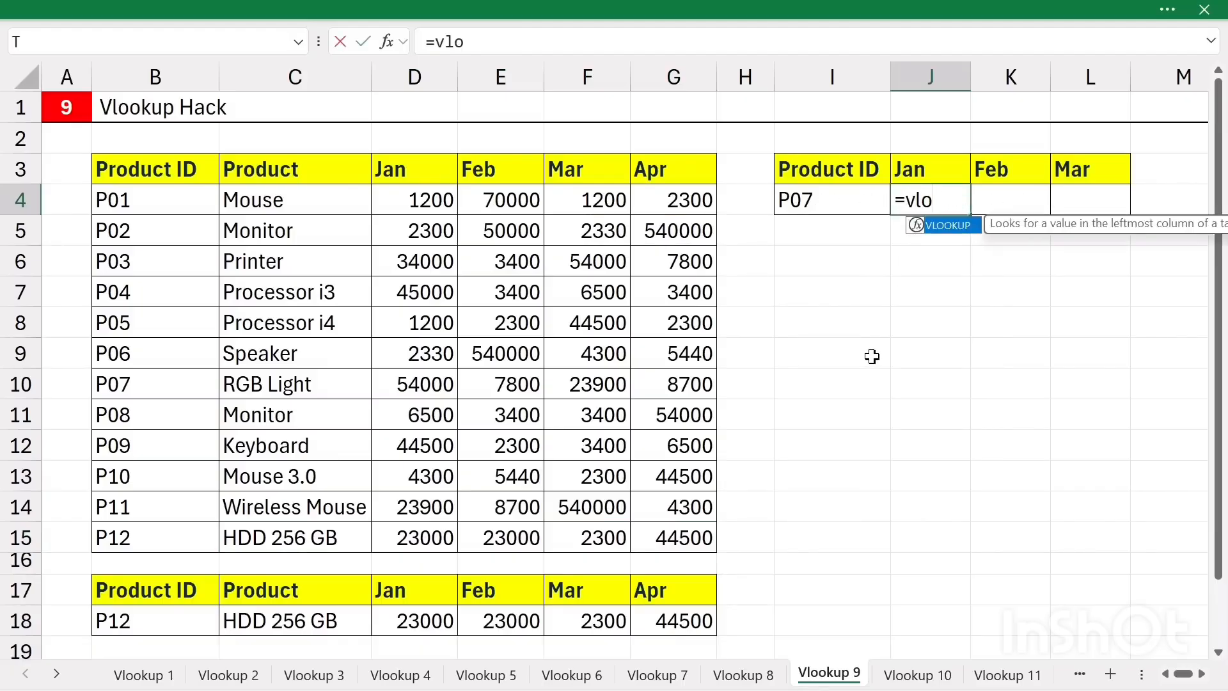
{"action": "key", "text": "Tab"}
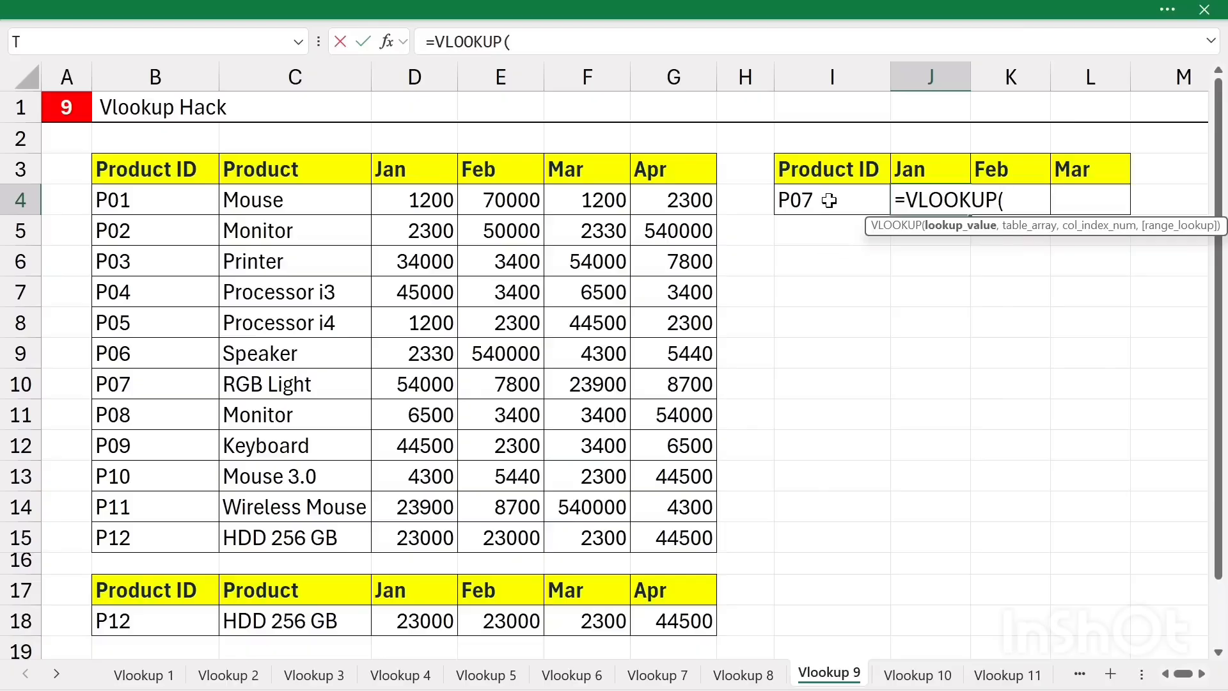
{"action": "left_click", "coordinate": [829, 201]}
{"action": "type", "text": ","}
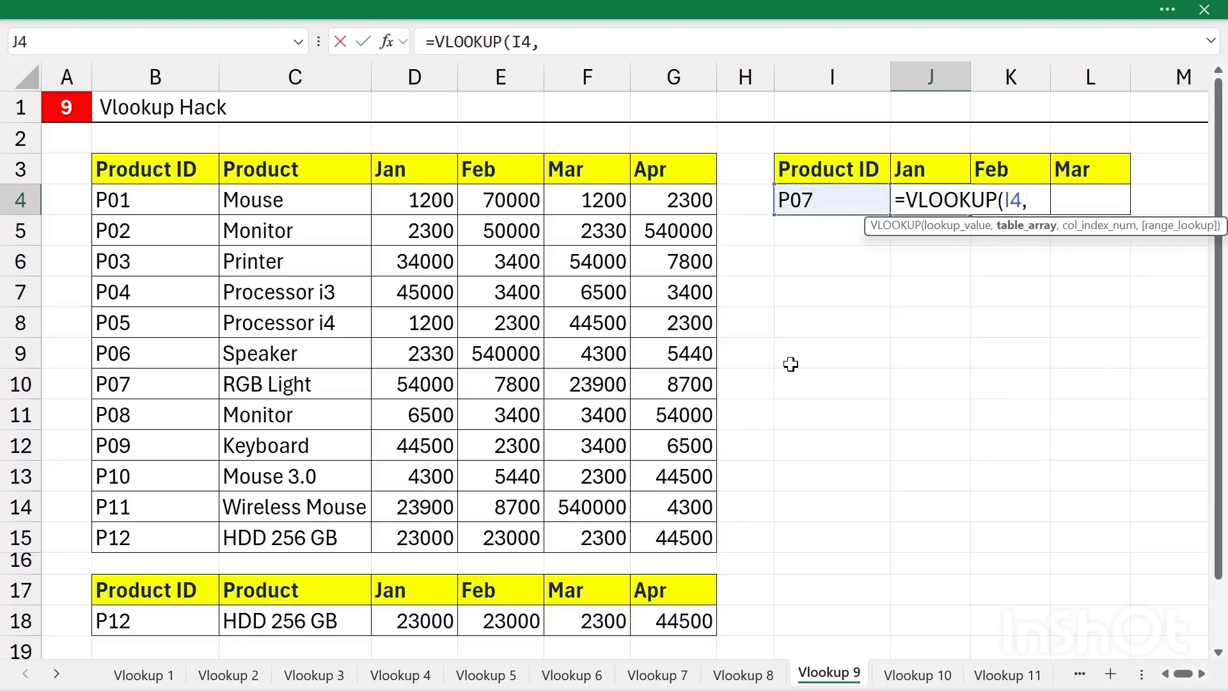
- Complete the J4 formula with table array B3:G15, column index array {3,4,5} and 0 for an exact match
{"action": "left_click_drag", "start_coordinate": [179, 170], "coordinate": [677, 537]}
{"action": "type", "text": ",{"}
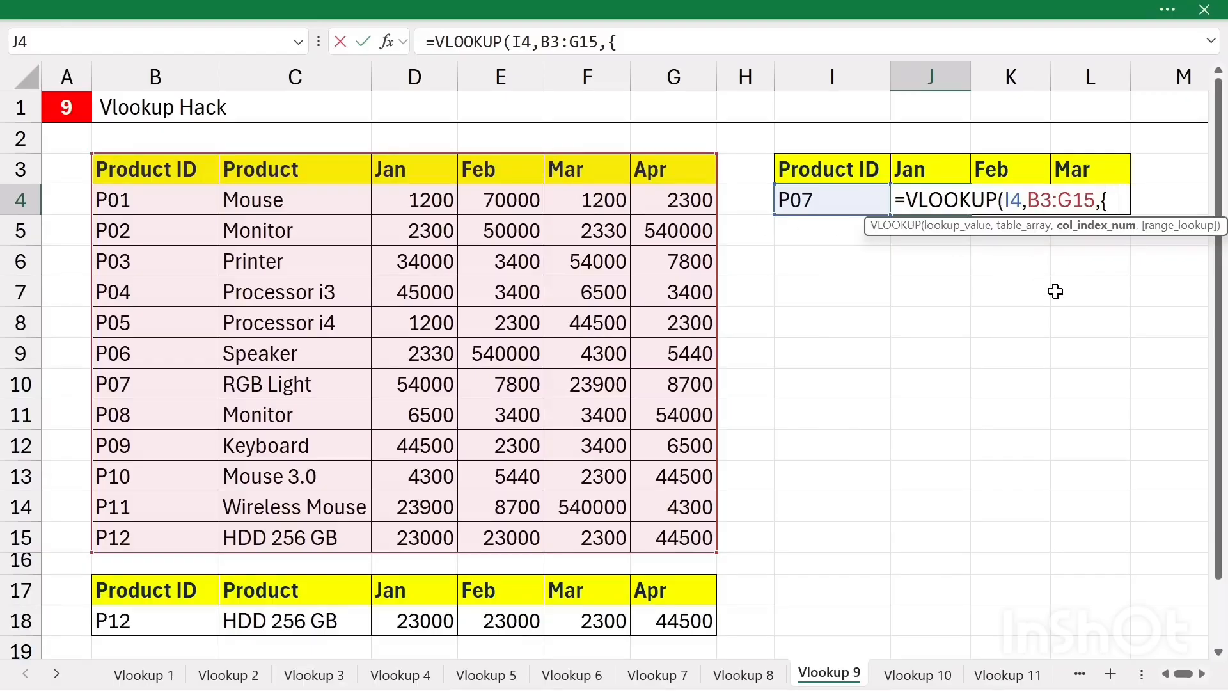
{"action": "type", "text": "4,5},0)"}
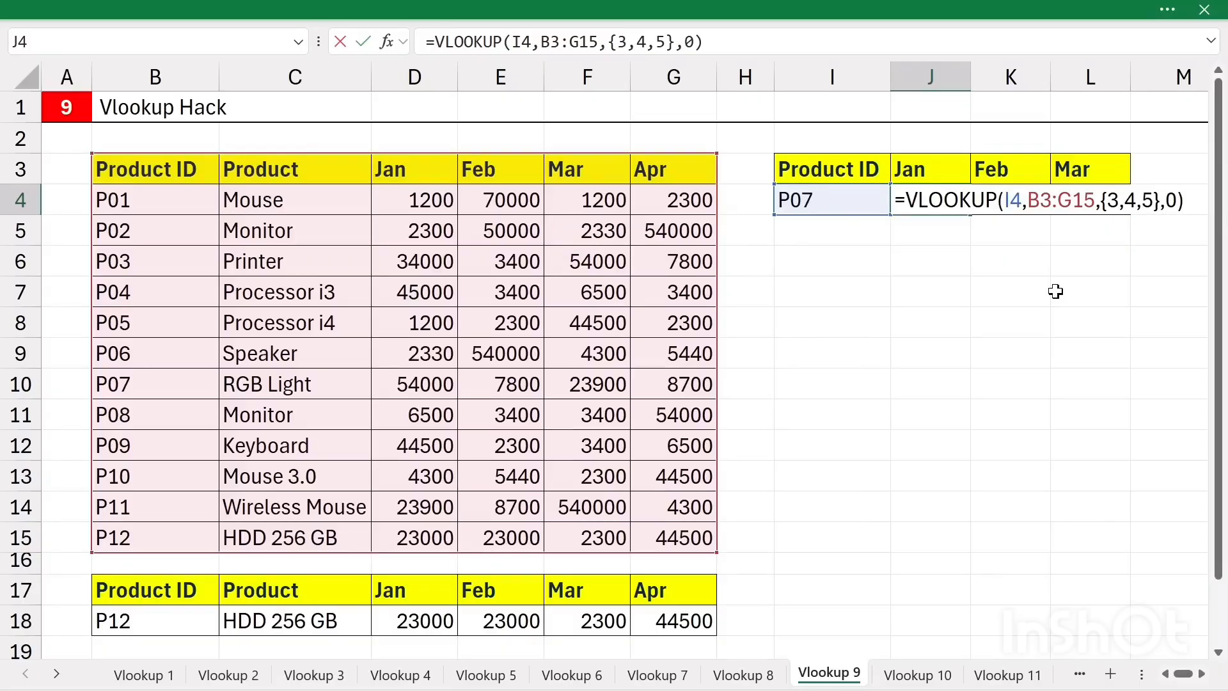
{"action": "key", "text": "Return"}
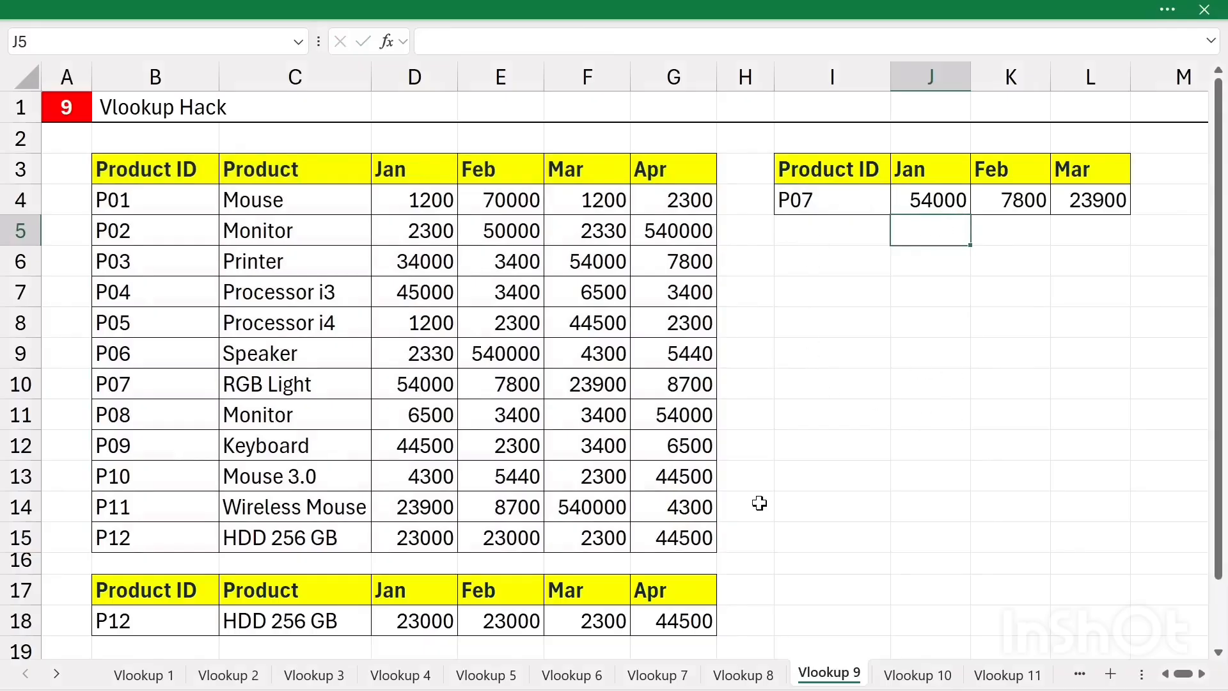
- Switch to the Vlookup 10 sheet and highlight the January to April sales of product P04 in D7:G7
{"action": "left_click", "coordinate": [905, 676]}
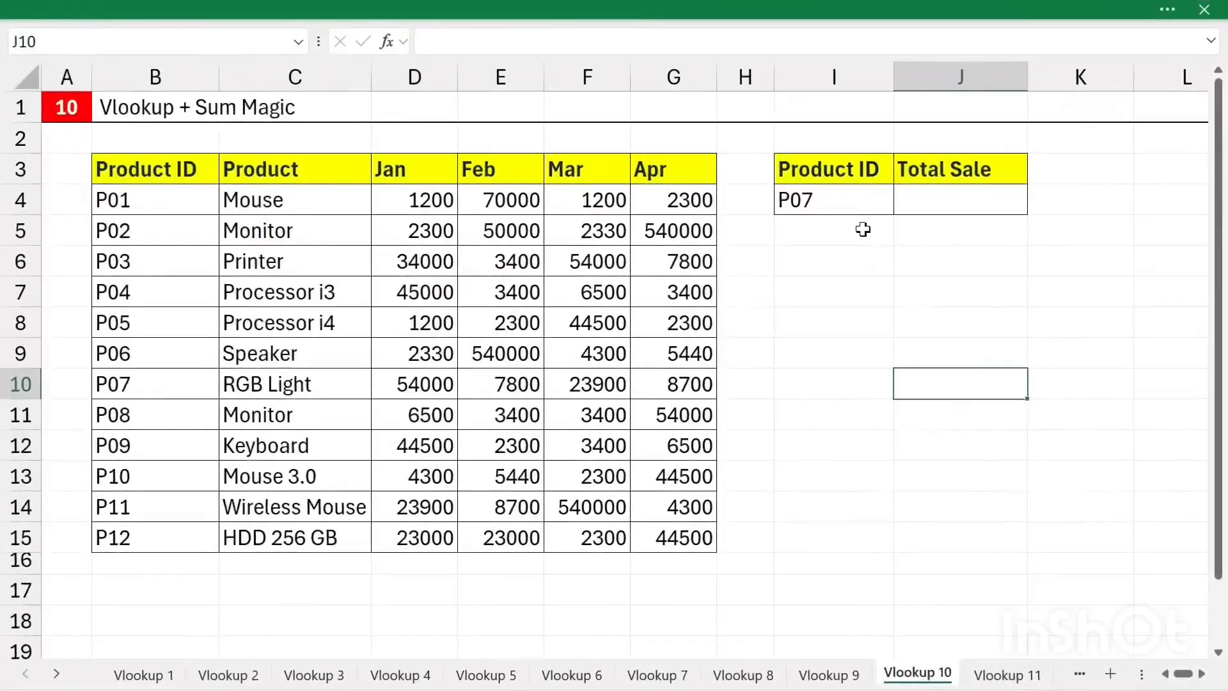
{"action": "left_click", "coordinate": [842, 203]}
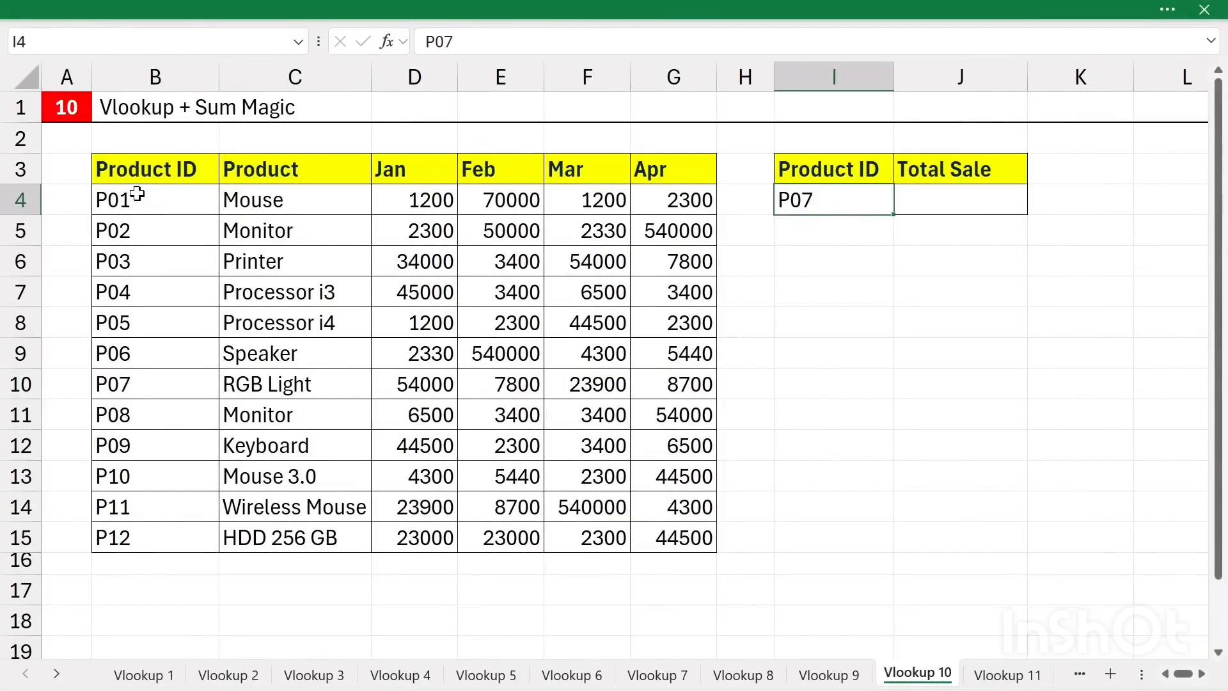
{"action": "left_click_drag", "start_coordinate": [137, 194], "coordinate": [154, 350]}
{"action": "left_click", "coordinate": [150, 296]}
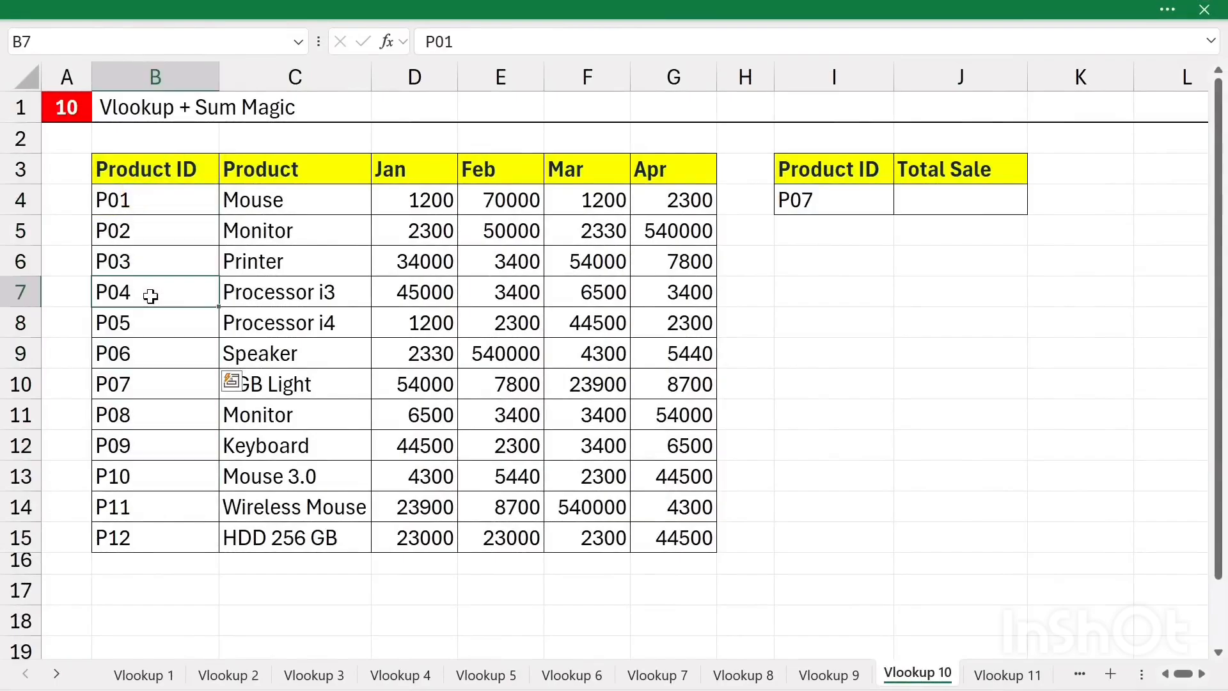
{"action": "left_click_drag", "start_coordinate": [406, 303], "coordinate": [666, 301]}
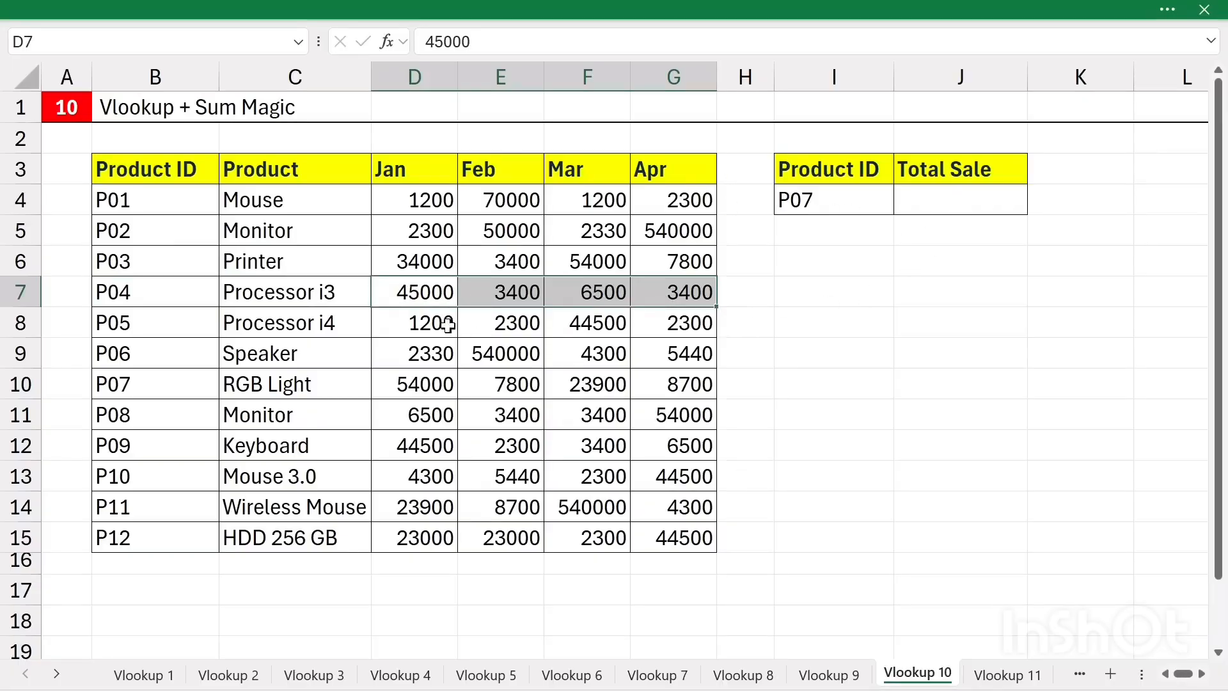
- Start a VLOOKUP formula in the Total Sale cell J4 with the Product ID in I4 as the lookup value
{"action": "left_click_drag", "start_coordinate": [411, 294], "coordinate": [666, 285]}
{"action": "left_click", "coordinate": [918, 198]}
{"action": "type", "text": "="}
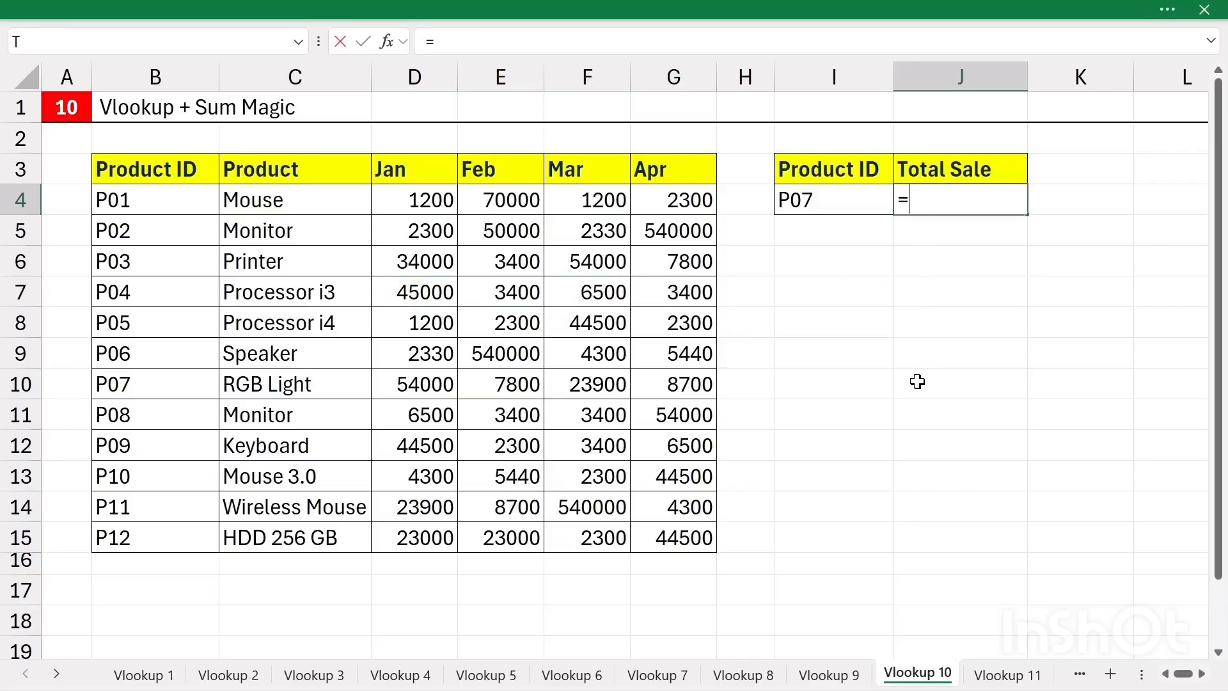
{"action": "type", "text": "vl"}
{"action": "key", "text": "Tab"}
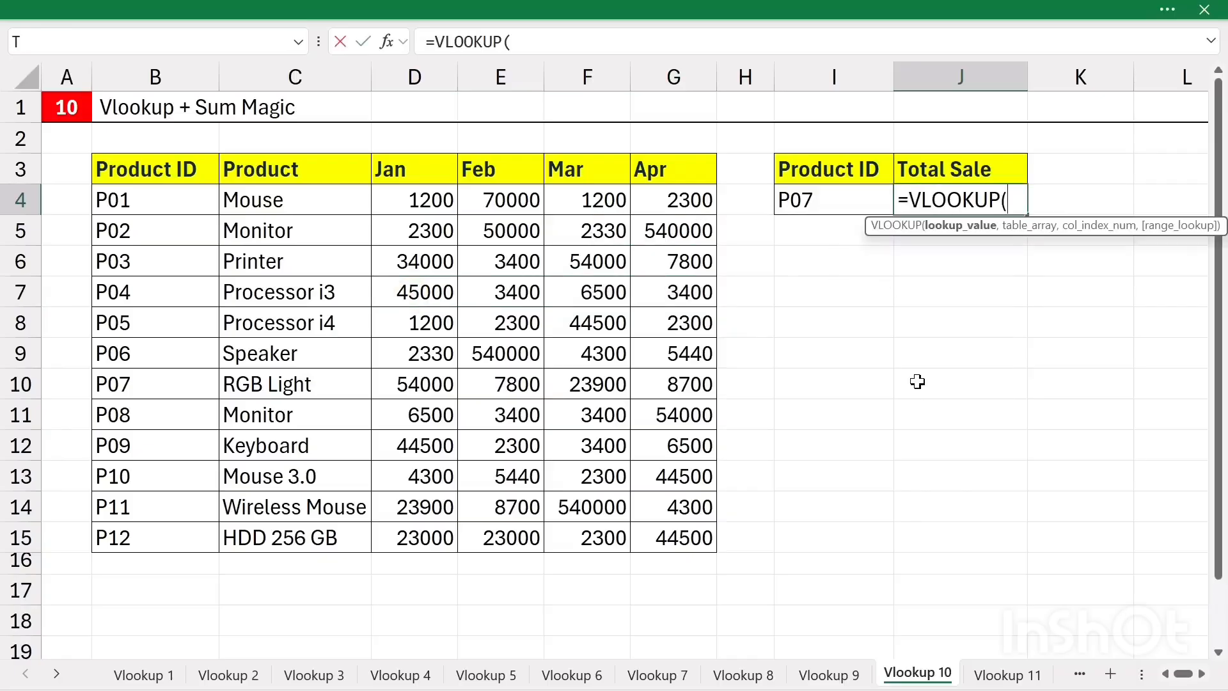
{"action": "left_click", "coordinate": [820, 201]}
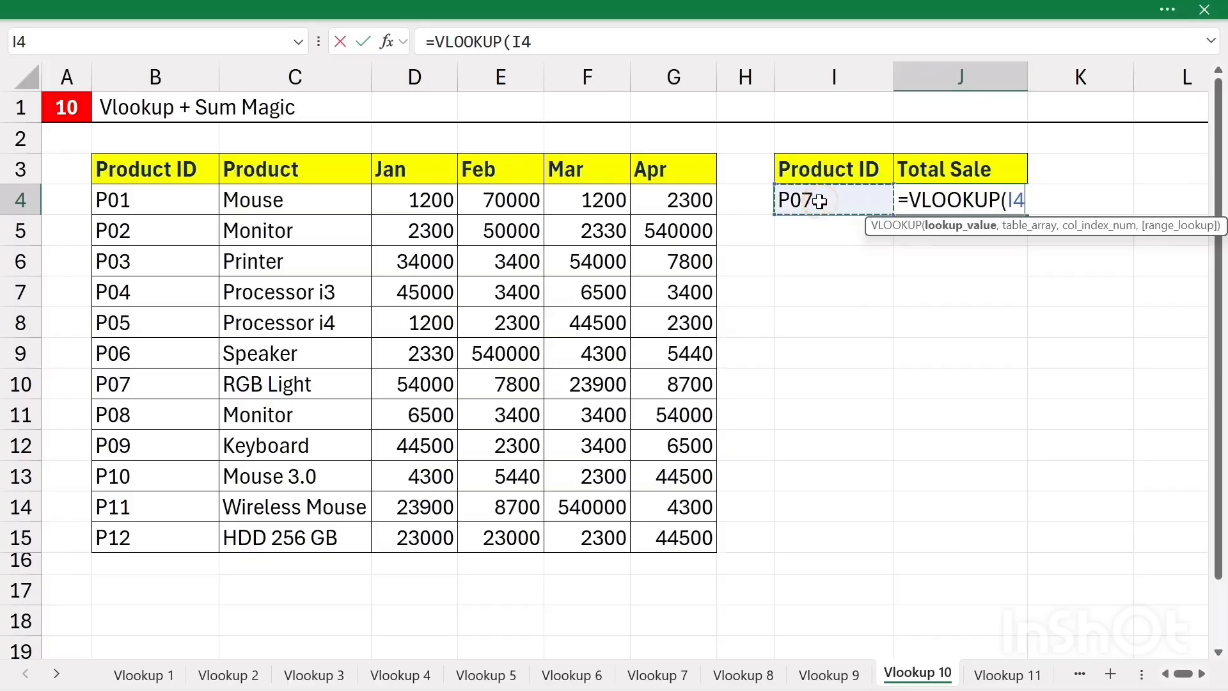
{"action": "type", "text": ","}
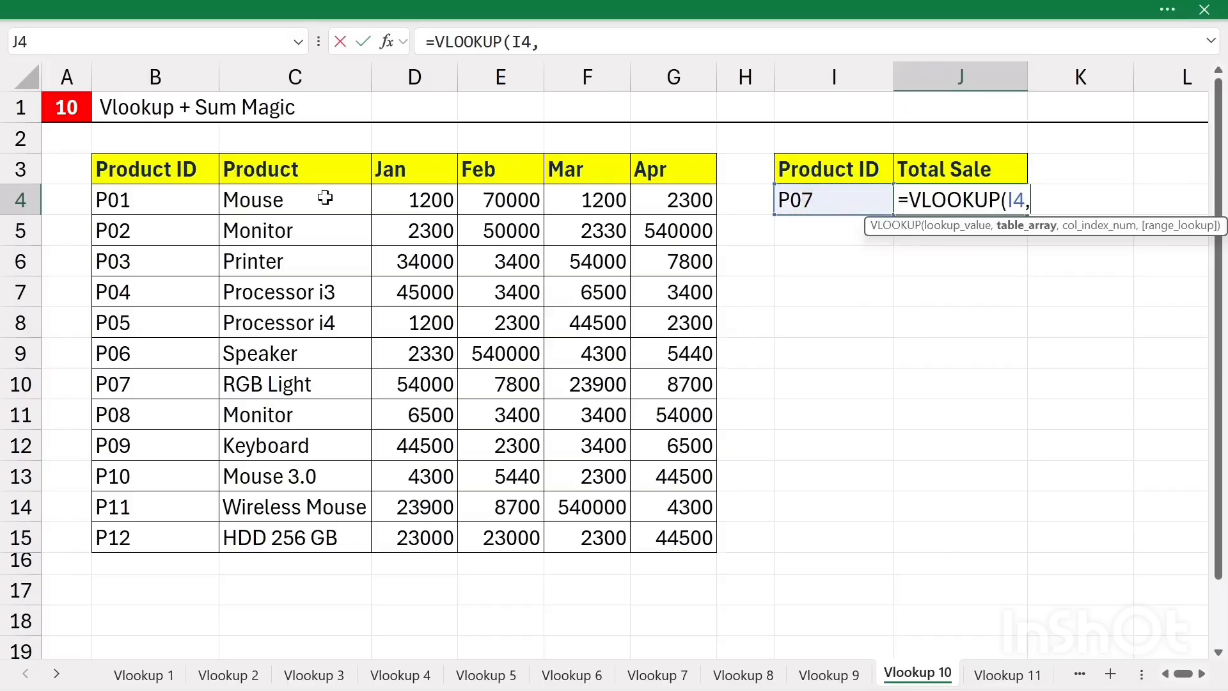
- Complete the J4 formula with table array B3:G15, column index array {3,4,5,6} and 0 for an exact match
{"action": "left_click_drag", "start_coordinate": [205, 171], "coordinate": [672, 531]}
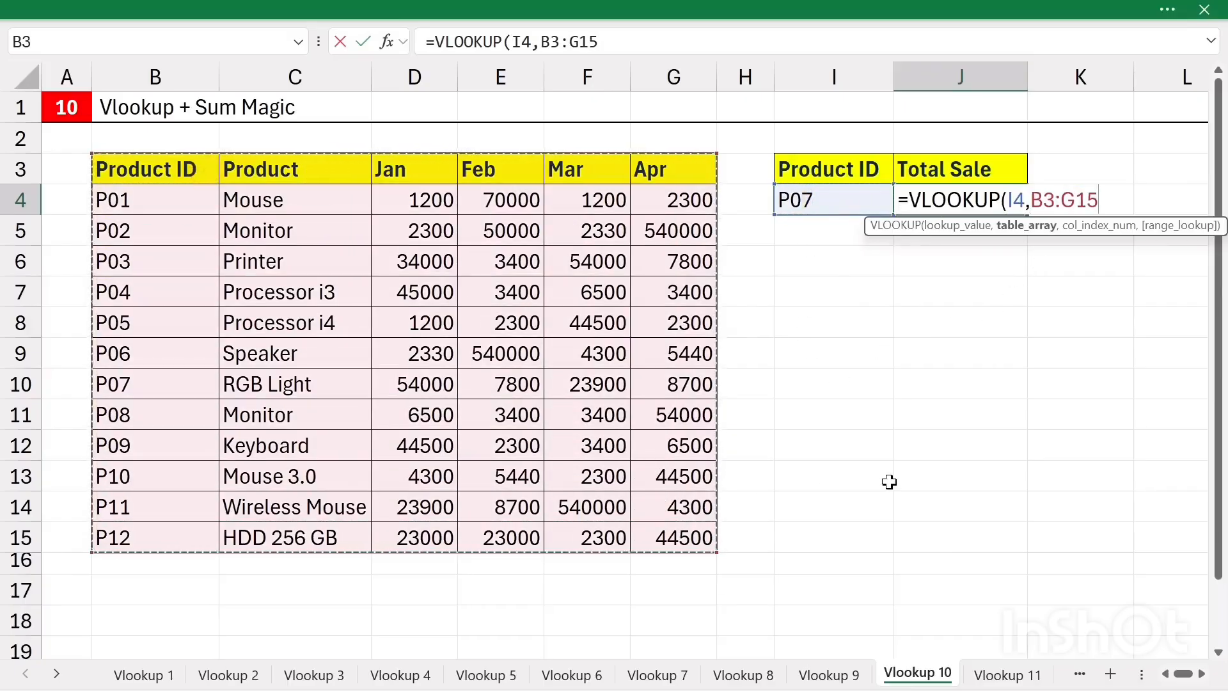
{"action": "type", "text": ",{3,4,5,6"}
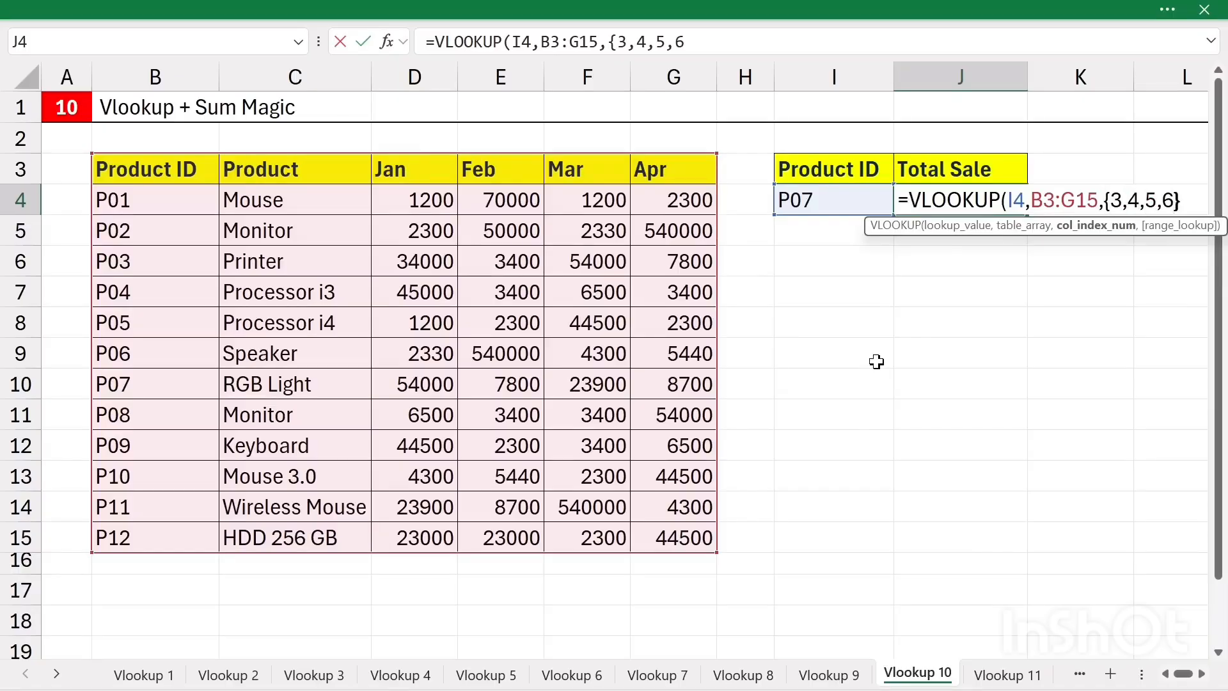
{"action": "type", "text": ","}
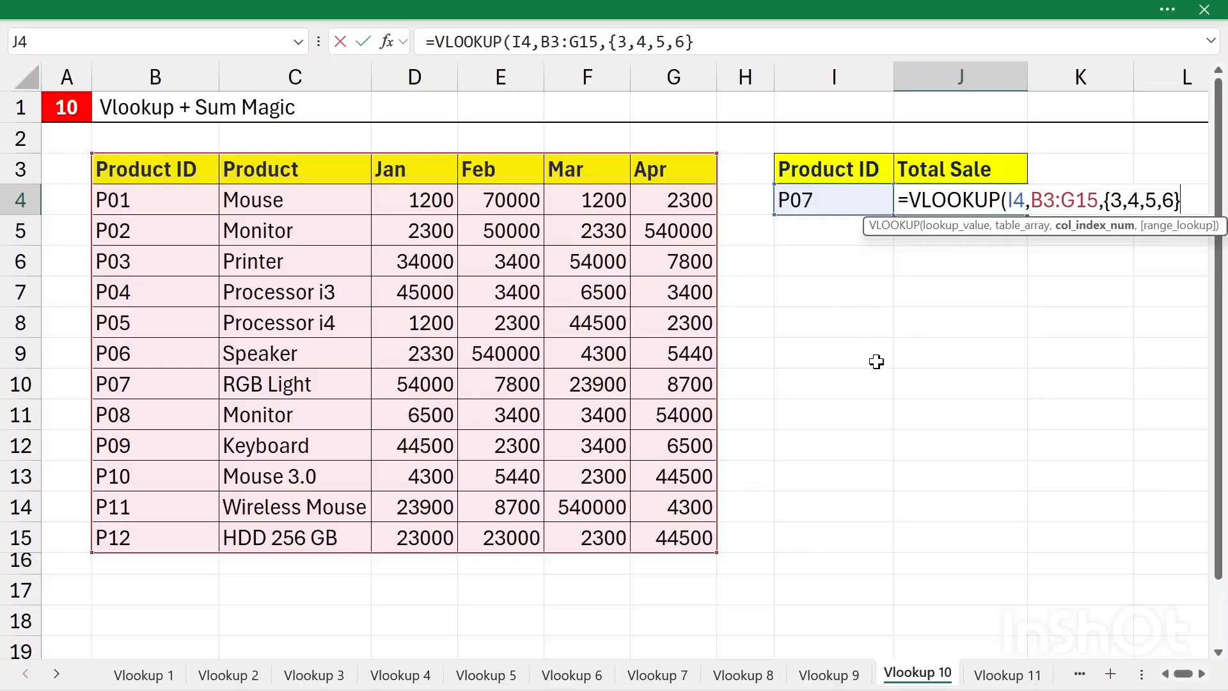
{"action": "type", "text": "0)"}
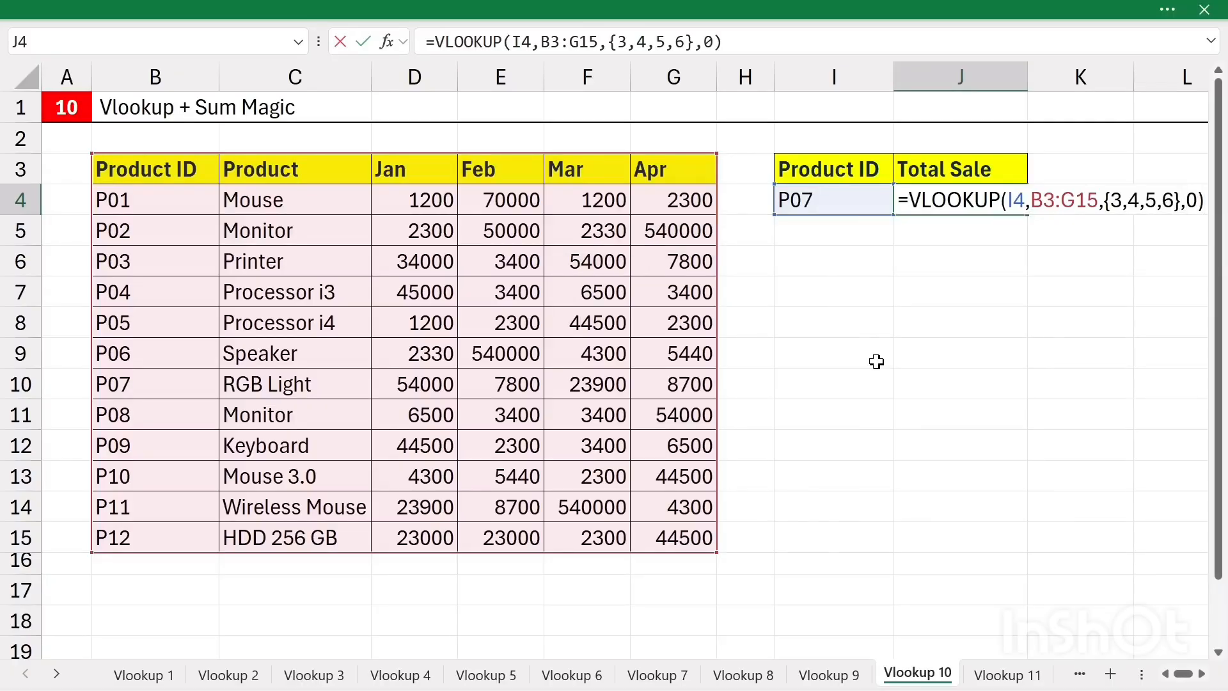
{"action": "key", "text": "Return"}
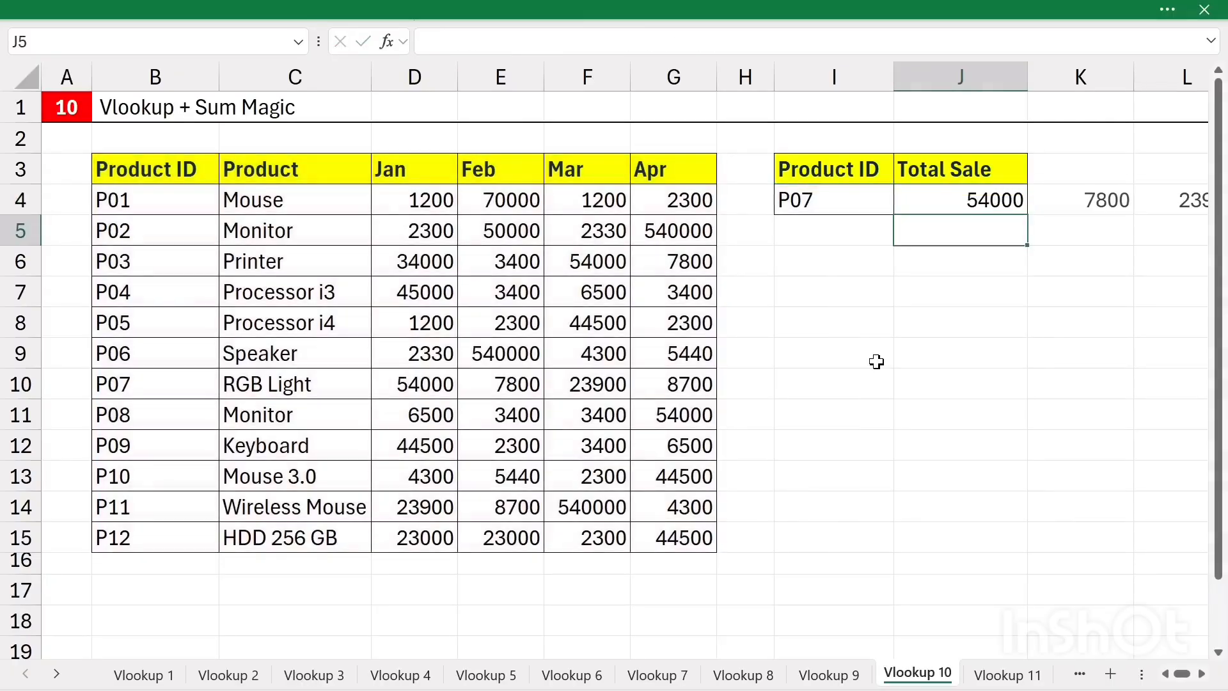
- Wrap the J4 VLOOKUP in SUM to total the monthly sales, and adjust the column widths around the result
{"action": "left_click_drag", "start_coordinate": [985, 77], "coordinate": [1113, 80]}
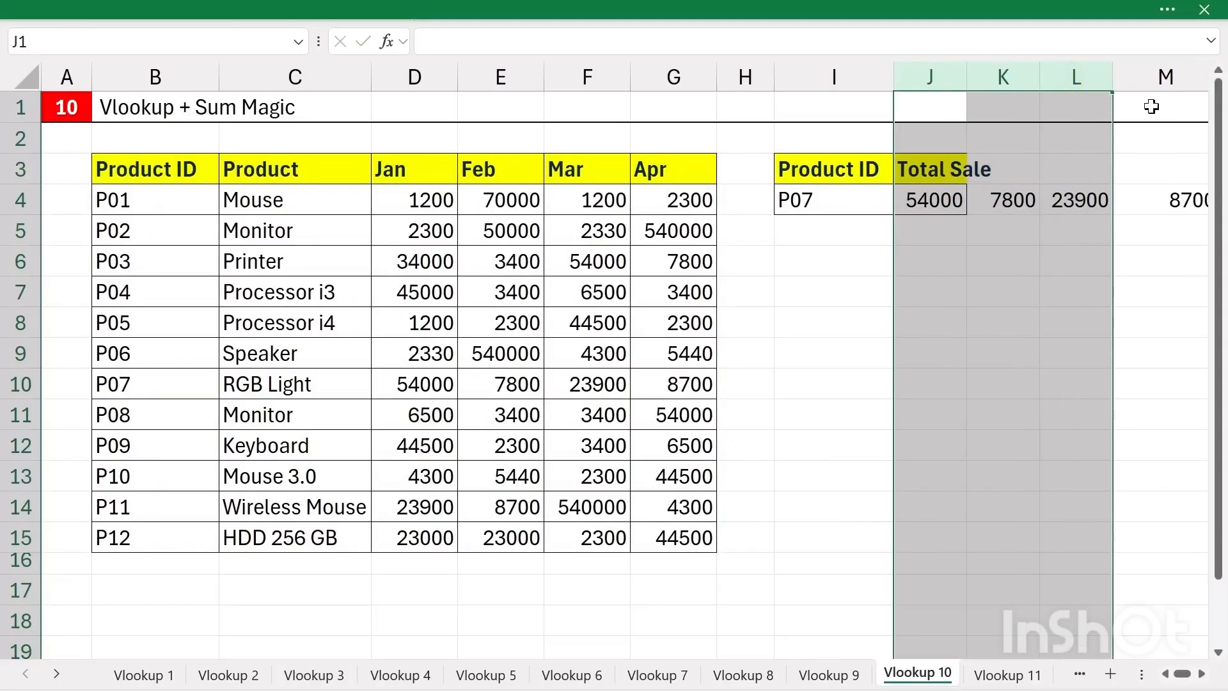
{"action": "left_click", "coordinate": [1179, 74]}
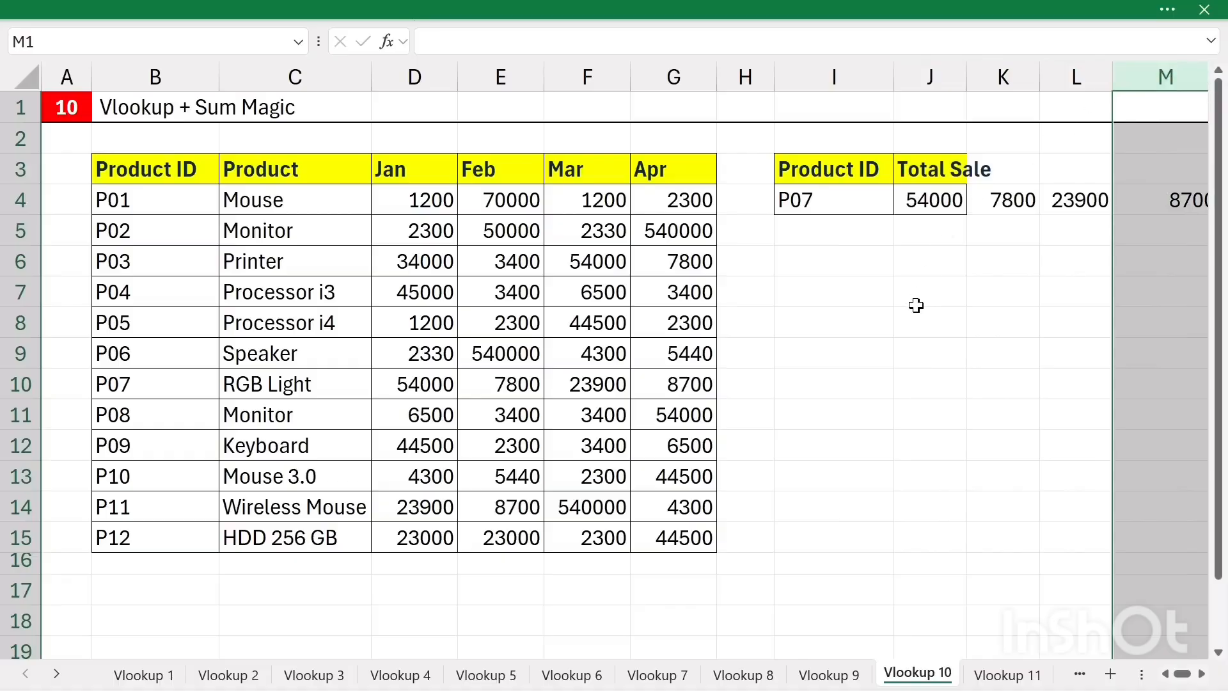
{"action": "left_click", "coordinate": [938, 202]}
{"action": "double_click", "coordinate": [929, 217]}
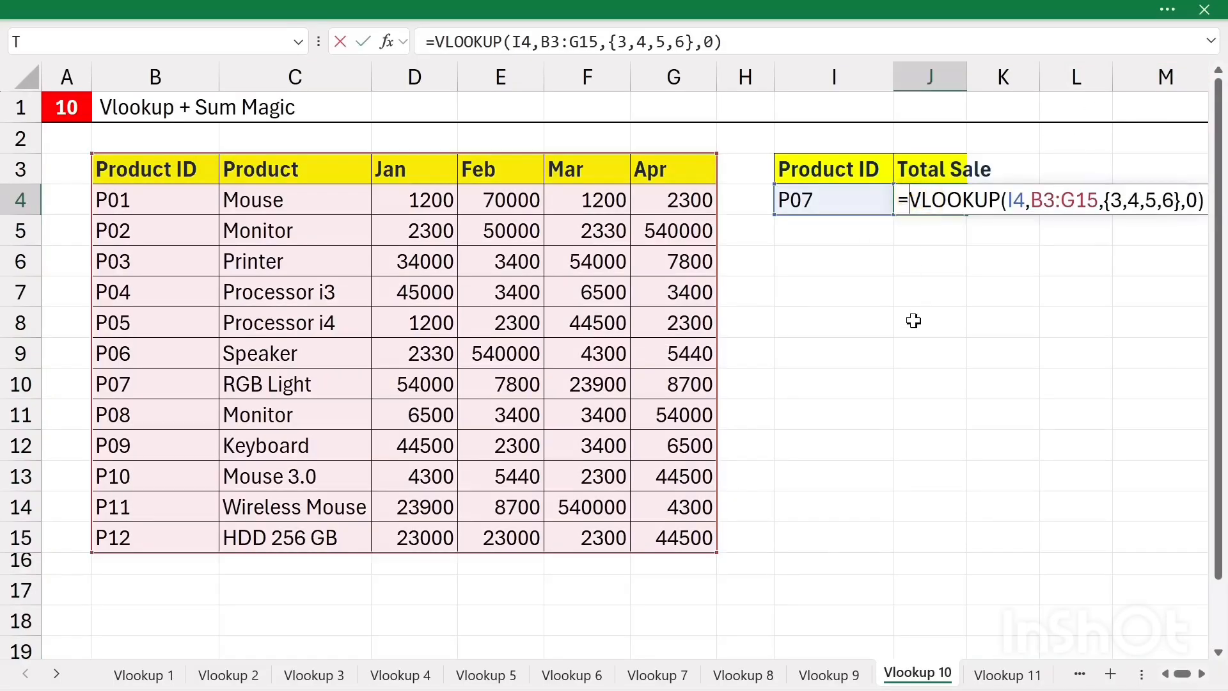
{"action": "type", "text": "sum("}
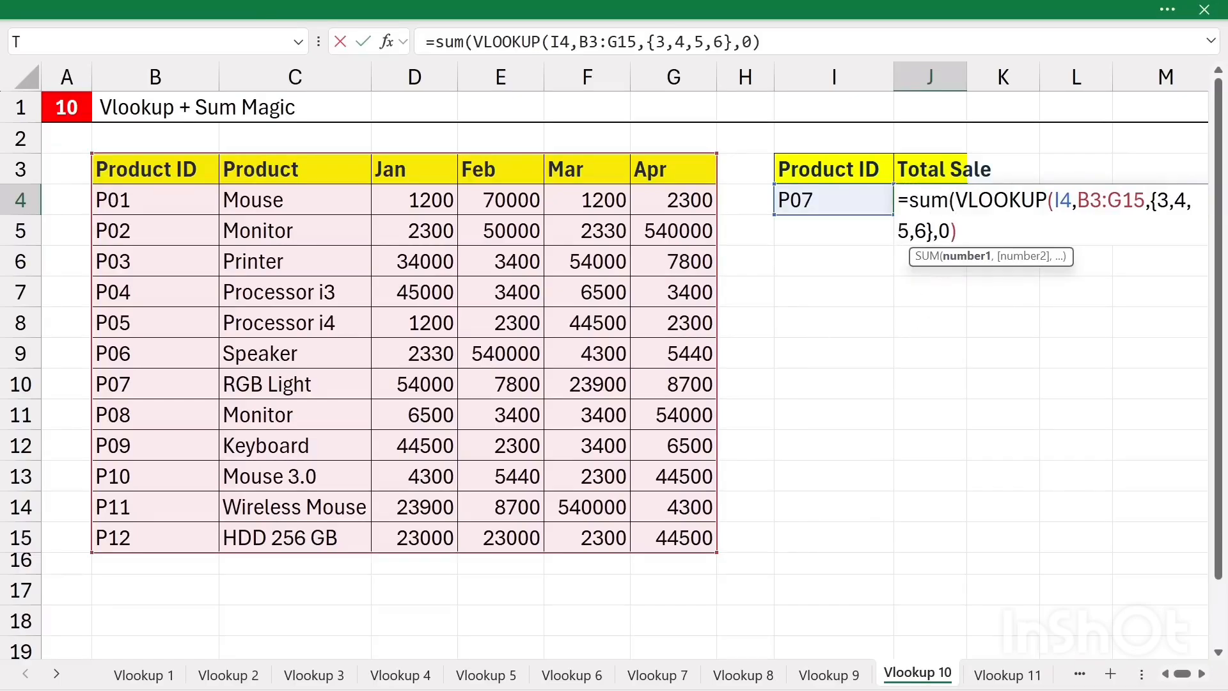
{"action": "type", "text": ")"}
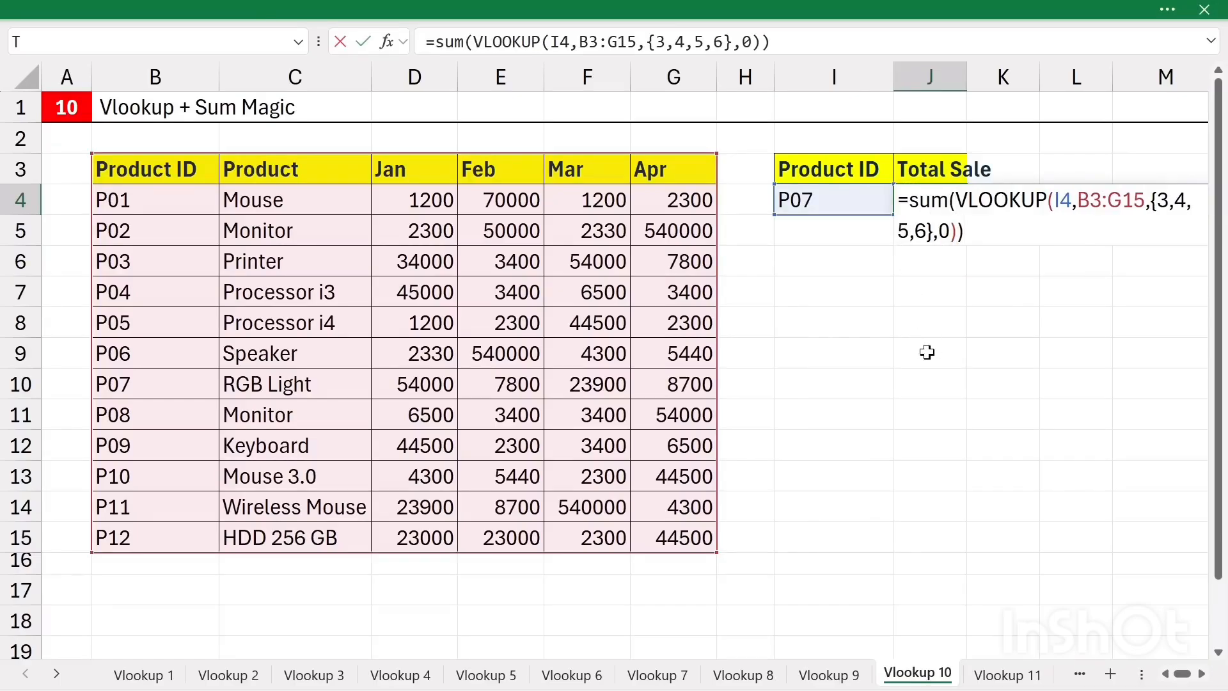
{"action": "key", "text": "Return"}
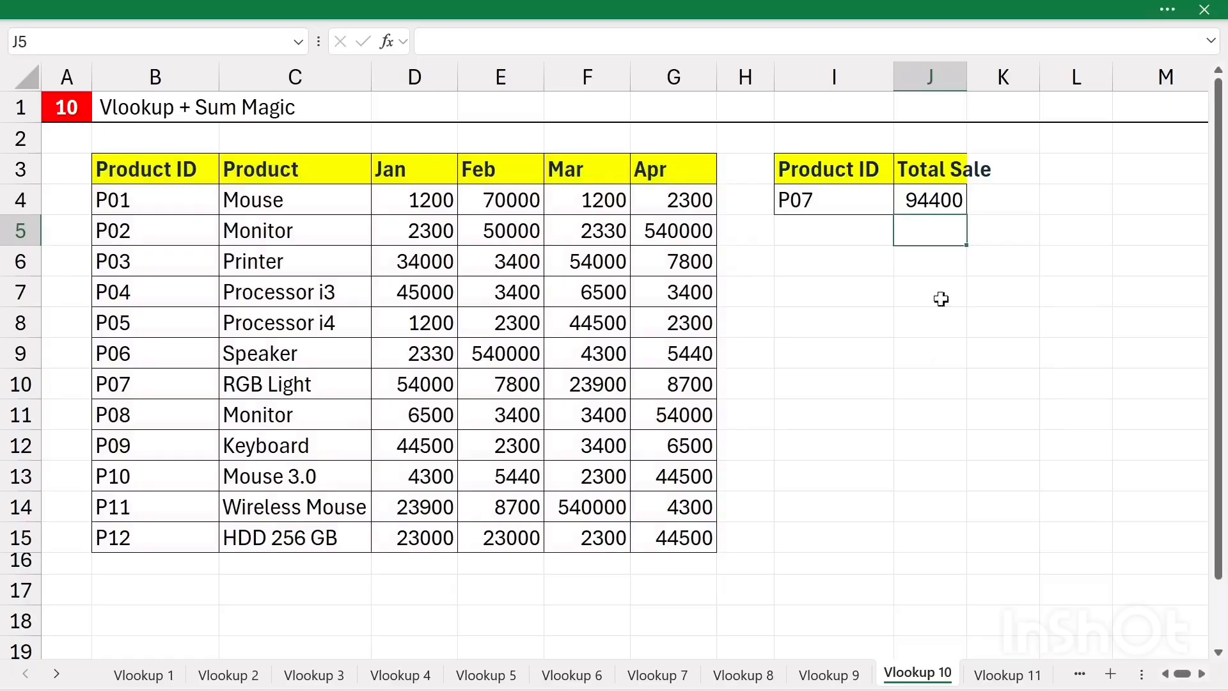
{"action": "left_click_drag", "start_coordinate": [968, 78], "coordinate": [1004, 78]}
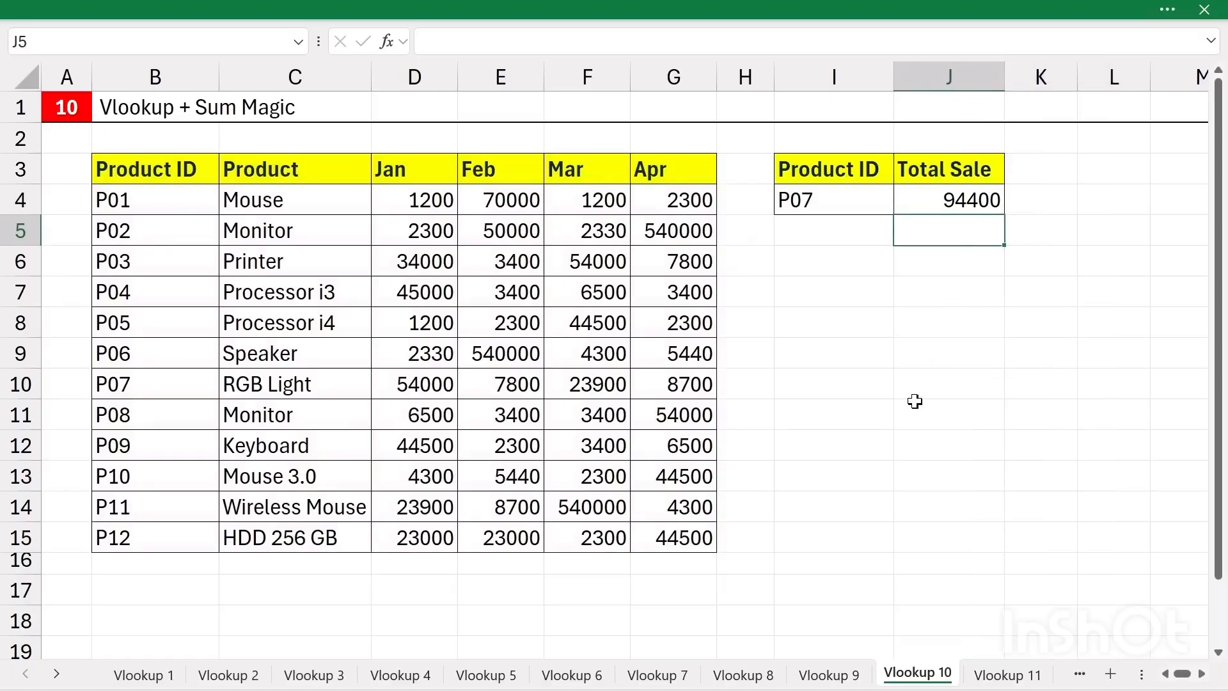
- Check the J4 total against product P07's January to April sales in D10:G10 and review the SUM and VLOOKUP formula
{"action": "left_click", "coordinate": [842, 200]}
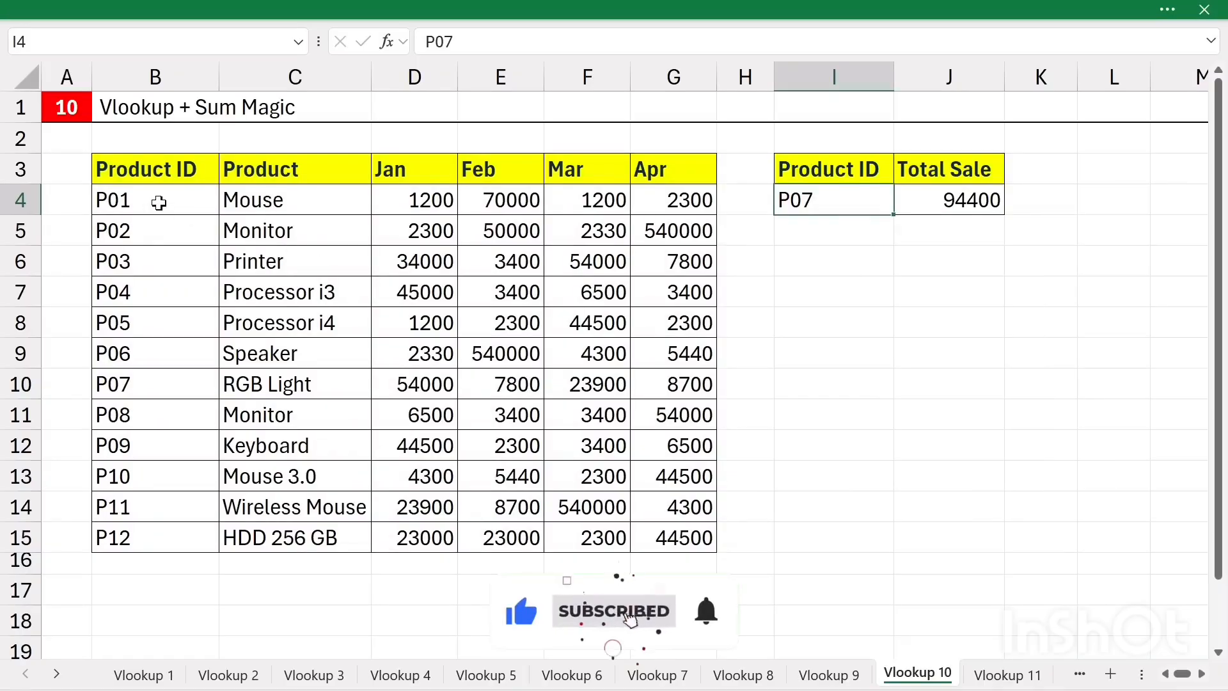
{"action": "left_click_drag", "start_coordinate": [159, 203], "coordinate": [170, 384]}
{"action": "left_click", "coordinate": [156, 382]}
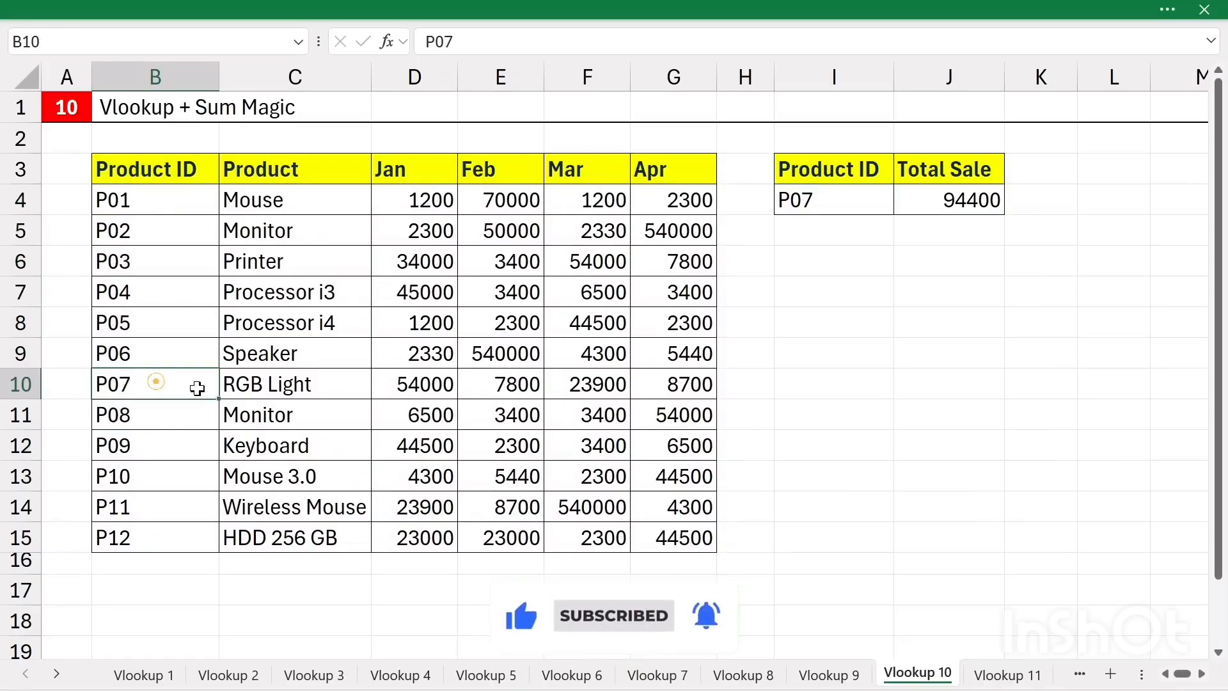
{"action": "left_click_drag", "start_coordinate": [403, 384], "coordinate": [666, 384]}
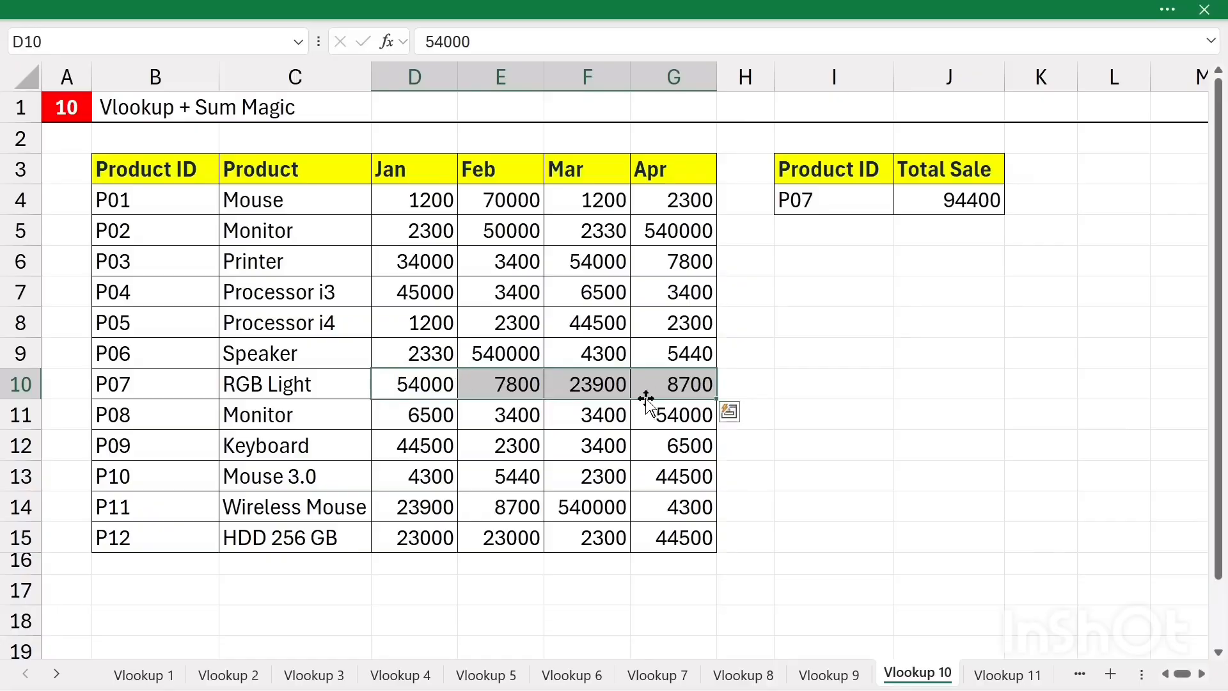
{"action": "left_click", "coordinate": [945, 207]}
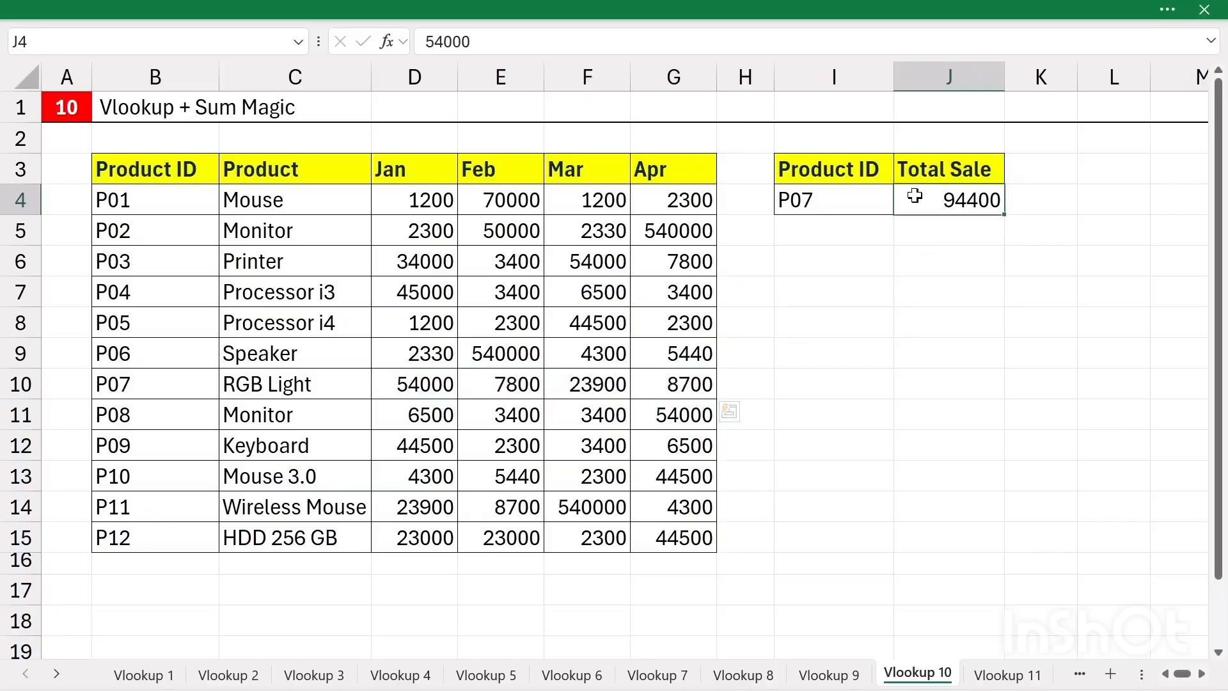
{"action": "double_click", "coordinate": [921, 201]}
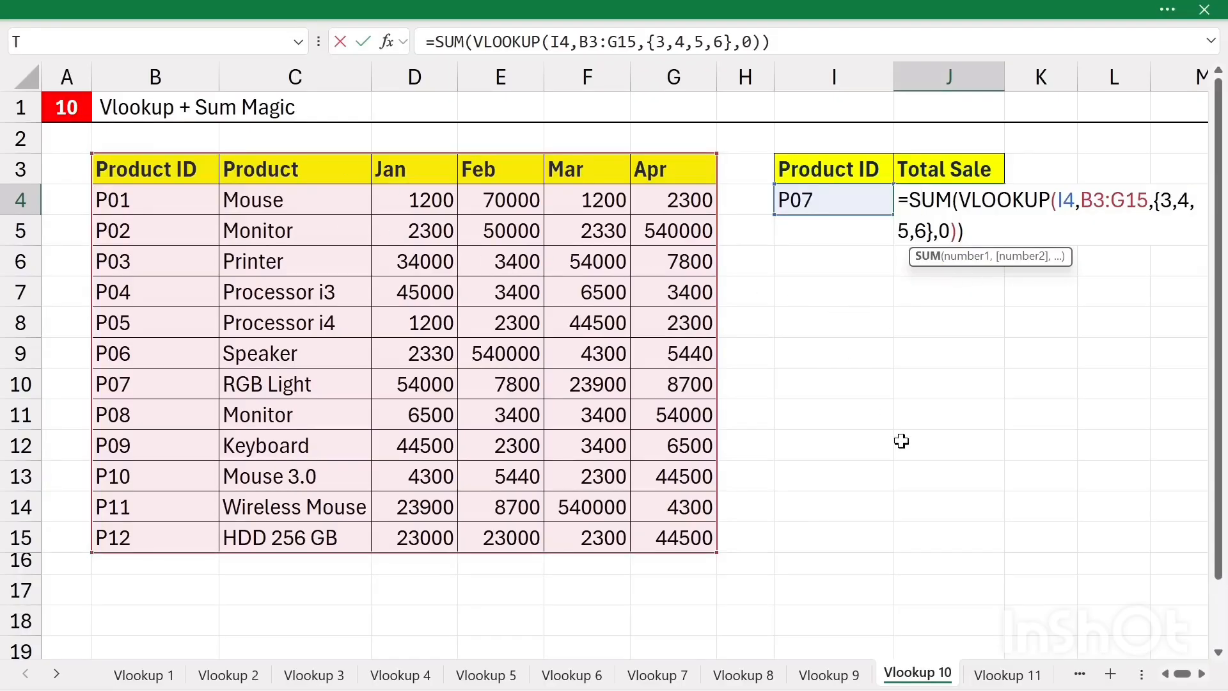
{"action": "key", "text": "Return"}
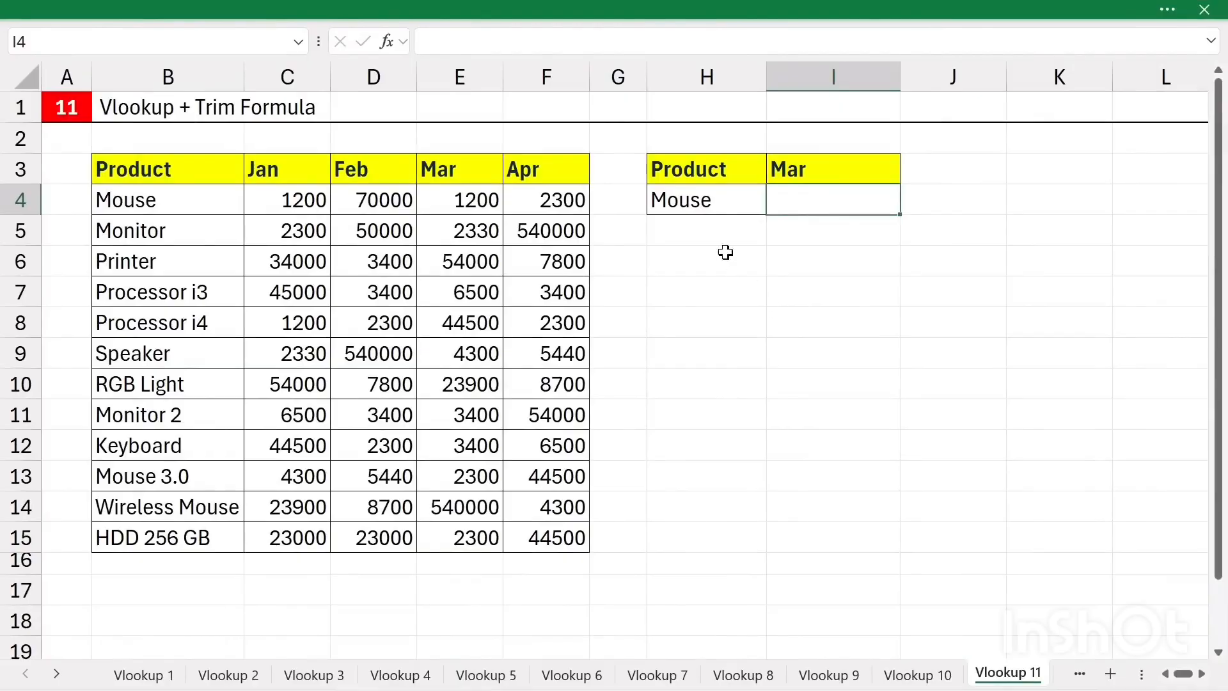
- Examine the lookup product in H4 and the matching product names in B4:B15
{"action": "left_click", "coordinate": [710, 202]}
{"action": "left_click_drag", "start_coordinate": [127, 199], "coordinate": [144, 536]}
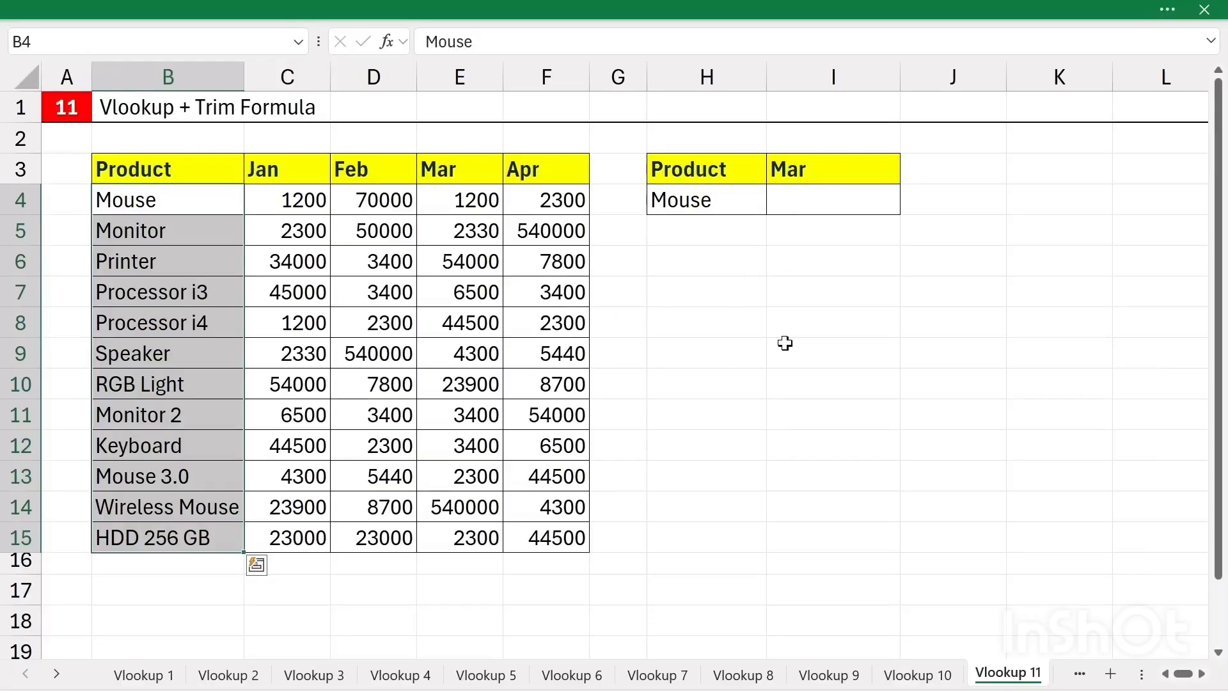
{"action": "left_click", "coordinate": [812, 207]}
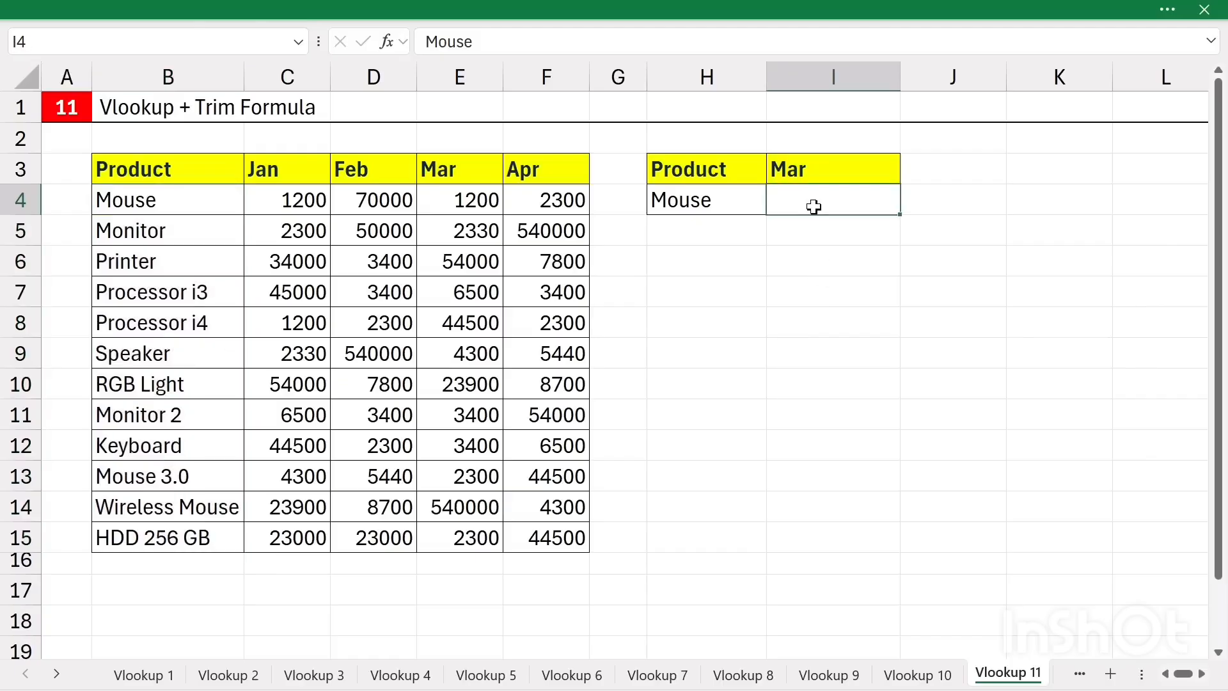
{"action": "left_click", "coordinate": [737, 204]}
{"action": "left_click_drag", "start_coordinate": [166, 192], "coordinate": [446, 256]}
- Start a VLOOKUP formula in I4 under Mar with the product in H4 as the lookup value
{"action": "left_click", "coordinate": [828, 205]}
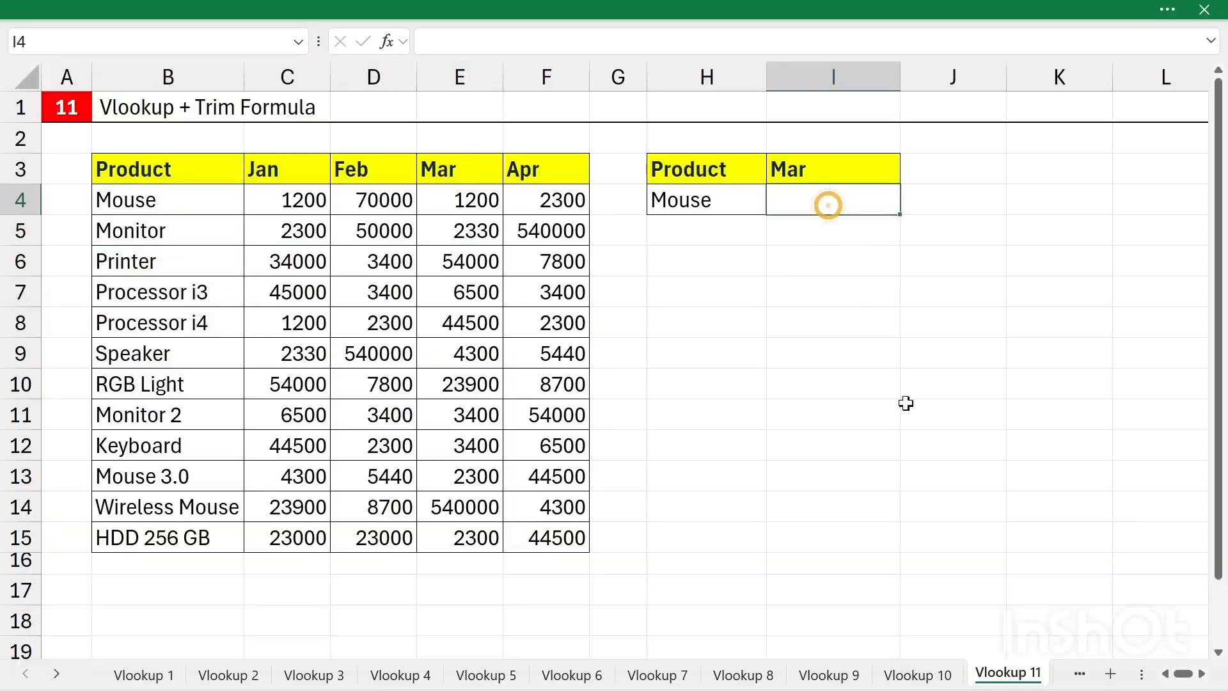
{"action": "type", "text": "=vloo"}
{"action": "key", "text": "Tab"}
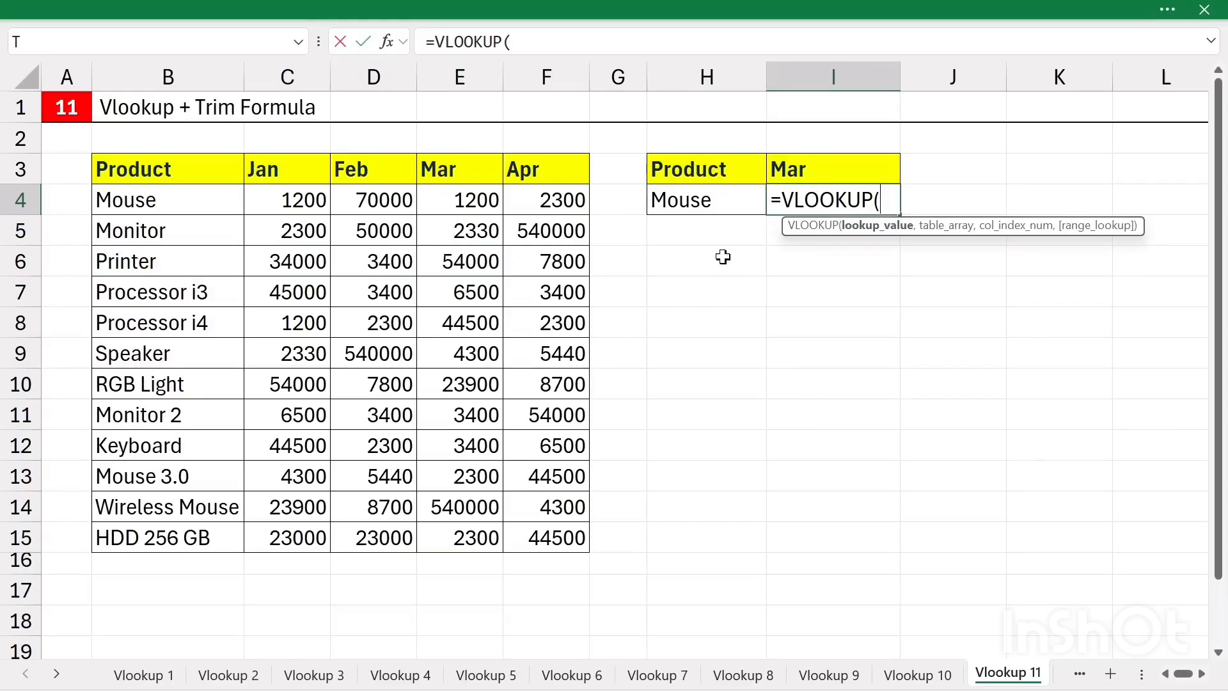
{"action": "left_click", "coordinate": [712, 203]}
{"action": "type", "text": ","}
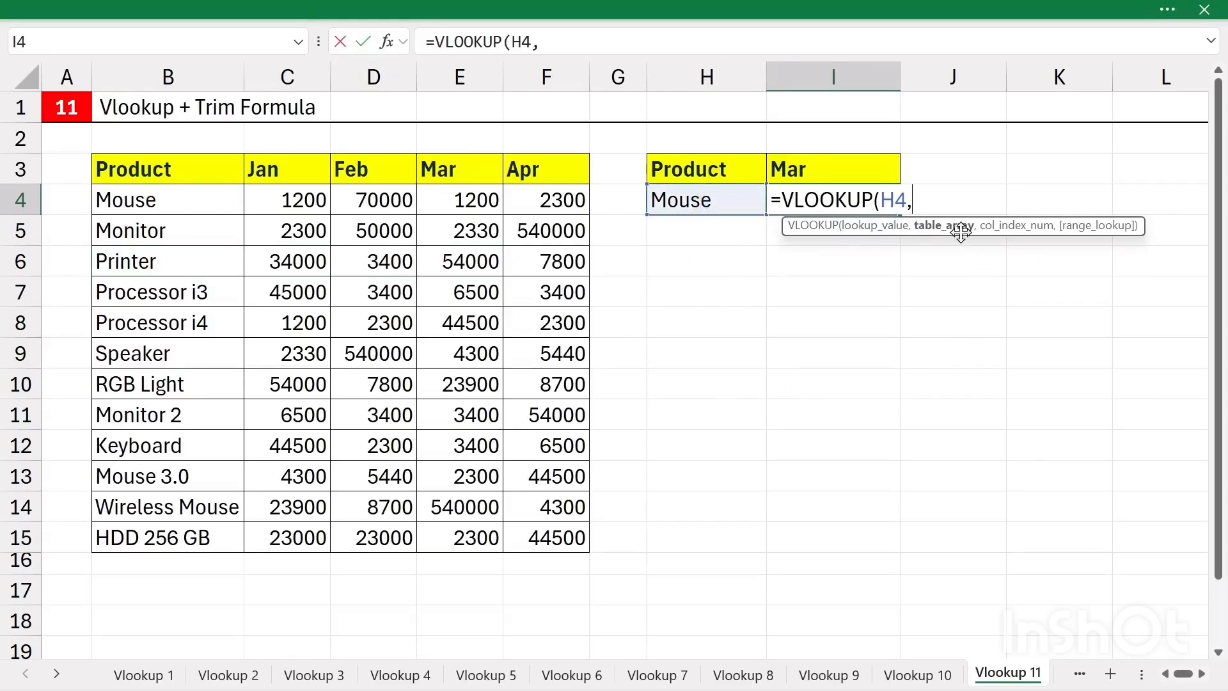
- Complete the I4 formula with table array B3:F15, column index 4 and 0 for an exact match
{"action": "left_click_drag", "start_coordinate": [167, 170], "coordinate": [535, 542]}
{"action": "type", "text": ","}
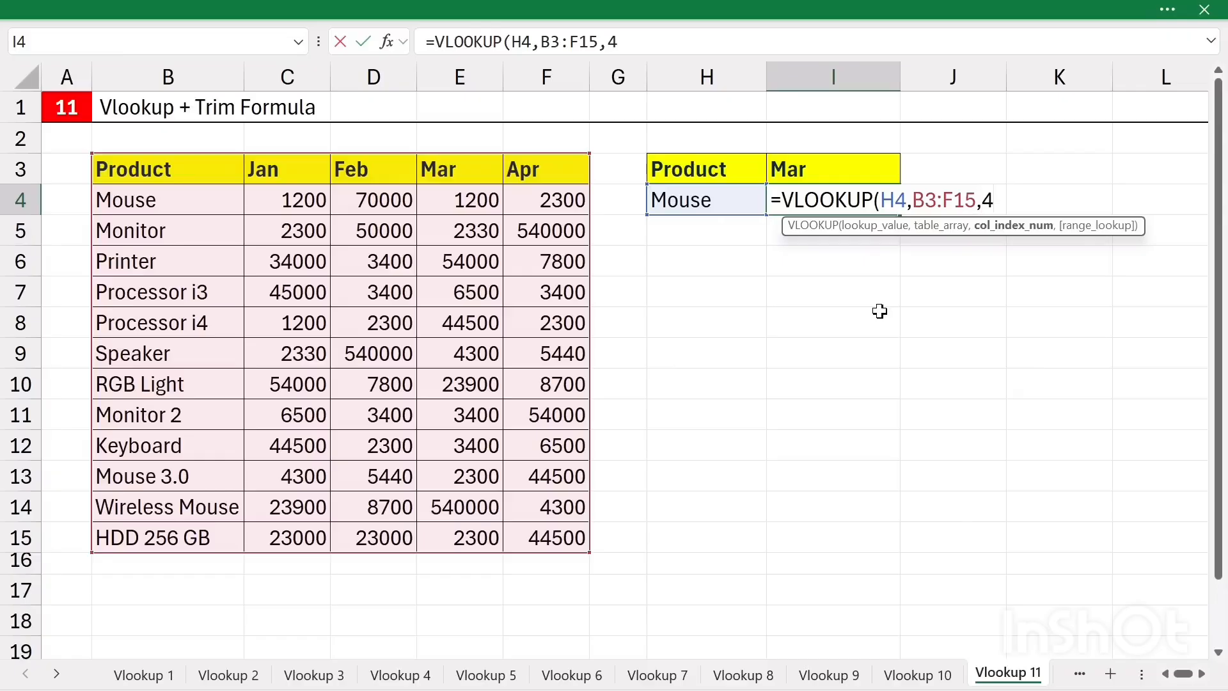
{"action": "type", "text": "4,0"}
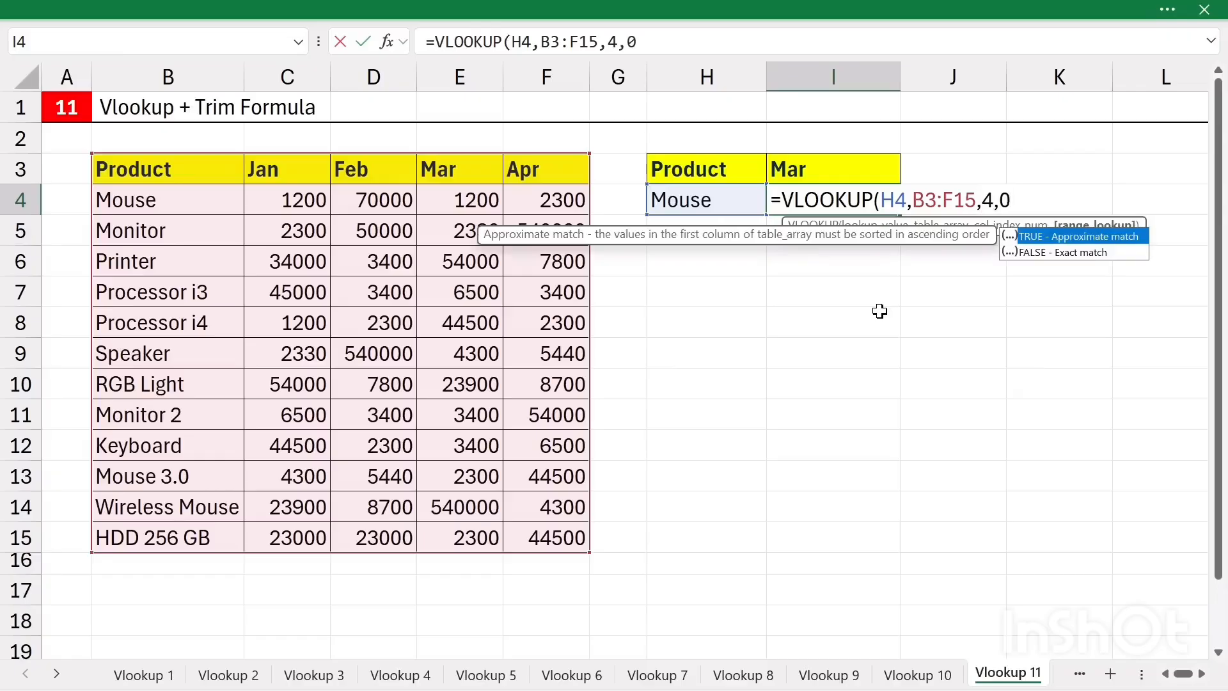
{"action": "type", "text": ")"}
{"action": "key", "text": "Return"}
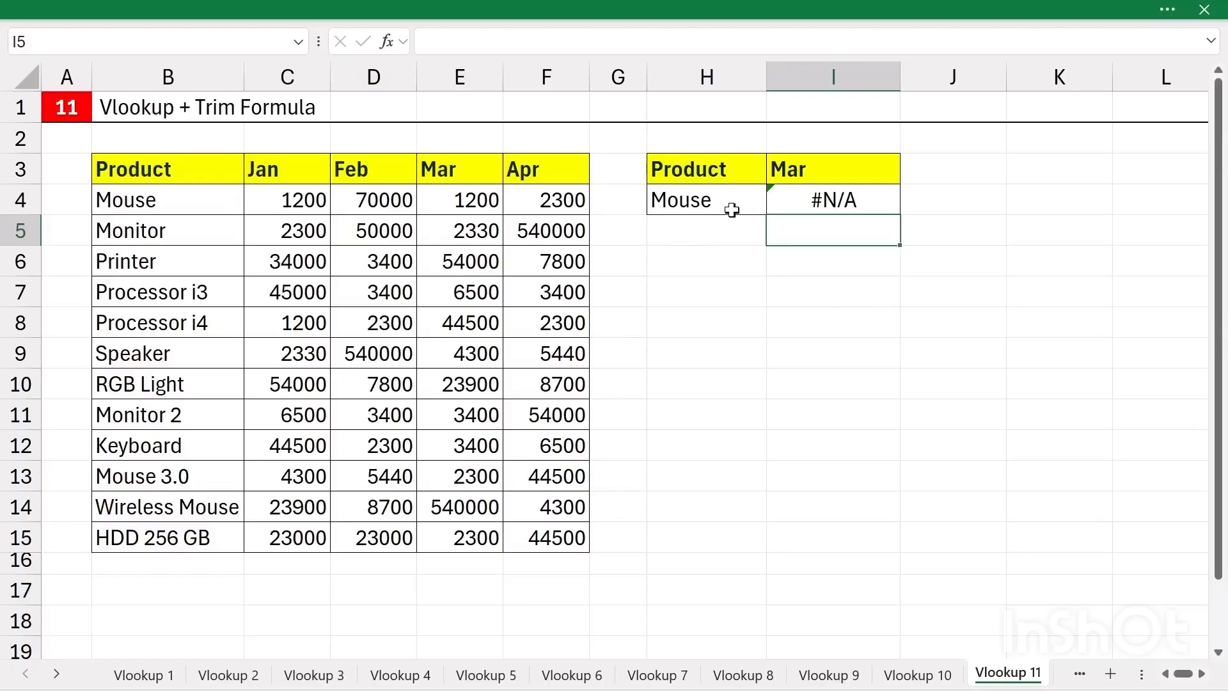
- Compare the Mouse entry in B4 with H4, and change the lookup product in H4 to Monitor
{"action": "left_click", "coordinate": [186, 203]}
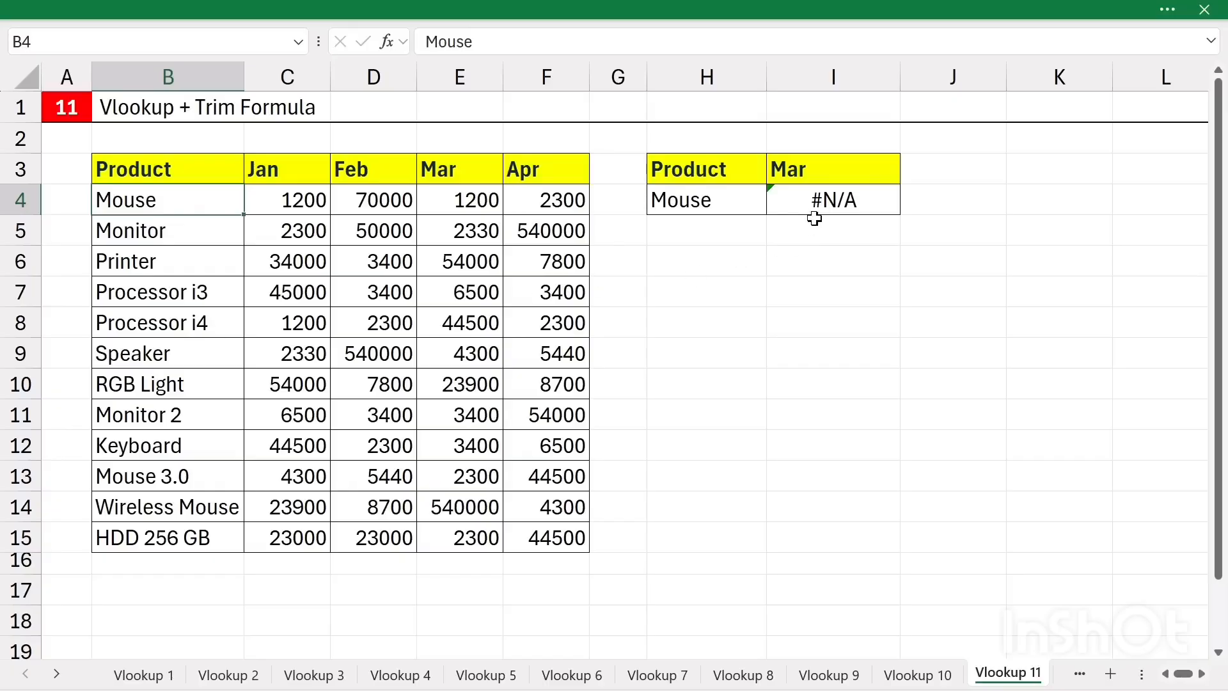
{"action": "left_click", "coordinate": [696, 203]}
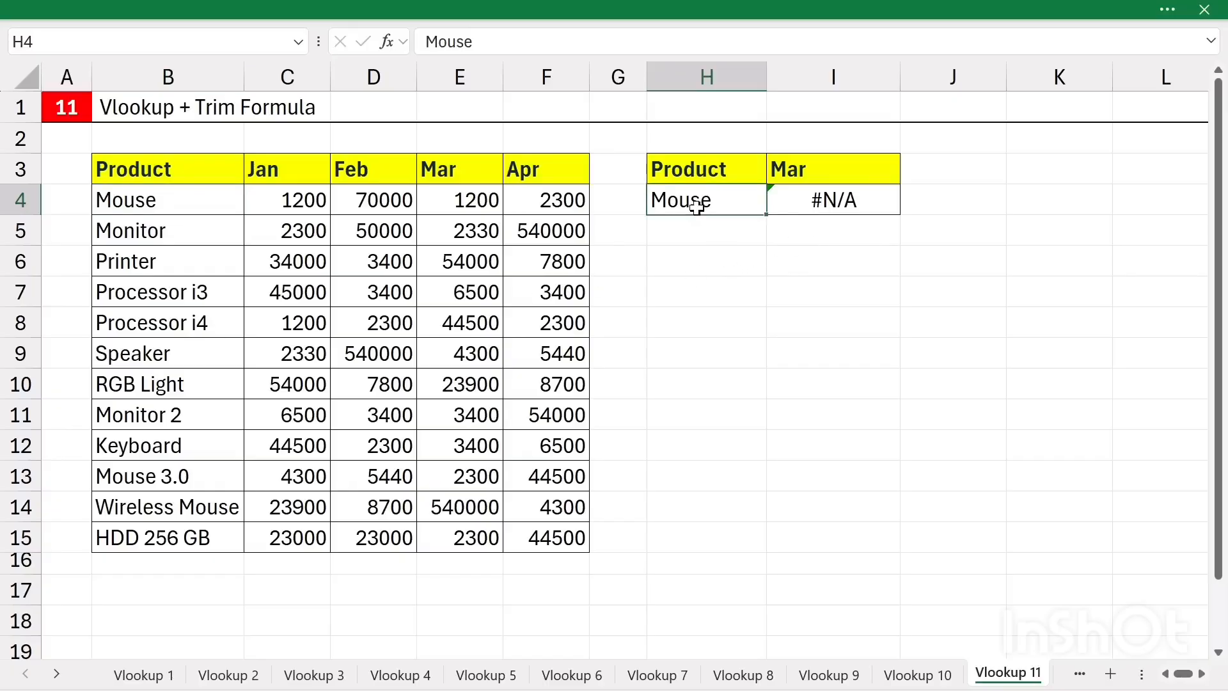
{"action": "key", "text": "F2"}
{"action": "key", "text": "BackSpace"}
{"action": "key", "text": "BackSpace"}
{"action": "key", "text": "BackSpace"}
{"action": "type", "text": "nitor"}
{"action": "key", "text": "Return"}
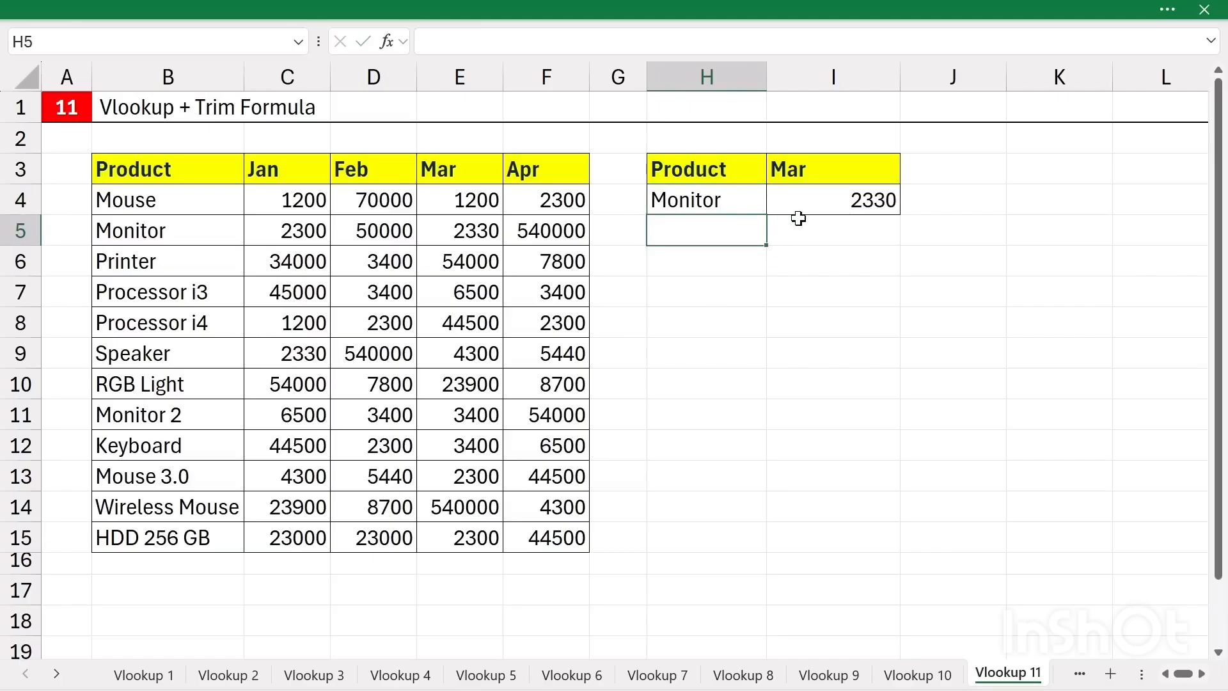
- Change the lookup product in H4 to Speaker
{"action": "left_click", "coordinate": [703, 201]}
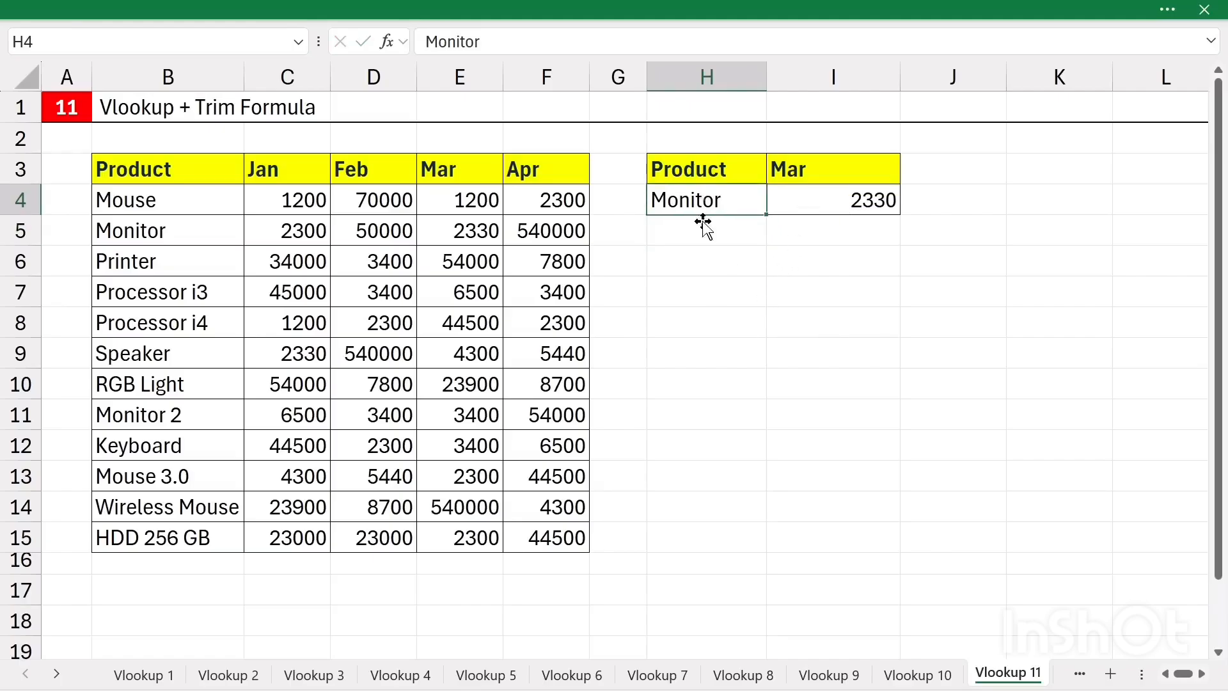
{"action": "type", "text": "Sp"}
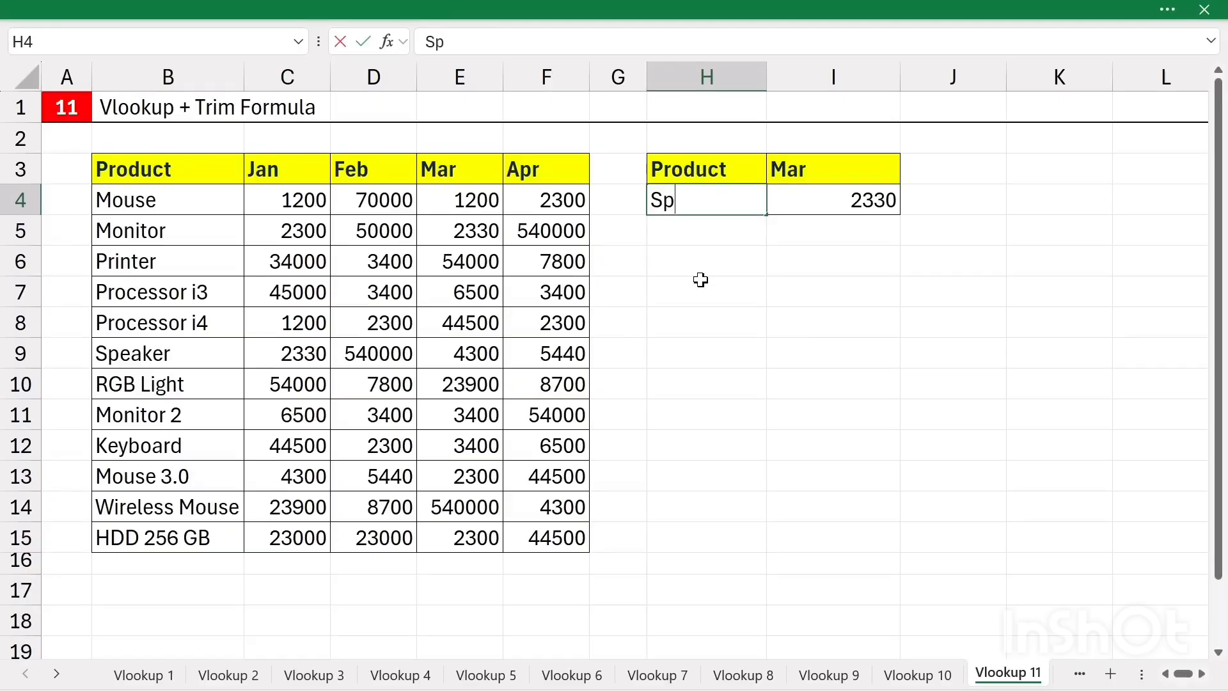
{"action": "type", "text": "eaker"}
{"action": "key", "text": "Return"}
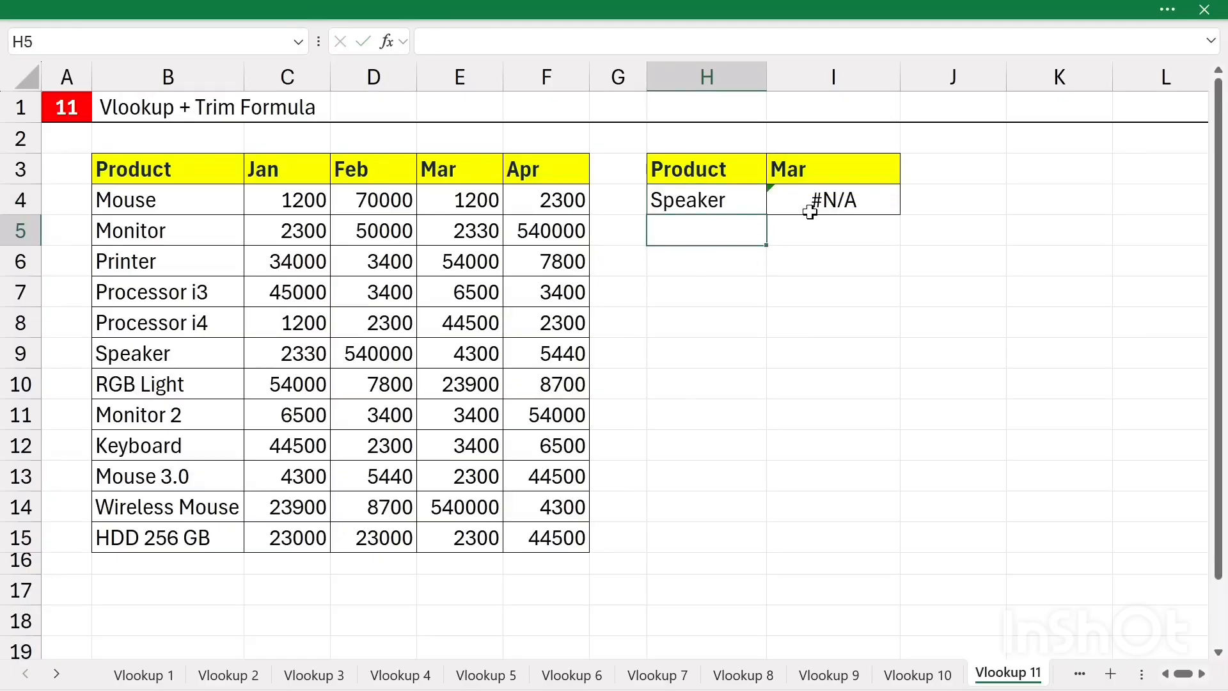
- Compare the Speaker entries in B9 and H4 for extra spaces, and check the other product names in B4:B15
{"action": "left_click", "coordinate": [174, 360]}
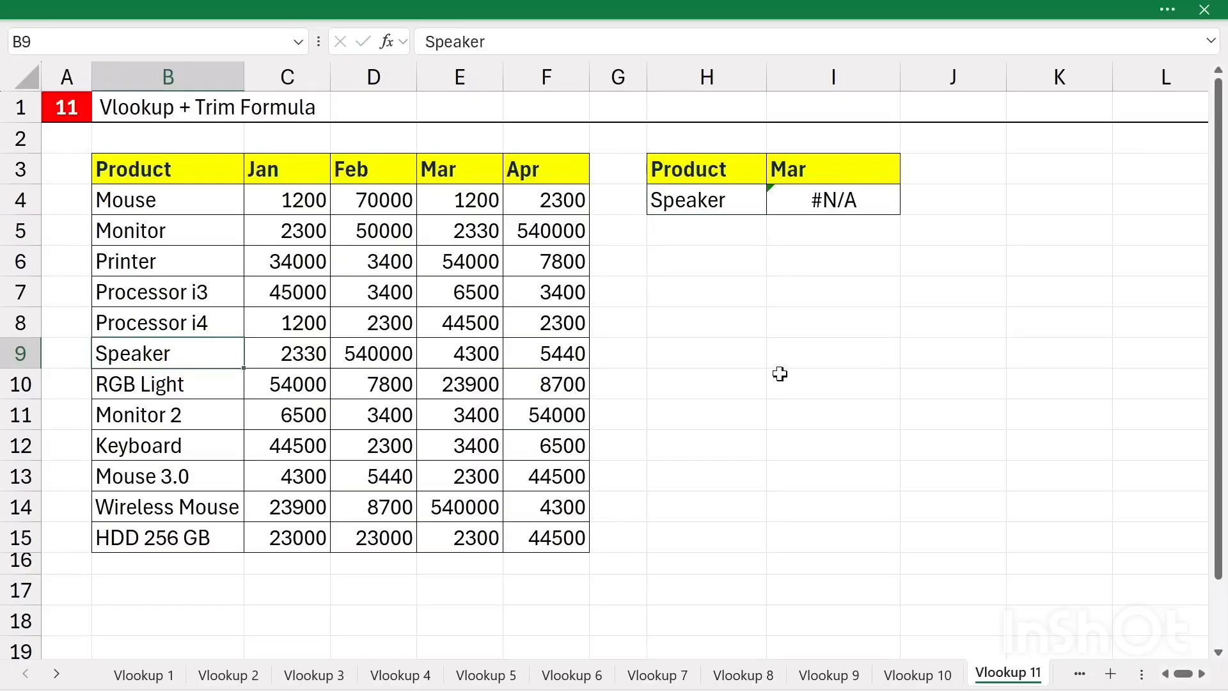
{"action": "double_click", "coordinate": [742, 201]}
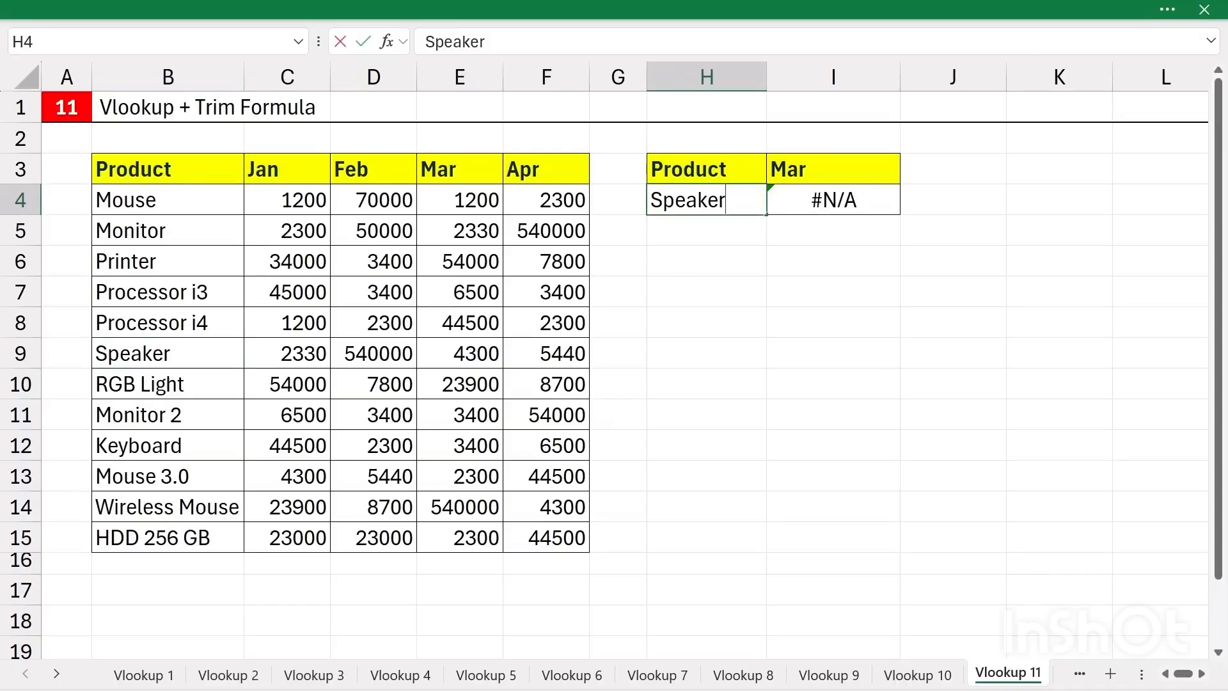
{"action": "left_click", "coordinate": [205, 352]}
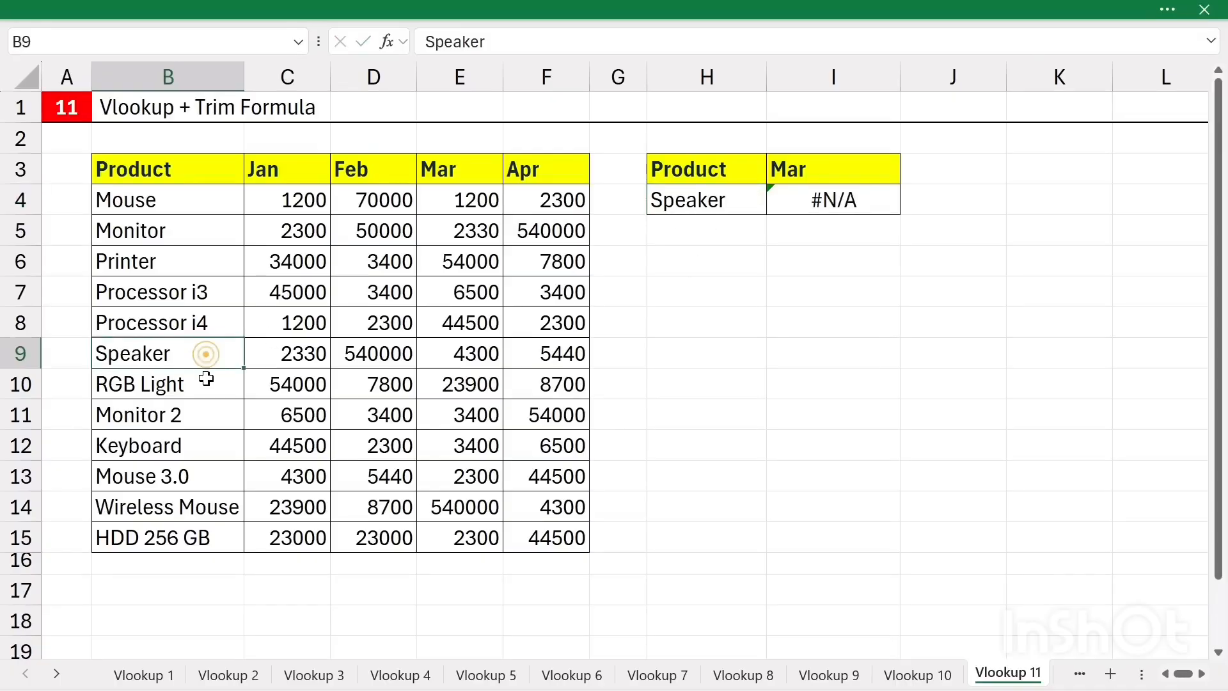
{"action": "double_click", "coordinate": [211, 350]}
{"action": "double_click", "coordinate": [189, 199]}
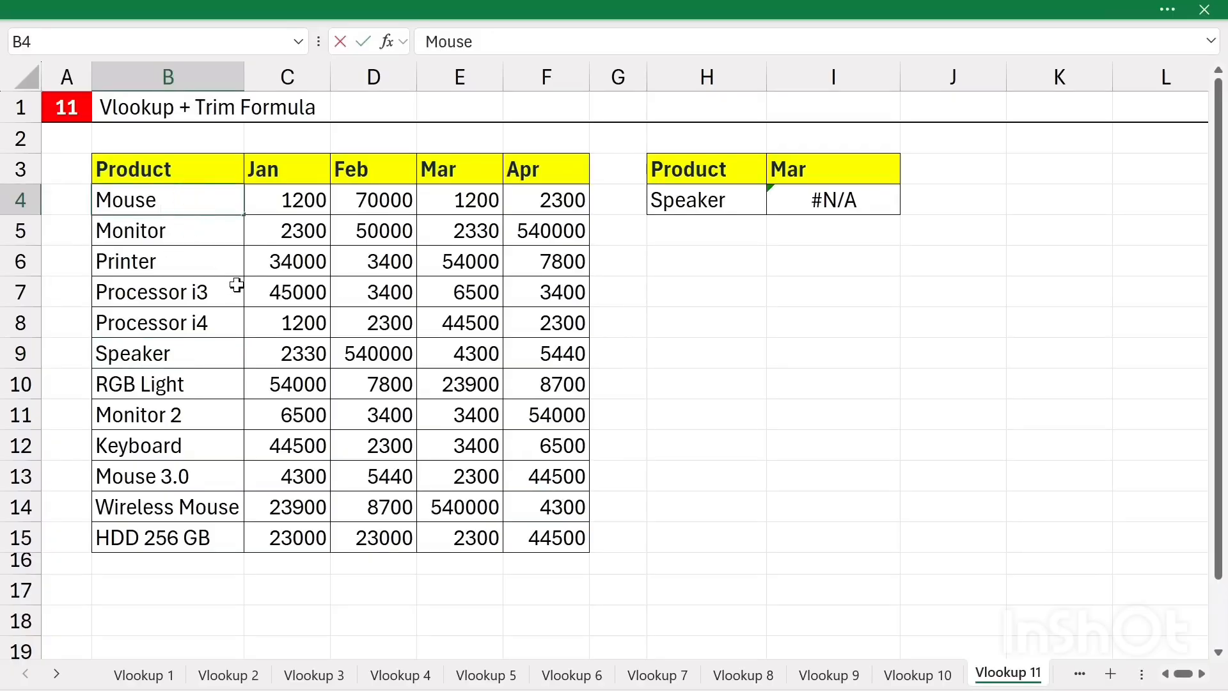
{"action": "left_click", "coordinate": [164, 242]}
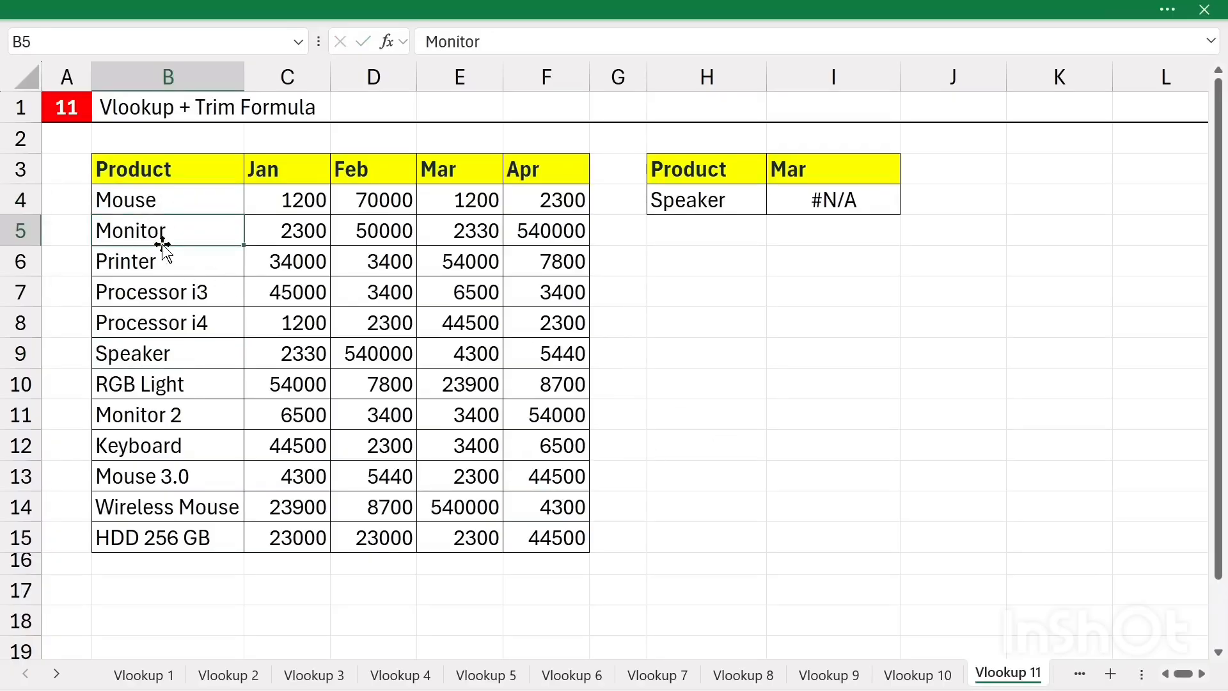
{"action": "left_click_drag", "start_coordinate": [170, 197], "coordinate": [192, 537]}
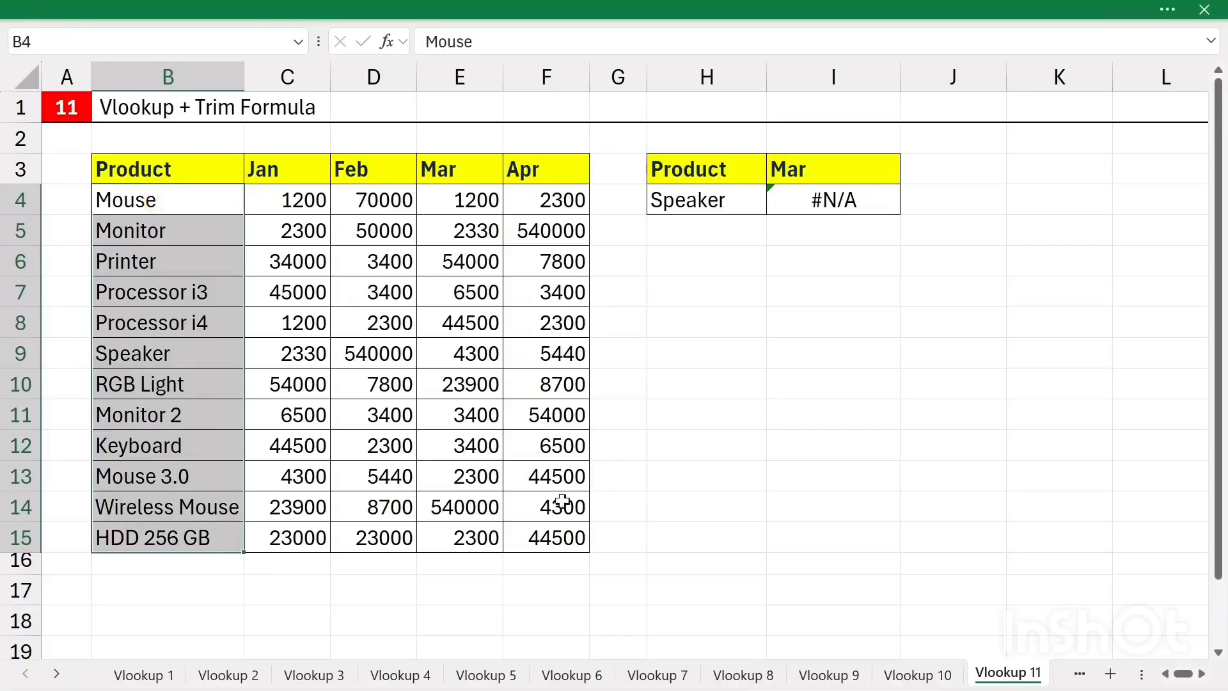
- Enter =TRIM(B4) in K4 and fill the formula down to K15
{"action": "left_click", "coordinate": [1021, 213]}
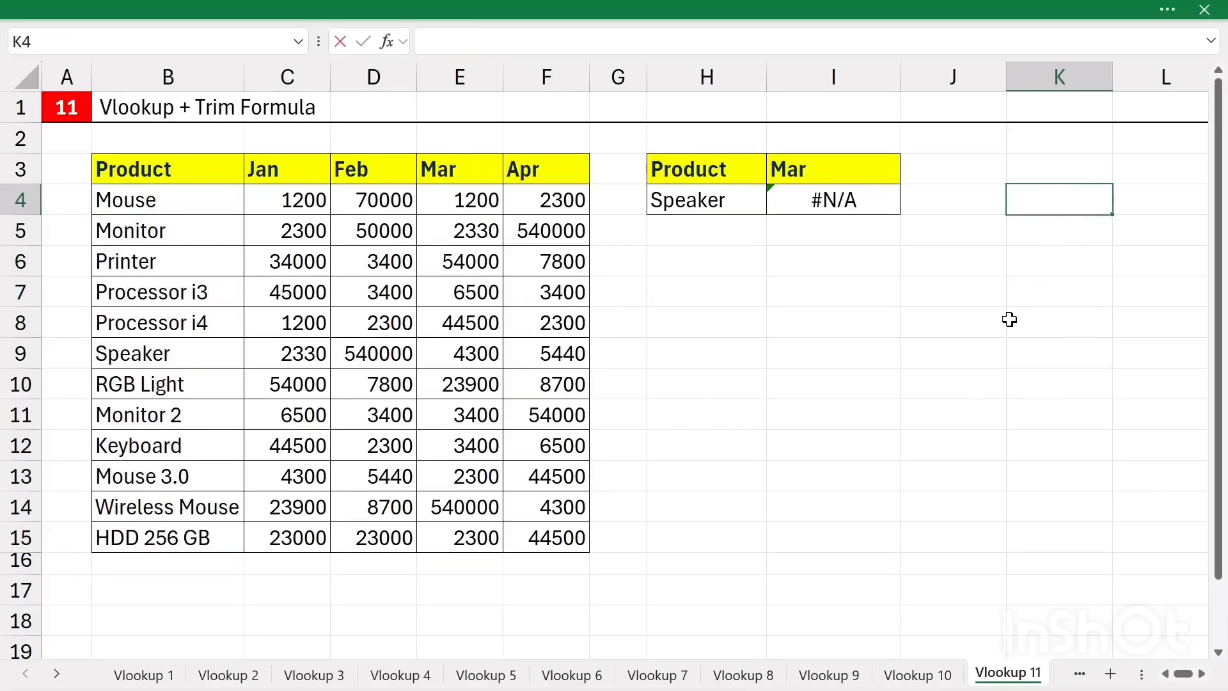
{"action": "type", "text": "=tri"}
{"action": "key", "text": "Tab"}
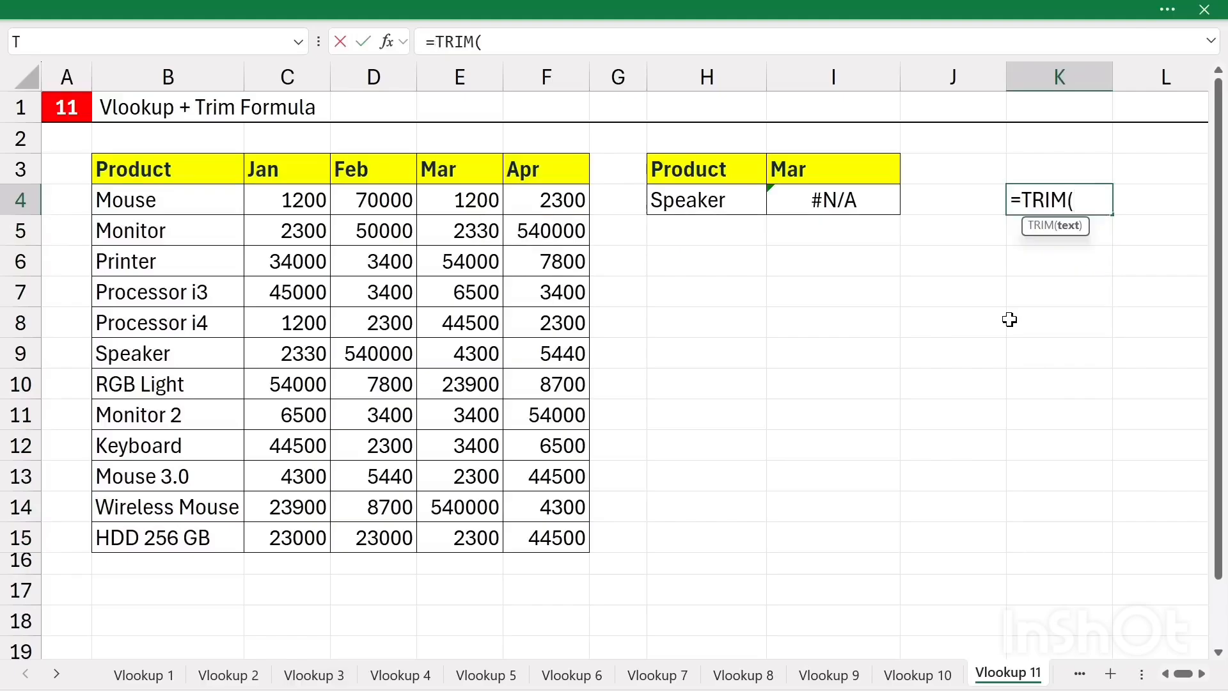
{"action": "left_click", "coordinate": [157, 202]}
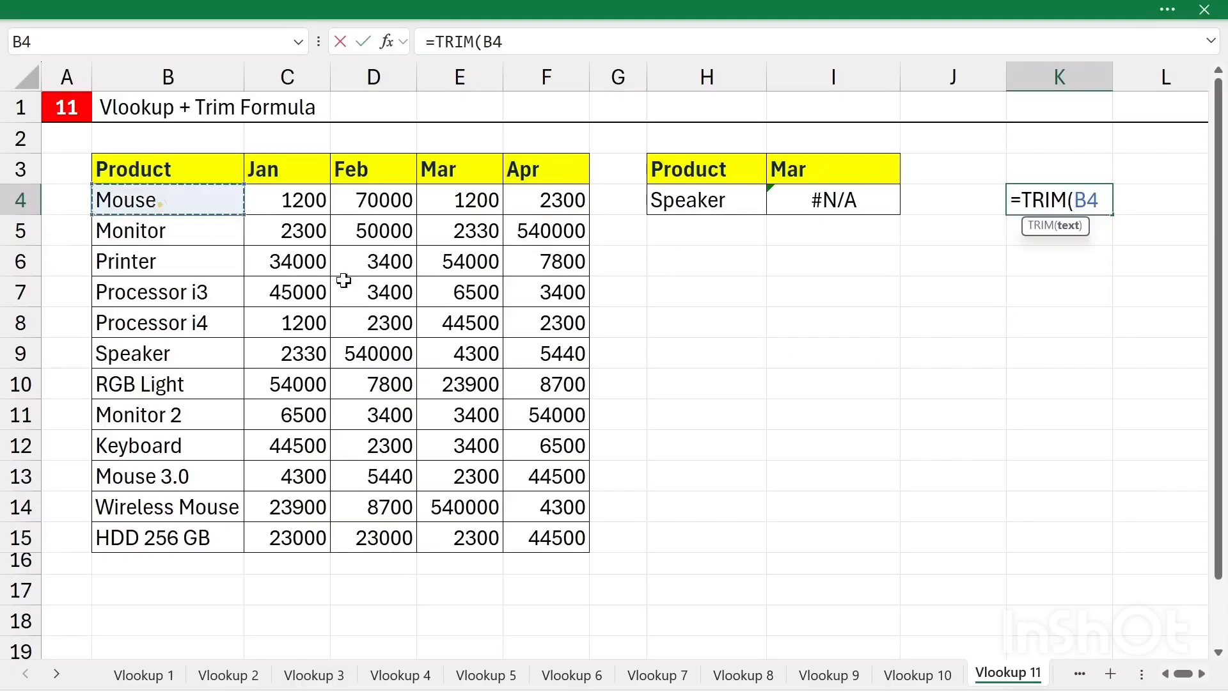
{"action": "key", "text": "Return"}
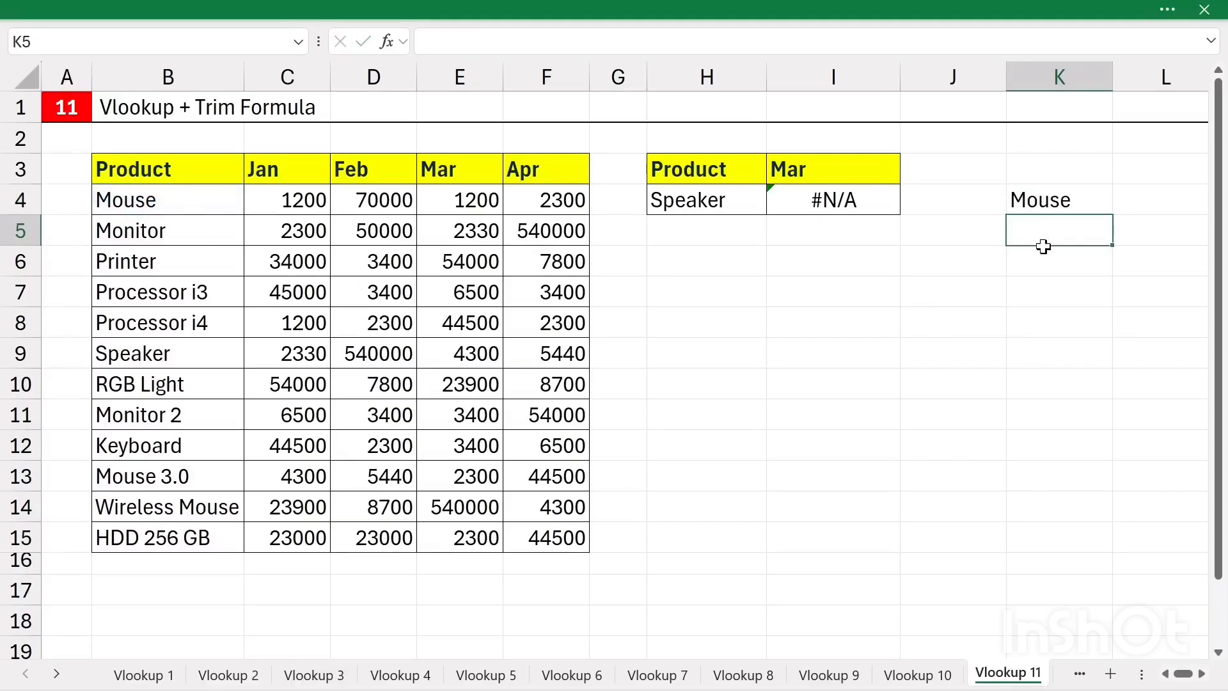
{"action": "left_click", "coordinate": [1073, 202]}
{"action": "left_click_drag", "start_coordinate": [1111, 215], "coordinate": [1072, 546]}
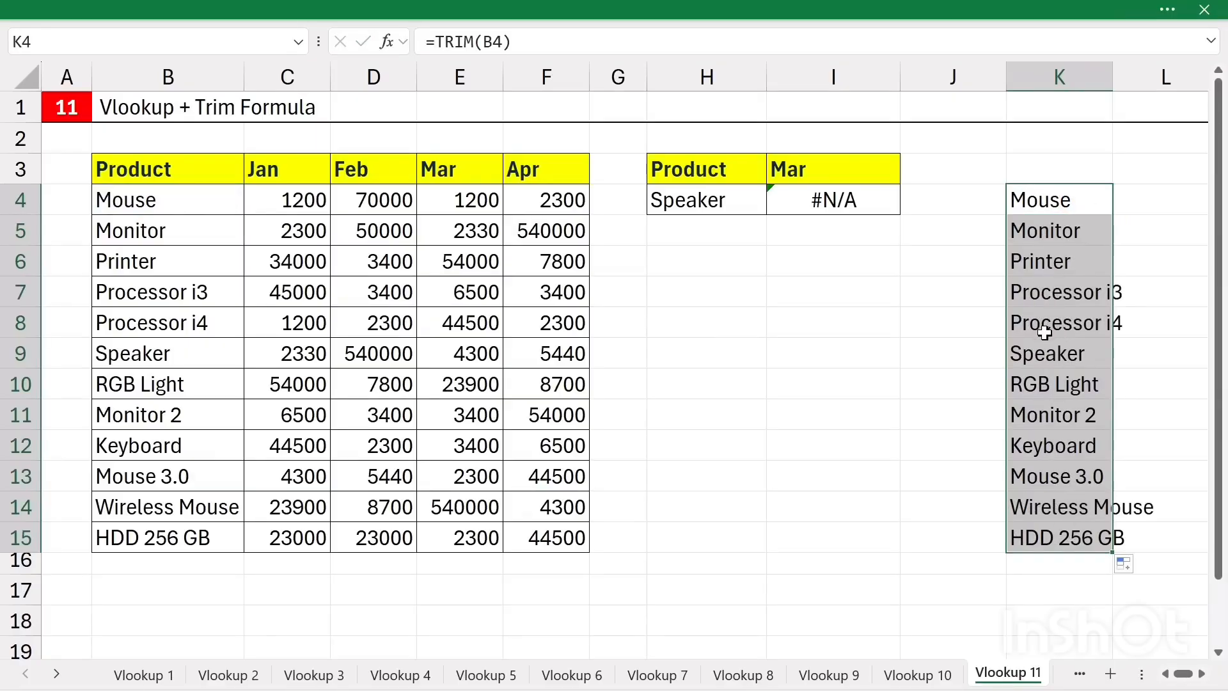
- Copy the trimmed names in K4:K15 and paste them as values over the product names in B4:B15
{"action": "key", "text": "ctrl+c"}
{"action": "left_click_drag", "start_coordinate": [153, 200], "coordinate": [165, 537]}
{"action": "right_click", "coordinate": [151, 304]}
{"action": "left_click", "coordinate": [238, 243]}
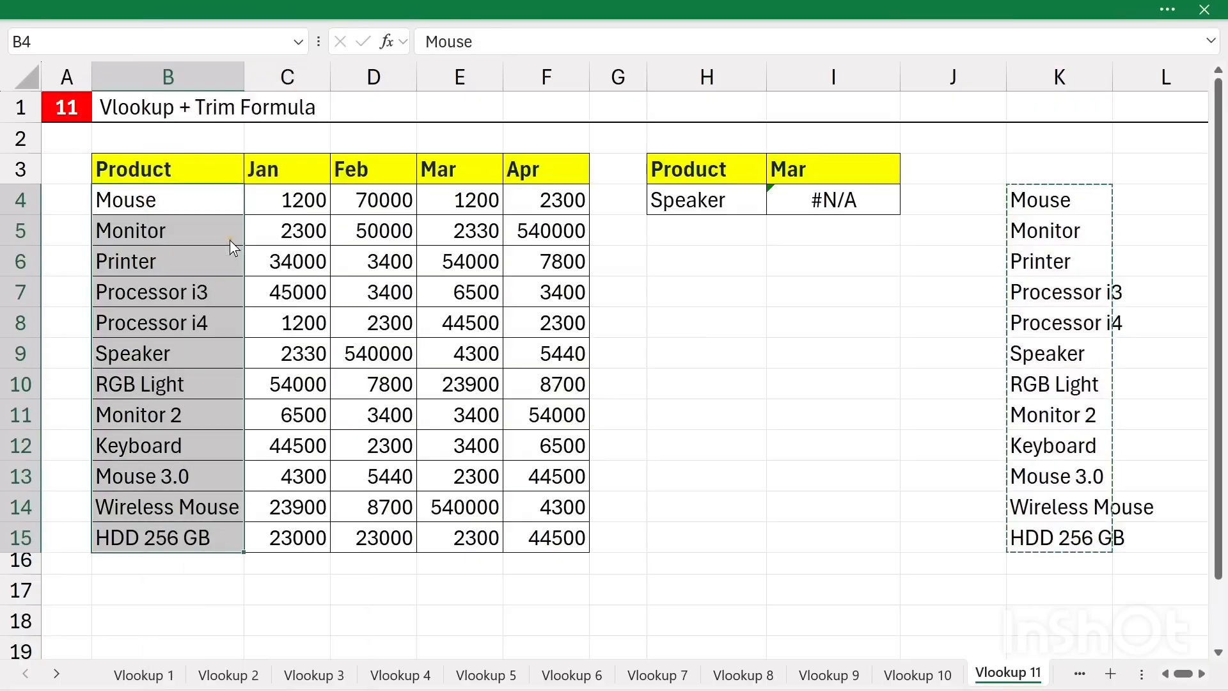
{"action": "left_click", "coordinate": [63, 201]}
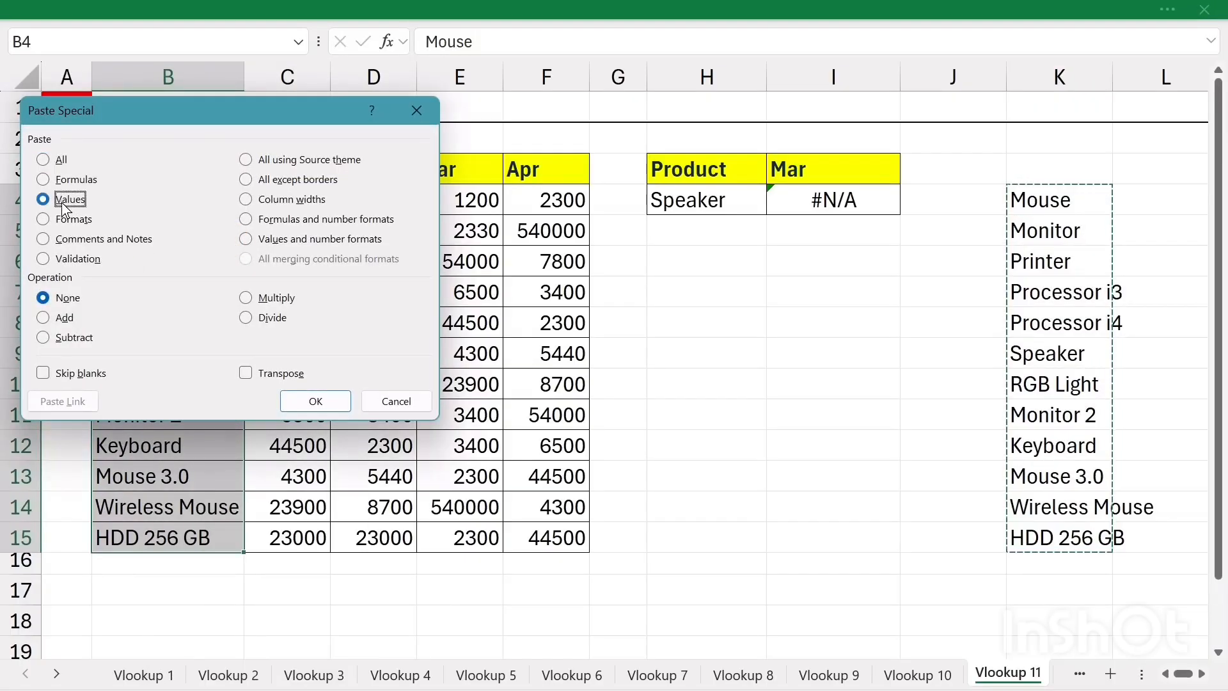
{"action": "left_click", "coordinate": [315, 402]}
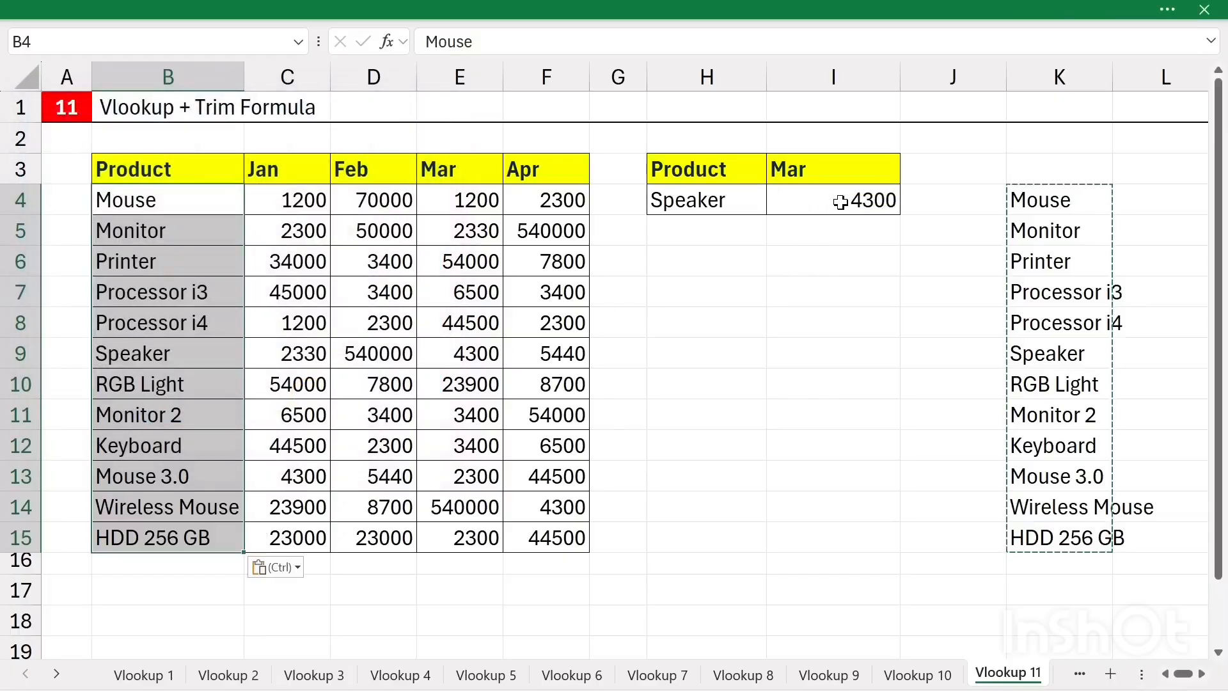
- Check the pasted Mouse entry in B4 and Speaker entry in B9 for trailing spaces
{"action": "left_click", "coordinate": [218, 228]}
{"action": "double_click", "coordinate": [186, 195]}
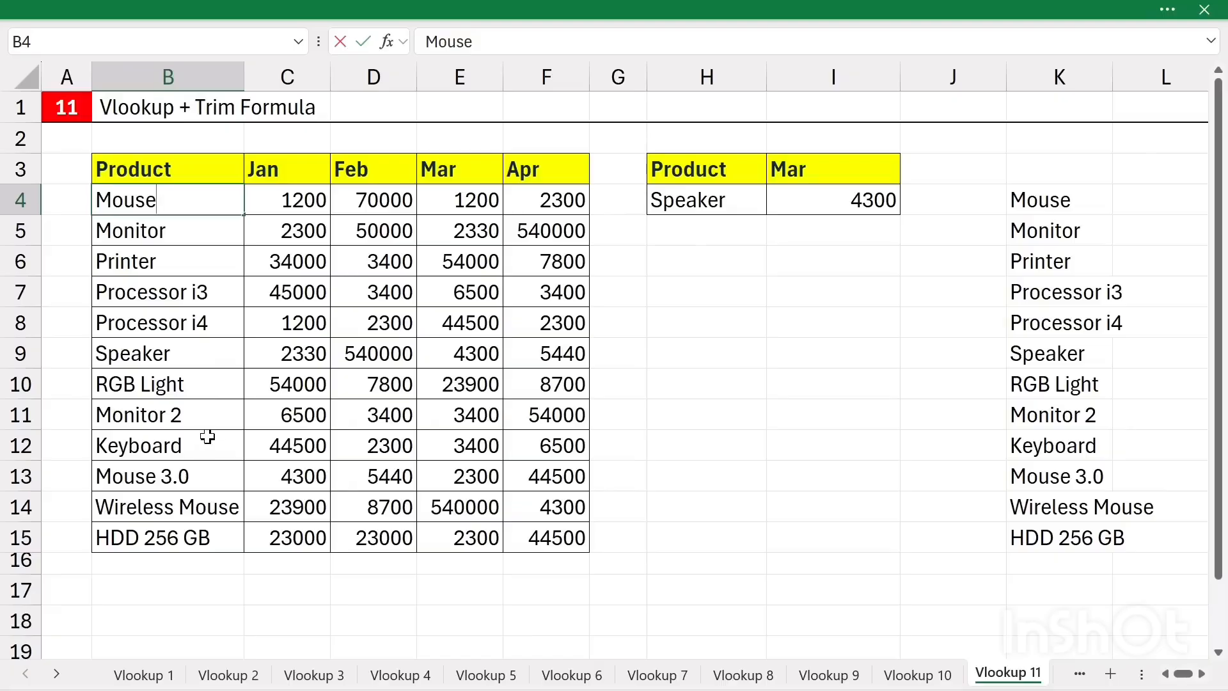
{"action": "double_click", "coordinate": [211, 355]}
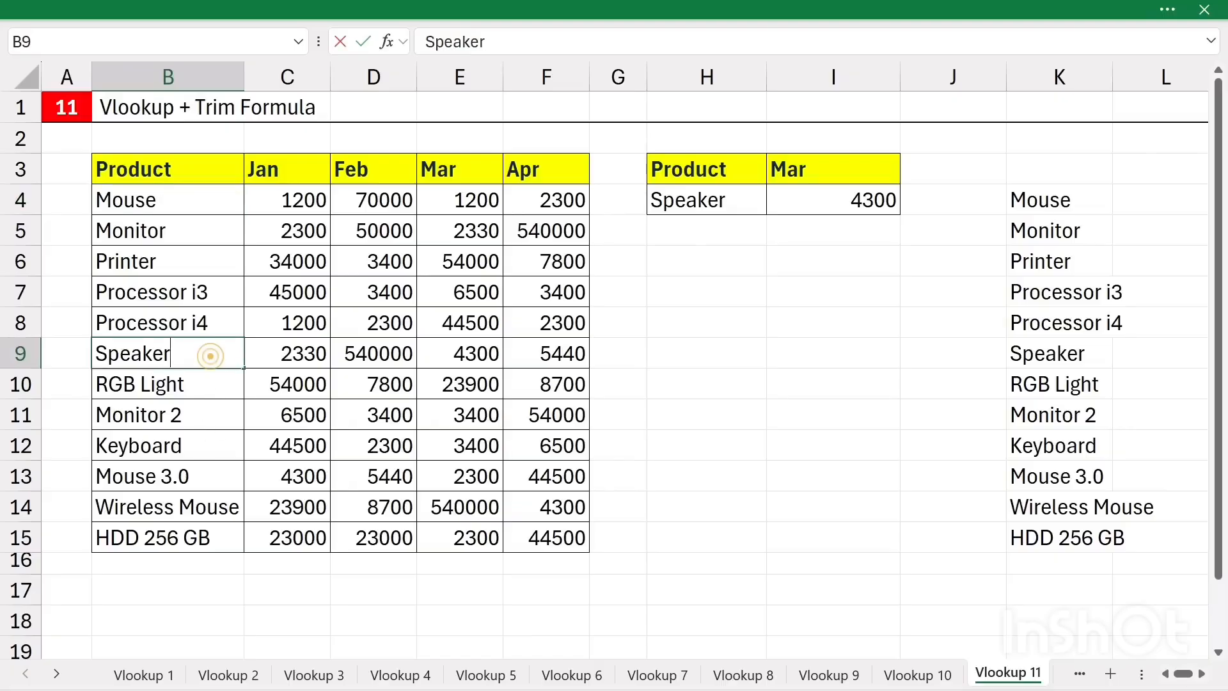